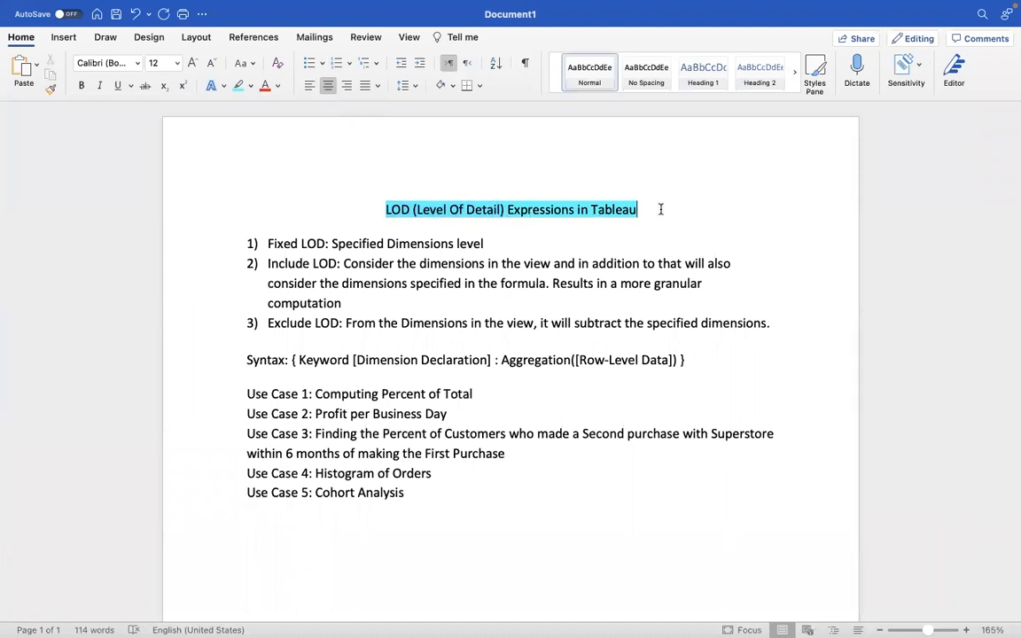
Step: Switch from the LOD notes document to the Partitioning worksheet in Tableau
left_click_drag(386, 210, 507, 215)
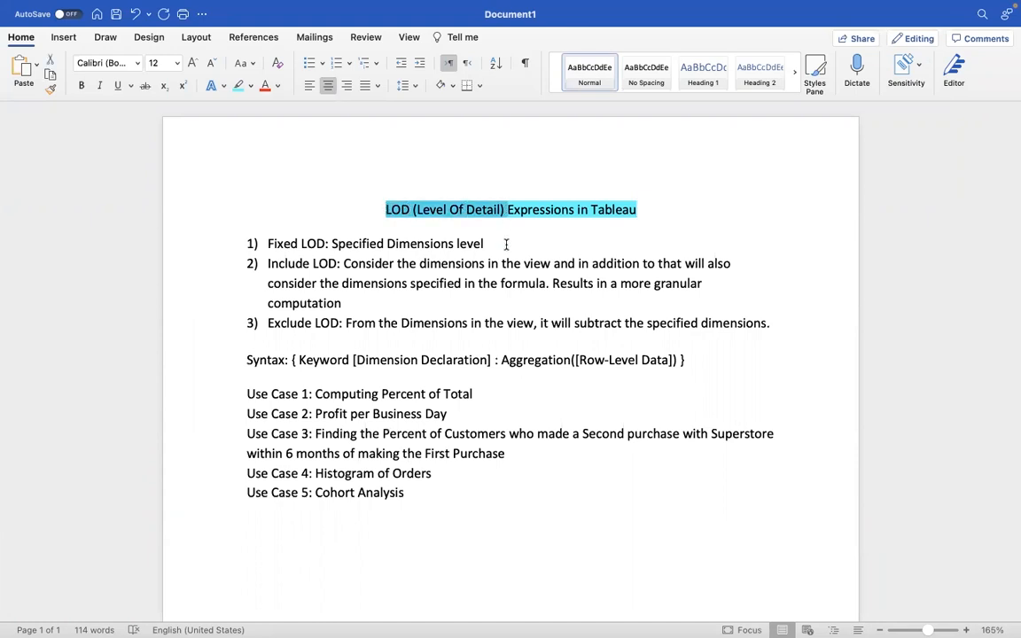
left_click(506, 243)
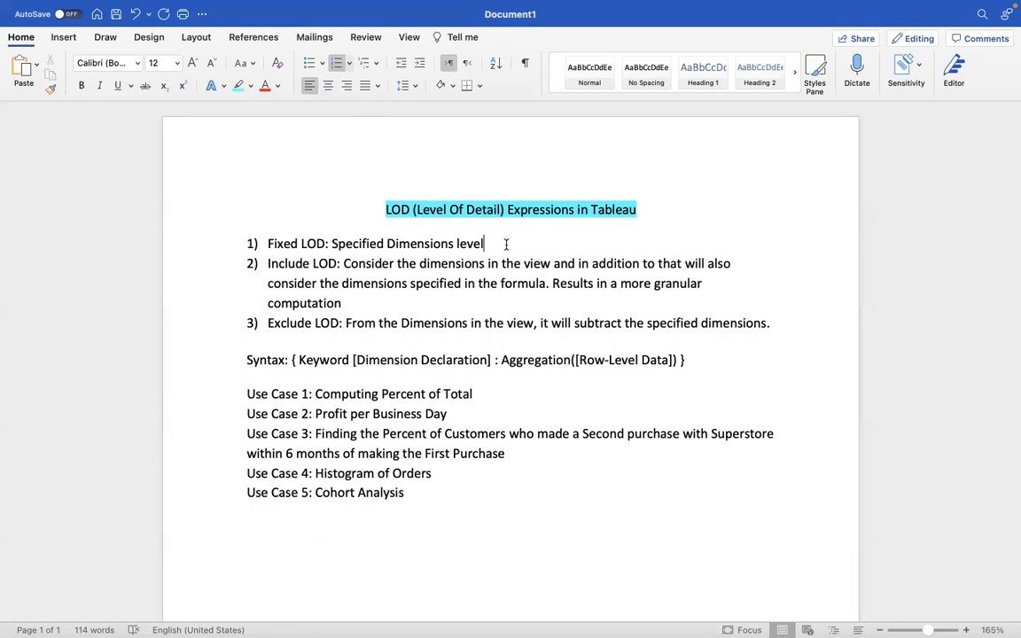
key("super+Tab")
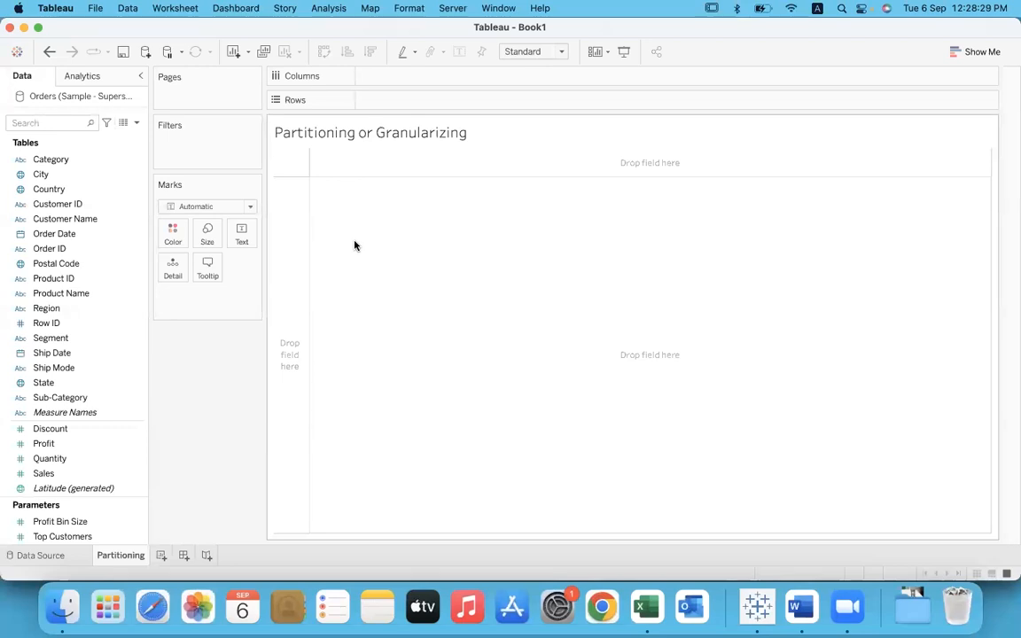
Step: Set the Profit measure's default aggregation to Sum and place Profit as text in the view
left_click(136, 444)
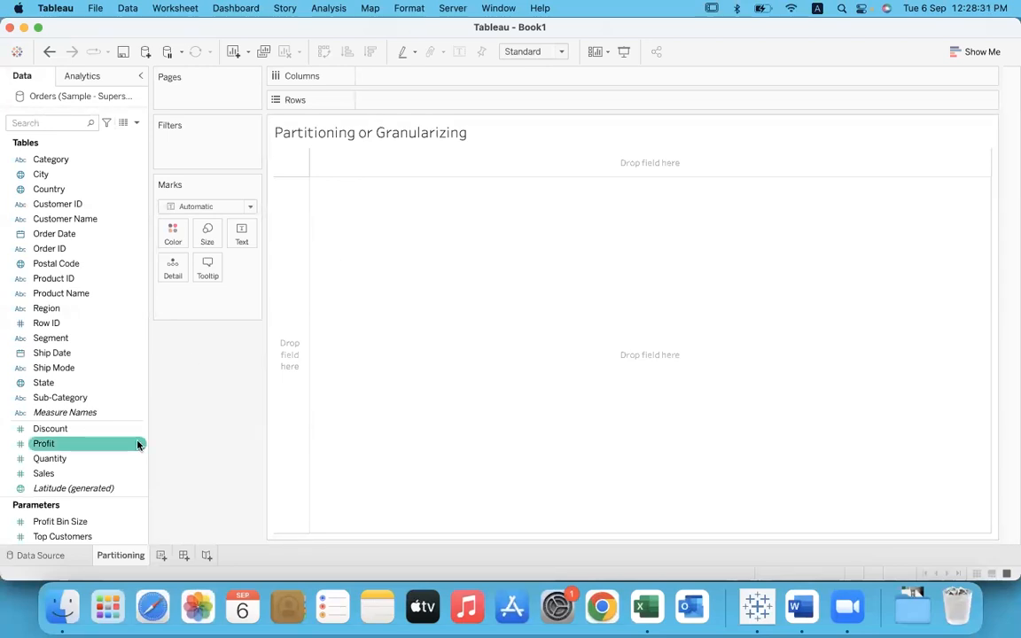
right_click(138, 445)
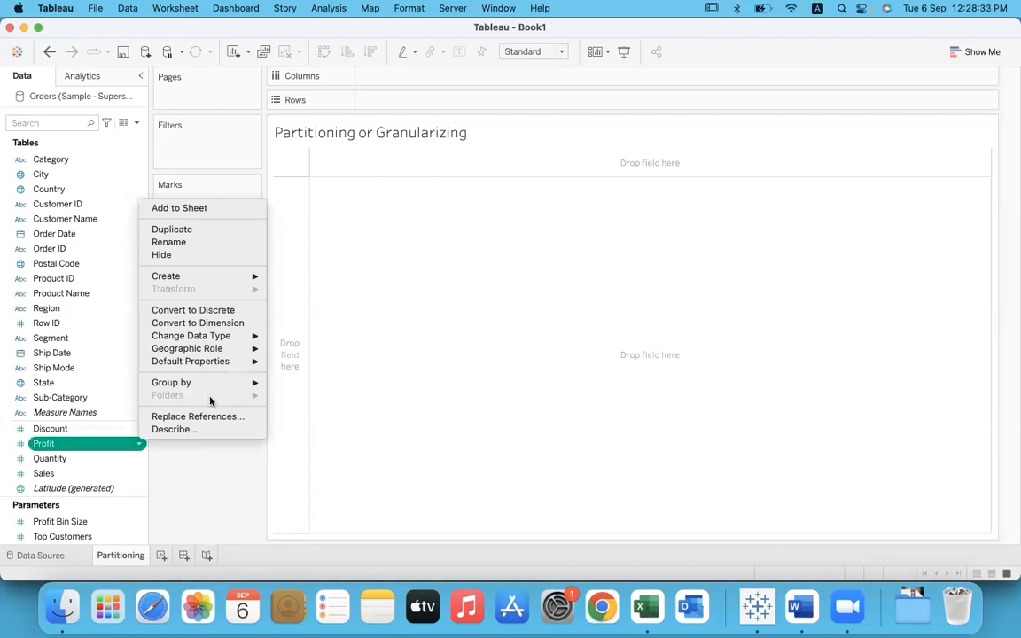
mouse_move(197, 361)
mouse_move(326, 403)
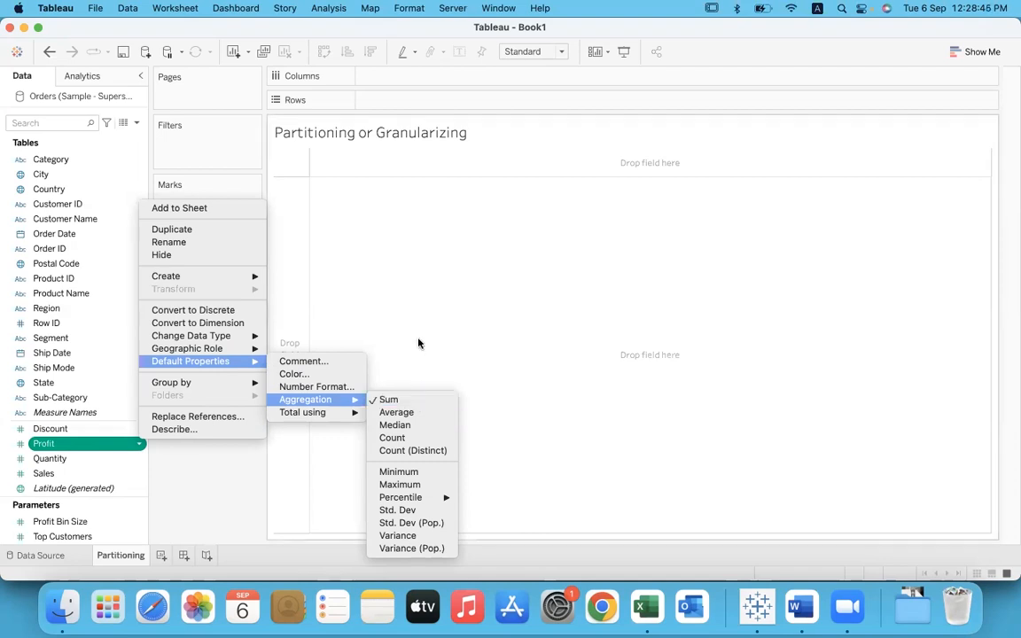
left_click(416, 400)
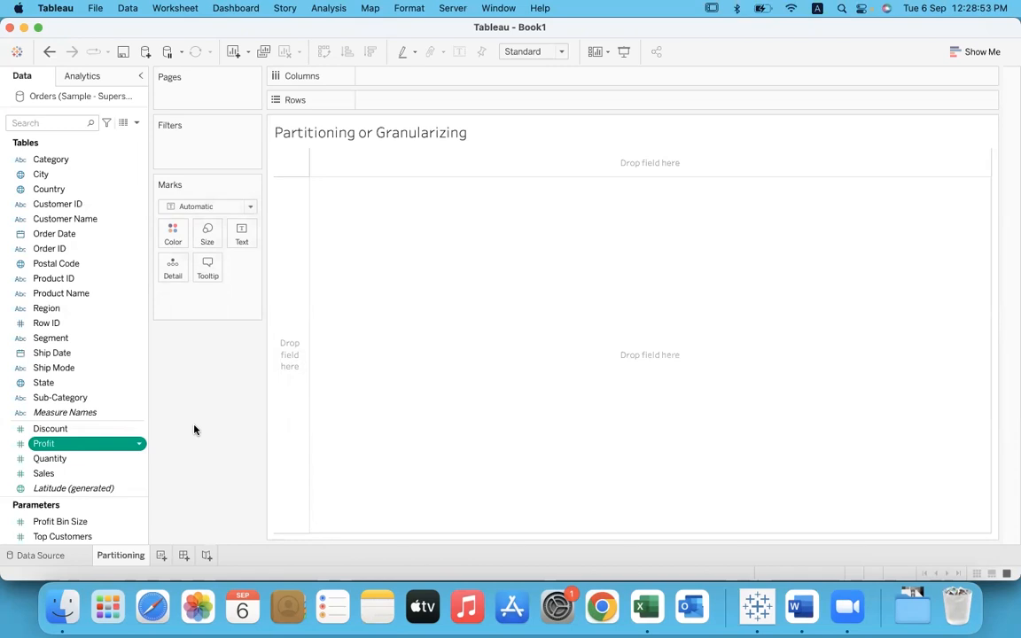
left_click_drag(91, 446, 240, 236)
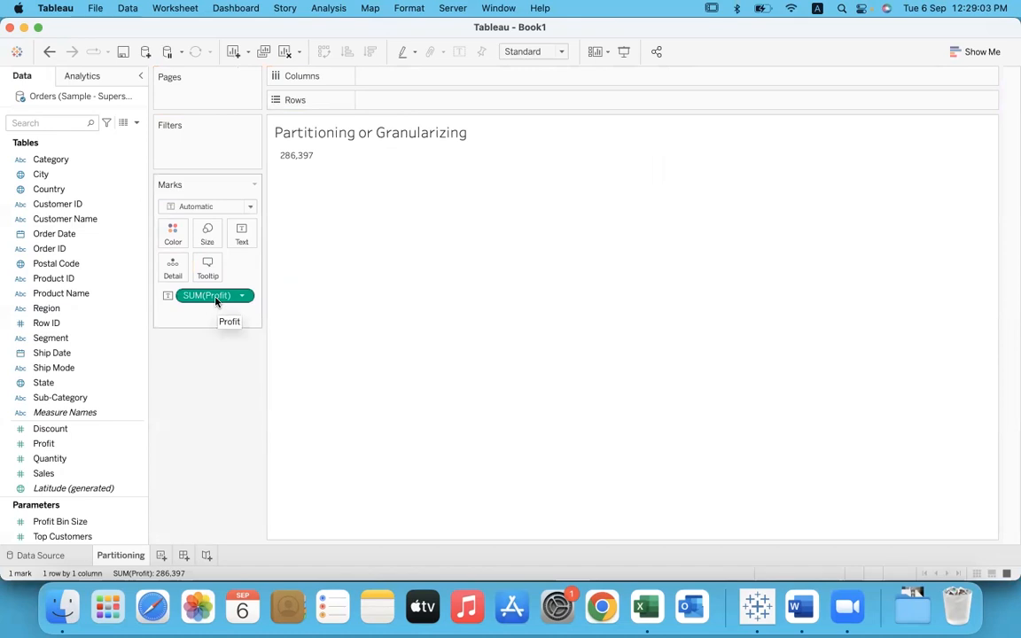
Step: View the underlying Orders data at the Profit column, with its window moved clear of the worksheet's total
left_click(106, 122)
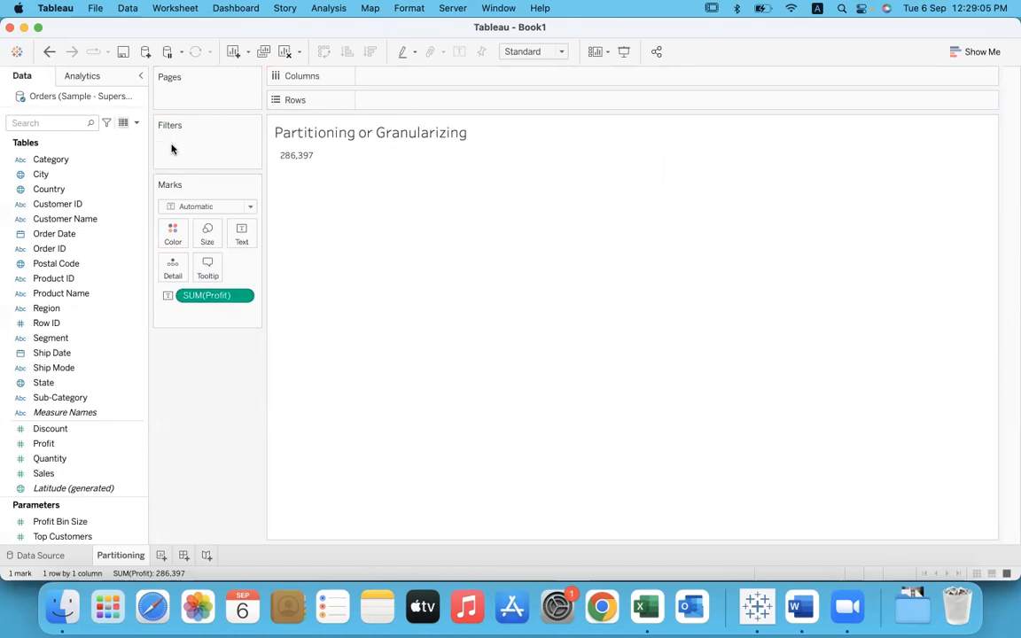
left_click(622, 327)
key("Right")
key("Right")
key("Right")
key("Right")
key("Right")
key("Right")
key("Right")
key("Right")
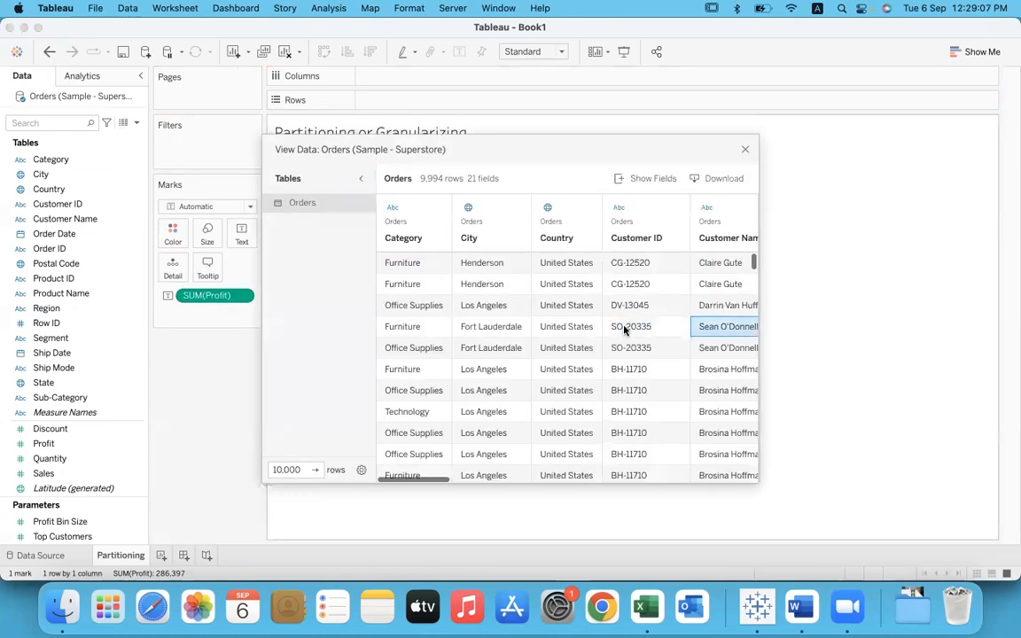
key("Right")
key("Right")
key("Right")
key("Right")
key("Right")
key("Right")
key("Right")
key("Right")
key("Right")
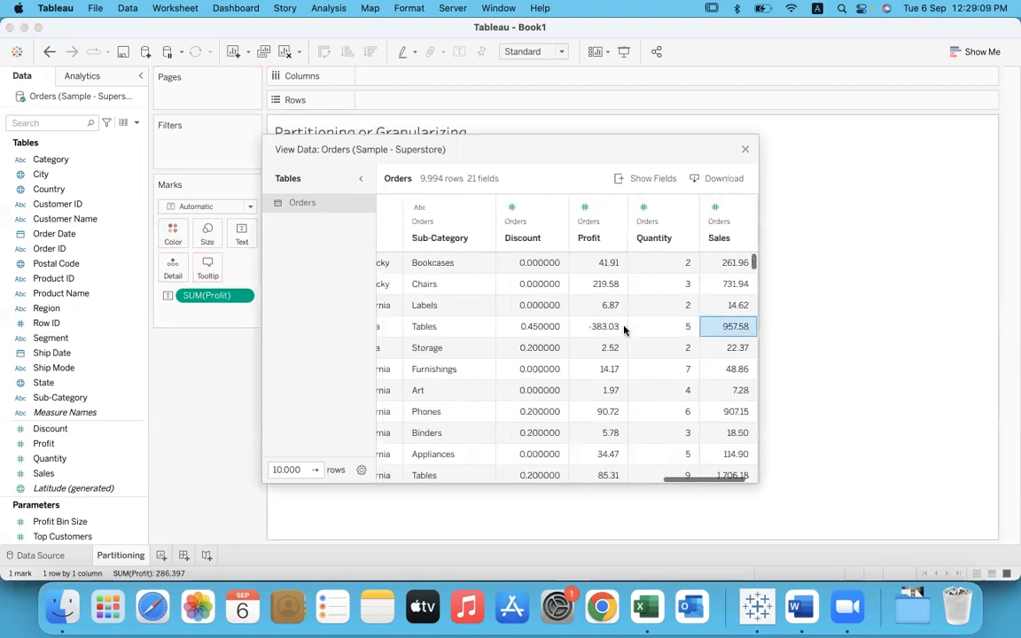
left_click(596, 261)
left_click_drag(507, 147, 597, 163)
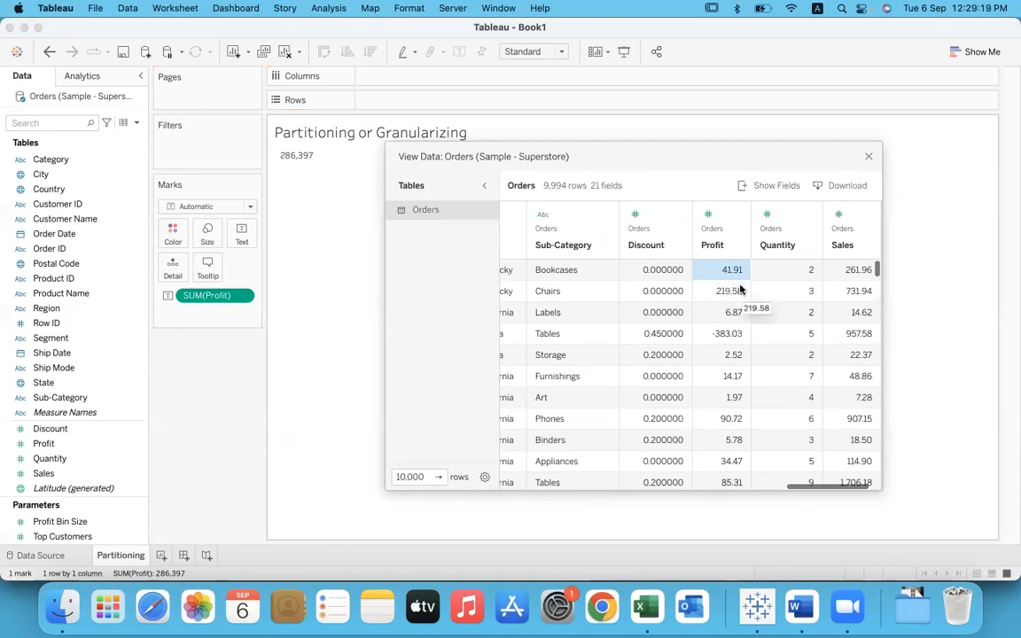
Step: Examine the individual row-level Profit values down the column and close the data view
left_click(739, 292)
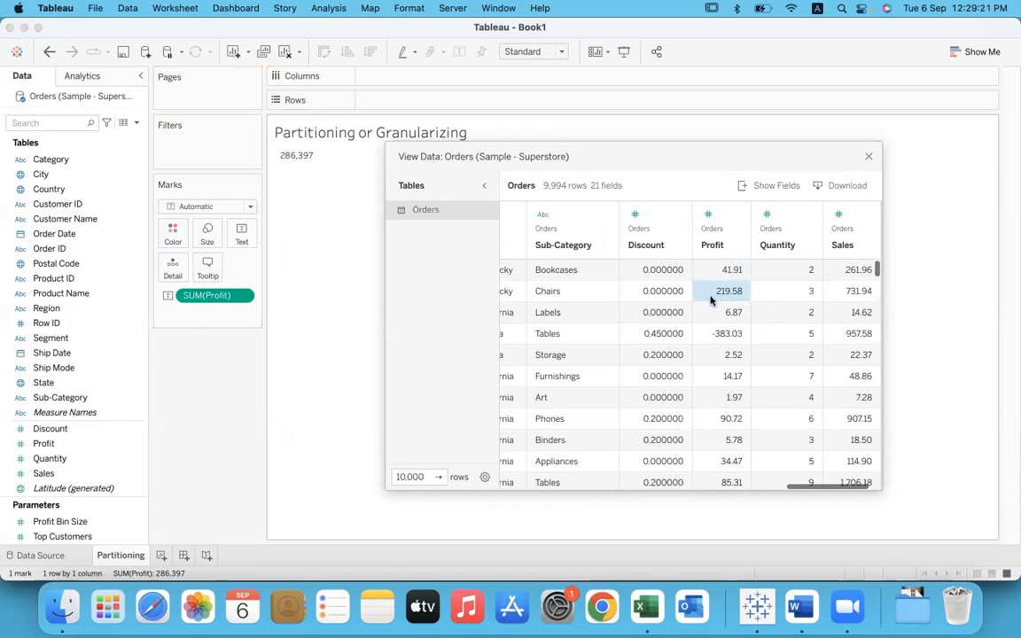
left_click(715, 313)
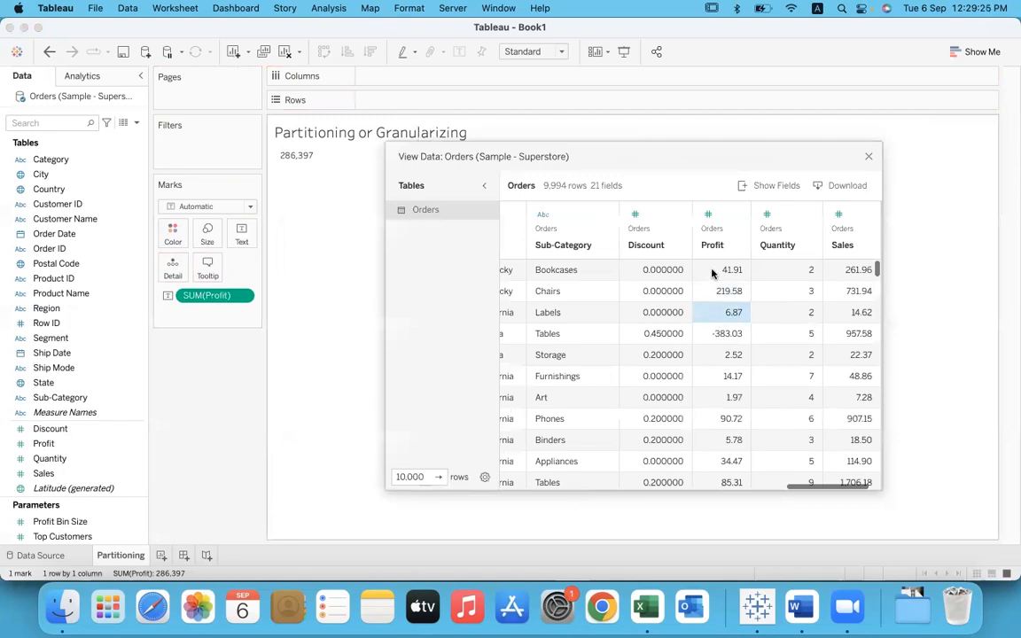
left_click(725, 270)
left_click(710, 294)
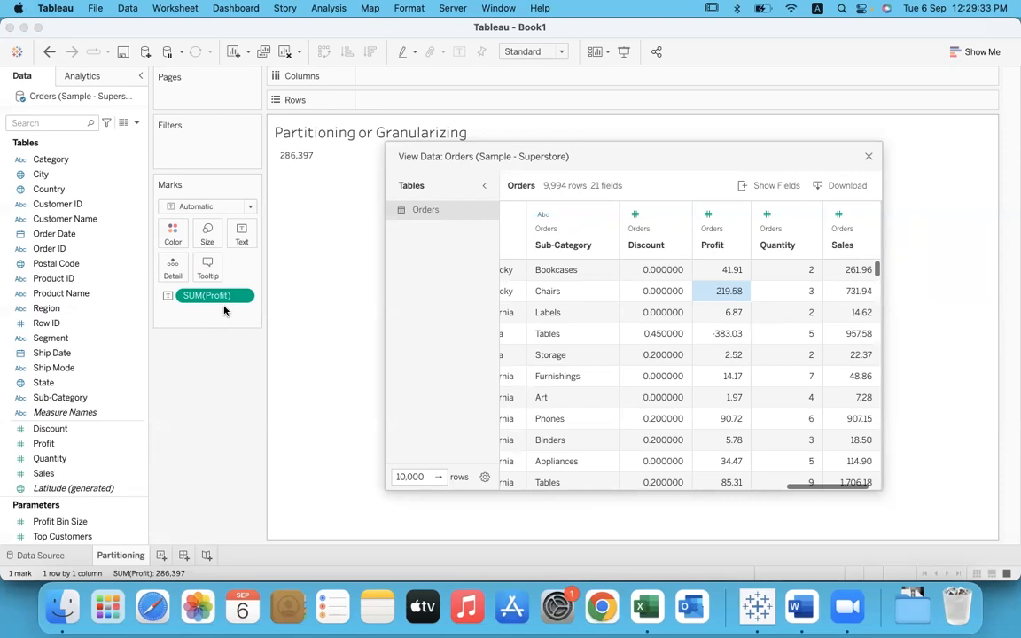
left_click_drag(717, 270, 723, 549)
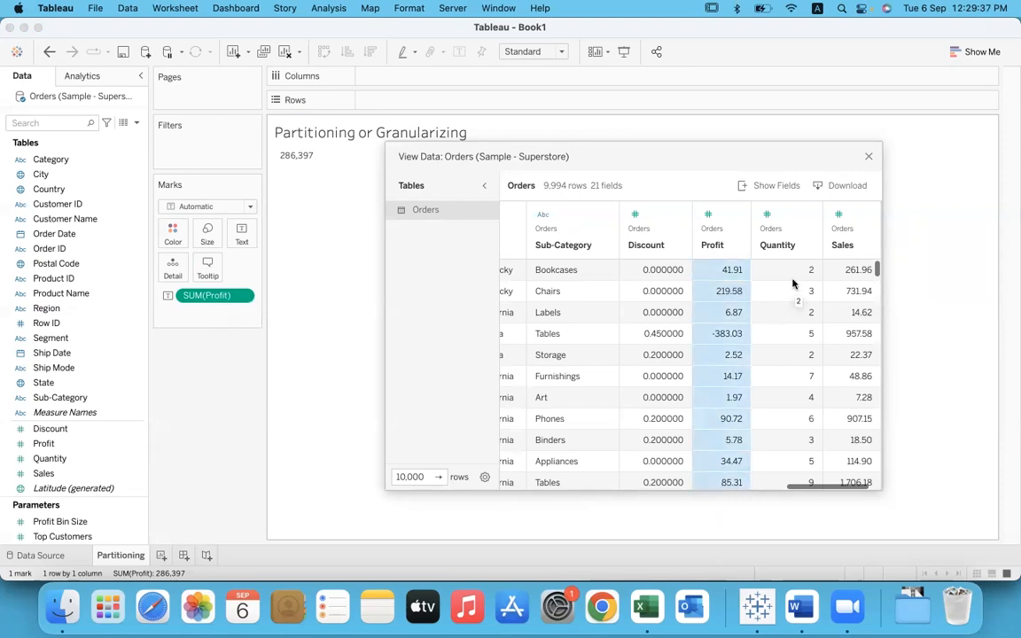
left_click(732, 272)
left_click_drag(732, 282, 734, 570)
left_click(868, 156)
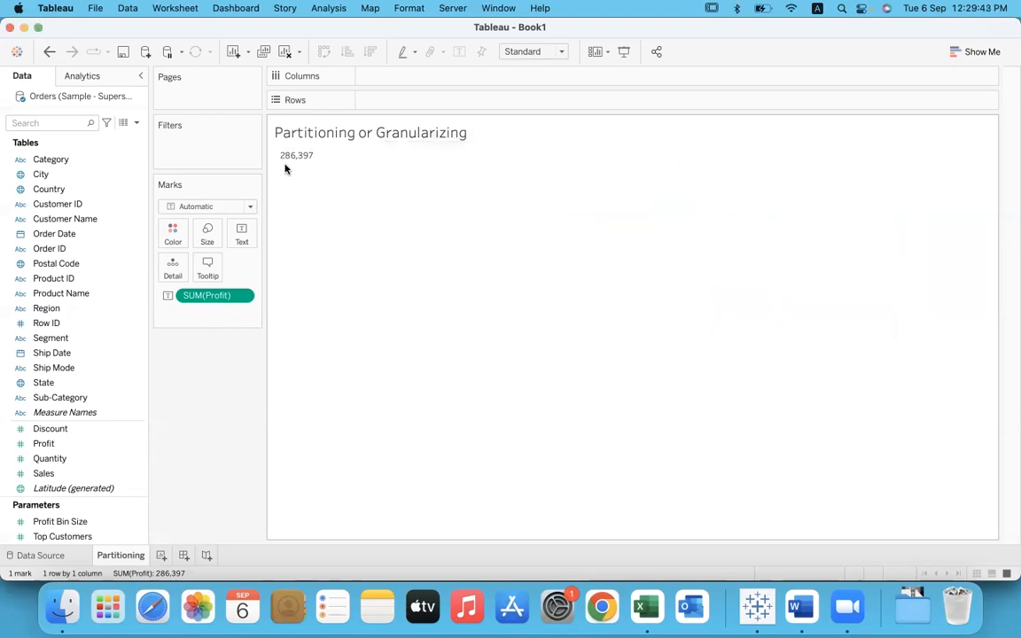
Step: Add Sales as text alongside Profit and remove it from the view again
mouse_move(312, 165)
left_click_drag(88, 472, 244, 232)
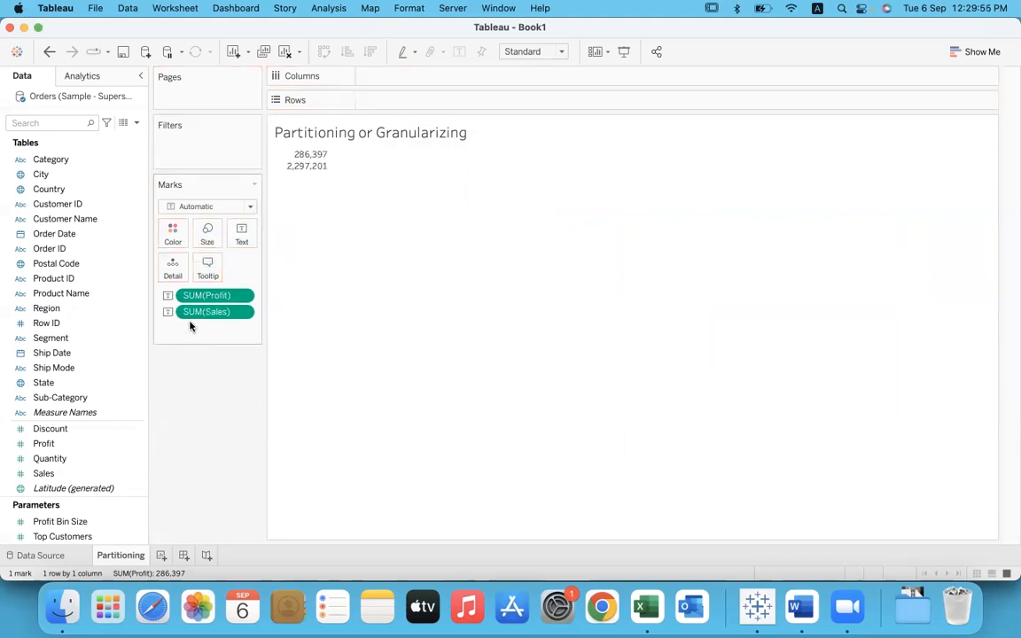
left_click_drag(216, 314, 219, 406)
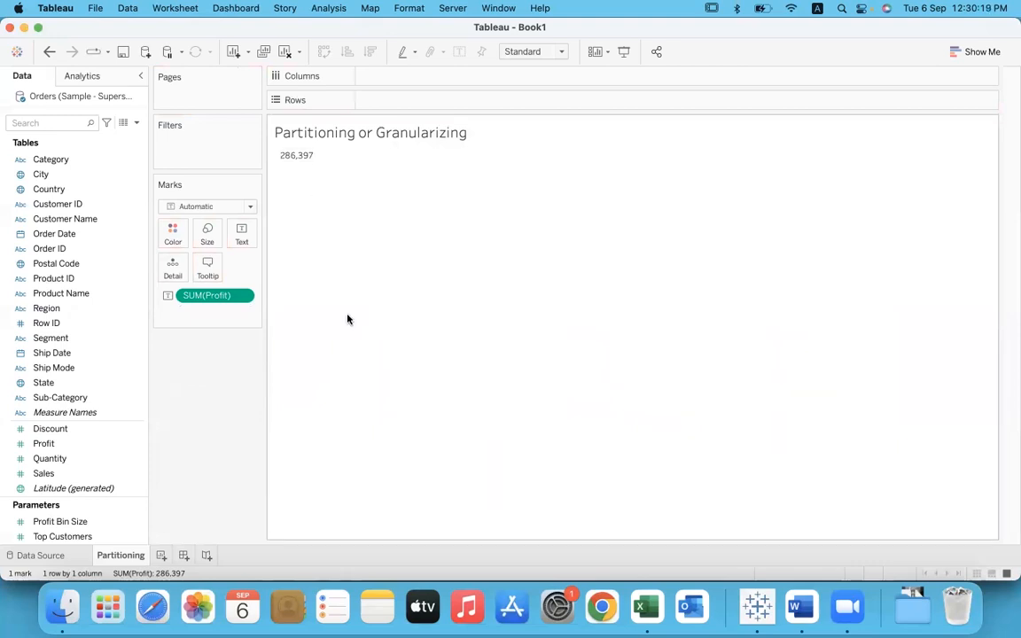
Step: Place the Category dimension on Rows to break the profit down by category
left_click(52, 160)
left_click_drag(52, 162, 395, 106)
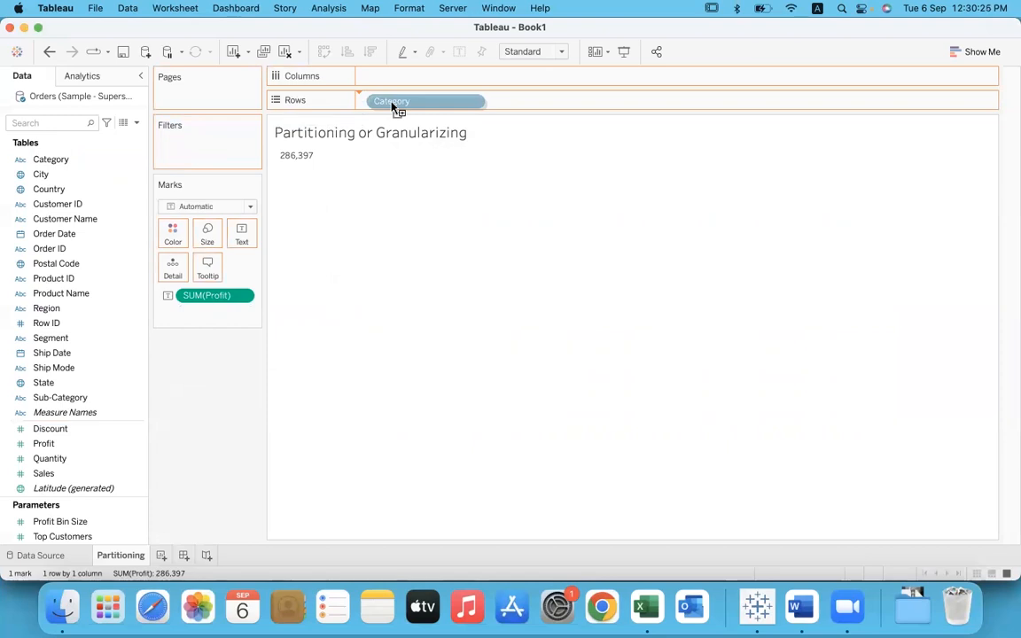
left_click_drag(394, 107, 390, 104)
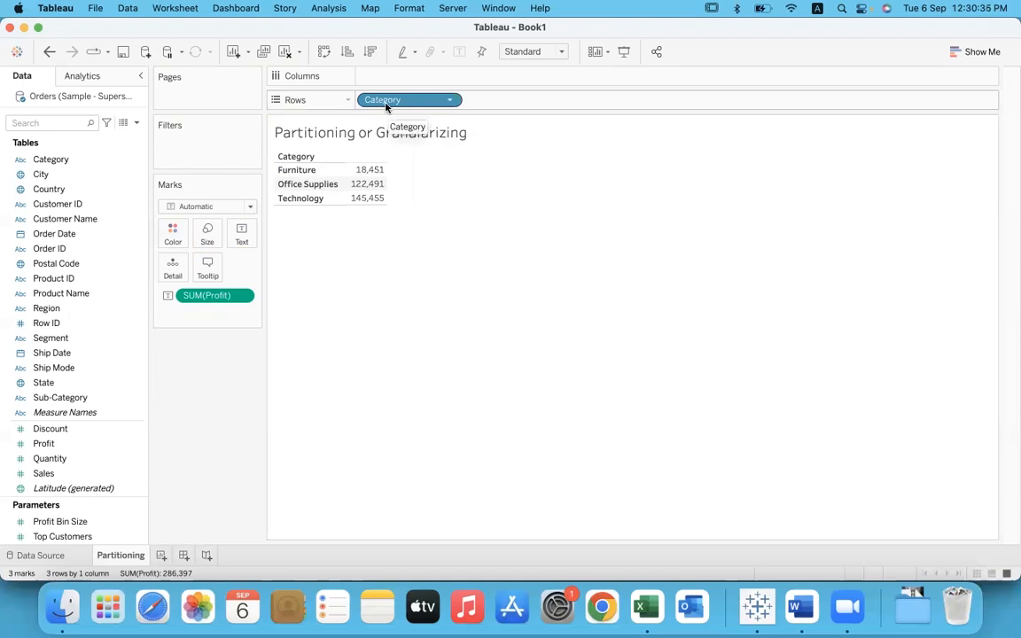
Step: Inspect the profit of the Furniture, Office Supplies and Technology categories in the table
left_click(324, 171)
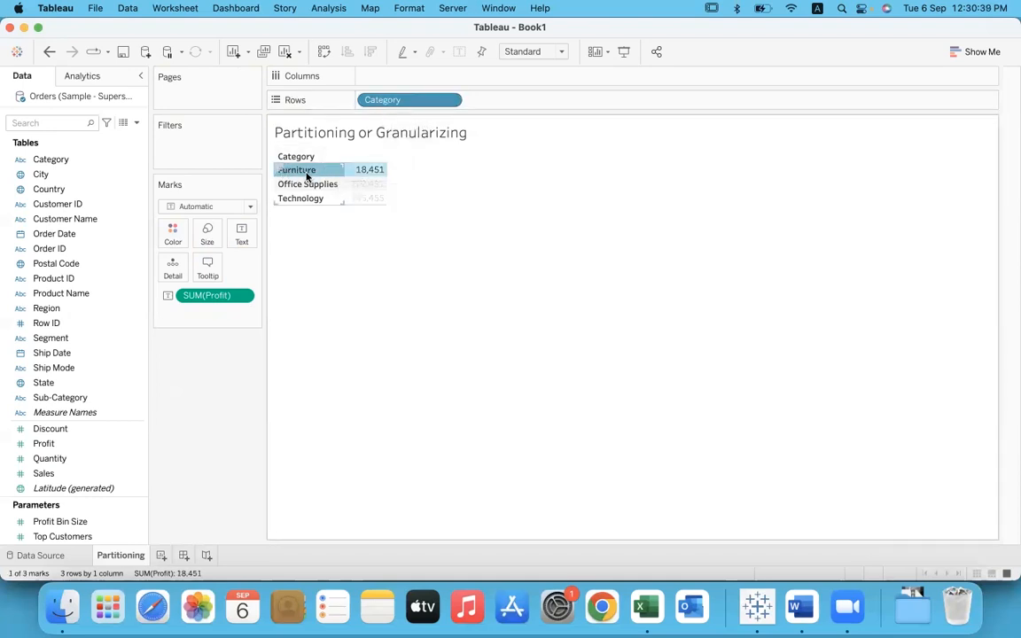
left_click(295, 184)
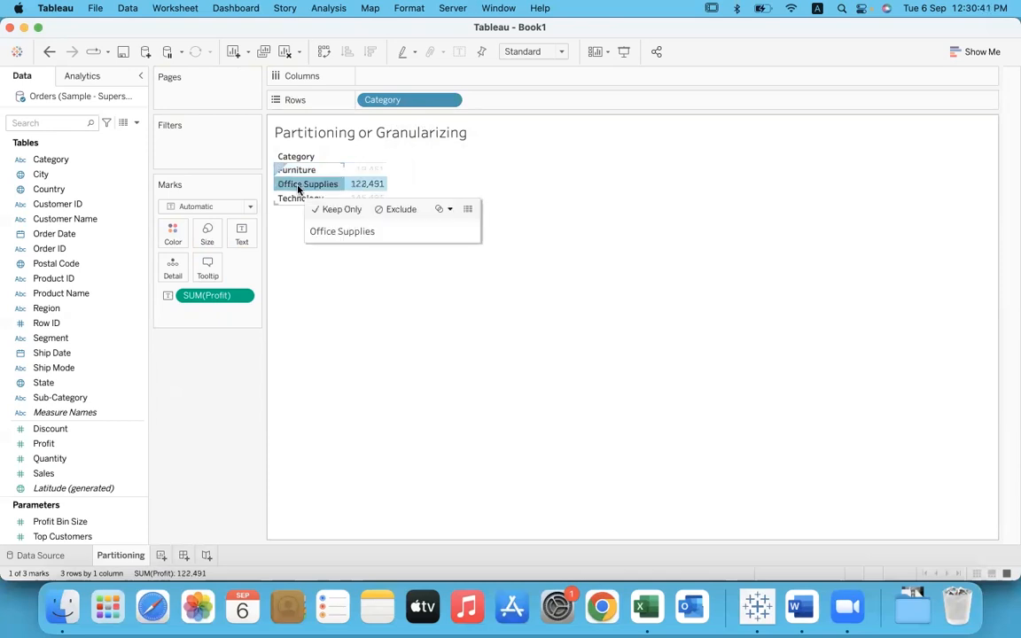
left_click(325, 198)
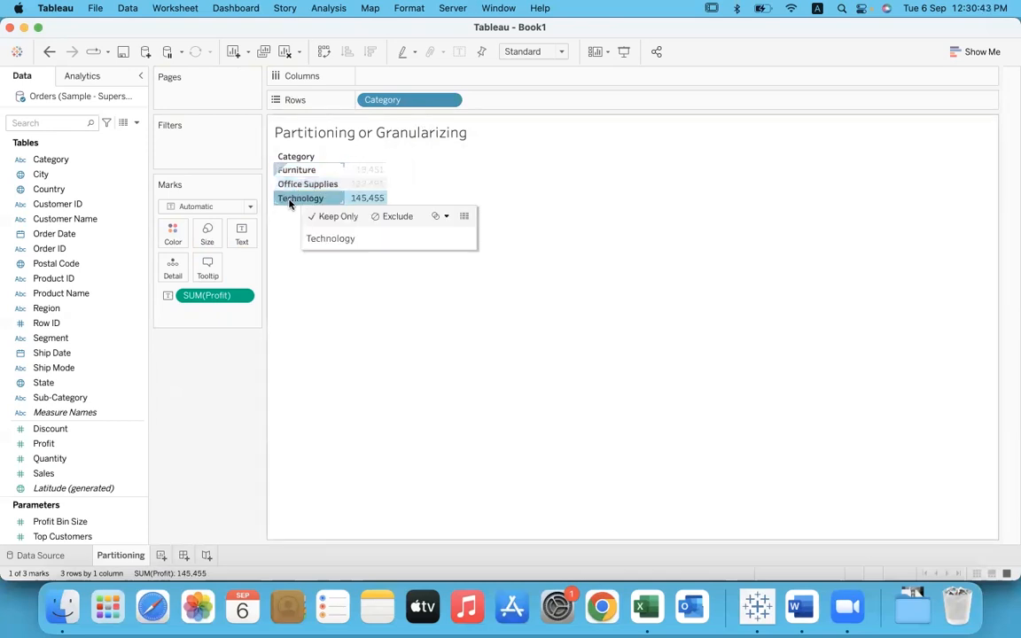
left_click(347, 322)
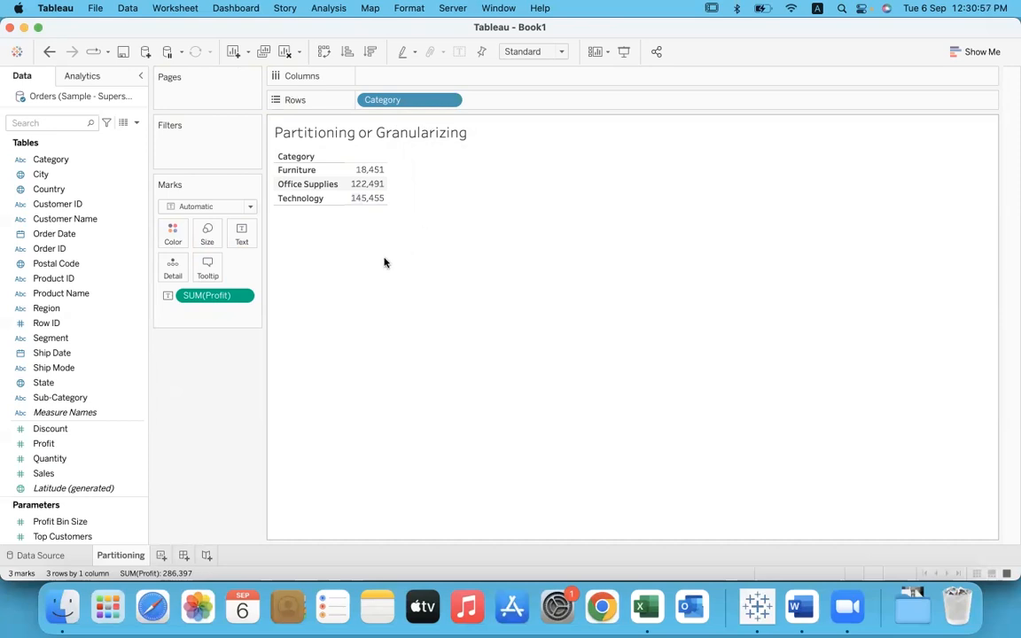
left_click(317, 175)
mouse_move(376, 175)
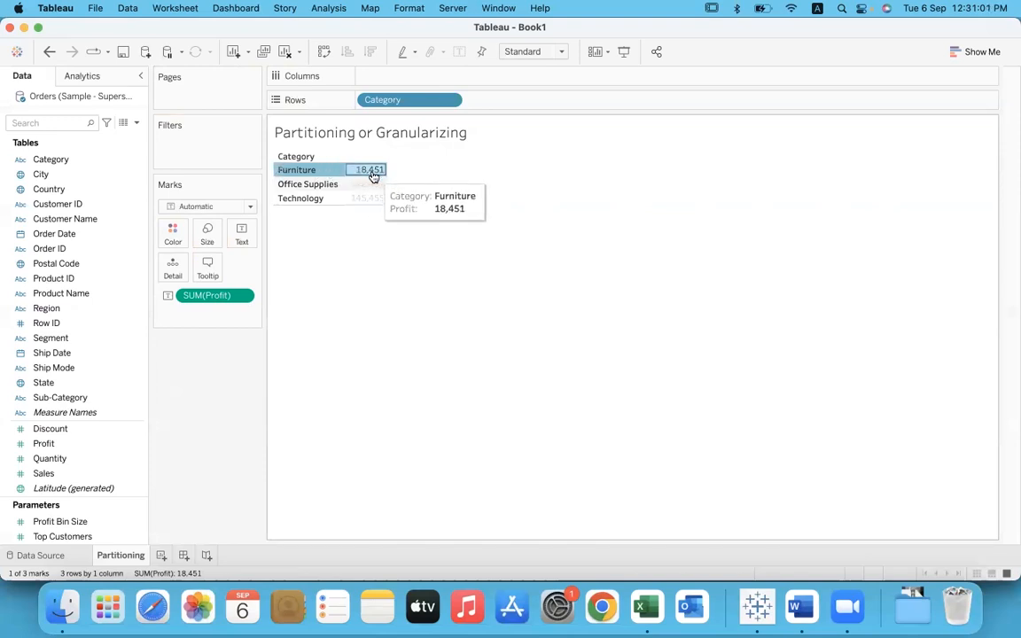
left_click(382, 281)
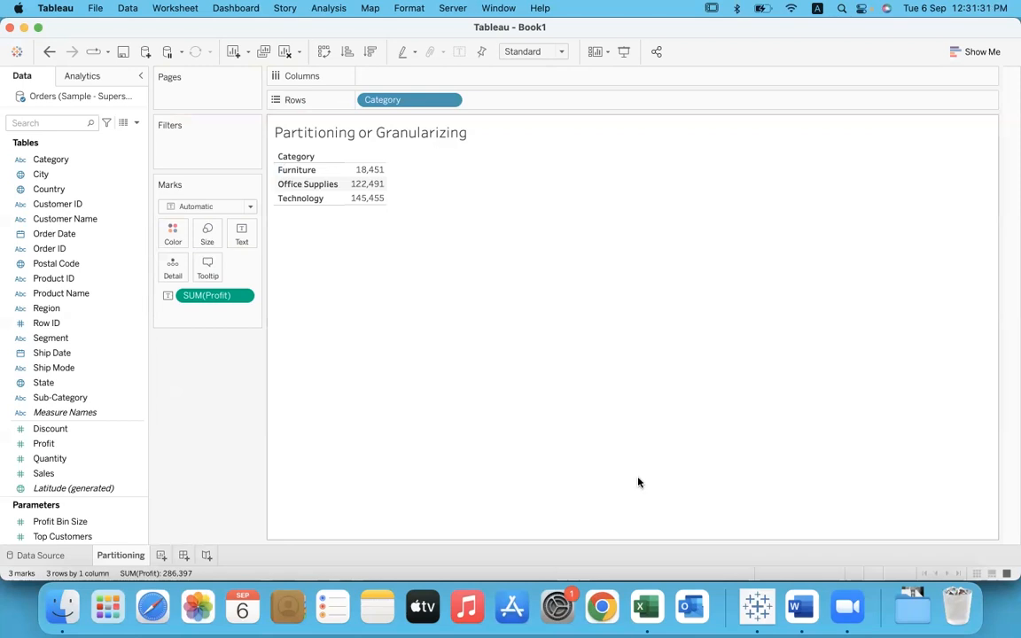
Step: Switch to the Sample - Superstore workbook in Excel and check the sum of the Orders sheet's Profit column
left_click(648, 609)
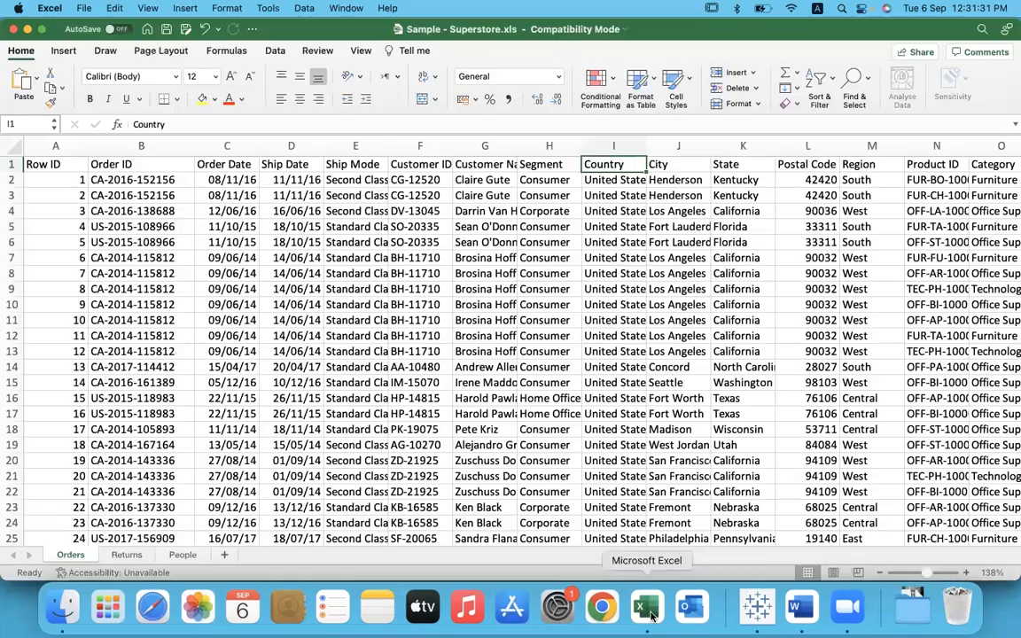
left_click(786, 244)
key("Right")
key("Right")
key("Right")
key("Right")
key("Right")
key("Right")
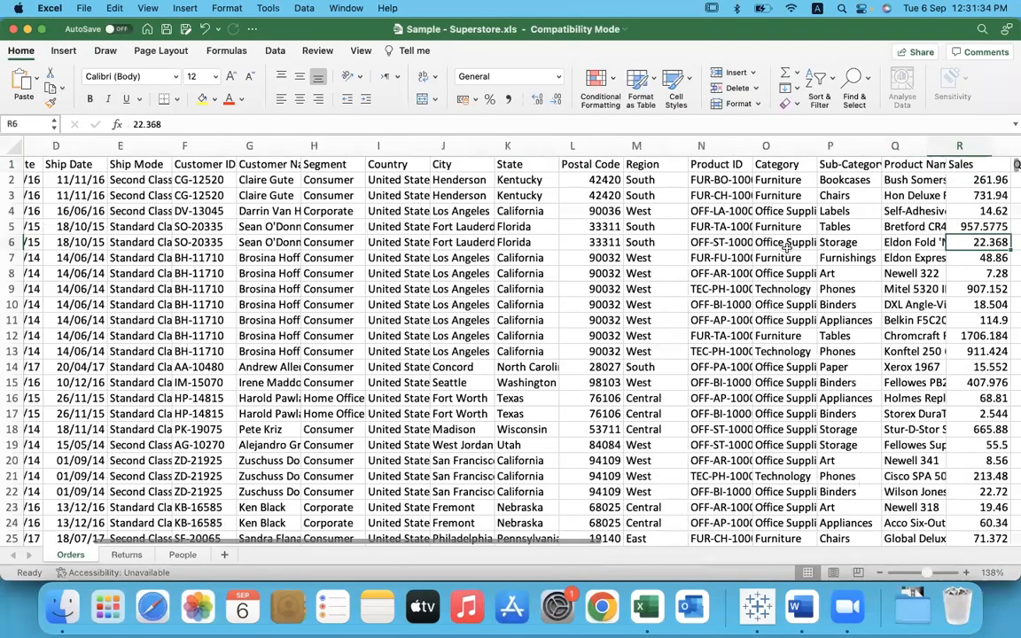
key("Right")
key("Right")
key("Right")
key("Right")
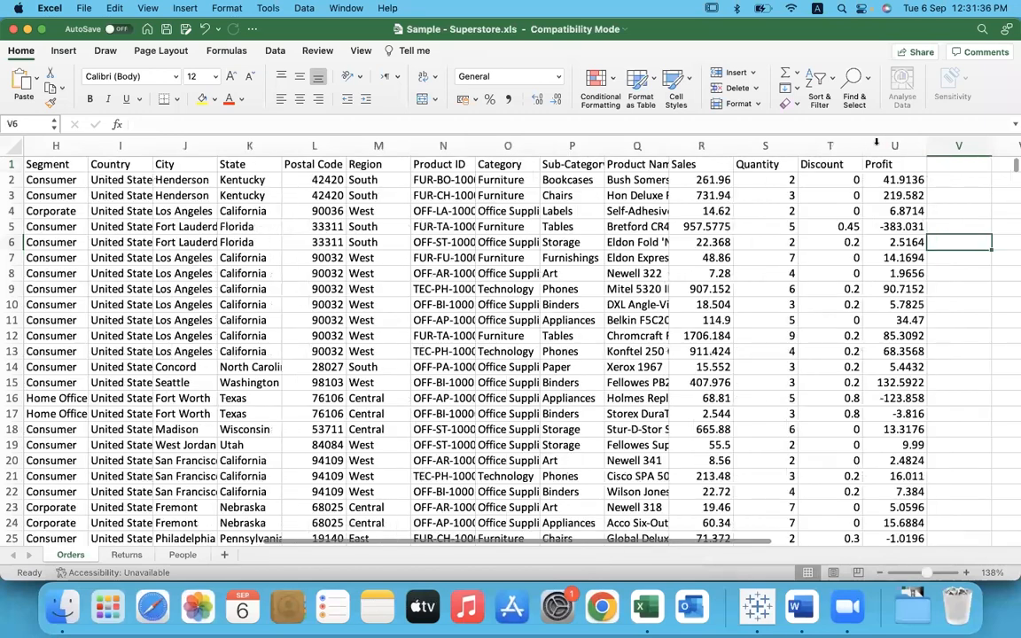
left_click(875, 144)
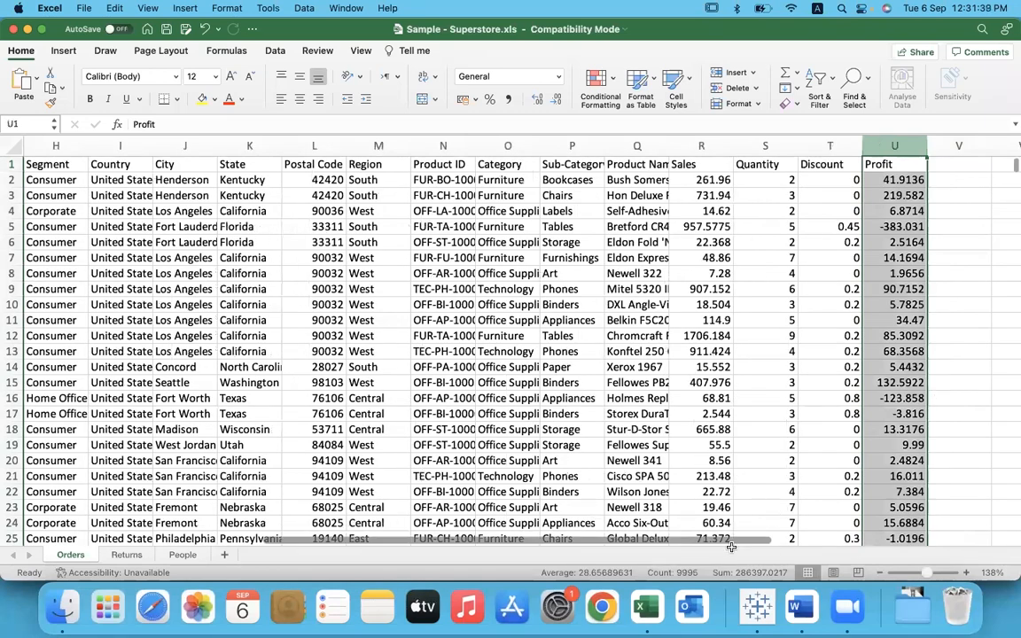
Step: Turn on filters for the column headers of the Orders sheet
left_click(899, 182)
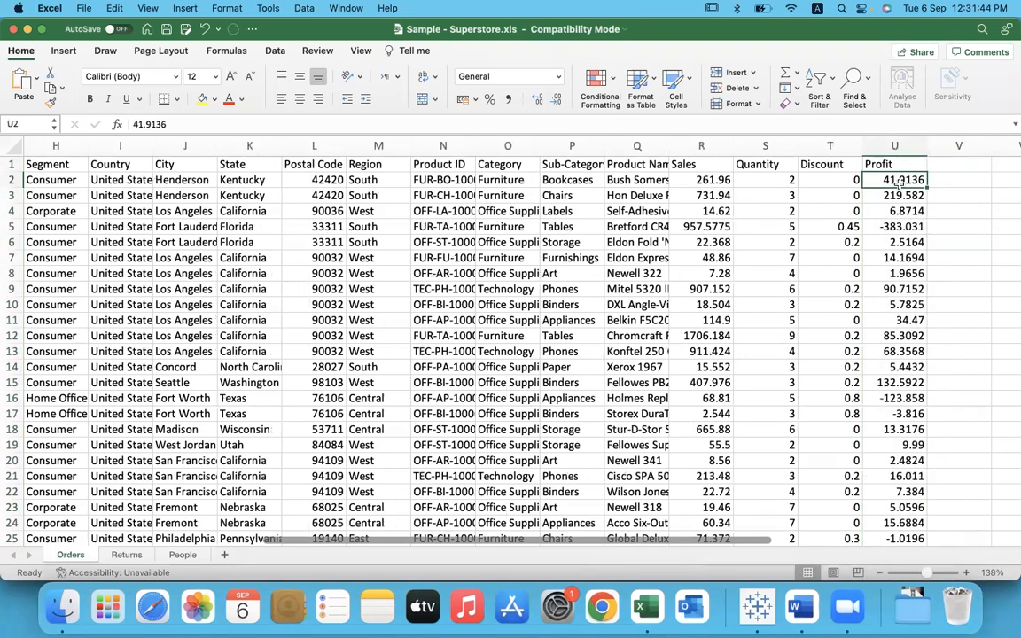
left_click(816, 78)
left_click(844, 161)
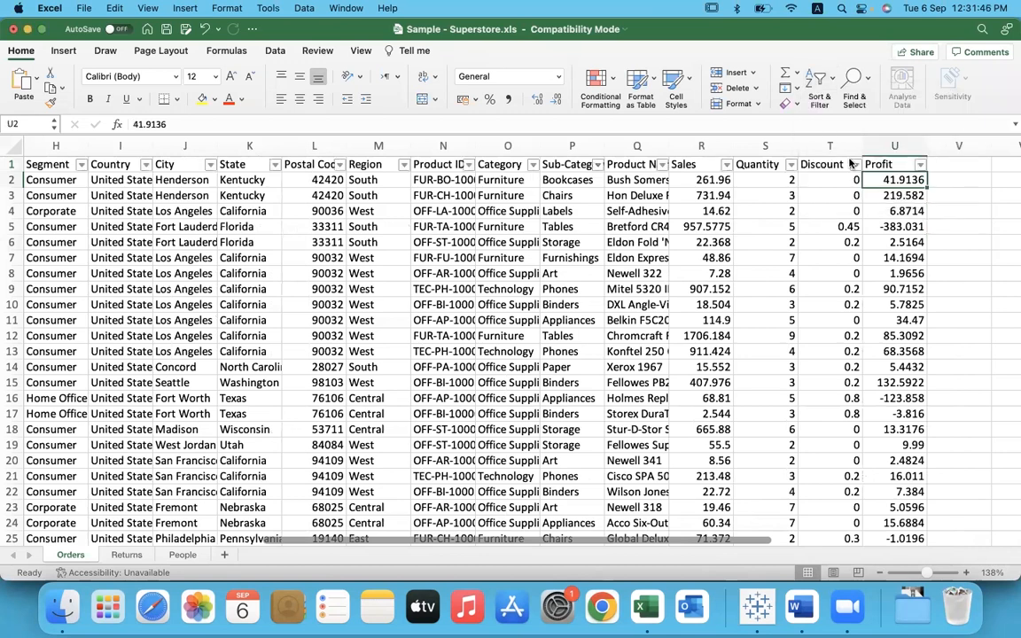
Step: Filter the Orders sheet's Category column to show only Furniture rows
left_click(531, 165)
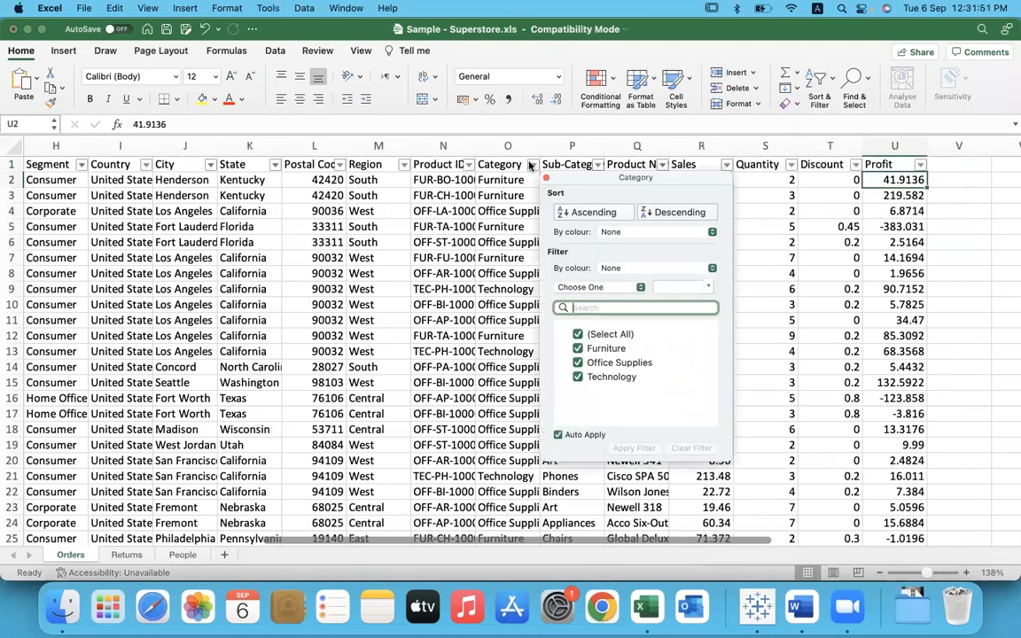
left_click(578, 335)
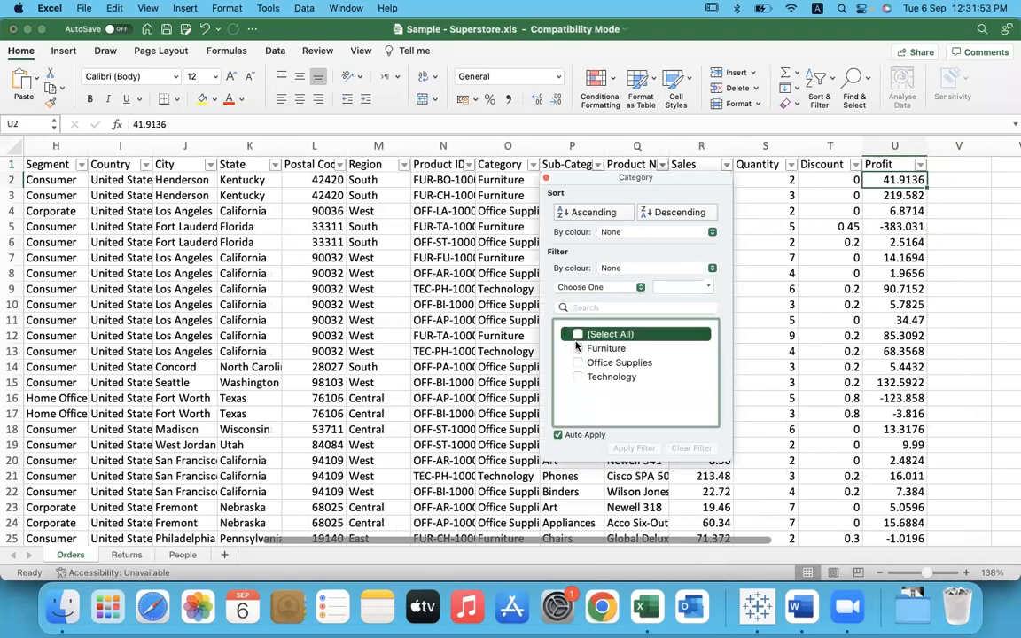
left_click(579, 349)
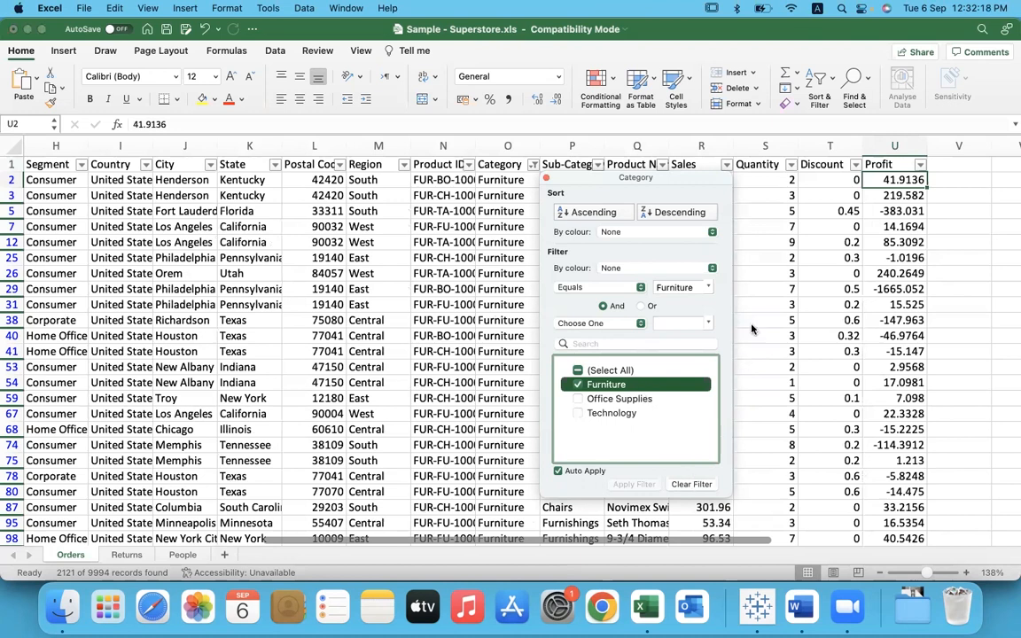
left_click(546, 177)
Step: Check the sum of the Profit column for the Furniture rows and compare it with the Furniture value in Tableau
left_click(515, 148)
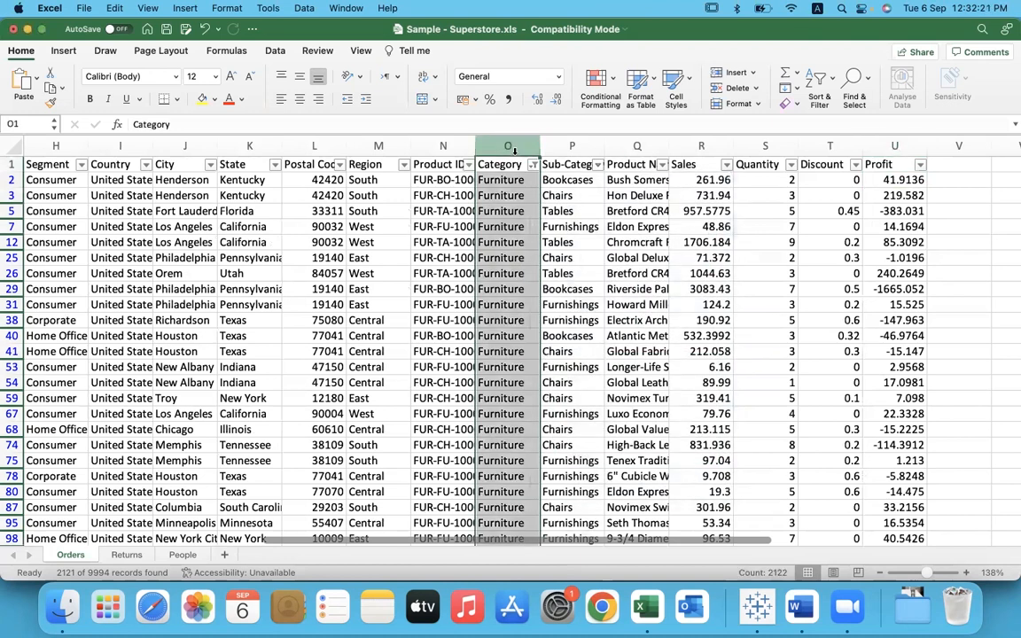
left_click(894, 146)
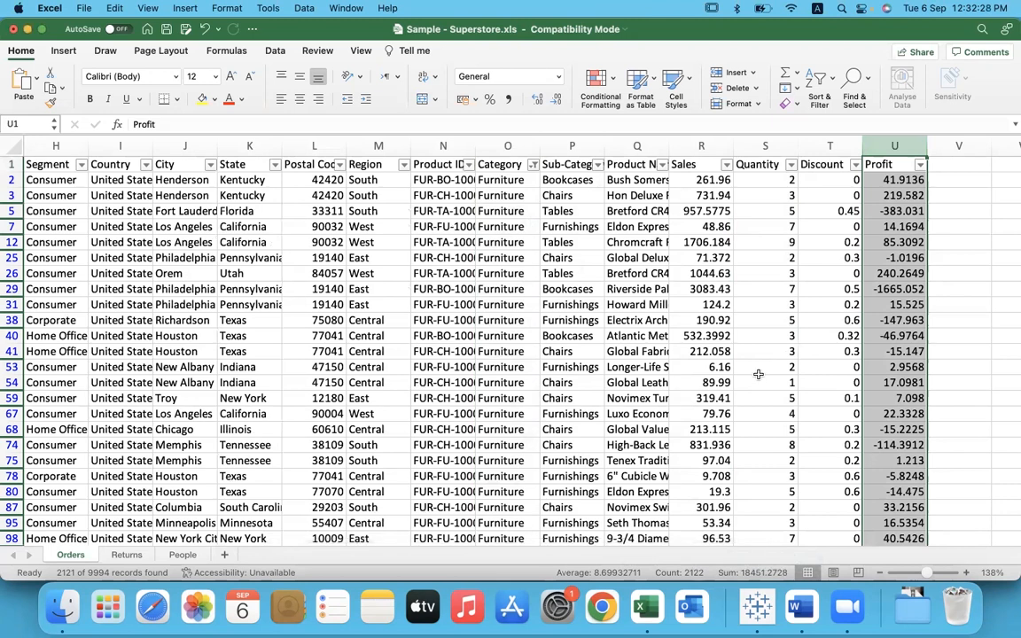
key("super+Tab")
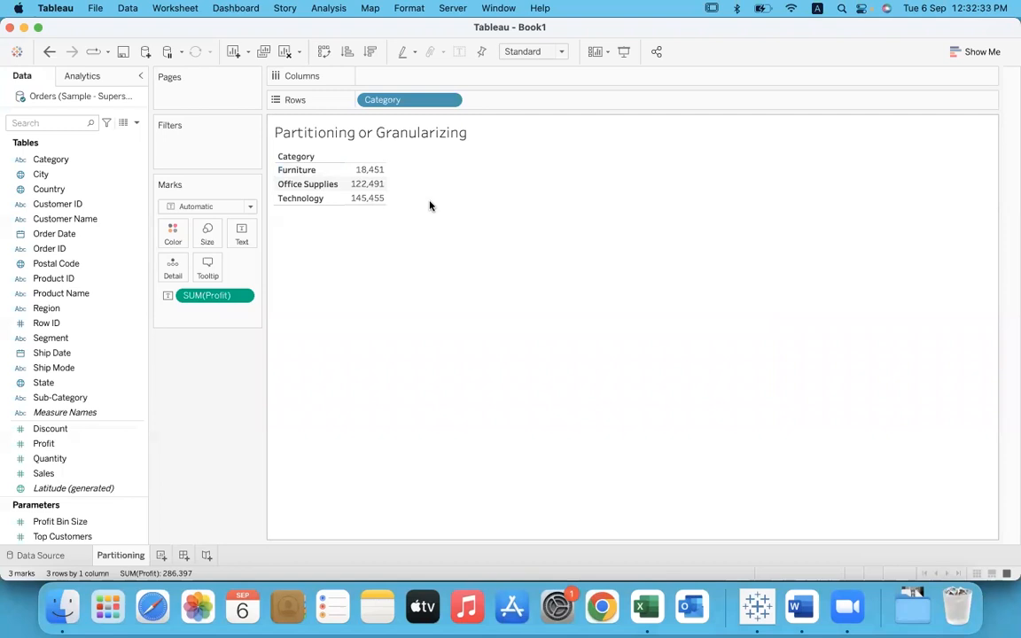
Step: Return to the Excel workbook and change the Category filter to show only Office Supplies rows
key("super+Tab")
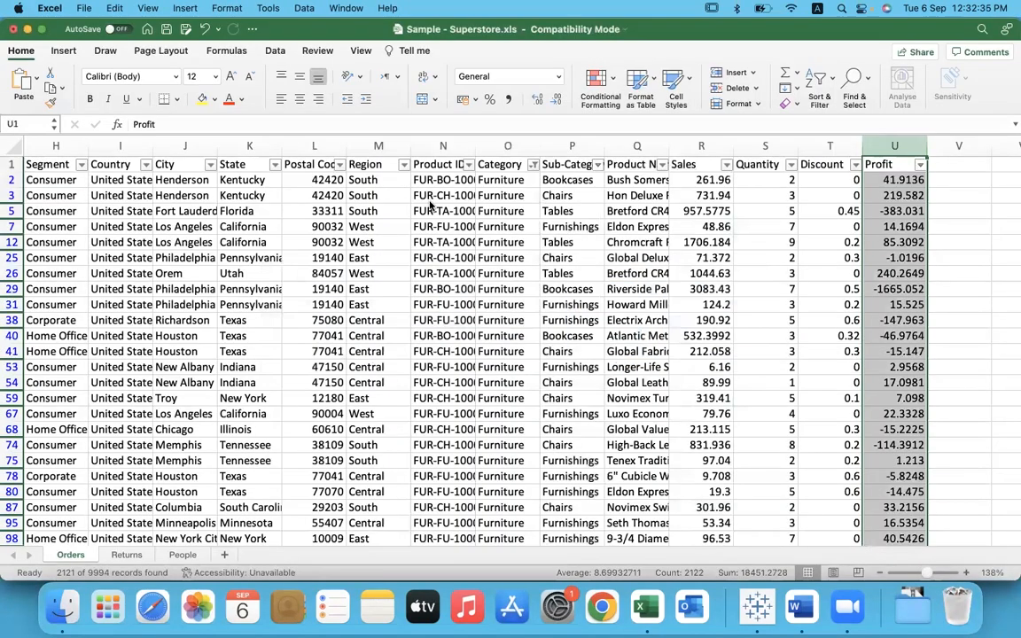
left_click(532, 166)
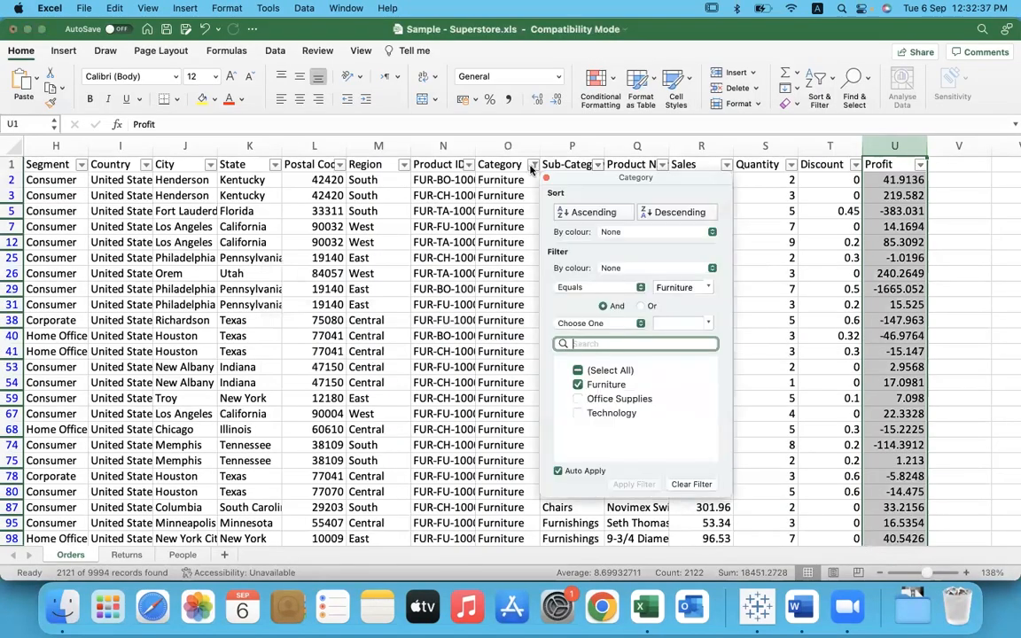
left_click(578, 399)
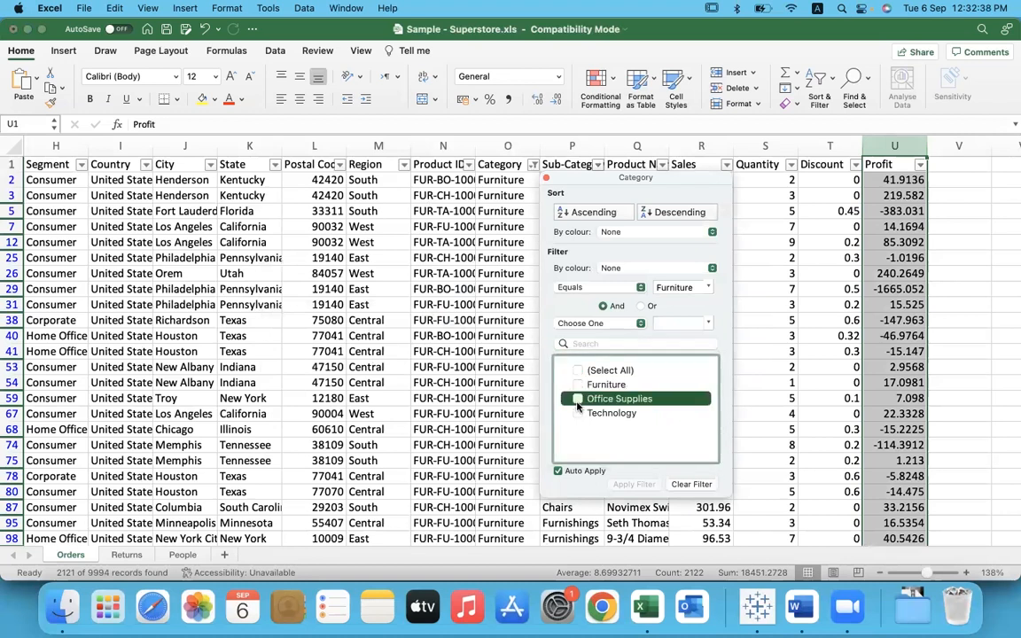
left_click(787, 332)
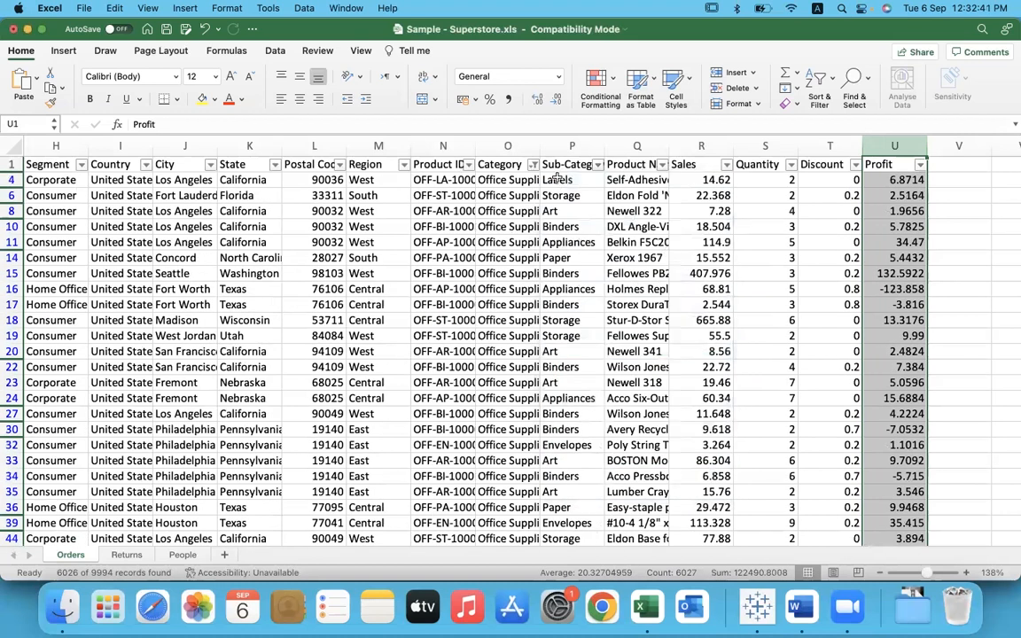
Step: Check the Profit column's sum for the Office Supplies rows and compare it with the matching category value in Tableau
left_click(523, 145)
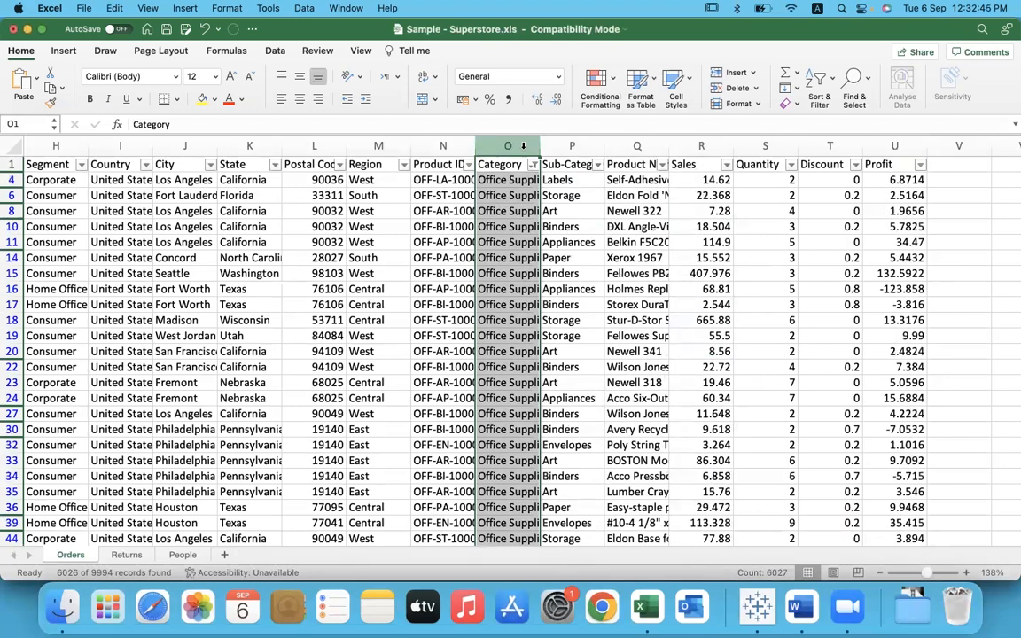
left_click(891, 145)
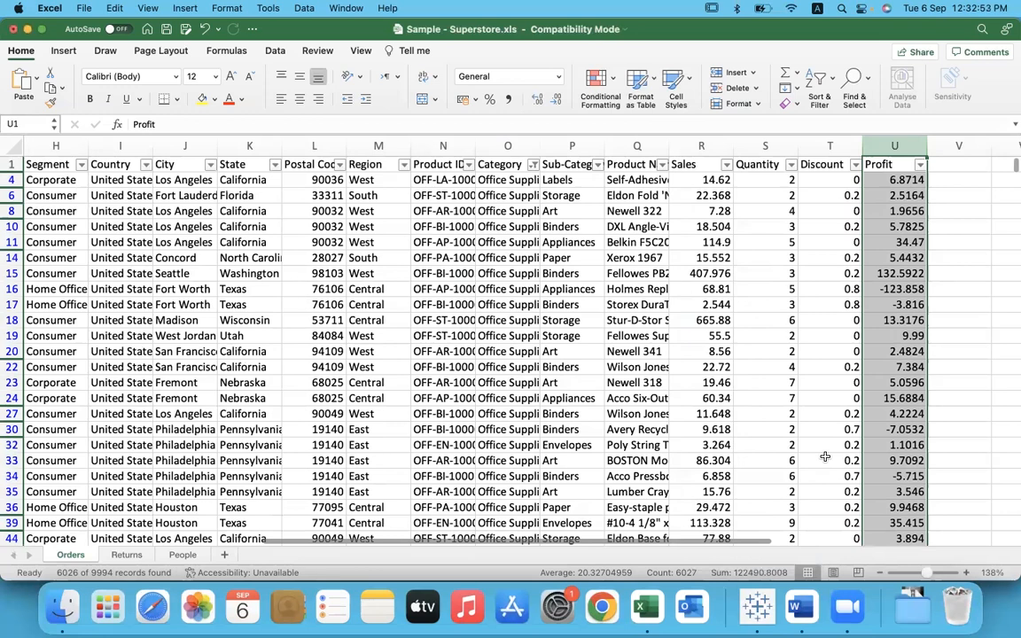
key("super+Tab")
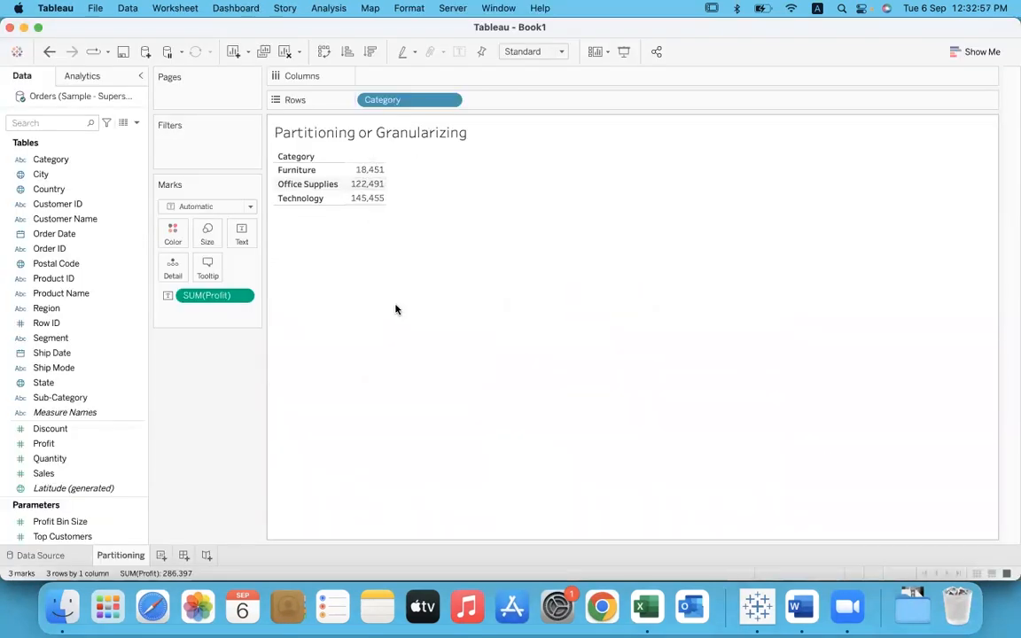
Step: Switch back to Excel and set the Category filter to Technology only
key("super+Tab")
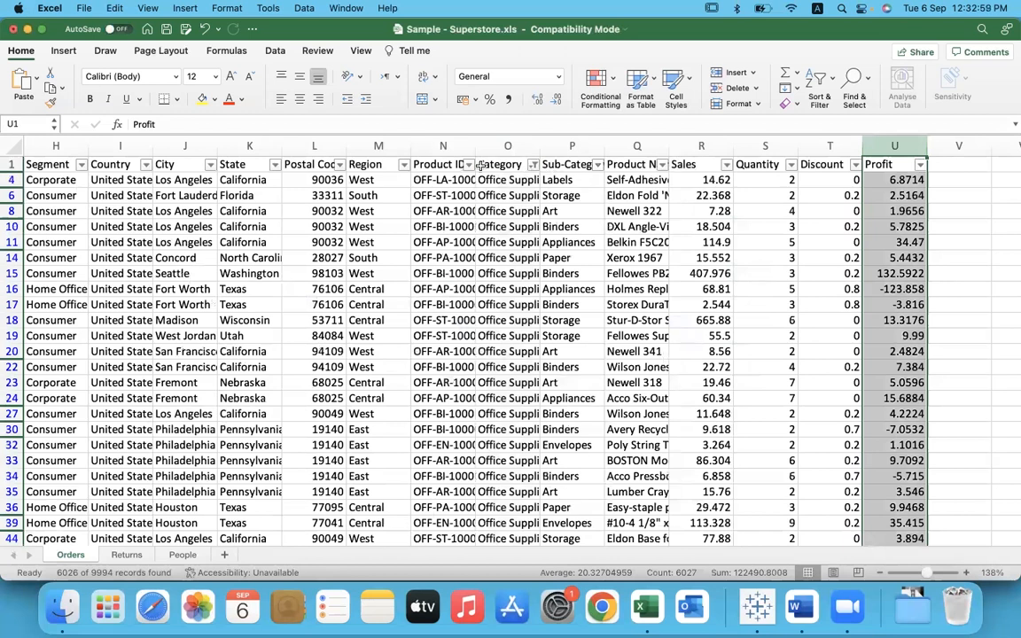
left_click(533, 165)
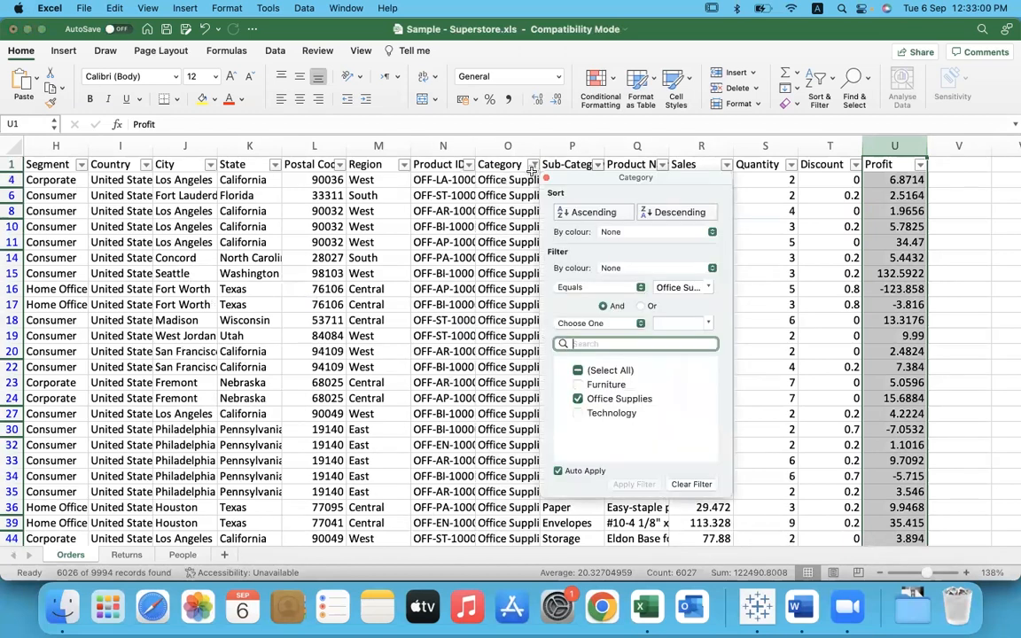
left_click(568, 397)
left_click(592, 413)
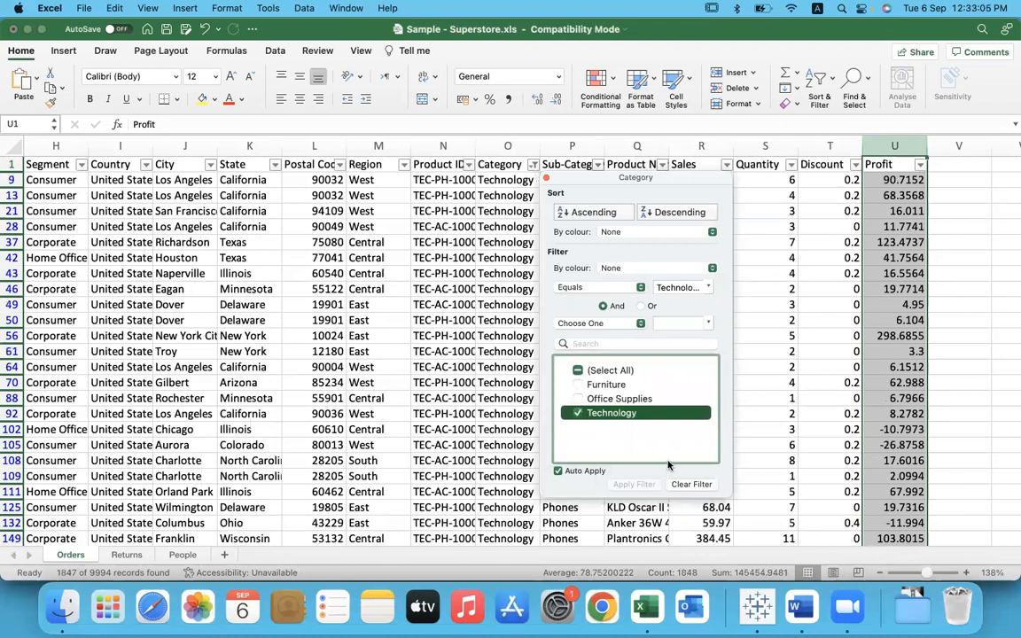
left_click(777, 288)
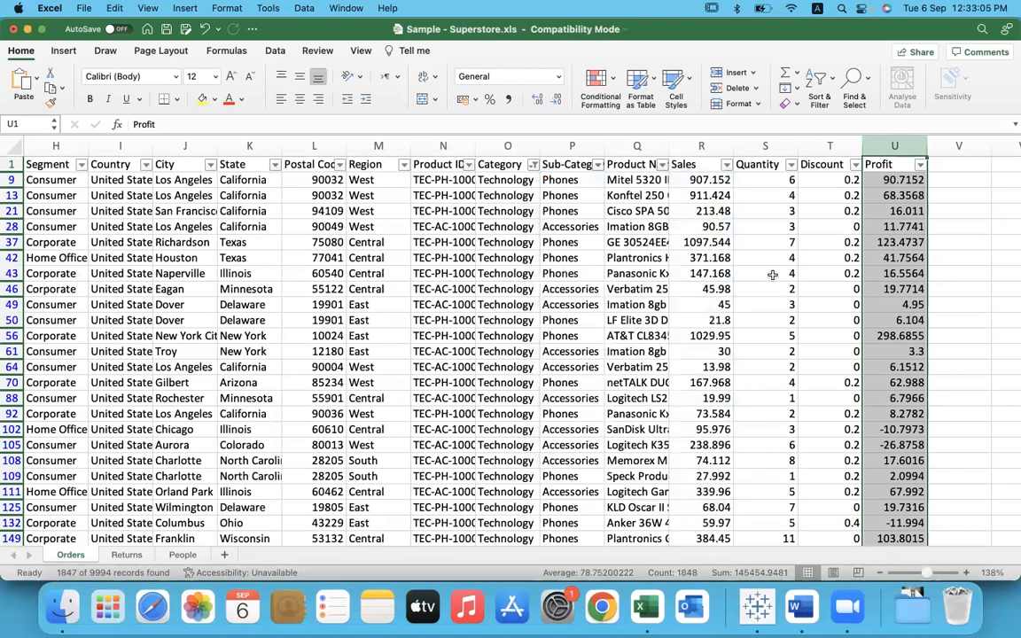
Step: Highlight the Category column alongside Profit, check the Technology profit sum, and compare it with the table in Tableau
left_click(520, 145, "super")
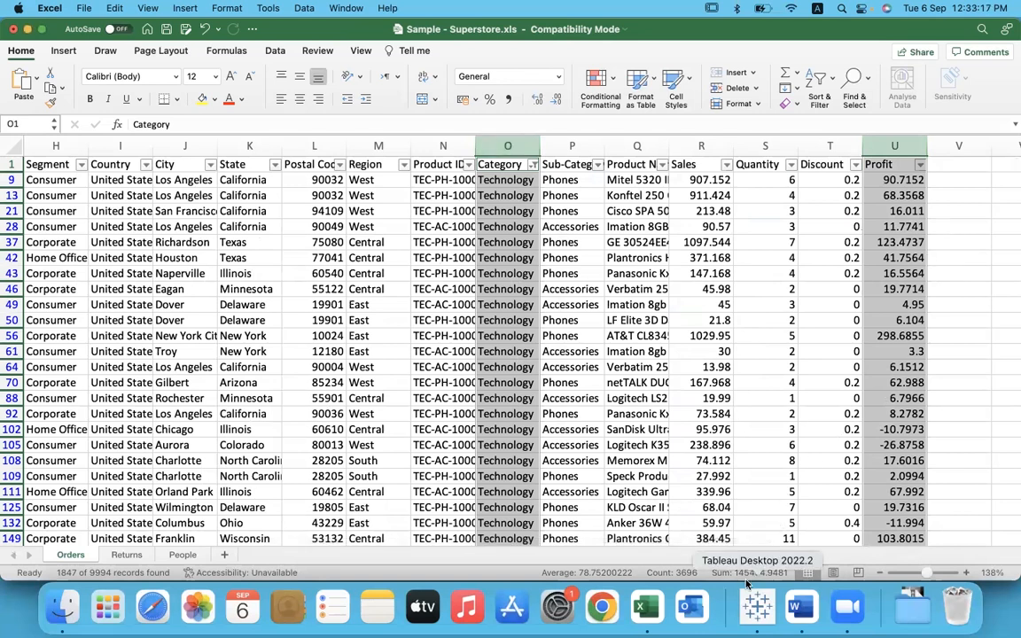
left_click(757, 607)
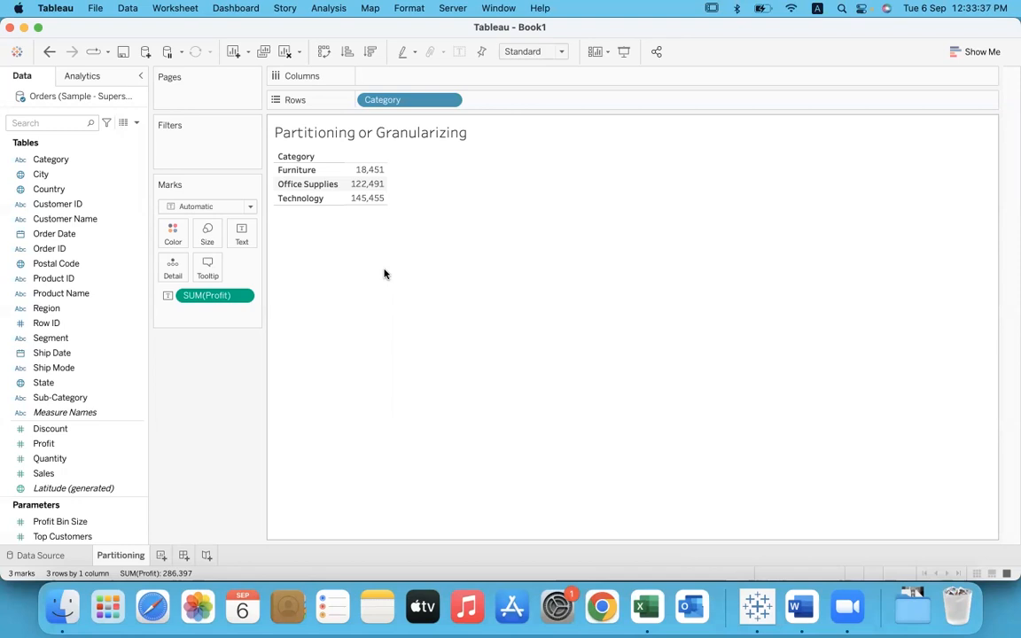
Step: Add the Region dimension to Rows after Category and highlight the Furniture rows in the table
left_click_drag(53, 306, 530, 100)
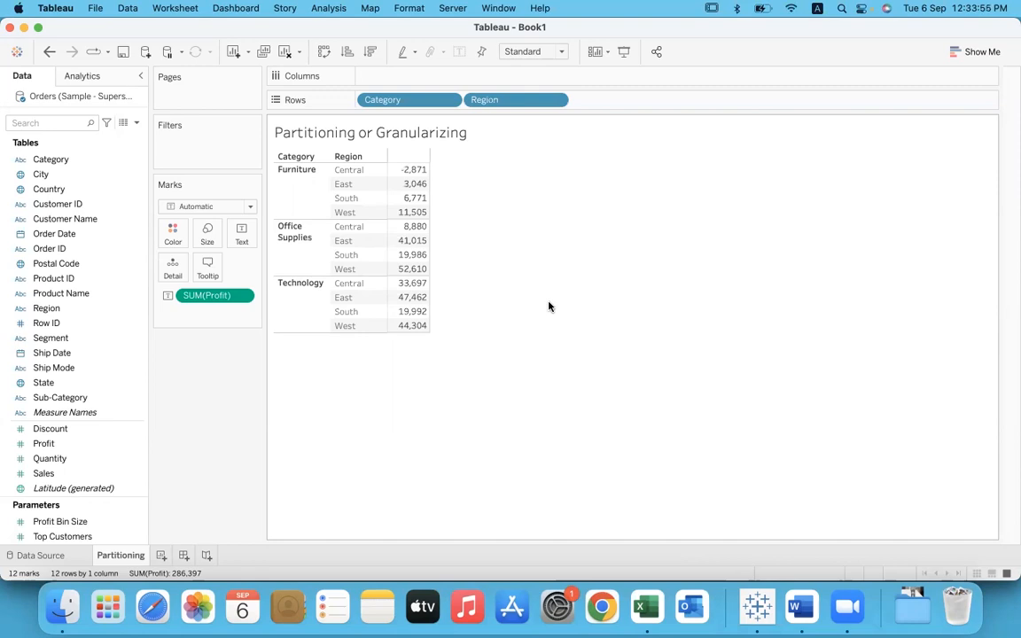
left_click(312, 198)
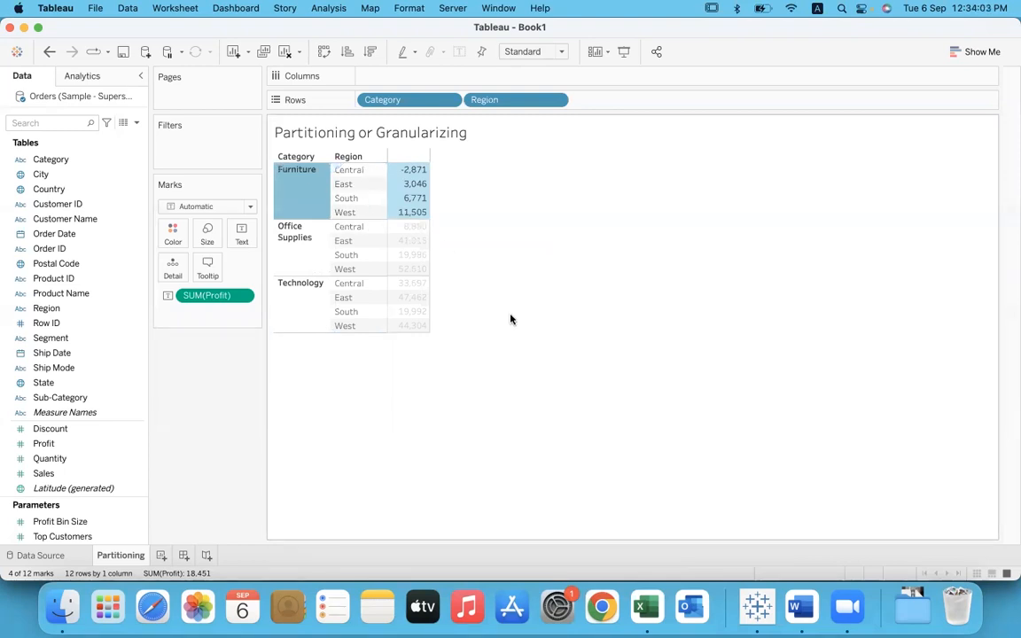
Step: Switch to the Excel workbook and change the Category filter from Technology to Furniture only
key("super+Tab")
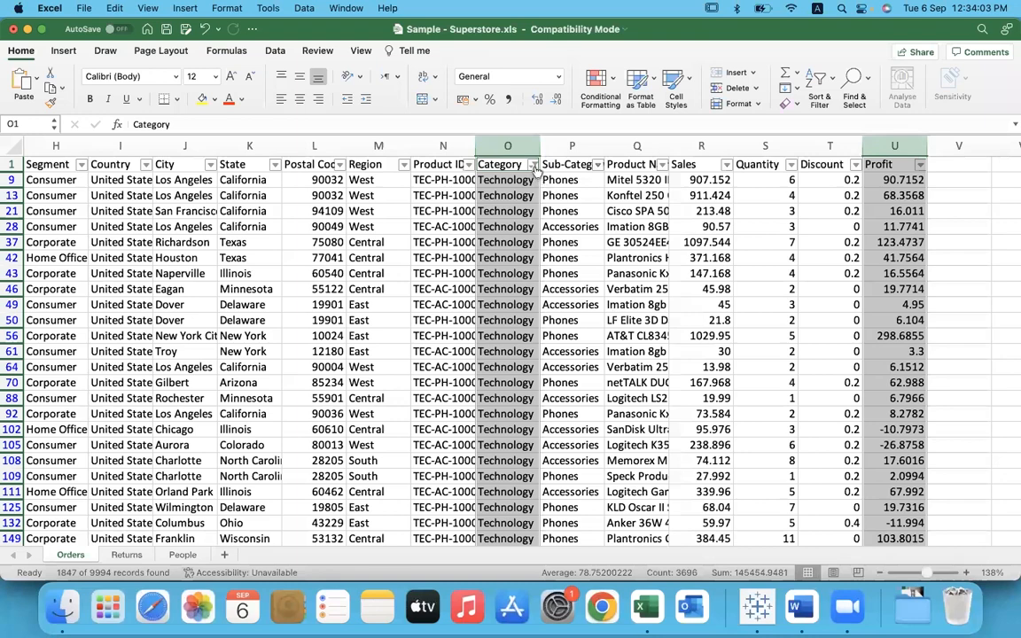
left_click(532, 165)
left_click(578, 384)
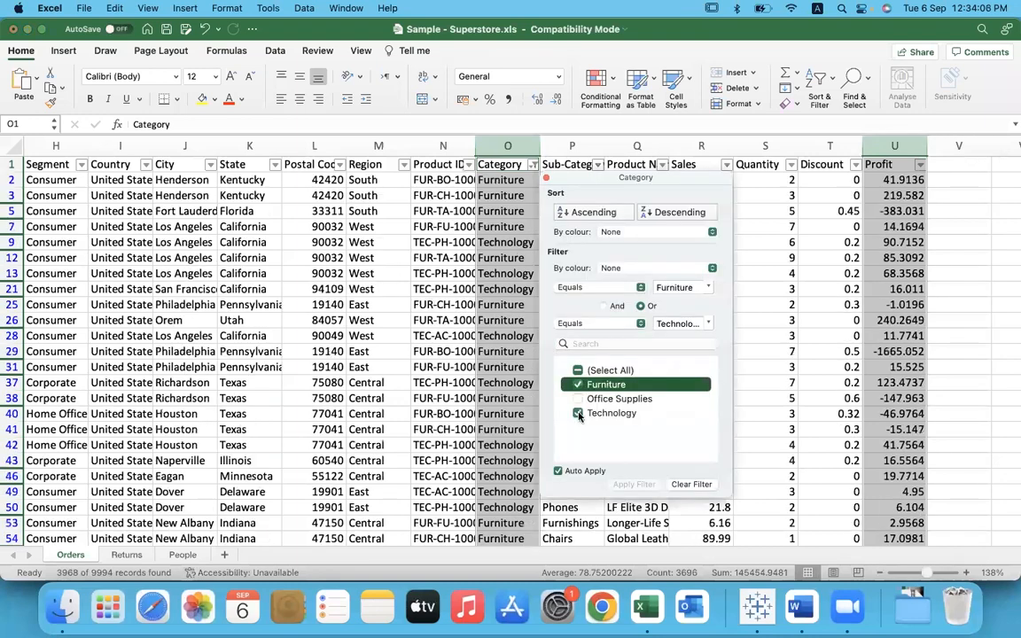
left_click(578, 413)
left_click(767, 449)
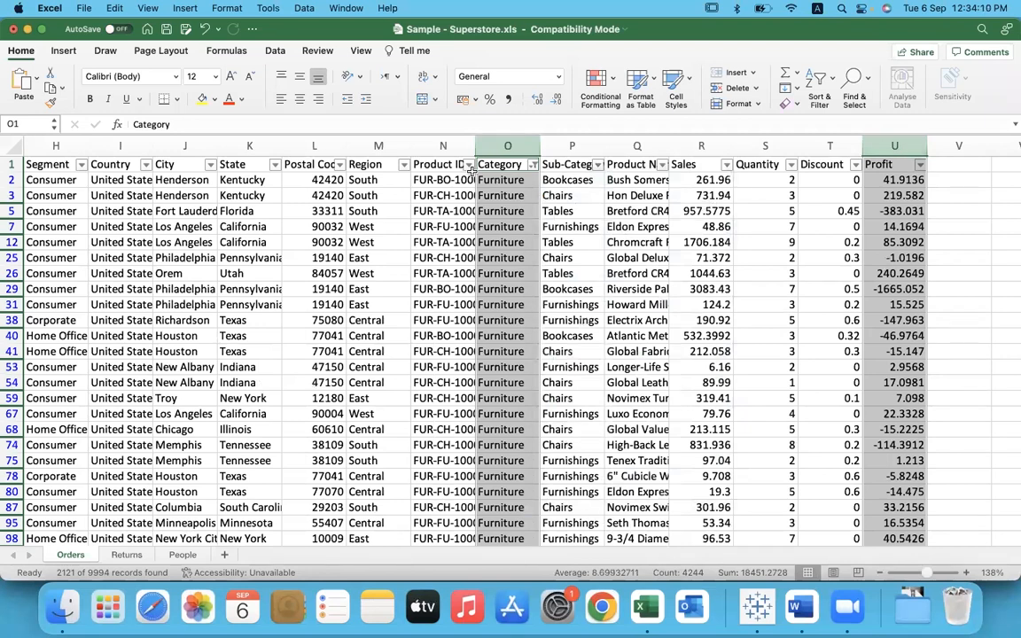
Step: Filter the Region column to show only Central rows
left_click(403, 164)
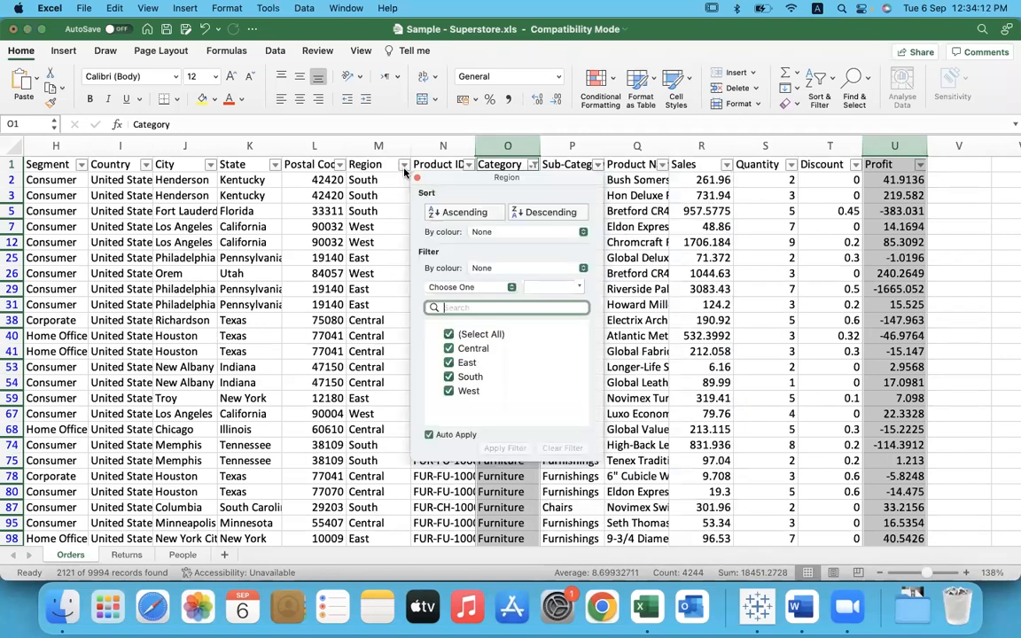
left_click(449, 335)
left_click(449, 348)
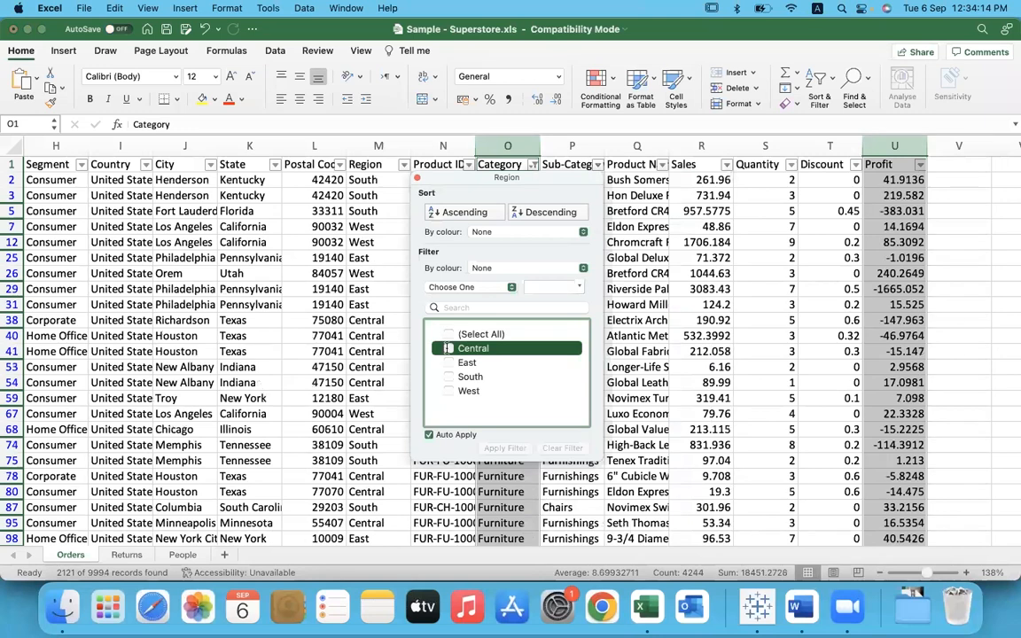
left_click(417, 178)
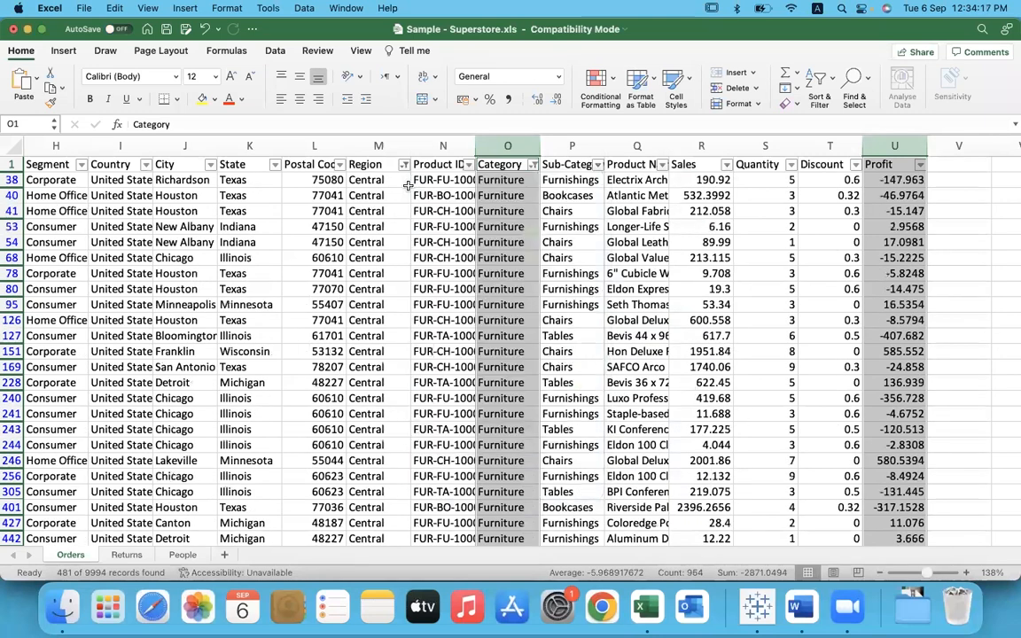
Step: Check the Profit column's sum for Furniture in the Central region, compare it with Tableau's value, and clear the table highlight
left_click(382, 147)
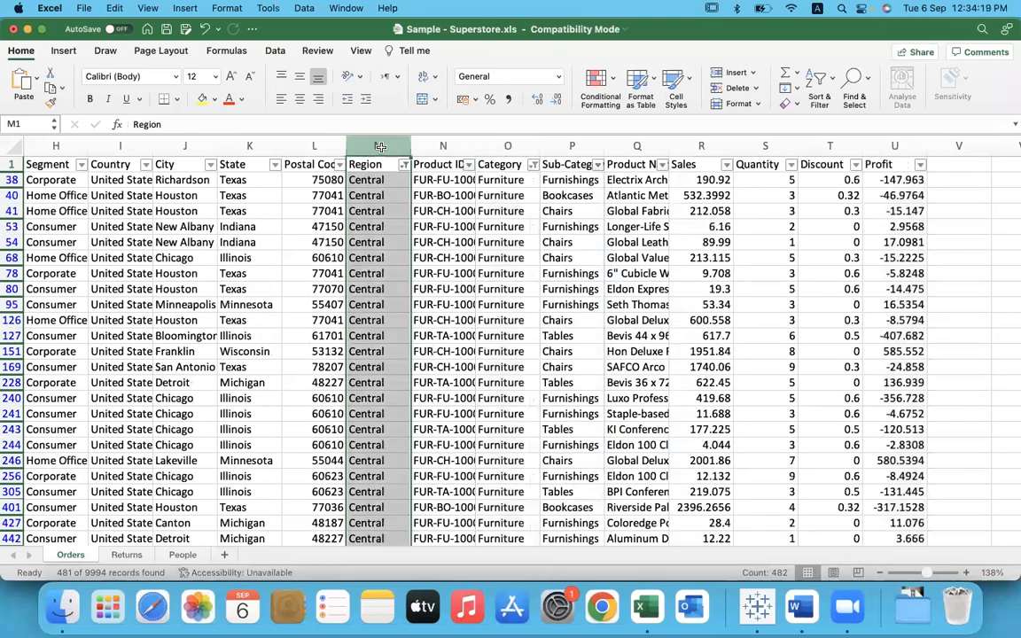
left_click(500, 149, "super")
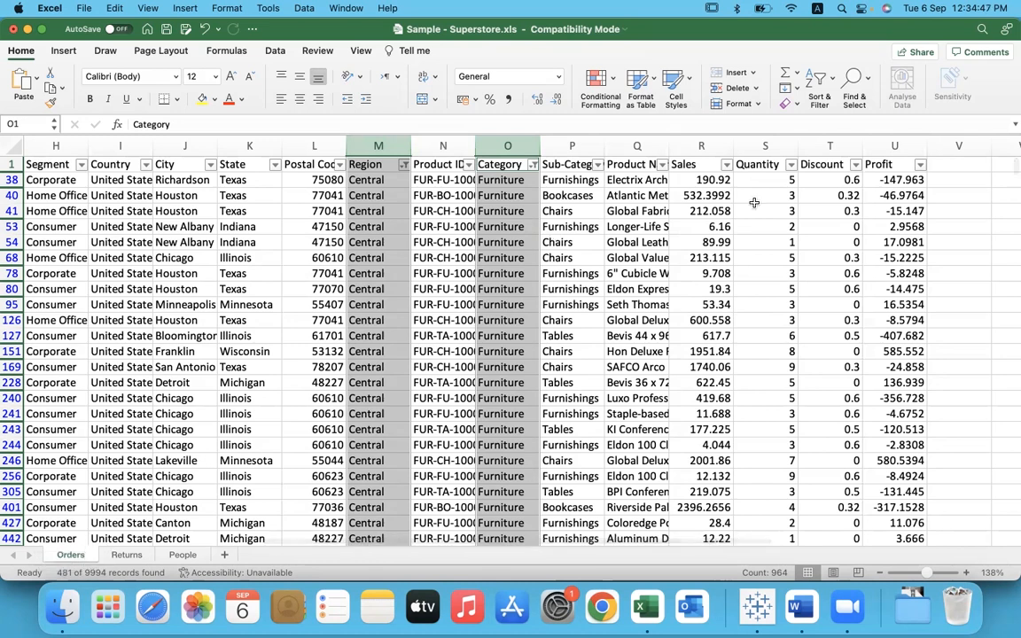
left_click(895, 147)
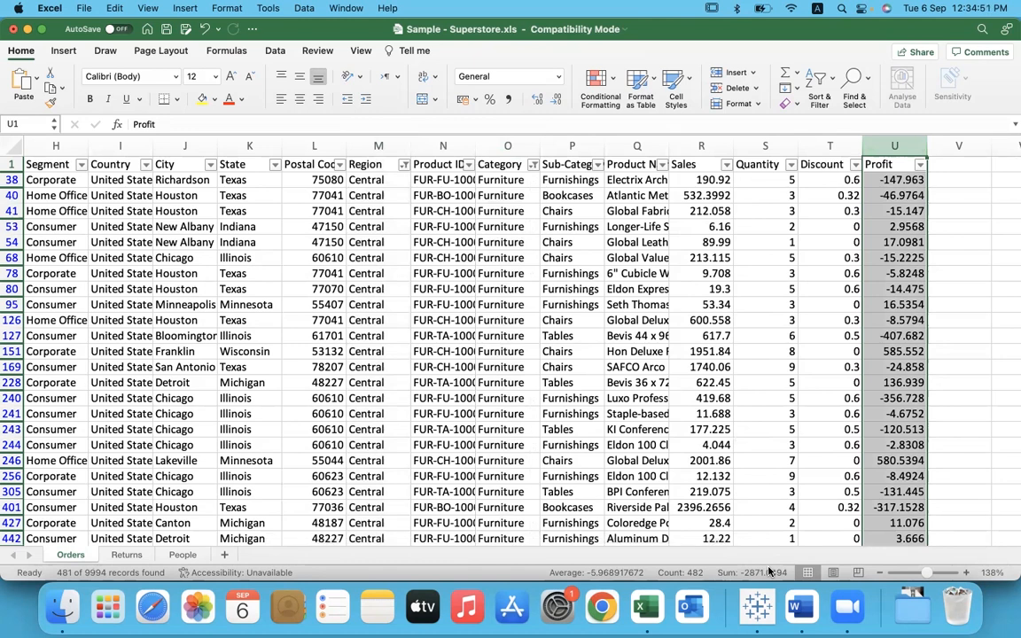
key("super+Tab")
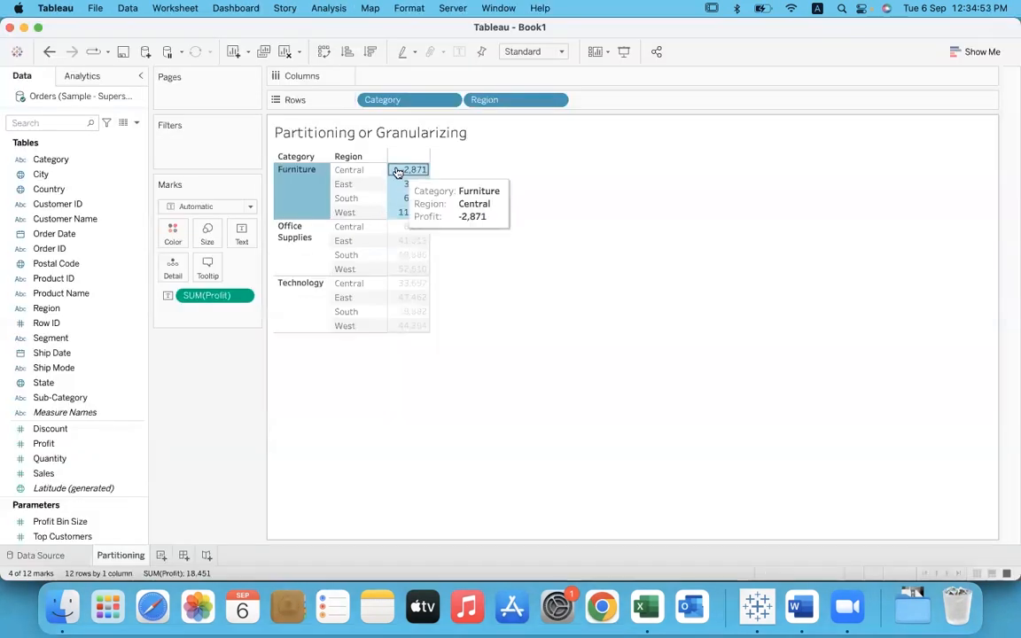
left_click(475, 190)
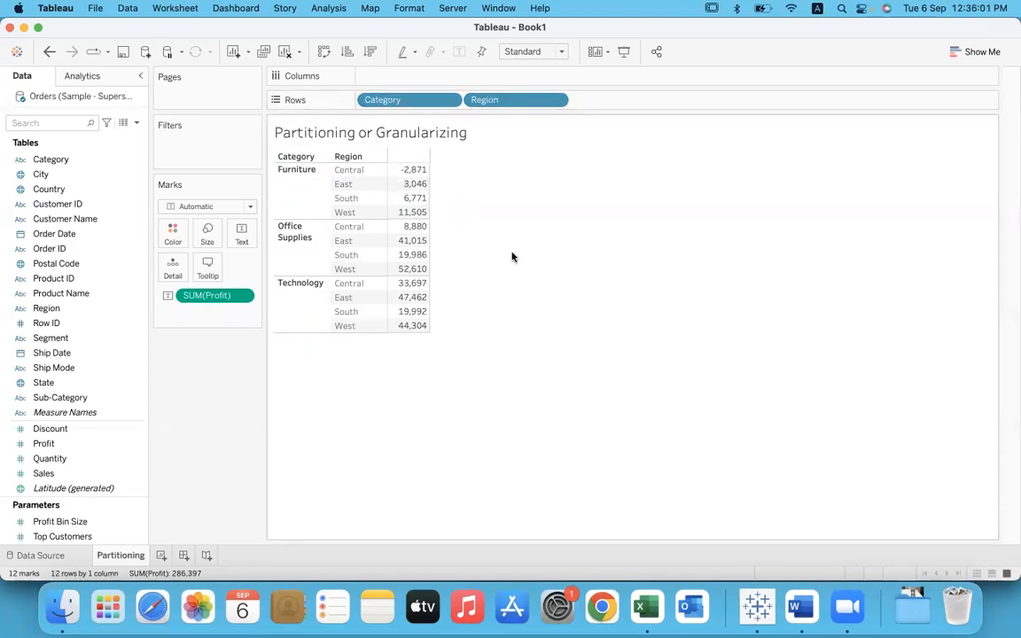
Step: Add the Ship Mode dimension to Rows after Region to break the profit down further
left_click_drag(64, 367, 615, 103)
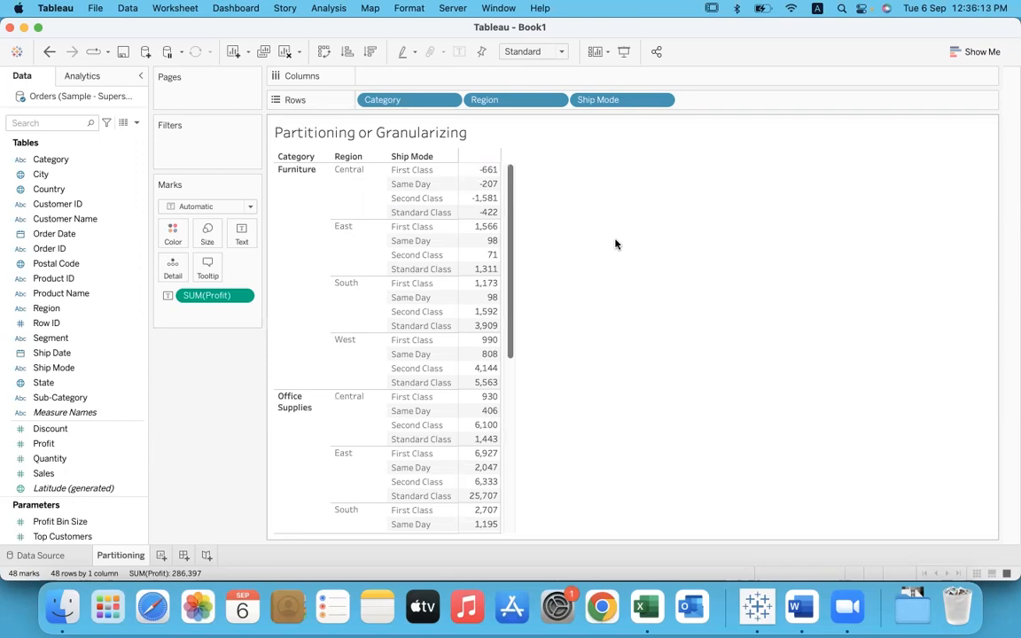
Step: Using Zoom's annotation pen, sketch a box beside the table, divided into three sections labelled Fur, OS and Tec
left_click(652, 41)
mouse_move(739, 409)
left_mouse_down()
mouse_move(858, 169)
mouse_move(778, 408)
mouse_move(734, 417)
left_mouse_up()
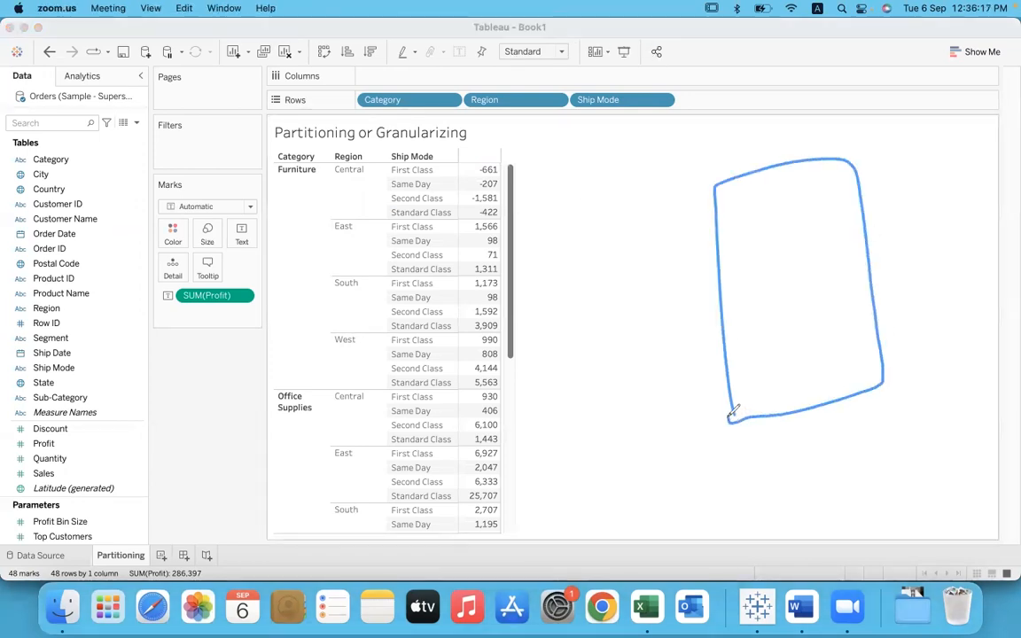
left_click_drag(674, 256, 915, 217)
left_click_drag(685, 345, 923, 280)
mouse_move(784, 186)
left_mouse_down()
mouse_move(769, 199)
mouse_move(818, 210)
mouse_move(841, 199)
left_mouse_up()
mouse_move(794, 257)
left_mouse_down()
mouse_move(824, 267)
mouse_move(812, 279)
left_mouse_up()
left_click_drag(767, 364, 811, 342)
mouse_move(796, 350)
left_mouse_down()
mouse_move(804, 383)
mouse_move(853, 379)
mouse_move(869, 365)
left_mouse_up()
Step: Divide the sketch's Fur section into strips marked with region initials, and subdivide the Central strip by ship mode
left_click_drag(711, 206, 869, 164)
mouse_move(743, 211)
left_mouse_down()
mouse_move(881, 180)
mouse_move(872, 194)
left_mouse_up()
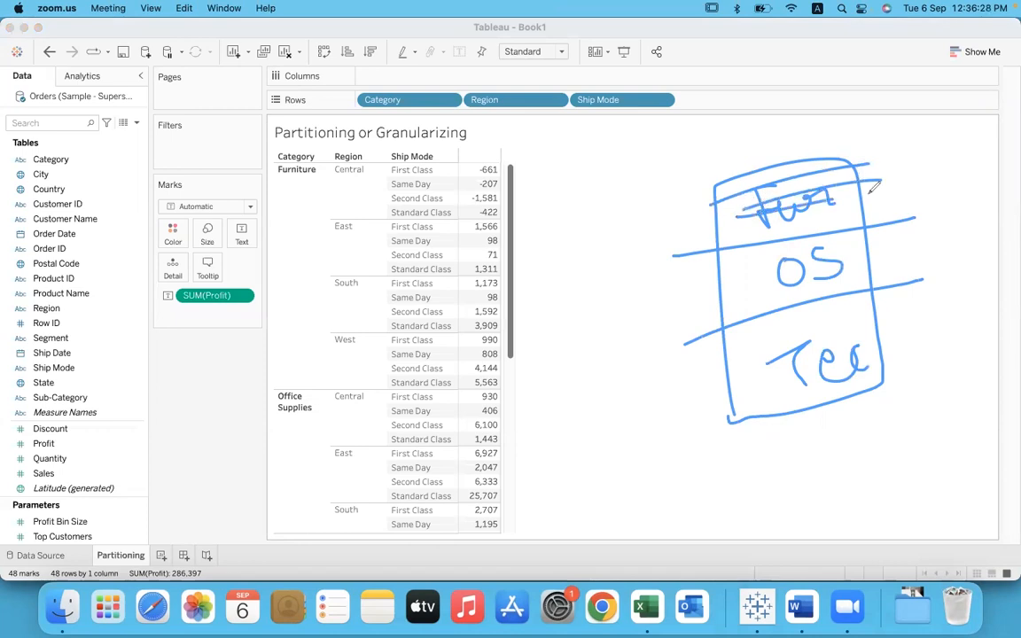
mouse_move(873, 145)
left_mouse_down()
mouse_move(894, 189)
mouse_move(892, 169)
left_mouse_up()
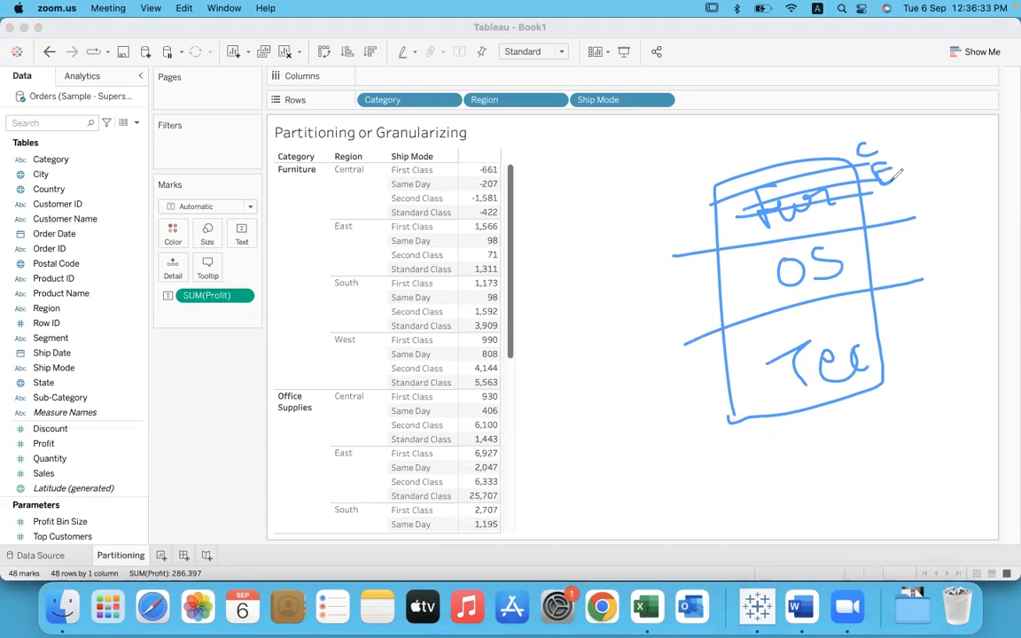
left_click_drag(881, 215, 884, 204)
left_click_drag(820, 210, 841, 188)
left_click_drag(725, 185, 774, 174)
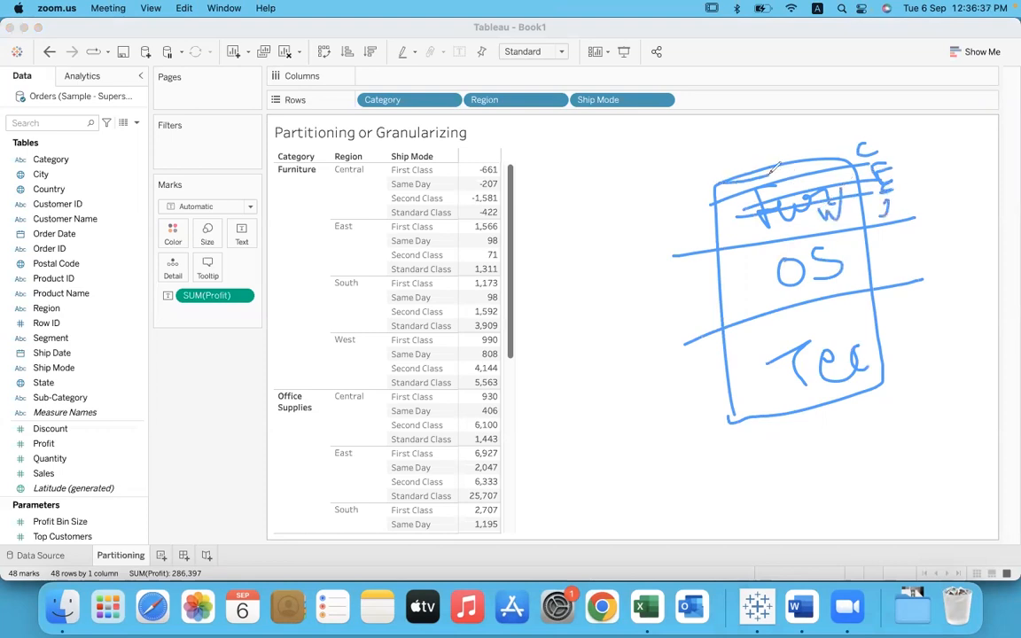
Step: Circle the ship modes listed for Furniture in the Central region, and clear all annotations from the screen
mouse_move(441, 167)
left_mouse_down()
mouse_move(396, 161)
mouse_move(397, 218)
mouse_move(454, 173)
left_mouse_up()
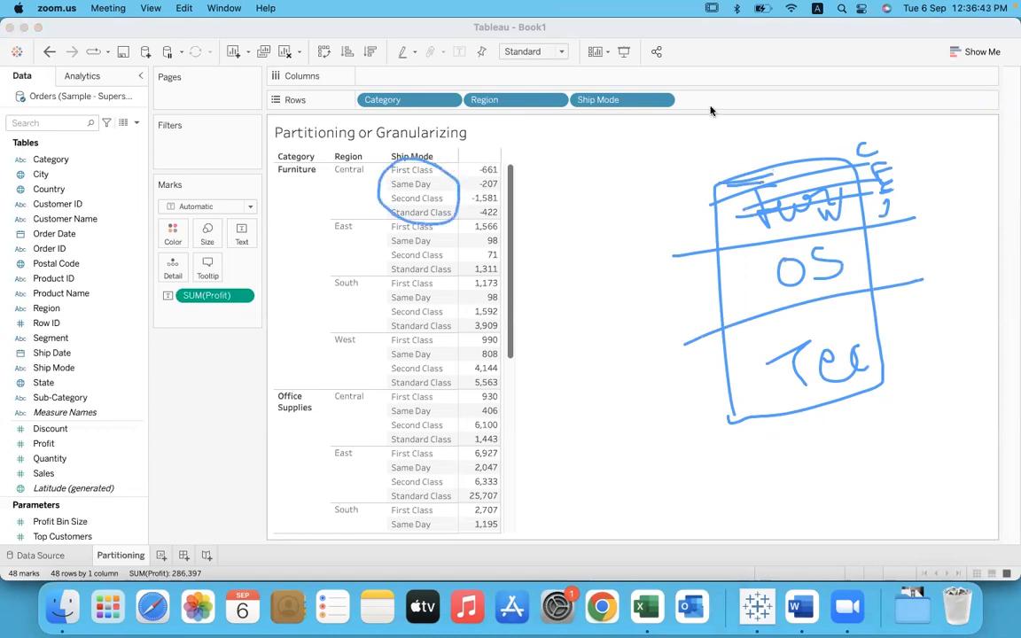
left_click(725, 134)
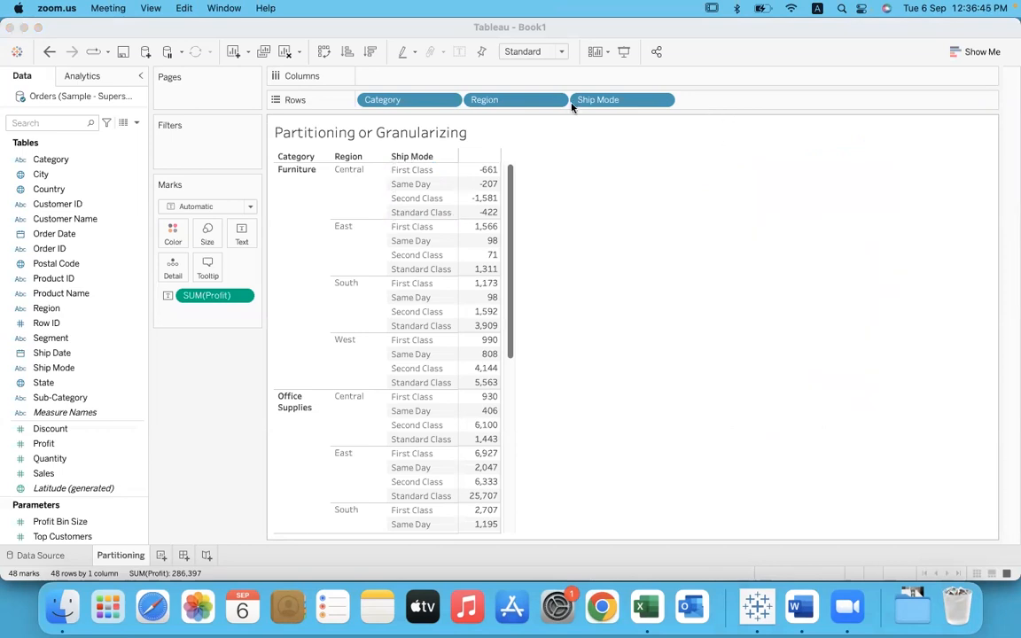
left_click(602, 307)
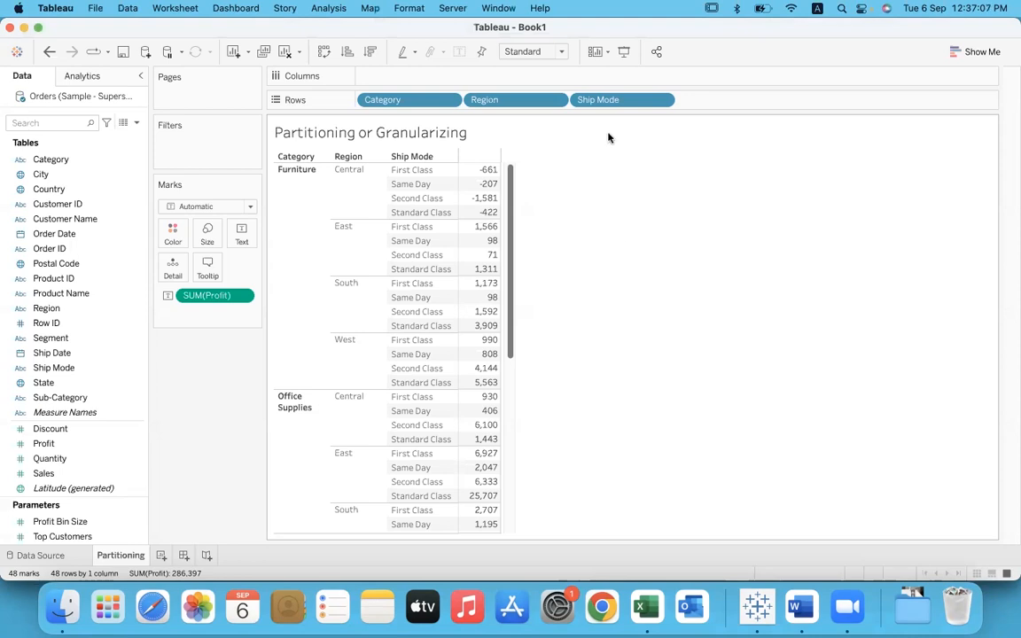
Step: Remove Ship Mode, Region and Category from Rows so that only the overall profit is aggregated
left_click_drag(621, 100, 631, 321)
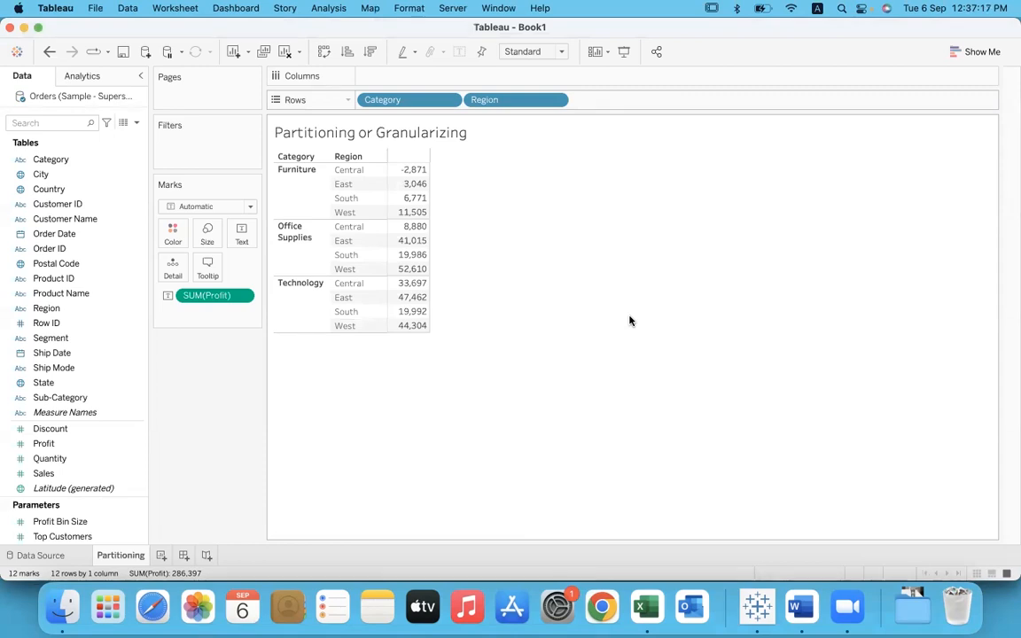
left_click_drag(519, 101, 548, 229)
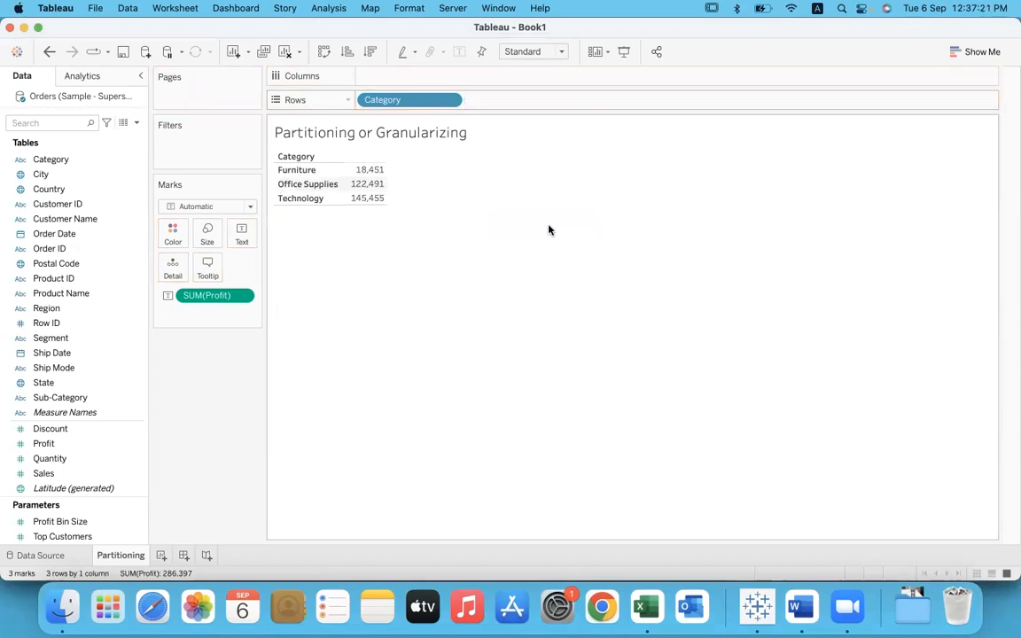
left_click_drag(424, 101, 519, 349)
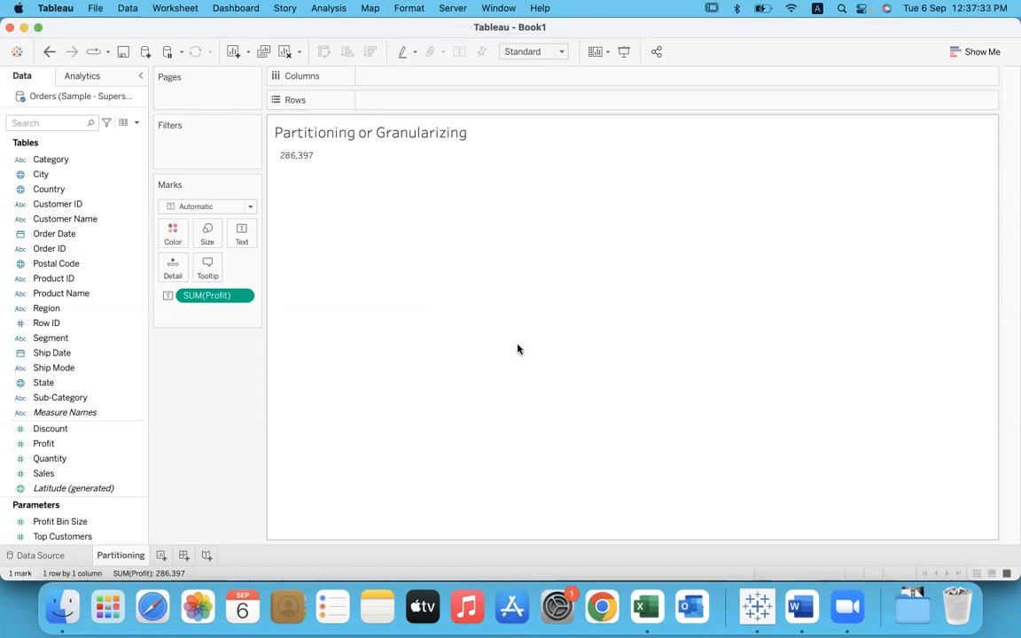
Step: Add Category and Region to Rows to split the profit, and remove both dimensions again
left_click_drag(75, 159, 400, 104)
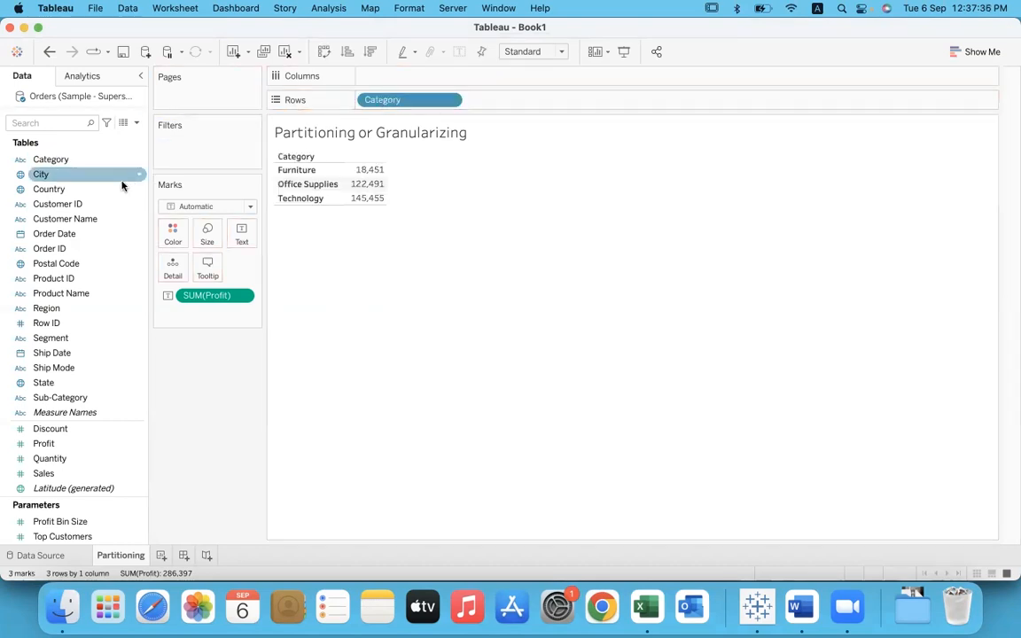
left_click_drag(80, 308, 528, 100)
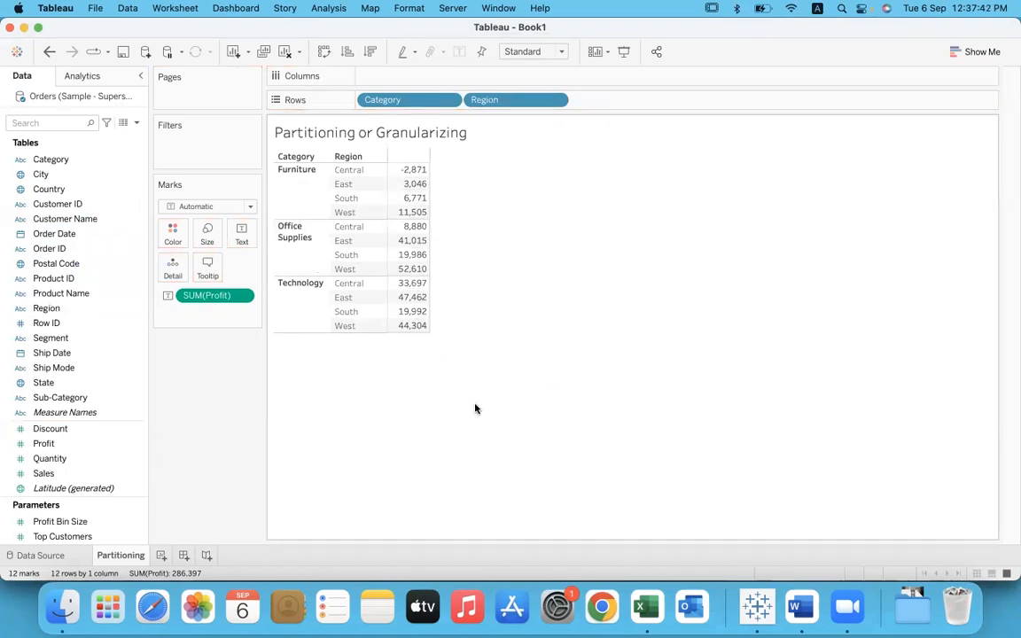
left_click_drag(499, 99, 579, 228)
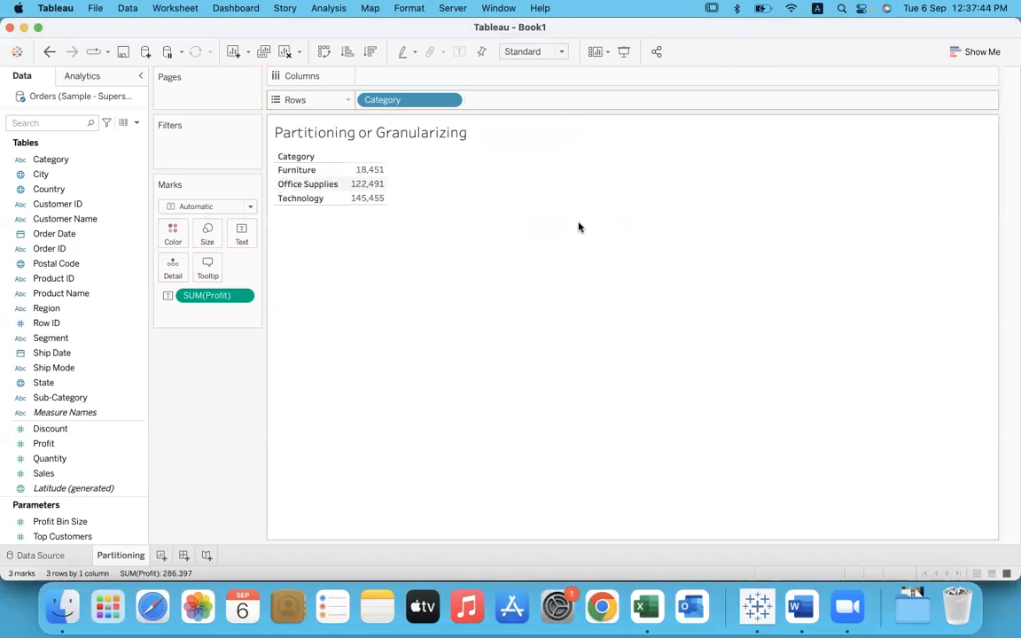
key("Delete")
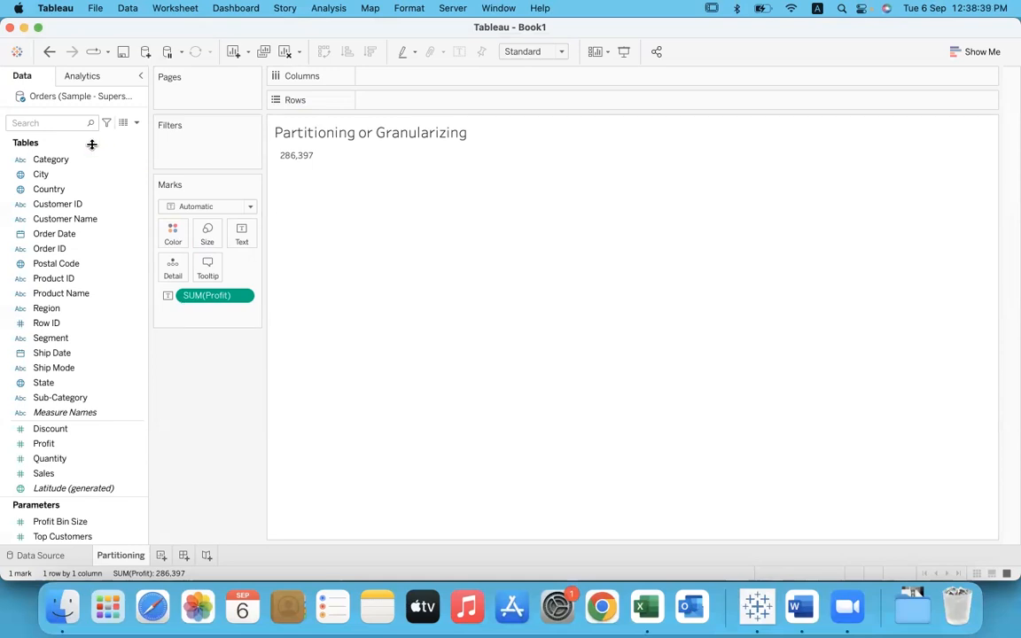
Step: Add Category to Rows and Ship Mode to Columns to partition profit by both dimensions
left_click_drag(68, 160, 422, 100)
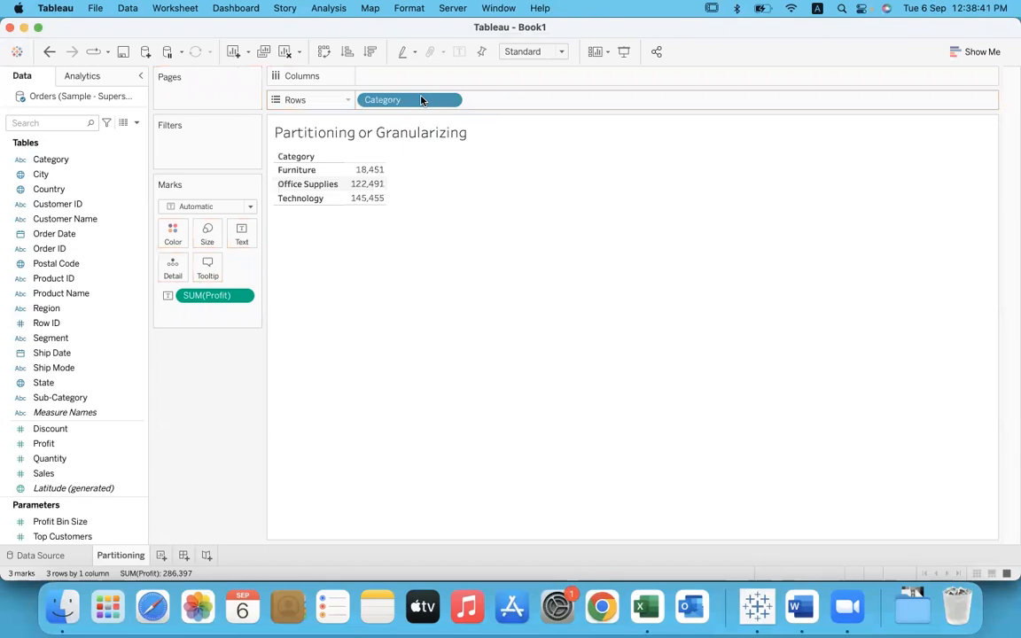
left_click_drag(55, 354, 383, 76)
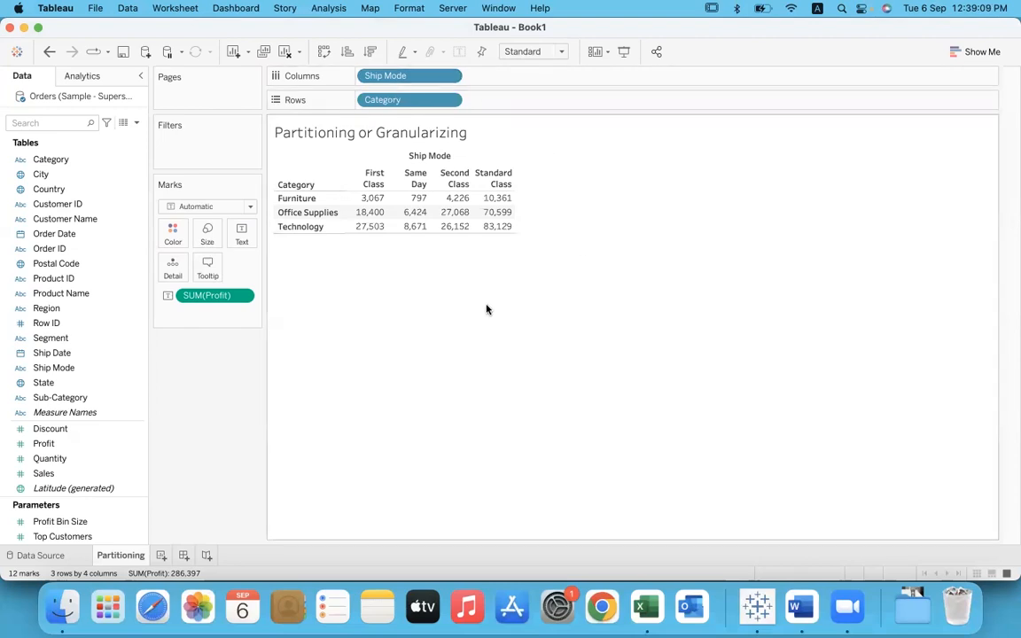
Step: Switch to the Word notes and review the Include, Exclude and Fixed LOD definitions
left_click(800, 607)
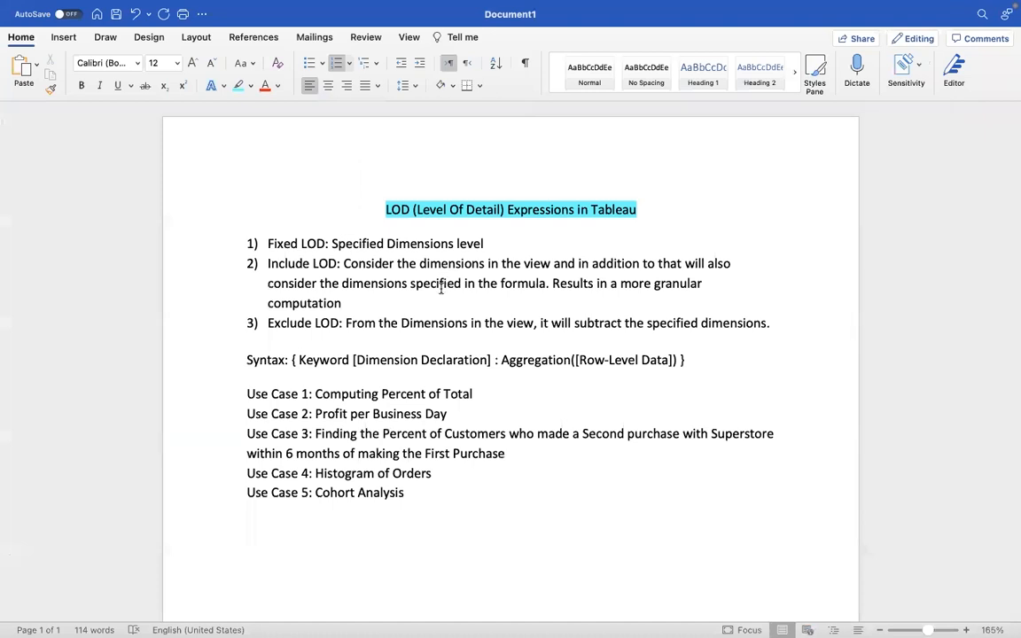
left_click_drag(268, 244, 312, 265)
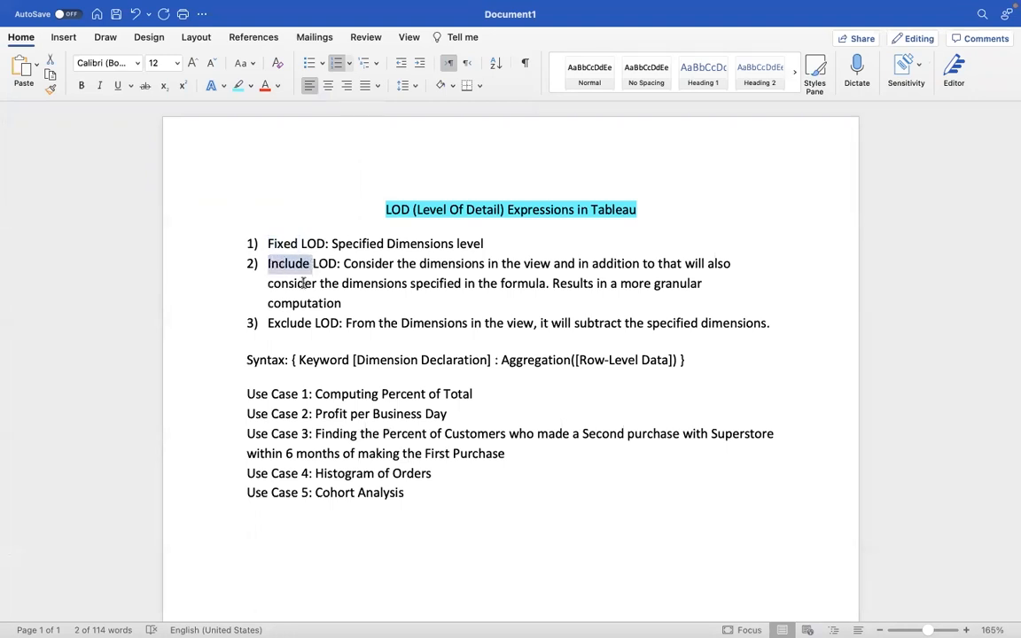
left_click_drag(268, 322, 319, 322)
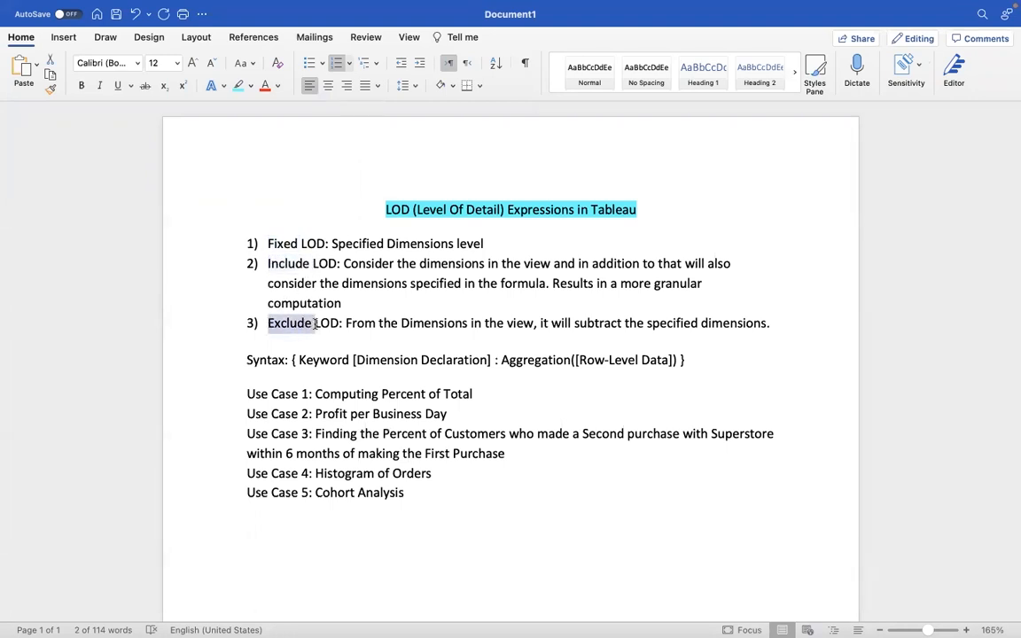
left_click(335, 328)
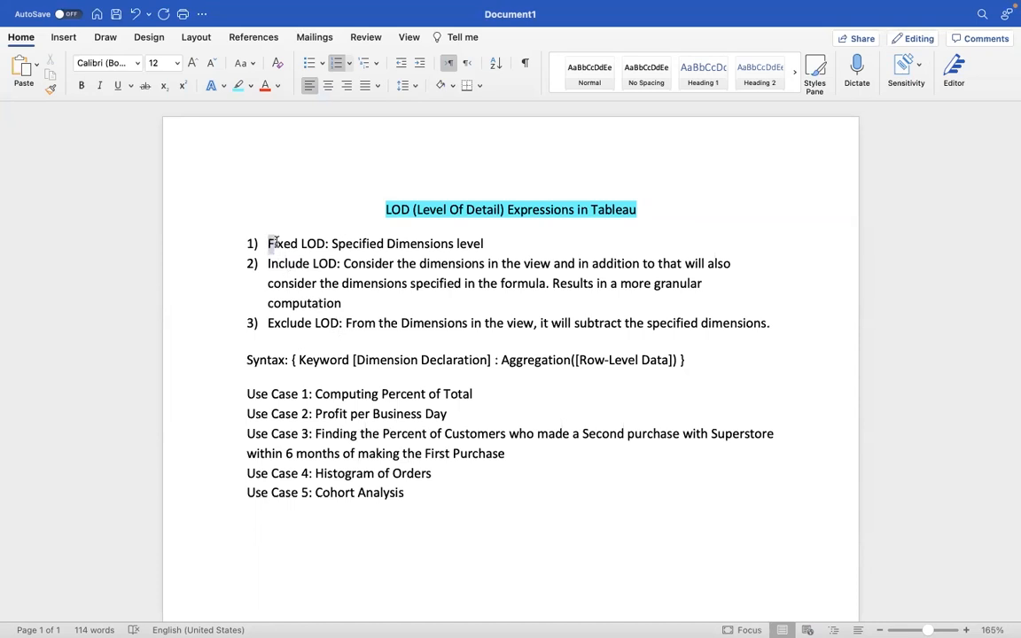
left_click_drag(268, 242, 329, 243)
left_click(494, 240)
Step: Examine the LOD syntax line part by part: keyword, dimension declaration, aggregation and row-level data
left_click_drag(290, 359, 696, 357)
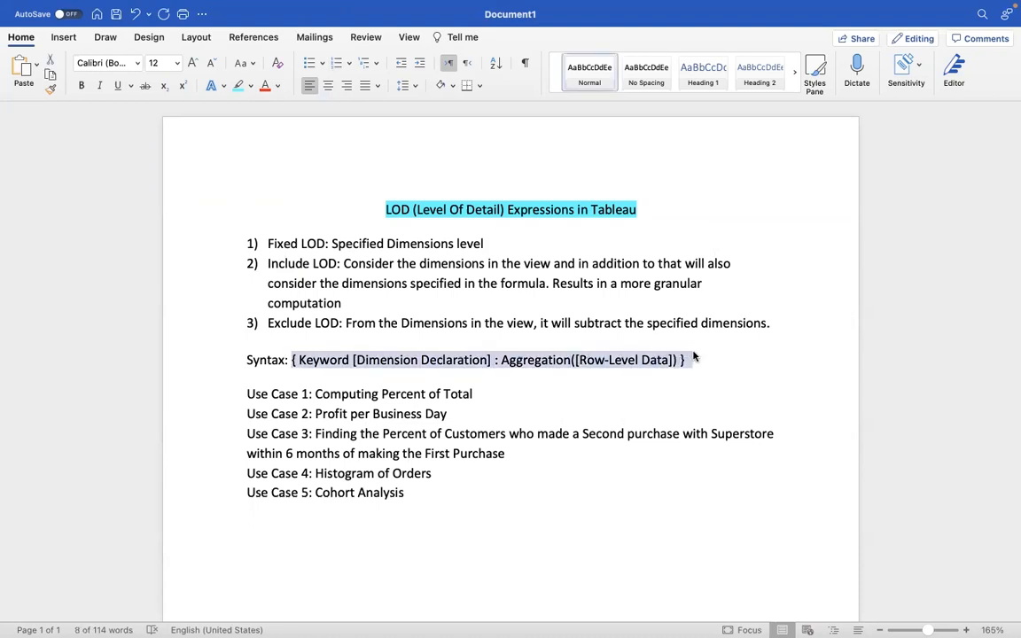
left_click(353, 359)
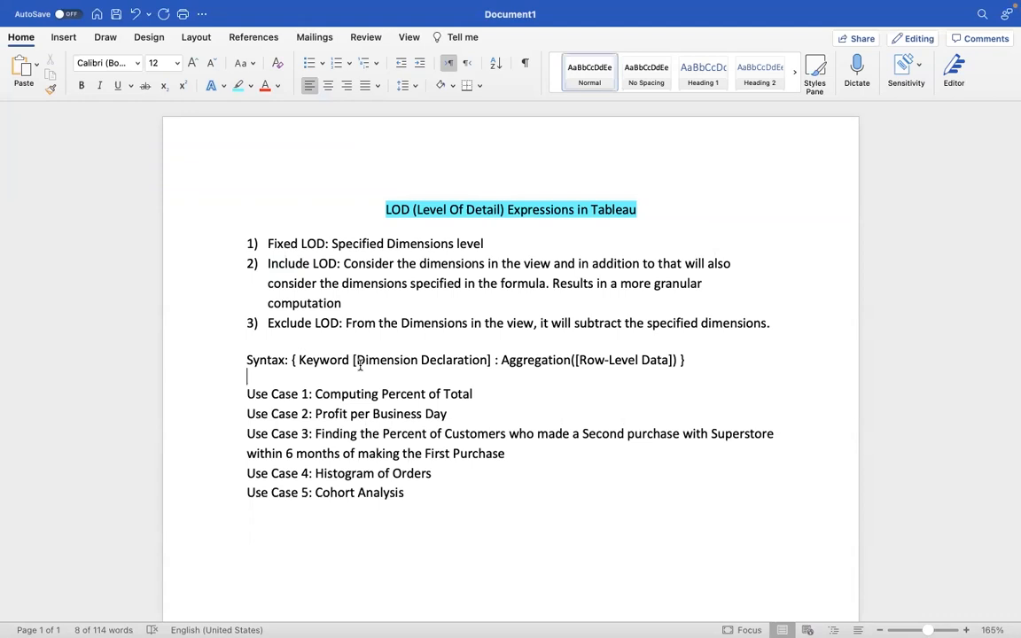
left_click_drag(351, 359, 298, 364)
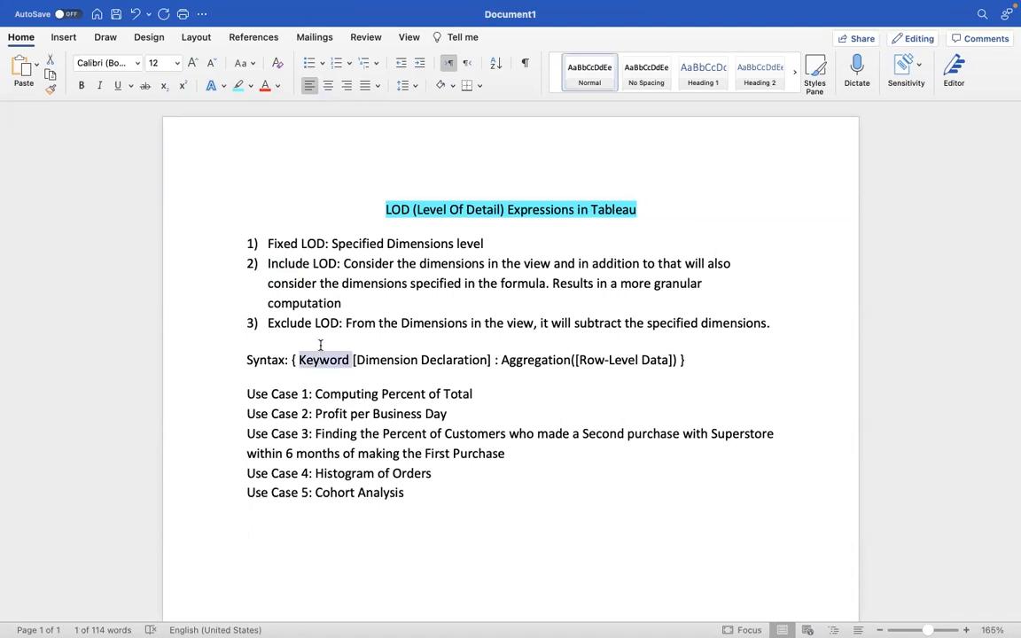
left_click_drag(353, 360, 487, 361)
left_click_drag(501, 359, 564, 359)
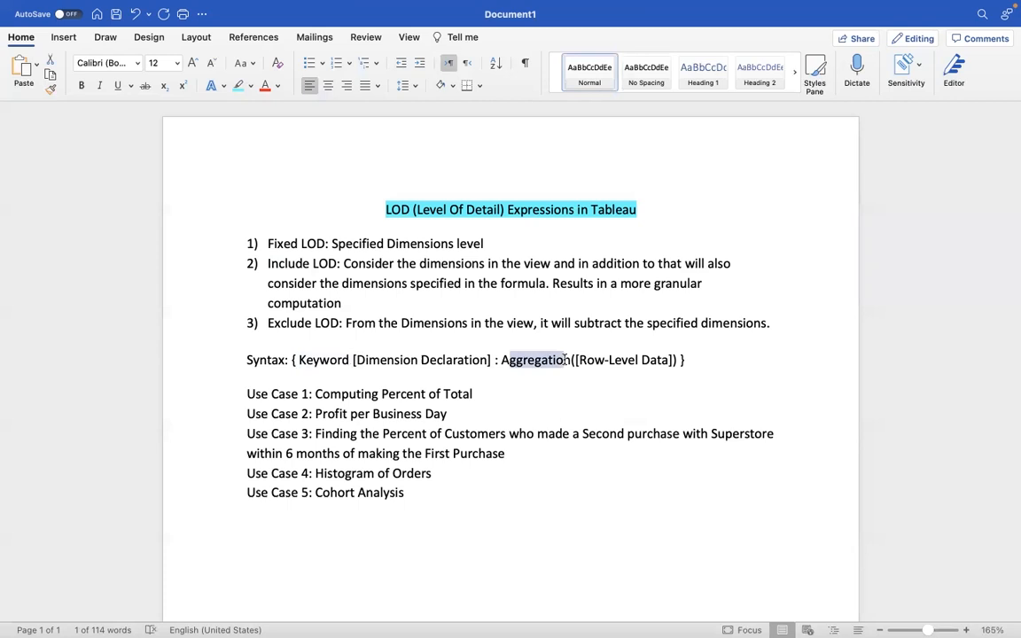
left_click_drag(575, 360, 668, 355)
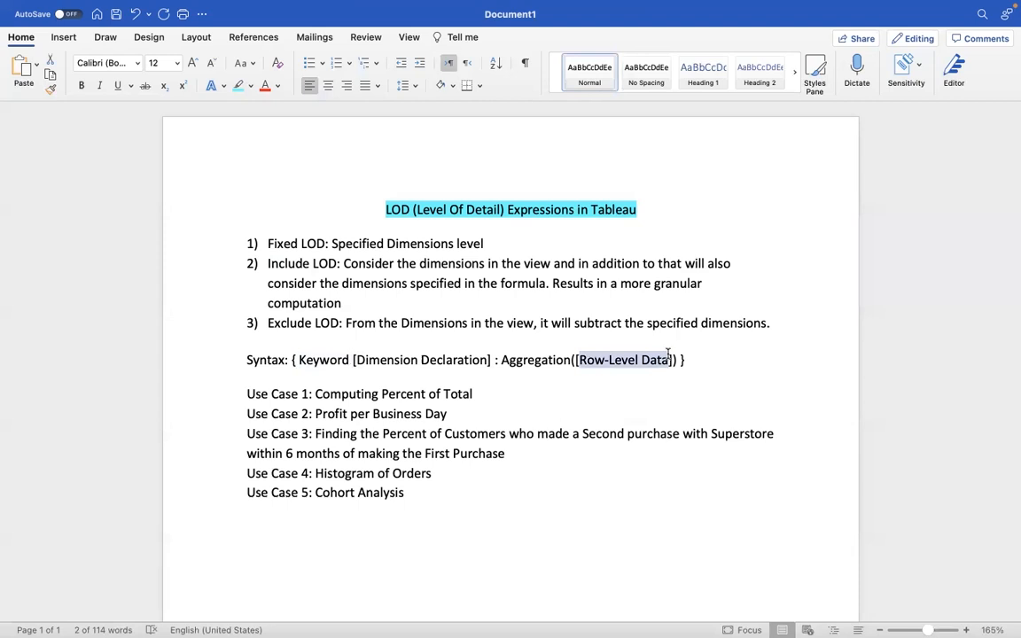
left_click(697, 367)
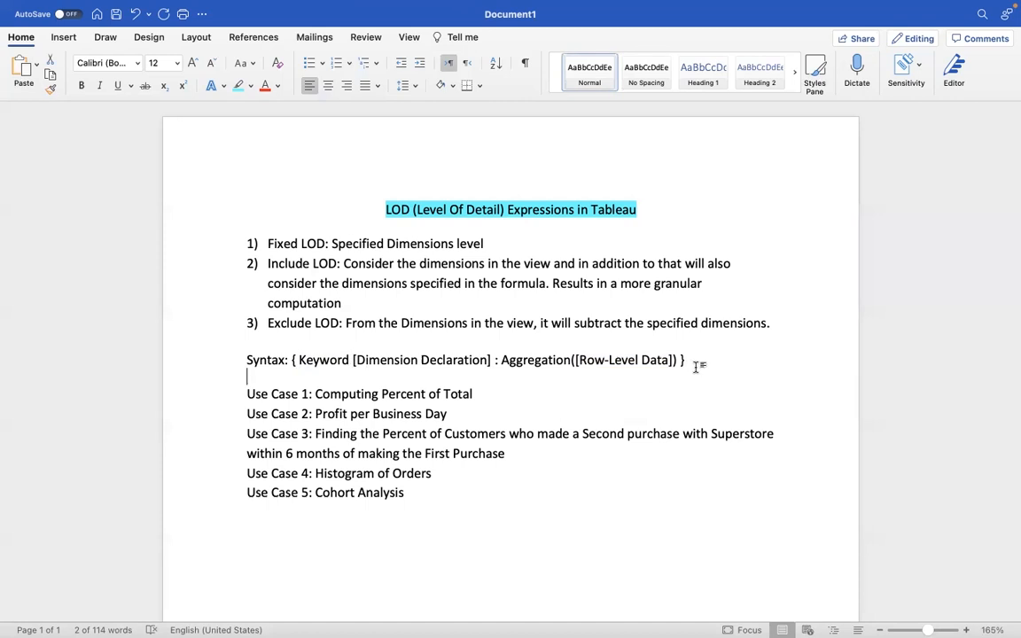
Step: Insert the unnumbered line "Table Scoped Fixed LOD" below the Fixed LOD definition in the list
left_click(511, 240)
key("Return")
key("BackSpace")
key("Return")
key("Up")
type("1")
key("BackSpace")
type("Table Scoped Fixed LOD")
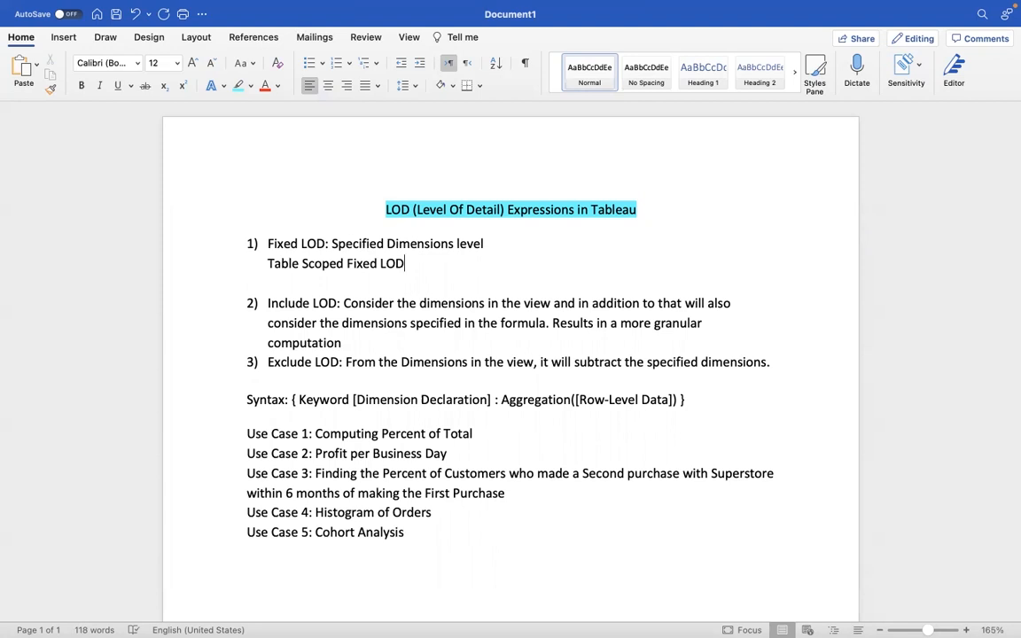
Step: Add an aligned line "Dimension Scoped FIXED LOD" under the table-scoped entry, followed by a blank line
key("Down")
key("Tab")
key("Tab")
type("Dimension S")
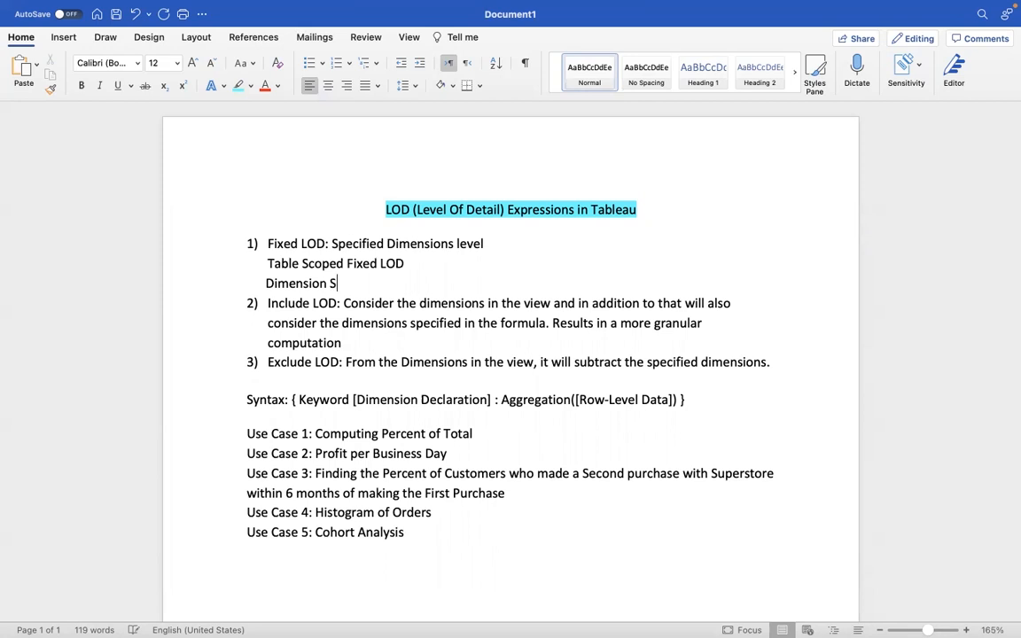
type("coped FI")
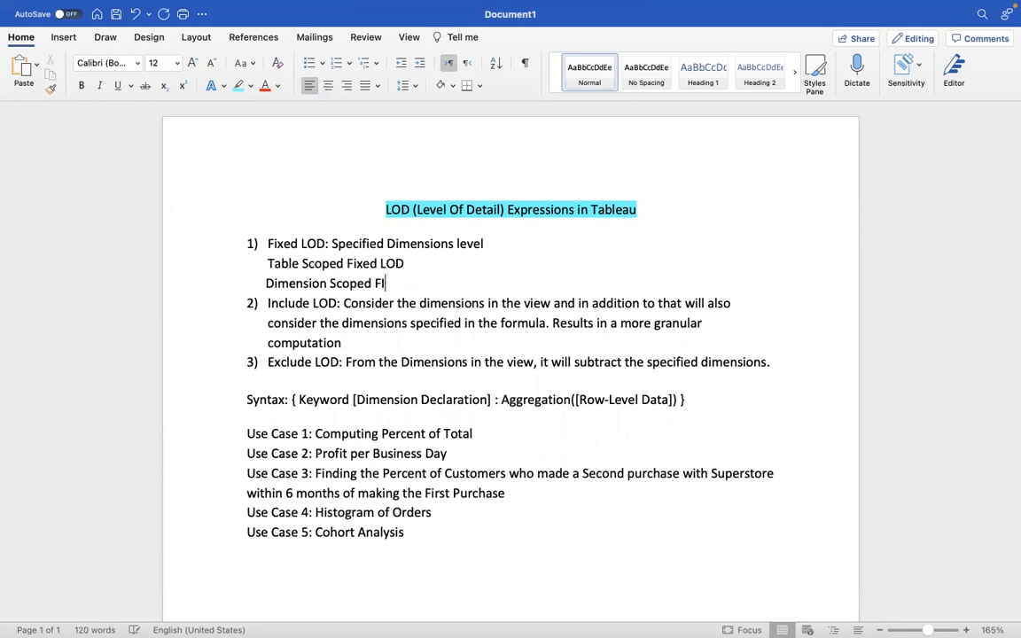
type("XED LOD")
left_click(261, 283)
left_click(446, 280)
key("Return")
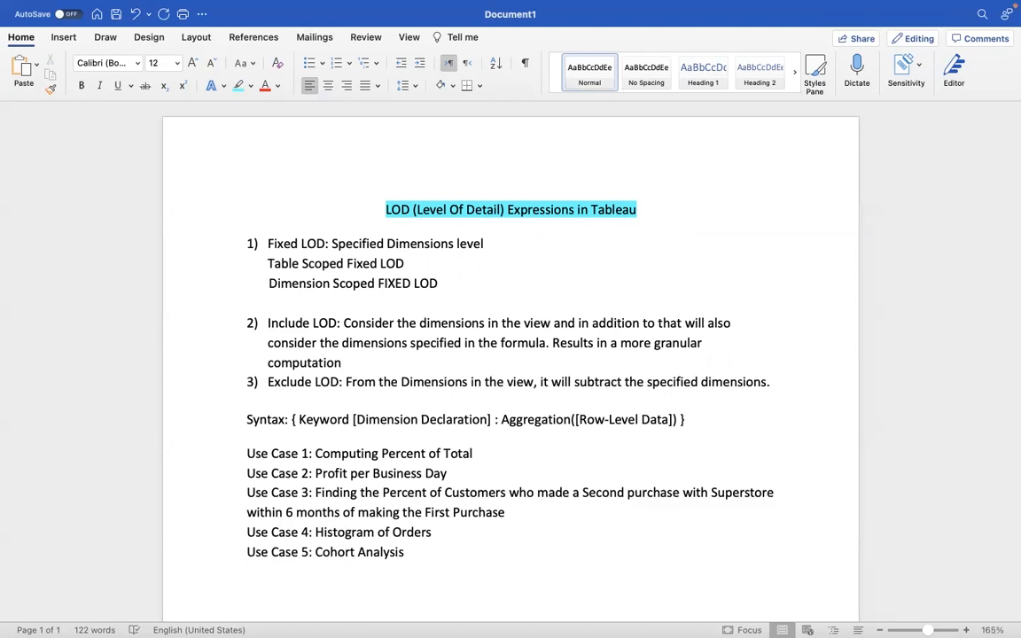
Step: Switch back to Tableau, create a new worksheet and name it "Table Scoped Fixed LOD"
left_click_drag(268, 263, 429, 263)
key("super+Tab")
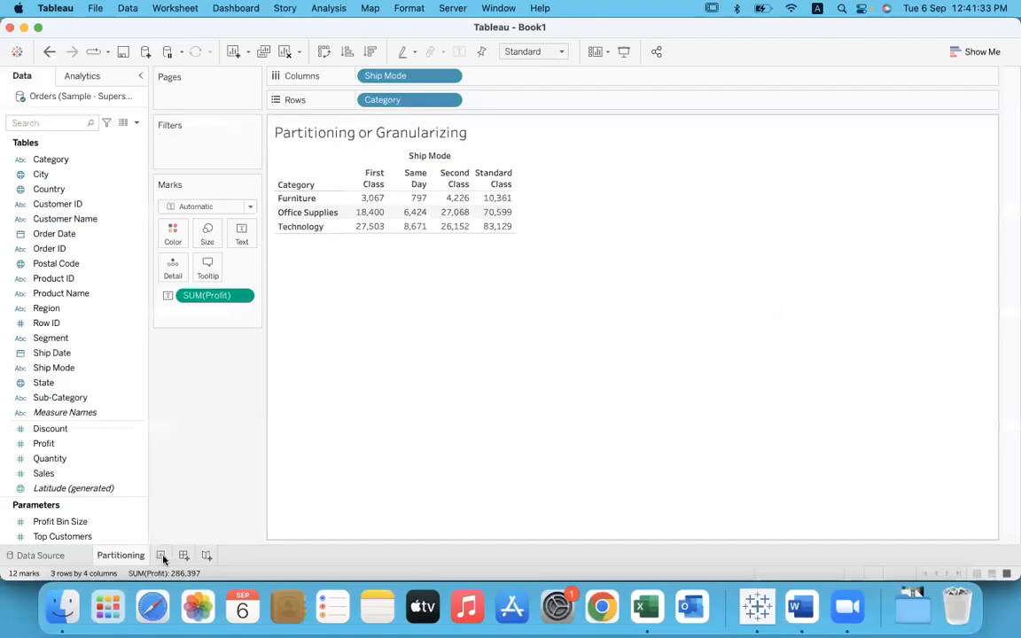
left_click(164, 556)
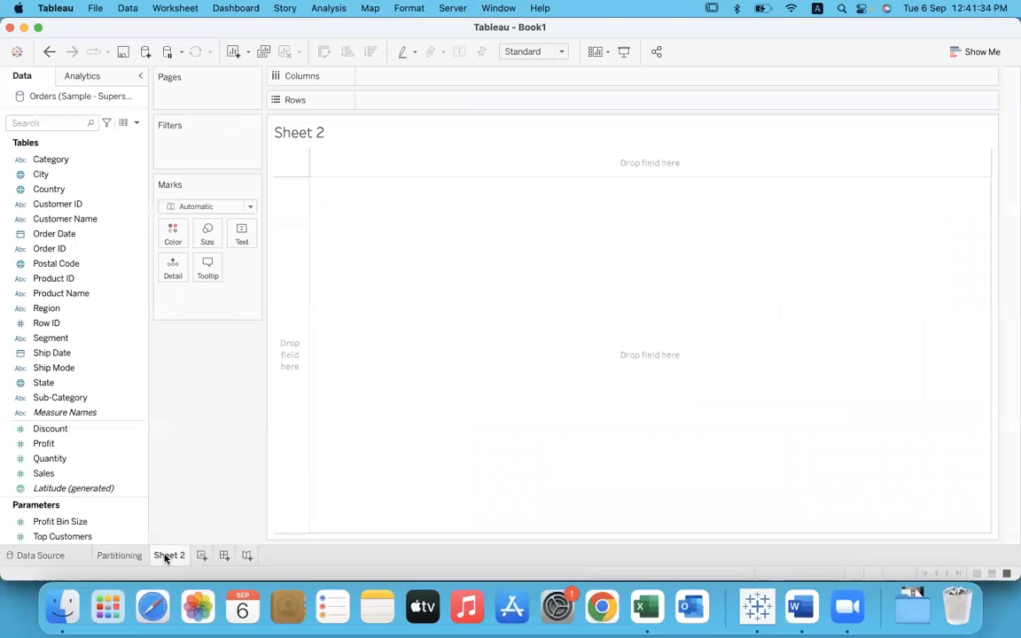
double_click(164, 556)
type("Table Scope")
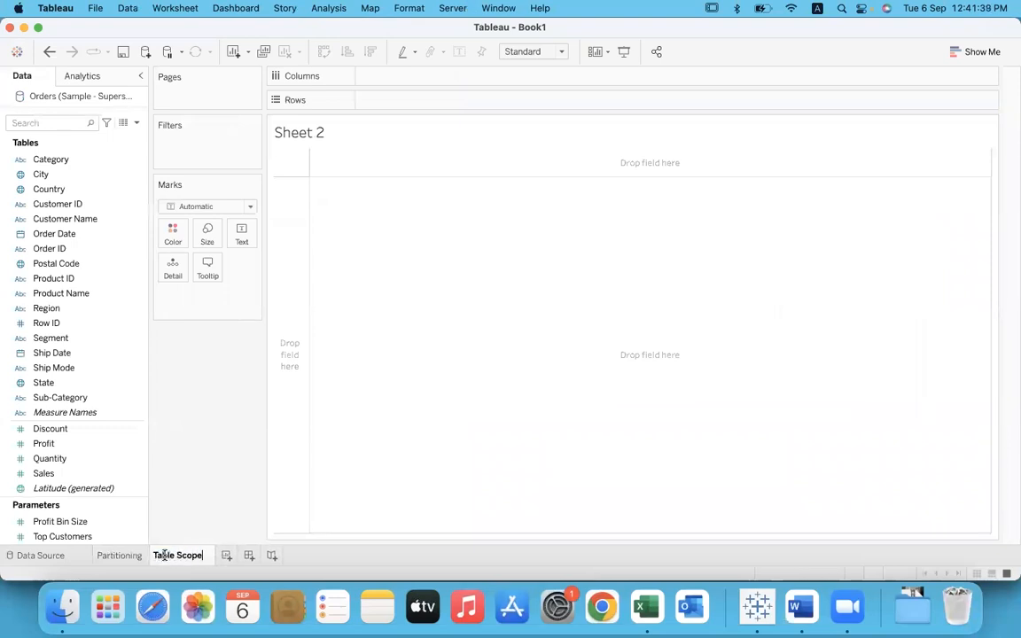
type("d Fixed")
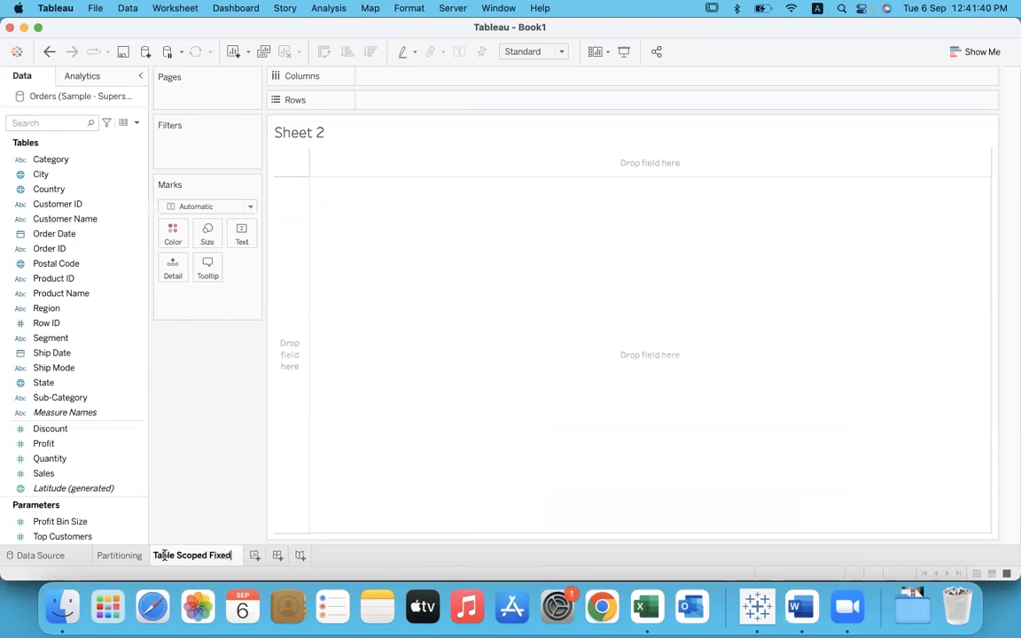
type(" LOD")
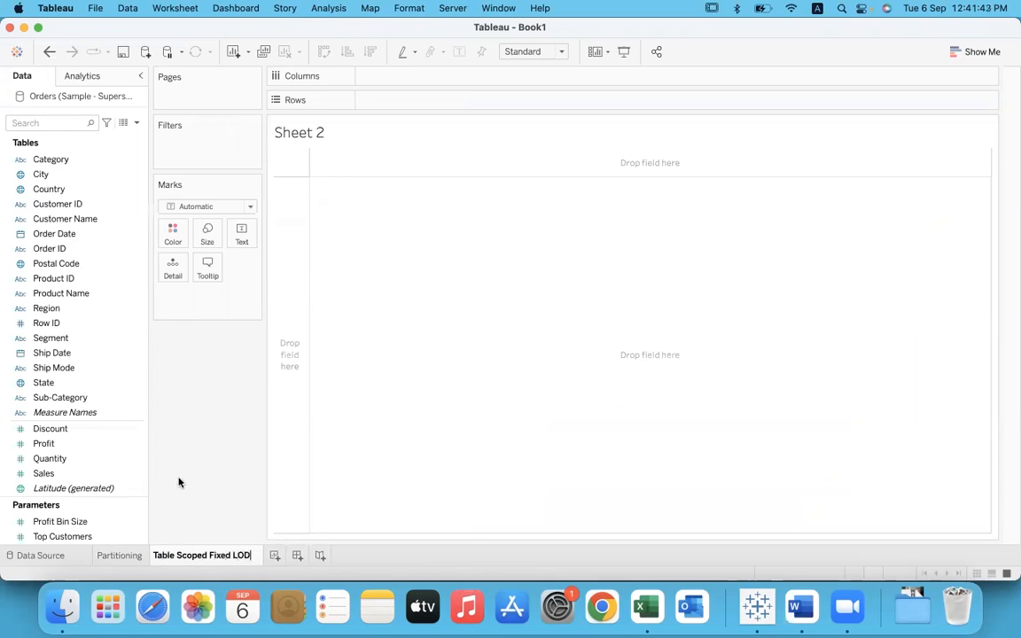
key("Return")
Step: Build a bar chart of average Sales by Sub-Category, with Sub-Category across the columns, and turn on mark labels
left_click_drag(84, 397, 387, 77)
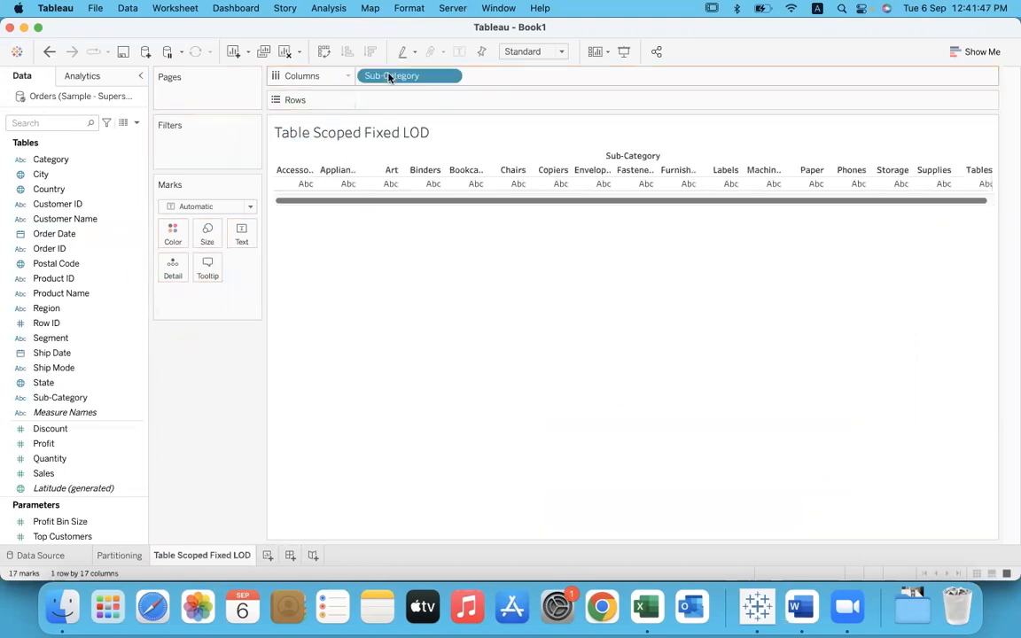
left_click_drag(69, 474, 443, 99)
left_click(448, 100)
mouse_move(403, 243)
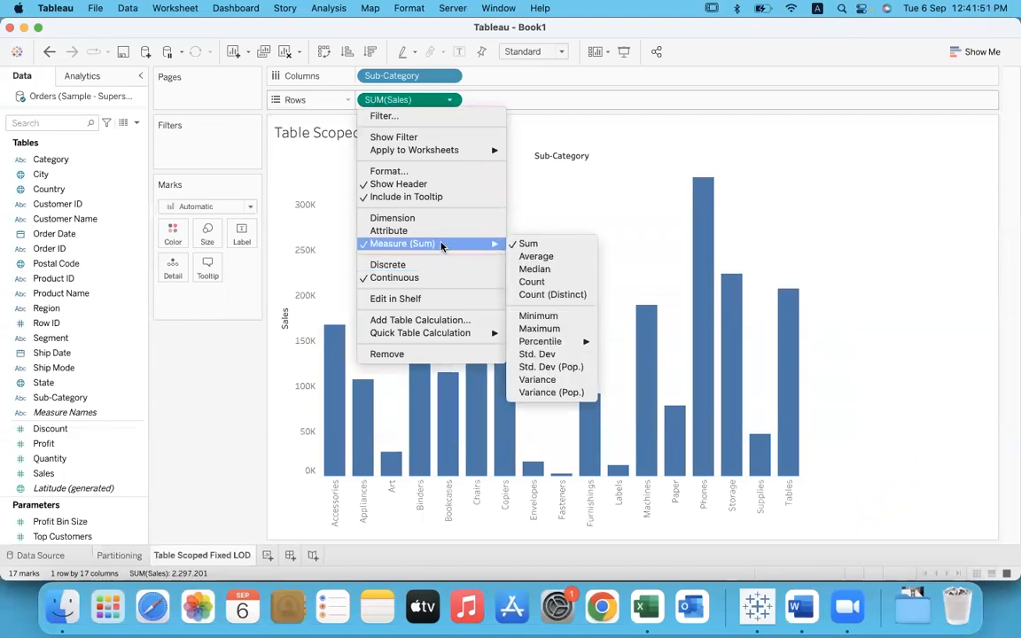
left_click(561, 257)
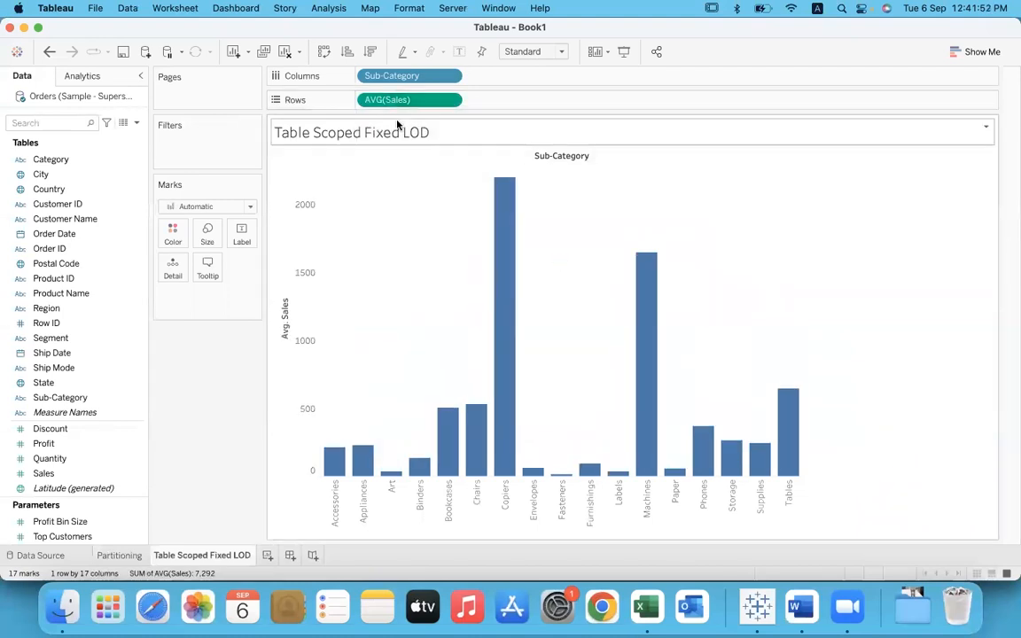
left_click(459, 52)
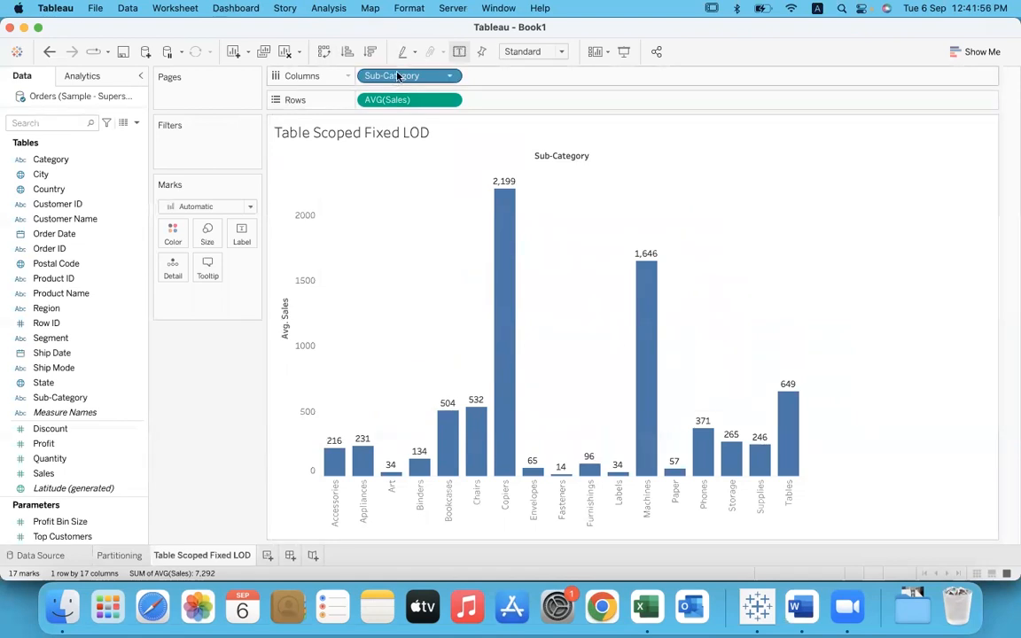
left_click_drag(370, 76, 399, 80)
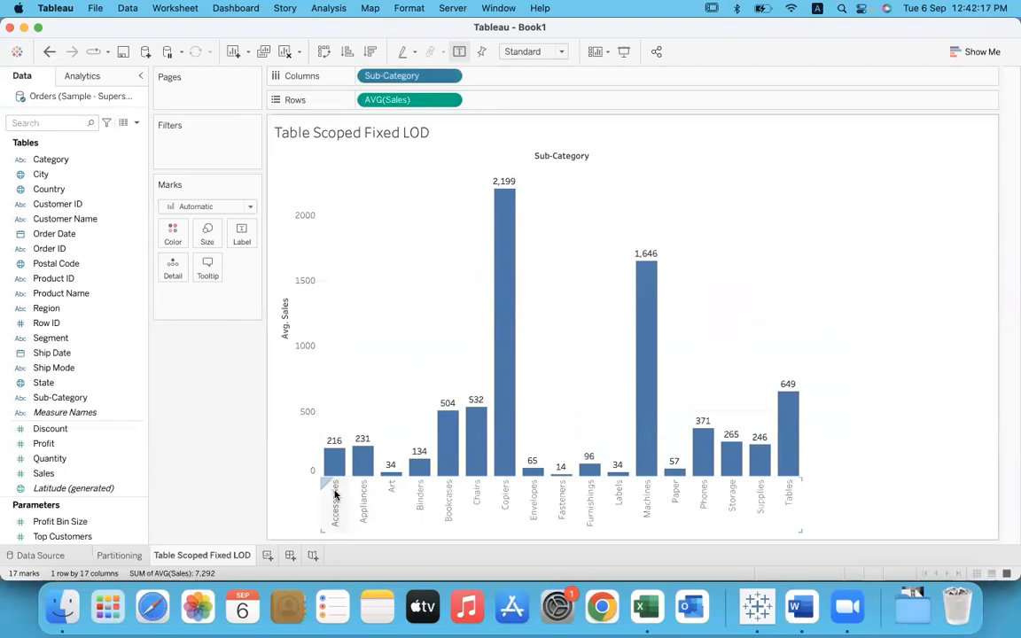
Step: Switch to Excel and remove the existing filters from the Orders data so every record is shown
left_click(643, 608)
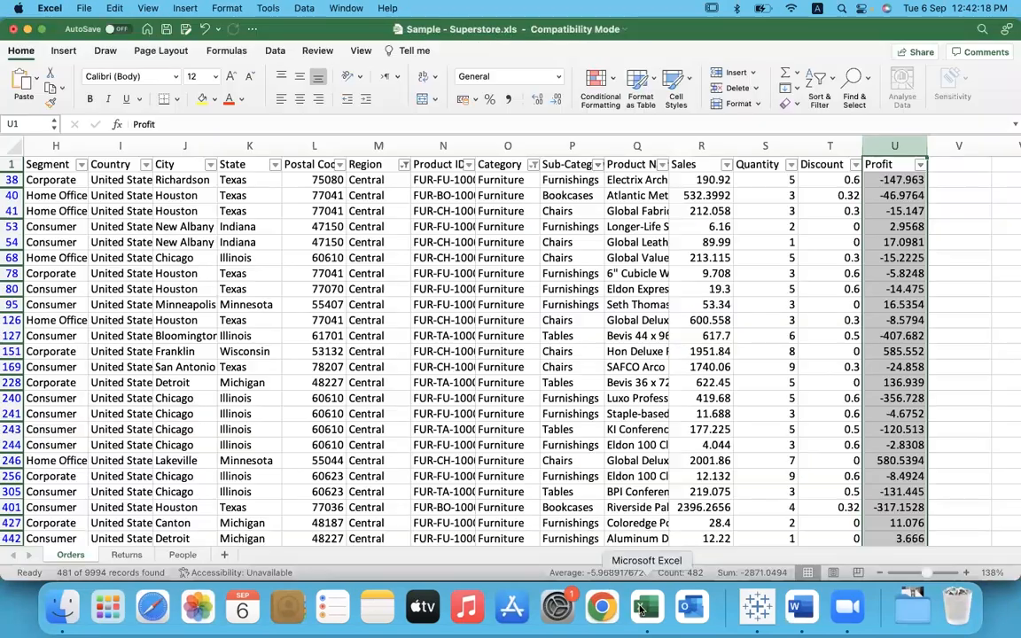
left_click(817, 79)
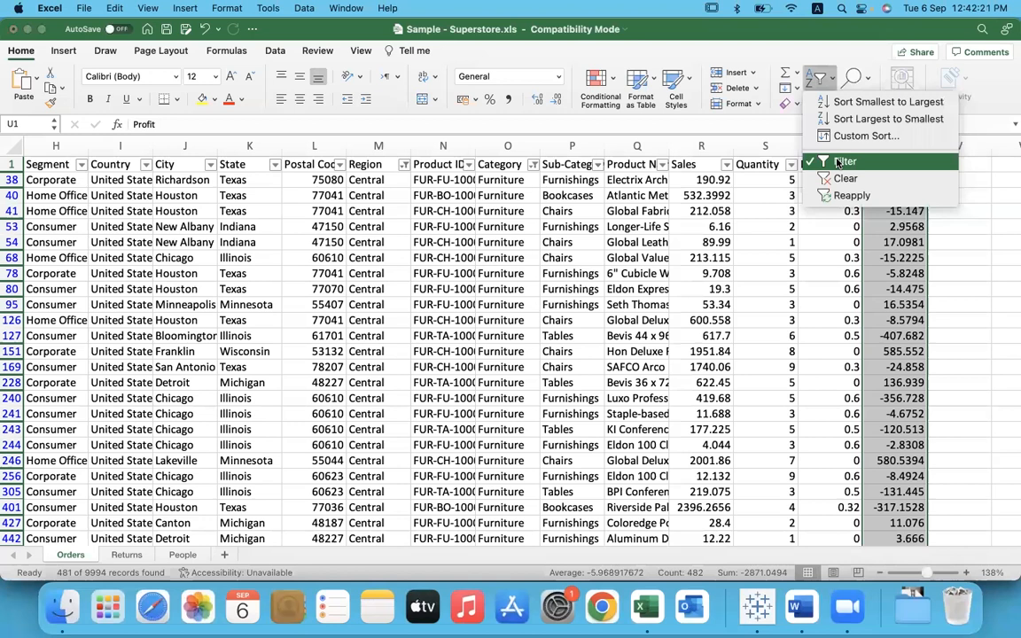
left_click(809, 161)
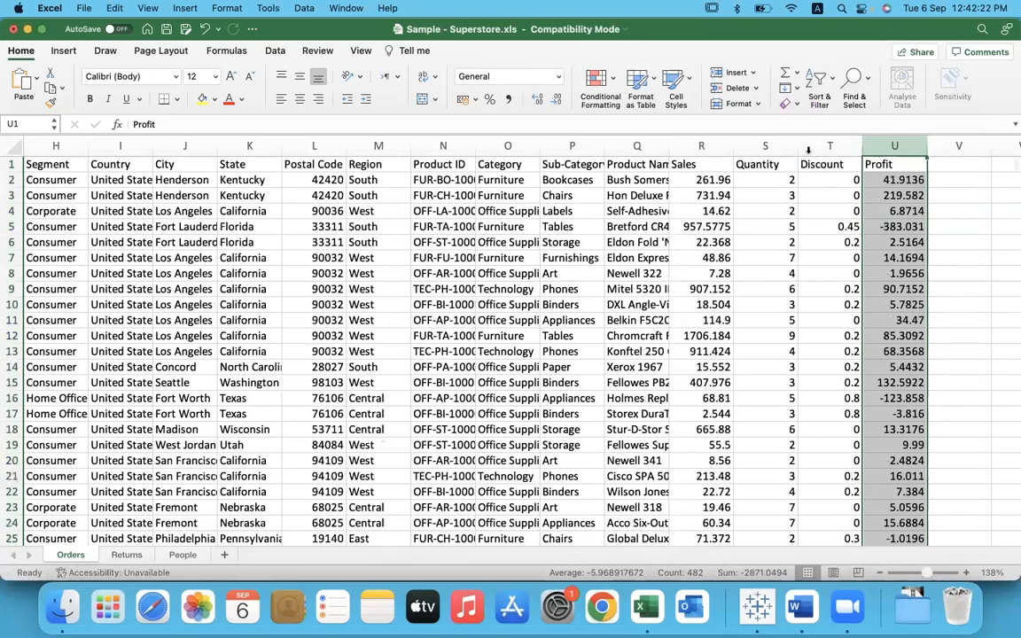
left_click(817, 80)
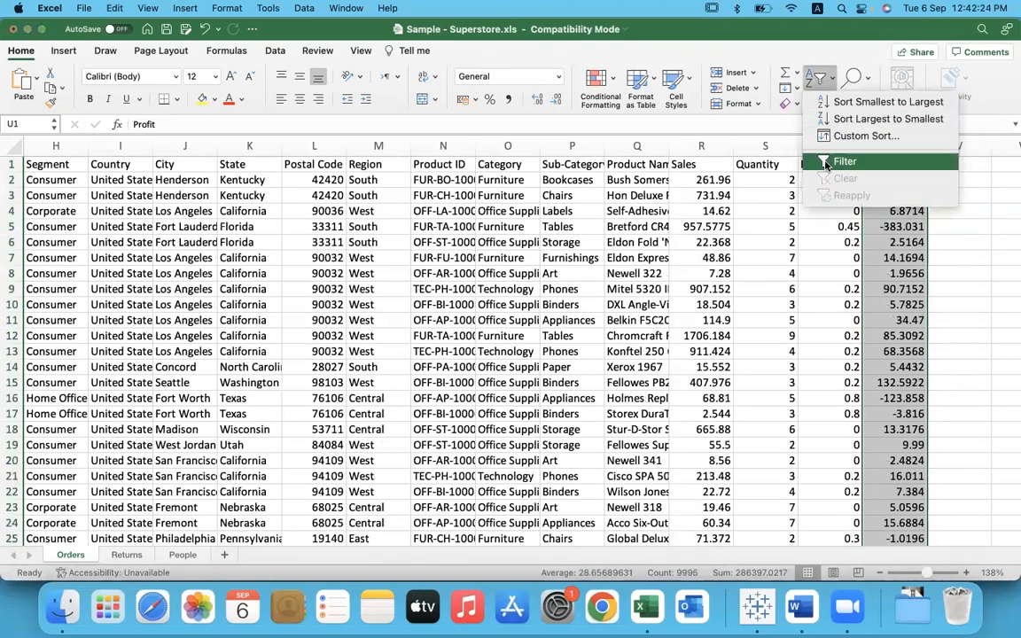
left_click(825, 162)
left_click(719, 146)
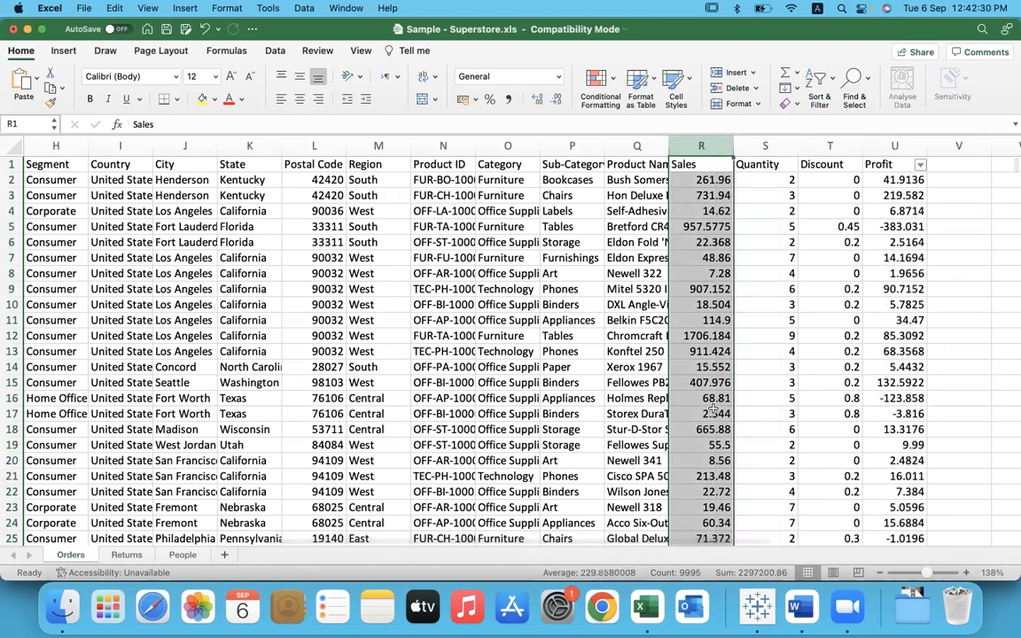
left_click(588, 165)
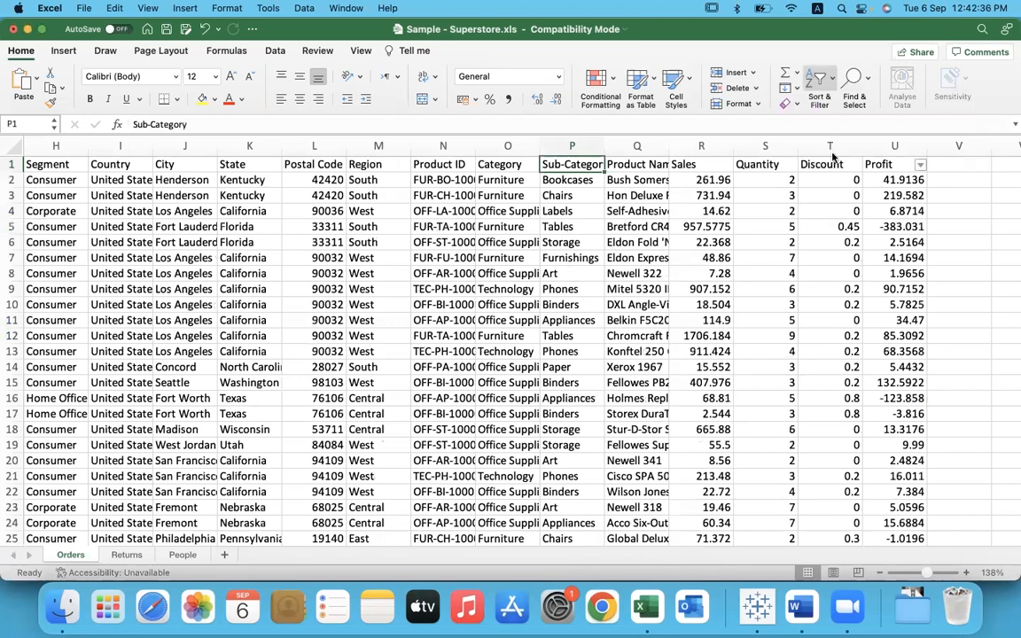
left_click(819, 89)
left_click(829, 159)
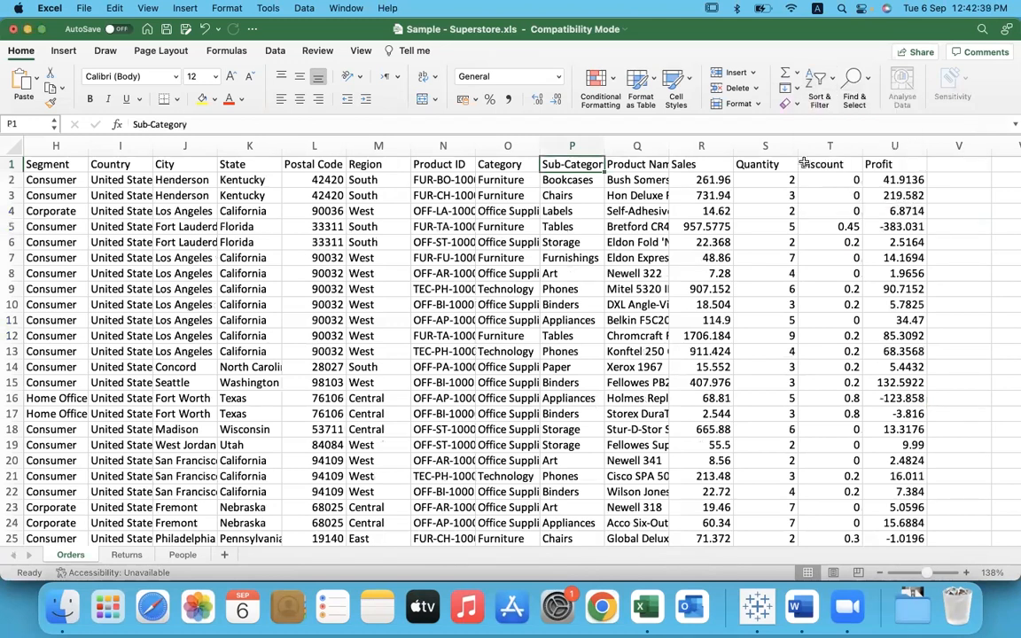
Step: Turn on filtering for all columns of the Orders data and restrict Sub-Category to Accessories only
left_click(572, 191)
left_click(817, 86)
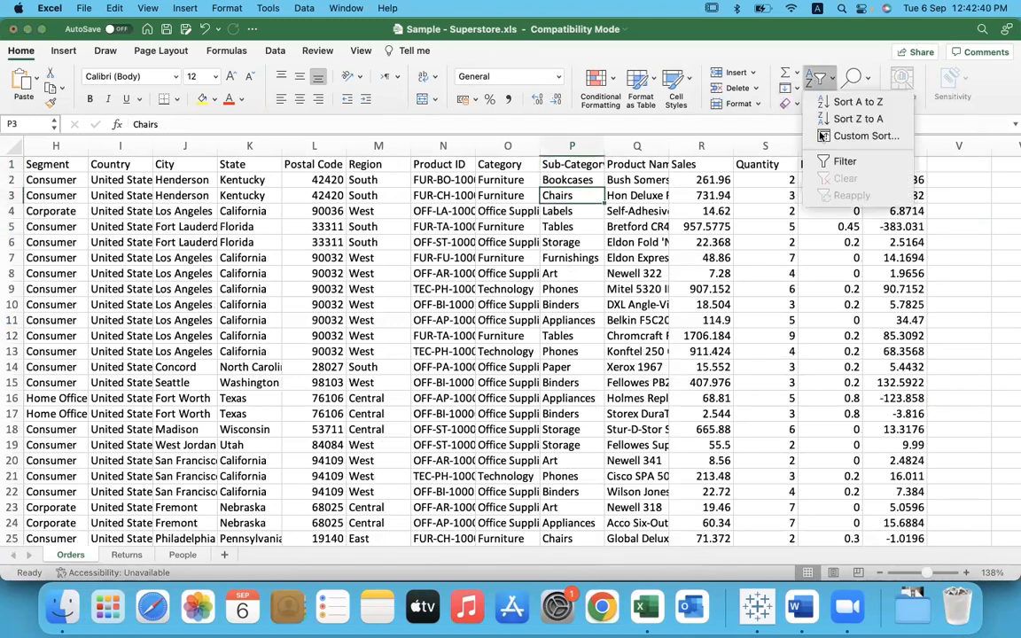
left_click(814, 162)
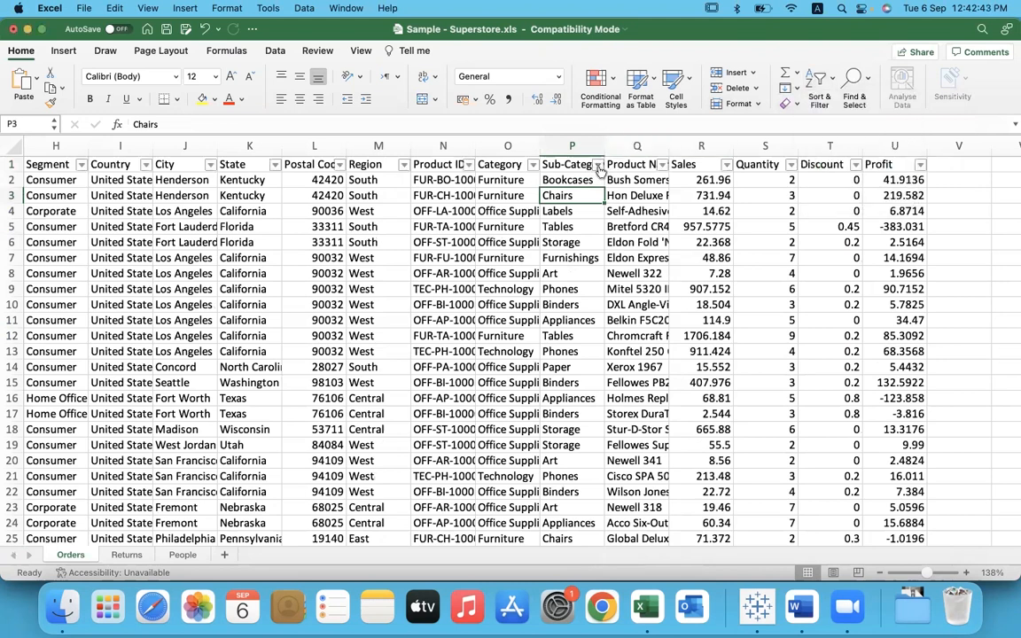
left_click(599, 165)
left_click(643, 334)
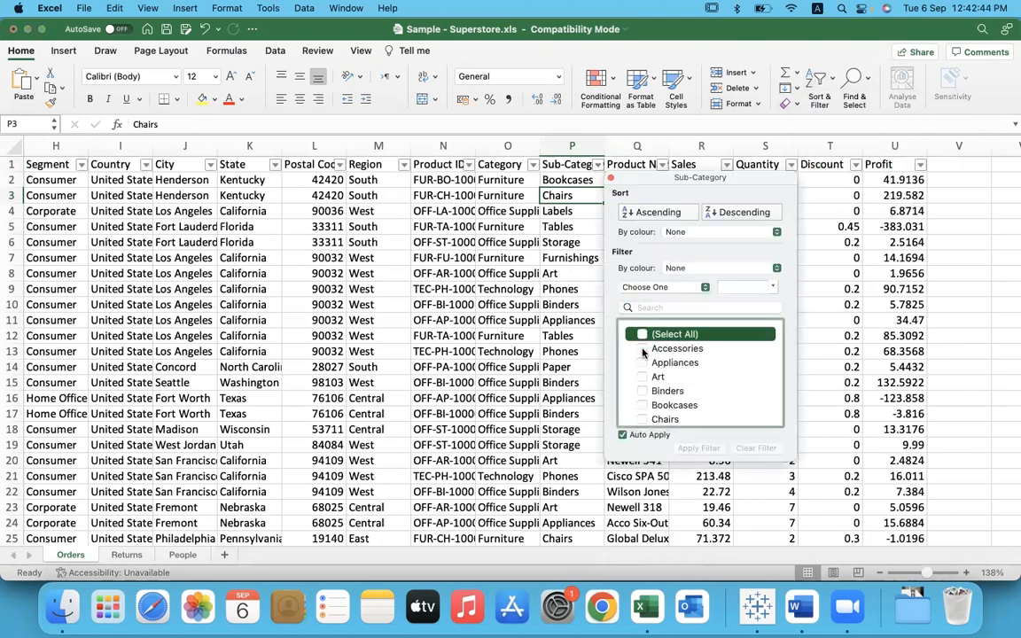
left_click(644, 350)
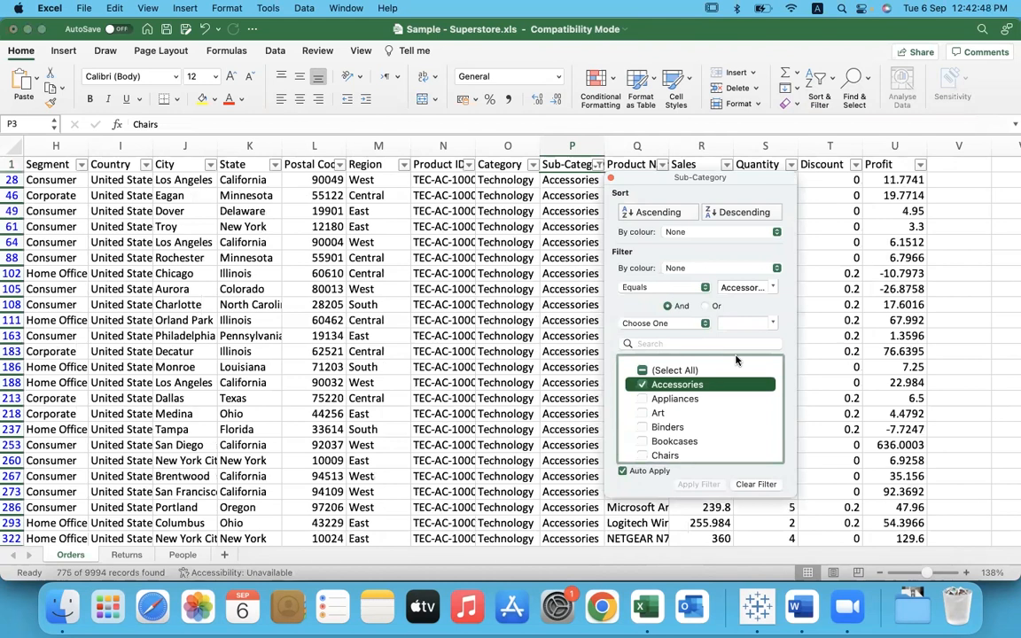
left_click(848, 445)
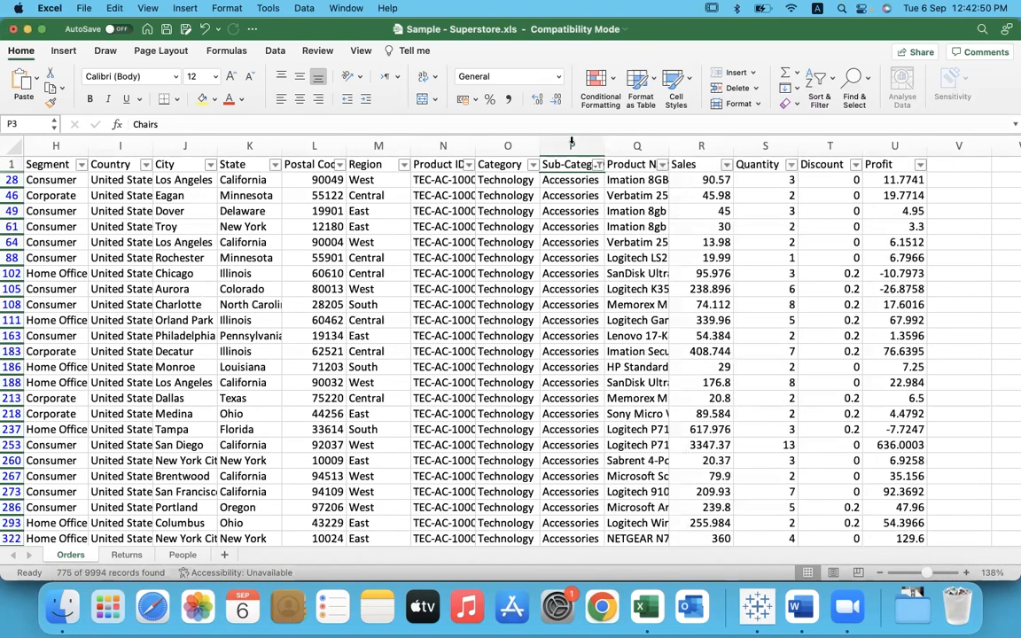
Step: Check the average of the filtered Sales column in Excel, switching back to Tableau to compare it with the Accessories bar
left_click(572, 144)
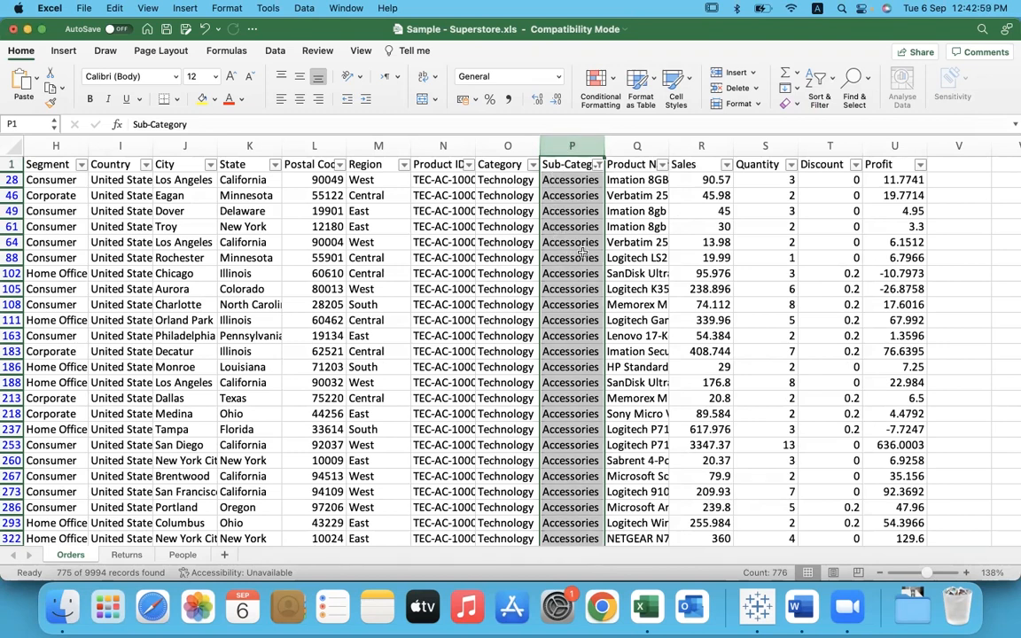
left_click(699, 145)
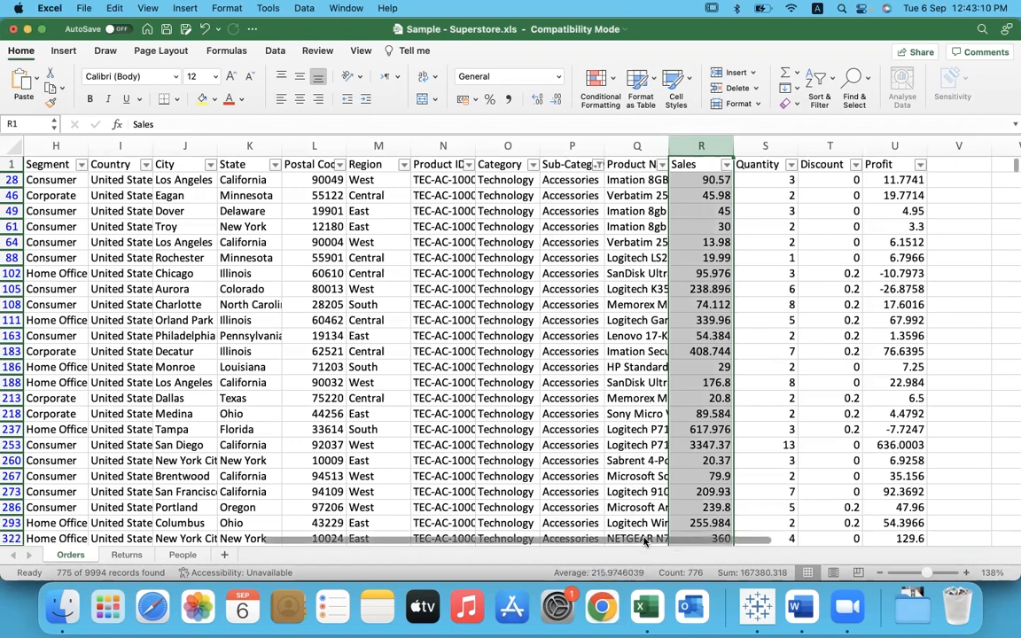
key("super+Tab")
mouse_move(330, 475)
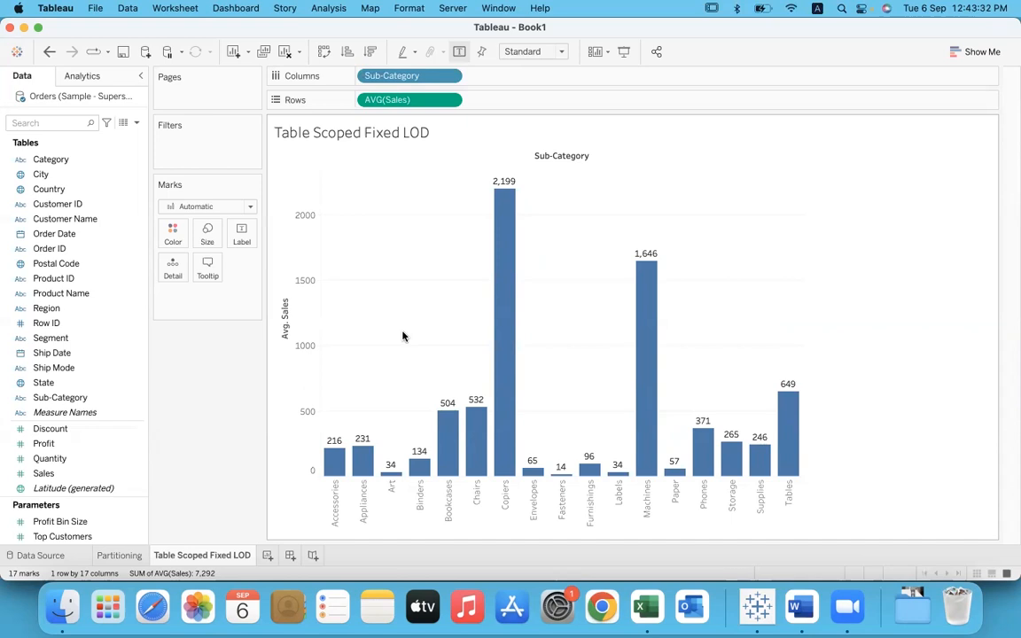
Step: Add a per-pane reference line at the average of AVG(Sales) to the Avg. Sales axis, formatted as a thicker orange line
right_click(301, 266)
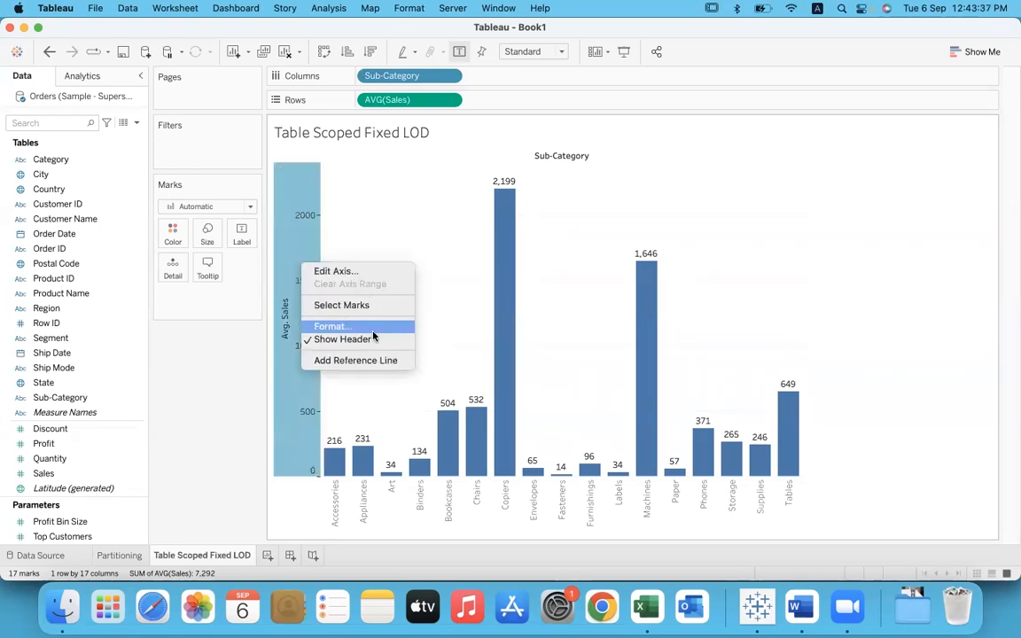
left_click(378, 361)
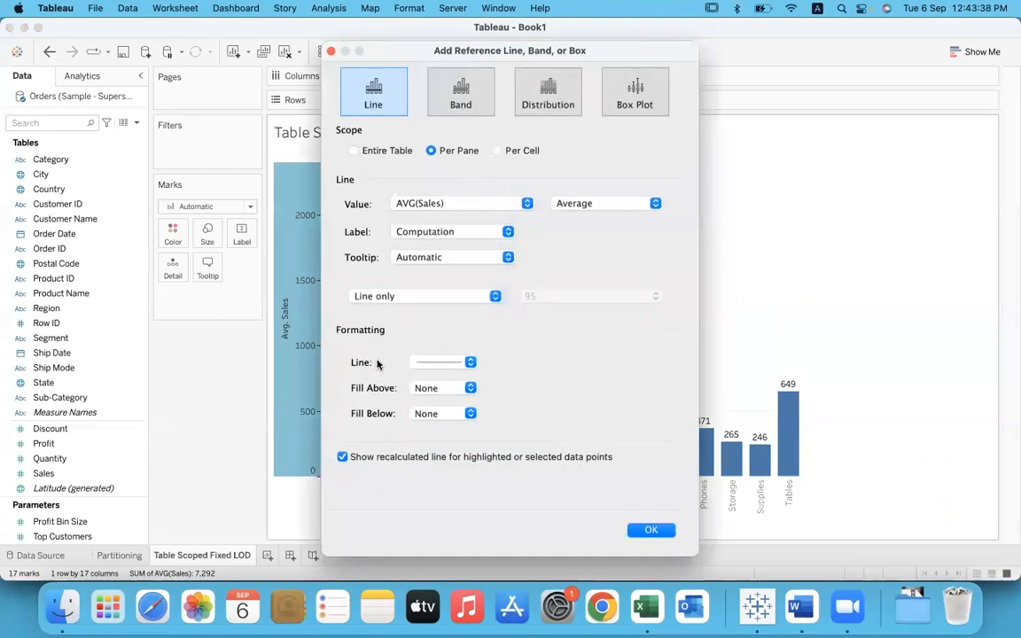
left_click_drag(489, 52, 810, 60)
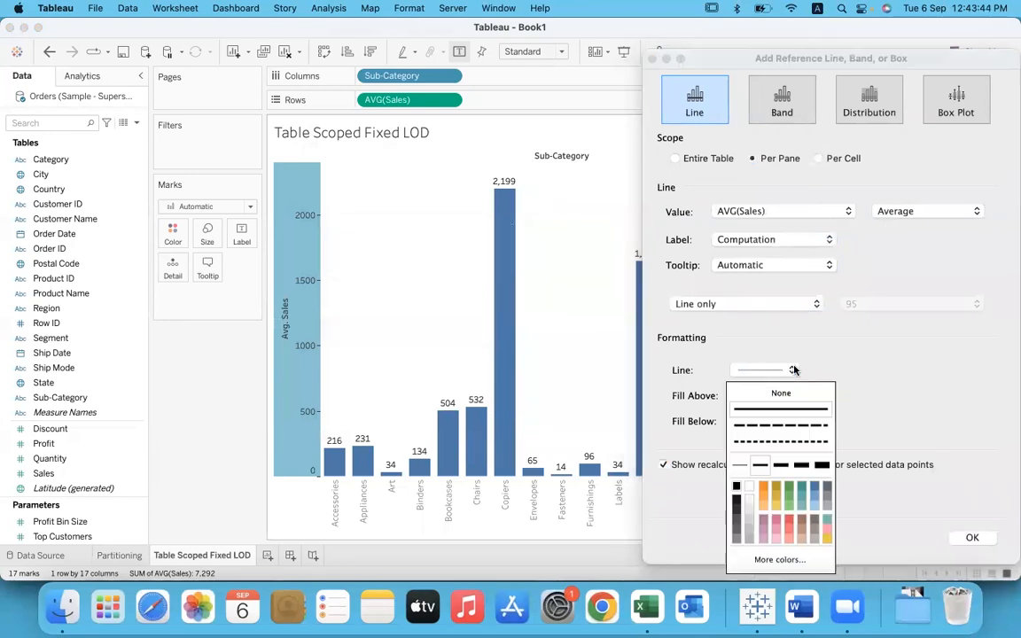
left_click(777, 466)
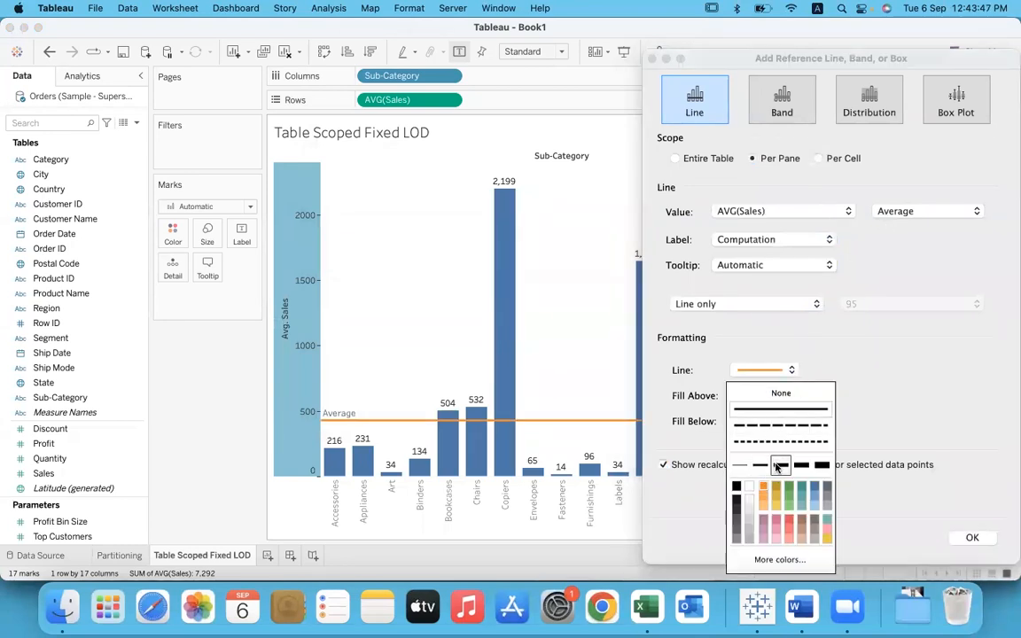
left_click(885, 376)
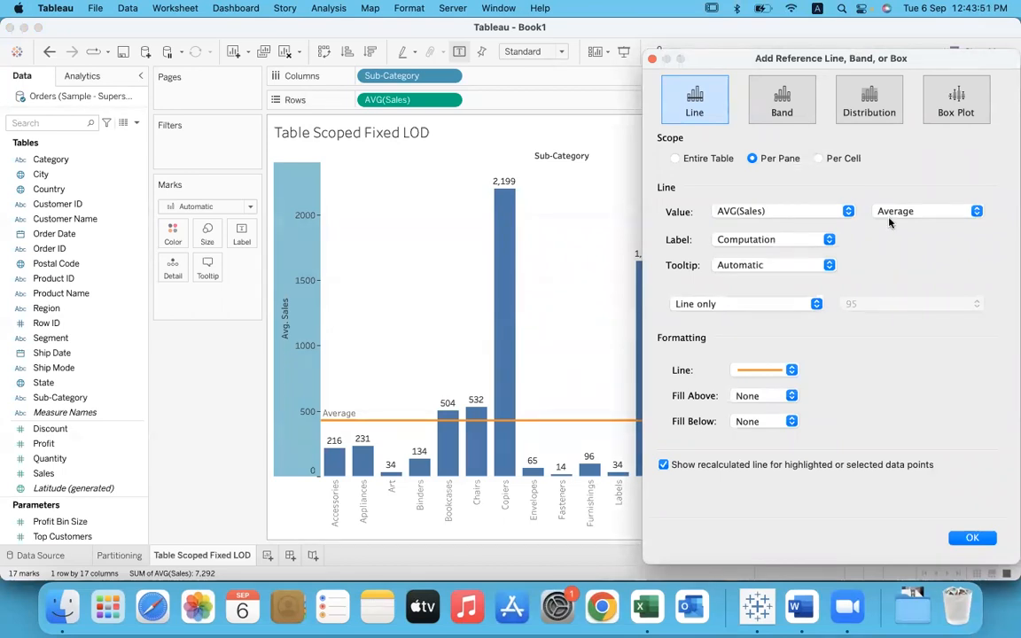
left_click(971, 538)
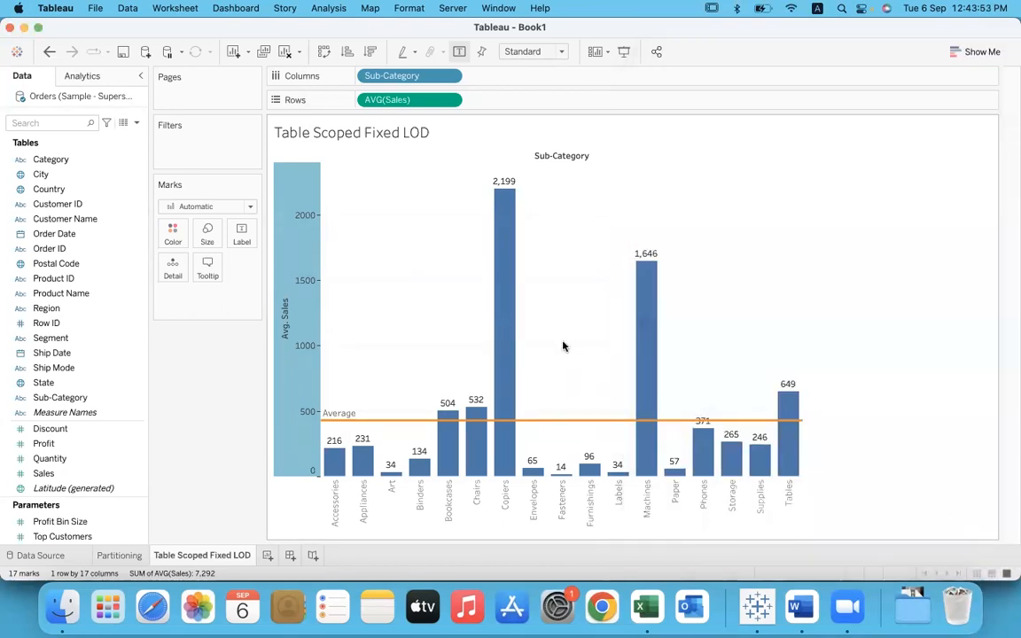
Step: Copy the worksheet's crosstab and paste it into a new sheet of the Superstore workbook in Excel, starting at cell F11
mouse_move(547, 428)
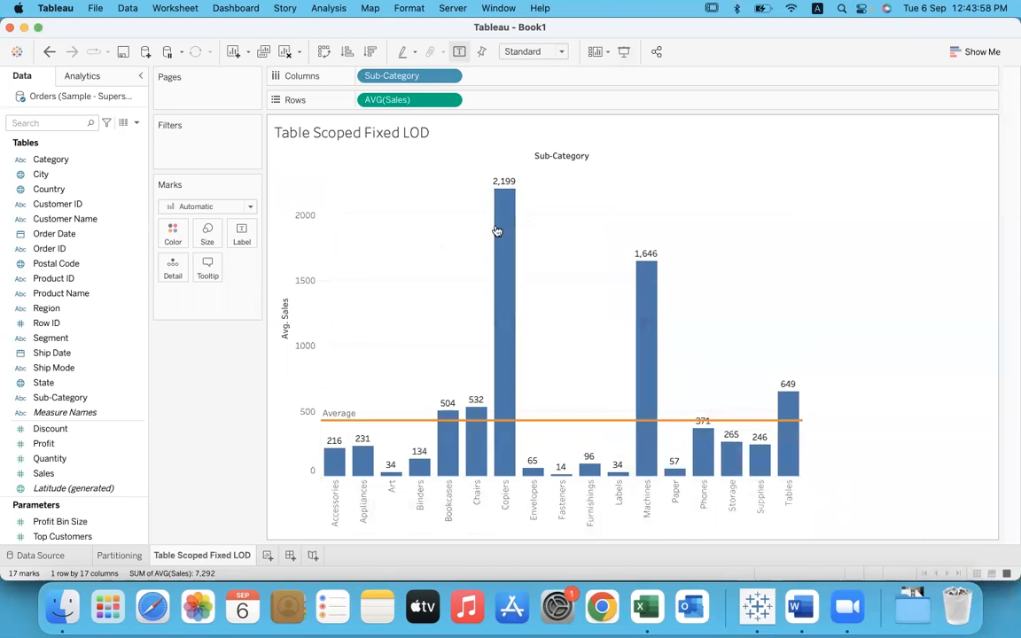
left_click(175, 8)
mouse_move(280, 53)
left_click(330, 84)
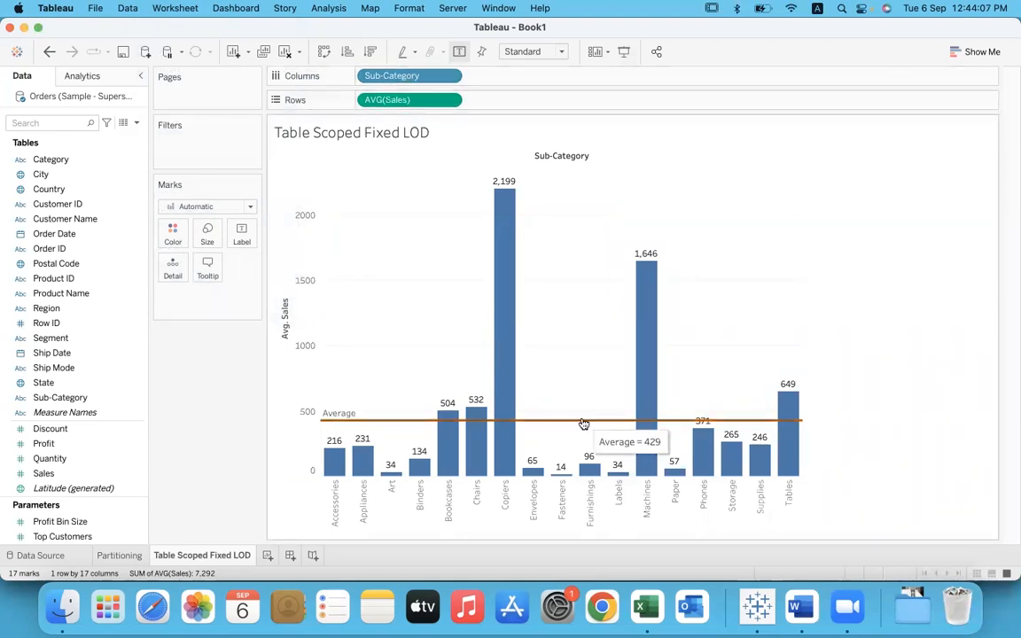
left_click(647, 609)
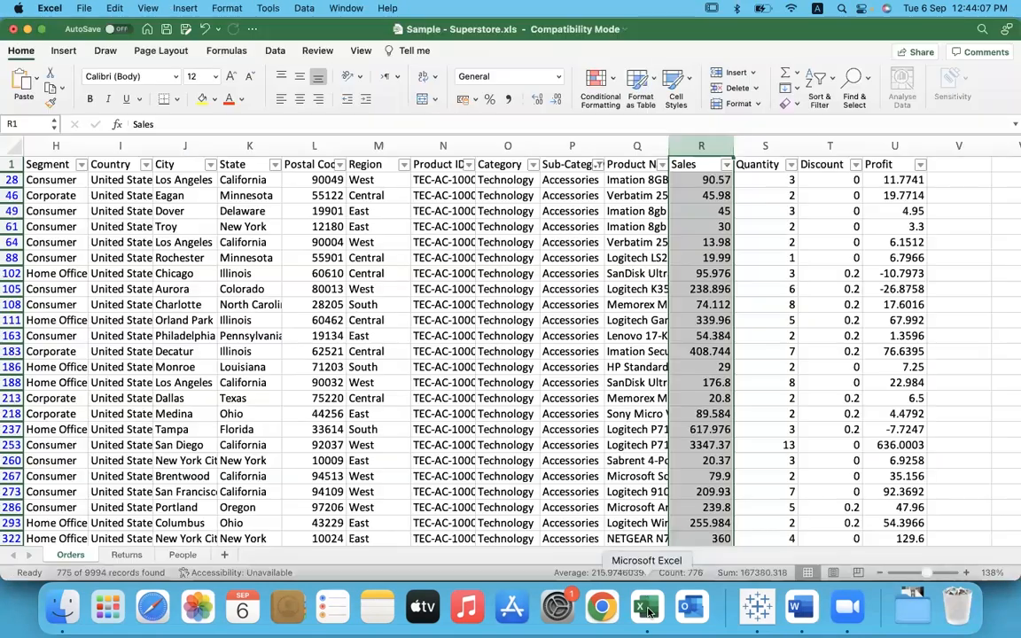
left_click(224, 555)
left_click(254, 270)
key("super+v")
left_click_drag(364, 296, 435, 310)
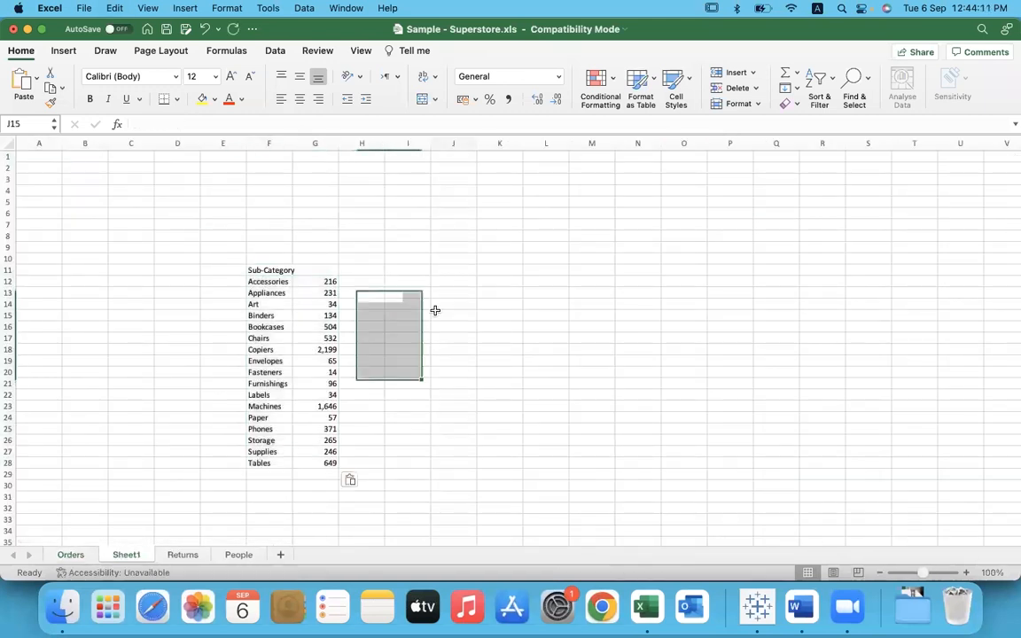
Step: Enlarge the sheet view and select the pasted sub-category averages in column G to check their overall average
left_click(922, 574)
scroll(584, 429, "down", 3)
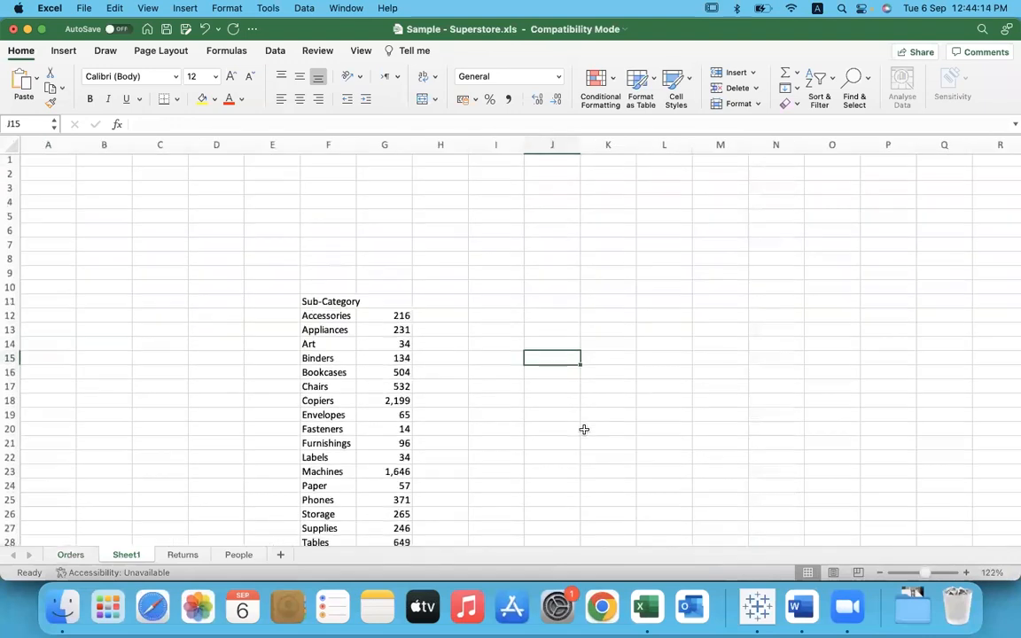
left_click_drag(385, 230, 388, 467)
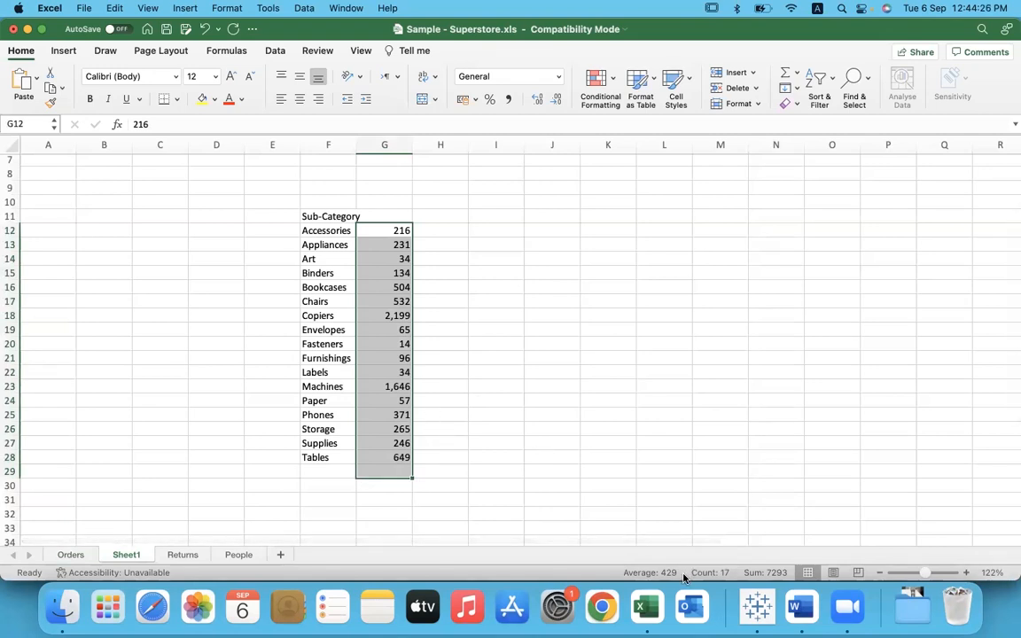
Step: Switch back to Tableau and remove Sub-Category from the chart, leaving only average Sales
key("super+Tab")
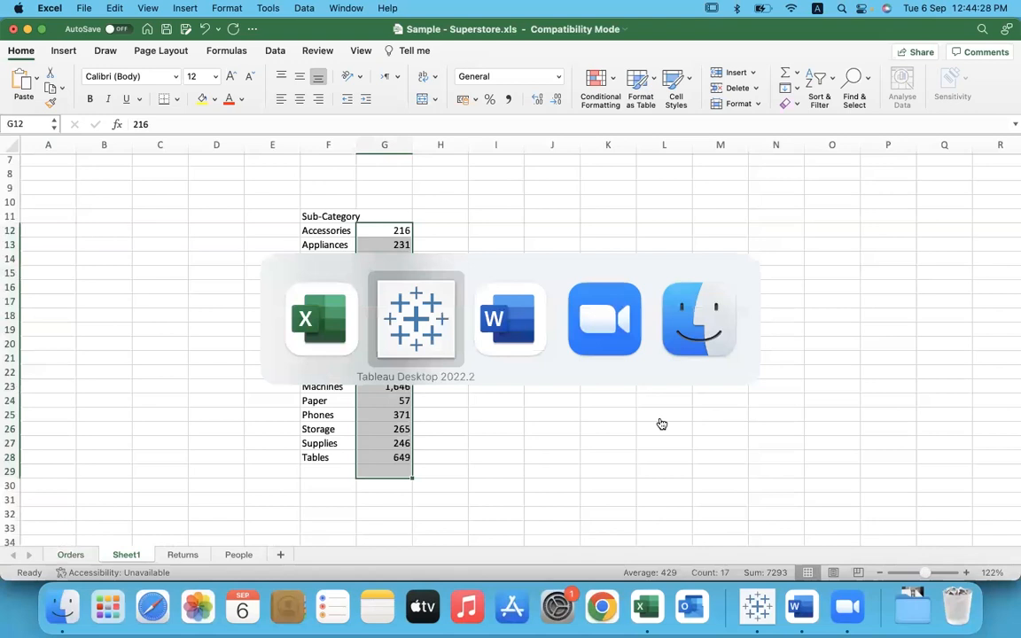
mouse_move(391, 422)
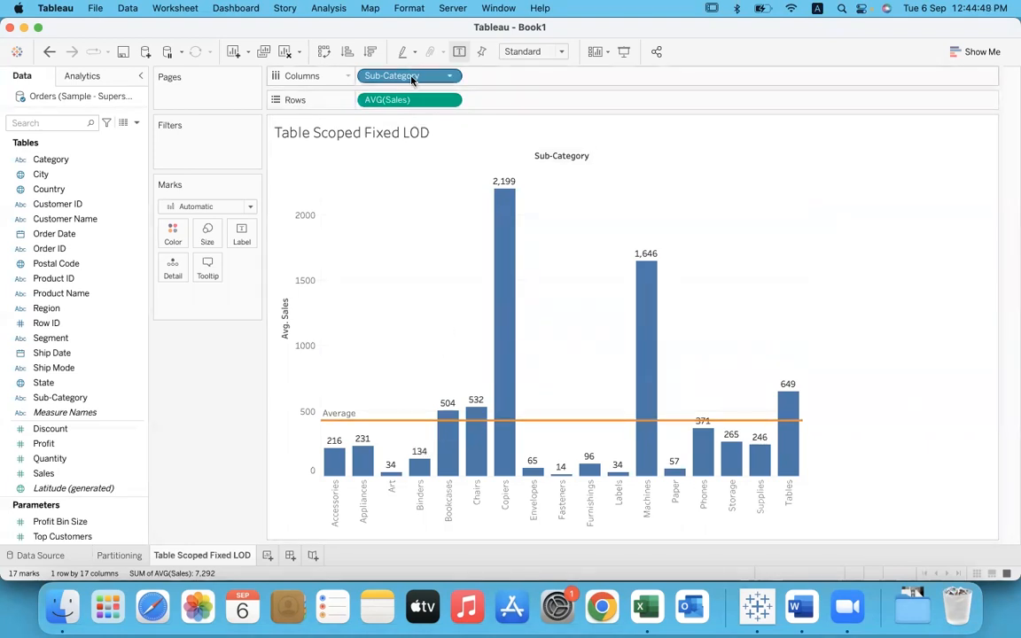
left_click_drag(412, 79, 196, 412)
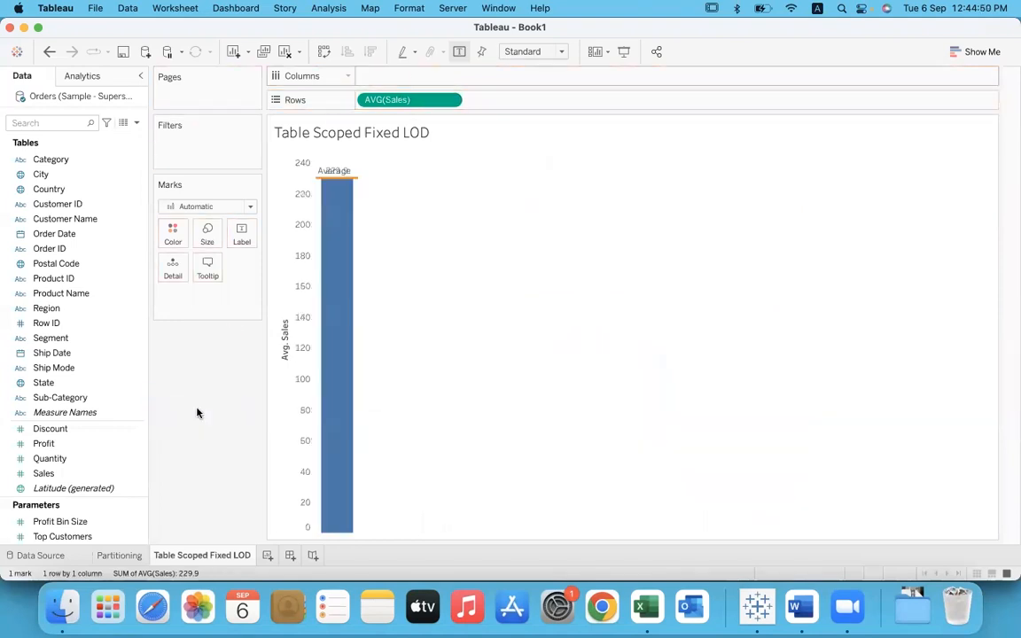
Step: Break average Sales down by Category and check the reference line's value against the three category bars
mouse_move(358, 186)
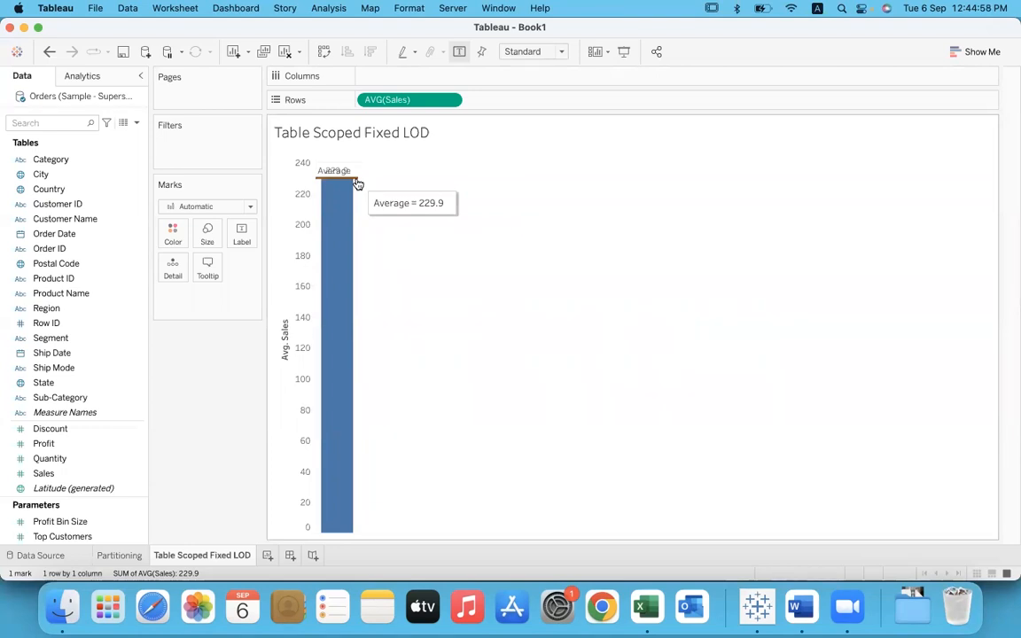
left_click_drag(46, 159, 391, 80)
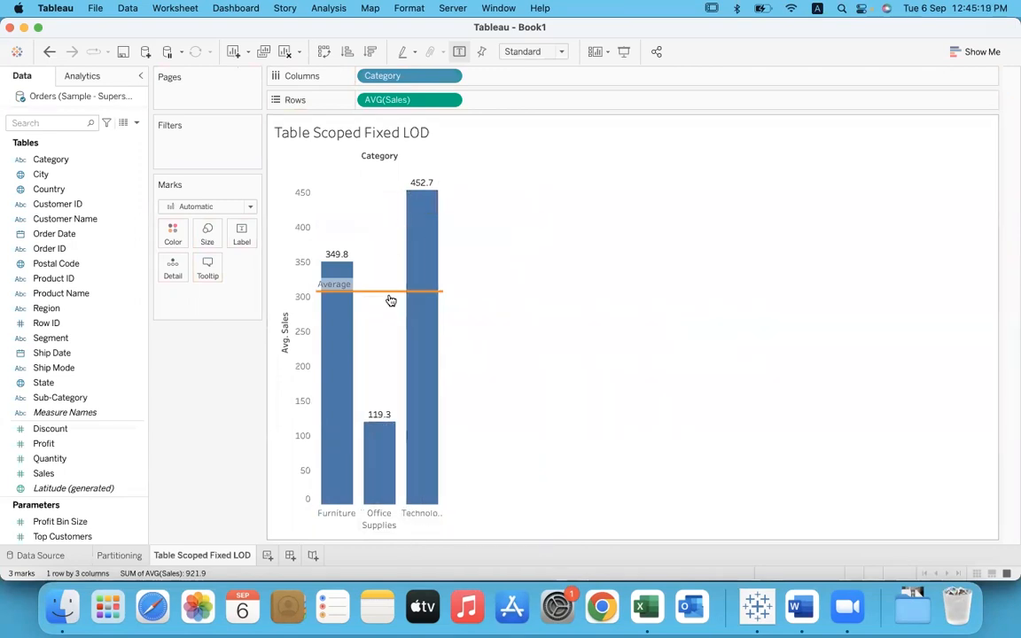
mouse_move(386, 297)
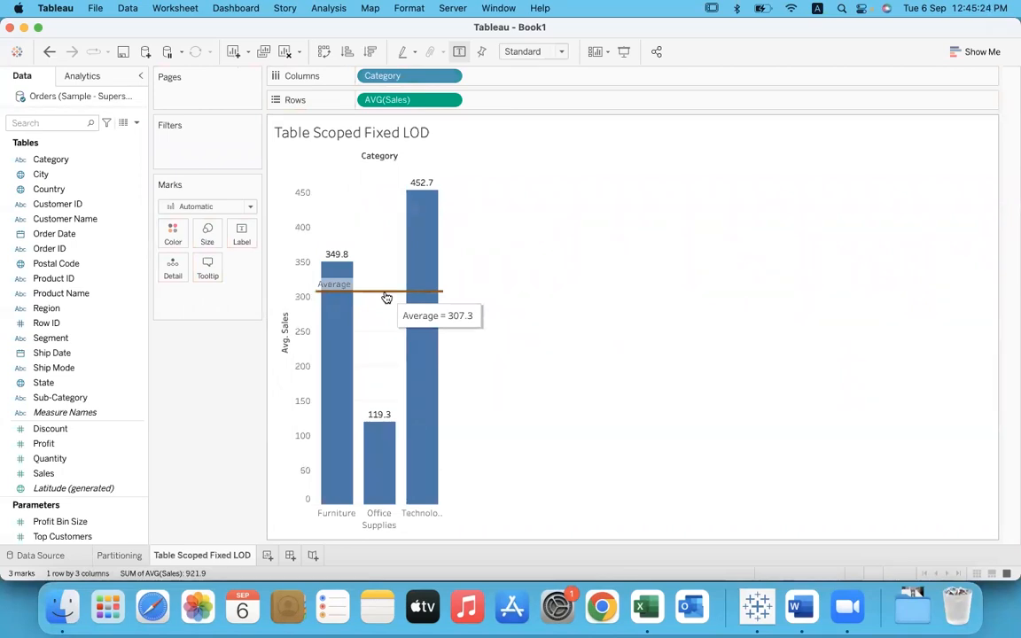
mouse_move(350, 264)
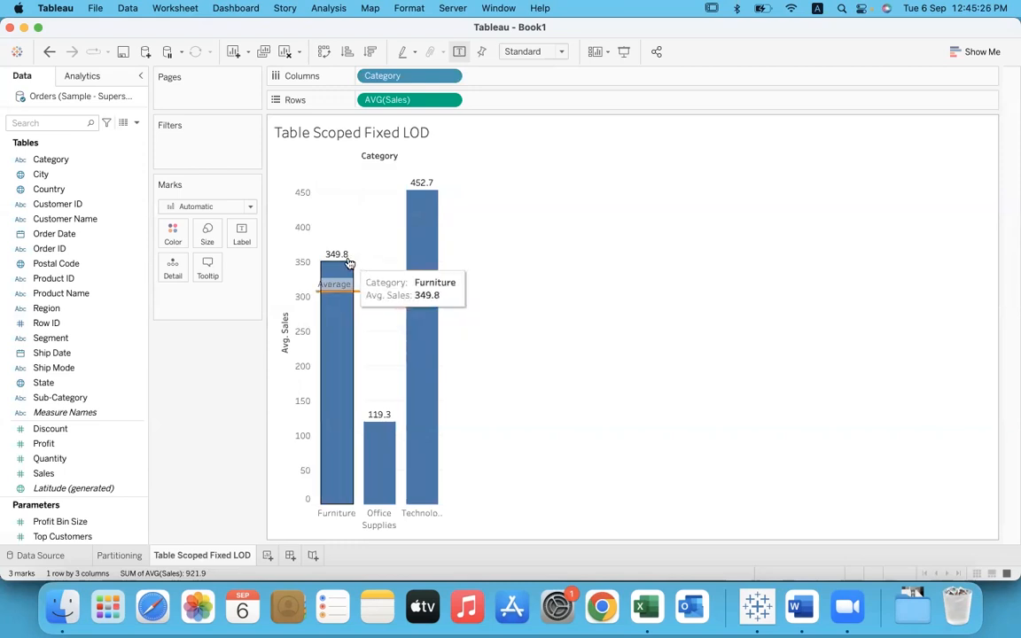
mouse_move(387, 425)
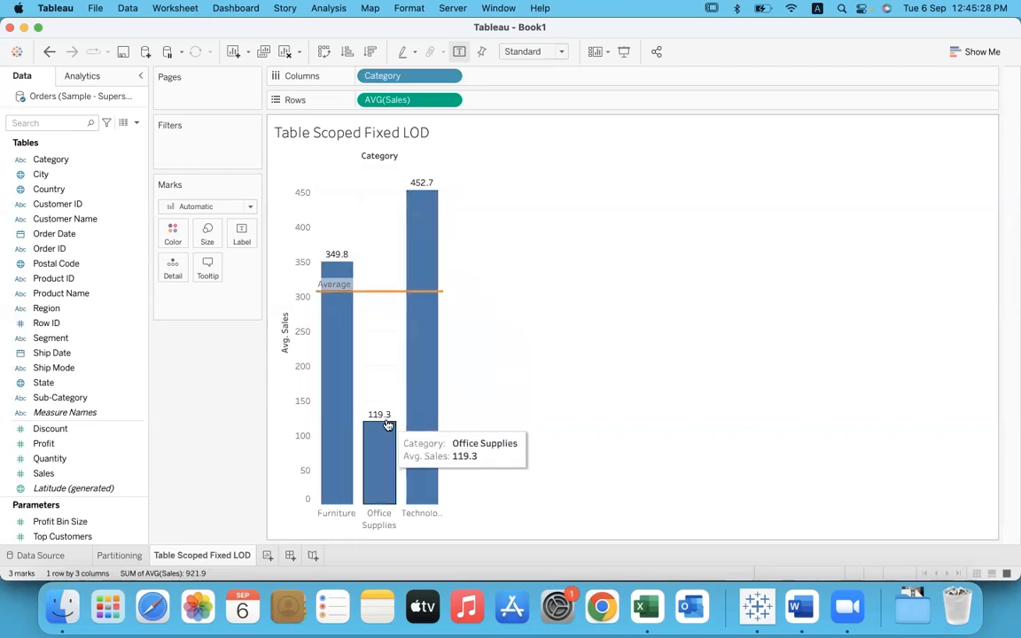
mouse_move(435, 190)
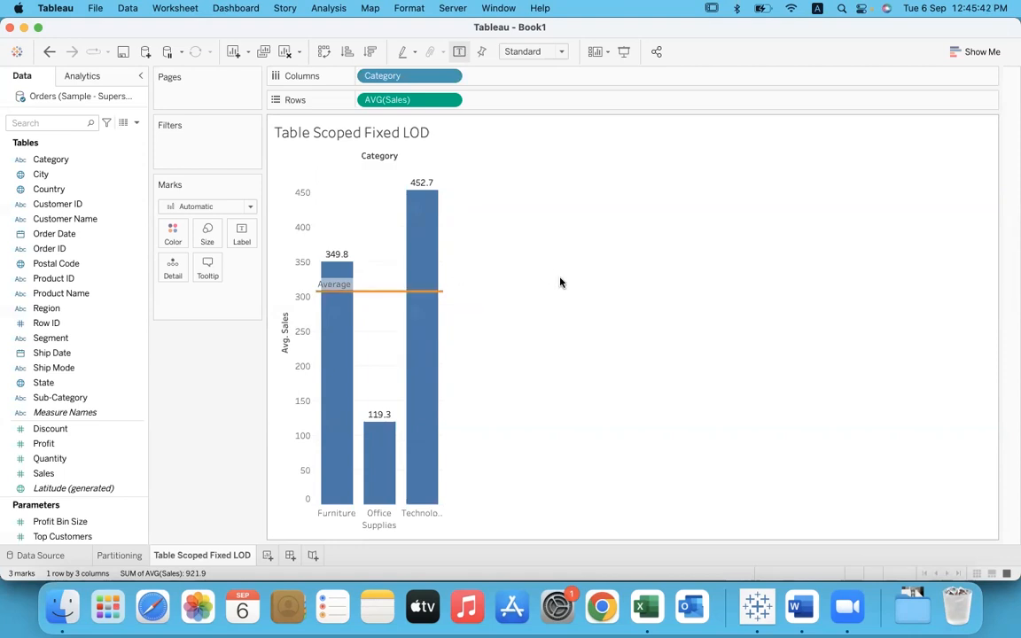
mouse_move(434, 343)
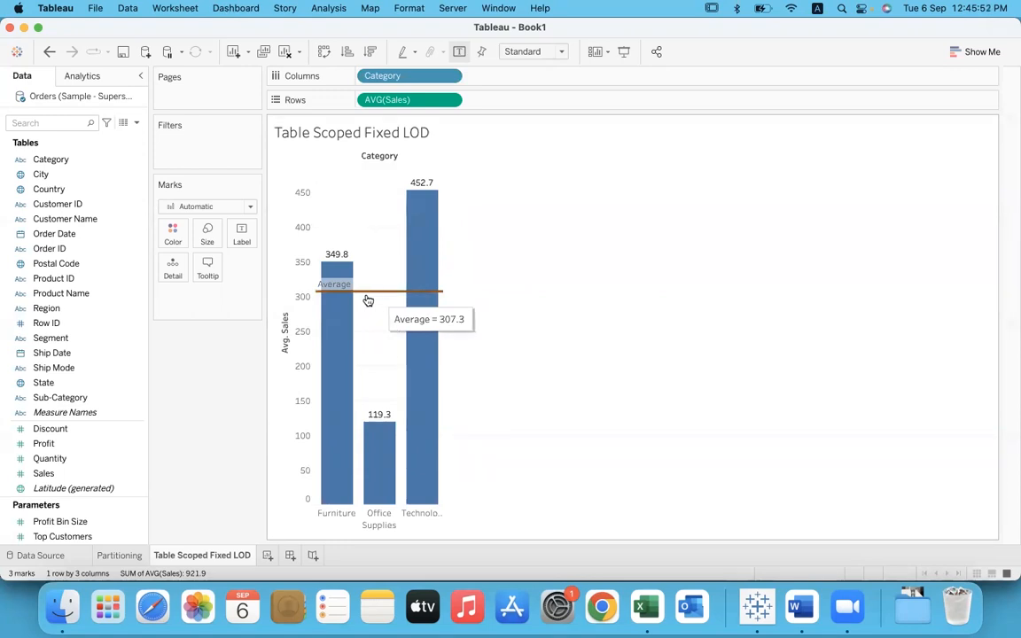
Step: Add Sub-Category after Category on the columns and hide the mark labels
left_click(60, 399)
left_click_drag(61, 400, 531, 82)
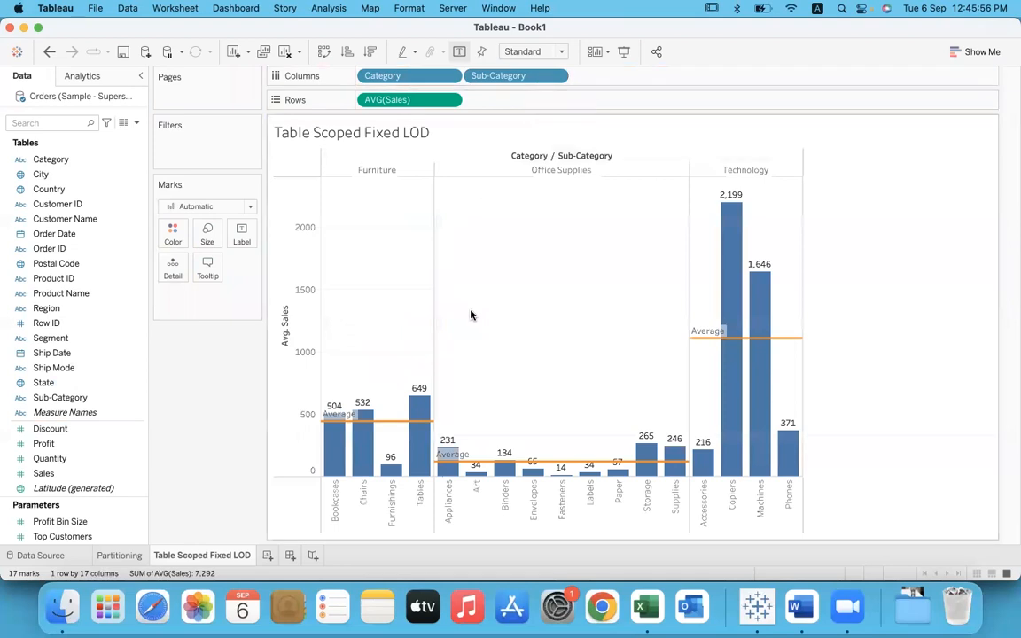
left_click(459, 51)
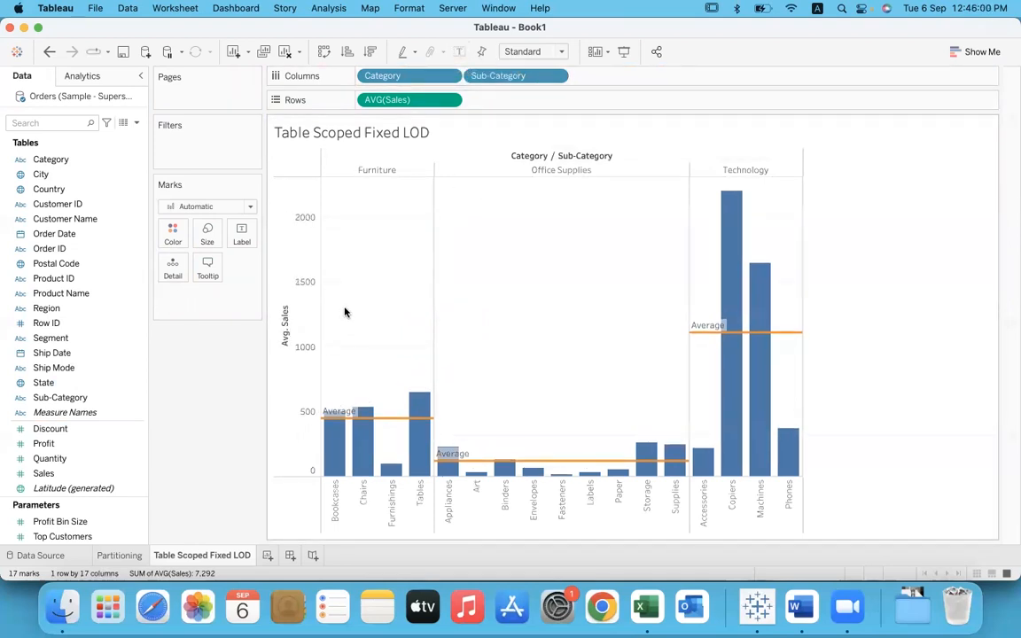
Step: Highlight the Furniture group to check its average line, and remove Category from the columns
left_click(390, 169)
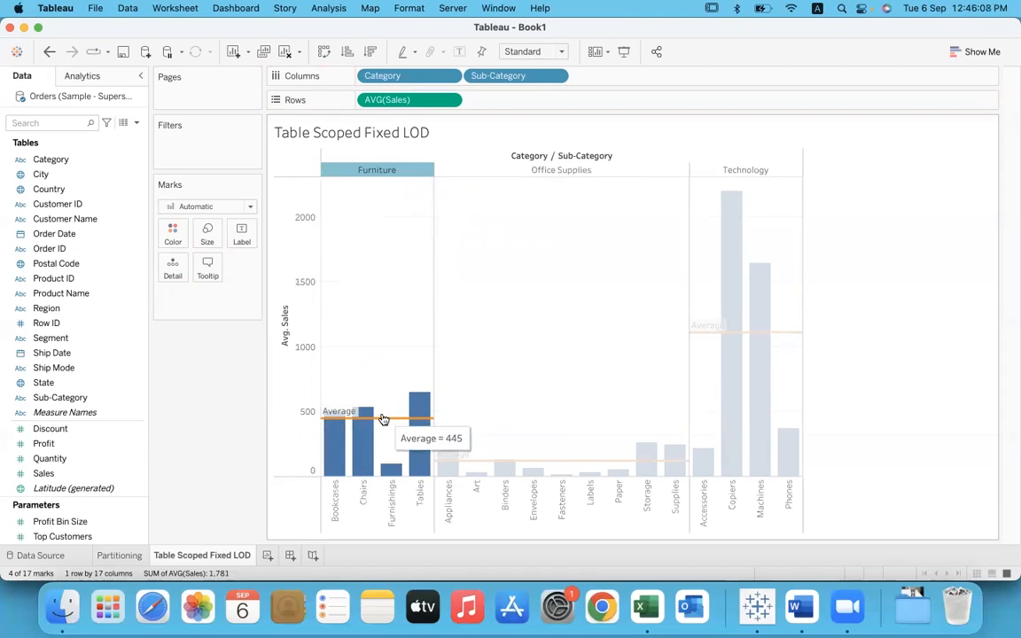
left_click(558, 346)
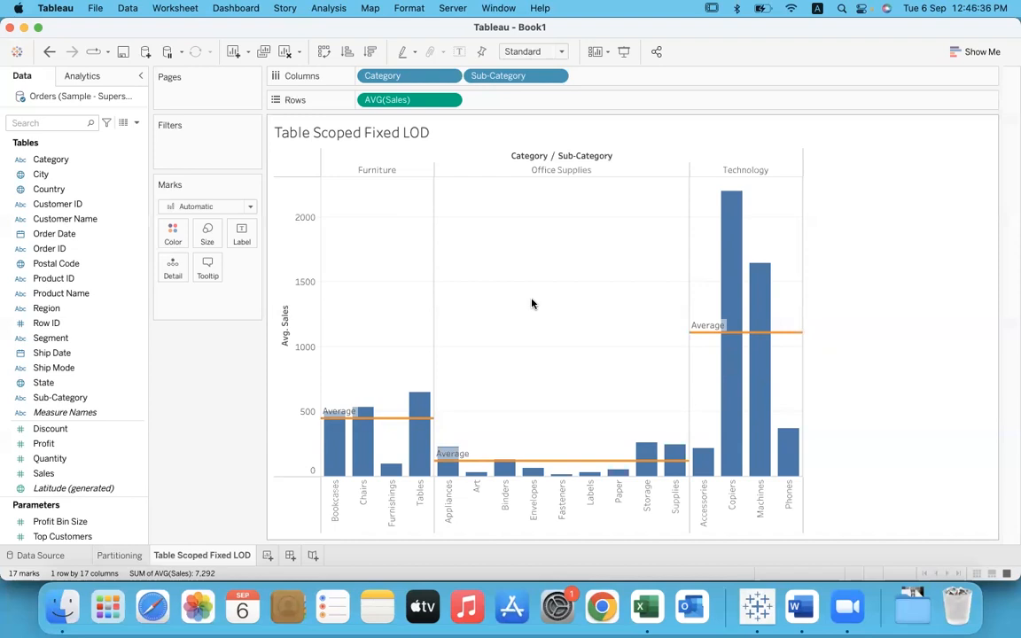
left_click_drag(390, 89, 201, 350)
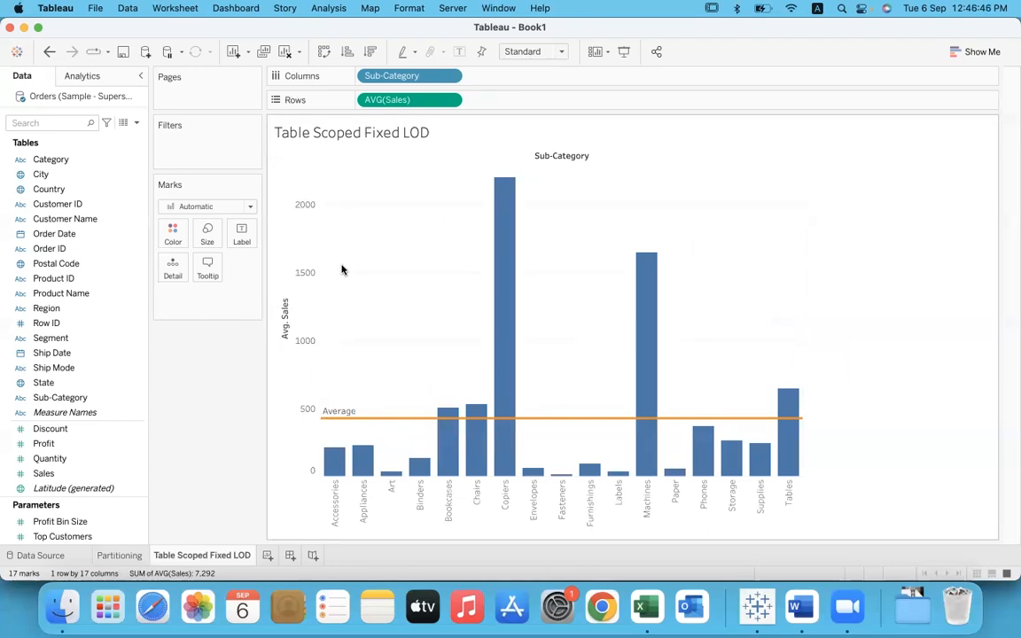
Step: Show average Sales as text on a new worksheet, and return to the Table Scoped Fixed LOD sheet to compare its average line
left_click(290, 555)
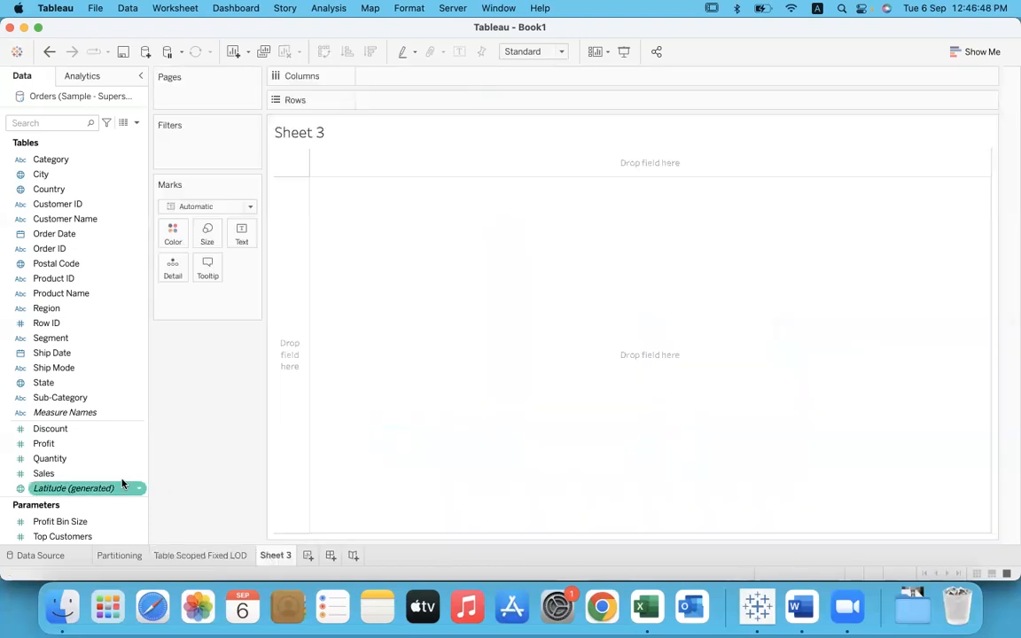
left_click_drag(55, 474, 241, 238)
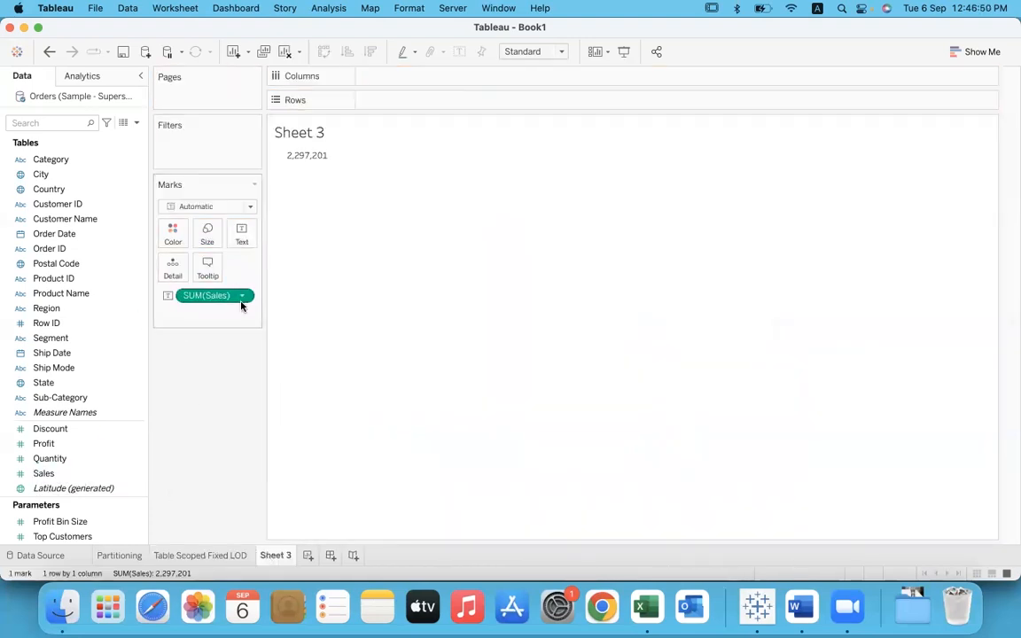
left_click(241, 297)
mouse_move(236, 429)
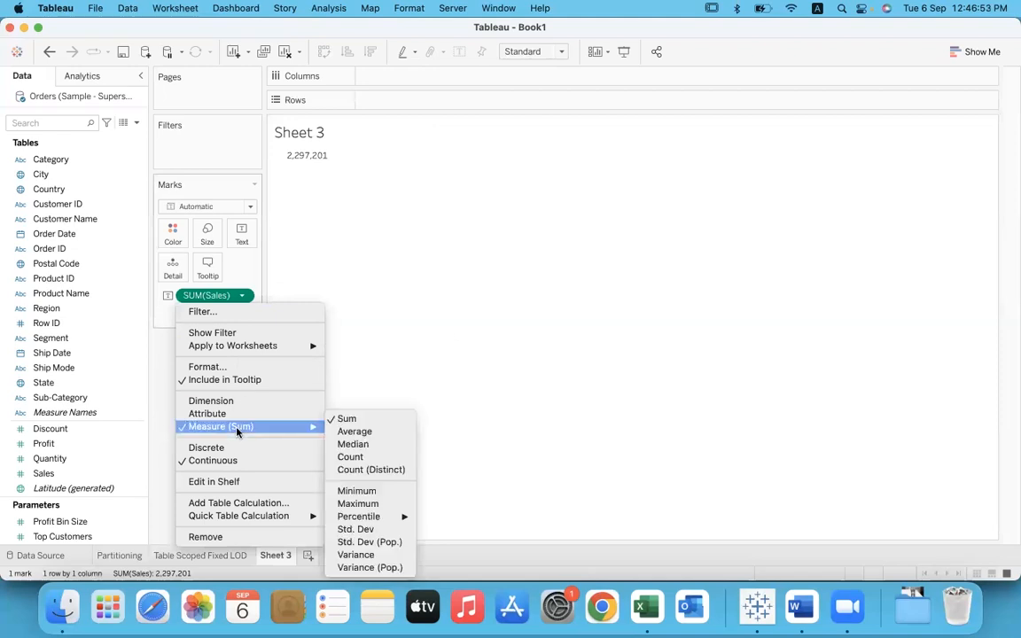
left_click(376, 432)
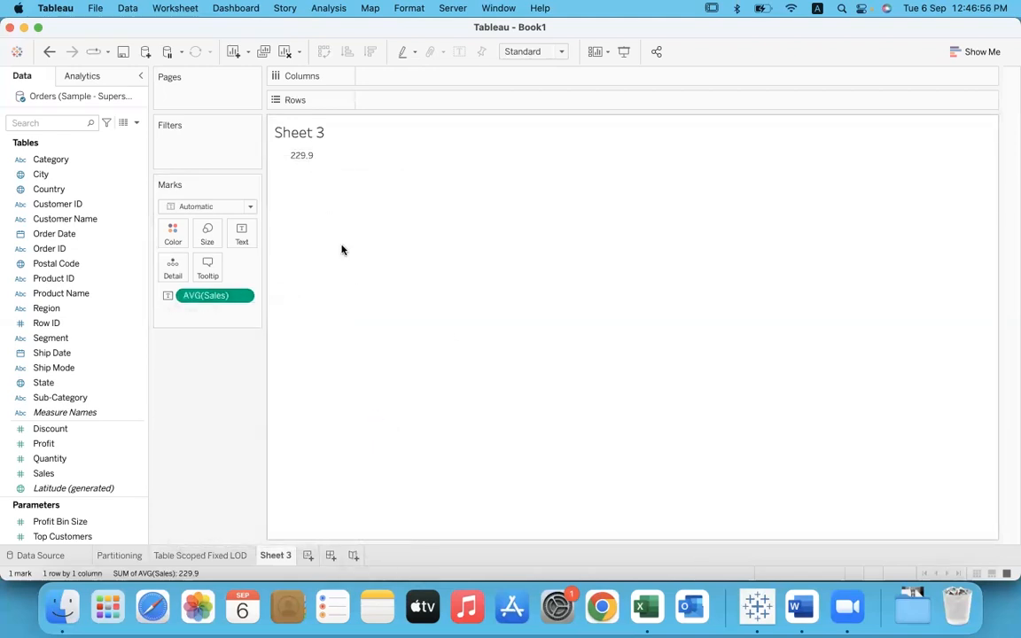
left_click(227, 556)
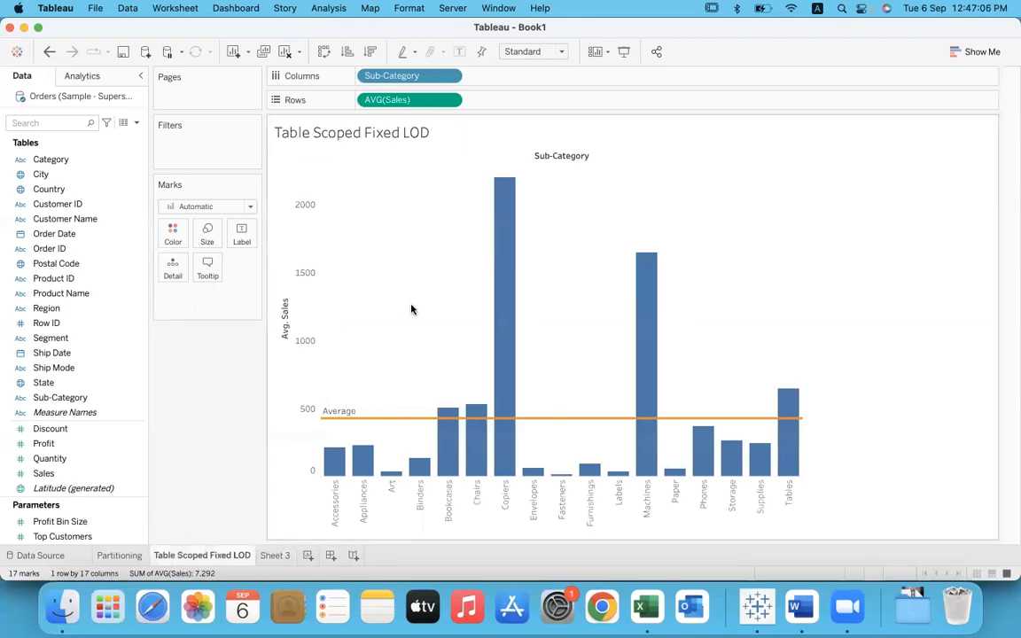
Step: Start a new calculated field named Overall Average Sales
mouse_move(401, 423)
left_click(323, 8)
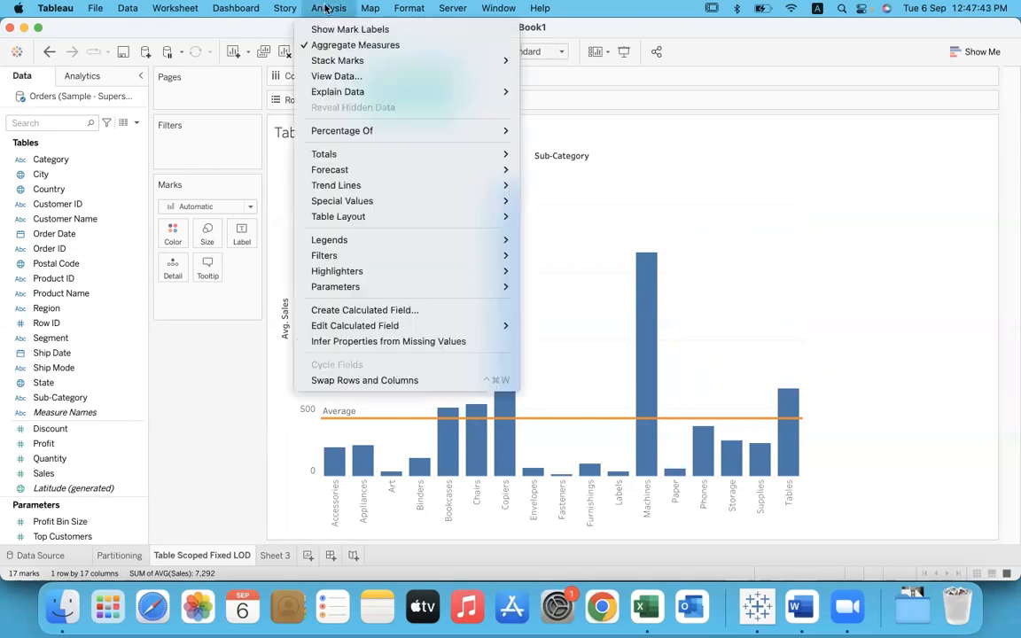
left_click(359, 310)
type("Overall Average Sales")
key("Tab")
Step: Enter the formula { FIXED : AVG([Sales]) } for the calculated field
type("fix")
key("Return")
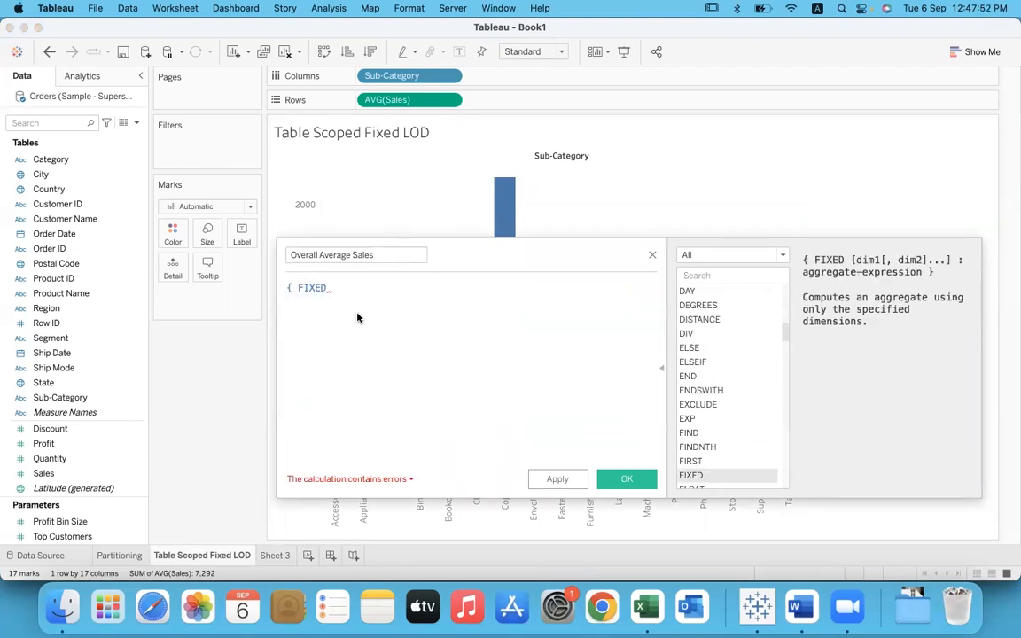
type(":")
left_click_drag(331, 287, 356, 287)
left_click(355, 287)
type("avg")
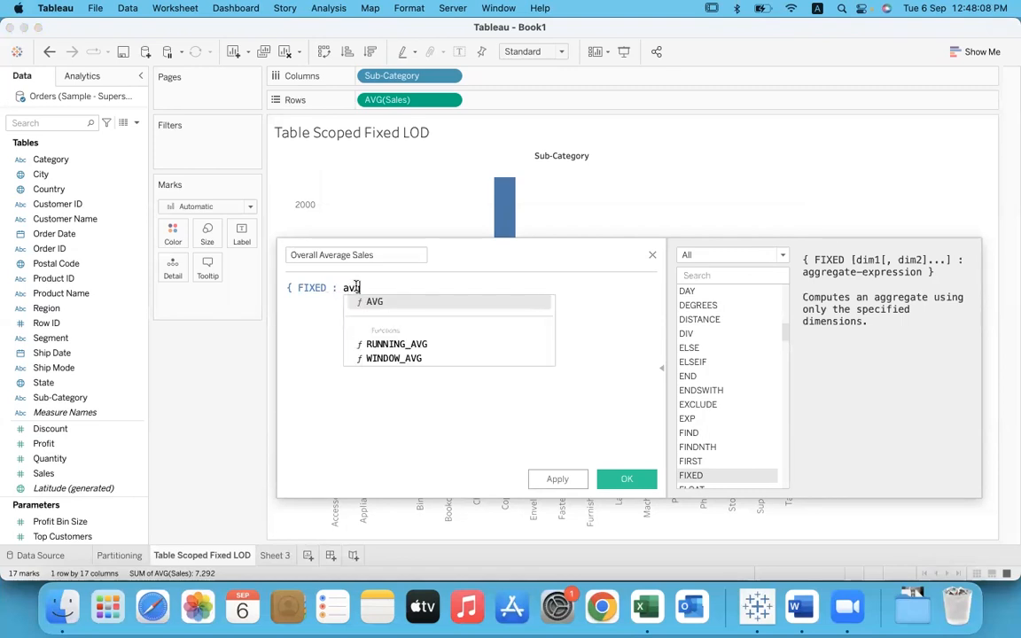
key("Return")
type("[Sales]) }")
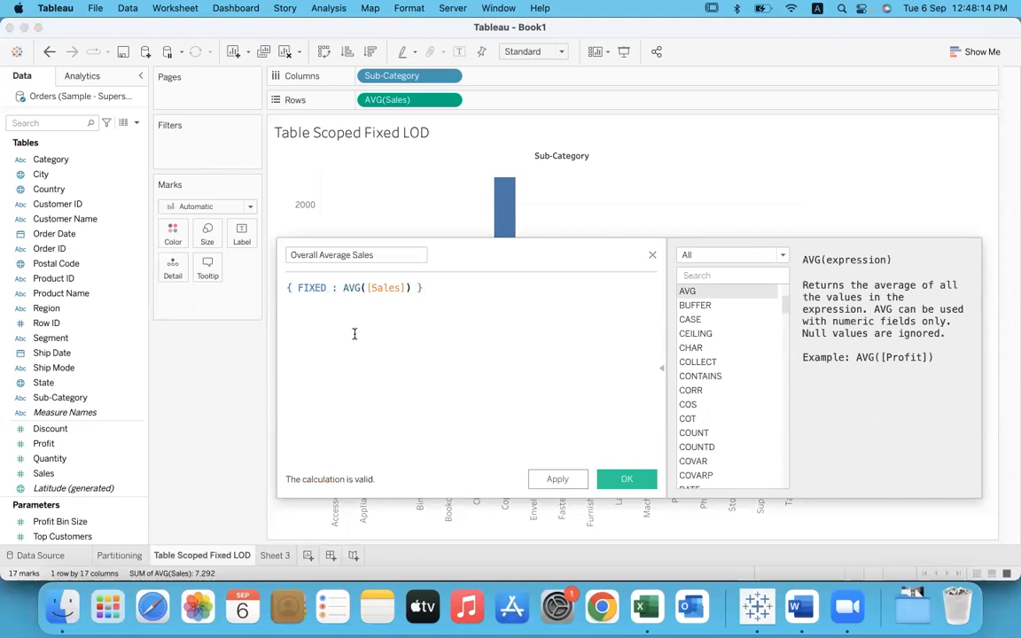
Step: Highlight the AVG([Sales]) part of the formula for review, and save the Overall Average Sales field
double_click(354, 288)
left_click_drag(355, 288, 411, 288)
left_click(407, 316)
left_click_drag(411, 287, 342, 287)
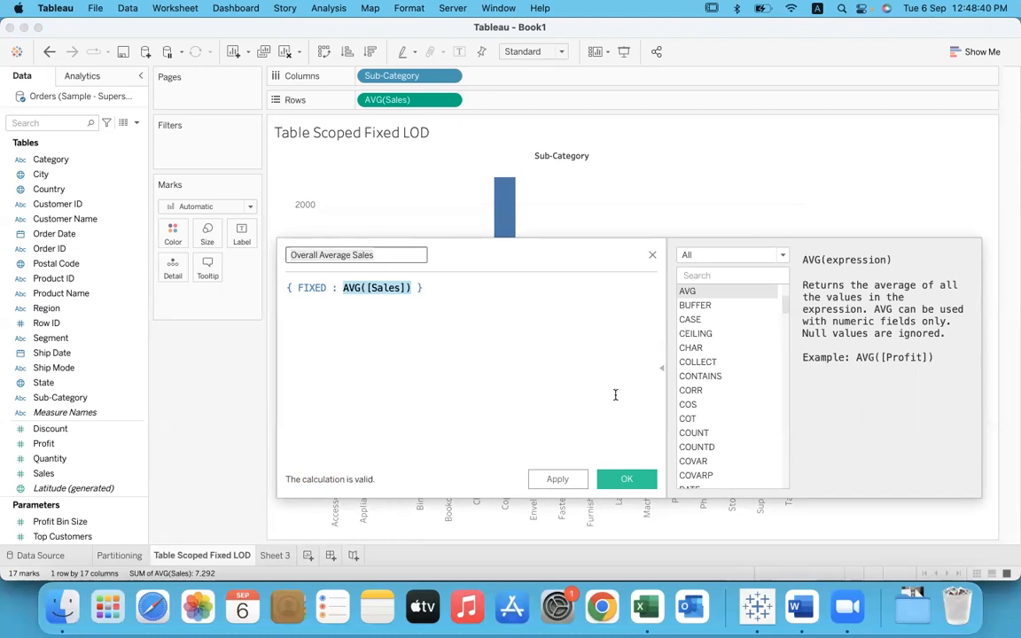
left_click(625, 480)
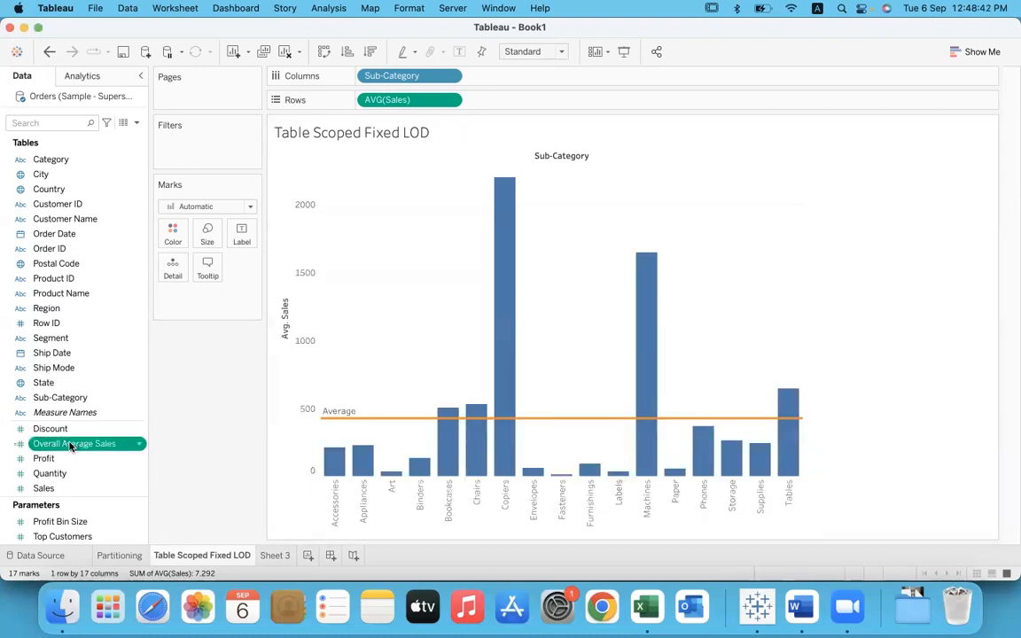
Step: Place Overall Average Sales on Detail and add a per-pane Avg. Sales reference line at the average of SUM(Overall Average Sales), labelled with its value
left_click_drag(71, 446, 172, 270)
right_click(300, 253)
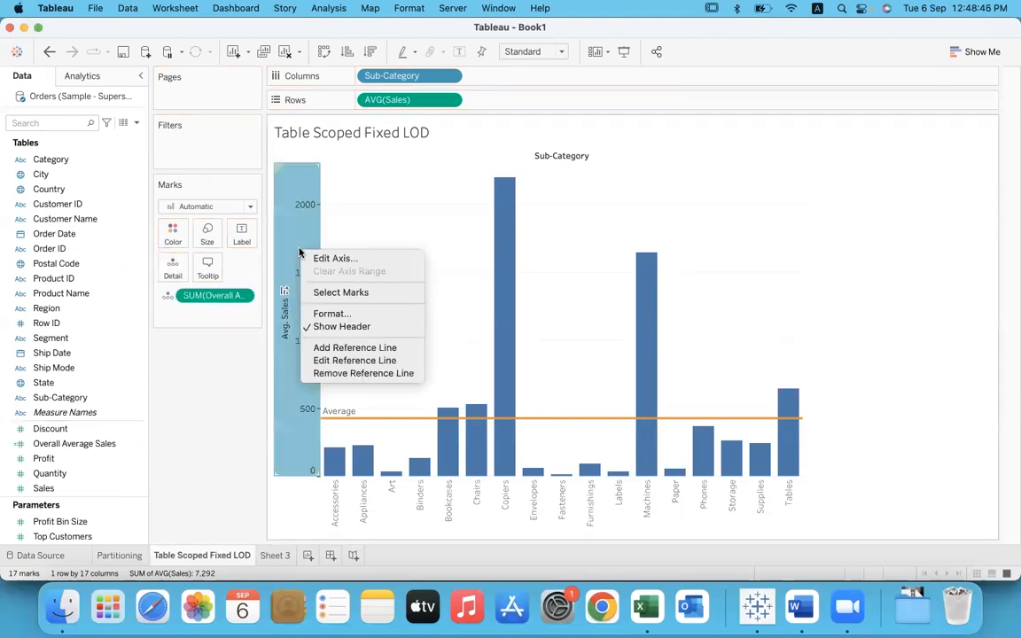
left_click(399, 353)
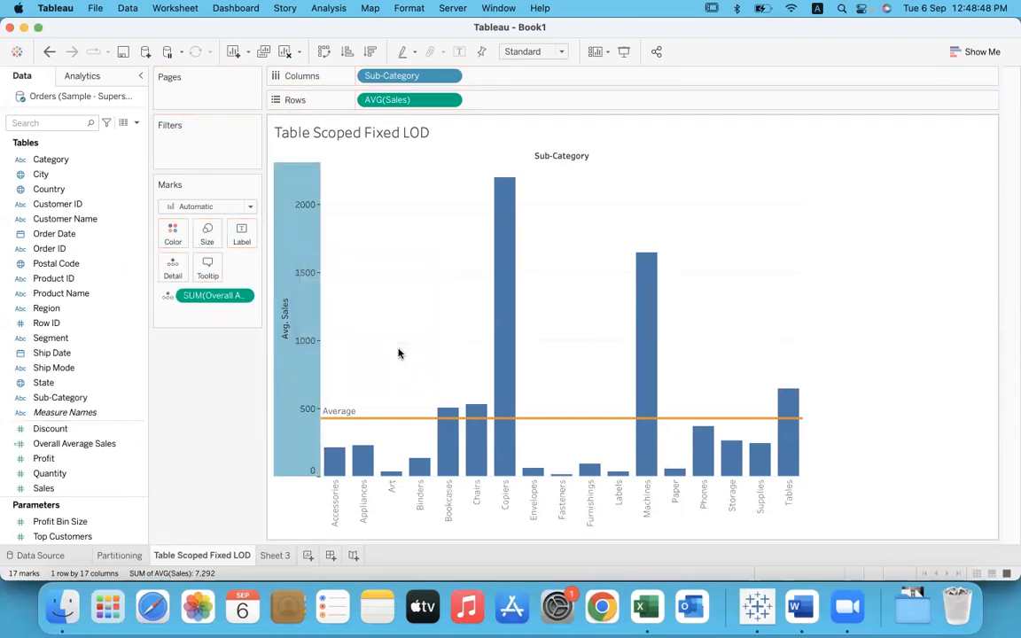
left_click(522, 206)
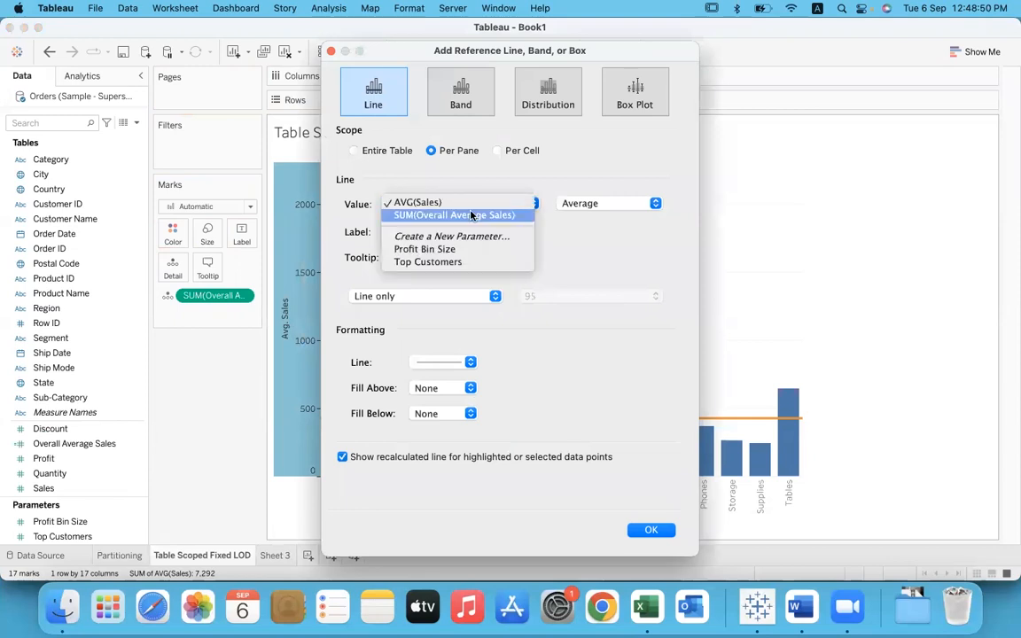
left_click(441, 215)
left_click(435, 232)
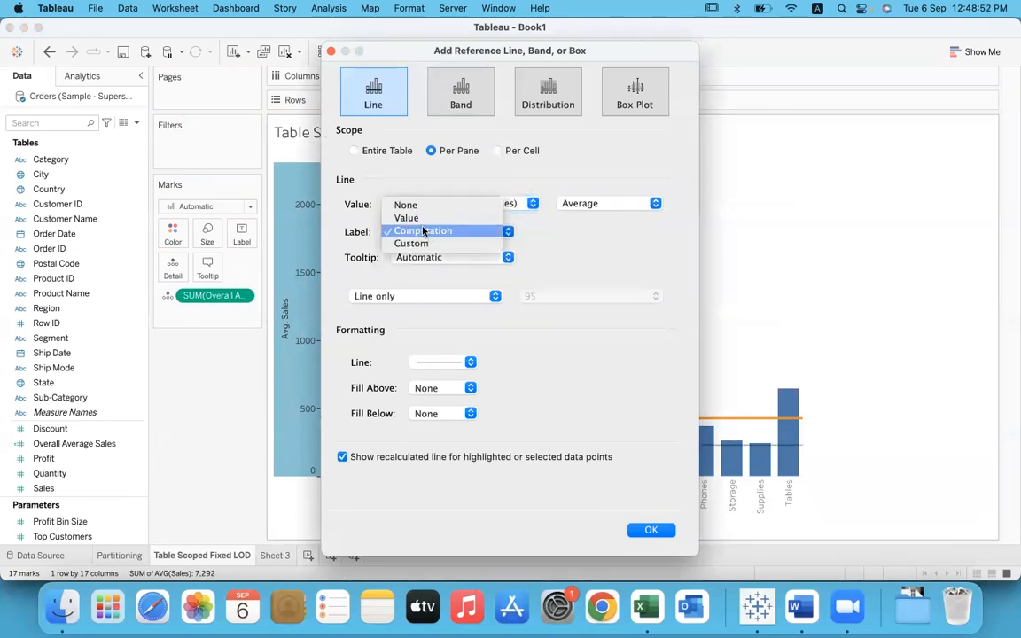
left_click(412, 219)
Step: Format the new reference line as a thicker black line, apply it, and check its value against the orange average line
left_click(471, 363)
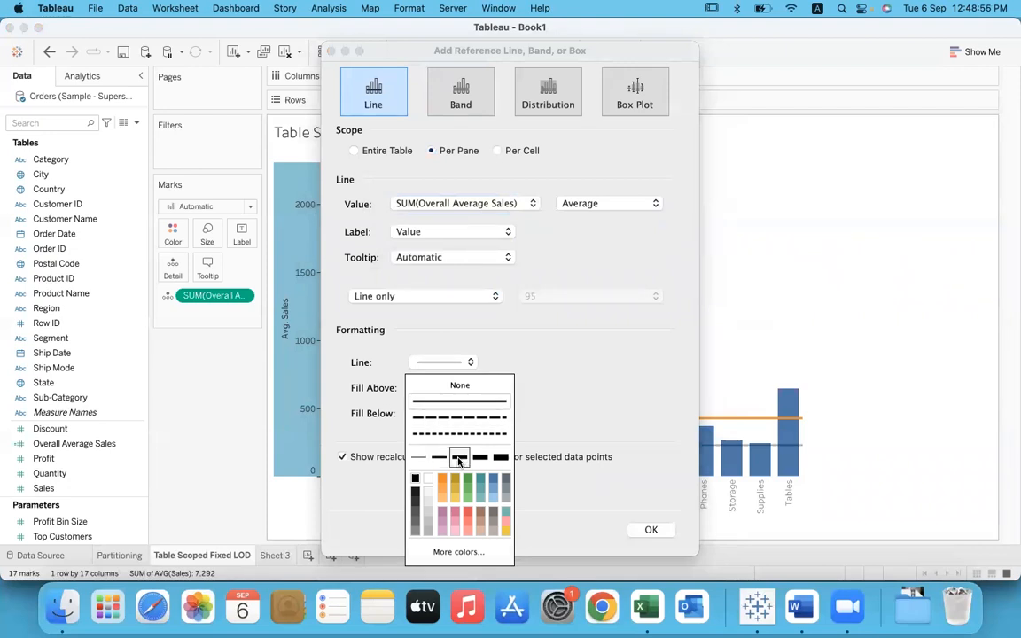
left_click(416, 480)
left_click(652, 530)
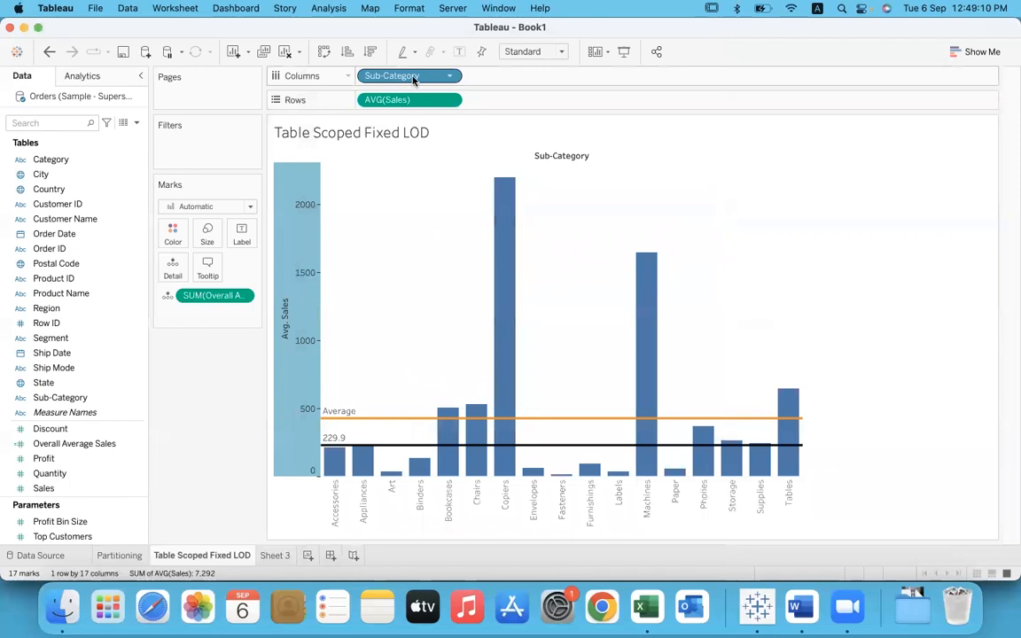
mouse_move(399, 430)
mouse_move(398, 449)
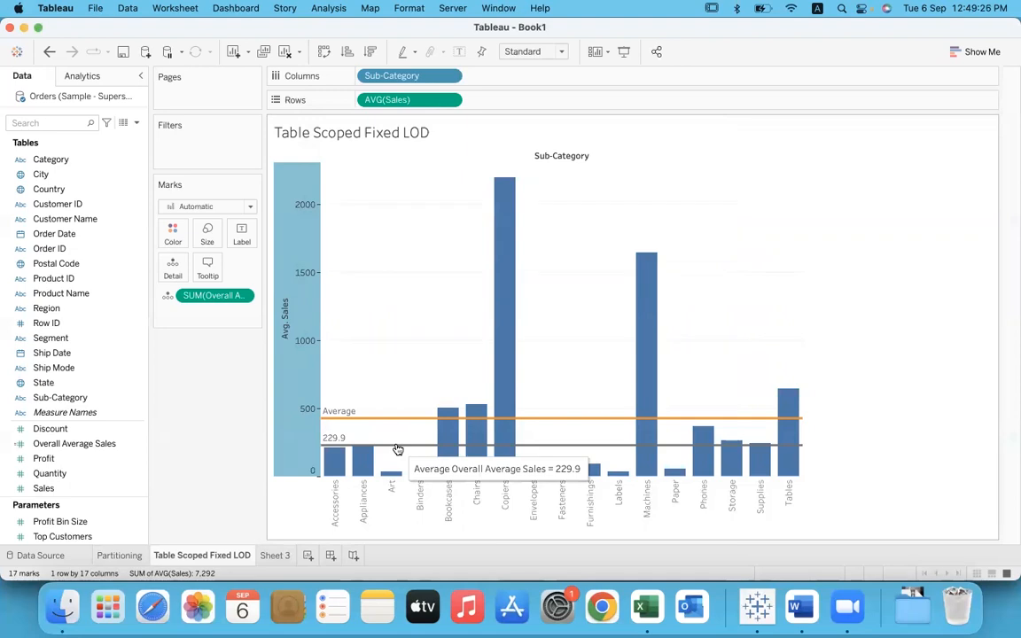
left_click(397, 446)
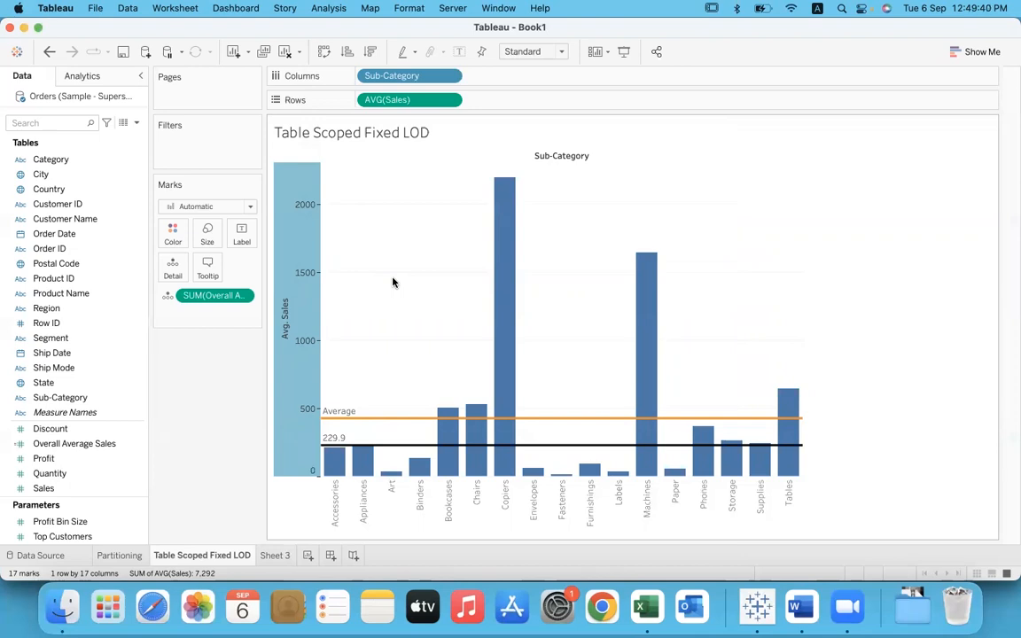
Step: Add Category ahead of Sub-Category to compare both reference lines per category, and remove Sub-Category from the columns
left_click_drag(66, 160, 364, 79)
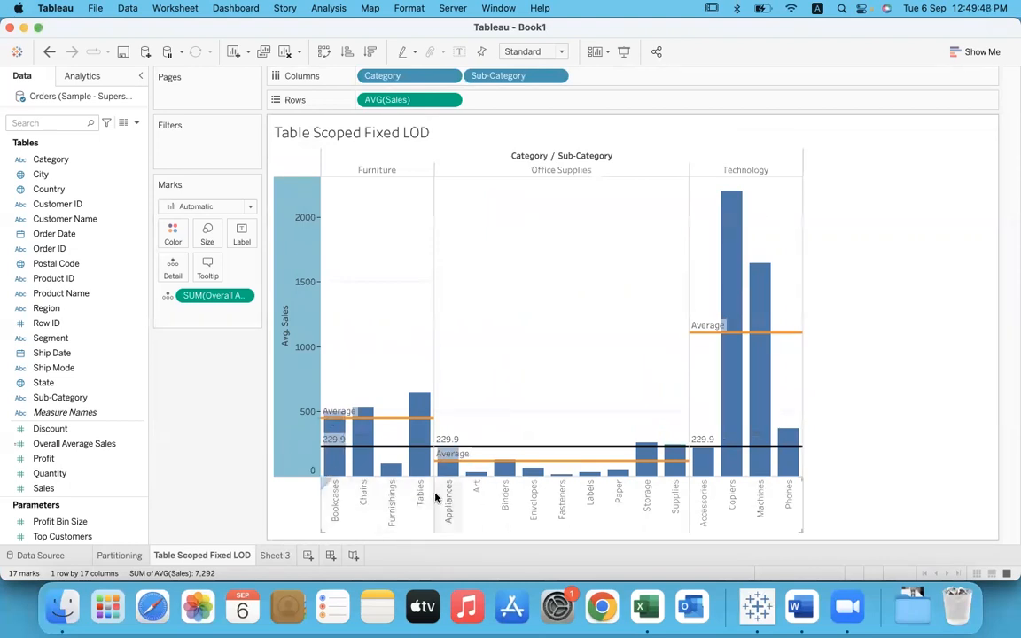
left_click(371, 166)
left_click(392, 336)
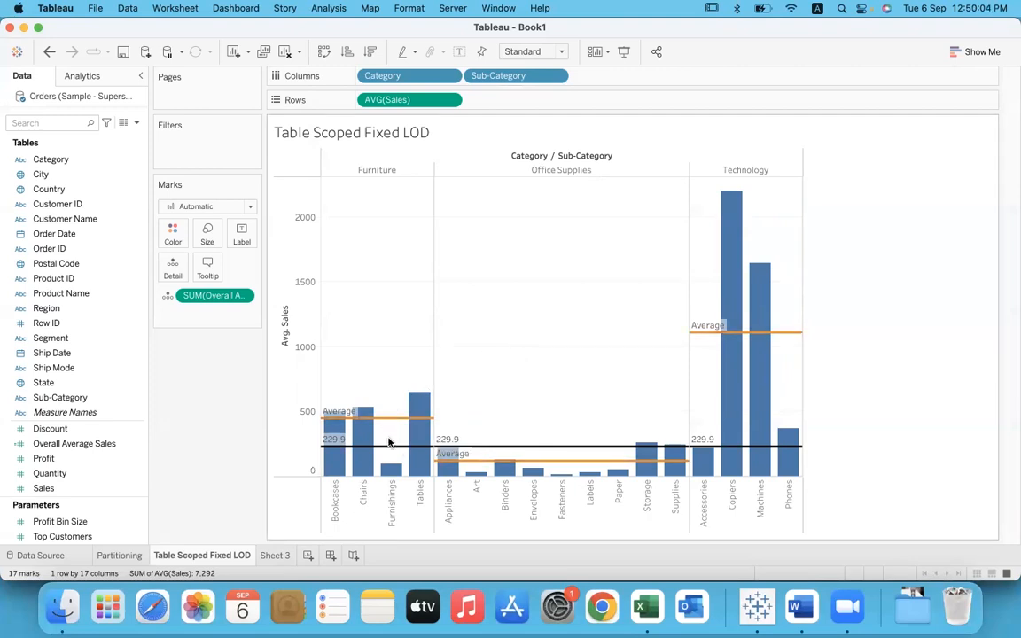
mouse_move(388, 453)
left_click_drag(504, 78, 230, 429)
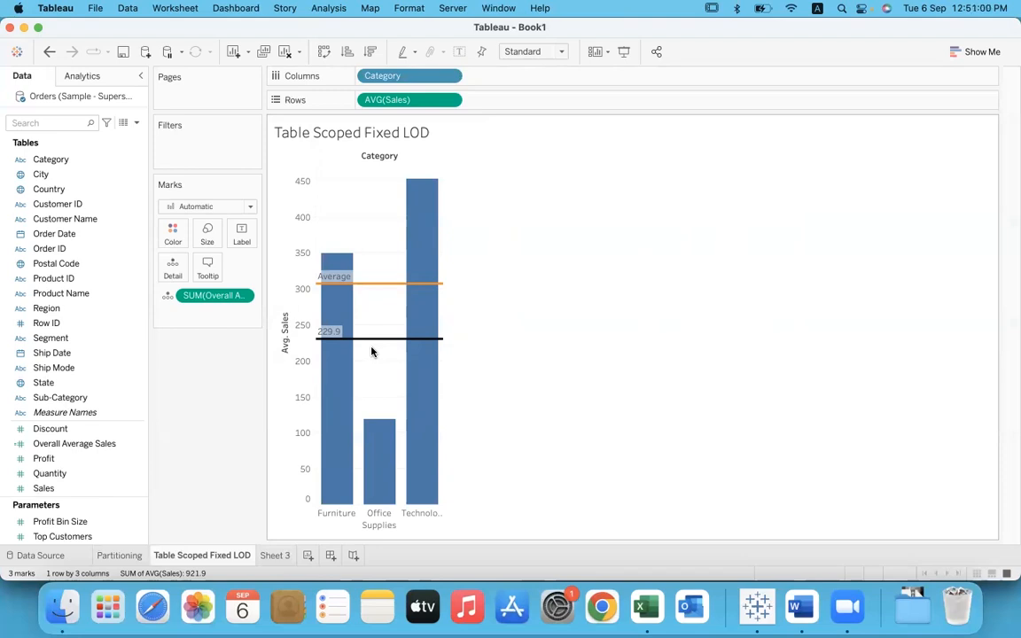
Step: Copy the Table Scoped Fixed LOD sheet name to Sheet 3 and rename it as Dimension Scoped Fixed LOD
double_click(222, 556)
key("super+c")
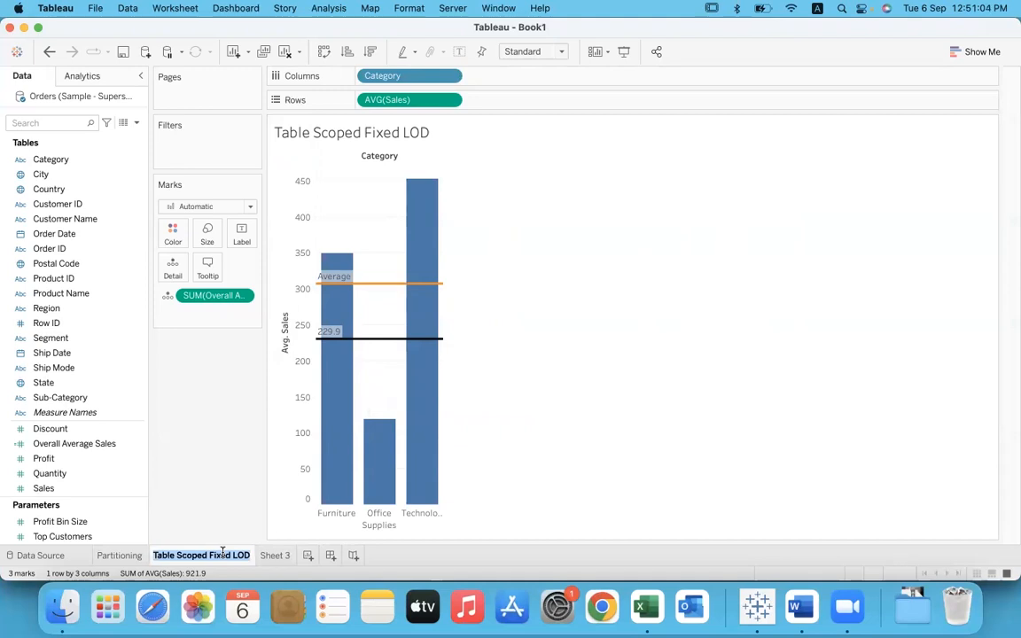
left_click(278, 556)
key("super+v")
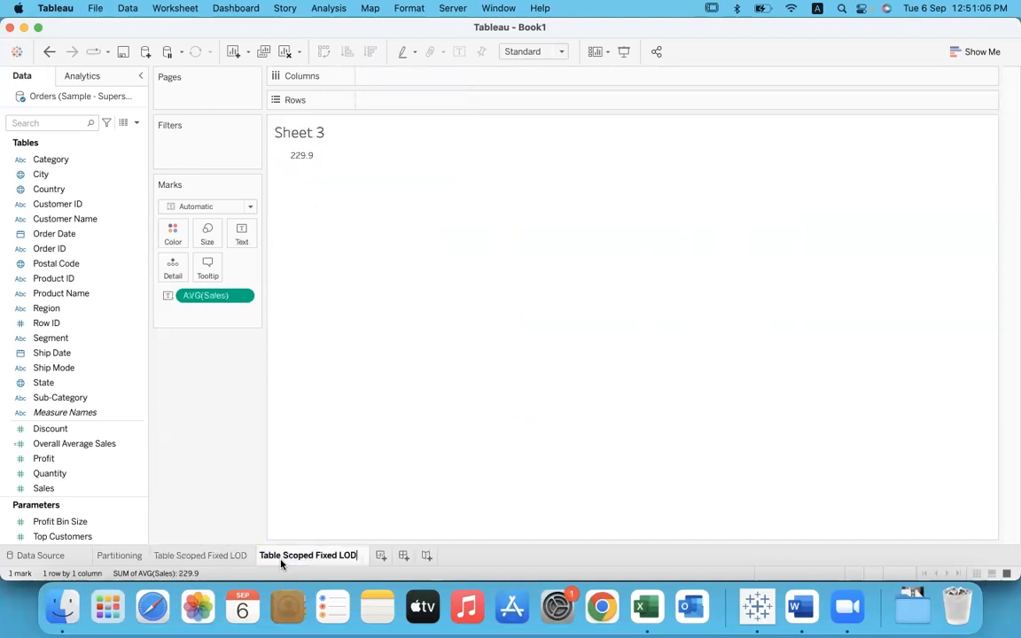
left_click_drag(280, 558, 263, 558)
type("Di")
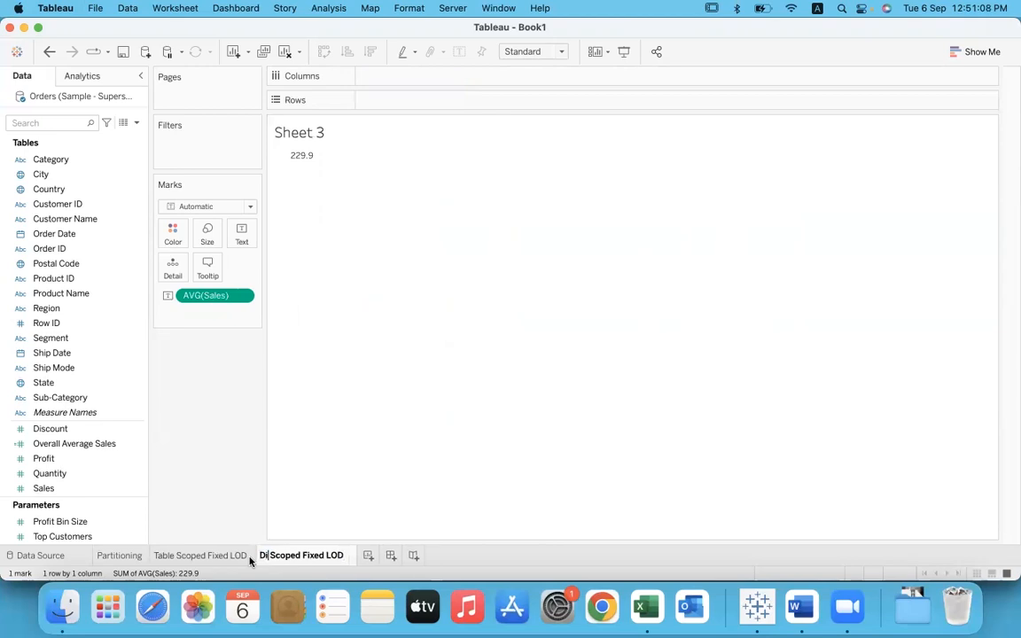
type("mension")
key("Return")
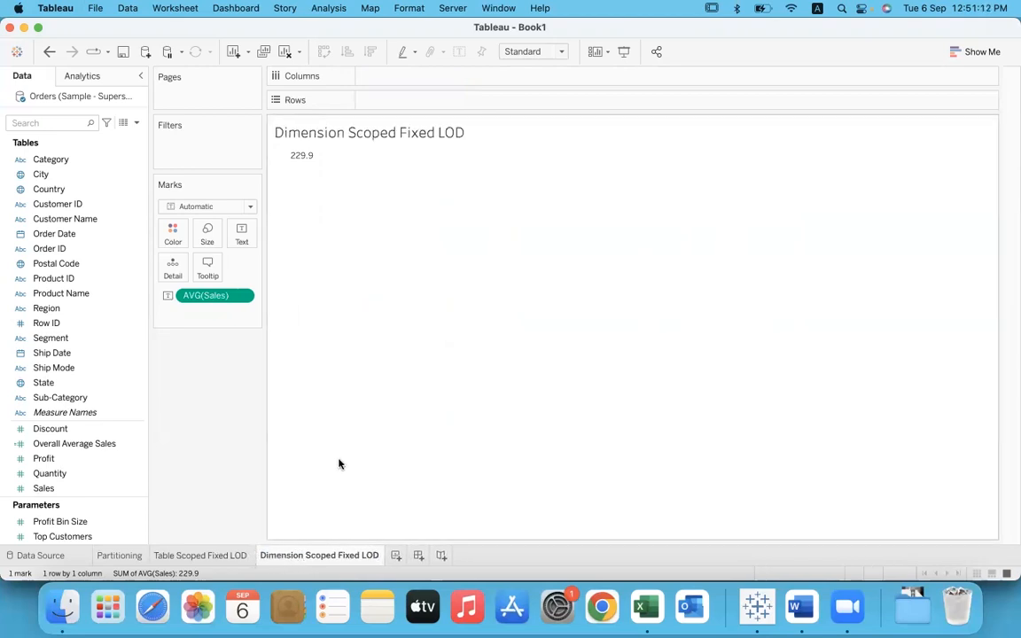
Step: Remove AVG(Sales) from the sheet and build a text table of SUM(Sales) with Region on the rows
left_click_drag(201, 295, 176, 448)
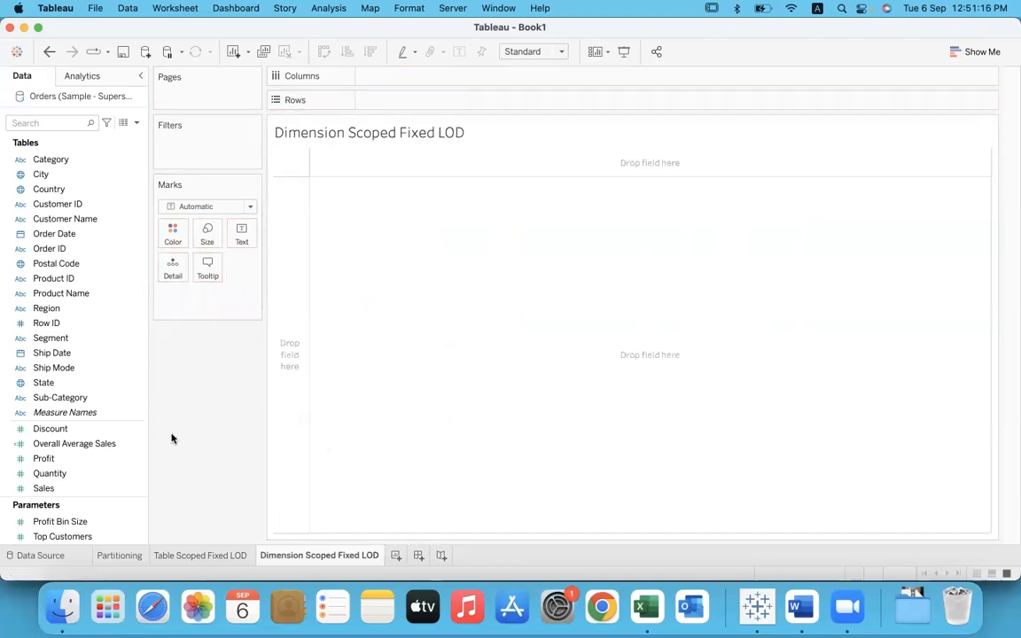
left_click_drag(46, 308, 387, 99)
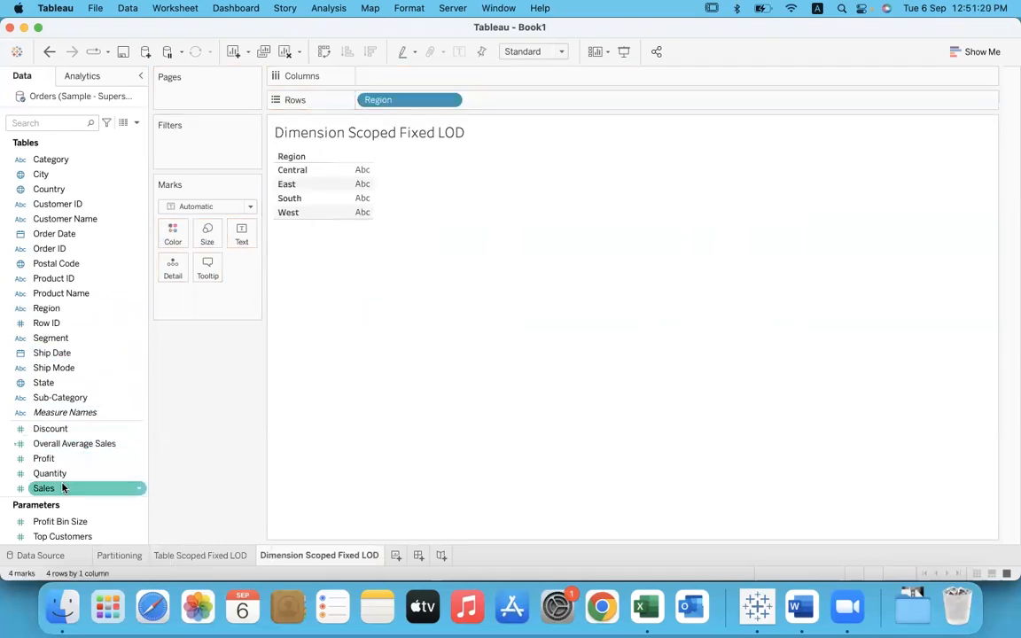
left_click_drag(64, 486, 236, 231)
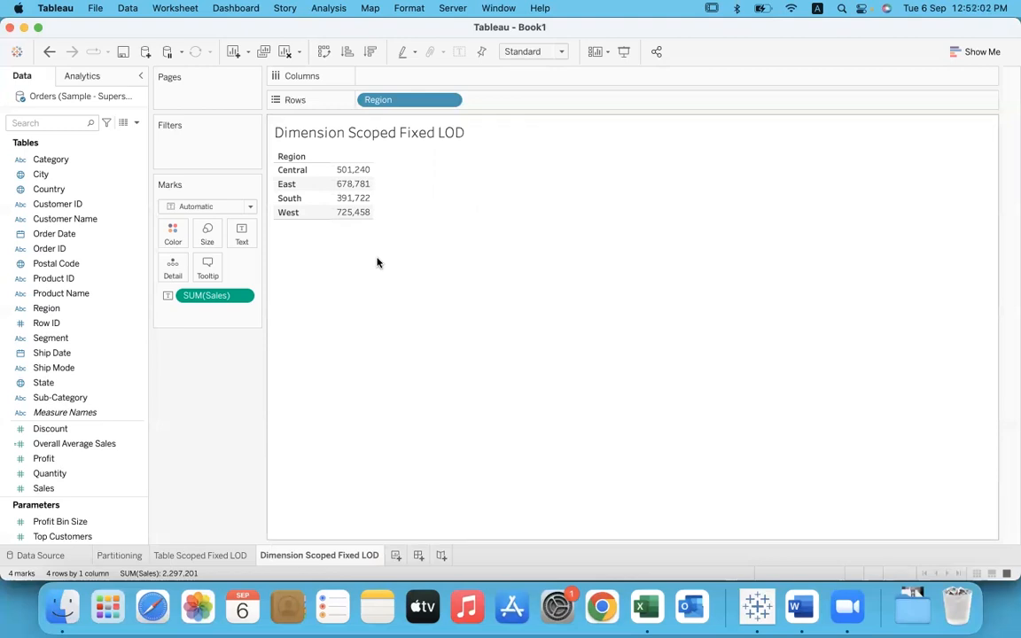
Step: Create a calculated field and name it Regional Sales with FIXED LOD
left_click(329, 8)
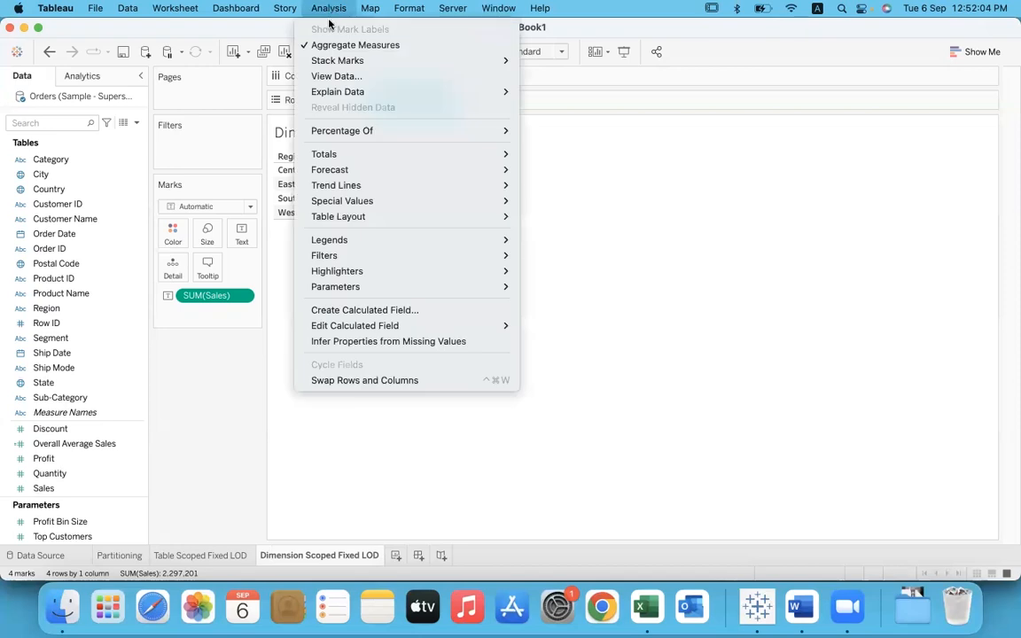
left_click(387, 309)
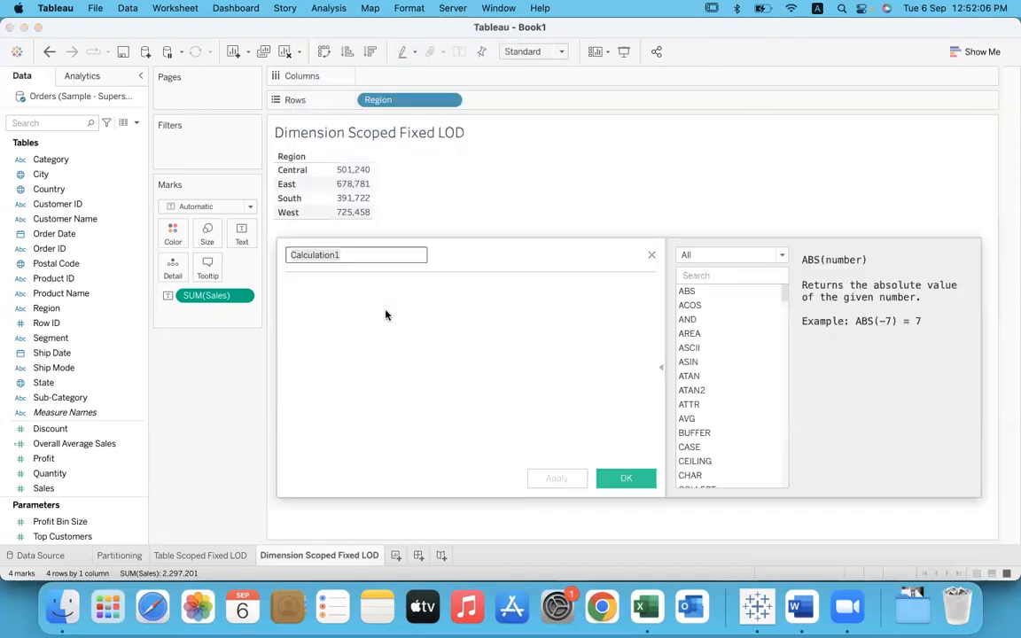
type("Reg")
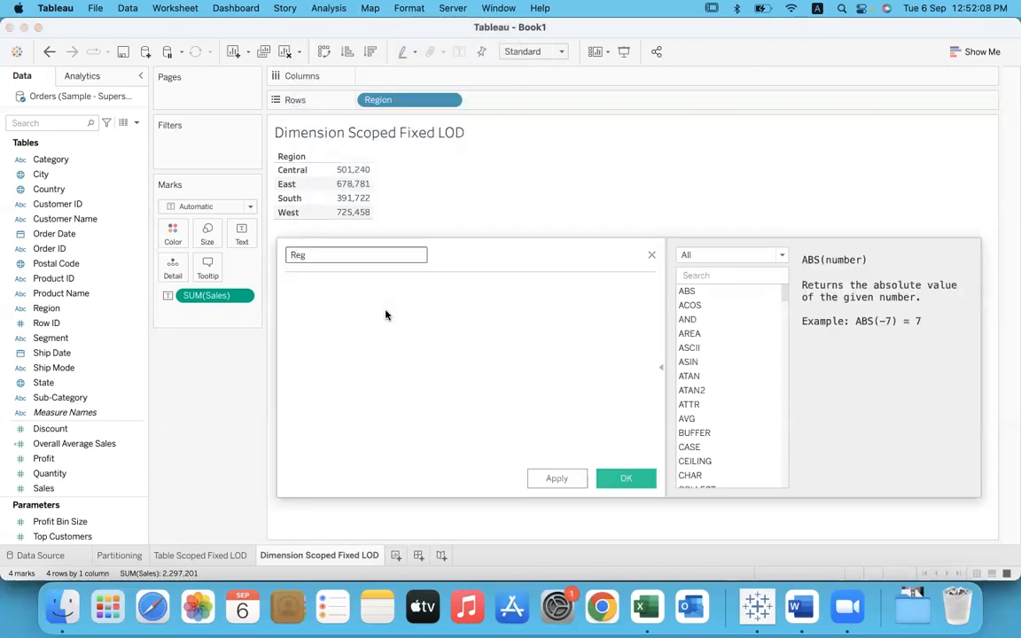
type("ional Sales with FIXED LOD")
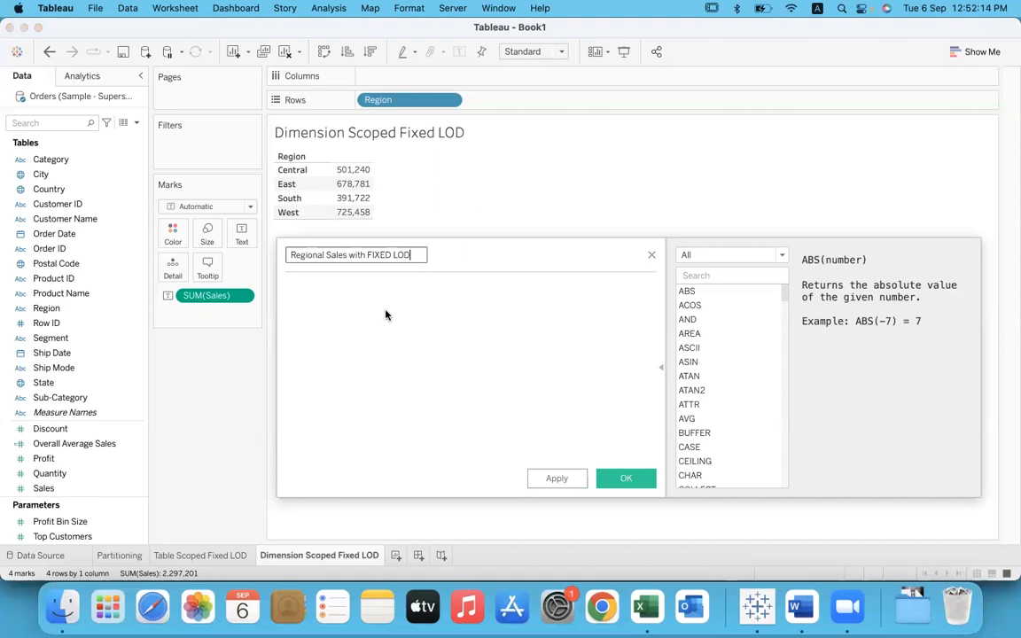
Step: Enter the formula {FIXED [Region] : SUM([Sales])} for the calculated field
left_click(332, 298)
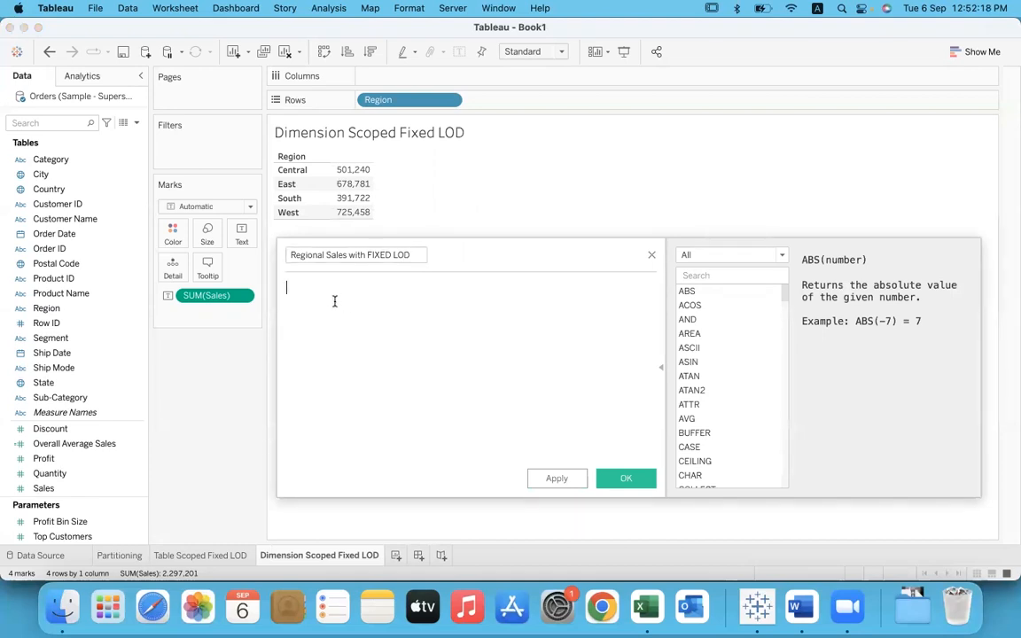
type("{}")
key("Left")
type("fix")
left_click(335, 303)
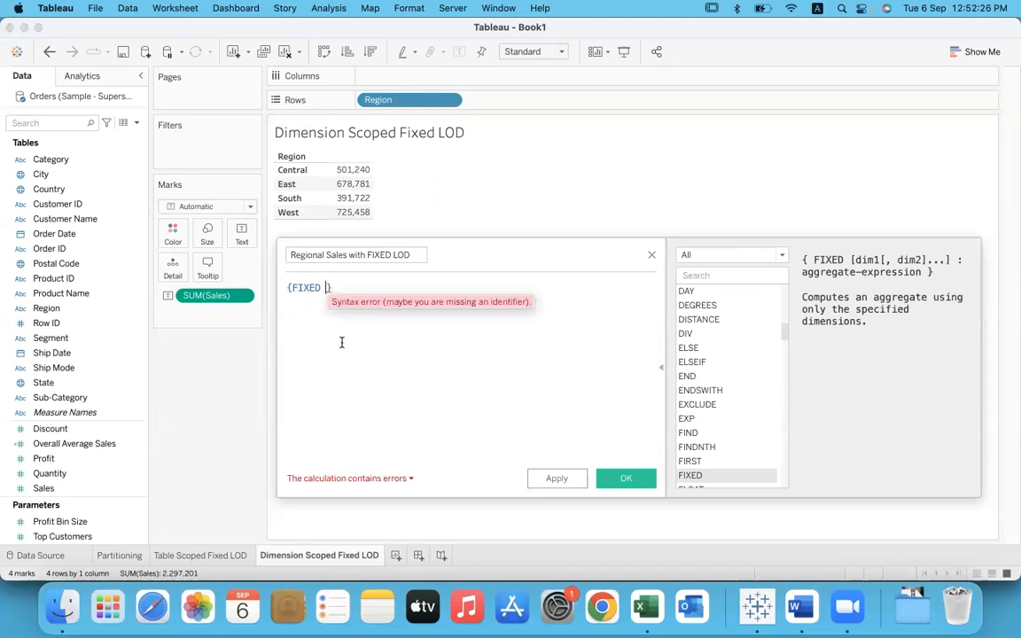
type("region")
key("Return")
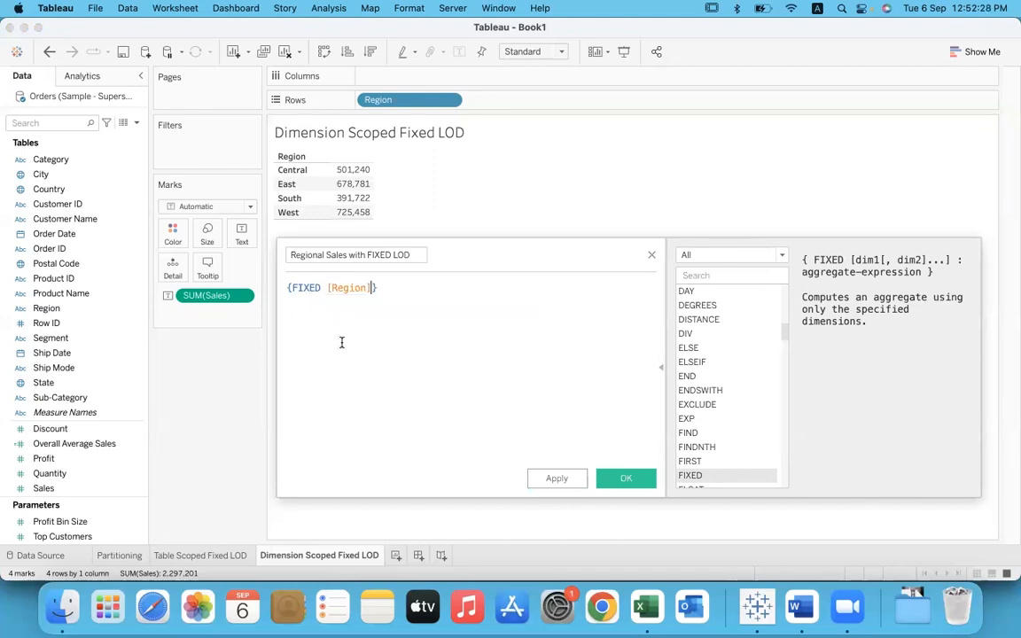
type(": su")
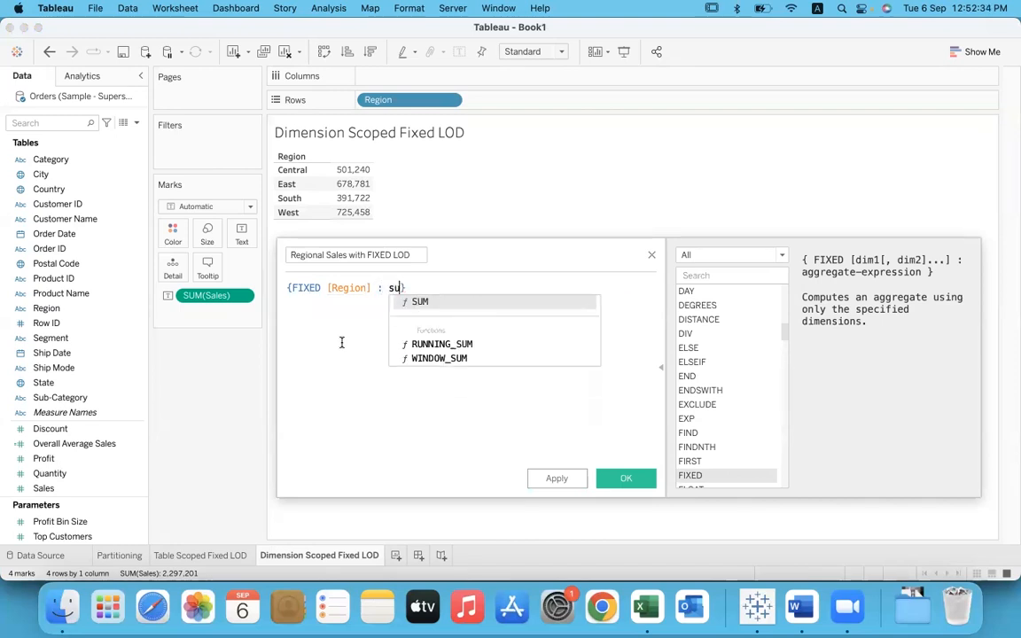
key("Return")
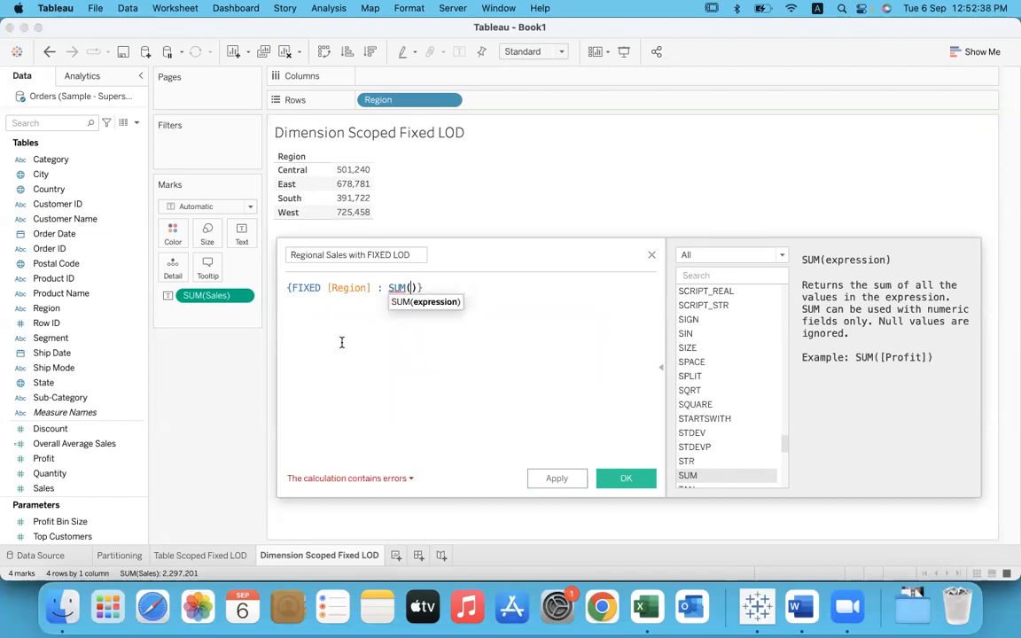
type("sale")
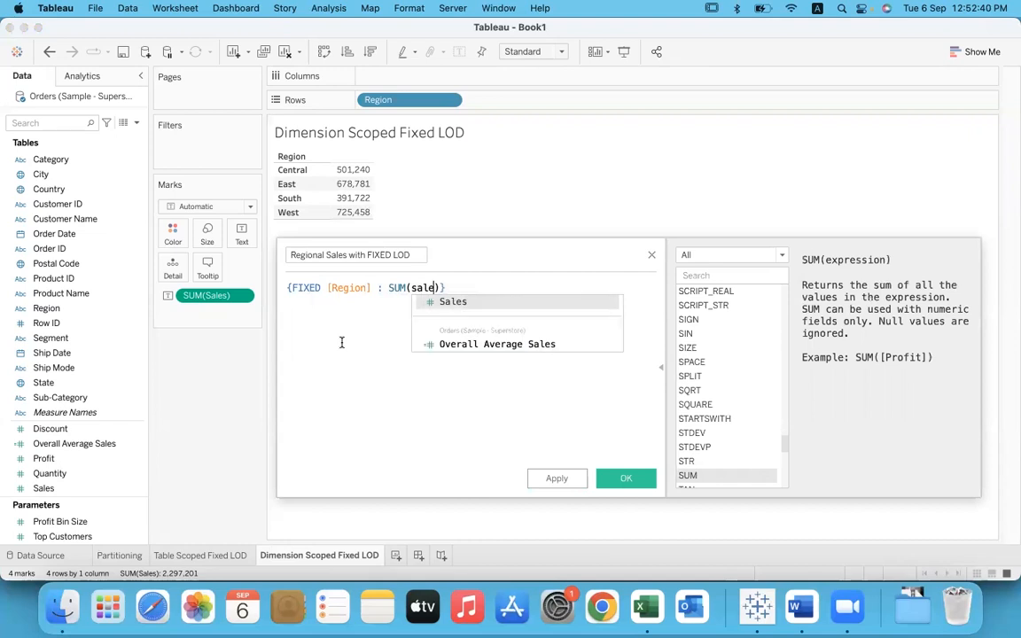
key("Return")
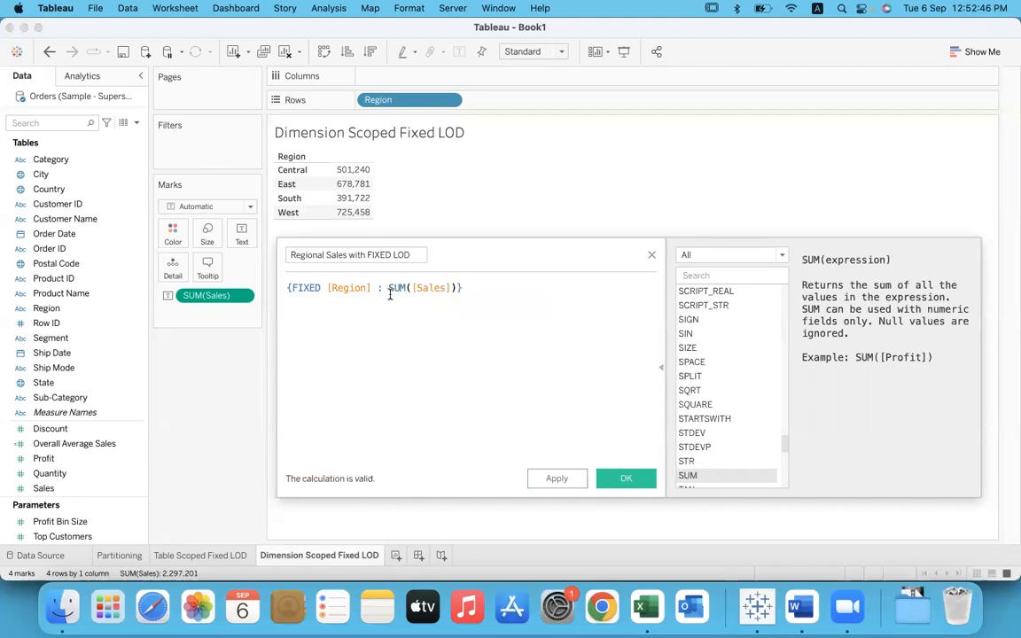
Step: Highlight the SUM([Sales]) and [Region] parts of the formula and the field name for review
left_click_drag(390, 290, 458, 284)
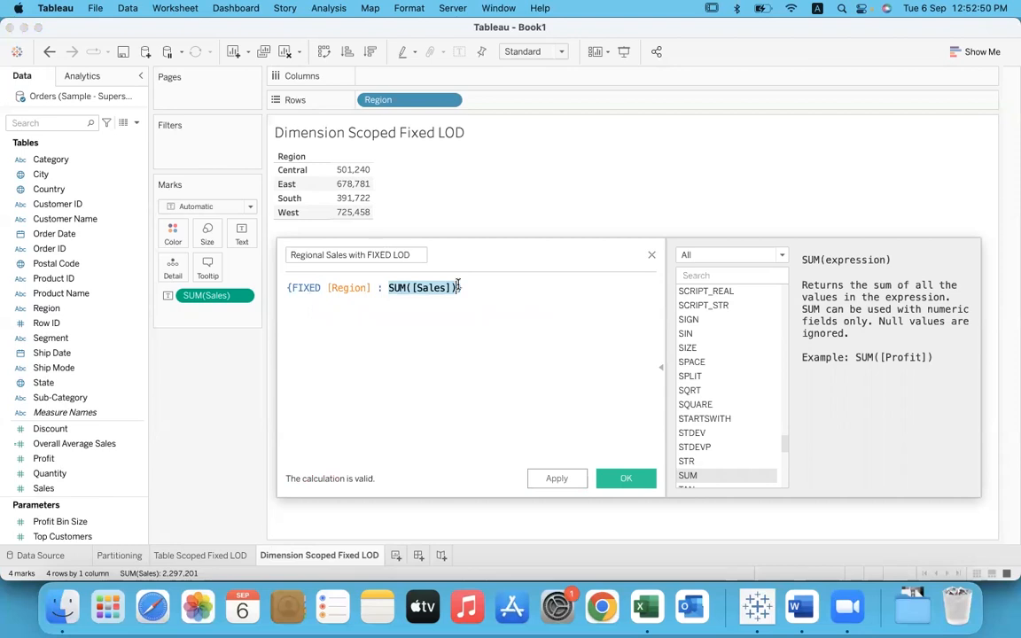
left_click_drag(377, 287, 321, 293)
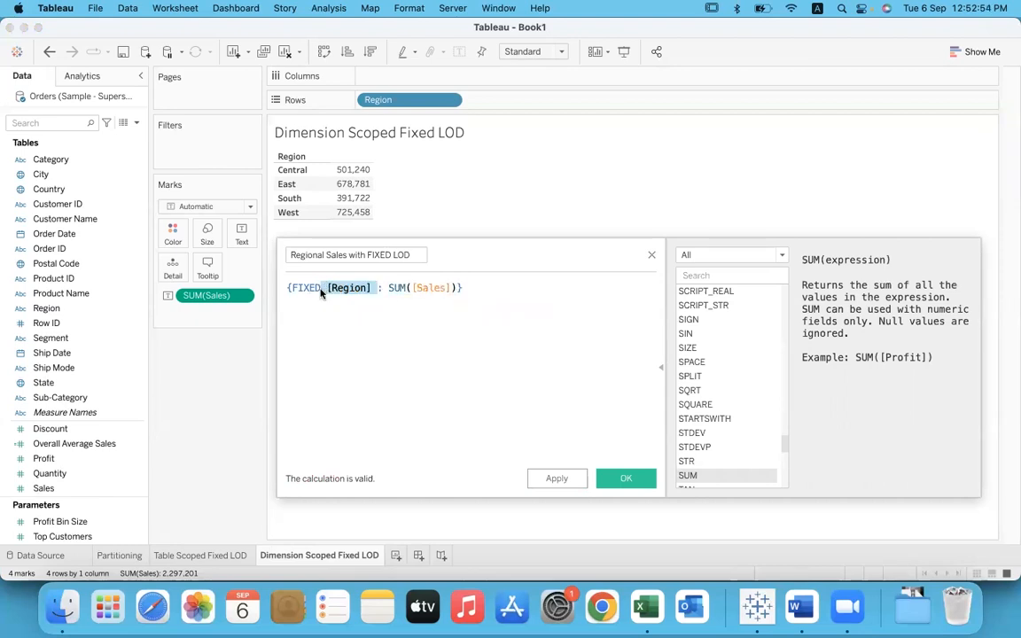
left_click(335, 317)
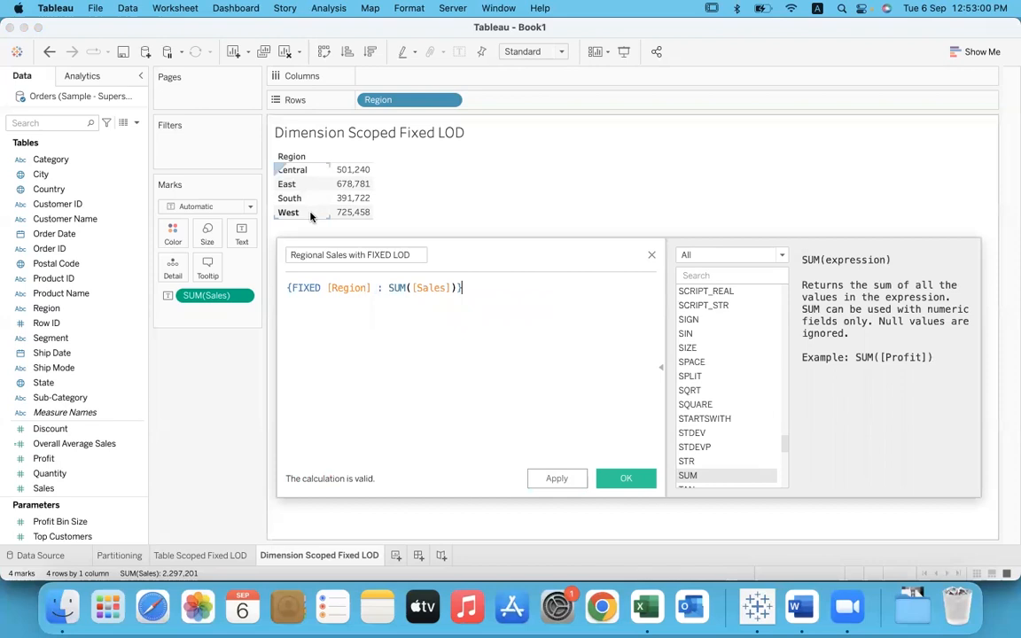
left_click_drag(388, 288, 457, 288)
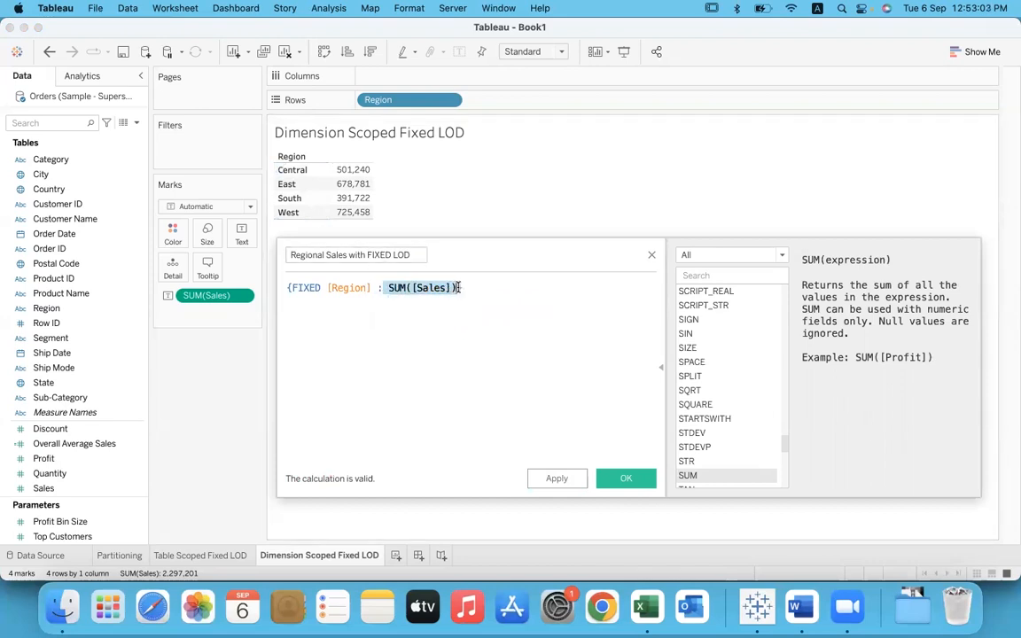
left_click(425, 323)
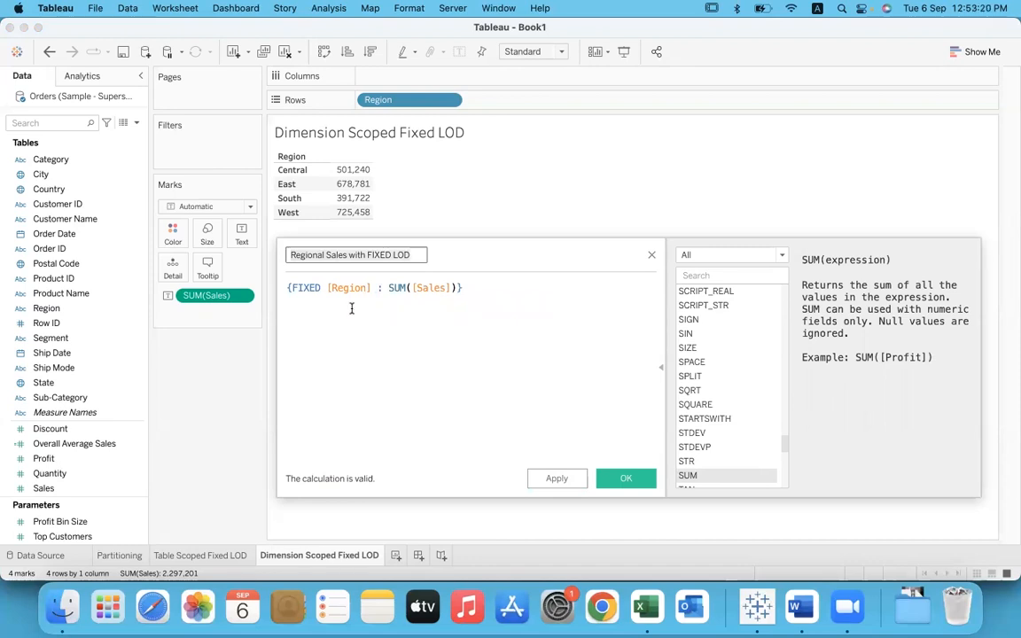
left_click(415, 254)
left_click_drag(416, 254, 280, 253)
left_click(512, 328)
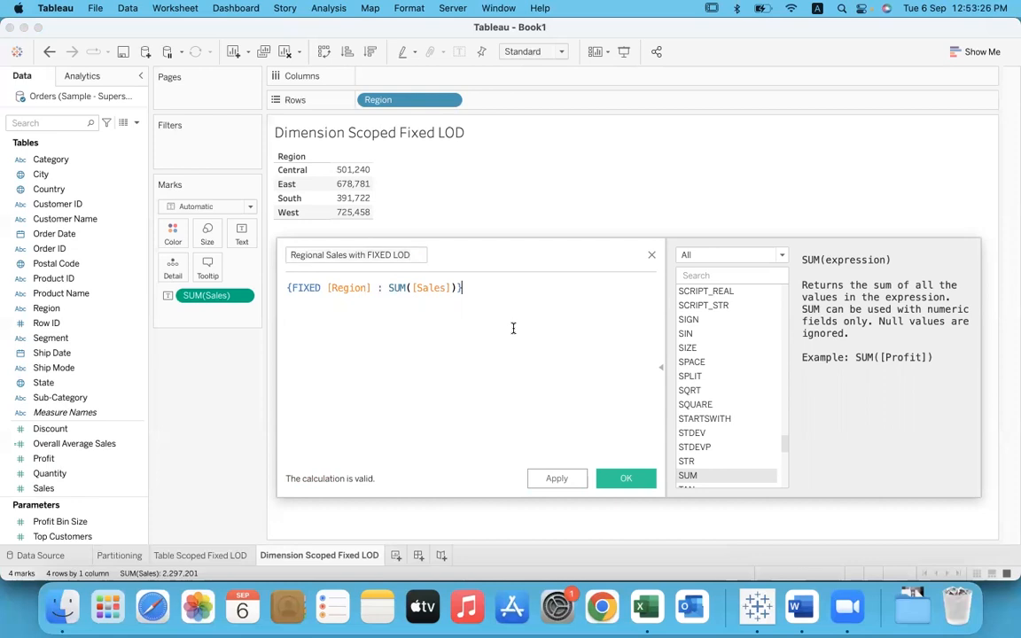
Step: Save the calculated field, add Regional Sales with FIXED LOD to the table, and compare it with Sales per region
left_click(626, 478)
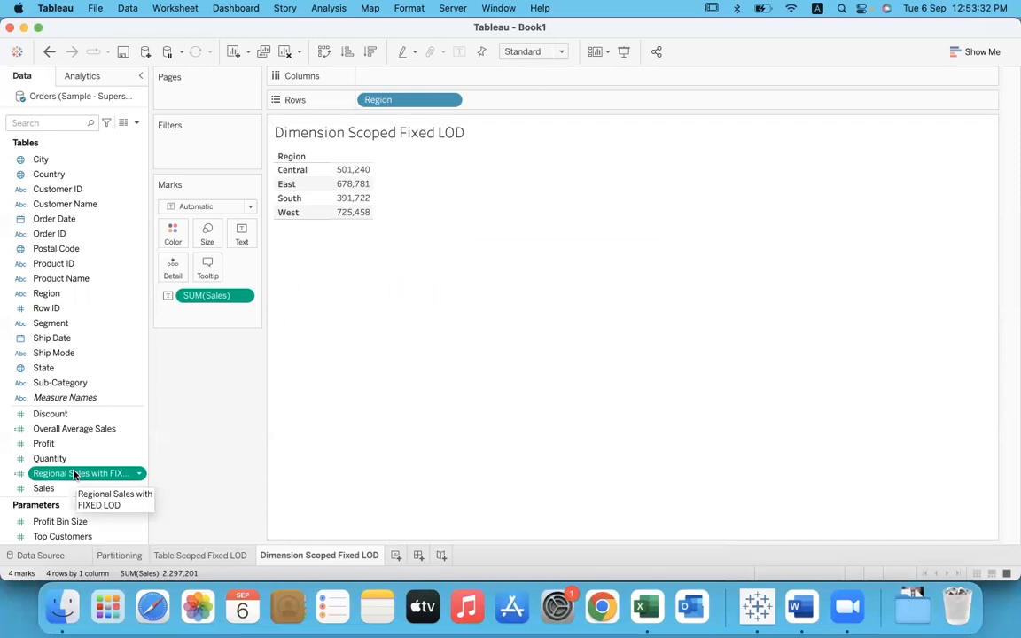
left_click_drag(75, 475, 351, 194)
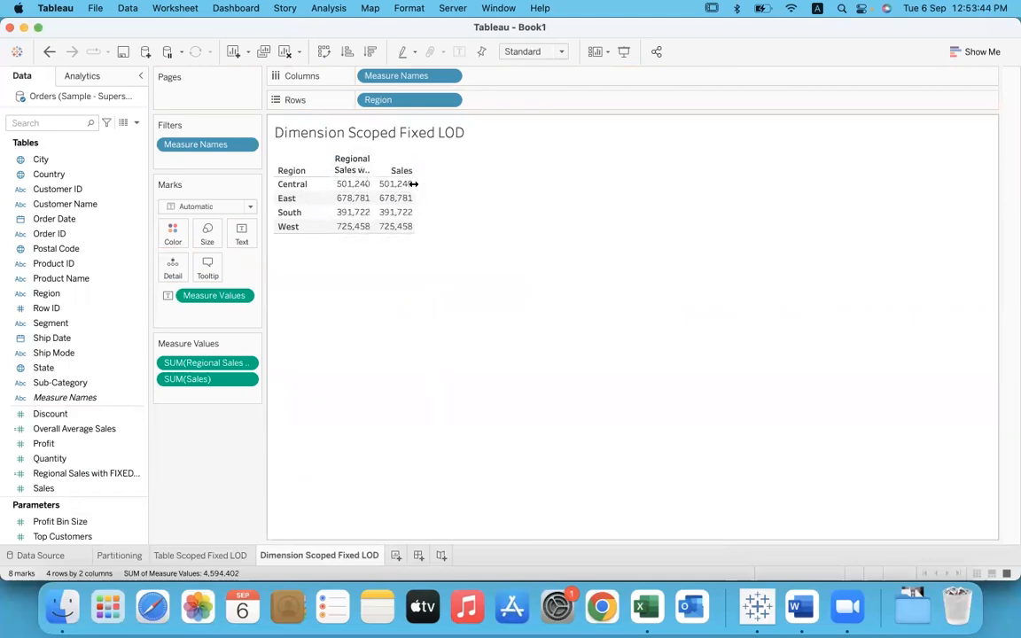
mouse_move(411, 230)
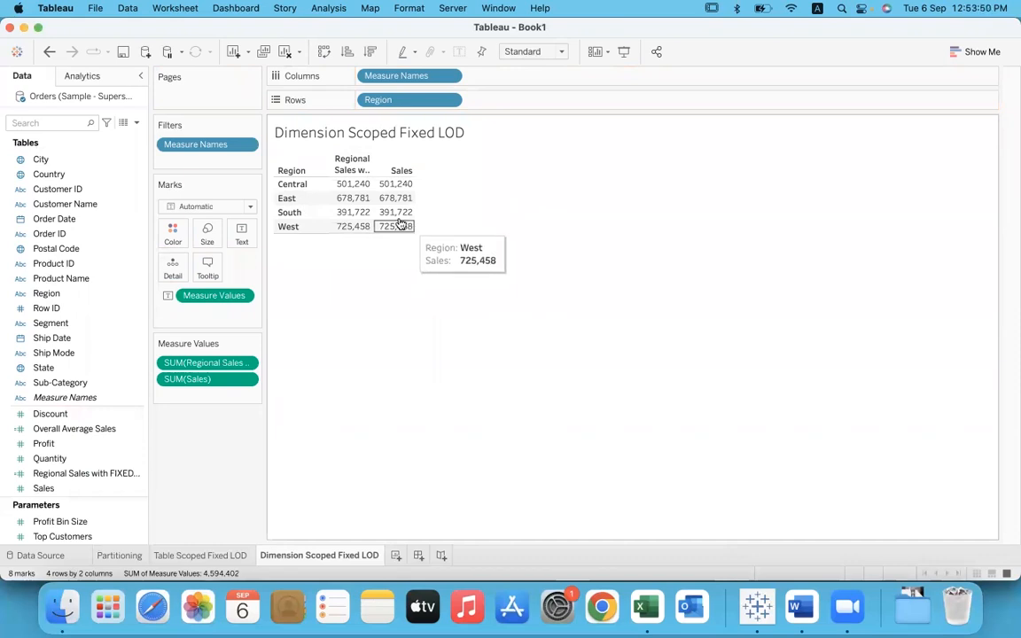
mouse_move(362, 190)
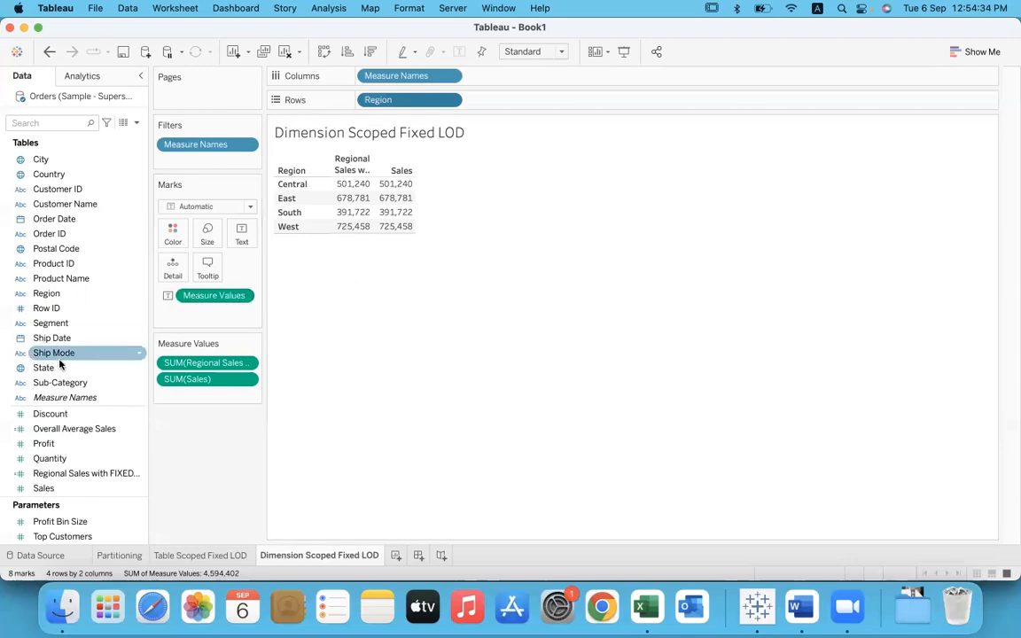
Step: Add State after Region on the rows and compare the Illinois Sales value with its fixed regional sales
left_click_drag(49, 372, 497, 107)
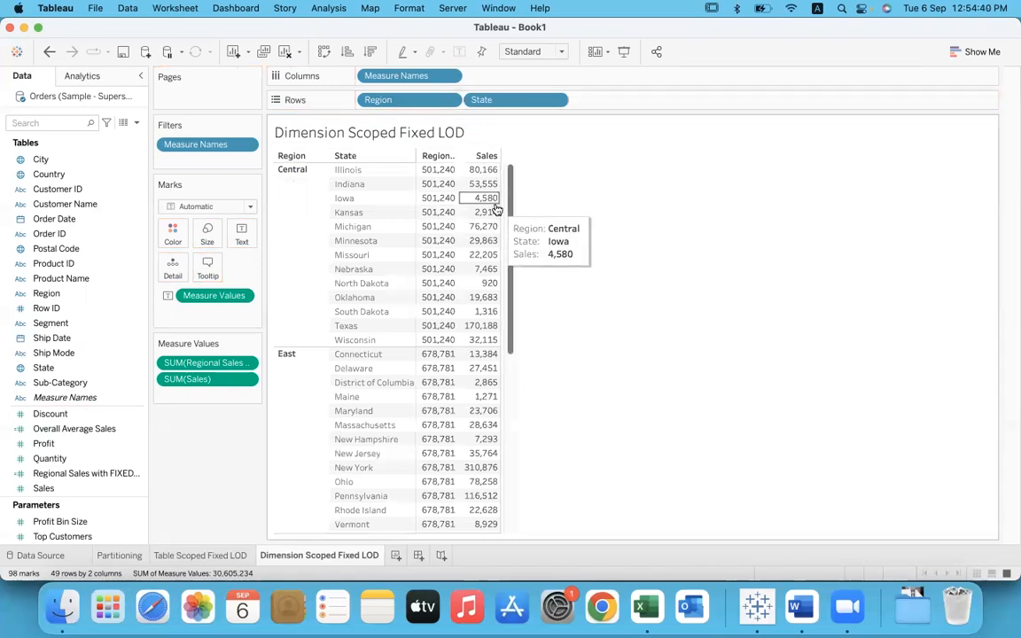
left_click(490, 174)
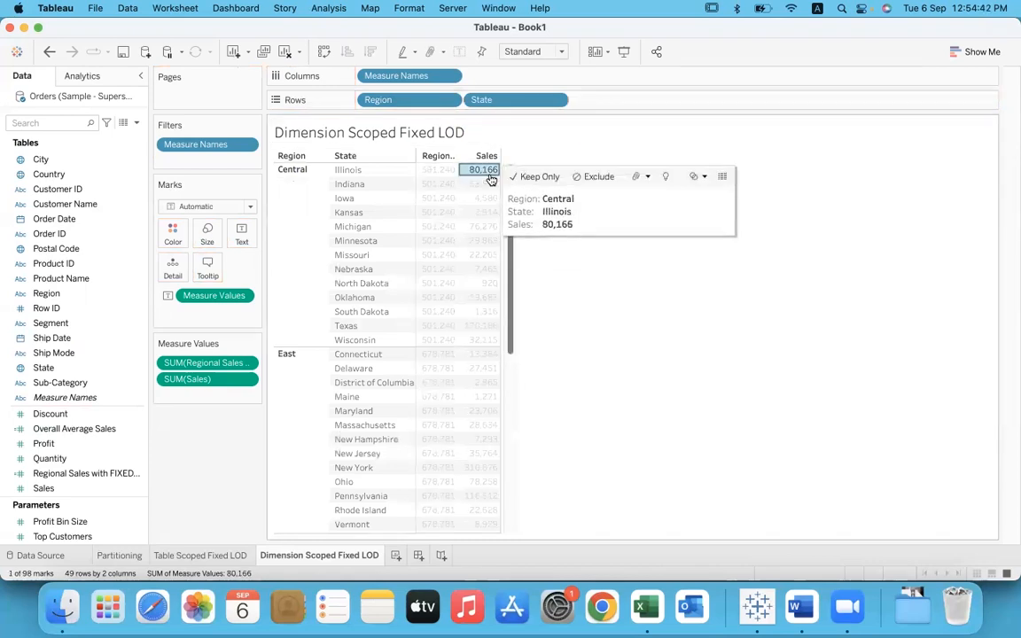
left_click(350, 171)
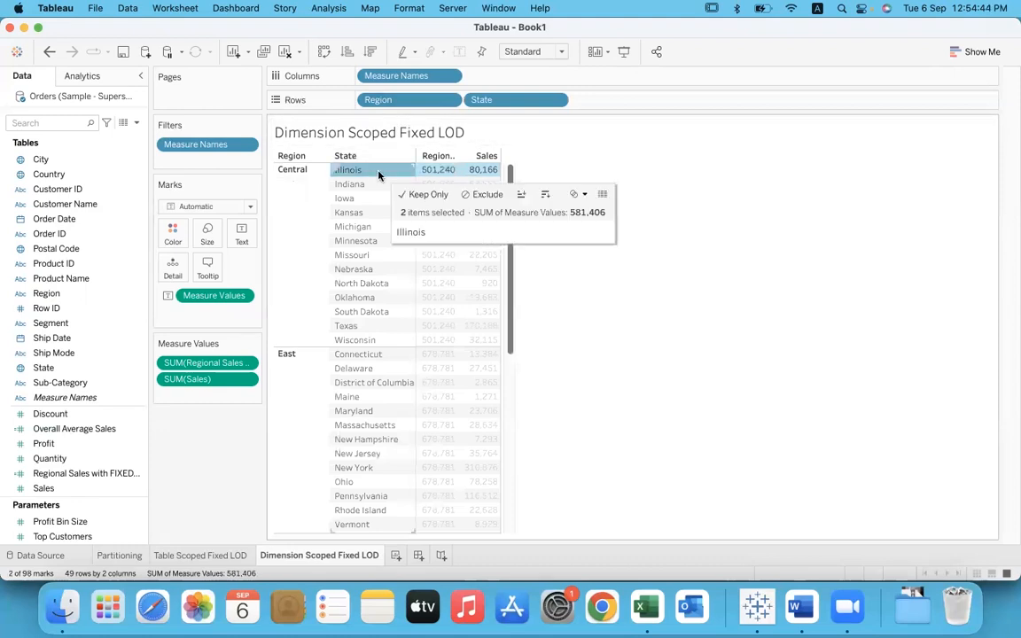
left_click(302, 202)
left_click(618, 268)
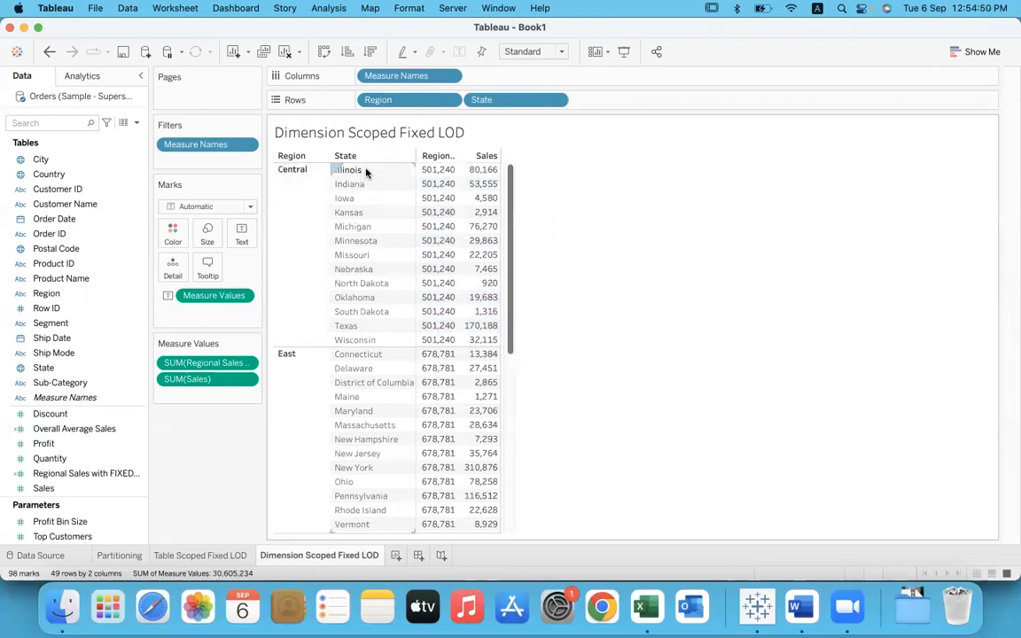
mouse_move(483, 173)
mouse_move(499, 192)
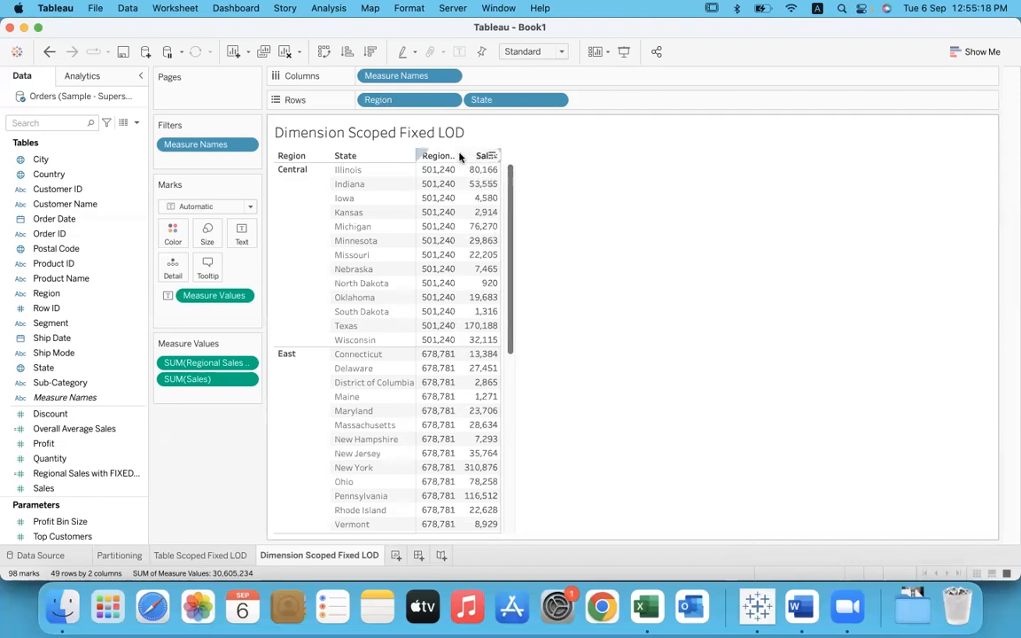
Step: Widen the table's measure columns to show more of their headers, and add City after State on the rows
left_click_drag(460, 157, 540, 156)
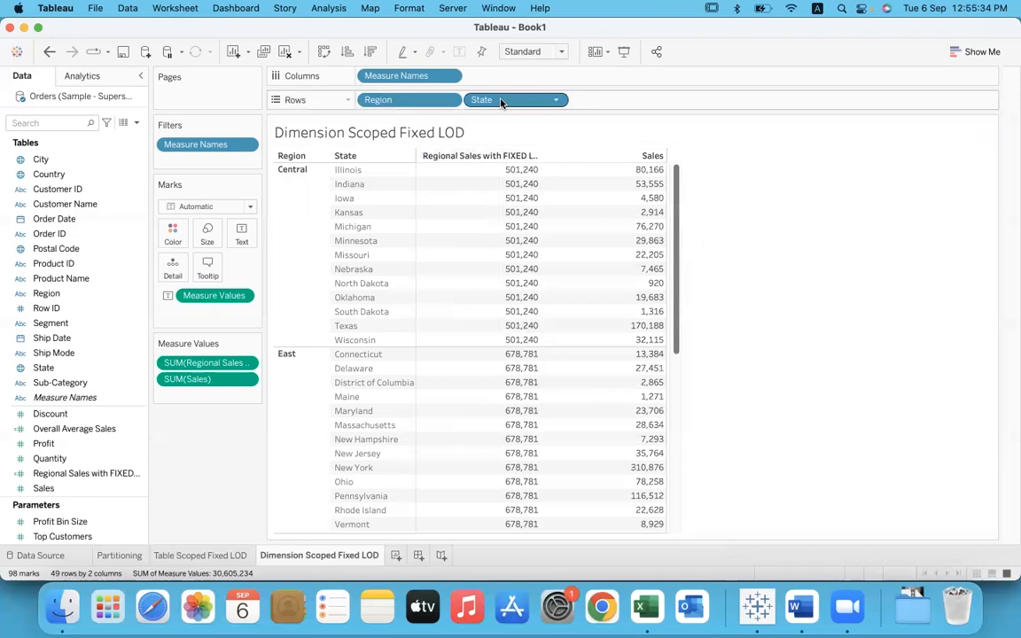
left_click_drag(80, 165, 643, 104)
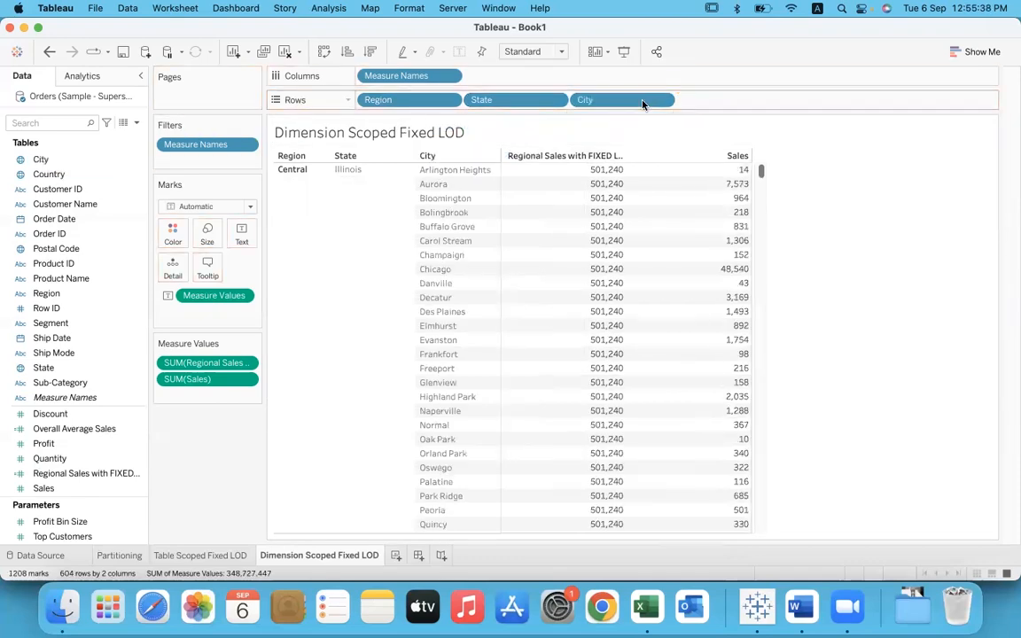
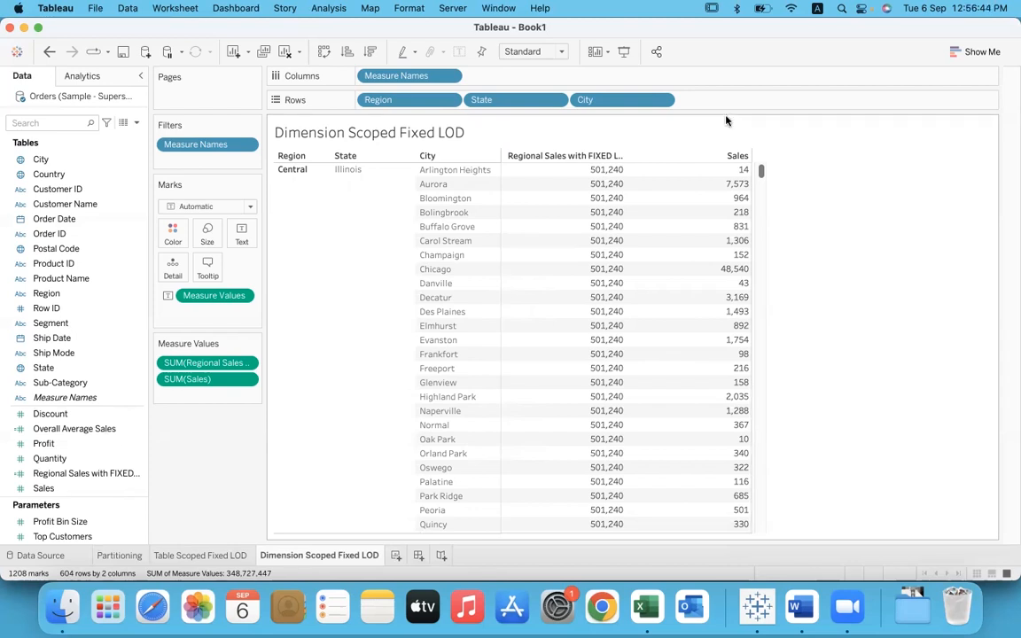
Step: Remove City from the rows of the Dimension Scoped Fixed LOD sheet and add a new worksheet
left_click_drag(631, 100, 765, 196)
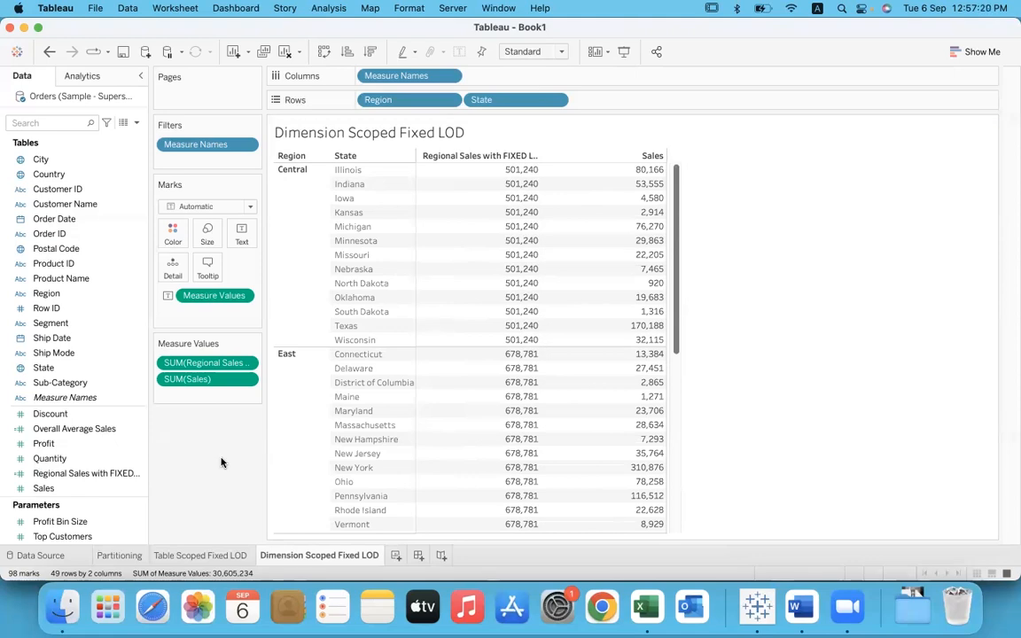
left_click(396, 556)
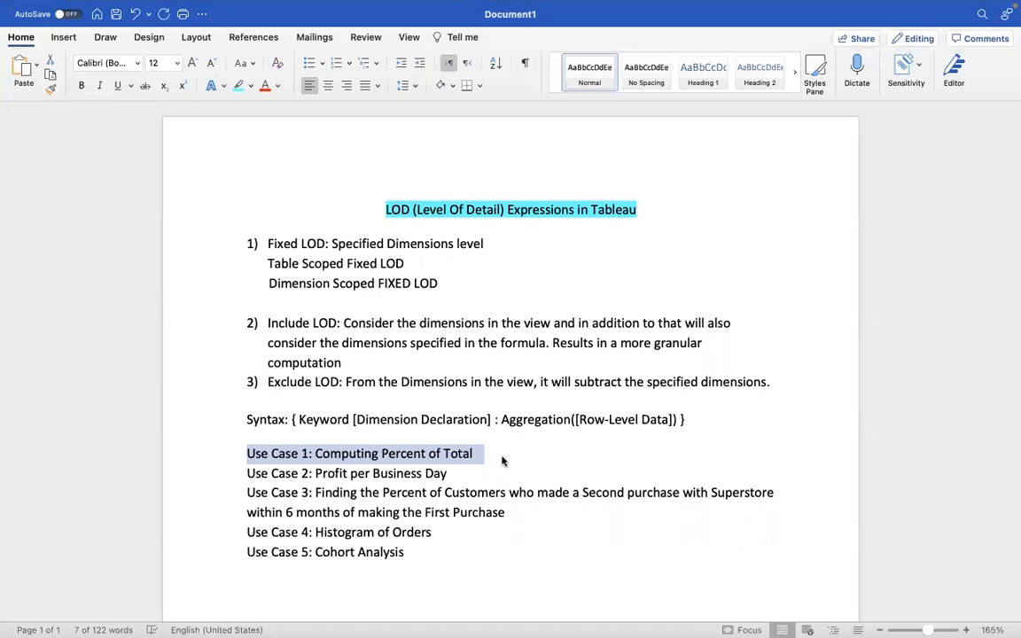
Step: Return from the Word notes to Tableau and build a table of Profit by Category on the Use Case 1 sheet
left_click(496, 454)
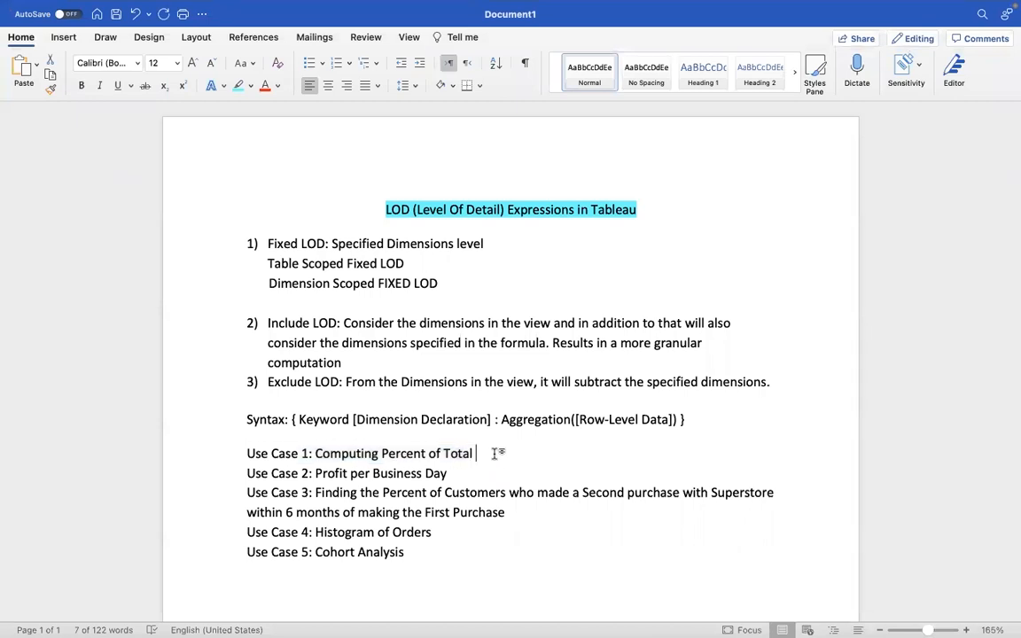
key("super+Tab")
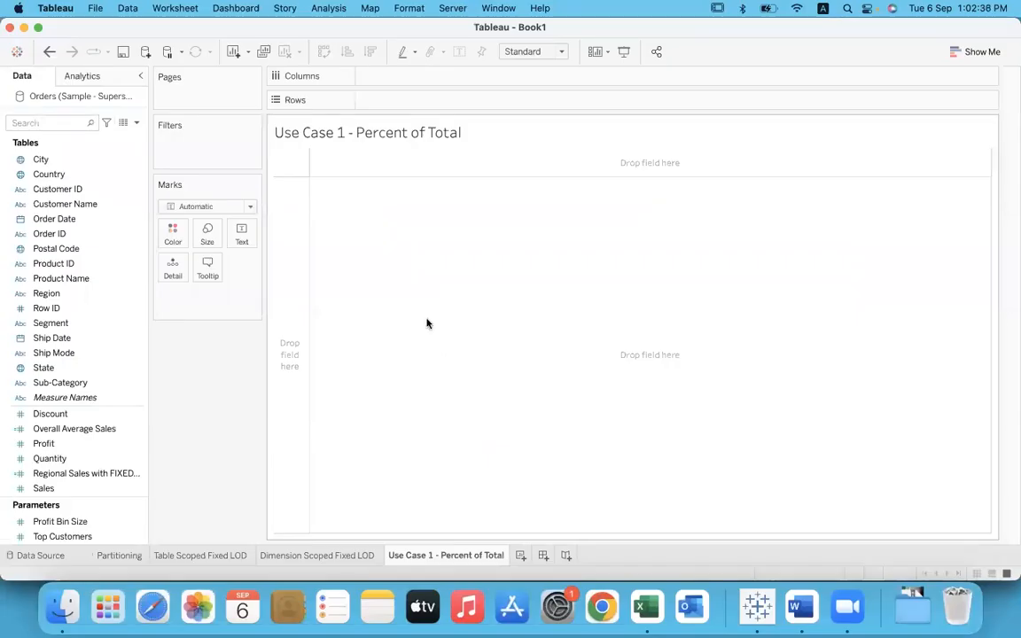
left_click(78, 294)
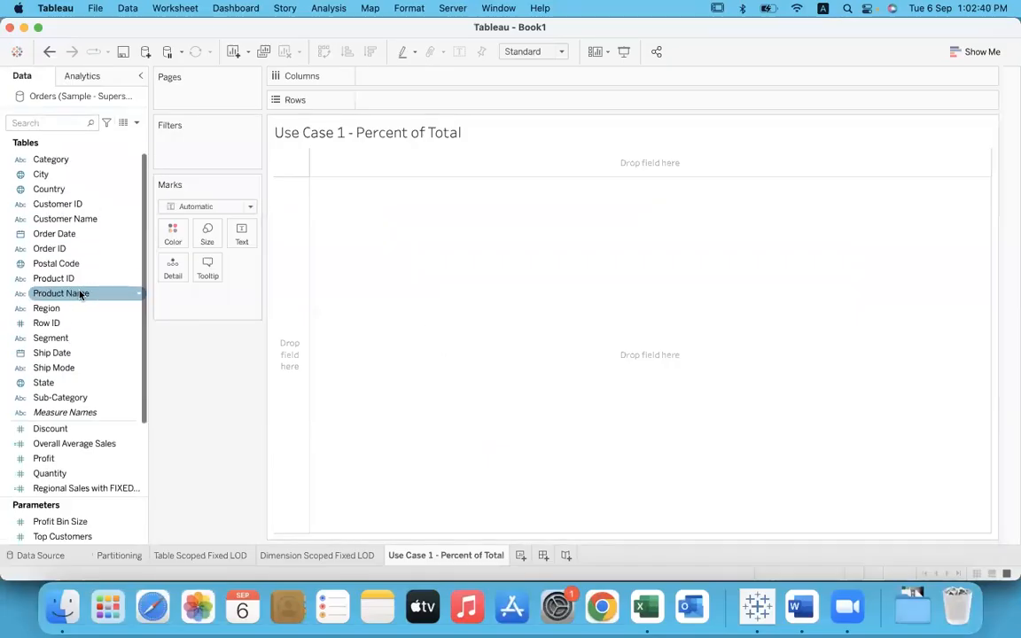
left_click_drag(61, 160, 391, 100)
left_click(77, 462)
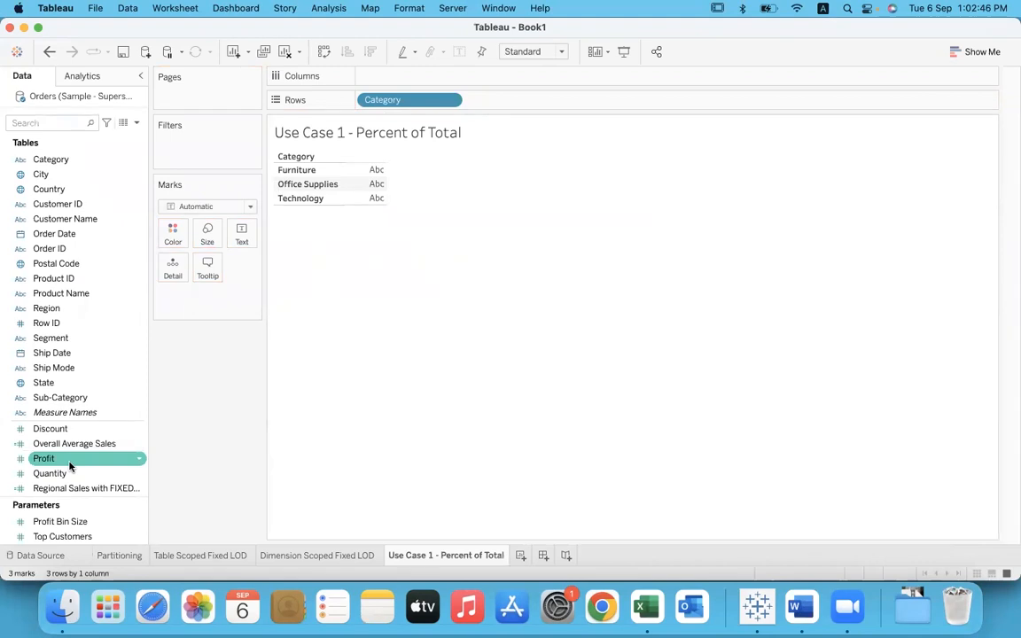
left_click_drag(70, 467, 242, 242)
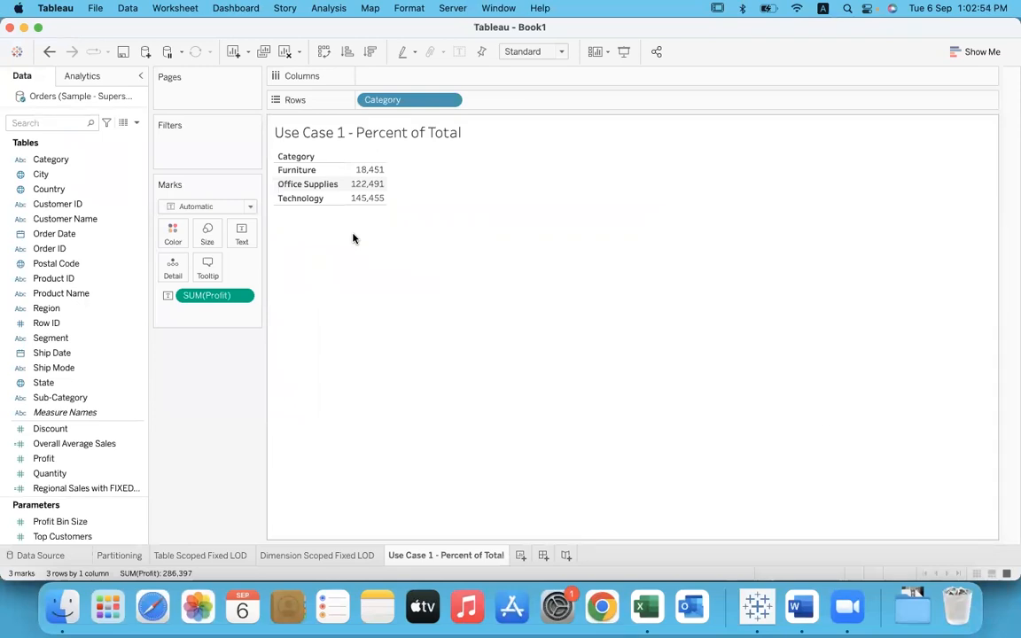
Step: Apply the Percent of Total quick table calculation to SUM(Profit) and review the percentages per category
left_click(242, 295)
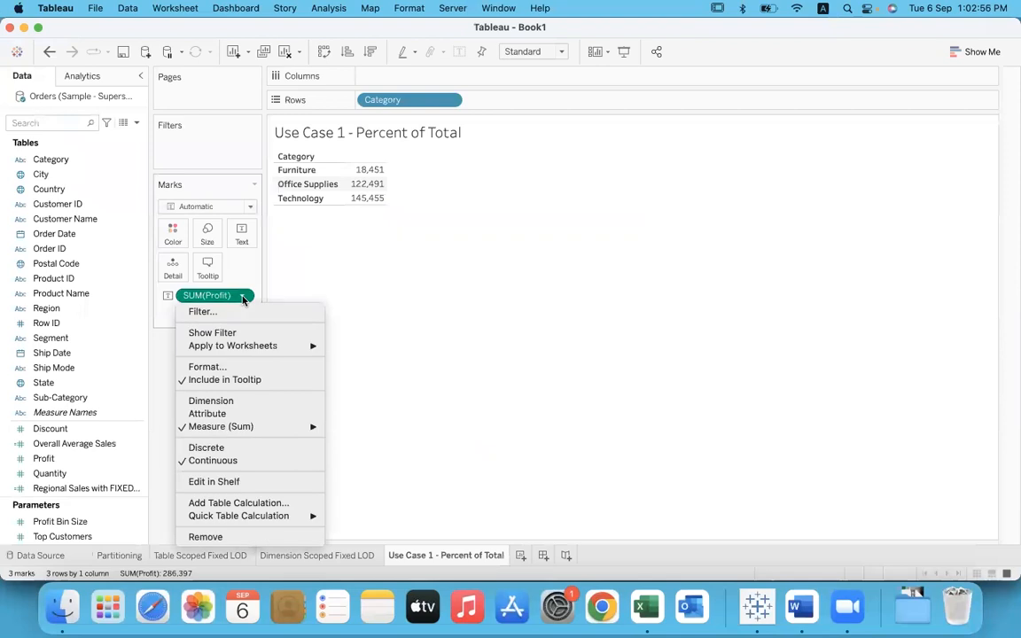
mouse_move(266, 516)
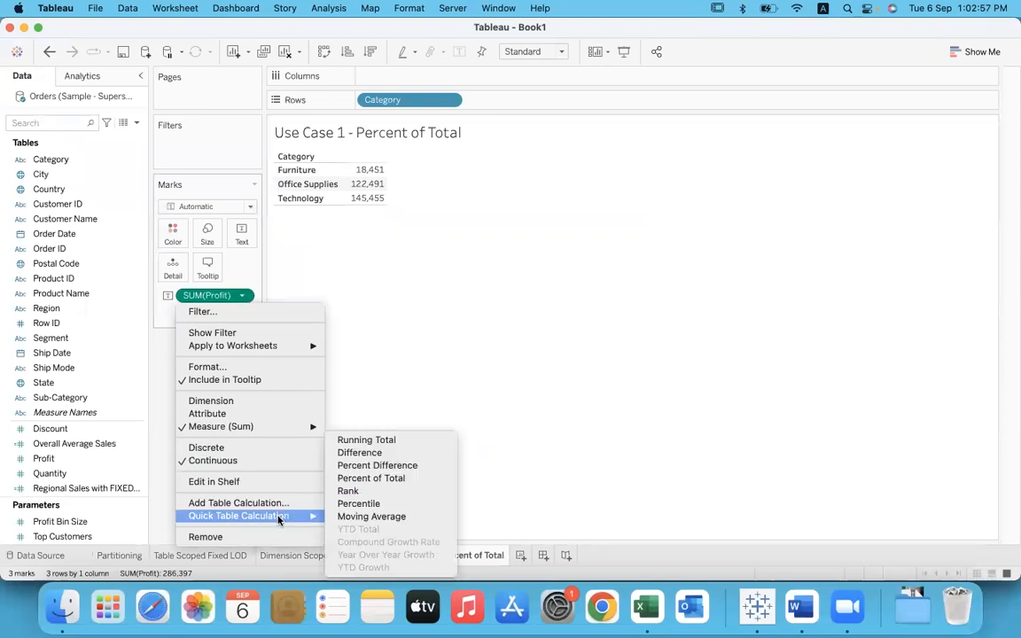
left_click(442, 479)
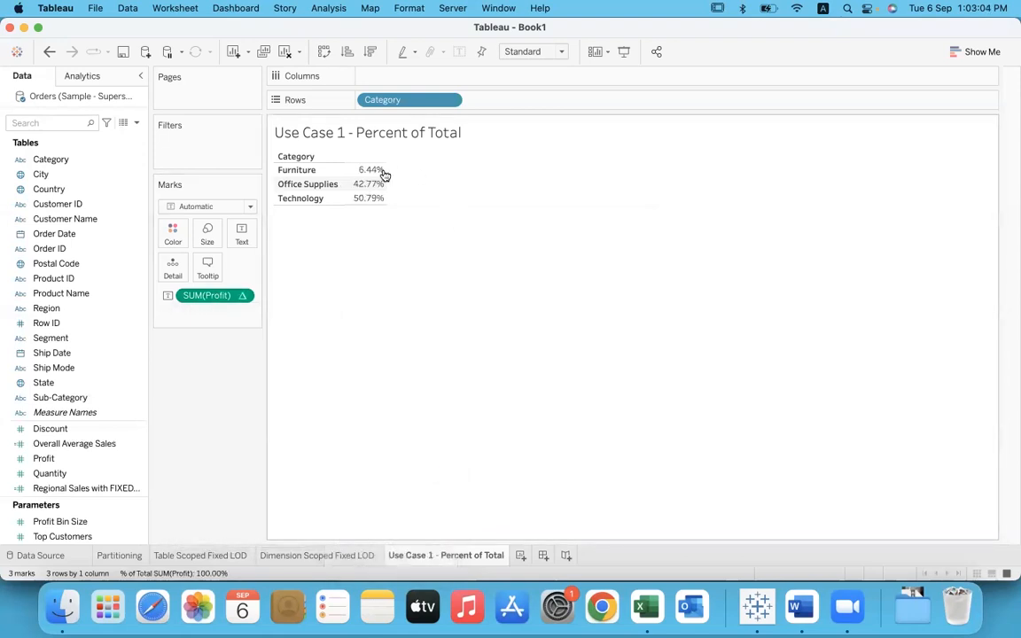
mouse_move(384, 189)
mouse_move(354, 205)
Step: Show an interactive filter for the Category dimension
left_click(450, 99)
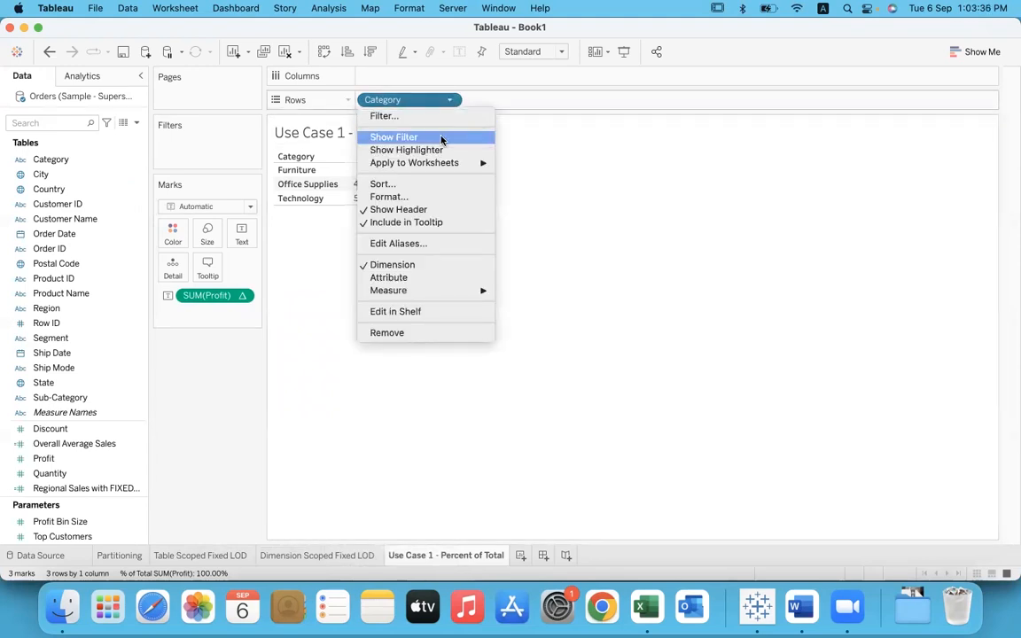
left_click(441, 139)
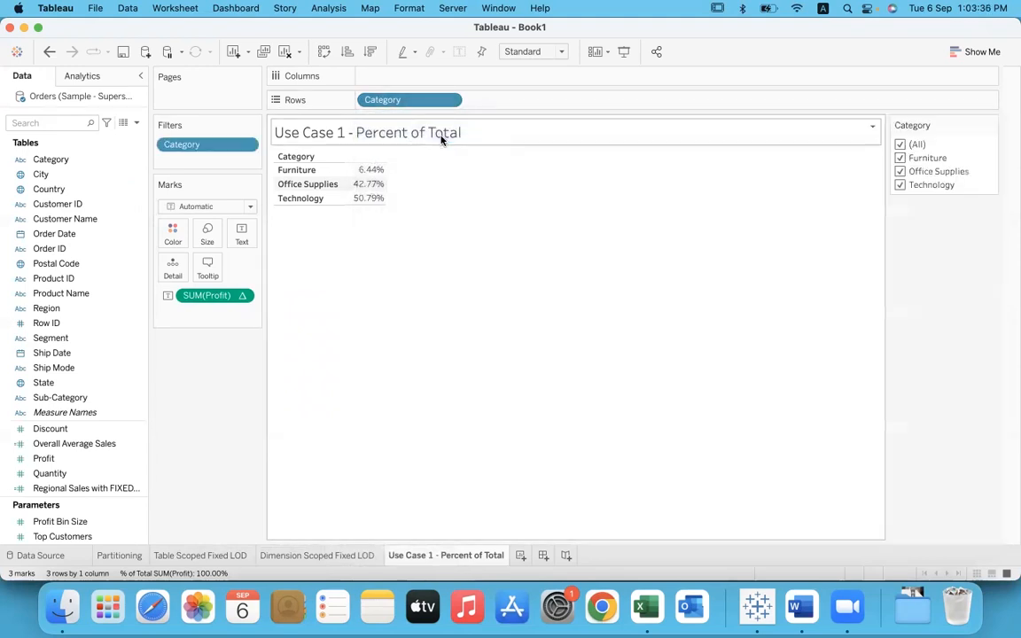
Step: Exclude Office Supplies and Technology one after the other, checking the percentages, and include both categories again
left_click(900, 172)
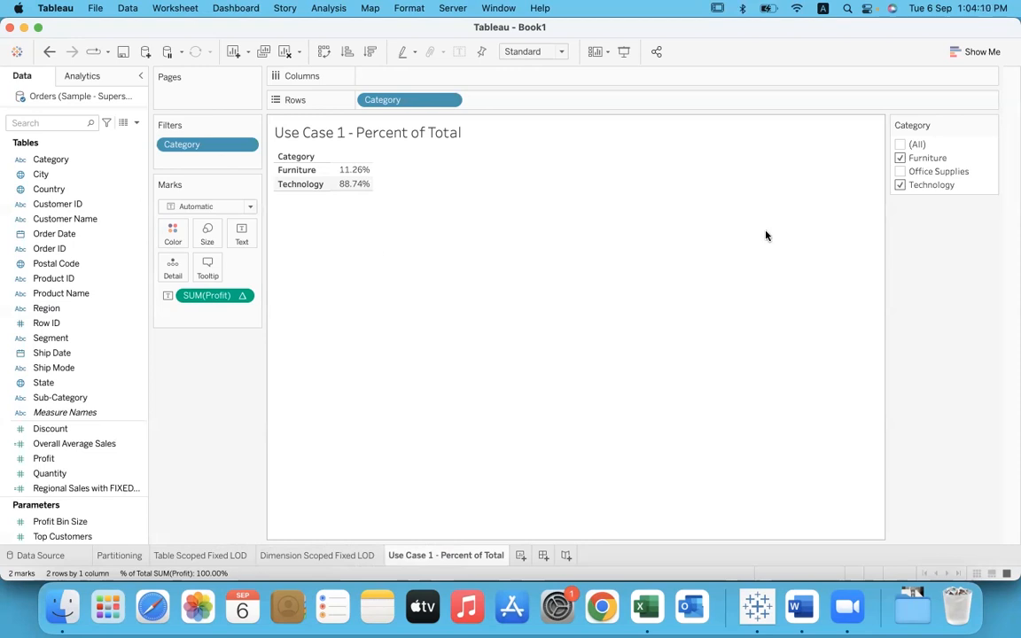
mouse_move(368, 194)
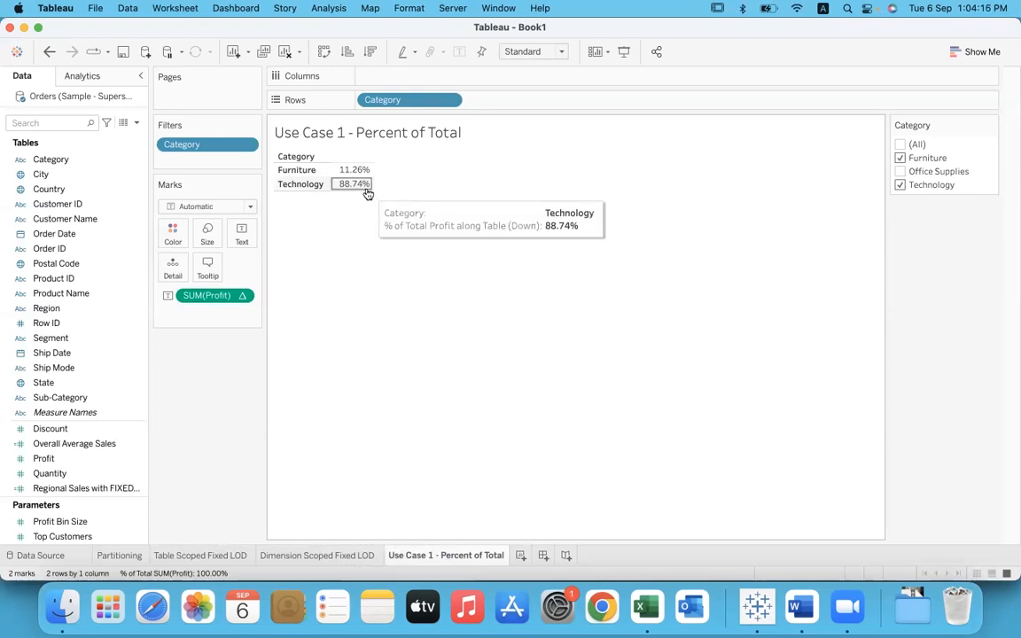
mouse_move(362, 174)
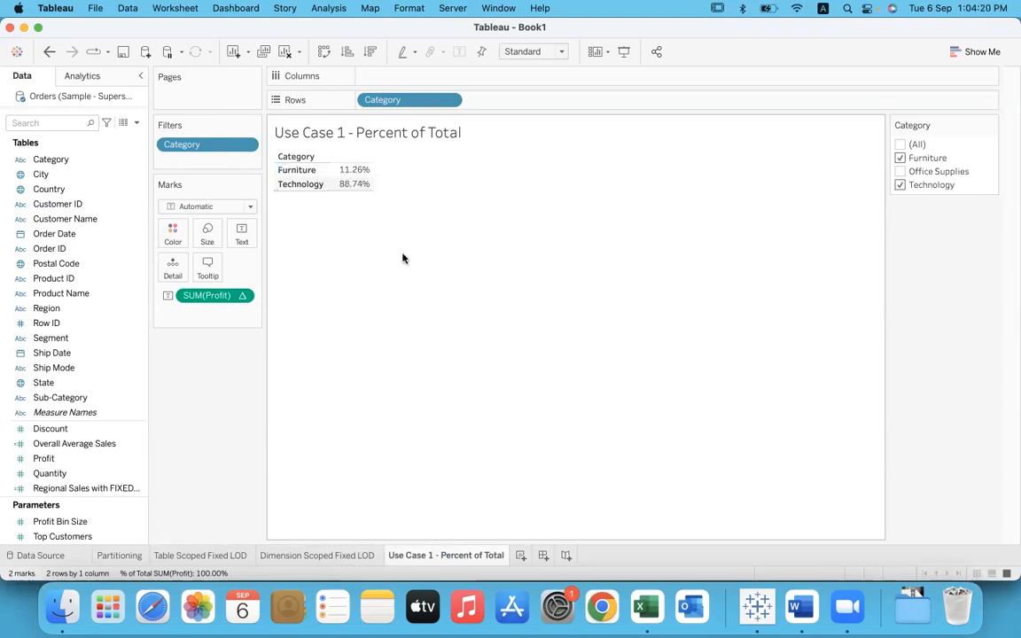
left_click(899, 186)
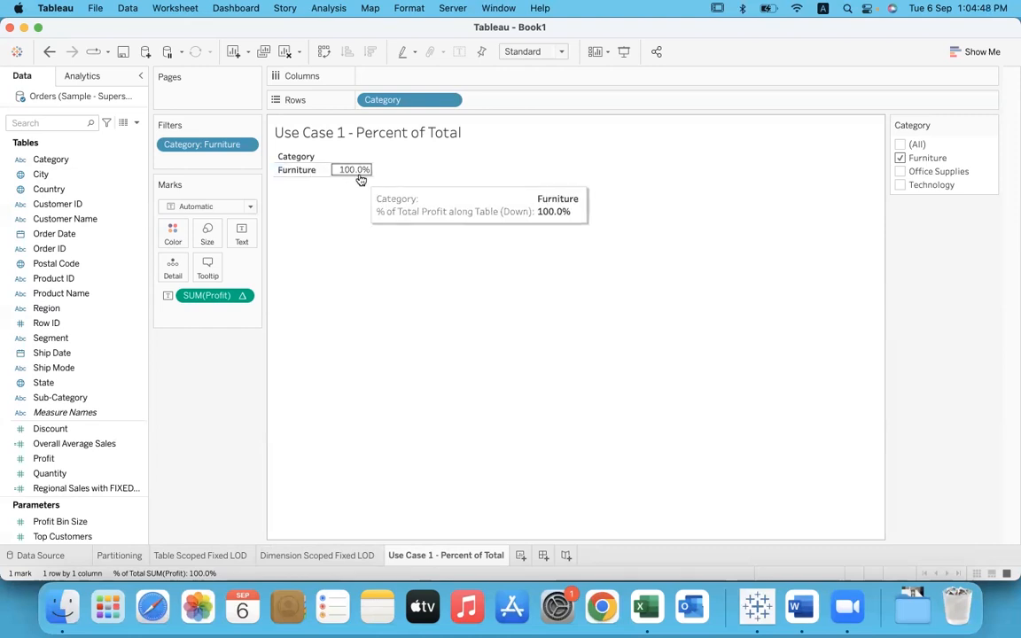
left_click(901, 173)
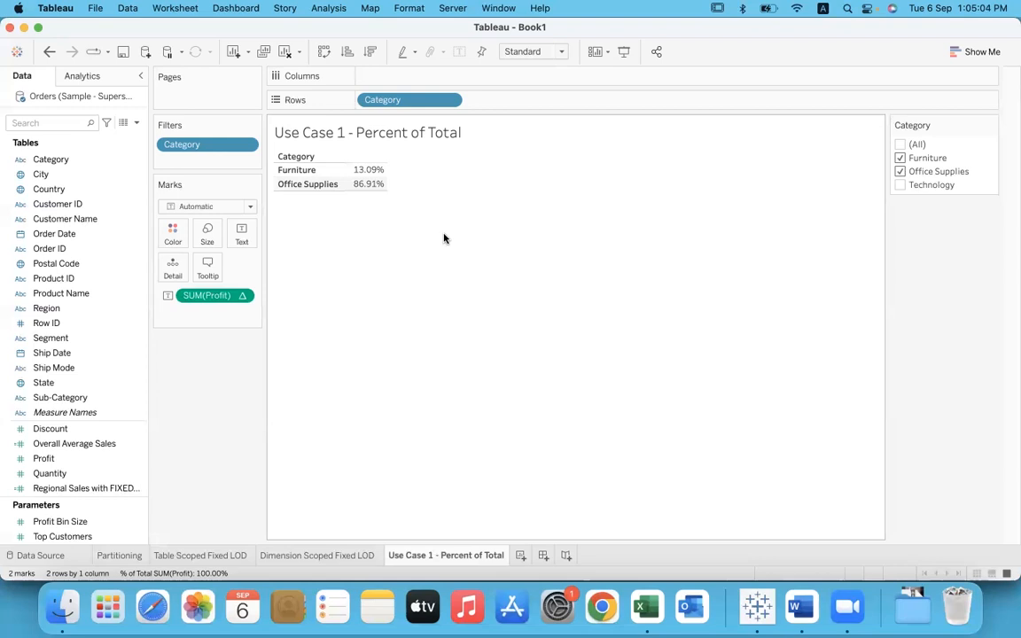
left_click(899, 186)
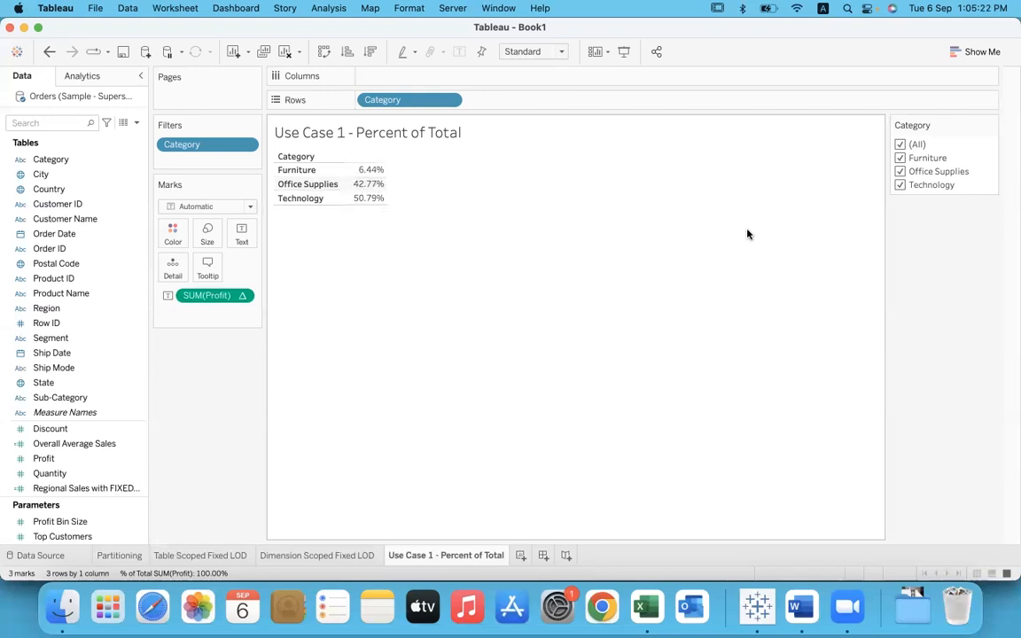
Step: Exclude Furniture from the Category filter to check the percentages, and restore all categories
left_click(900, 158)
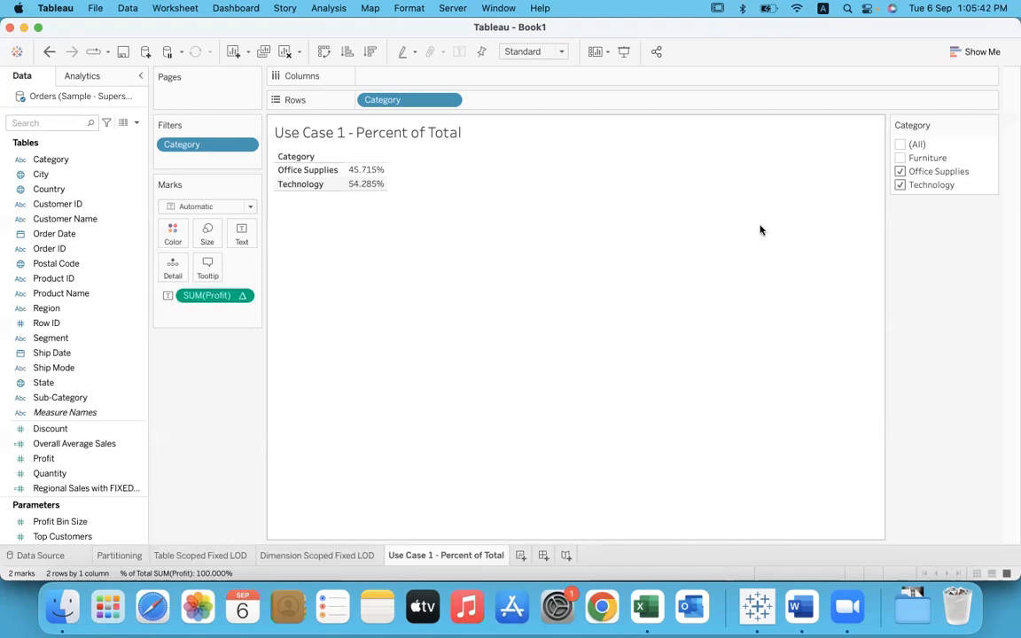
left_click(899, 146)
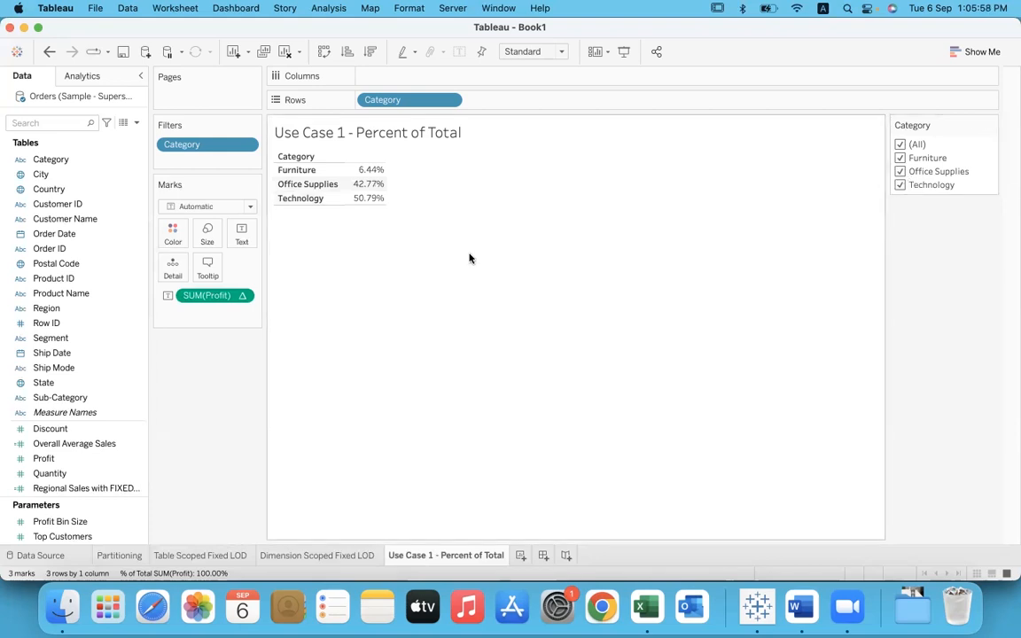
Step: Switch to the Word notes and highlight the Table Scoped and Dimension Scoped Fixed LOD lines for review
mouse_move(383, 188)
left_click(801, 608)
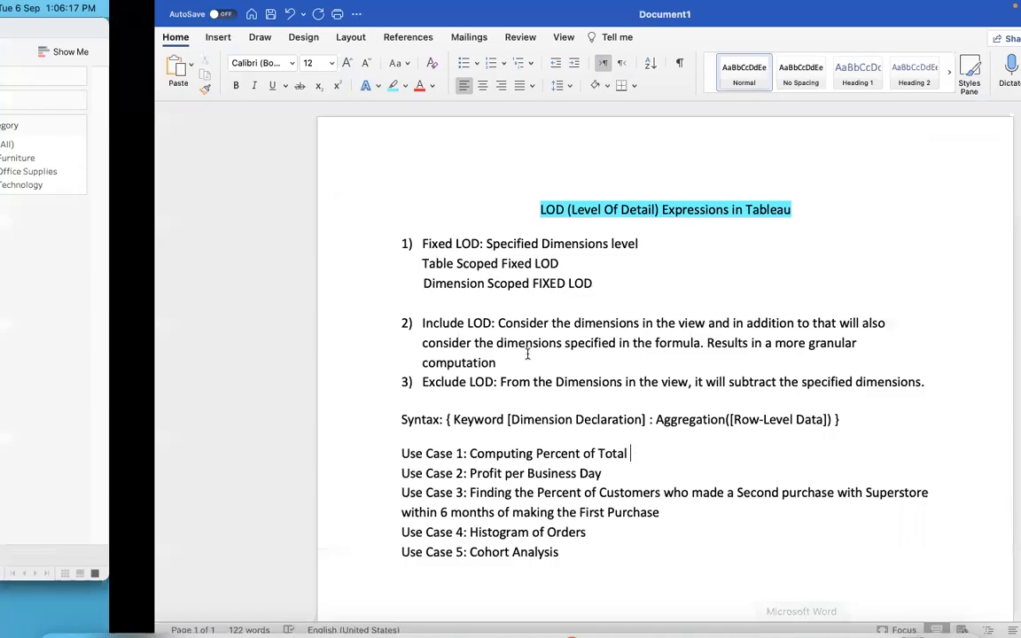
left_click_drag(410, 263, 268, 263)
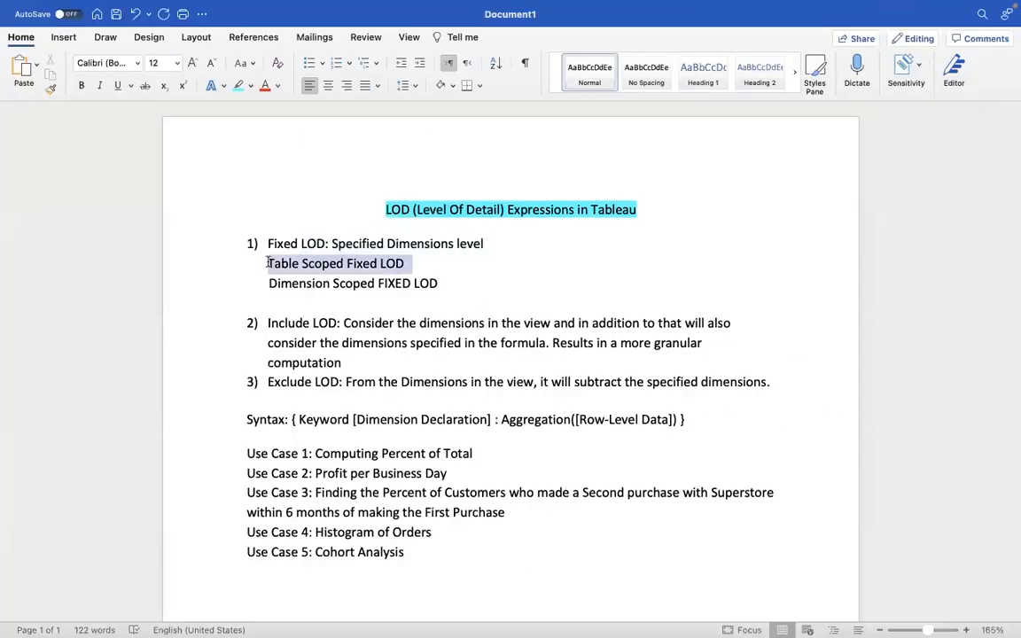
left_click_drag(444, 284, 246, 288)
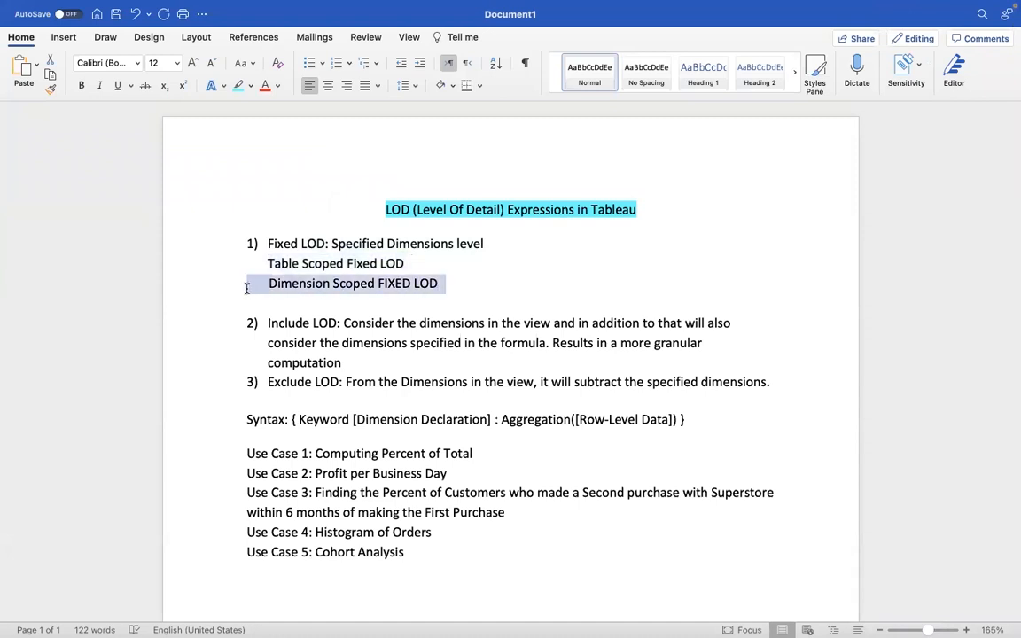
left_click(429, 259)
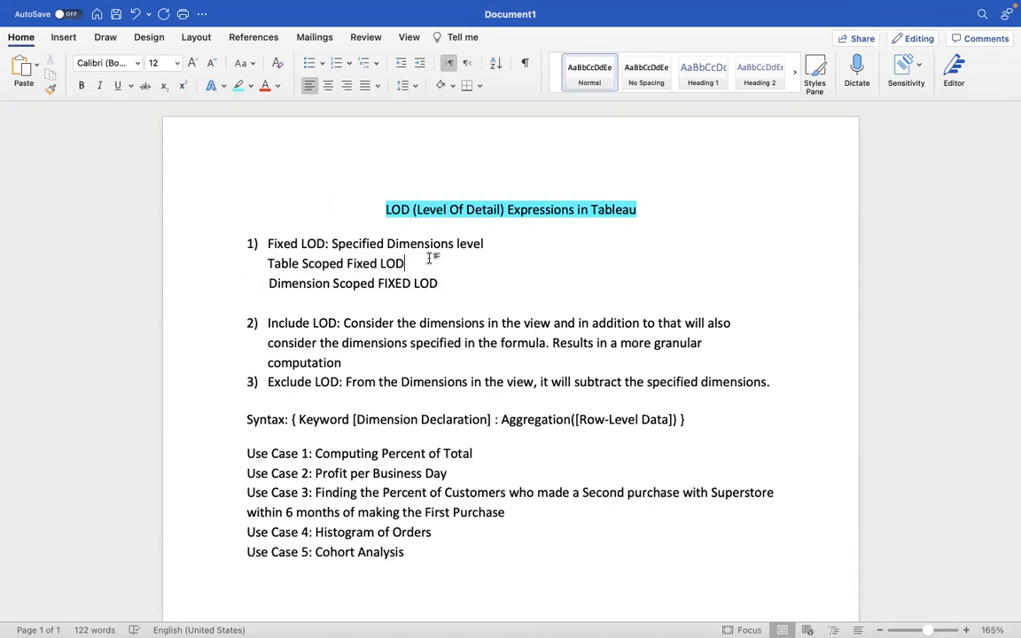
left_click_drag(266, 264, 395, 263)
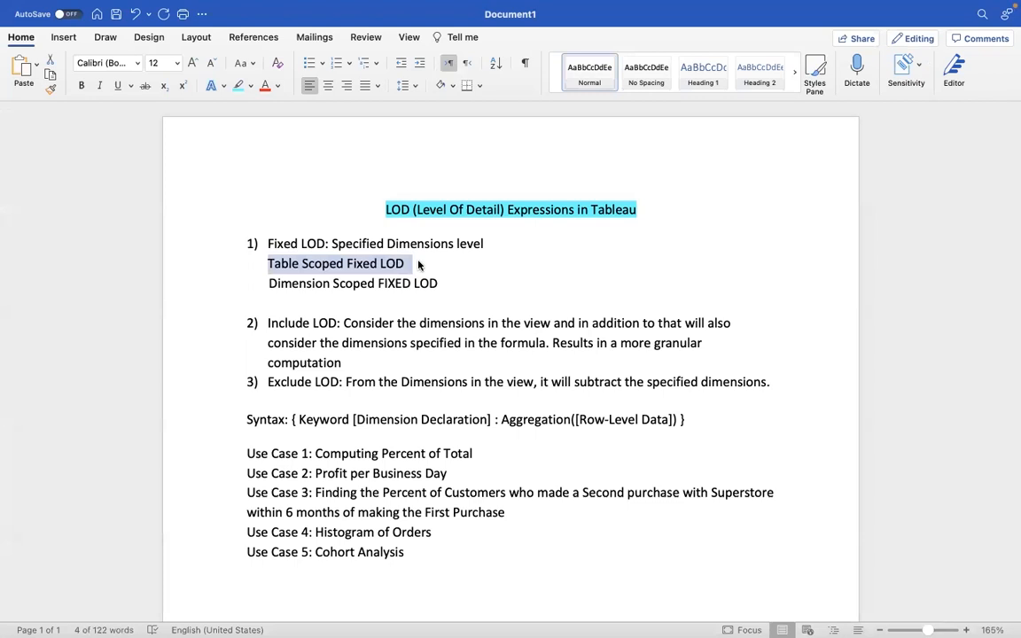
Step: Switch to Tableau, review the Table Scoped Fixed LOD sheet, and return to the Use Case 1 - Percent of Total sheet
key("super+Tab")
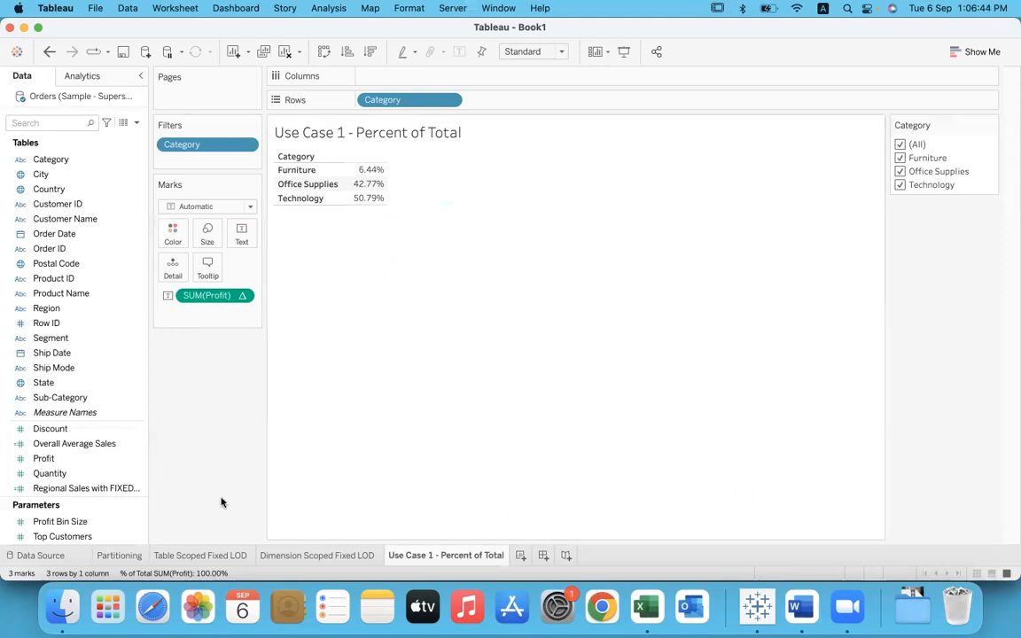
left_click(211, 555)
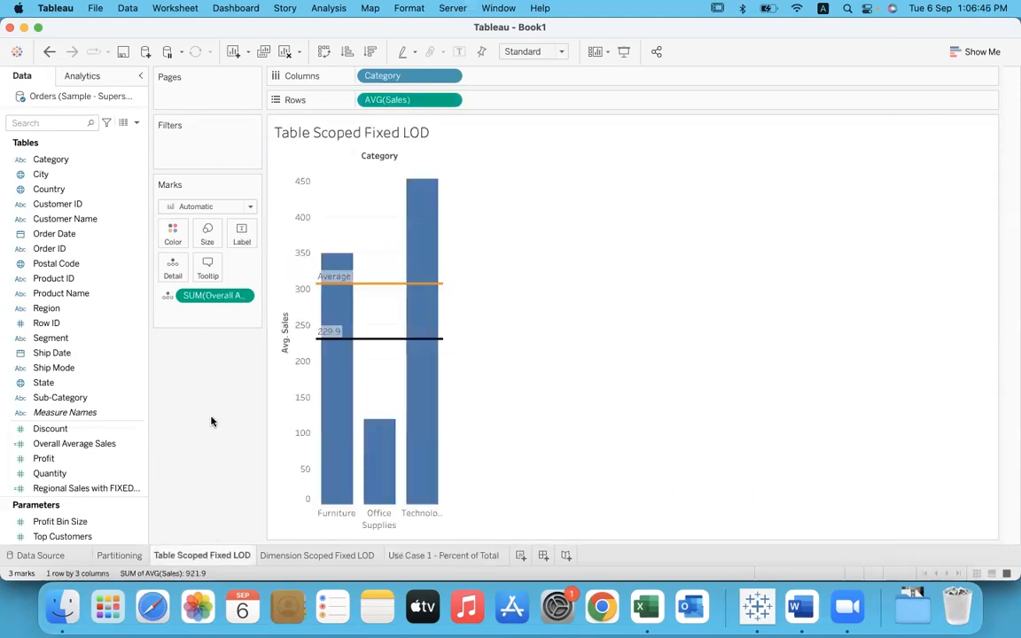
left_click(430, 555)
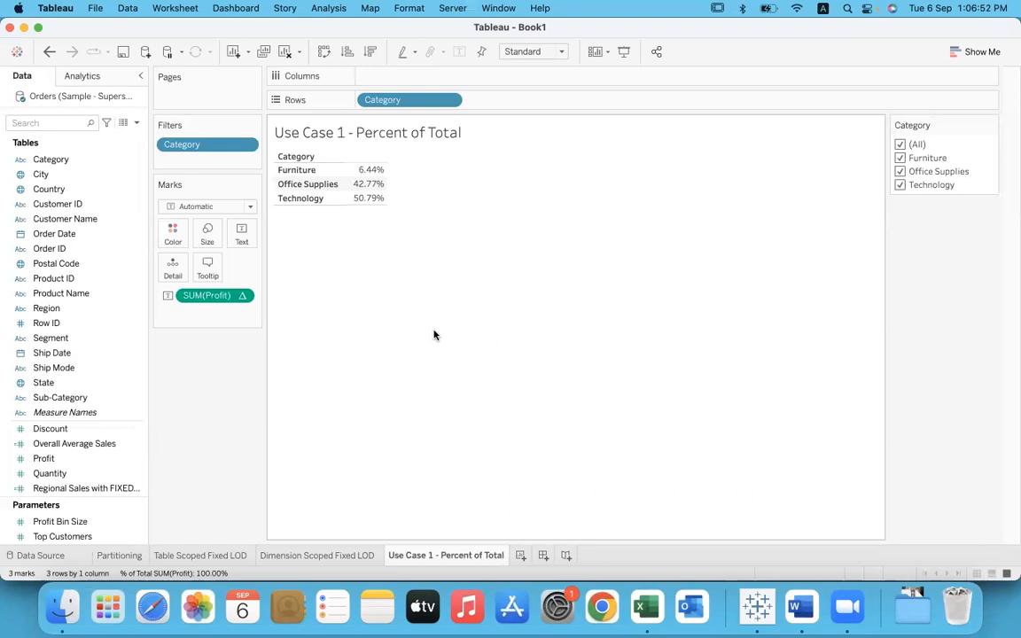
Step: Create a new calculated field named Overall Profit
left_click(328, 8)
left_click(390, 310)
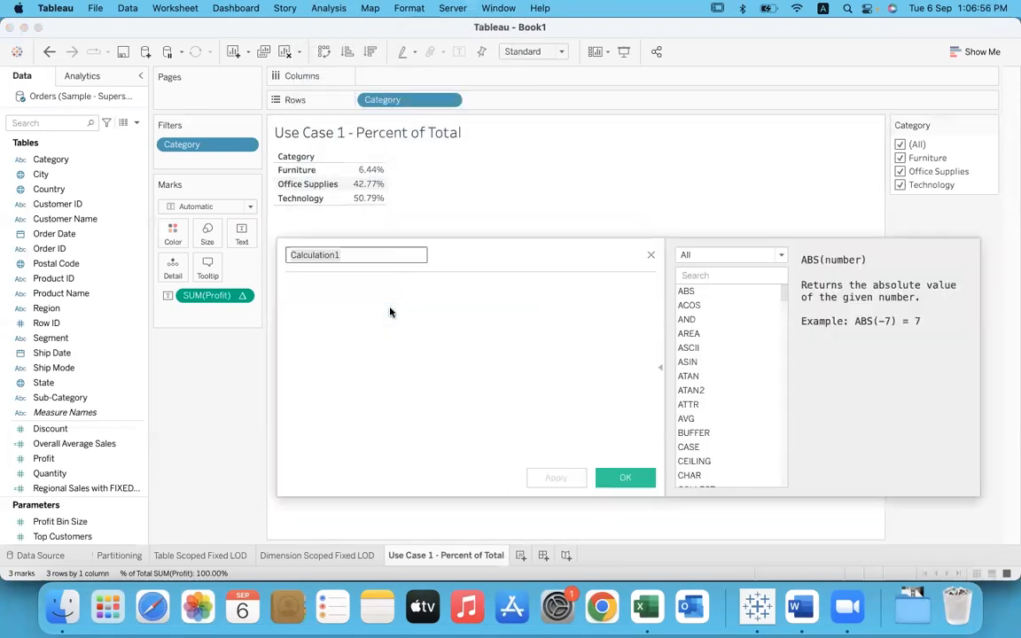
type("Ov")
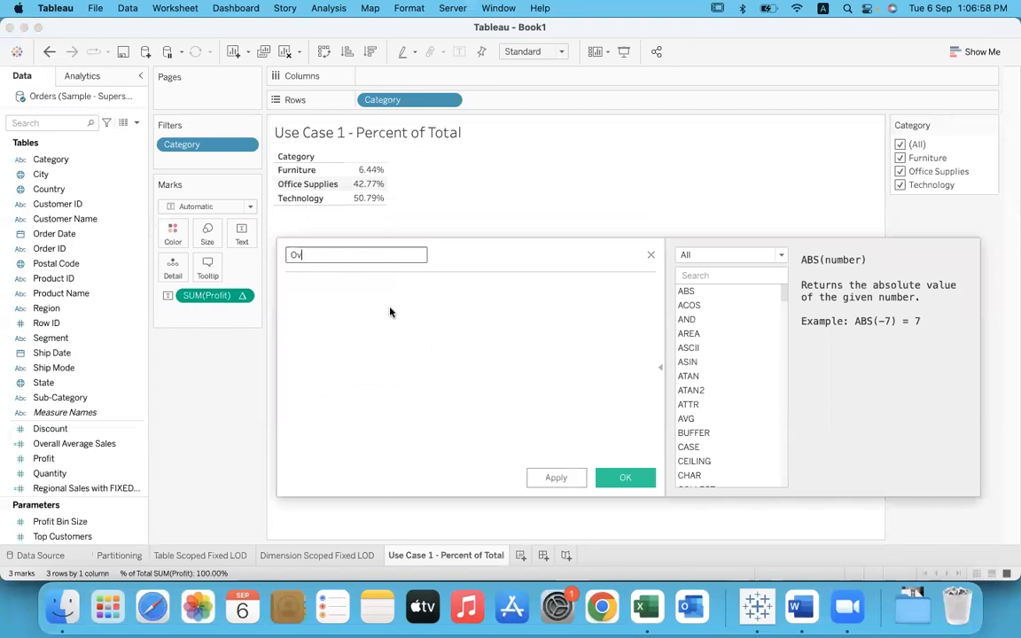
type("erall Profit")
key("Tab")
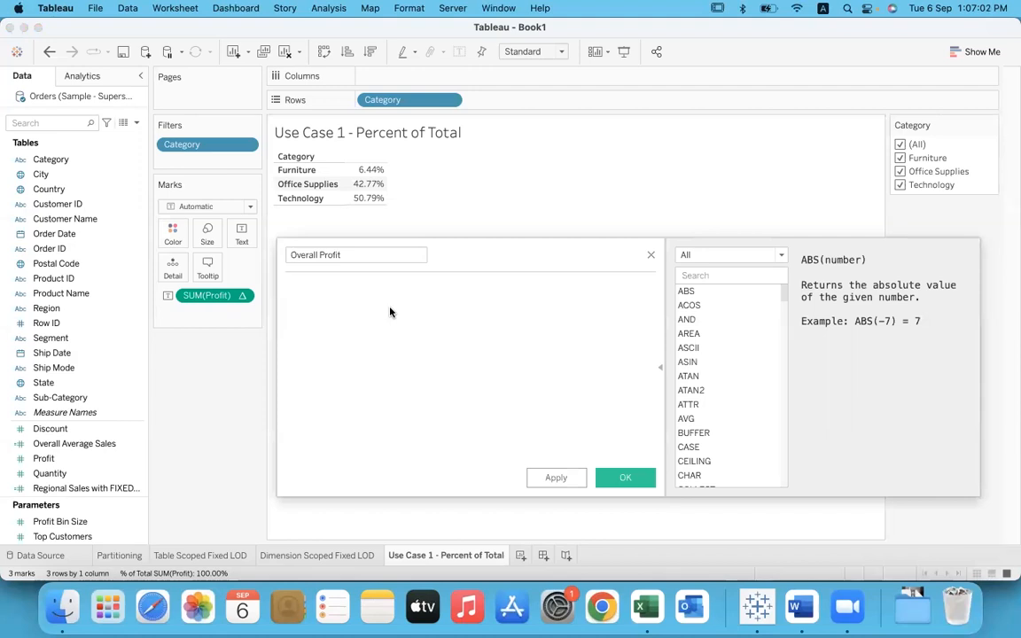
Step: Enter the table-scoped formula { FIXED : SUM([Profit]) } for the Overall Profit field
type("{ fix")
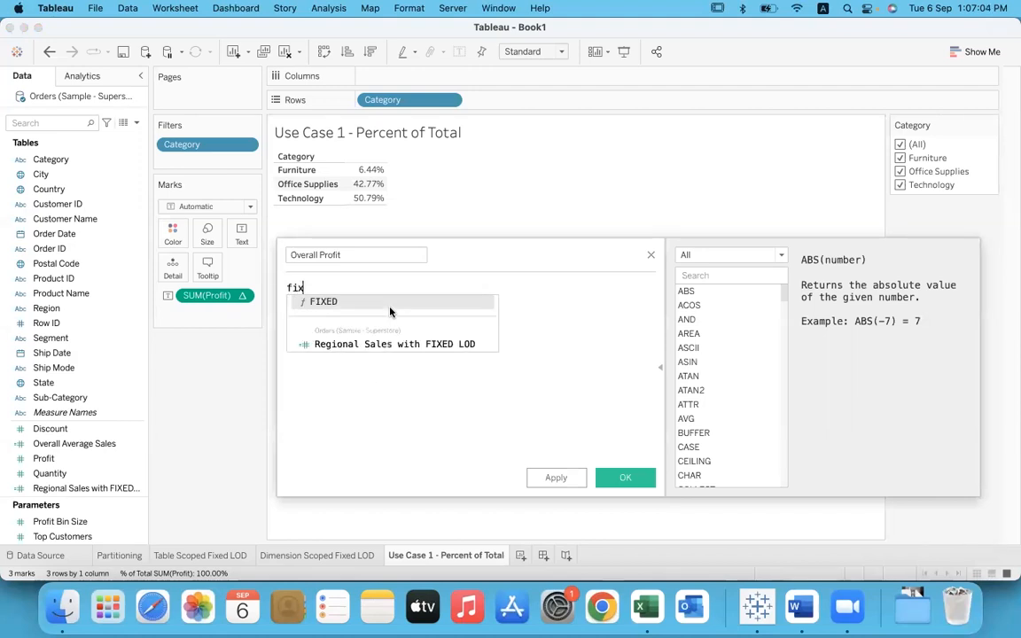
key("Return")
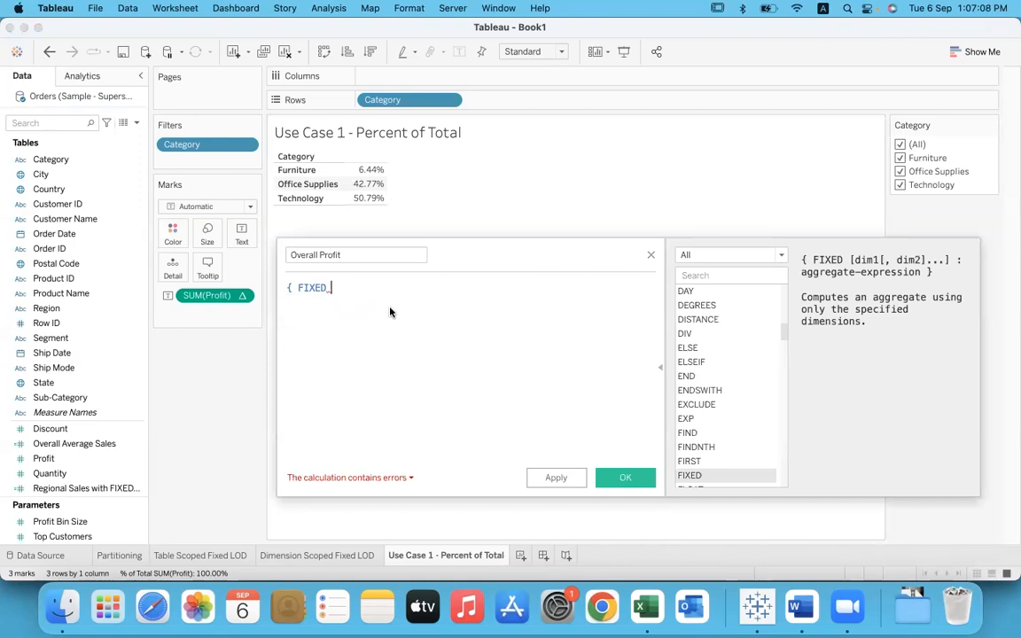
type(":")
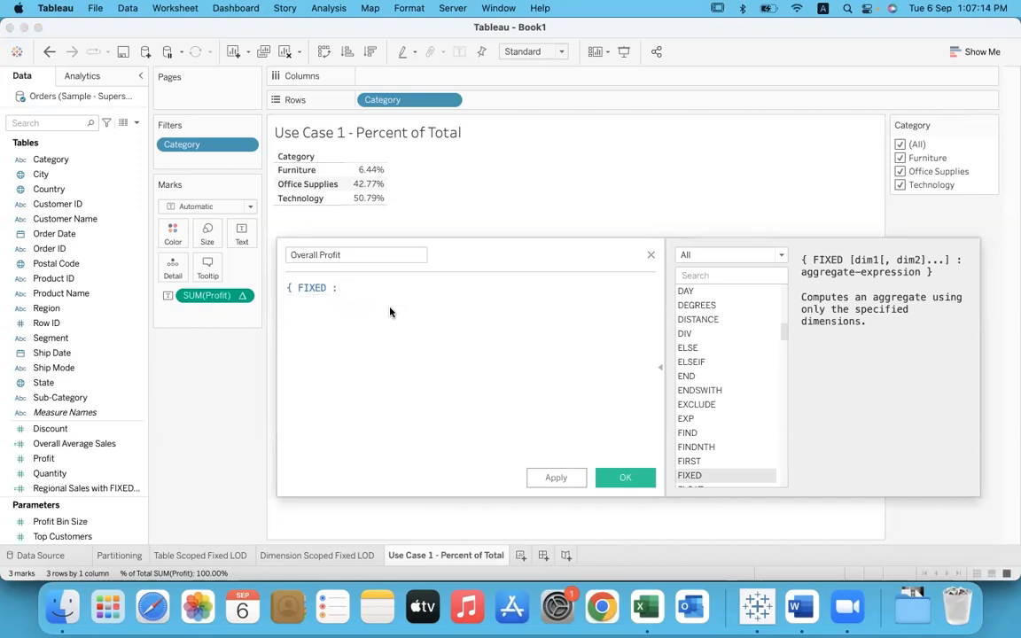
type(" sum")
key("Return")
type("profi")
key("Return")
key("End")
type("}")
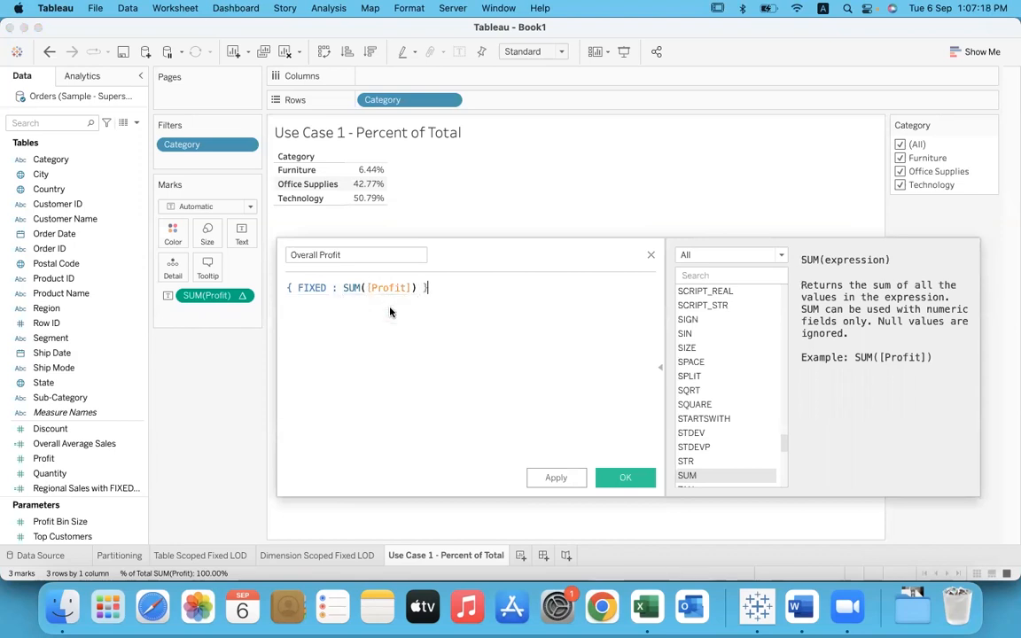
Step: Review the SUM([Profit]) expression and save the Overall Profit calculated field
left_click_drag(343, 288, 418, 288)
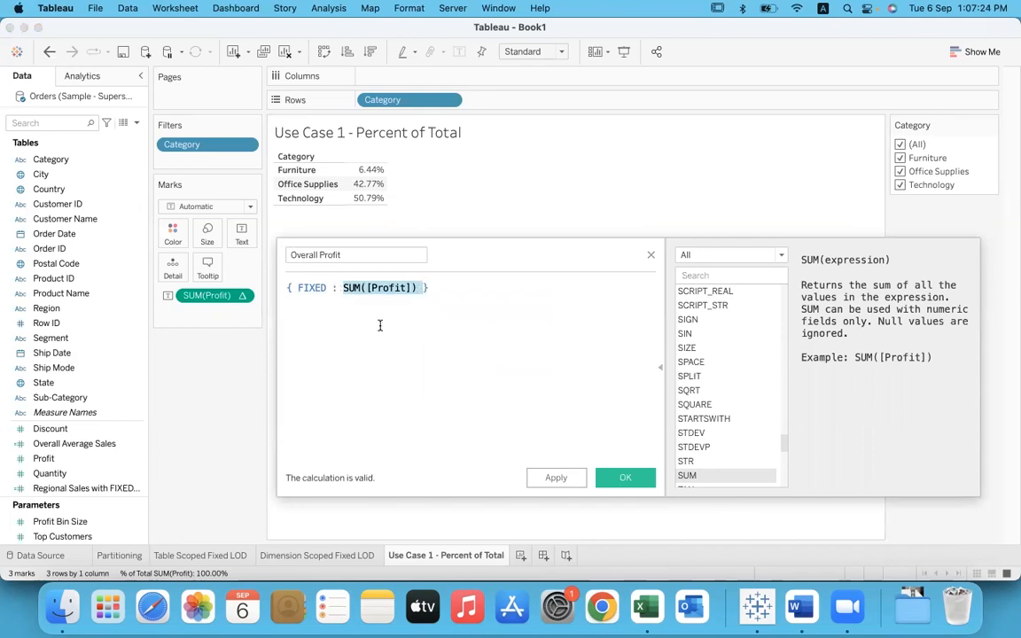
left_click(351, 256)
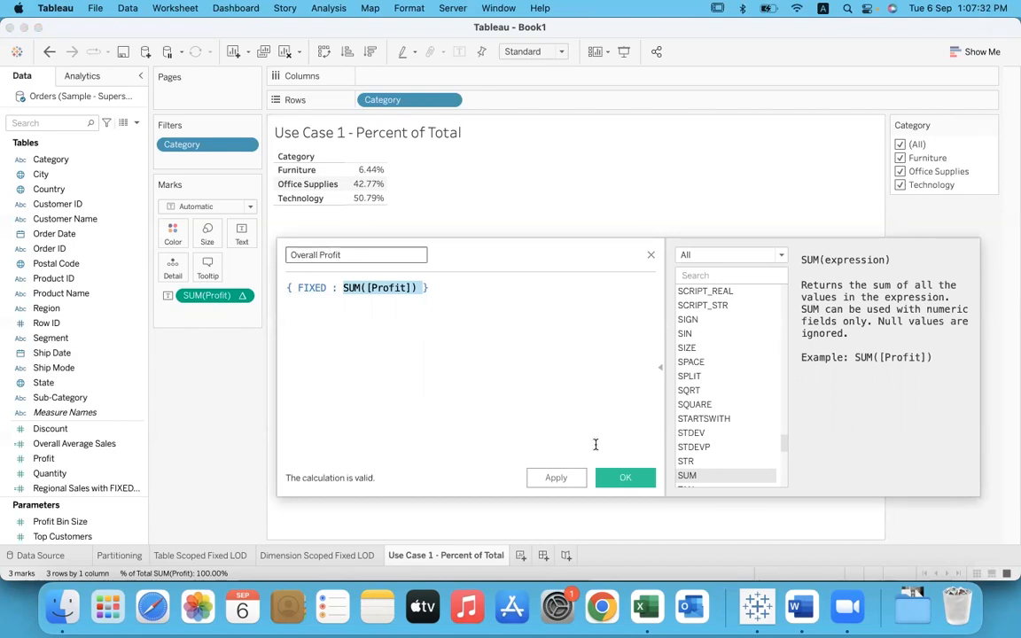
left_click(612, 477)
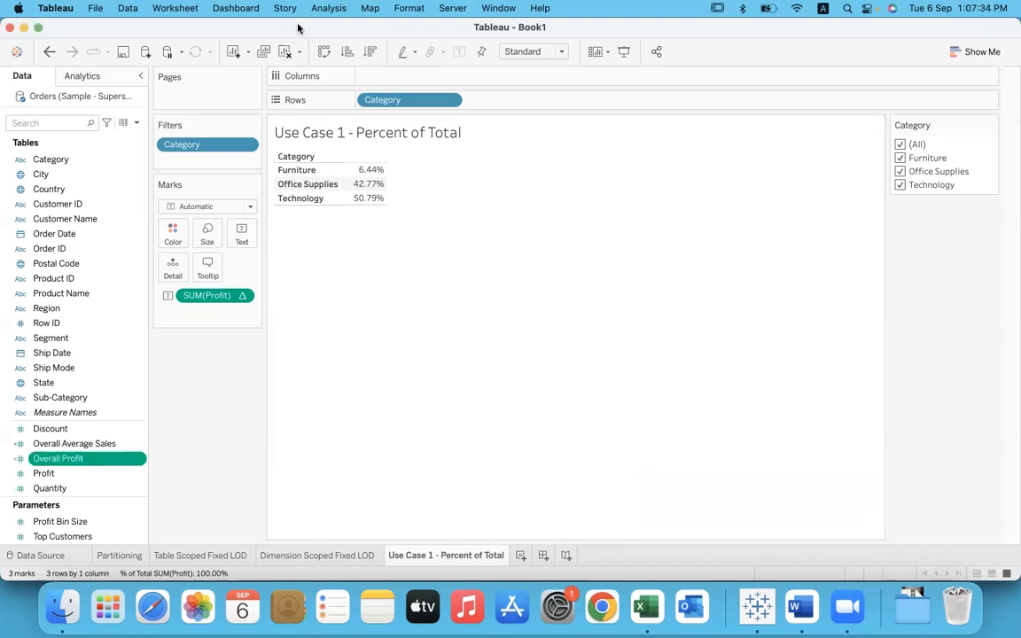
Step: Create a new calculated field named Percent of Profit
left_click(321, 9)
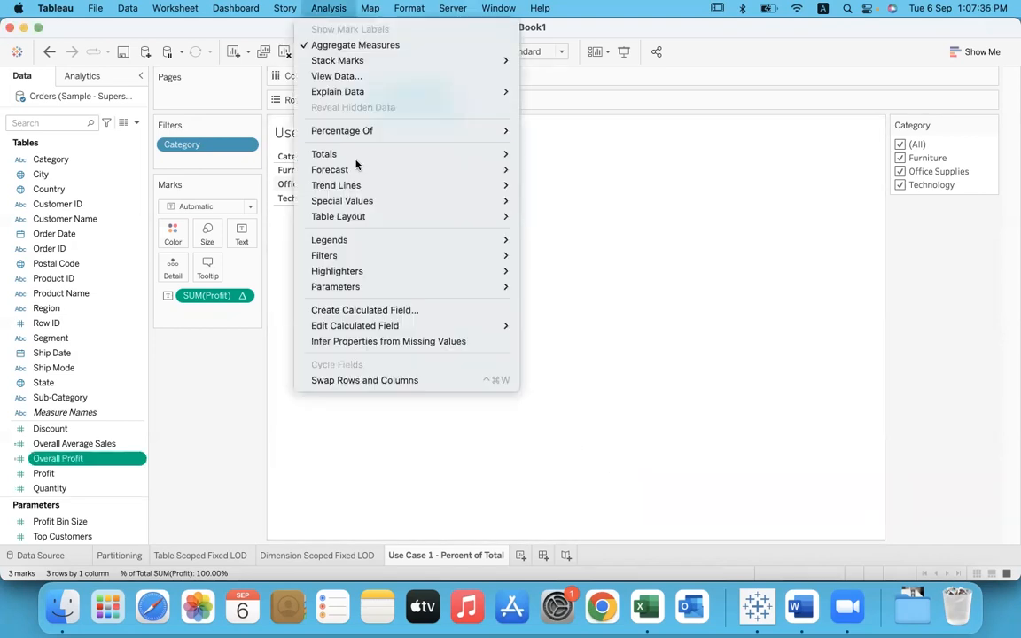
left_click(385, 309)
type("Percent of Profit")
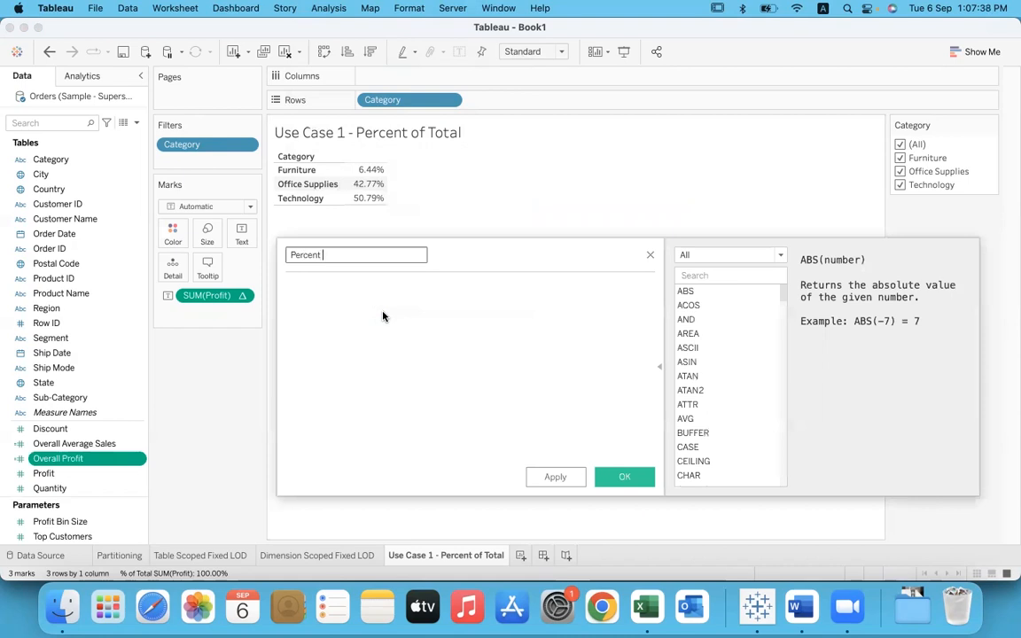
key("Tab")
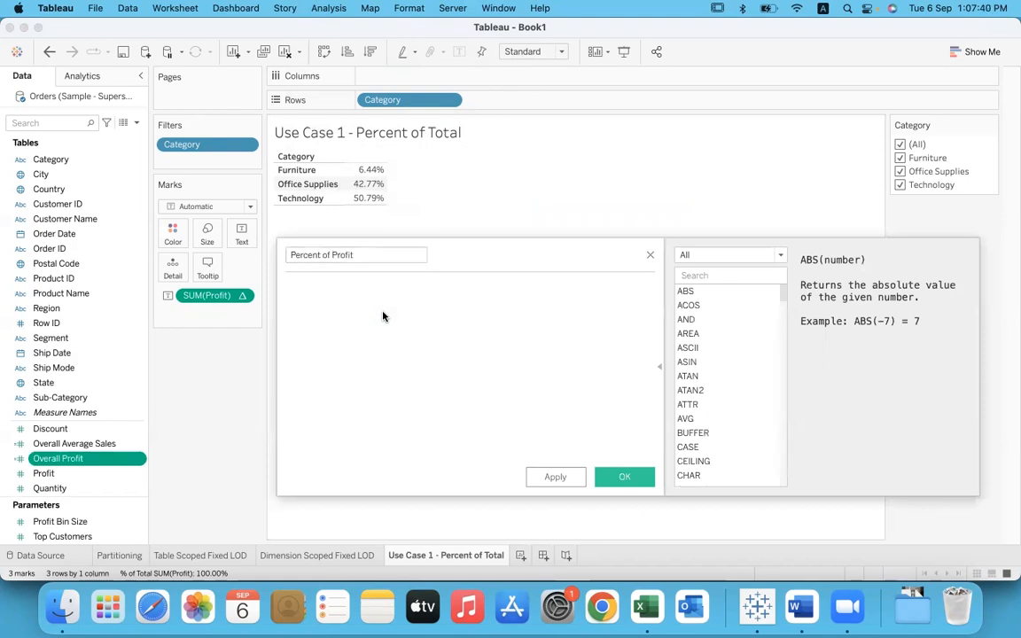
Step: Enter the formula SUM([Profit])/SUM([Overall Profit]) for the Percent of Profit field
type("SUM(prof")
key("Return")
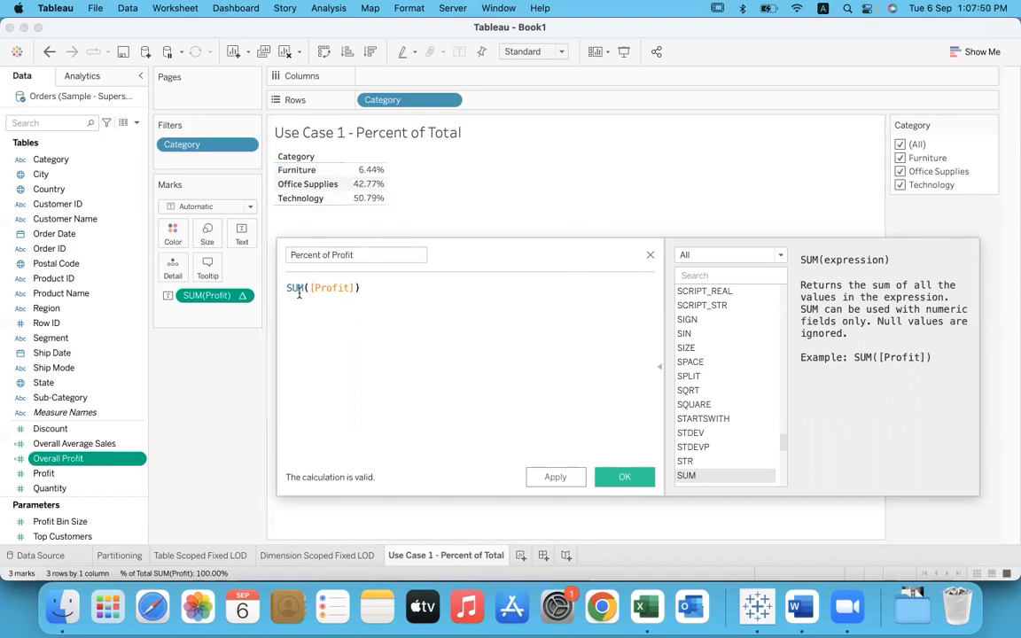
type("/")
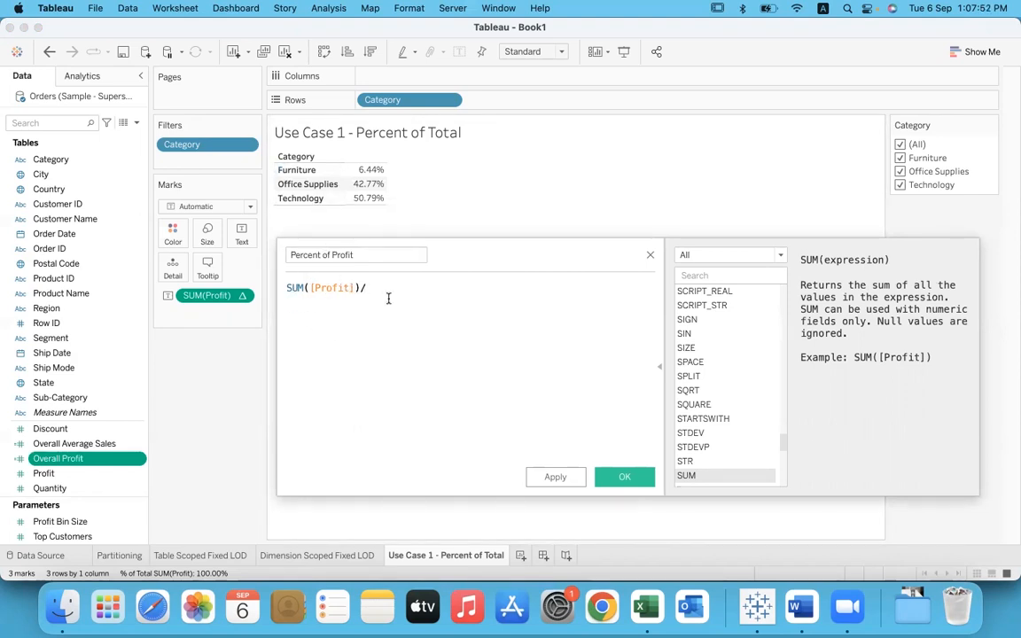
type("sum")
key("Return")
type("o")
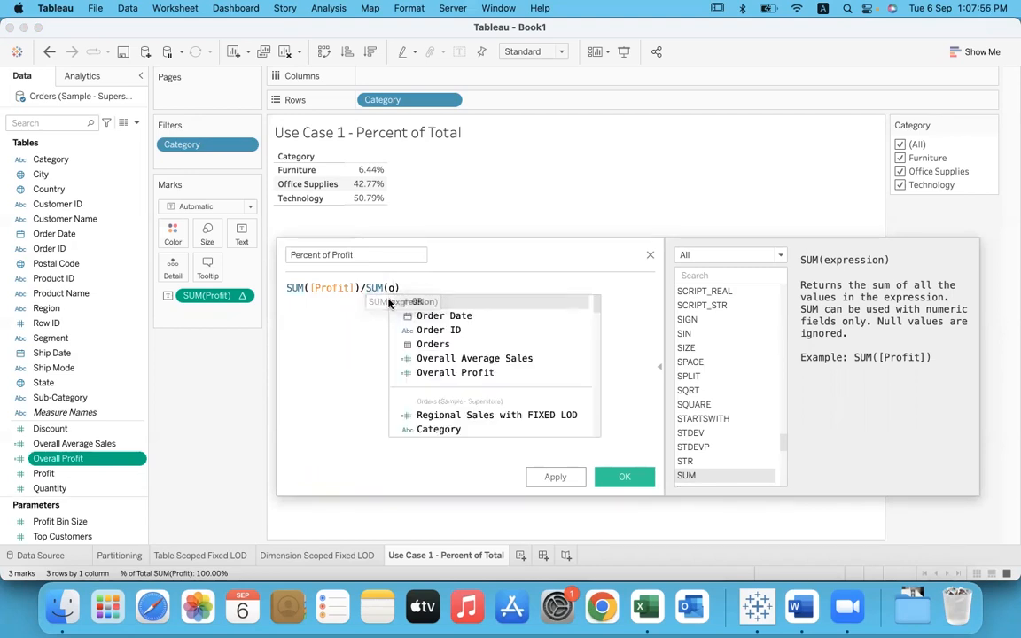
type("ve")
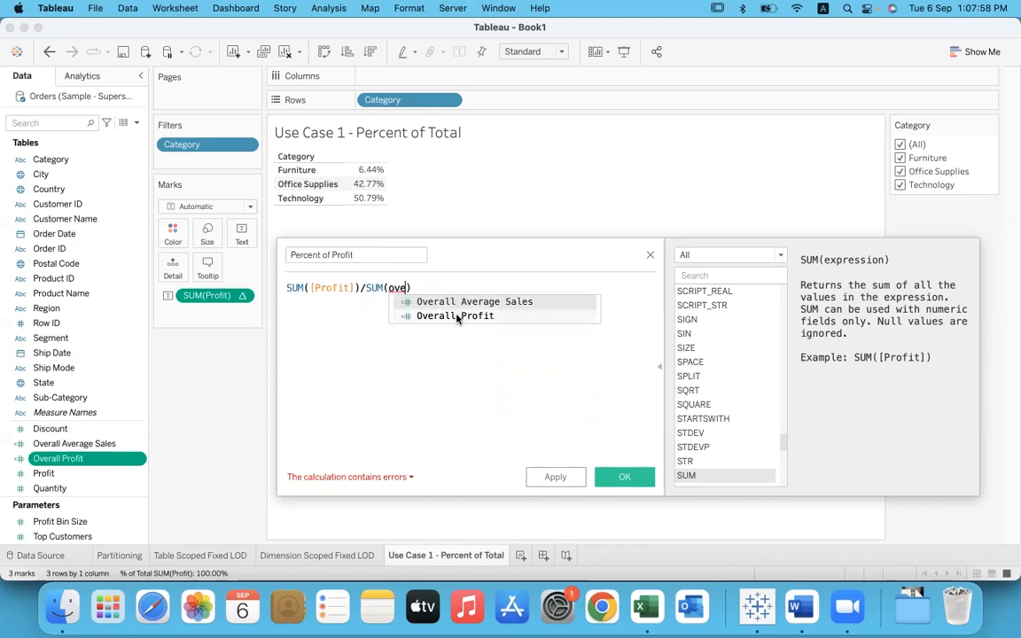
left_click(458, 316)
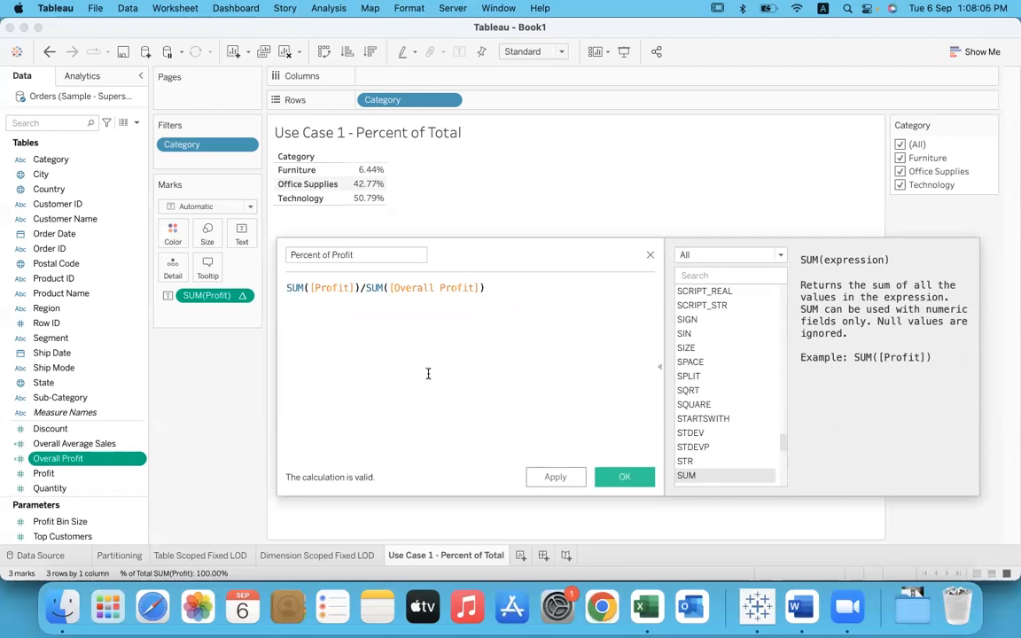
Step: Save the Percent of Profit field and add it to the category table as a second measure beside the percent of total
left_click_drag(365, 287, 495, 289)
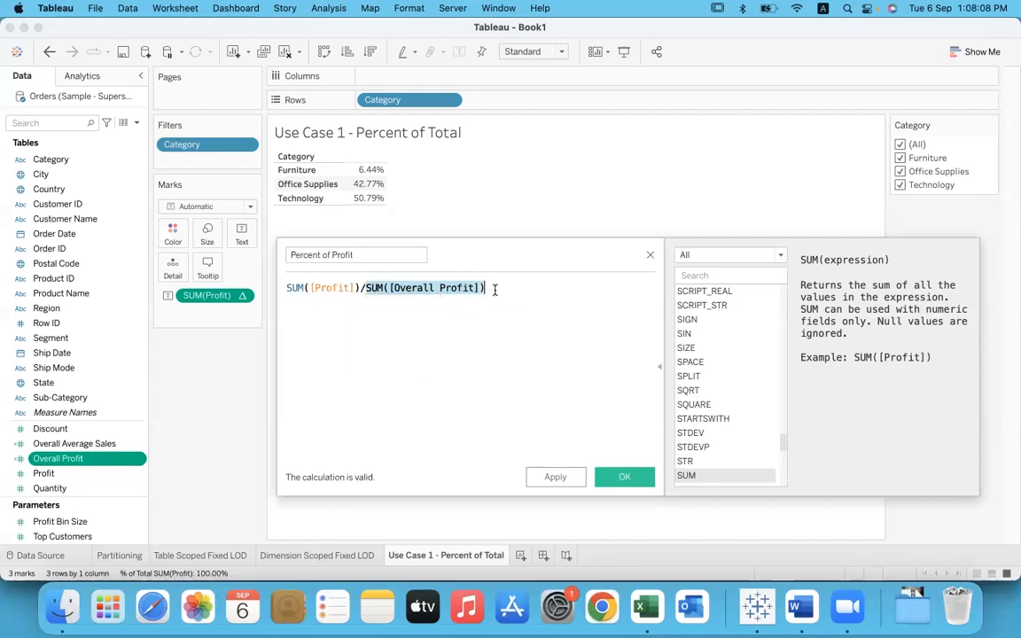
left_click(495, 335)
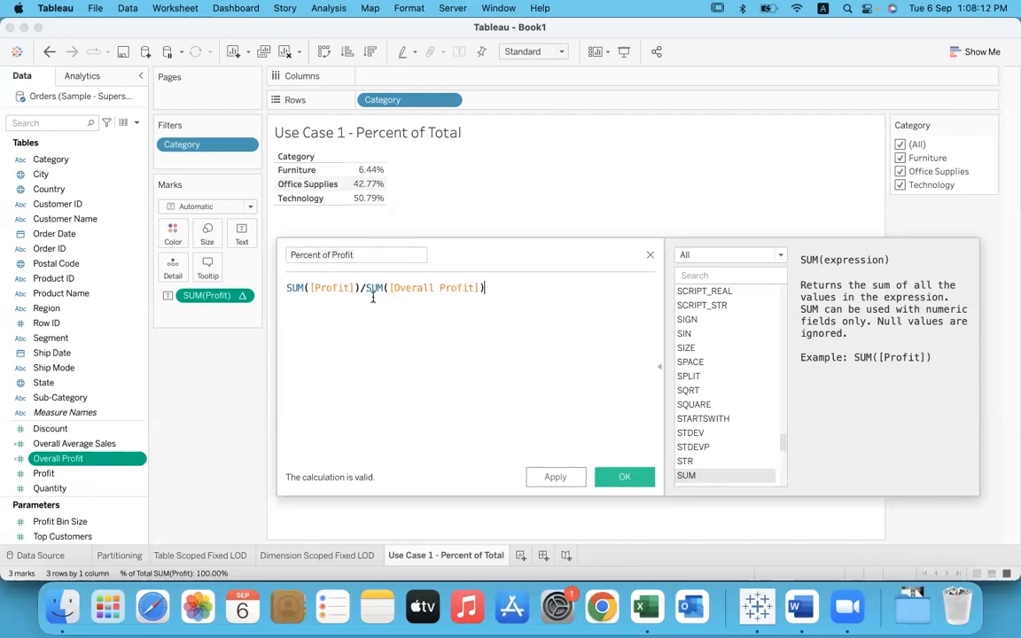
left_click(624, 477)
left_click_drag(136, 474, 364, 196)
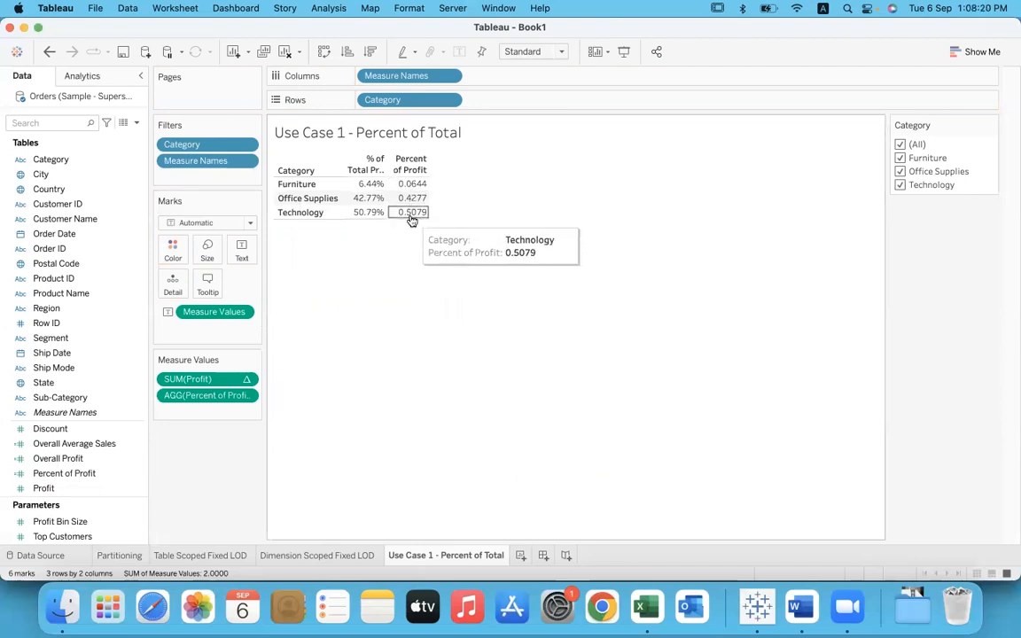
Step: Open the Percent of Profit calculation to check its formula, and close it without changes
mouse_move(416, 191)
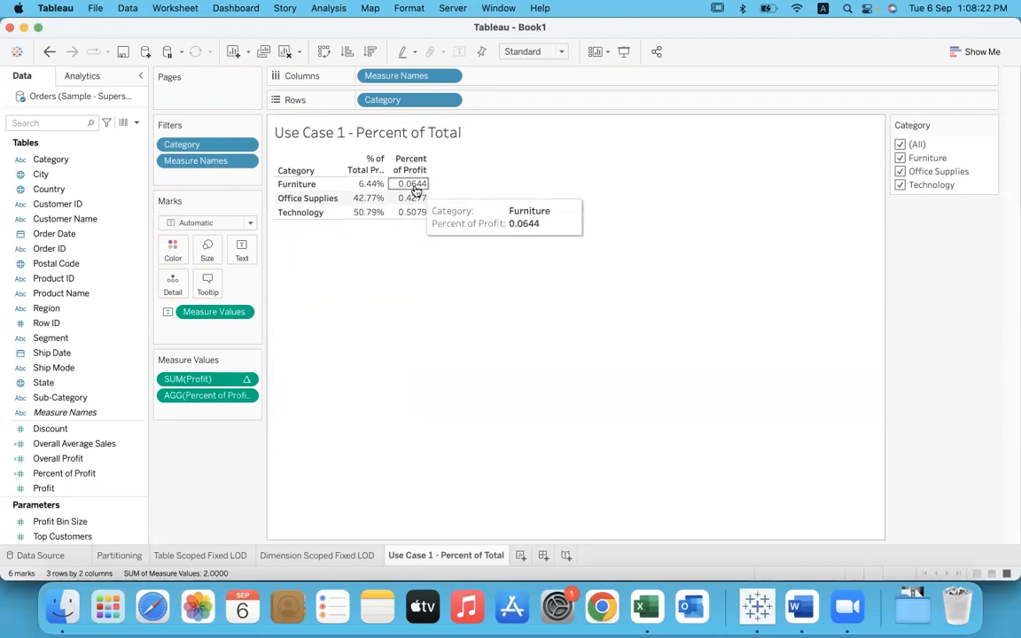
right_click(139, 476)
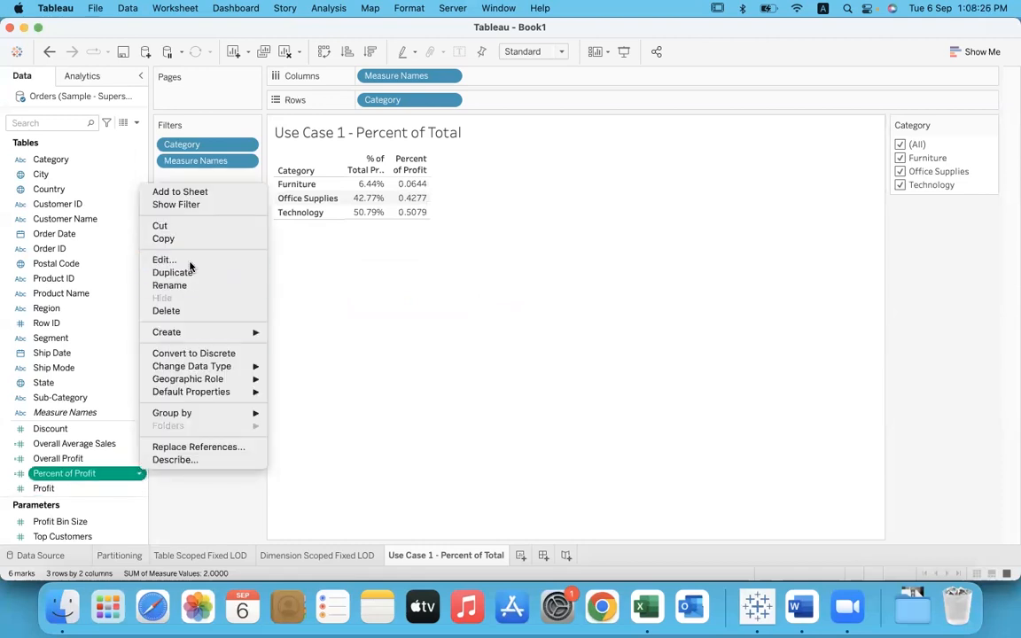
left_click(177, 260)
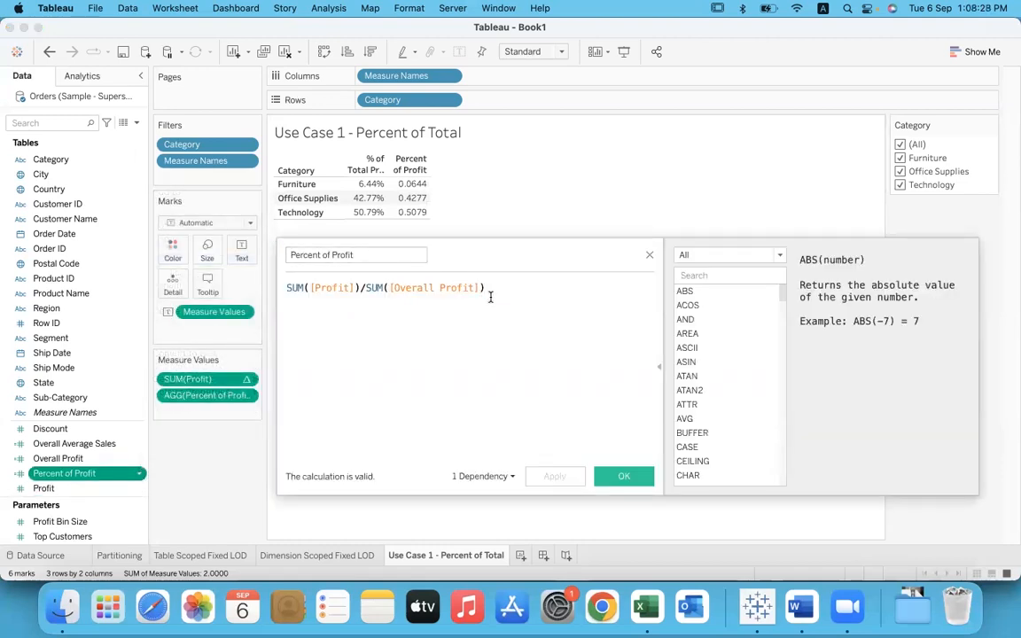
left_click(650, 257)
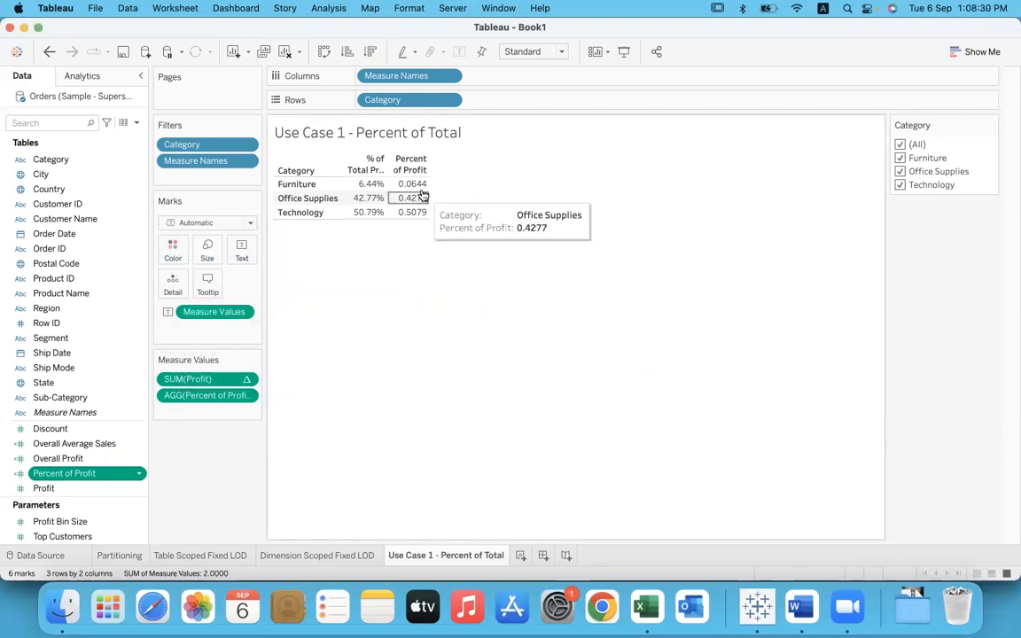
Step: Format the Percent of Profit values in the table as Percentage with 2 decimal places
right_click(417, 191)
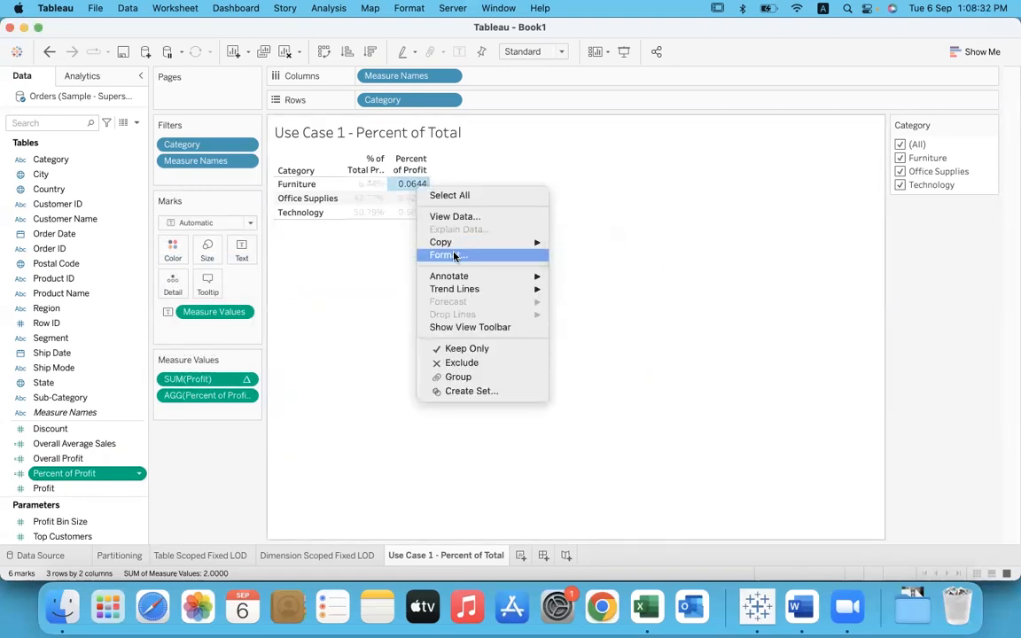
left_click(450, 256)
left_click(131, 99)
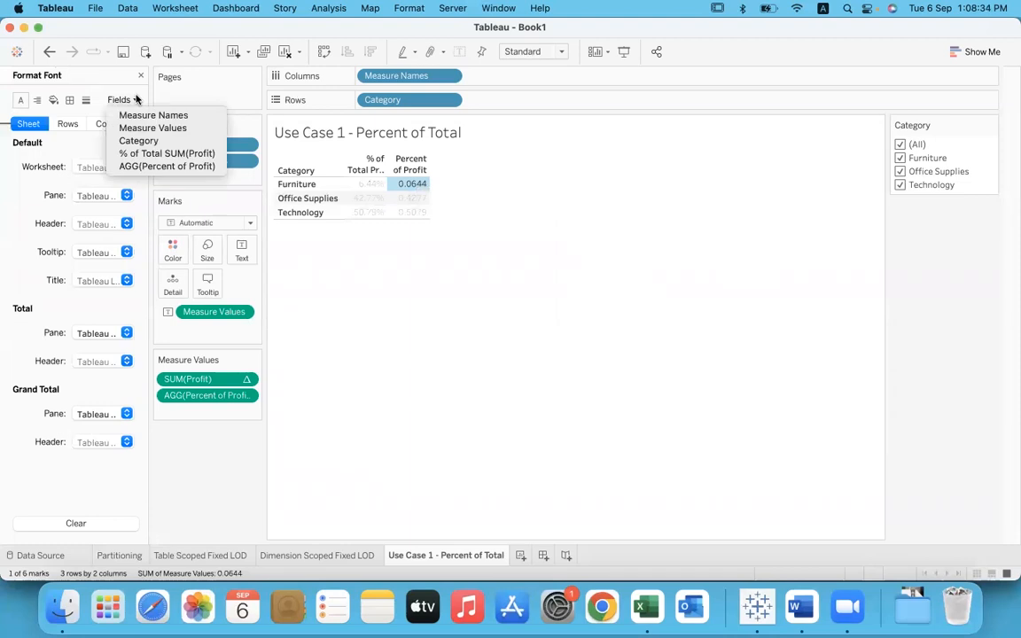
left_click(137, 166)
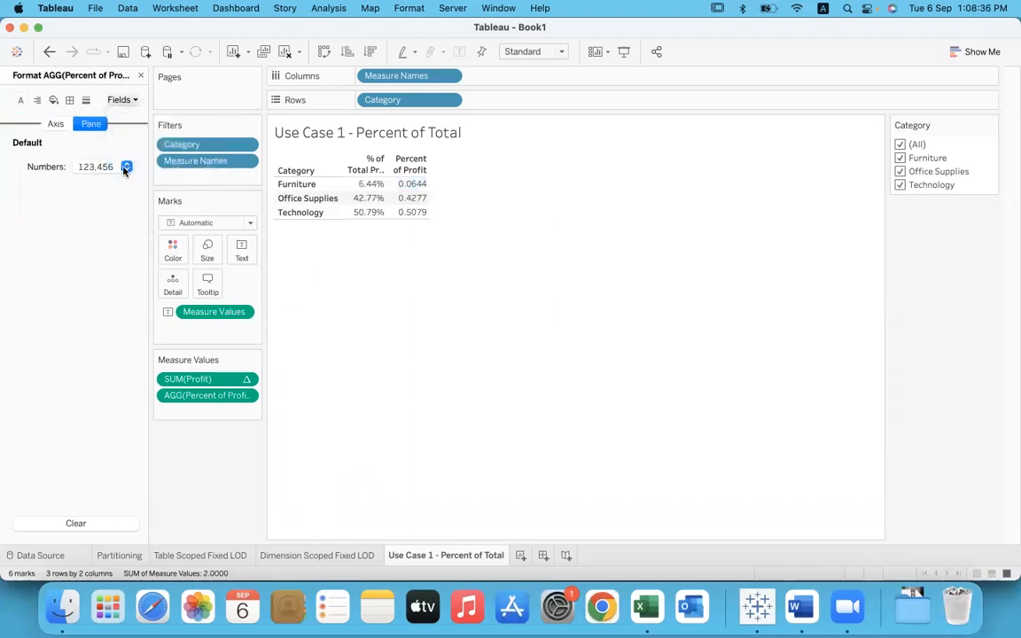
left_click(127, 167)
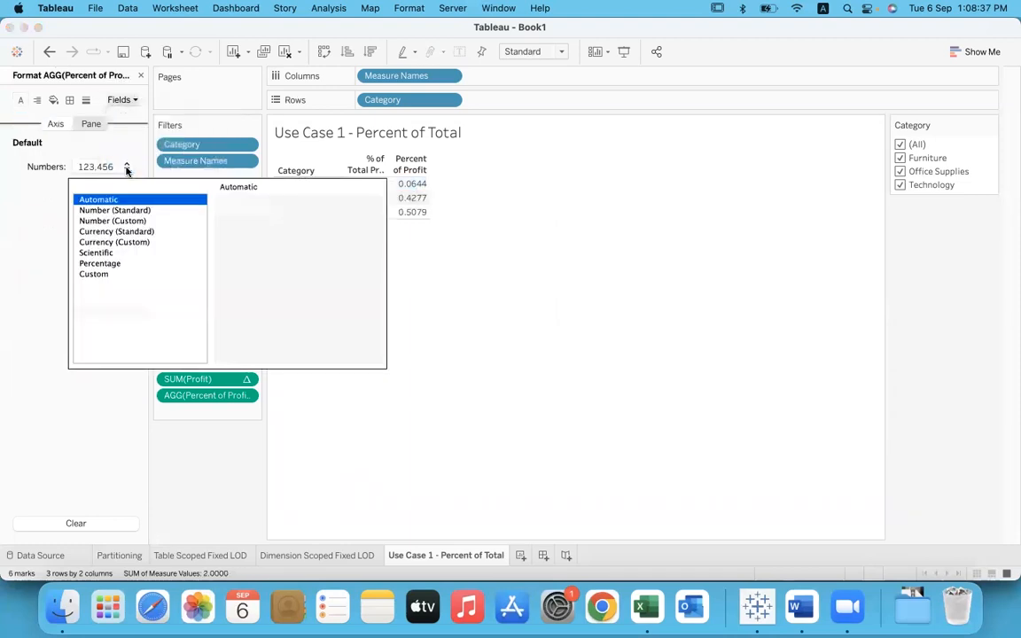
left_click(116, 265)
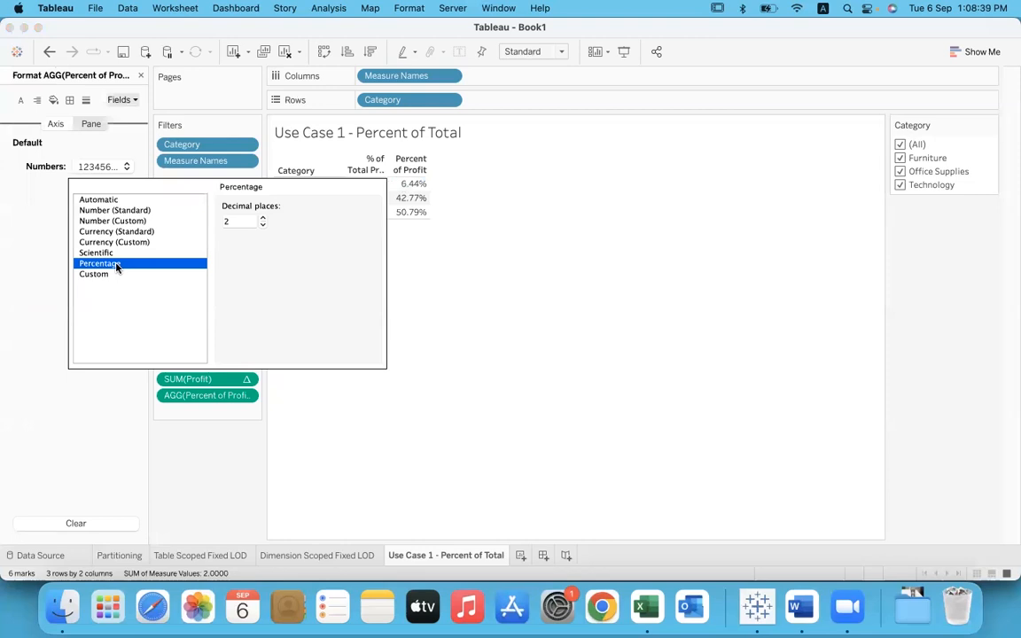
left_click(482, 288)
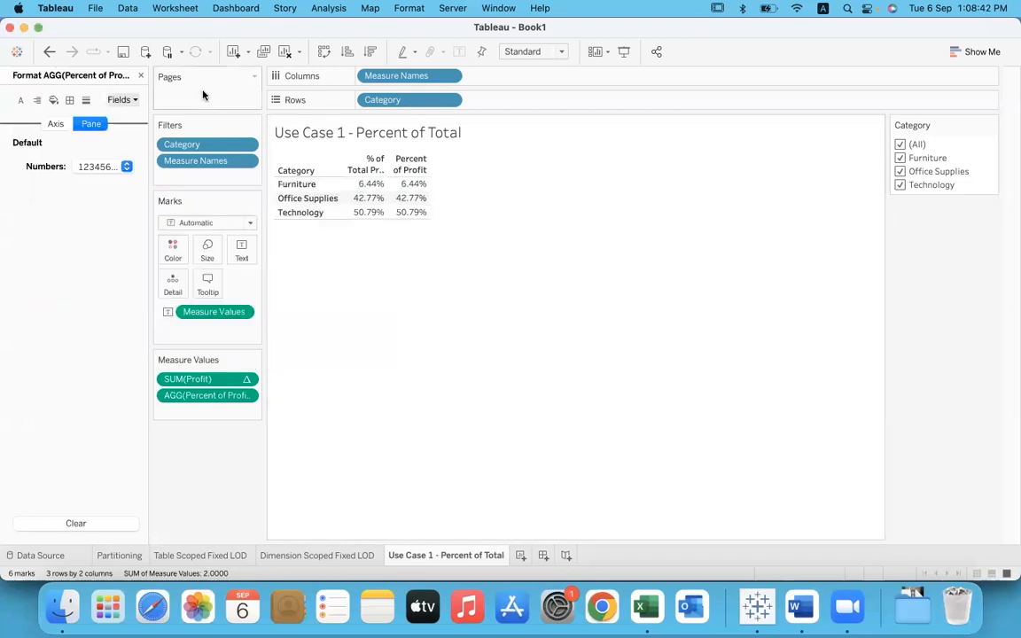
left_click(140, 75)
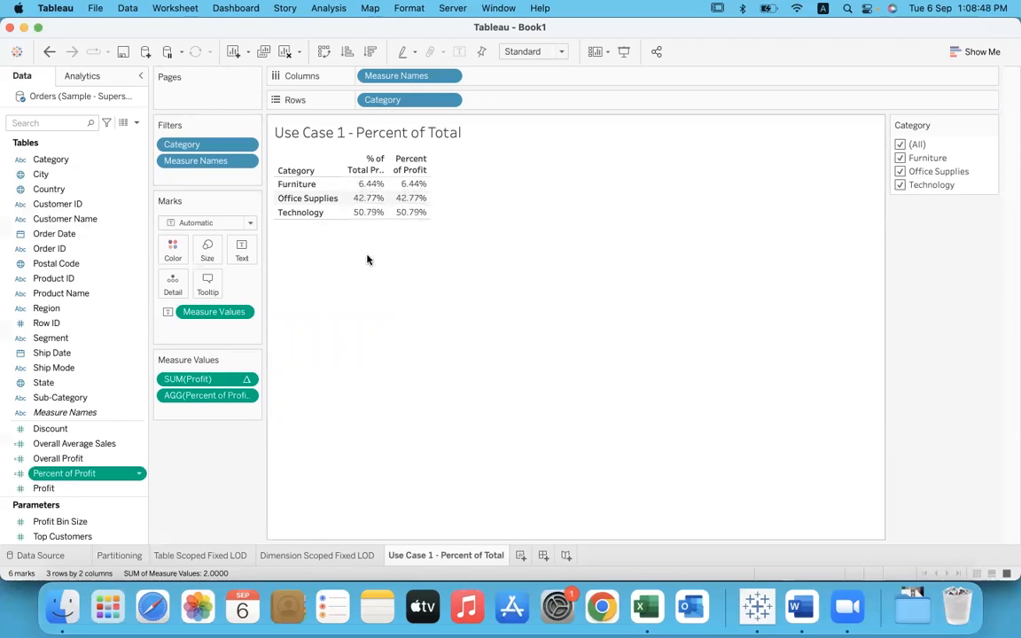
Step: Exclude Technology from the Category filter to compare how both percentage columns respond
mouse_move(423, 190)
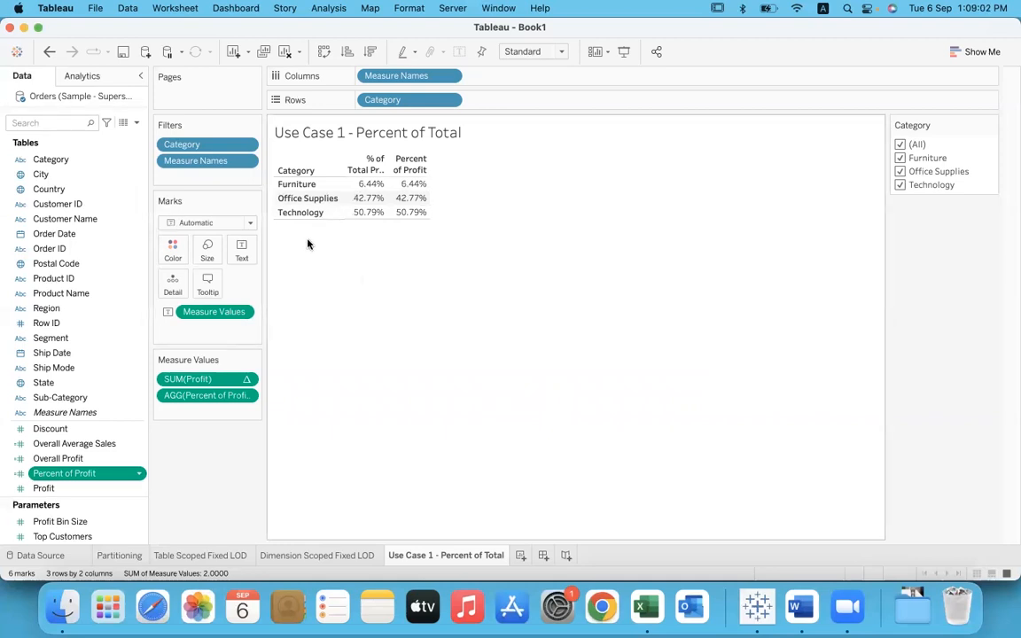
left_click(900, 185)
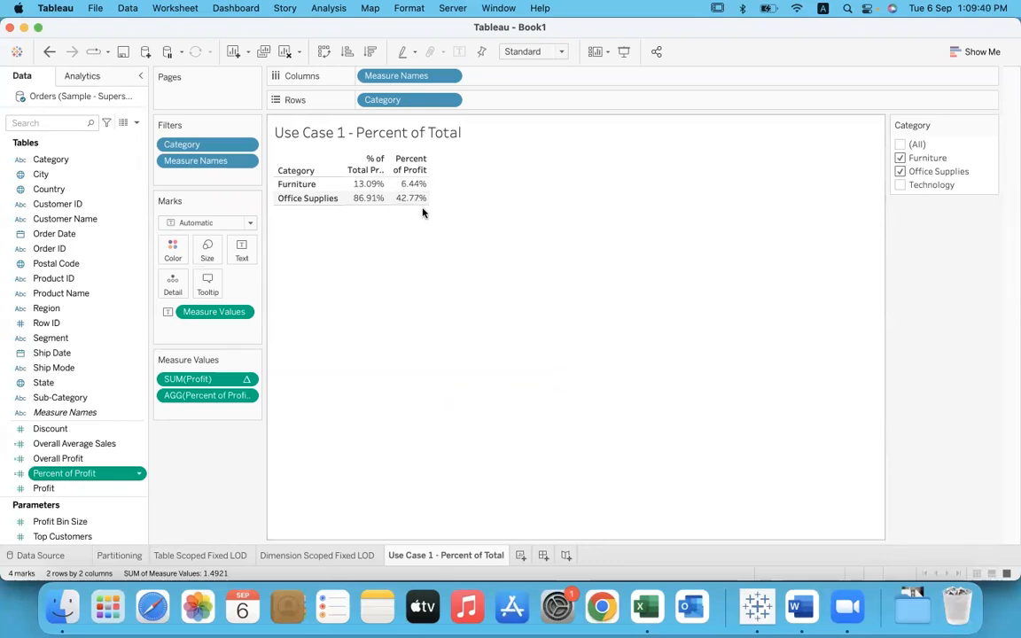
Step: Reopen the Percent of Profit calculation and examine its SUM([Profit]) numerator and SUM([Overall Profit]) denominator
left_click(139, 472)
left_click(195, 259)
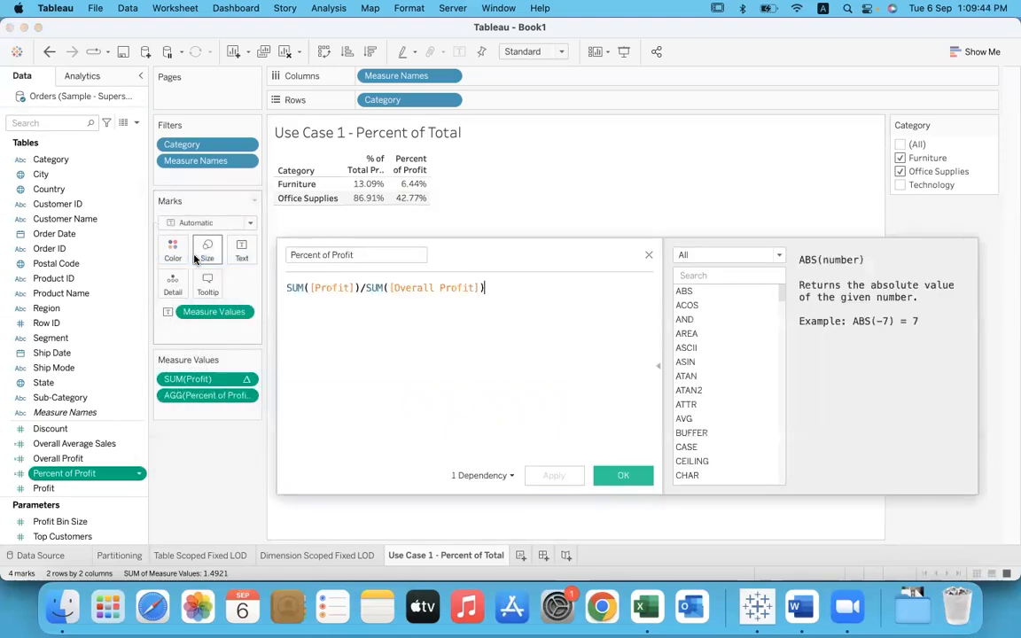
left_click_drag(359, 288, 273, 284)
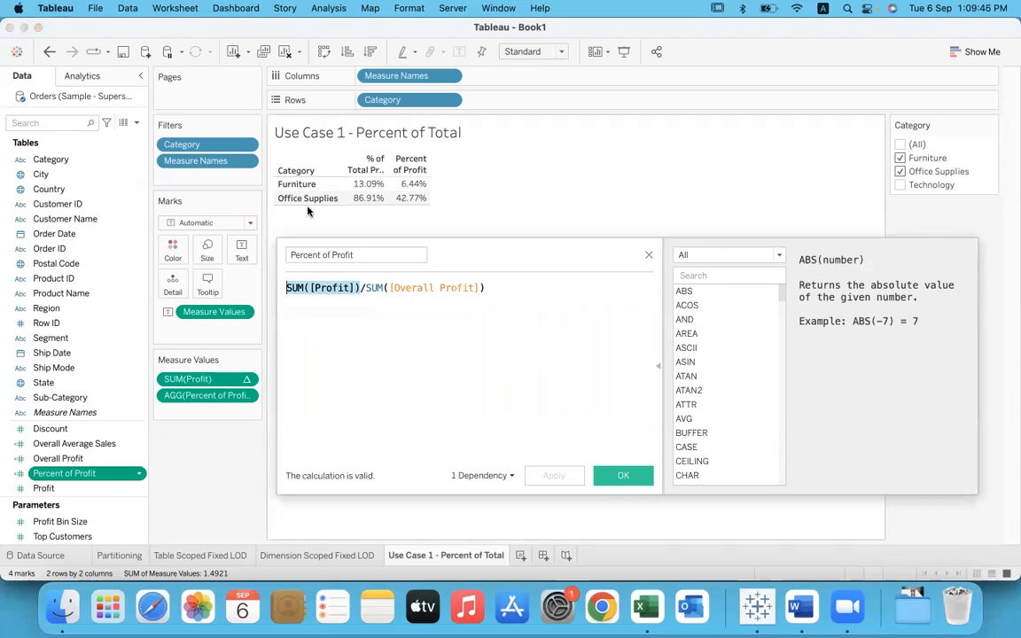
left_click_drag(486, 287, 366, 288)
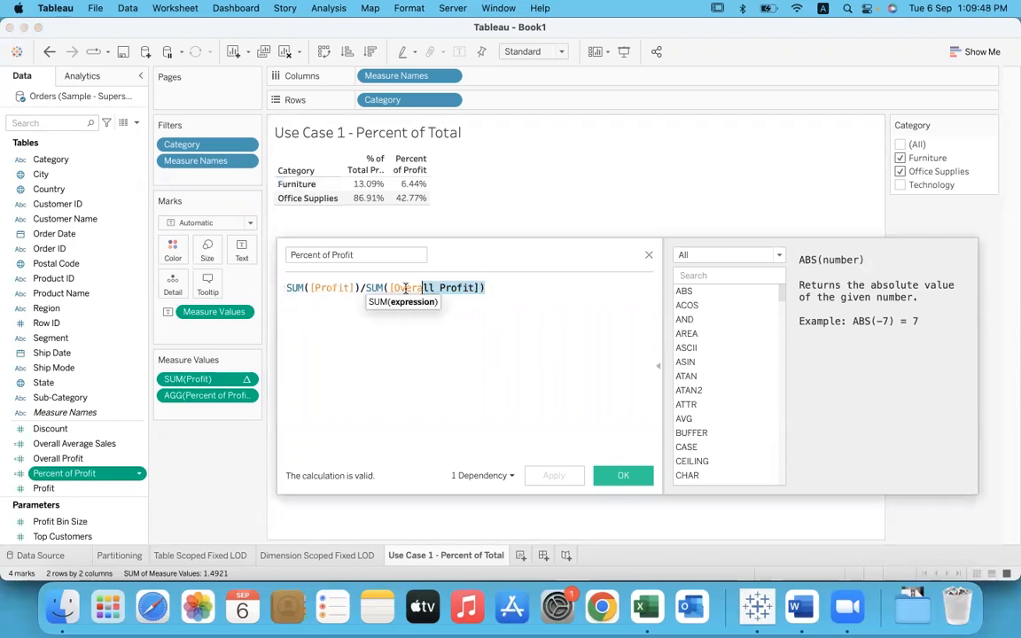
left_click(648, 255)
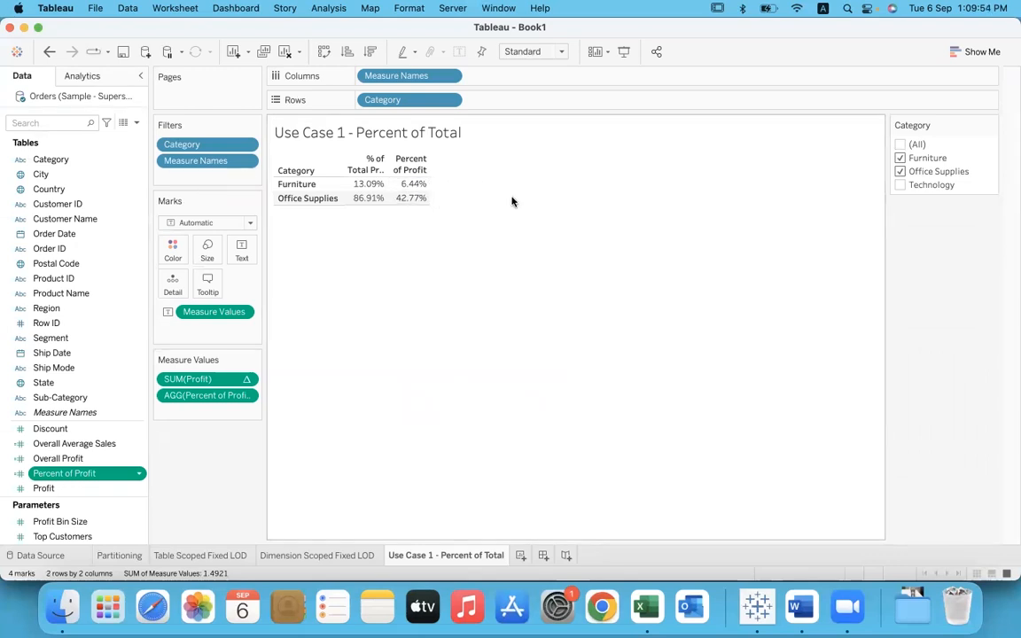
Step: Narrow the Category filter to Furniture only, and restore Office Supplies and Technology after comparing the percentages
left_click(900, 171)
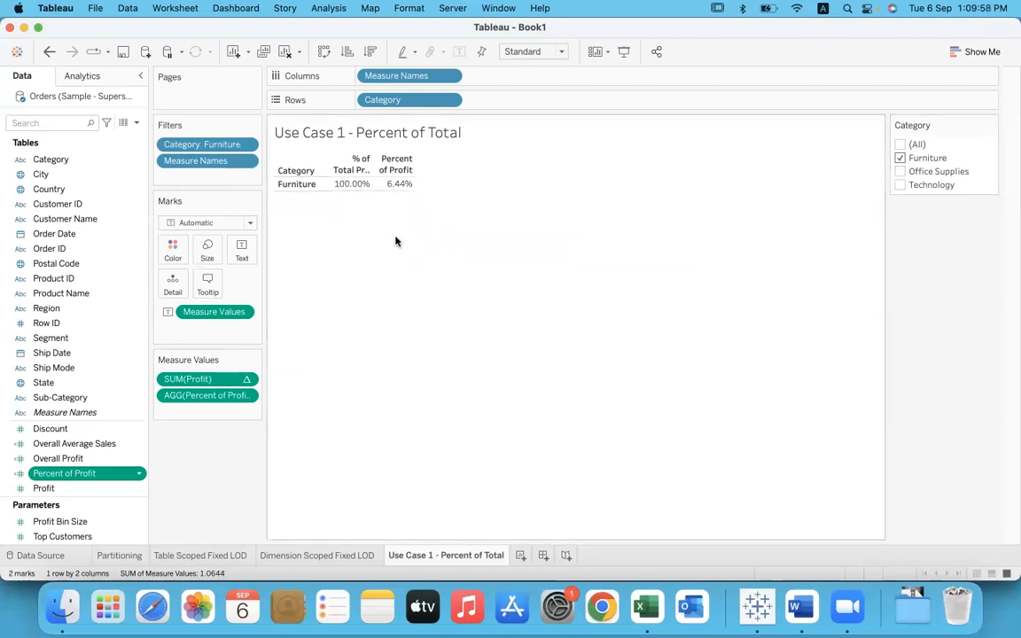
mouse_move(404, 193)
left_click(901, 171)
left_click(901, 185)
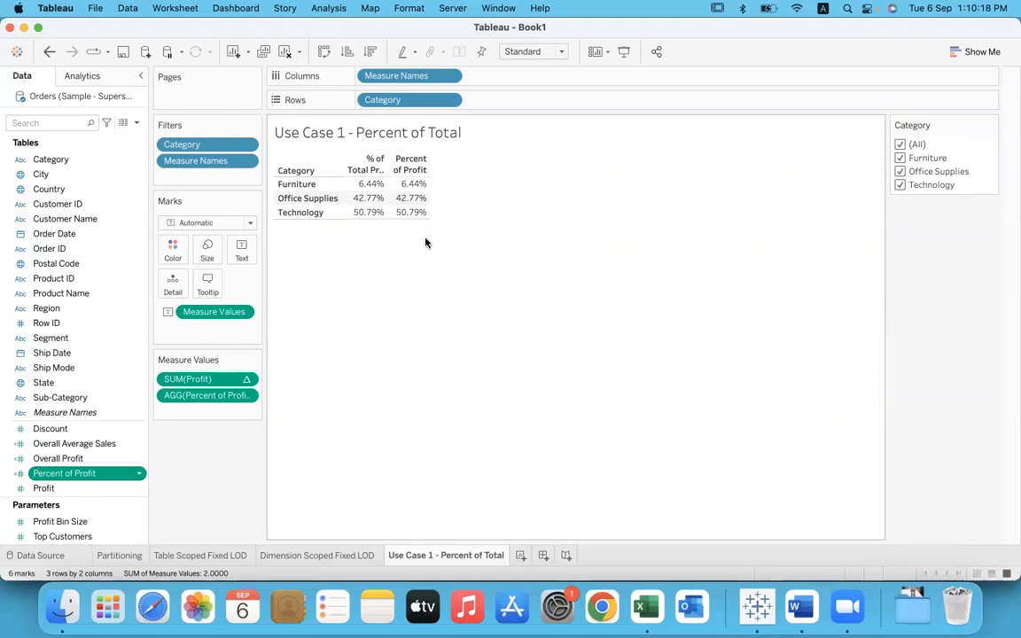
Step: Exclude Furniture and Office Supplies from the Category filter and re-include Furniture alongside Technology
left_click(900, 159)
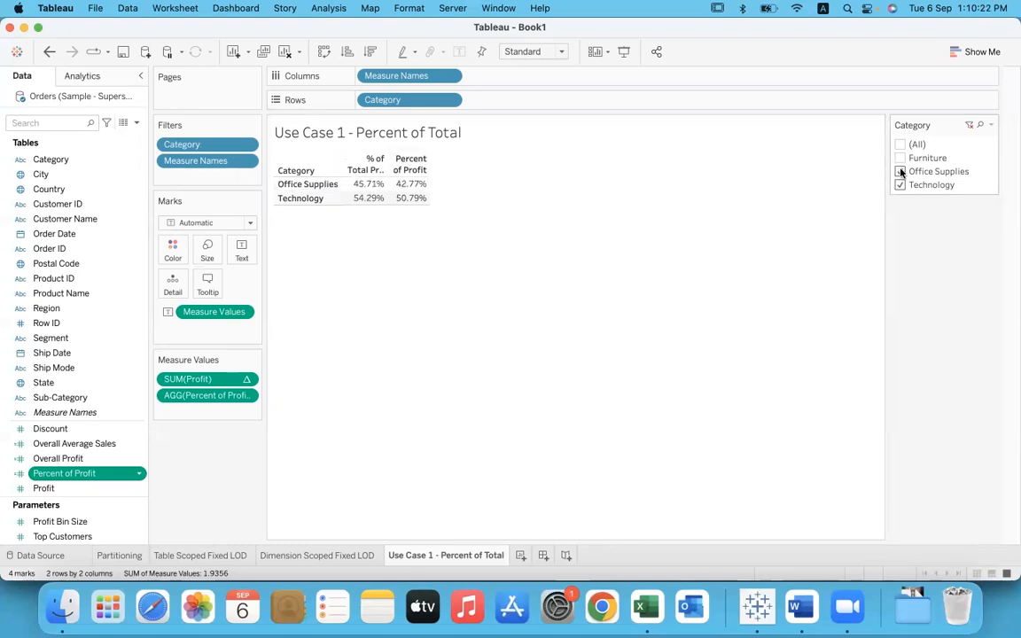
left_click(900, 170)
left_click(899, 158)
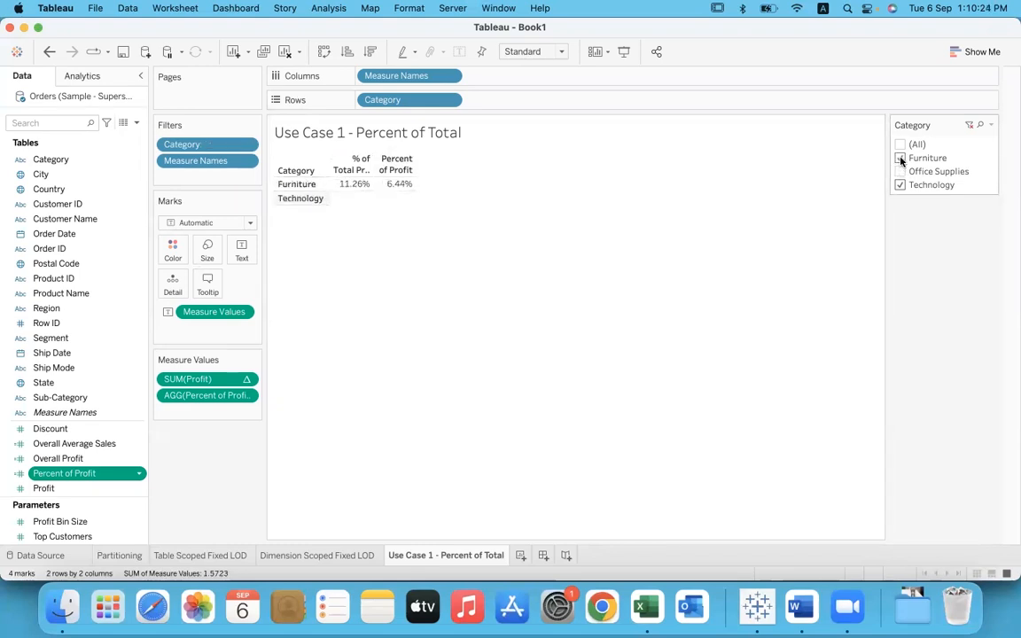
Step: Include Office Supplies in the Category filter while reviewing the Percent of Profit formula, and exclude it again to compare both percentage columns
left_click(899, 171)
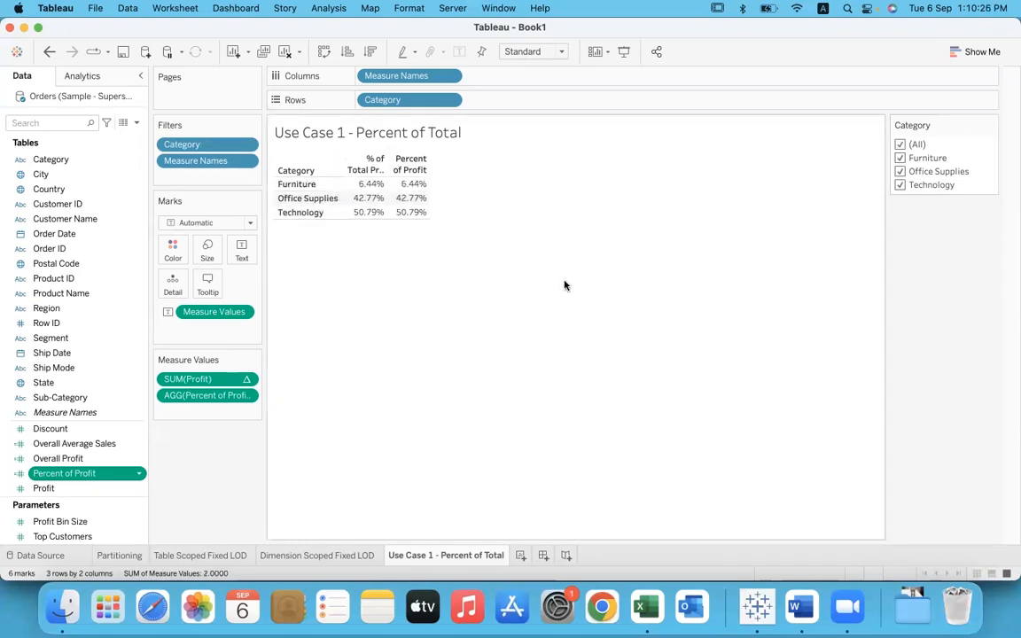
right_click(137, 473)
left_click(197, 262)
left_click_drag(502, 286, 284, 281)
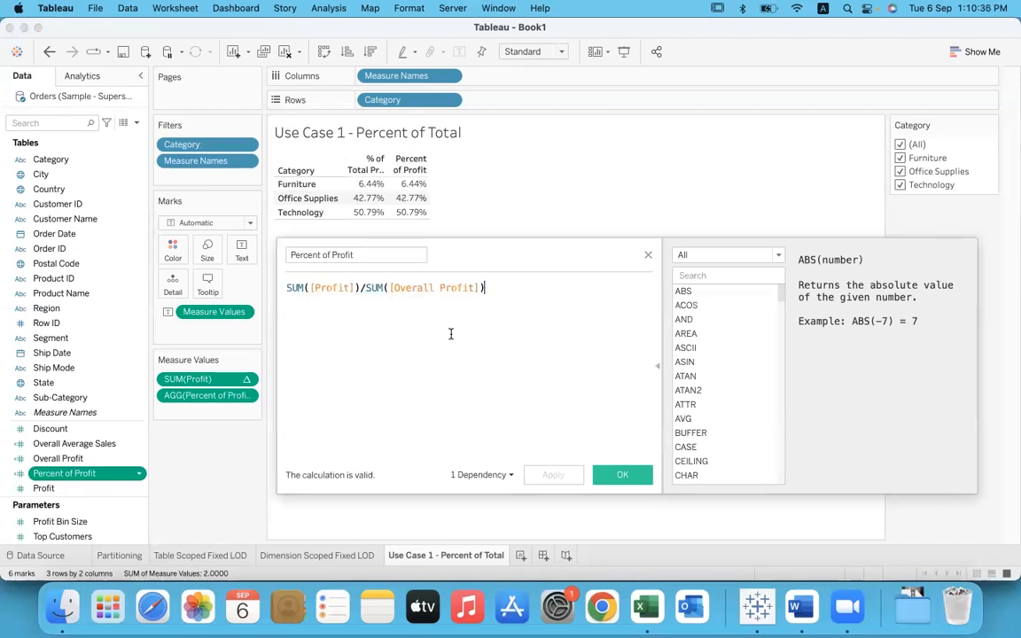
left_click(647, 255)
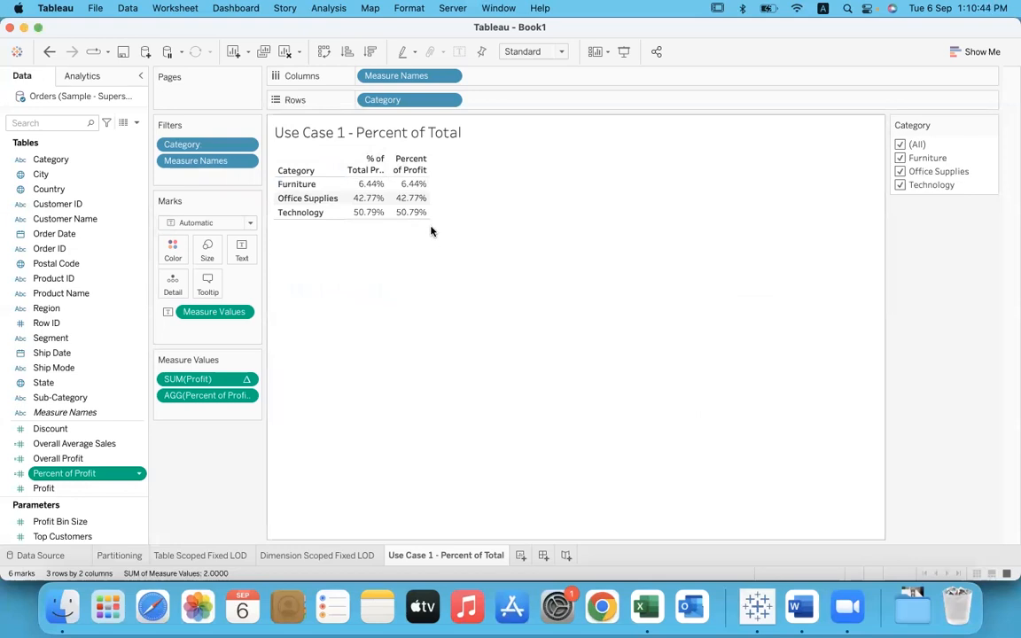
left_click(901, 171)
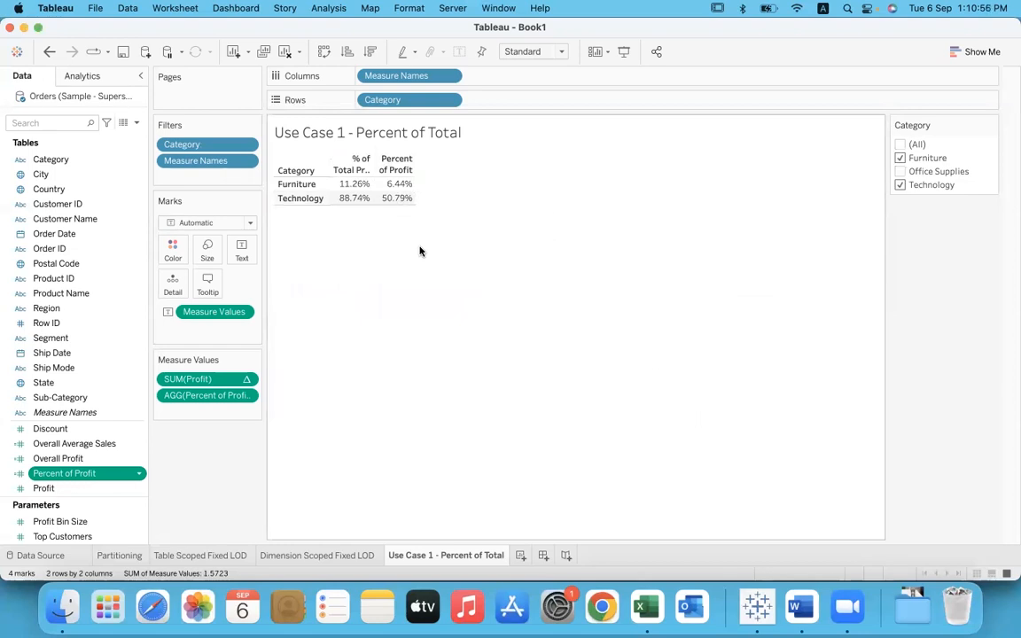
Step: Switch to Word, copy the line "Use Case 2: Profit per Business Day", and return to Tableau
left_click(802, 610)
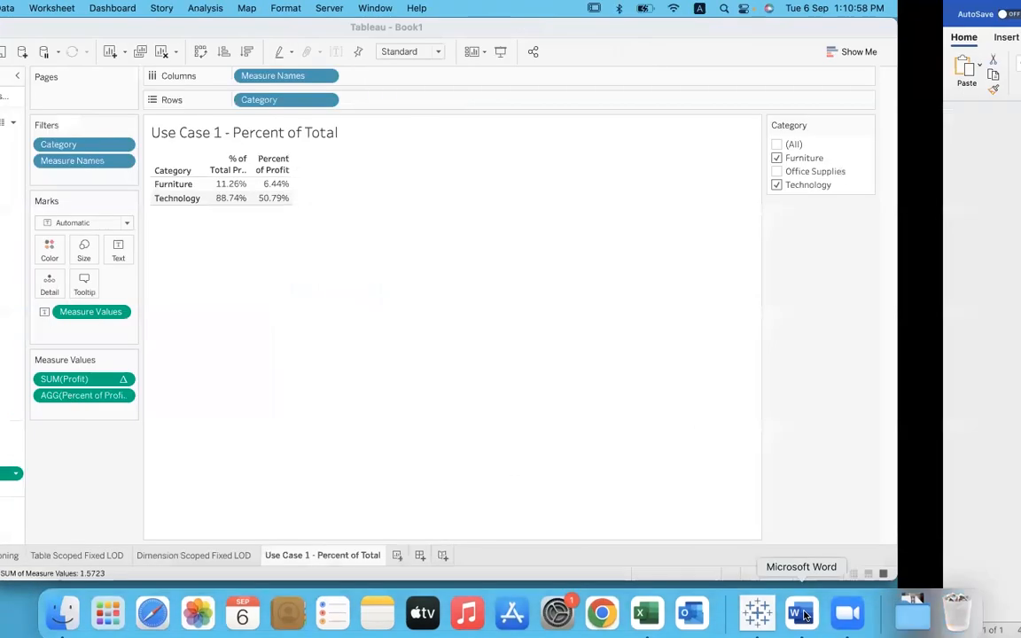
left_click_drag(448, 473, 259, 476)
key("super+c")
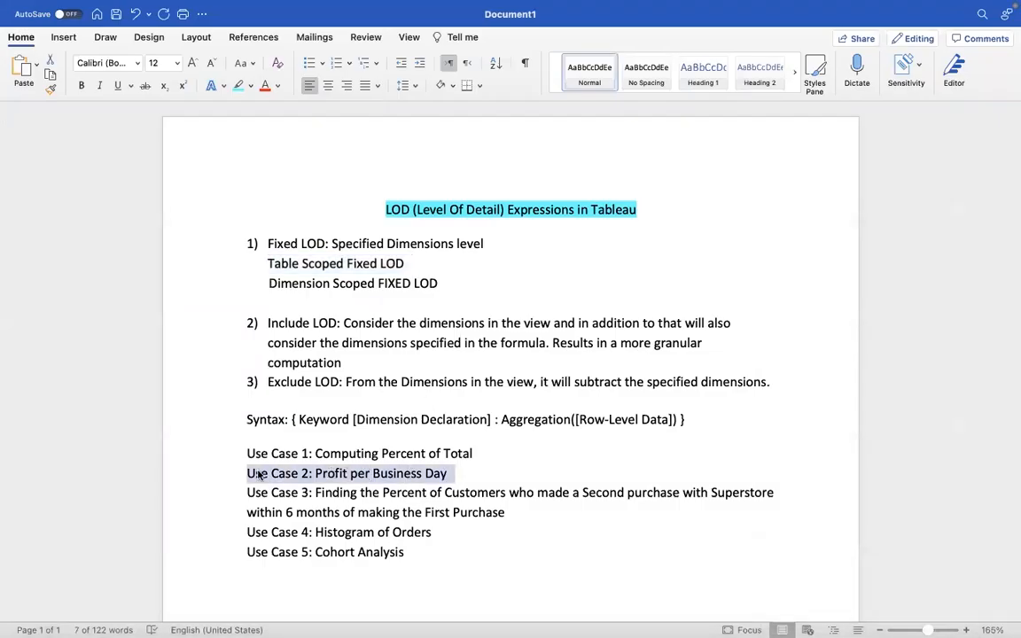
key("ctrl+Left")
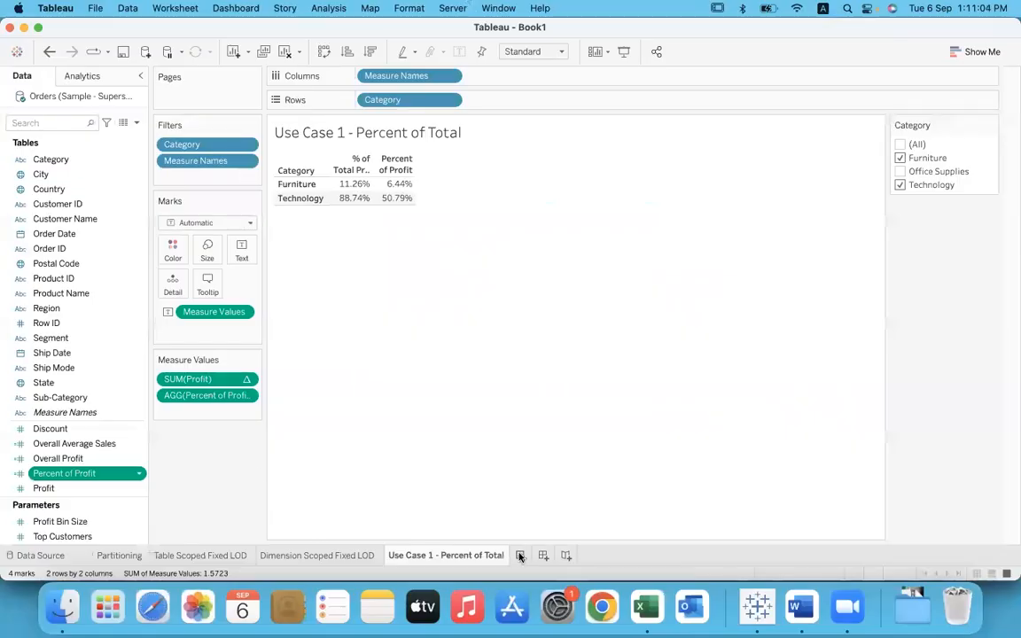
Step: Add a new worksheet and name it "Use Case 2: Profit per Business Day" using the copied text
left_click(519, 555)
double_click(519, 556)
key("super+v")
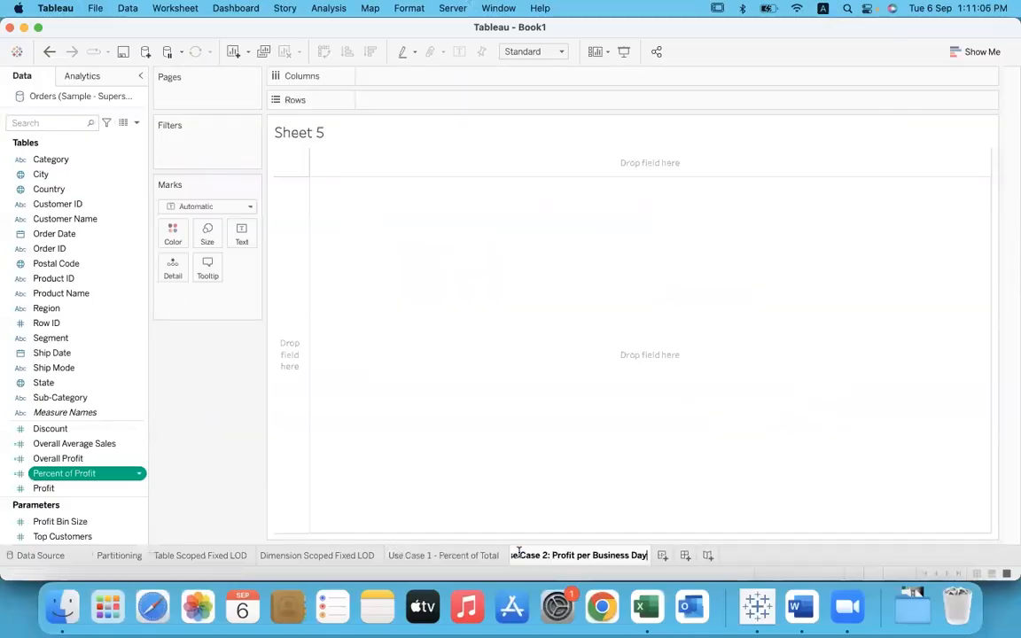
key("Return")
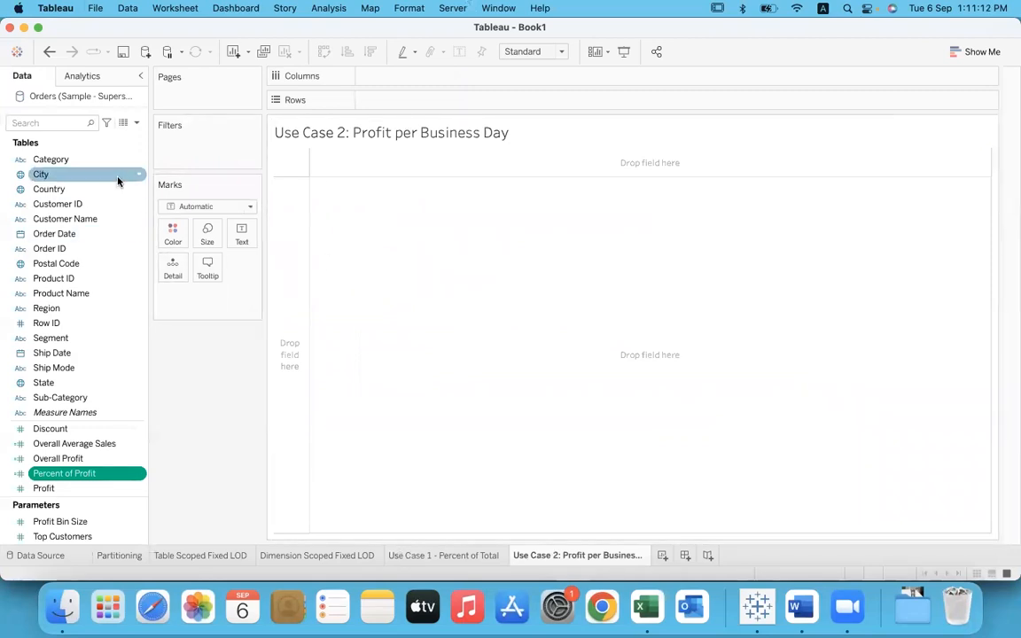
Step: List Order Date in the rows as discrete exact dates and show the summed Profit as text for each date
left_click_drag(45, 236, 382, 102)
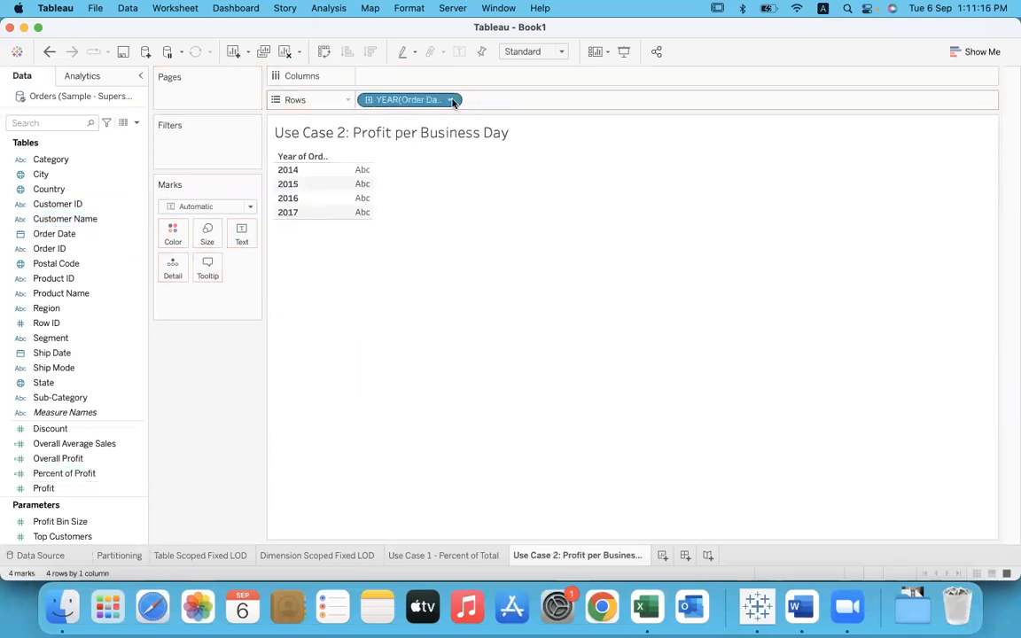
left_click(450, 99)
mouse_move(435, 348)
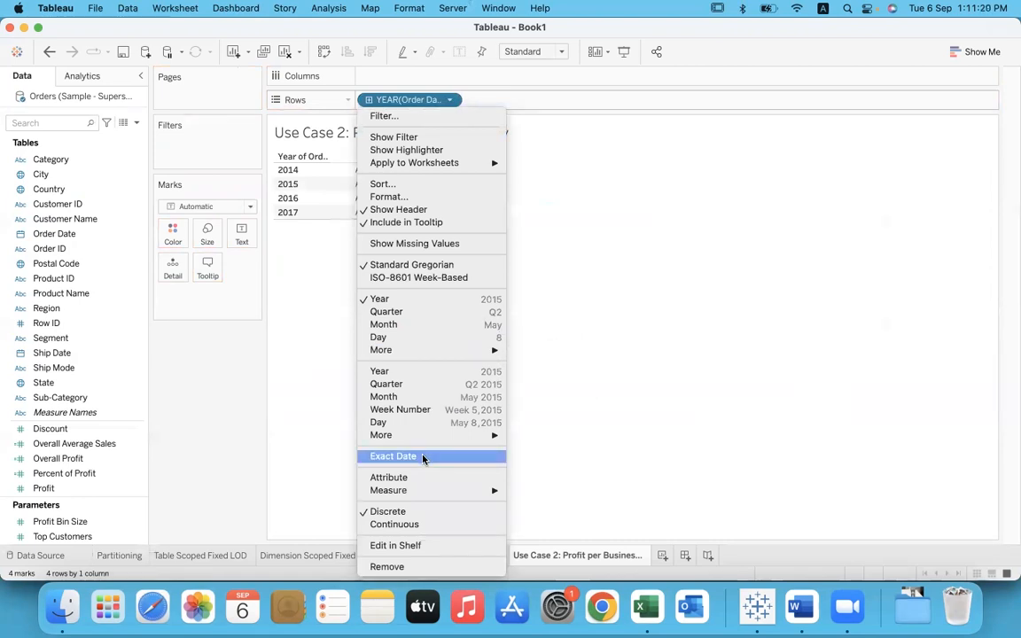
left_click(423, 458)
left_click(408, 98)
left_click(401, 498)
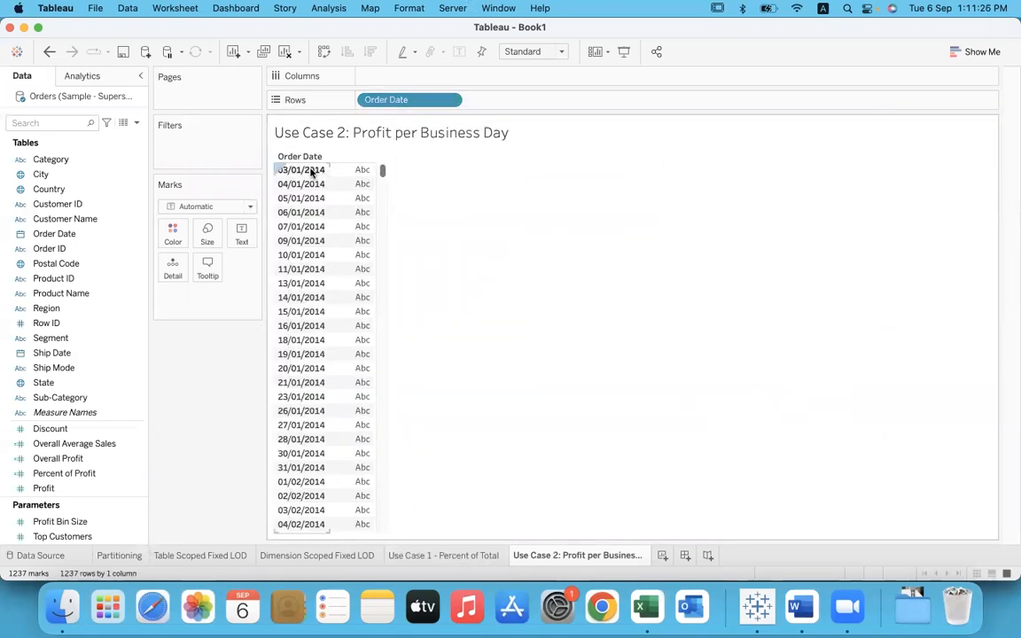
left_click_drag(53, 489, 239, 241)
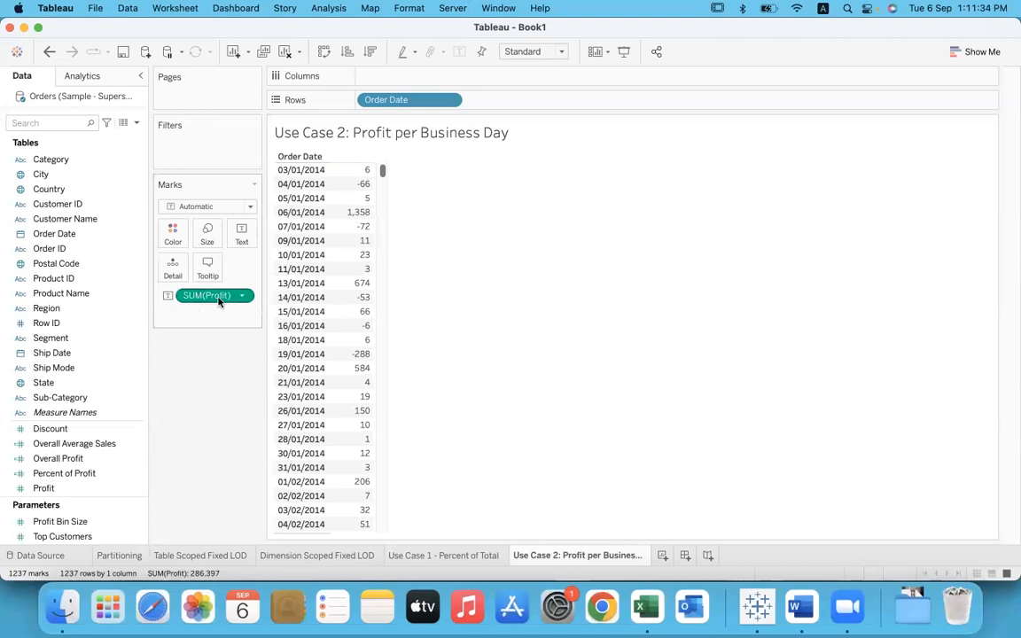
Step: Examine the daily profit values by highlighting the marks for 03/01/2014, 07/01/2014, 19/01/2014 and 14/01/2014, and clear the selection
mouse_move(342, 171)
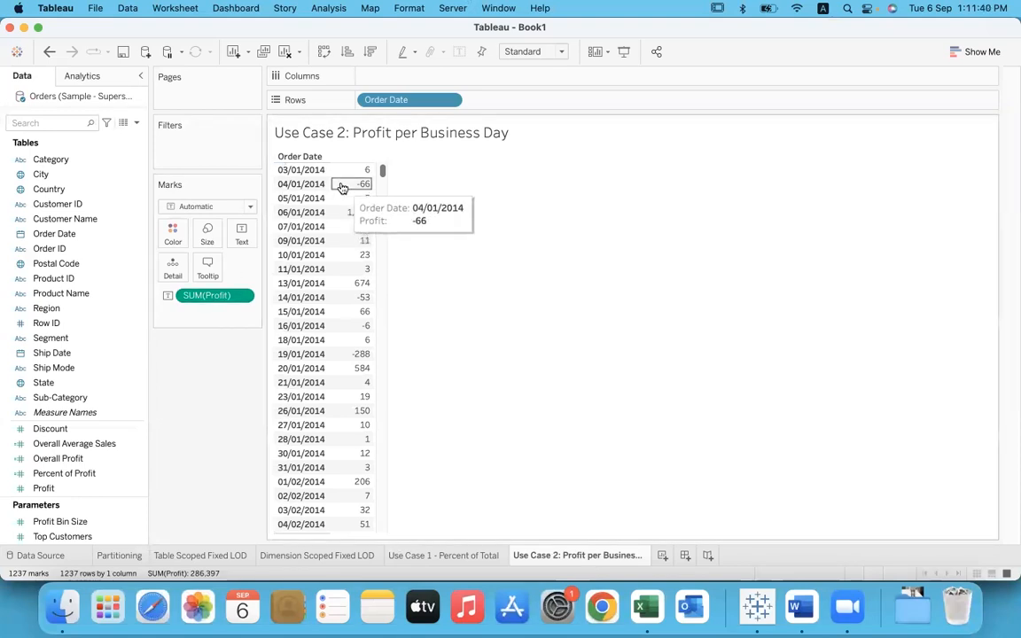
mouse_move(344, 199)
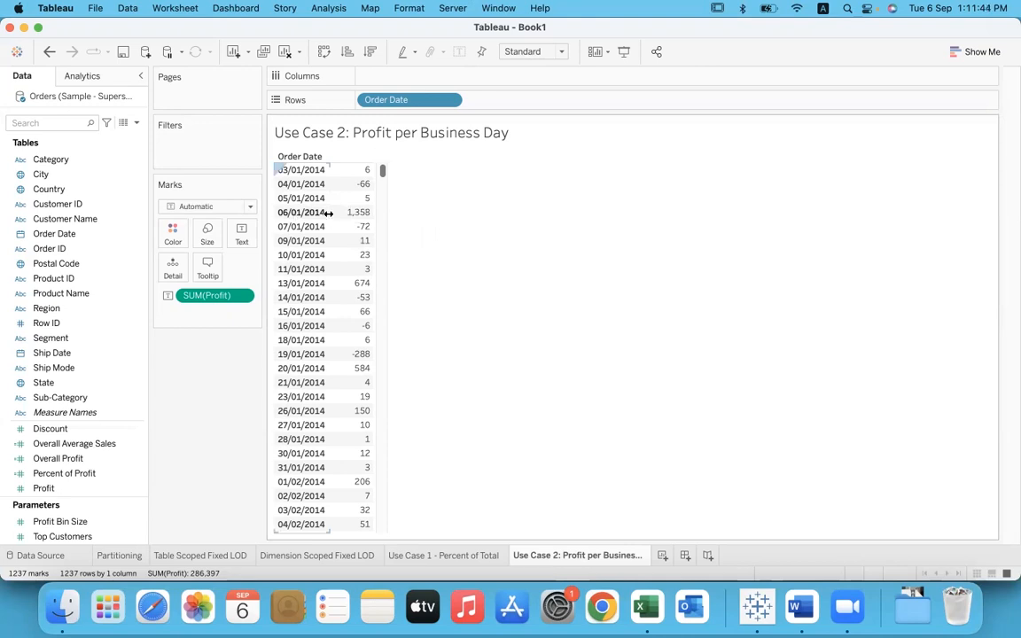
mouse_move(333, 219)
left_click(350, 169)
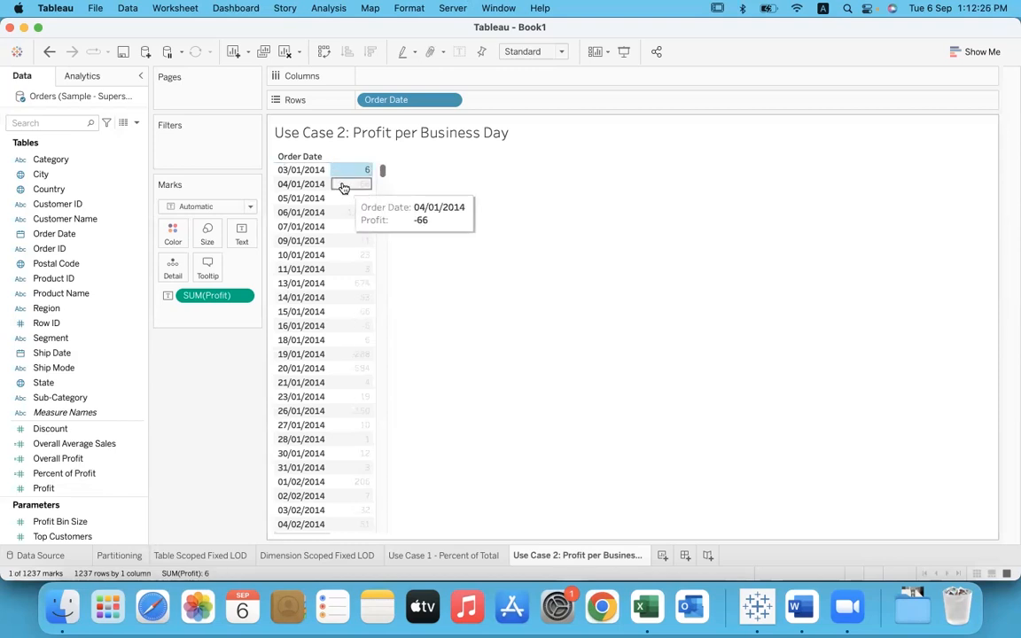
left_click(406, 275)
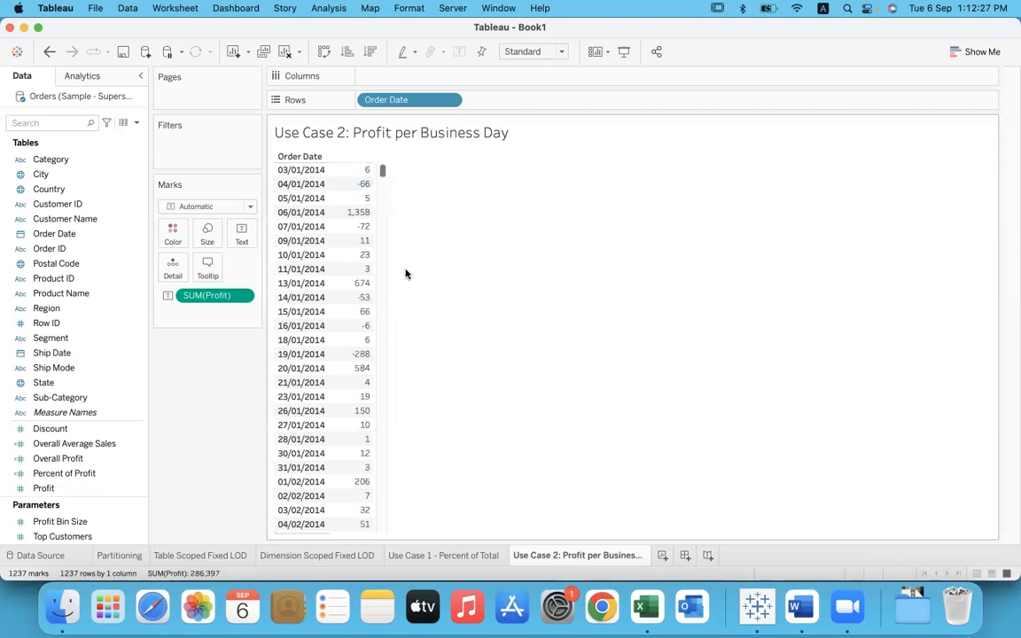
left_click(345, 228)
left_click(348, 354)
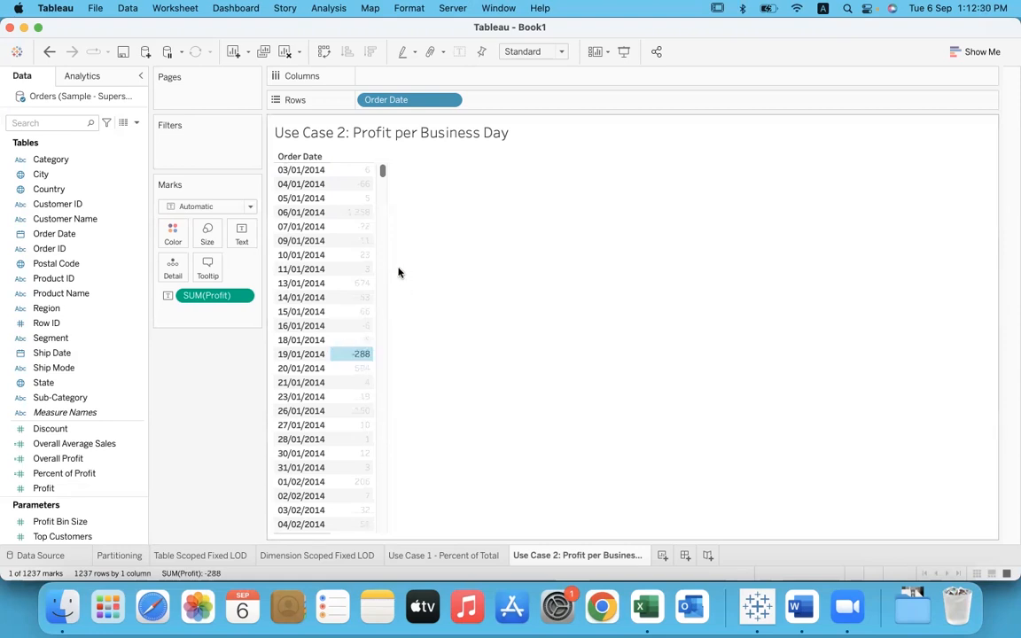
left_click(344, 297)
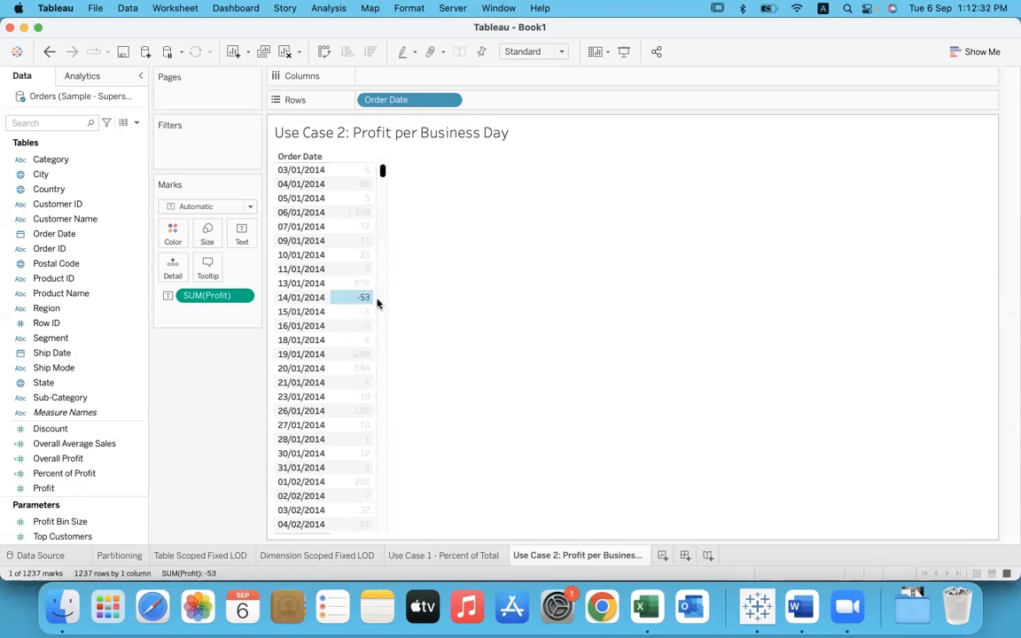
left_click(461, 272)
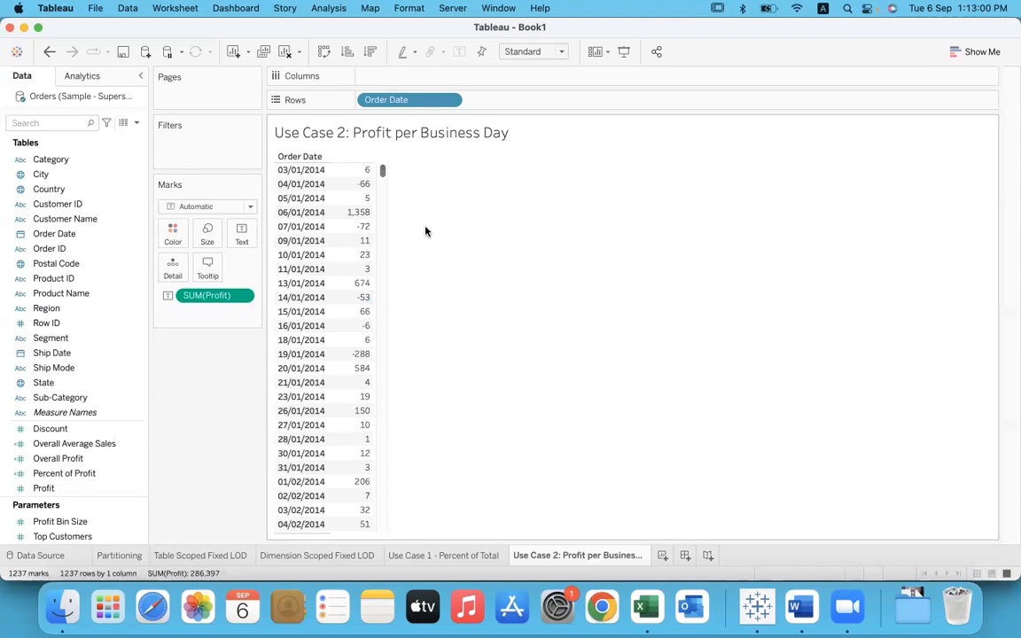
Step: Create a new calculated field named "Profit Per Business Day"
left_click(326, 11)
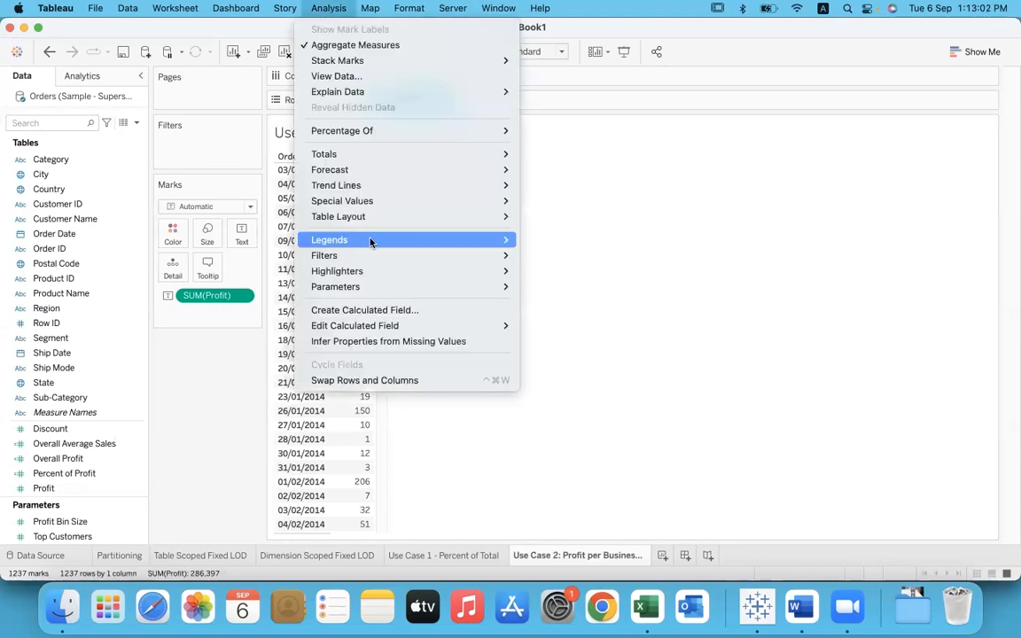
left_click(371, 310)
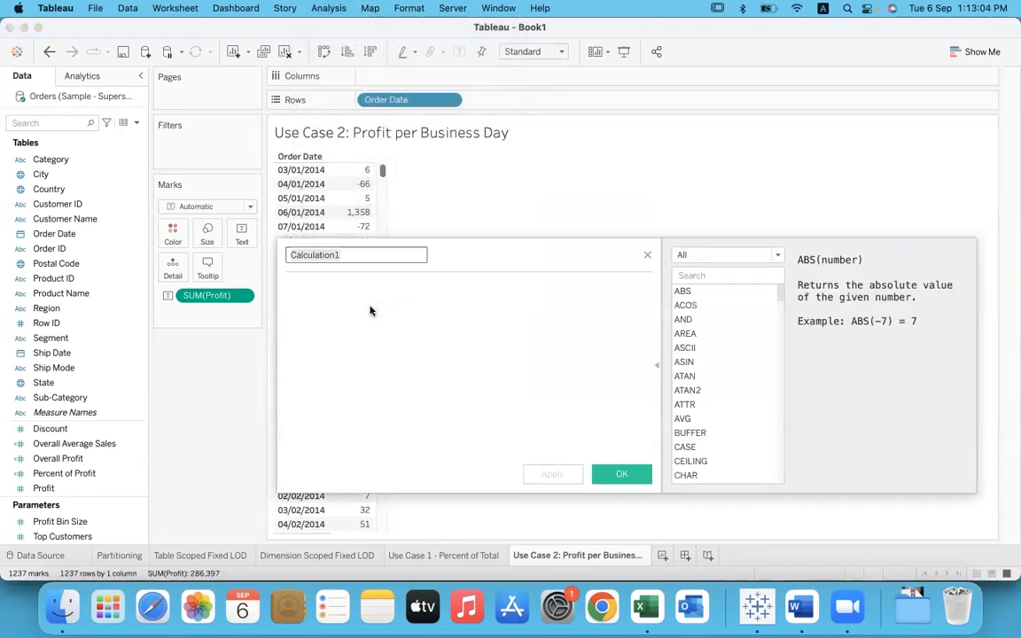
type("Profit")
key("BackSpace")
key("BackSpace")
type("fit Pe")
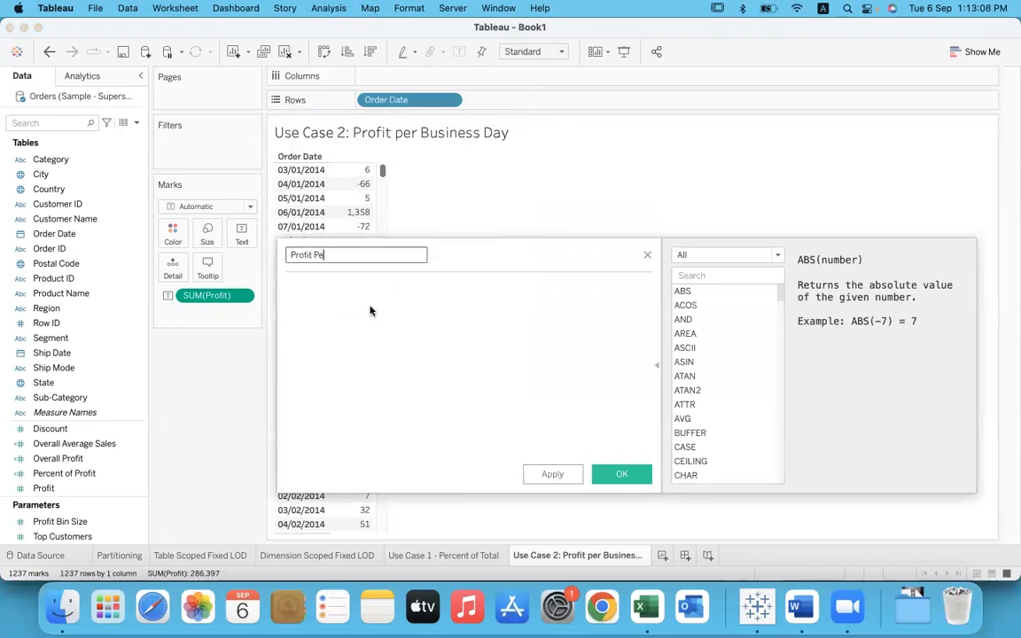
type("r Business Daya")
key("Tab")
Step: Enter the Fixed LOD formula { FIXED [Order Date] : SUM([Profit]) } as the calculation
type("{ fix")
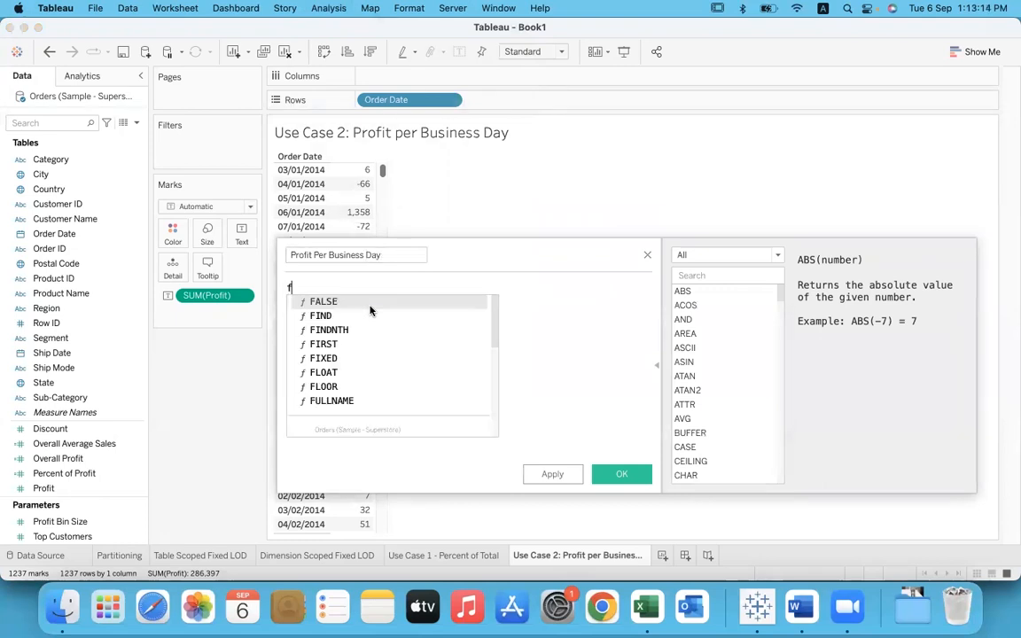
key("Return")
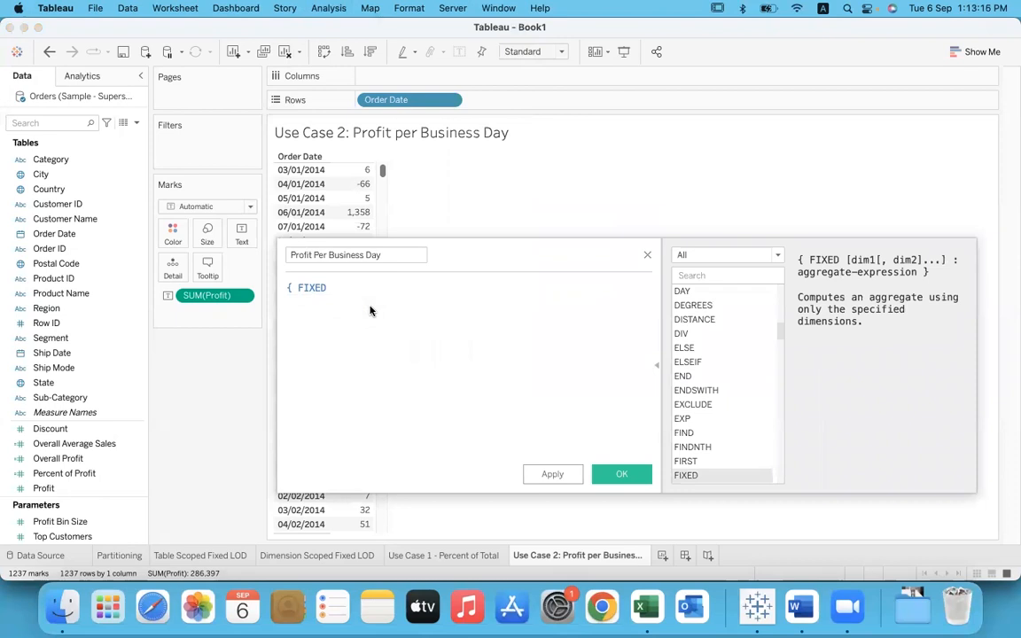
type("orde")
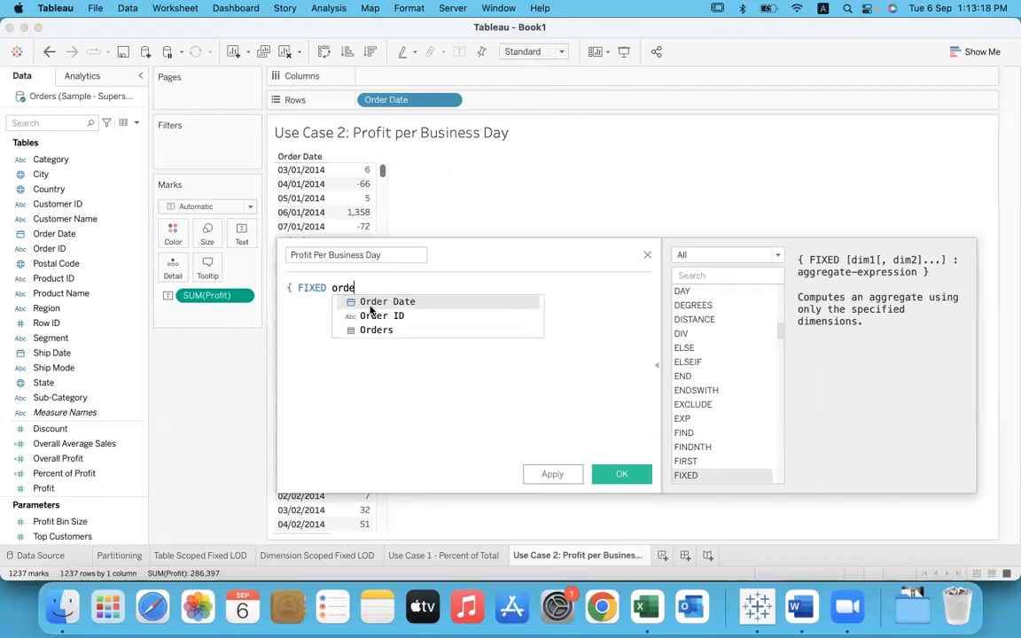
key("Return")
type(": ")
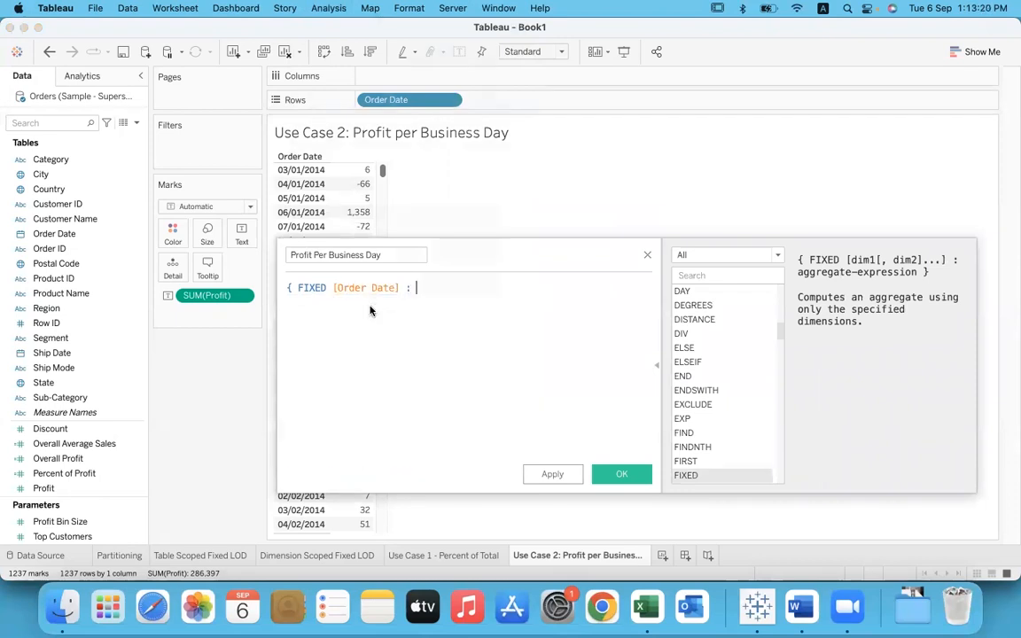
type("sum")
key("Return")
type("prof")
key("Return")
type("}")
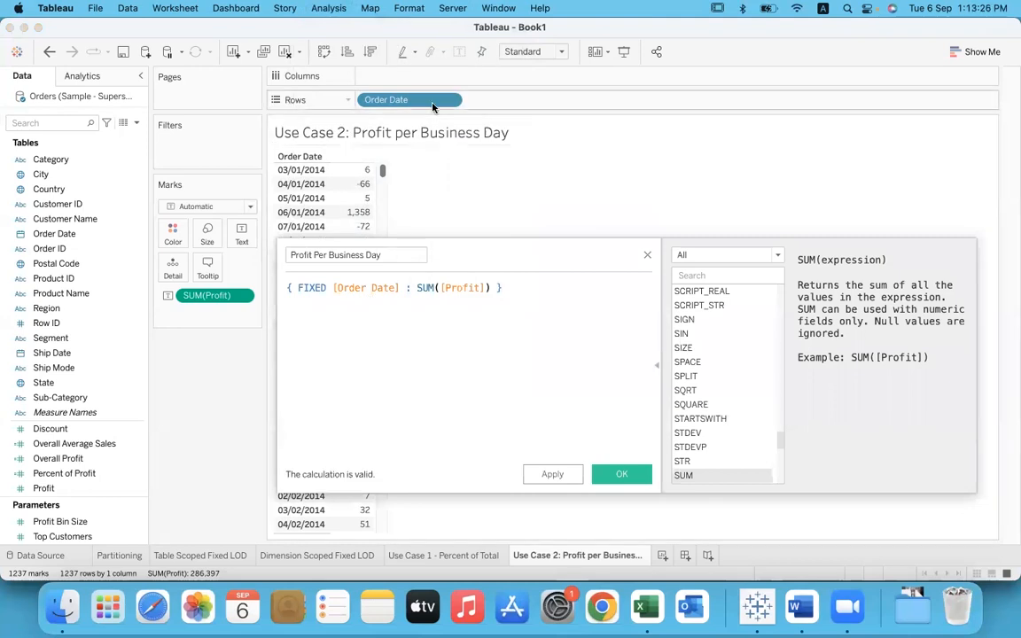
Step: Annotate the [Order Date] and SUM([Profit]) parts of the formula, sketch per-date rows with a profit column below, and clear the drawings
mouse_move(331, 301)
left_mouse_down()
mouse_move(403, 299)
mouse_move(401, 275)
mouse_move(353, 271)
mouse_move(332, 285)
mouse_move(338, 297)
left_mouse_up()
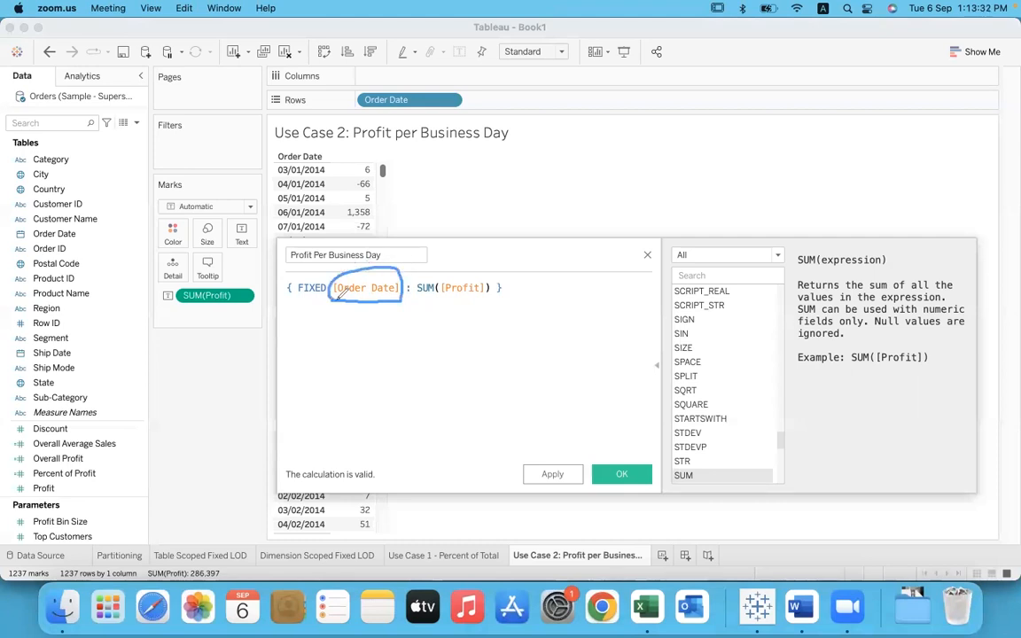
left_click_drag(420, 304, 492, 300)
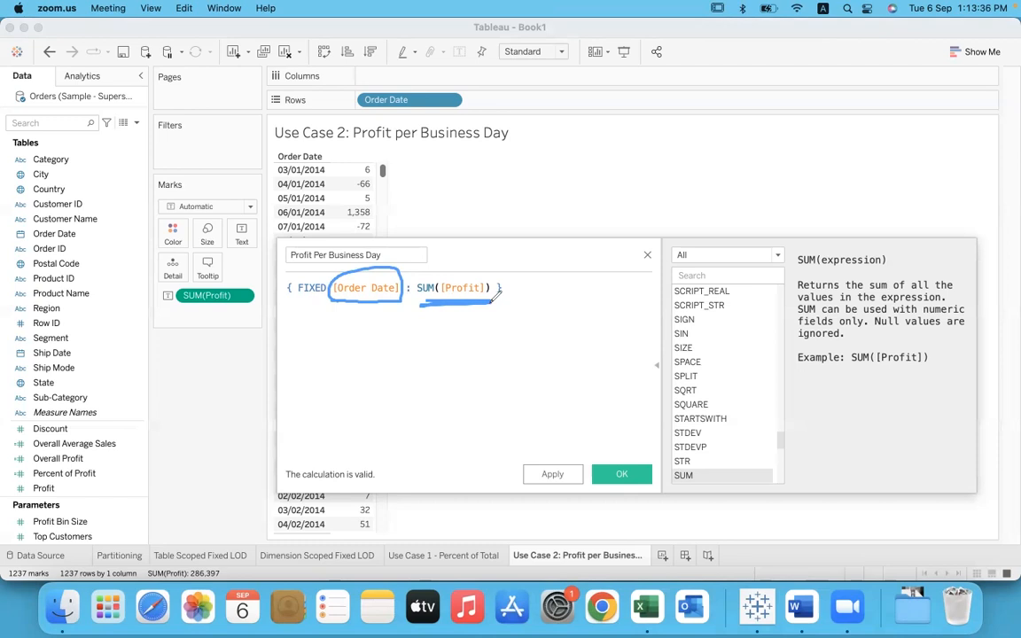
mouse_move(348, 345)
left_mouse_down()
mouse_move(381, 344)
mouse_move(369, 357)
mouse_move(382, 381)
mouse_move(365, 400)
left_mouse_up()
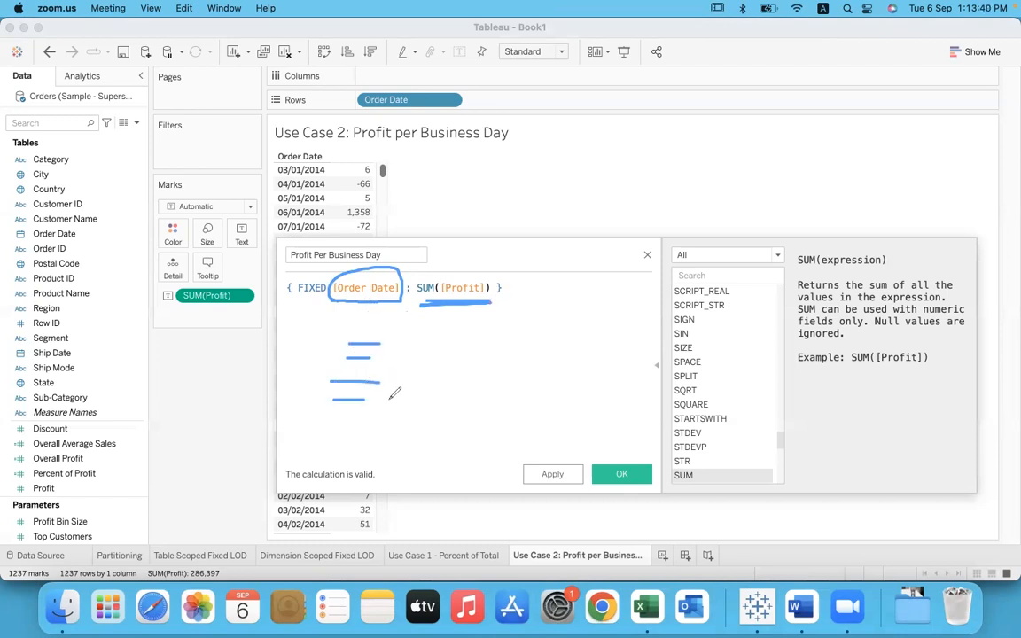
mouse_move(398, 332)
left_mouse_down()
mouse_move(391, 377)
mouse_move(445, 383)
mouse_move(400, 331)
mouse_move(387, 336)
mouse_move(432, 344)
mouse_move(429, 389)
left_mouse_up()
mouse_move(440, 326)
left_mouse_down()
mouse_move(455, 307)
mouse_move(469, 318)
left_mouse_up()
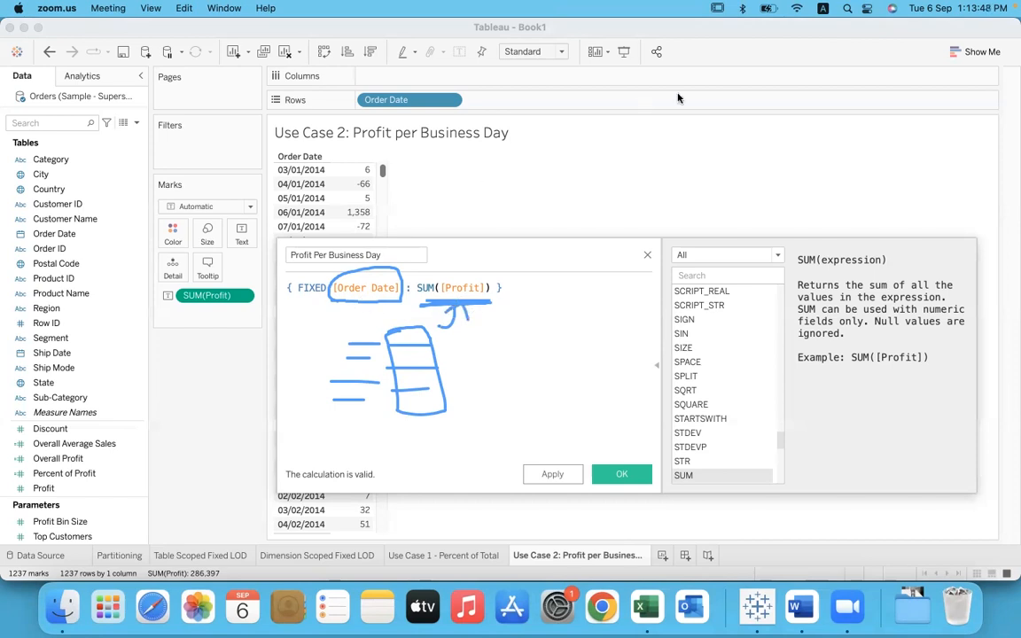
left_click(722, 133)
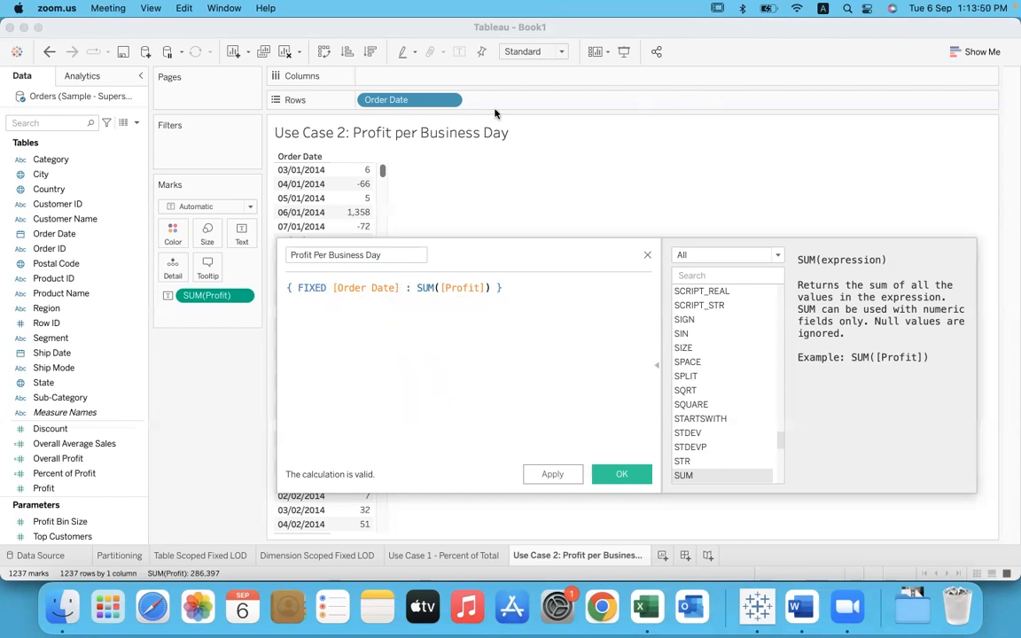
Step: Highlight the calculation's name and save the Profit Per Business Day field
left_click(390, 254)
left_click_drag(390, 255, 283, 255)
left_click(405, 256)
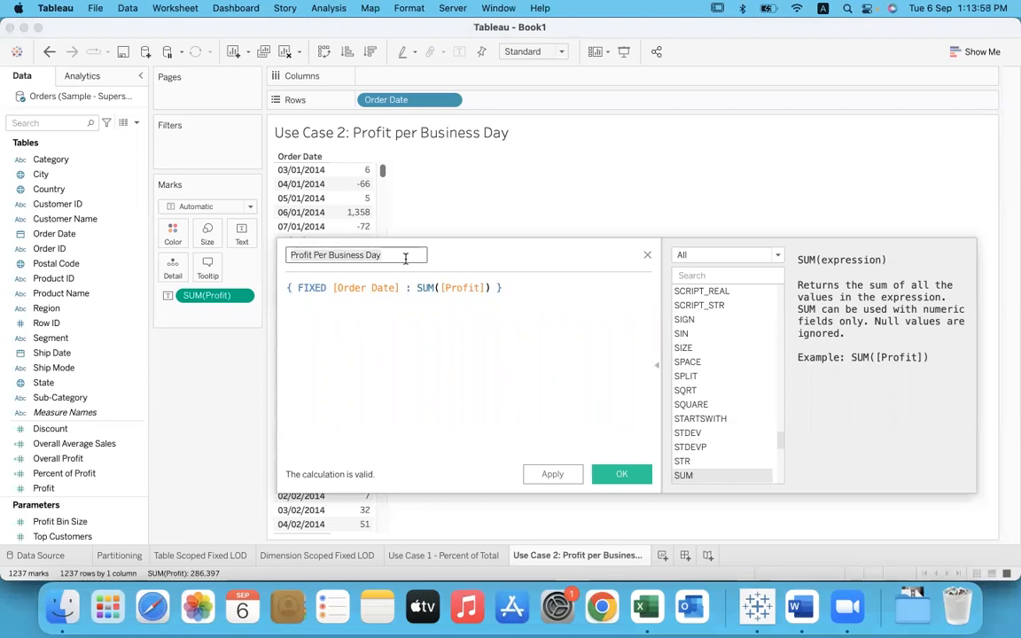
left_click(612, 474)
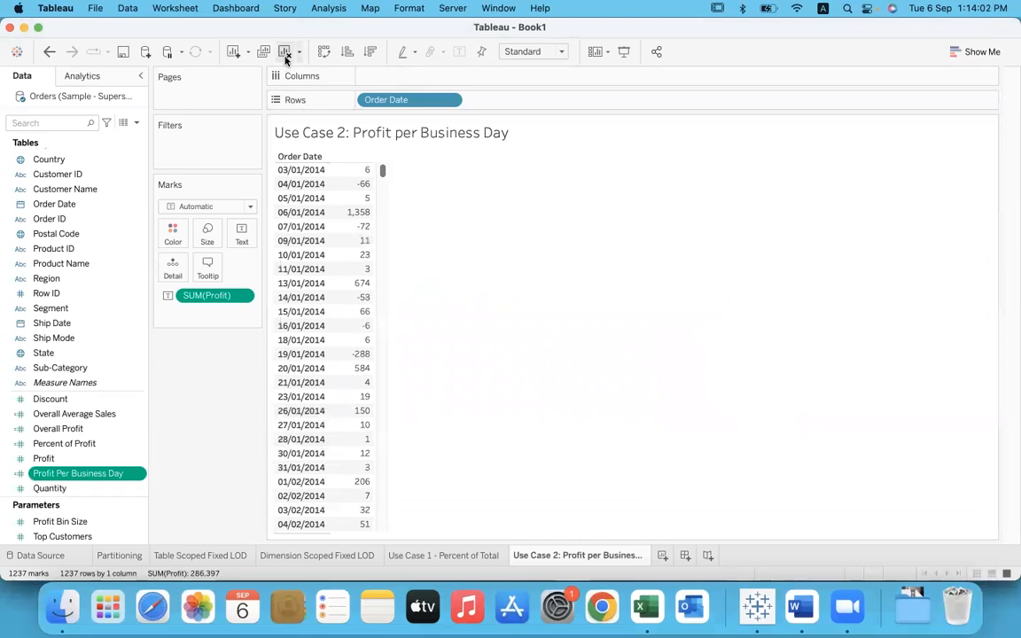
Step: Create a new calculated field named "Profitable or not"
left_click(324, 8)
left_click(394, 311)
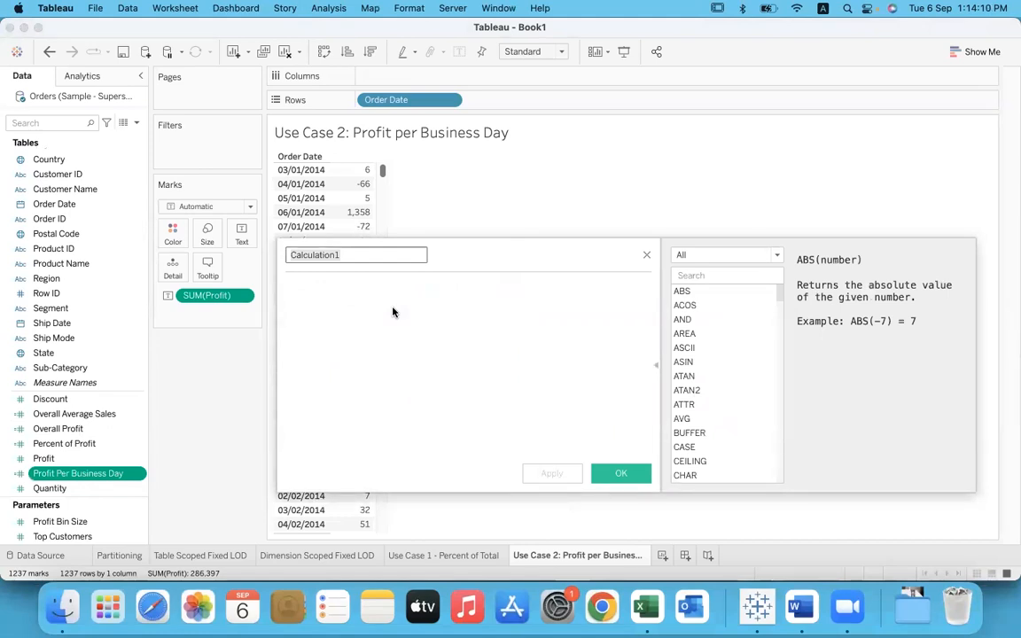
type("Profit")
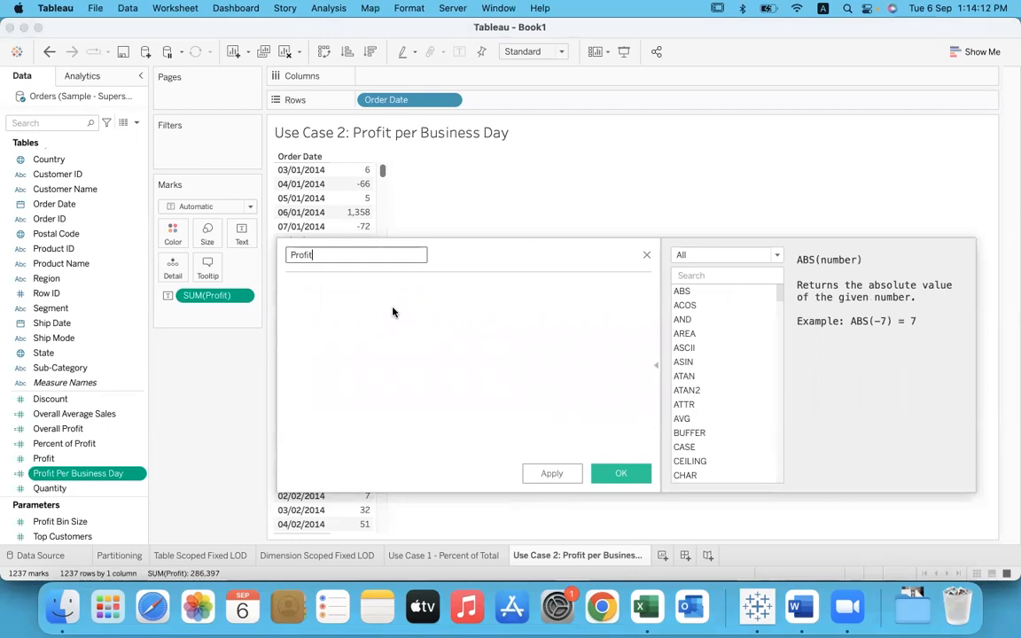
key("BackSpace")
type("itable or not")
Step: Enter the condition IF [Profit Per Business Day] > 0 THEN "Profitable" as the formula's first line
left_click(393, 312)
type("IF profi")
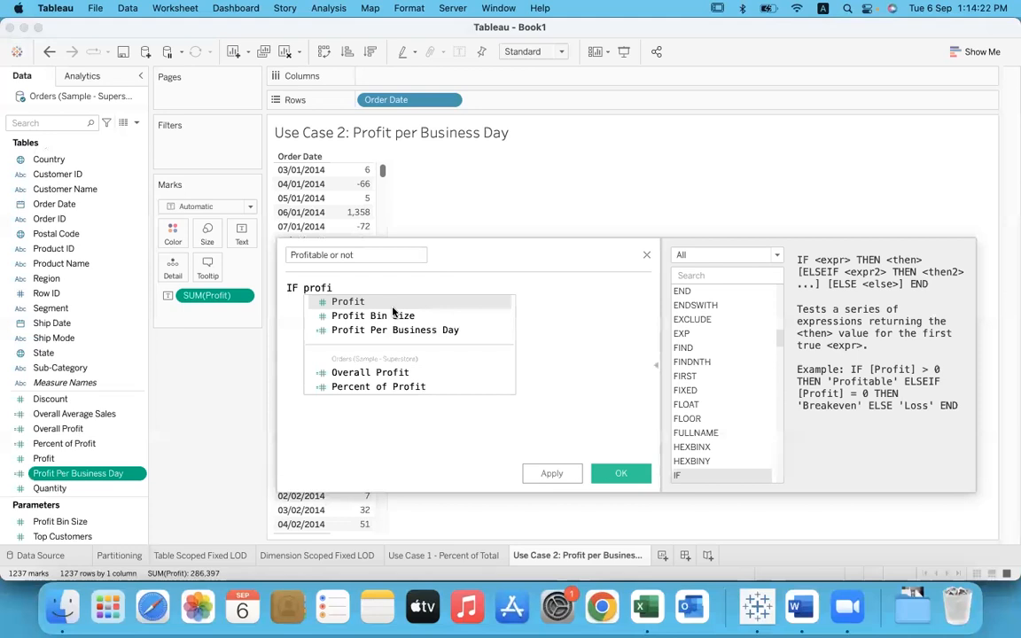
key("Down")
key("Down")
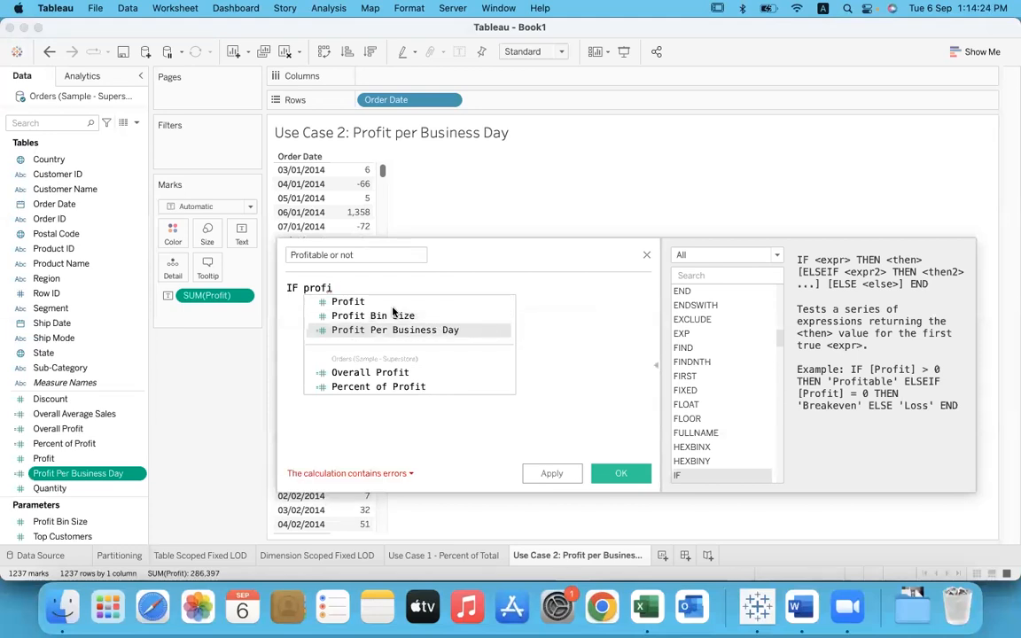
key("Return")
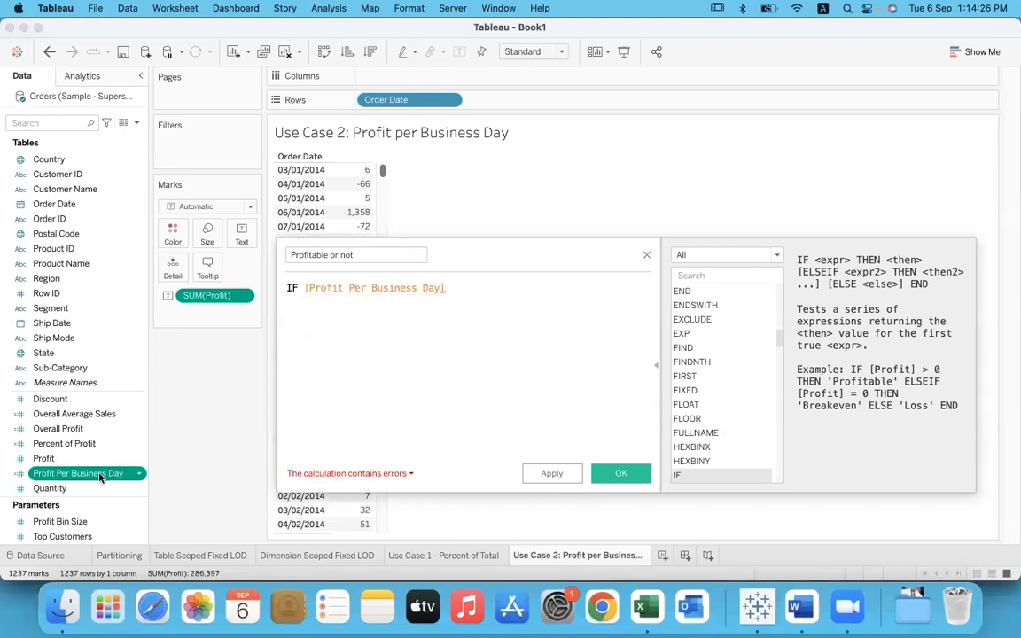
type("> 0 ")
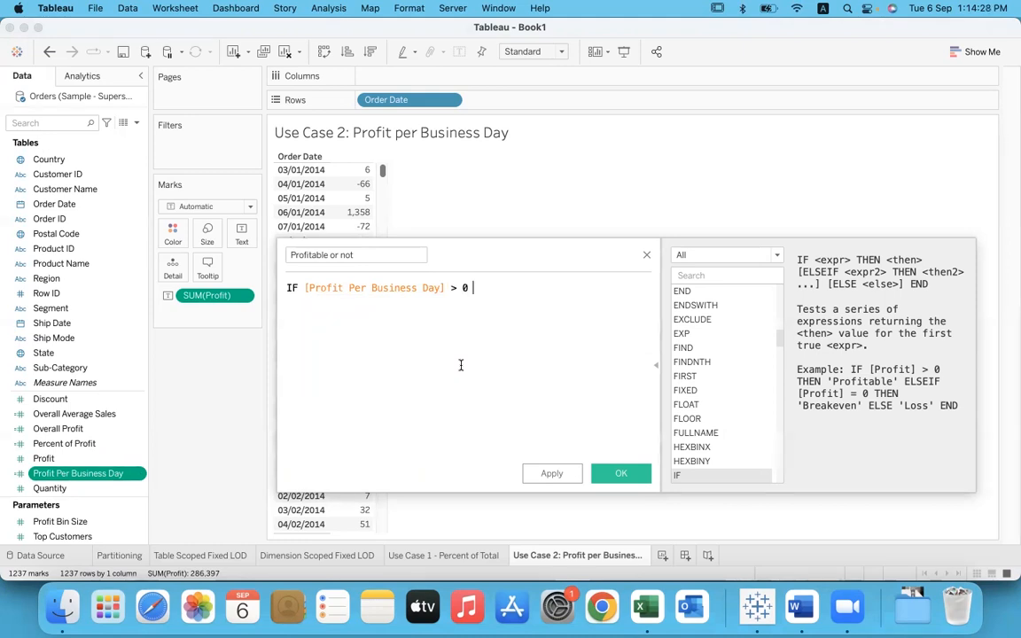
type("the")
key("Return")
type("\"Pr")
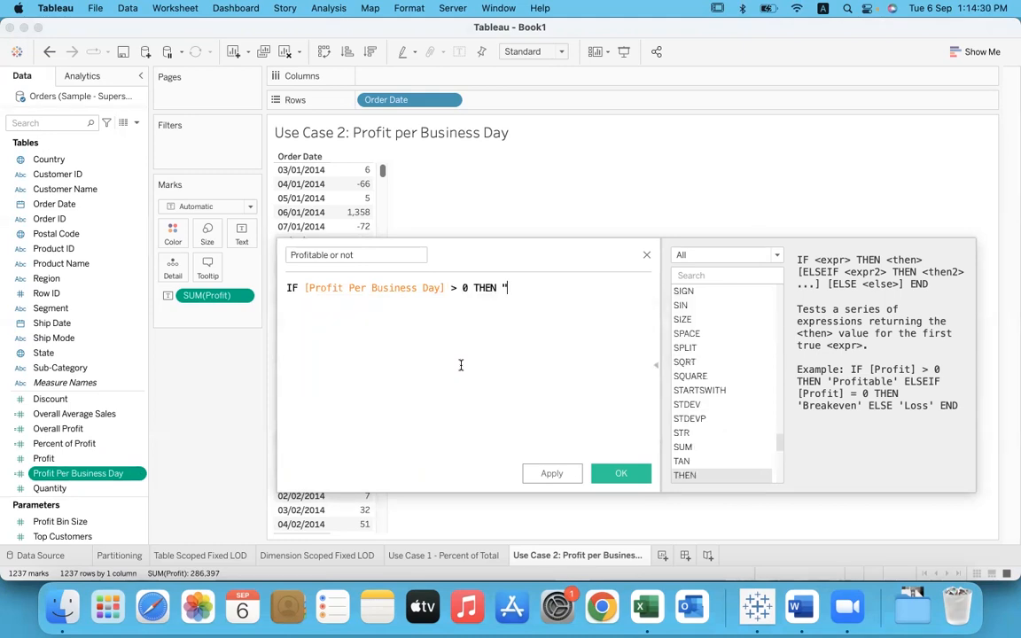
type("ofitable ")
type("Day")
key("BackSpace")
key("BackSpace")
key("BackSpace")
key("BackSpace")
type("\"")
Step: Complete the formula with ELSE "Unprofitable" and END on separate lines, and save the calculated field
key("Return")
type("els")
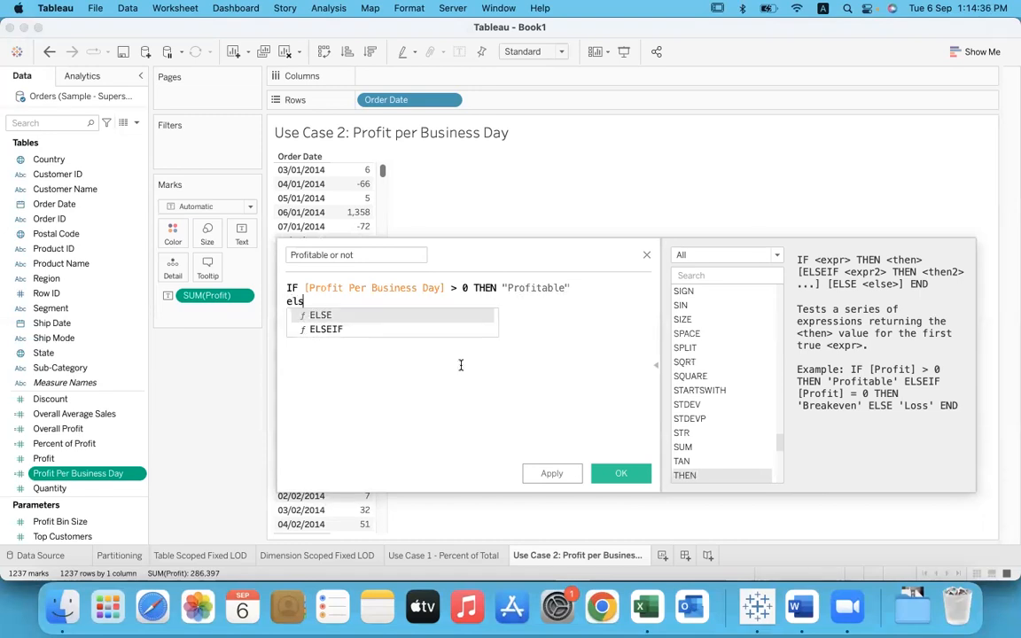
key("Return")
type("\"Unp")
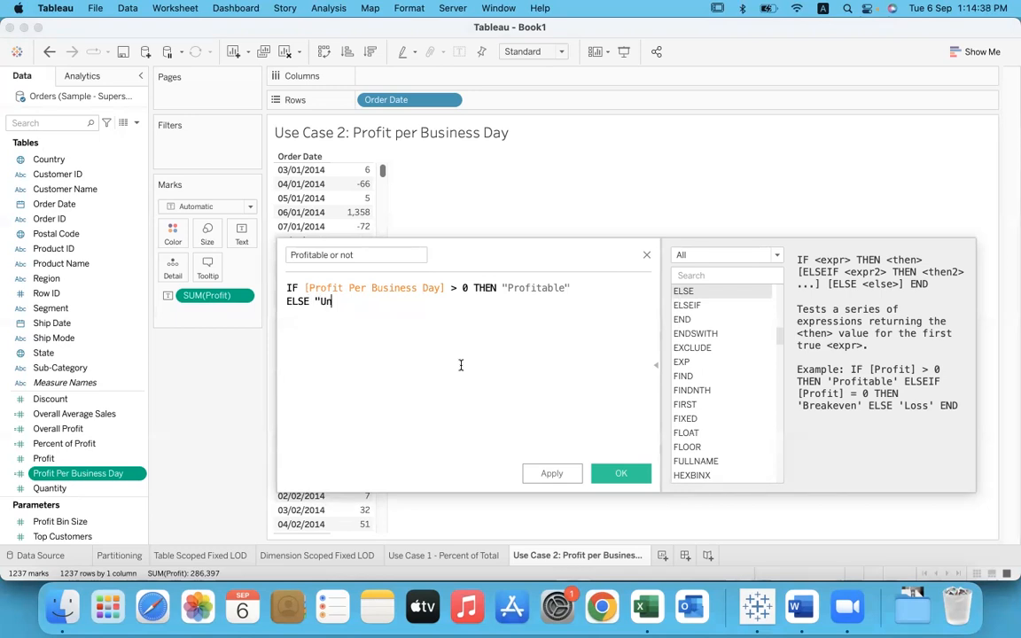
type("rofitable\"")
key("Return")
type("end")
key("Return")
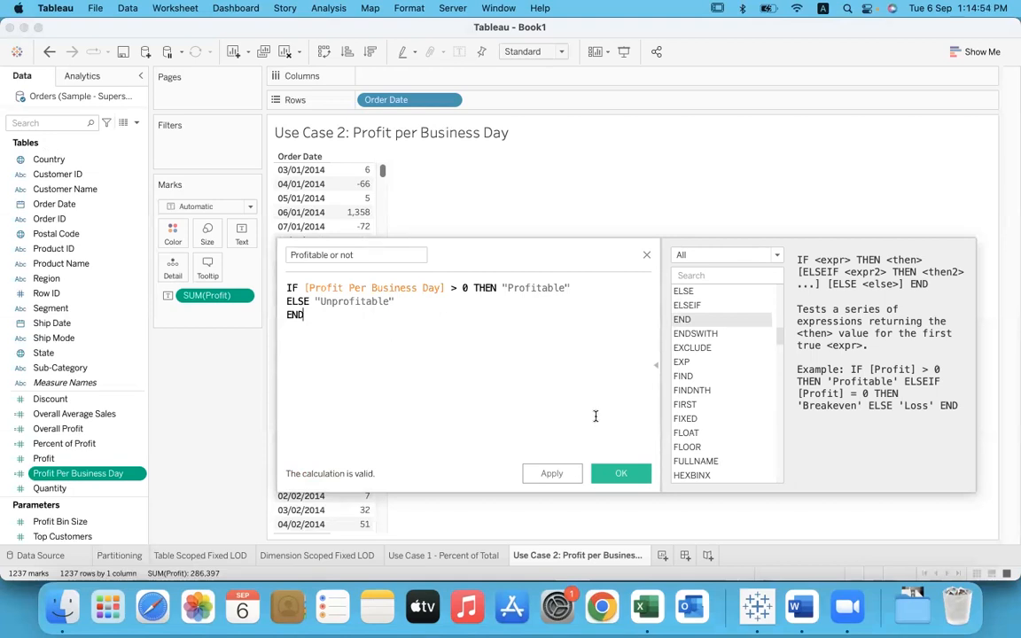
left_click(620, 474)
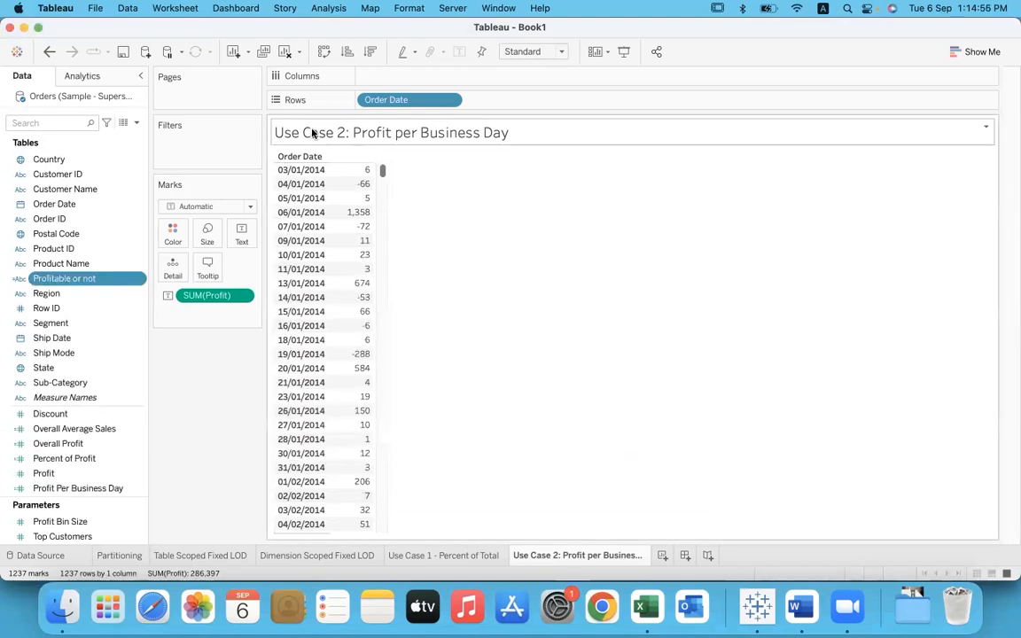
Step: Clear the worksheet and place Profitable or not on Rows, widening its header column to fit the field name
left_click(261, 50)
left_click(77, 282)
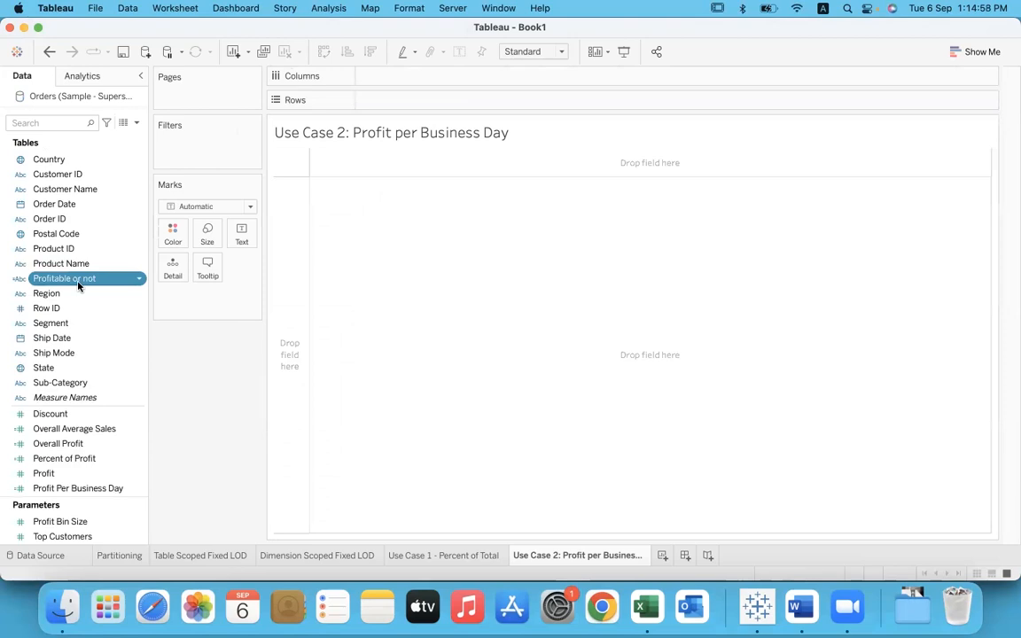
left_click_drag(77, 282, 413, 102)
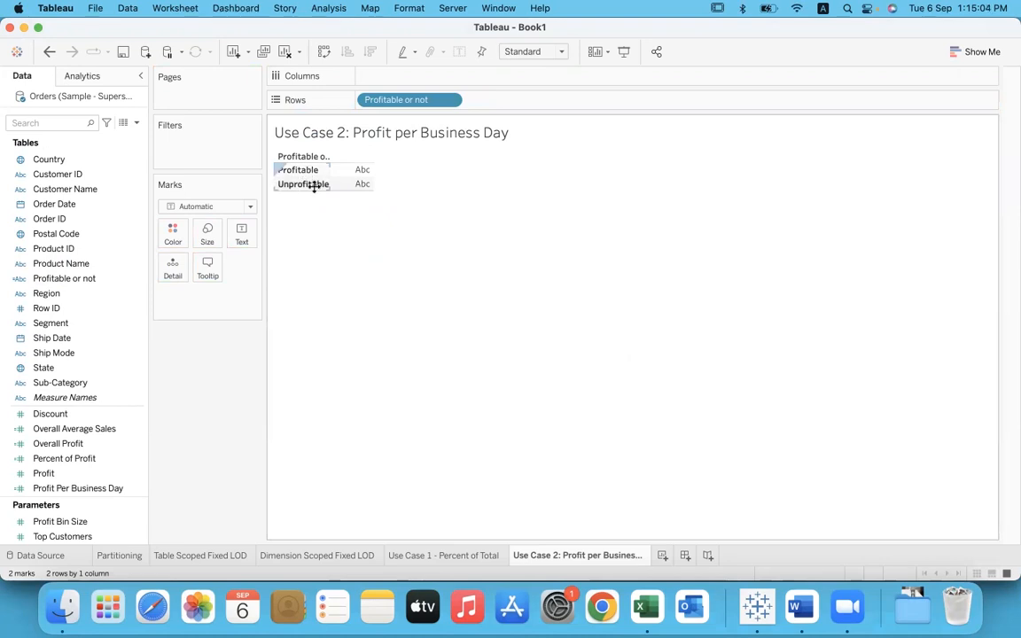
double_click(345, 170)
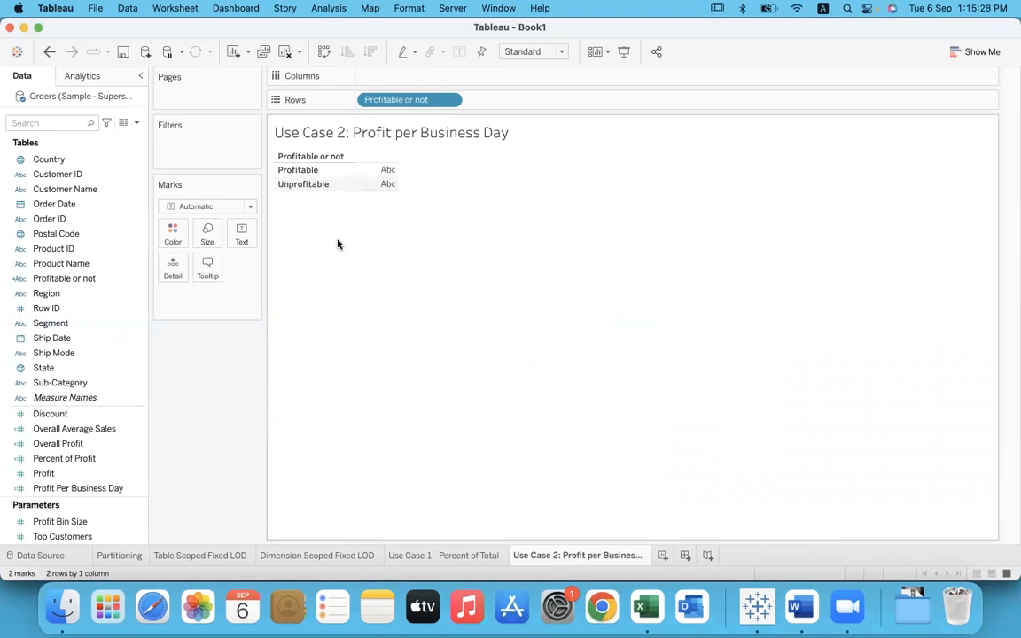
Step: Add Order Date to Columns as a distinct count measure and turn on the mark labels
left_click(64, 205)
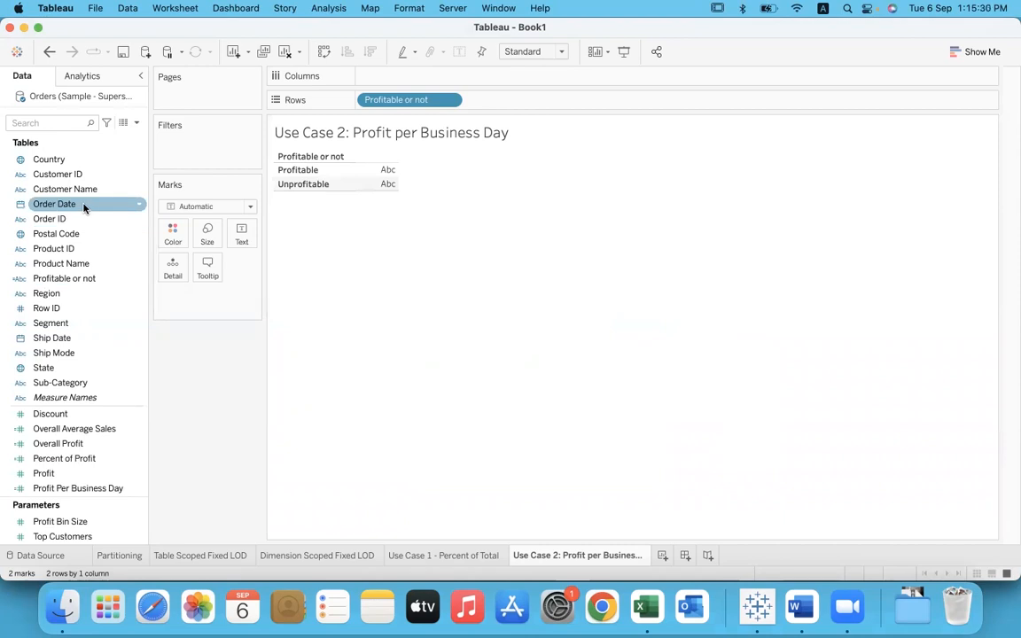
left_click_drag(93, 208, 418, 78)
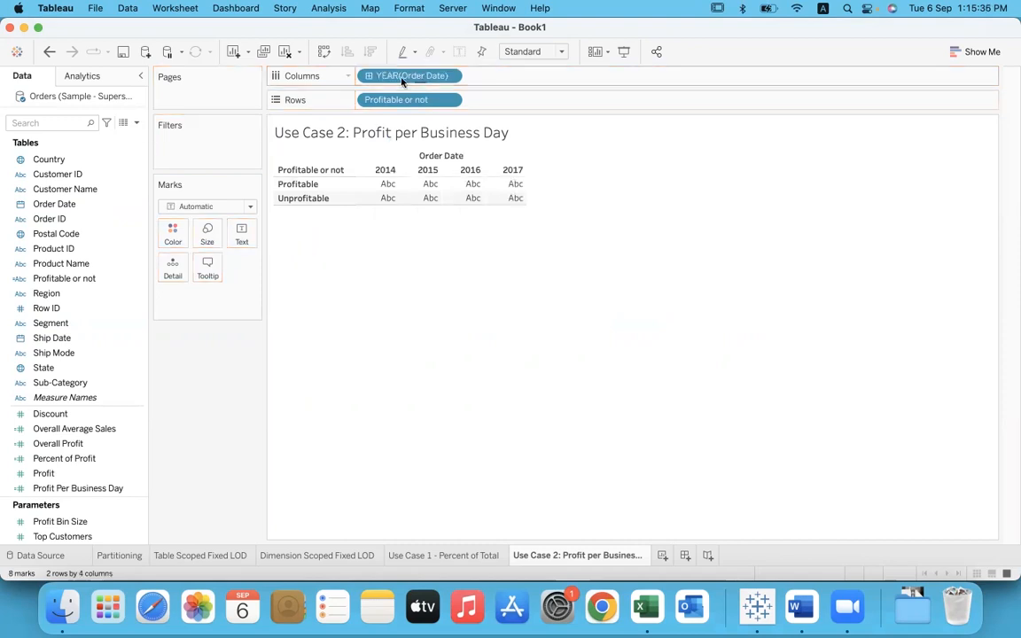
left_click(107, 211)
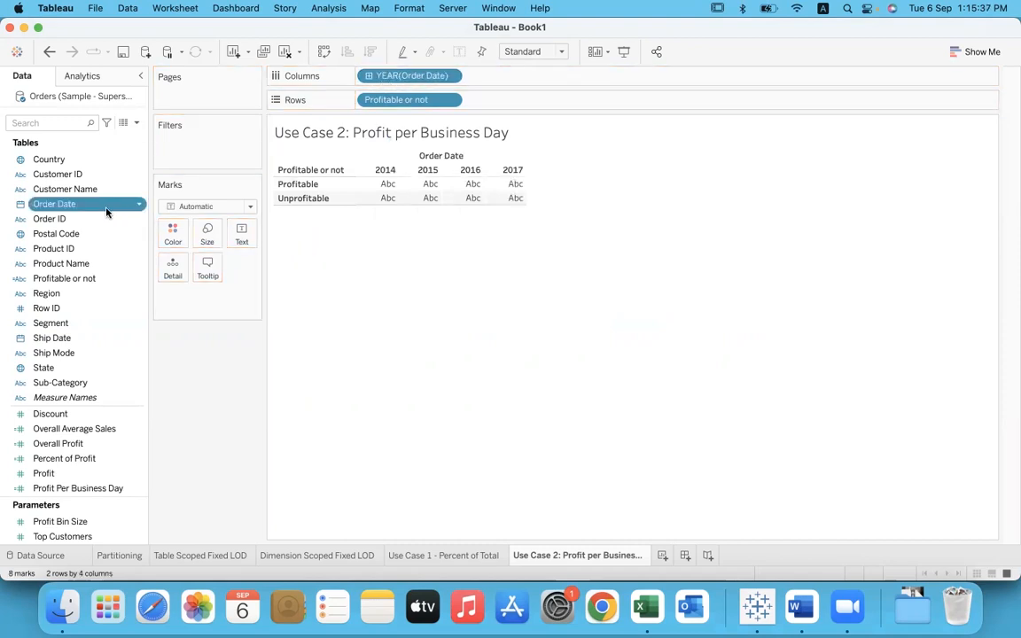
left_click(450, 76)
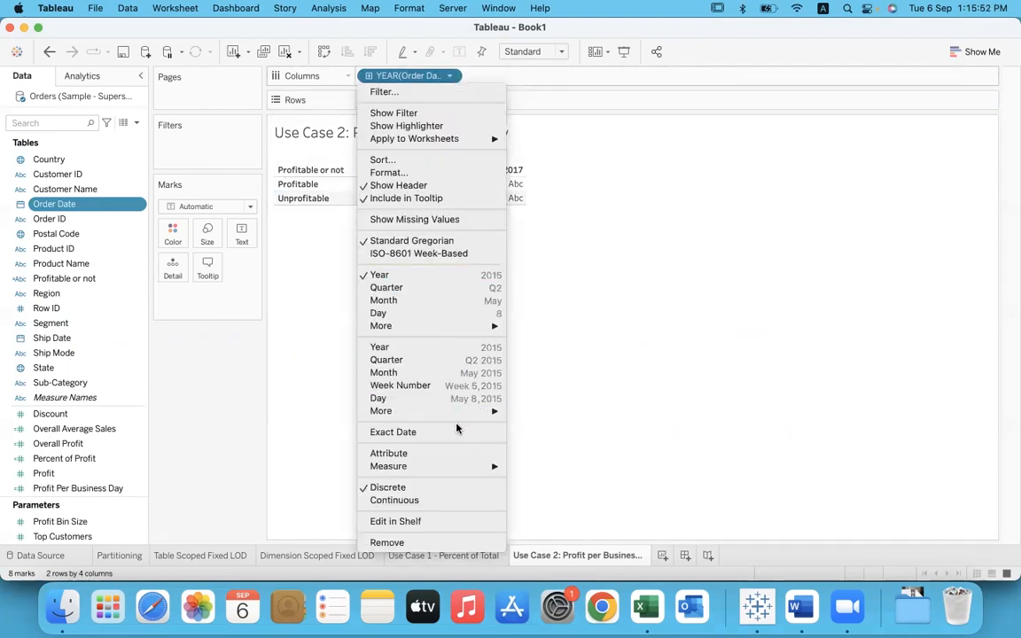
mouse_move(458, 470)
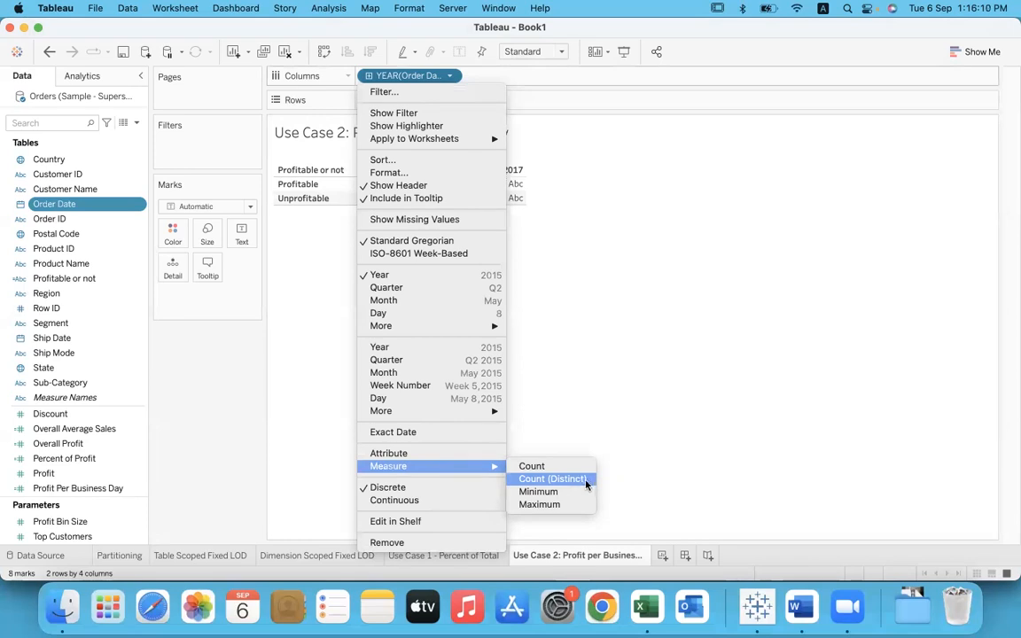
left_click(593, 484)
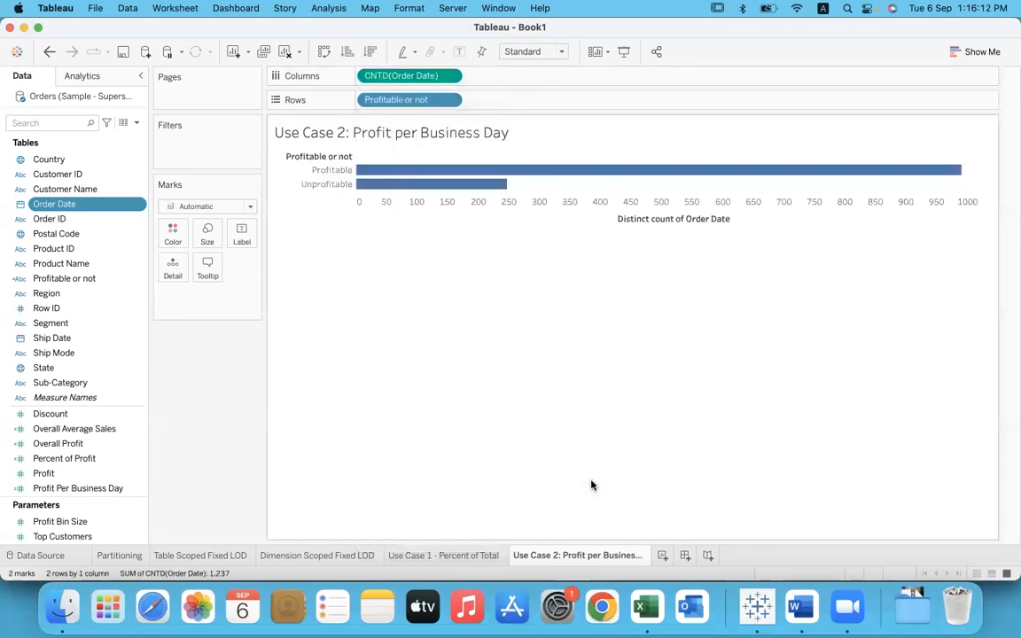
left_click(459, 51)
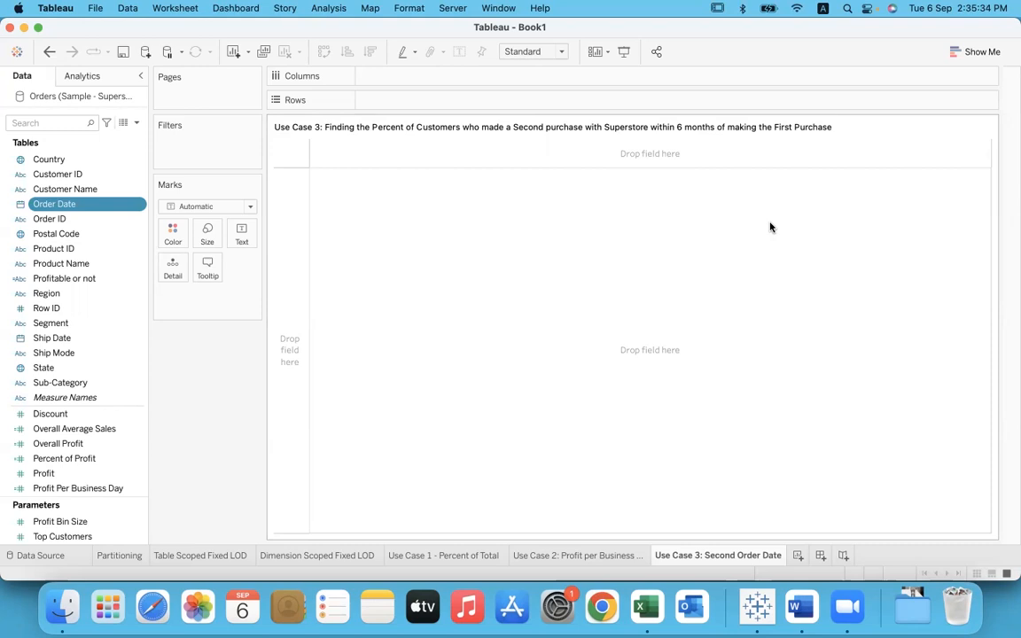
Step: Add the line "1) First Purchase Order Date" below the Use Case 3 sheet title text
double_click(850, 131)
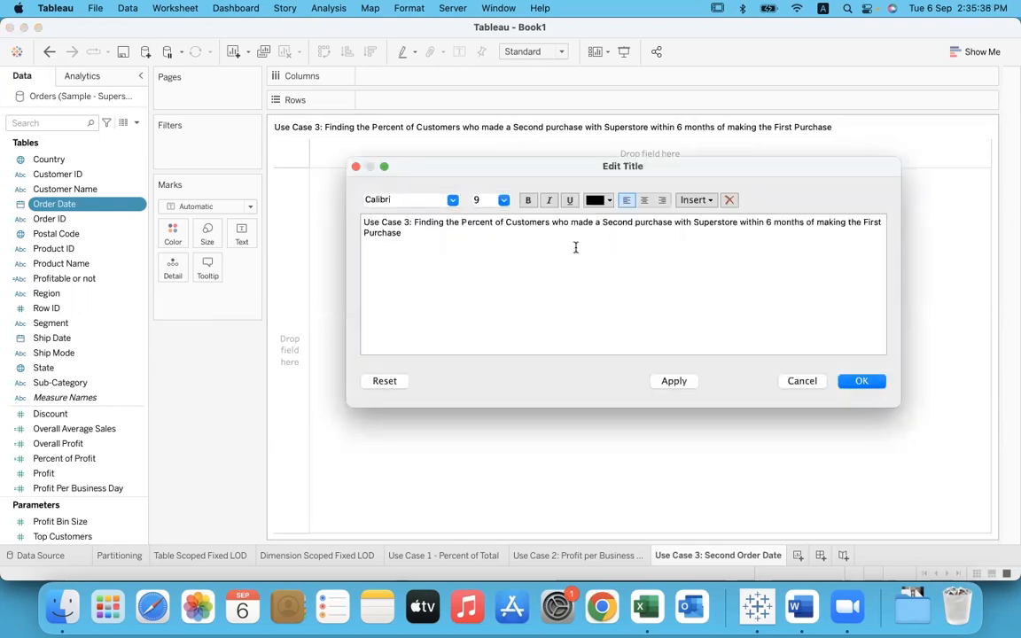
key("Return")
type("1) First Purchase Order Date")
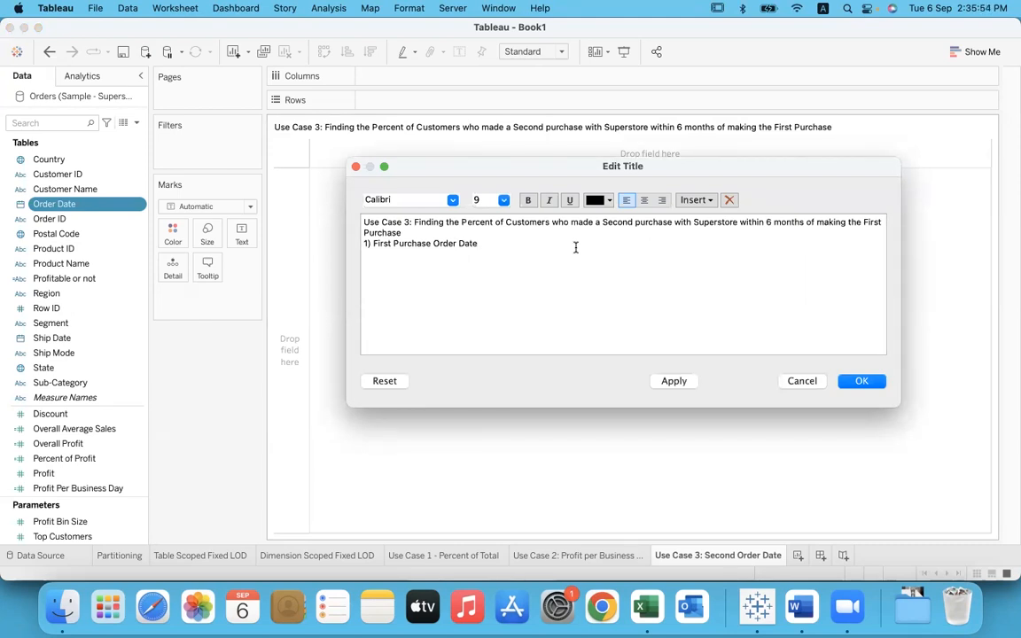
Step: Add the line "2) Second Purchase Order Date" to the title by copying the first item's wording and replacing First with Second
key("Return")
type("2)")
left_click_drag(374, 243, 484, 241)
key("super+c")
left_click(411, 256)
key("super+v")
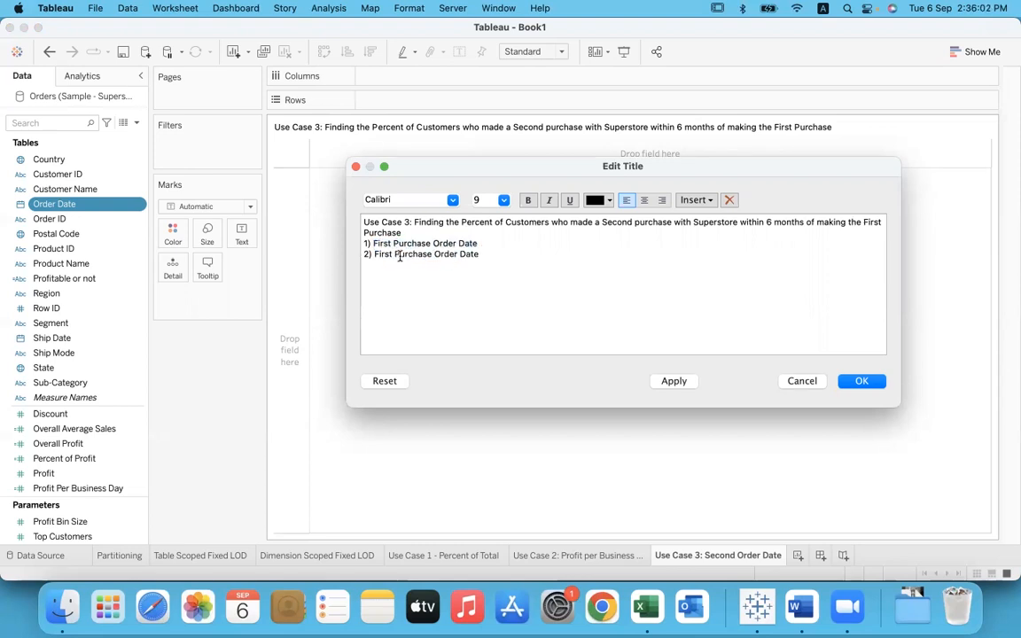
double_click(378, 254)
type("1st")
key("BackSpace")
key("BackSpace")
key("BackSpace")
type("Second")
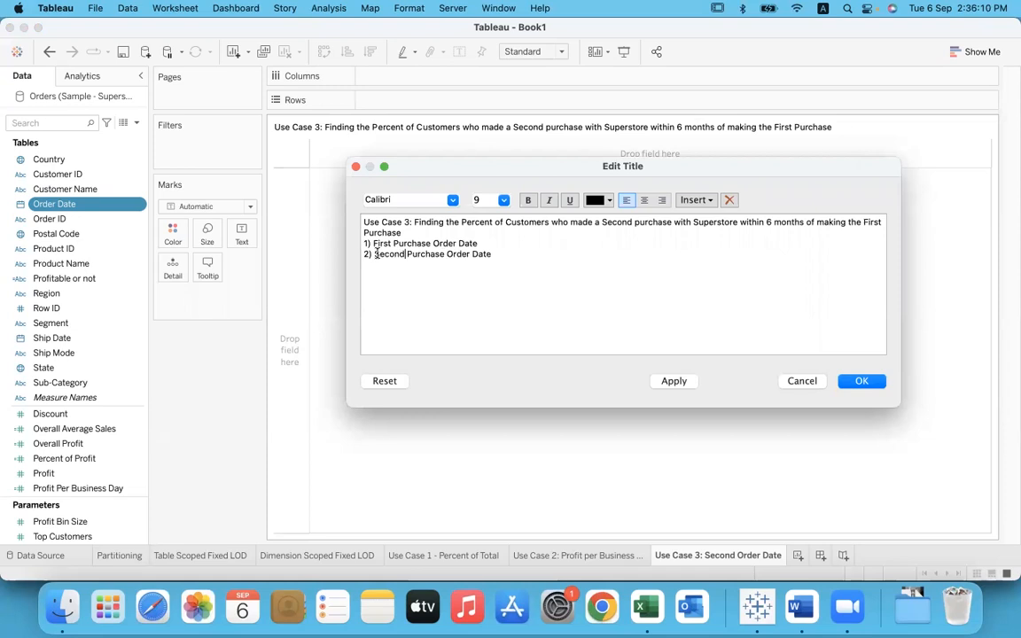
Step: Add the line "3) Months to second purchase - datediff" to the title text
left_click(504, 254)
key("Return")
type("3)")
type("Months to sec")
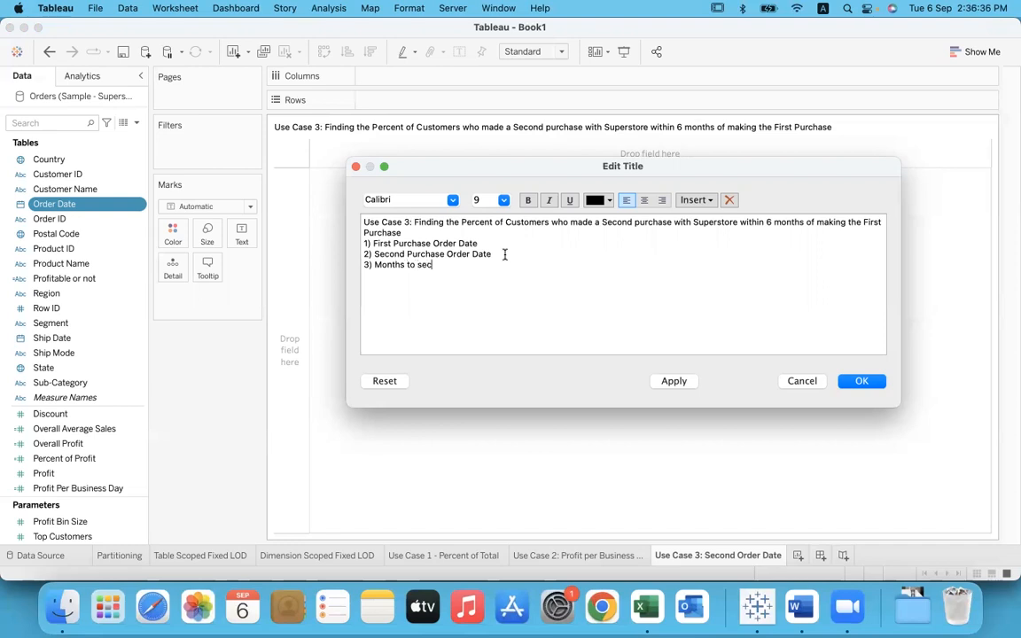
type("ond purchase")
type("date dif")
key("BackSpace")
key("BackSpace")
key("BackSpace")
key("BackSpace")
type("diff")
Step: Add the line "4) 3 types" to the title text
key("Return")
type("4) 3 types")
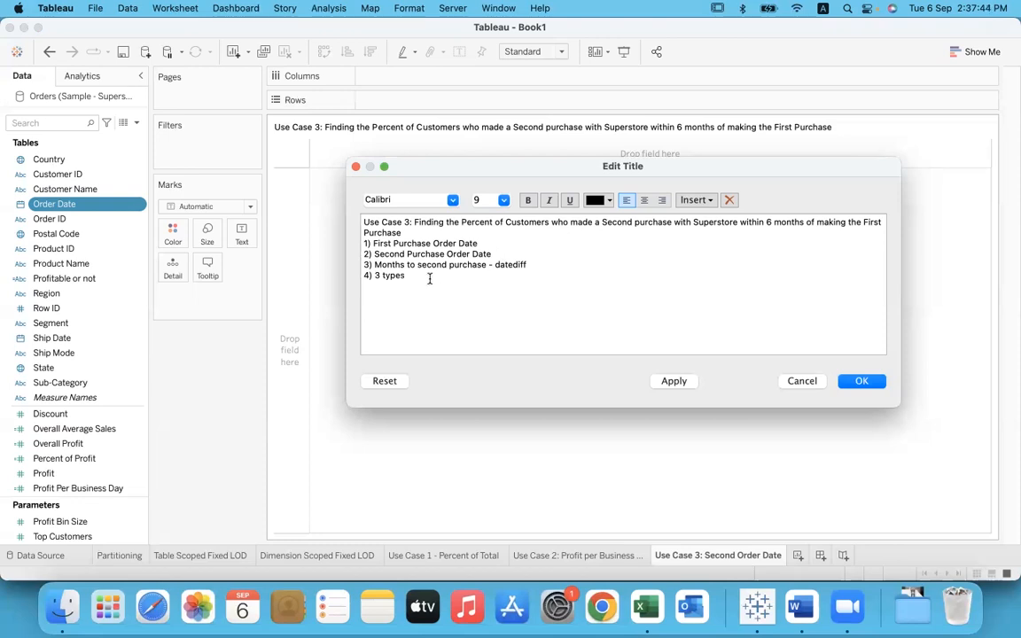
Step: Delete the four numbered lines from the title, keep only the Use Case 3 heading, and confirm the title edit
left_click(369, 244, "shift")
left_click(362, 244, "shift")
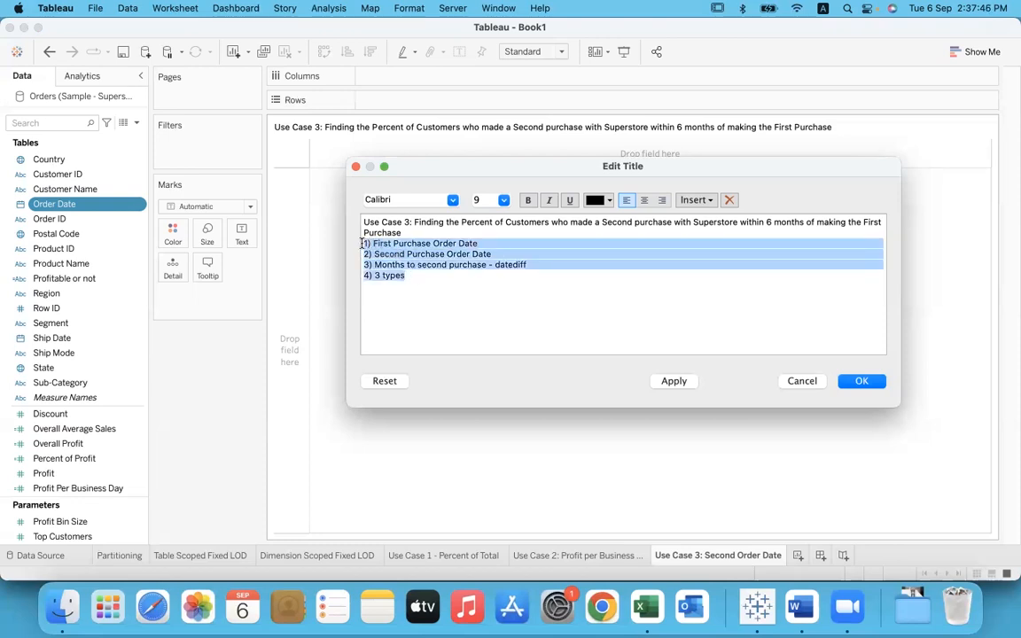
key("BackSpace")
key("BackSpace")
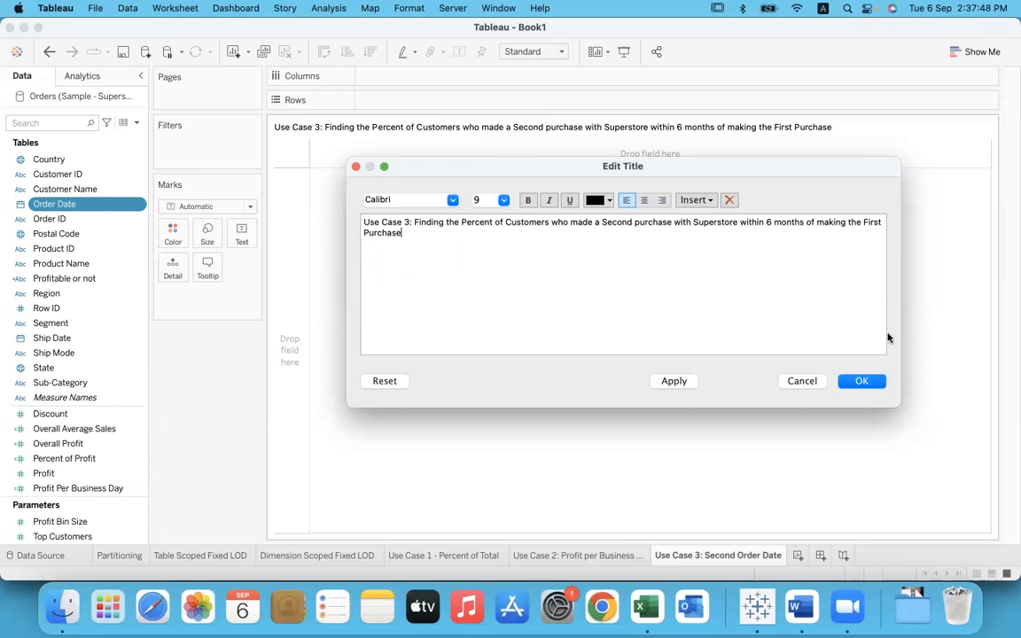
left_click(859, 382)
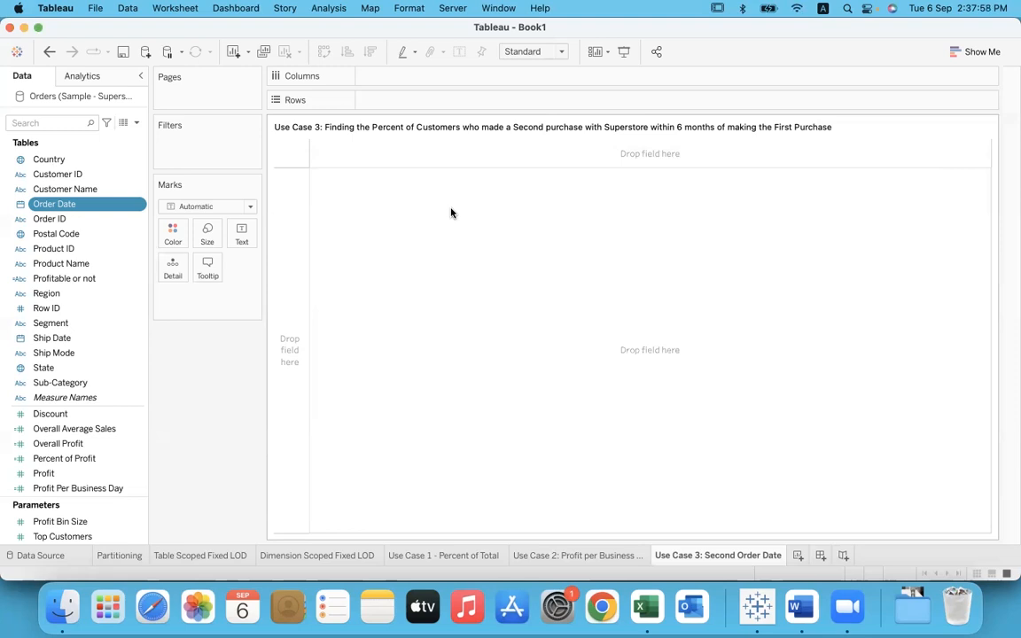
Step: Place Customer Name on Rows and highlight the first customer in the list
left_click(105, 190)
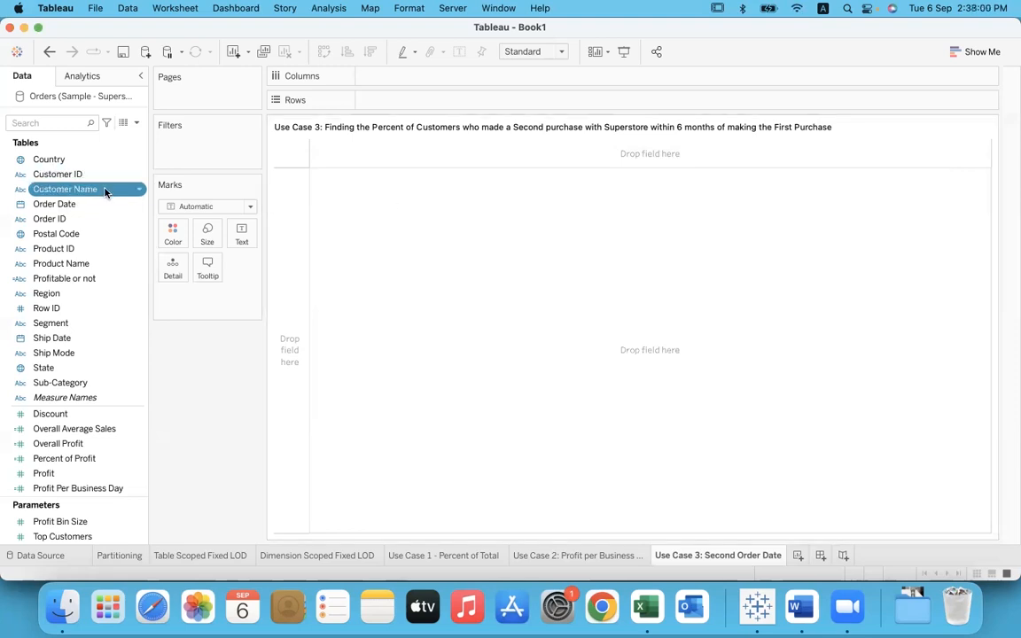
left_click_drag(105, 189, 442, 101)
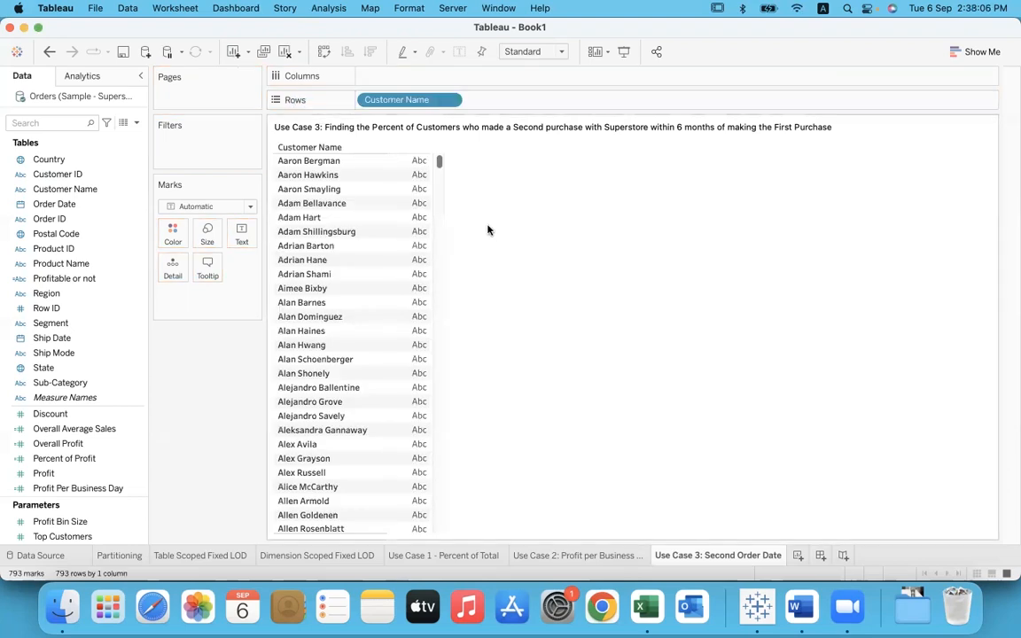
left_click(346, 167)
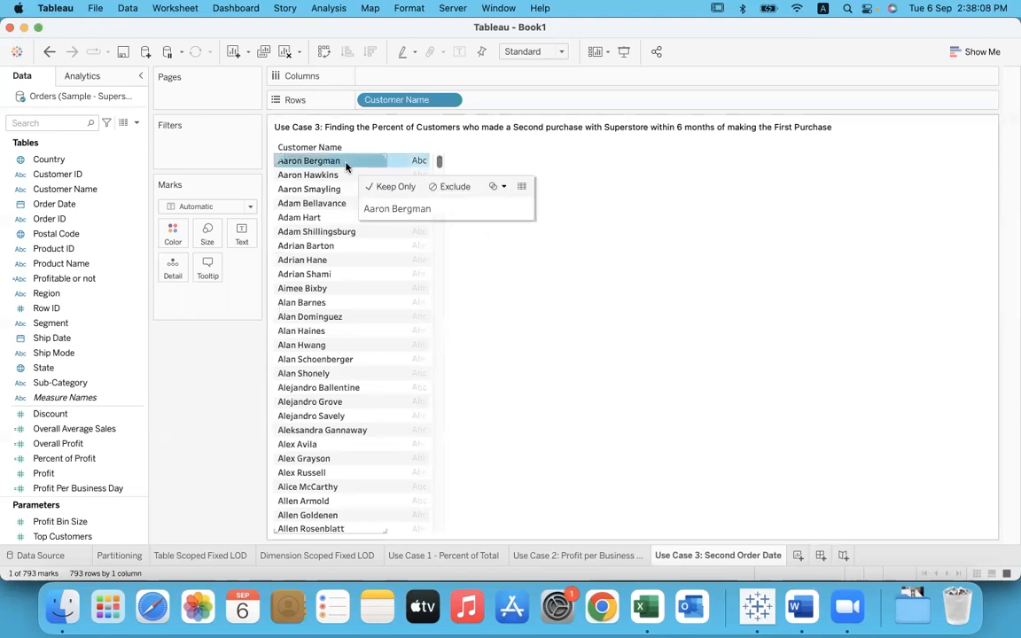
Step: Add Order Date to Rows after Customer Name and switch it to Exact Date
left_click(329, 162)
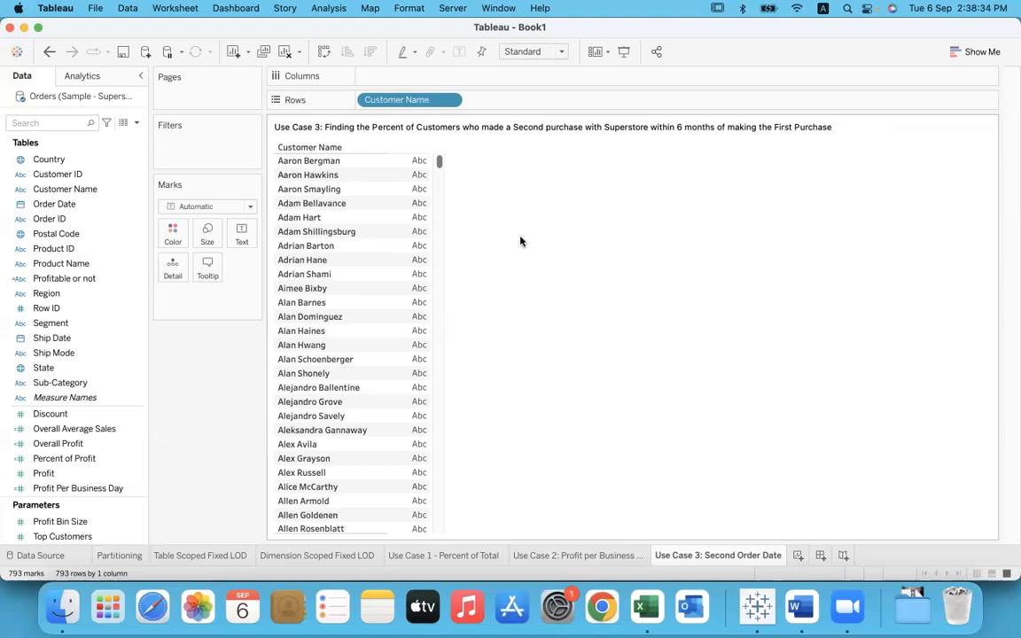
left_click(102, 205)
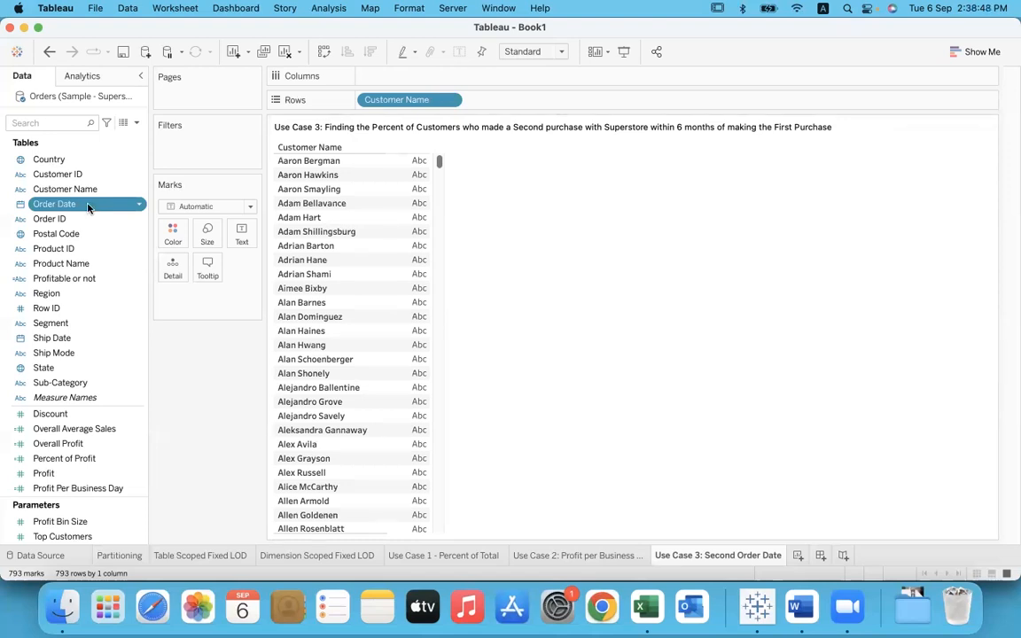
left_click_drag(88, 206, 532, 104)
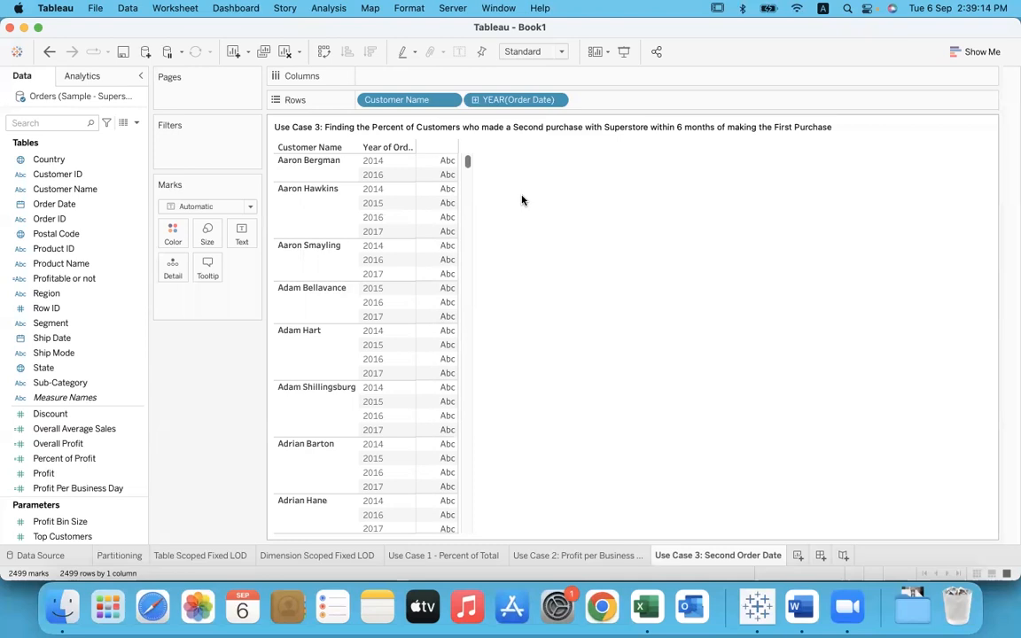
left_click(557, 101)
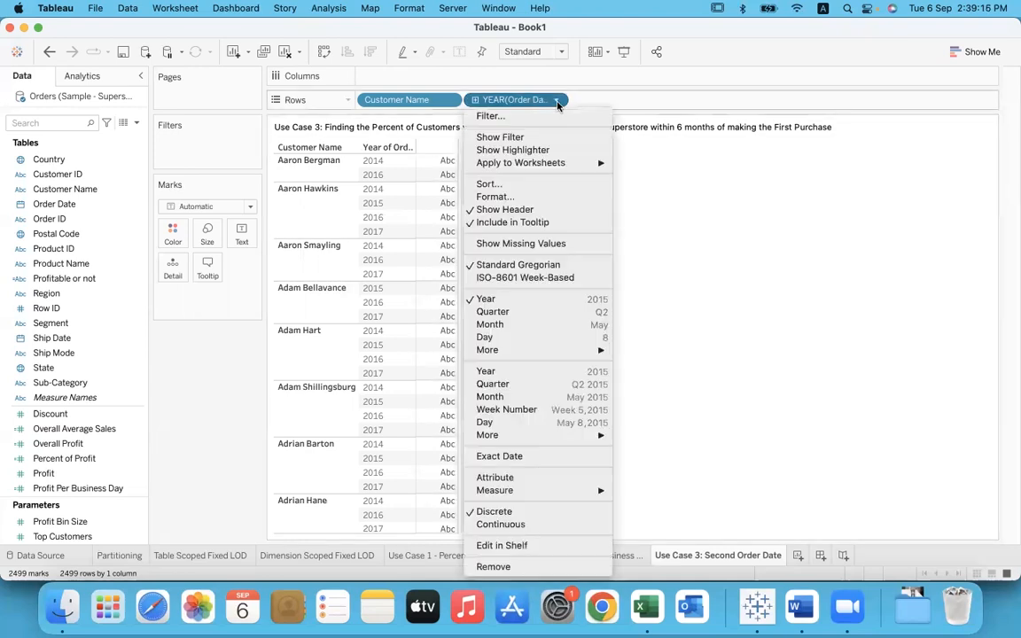
left_click(545, 462)
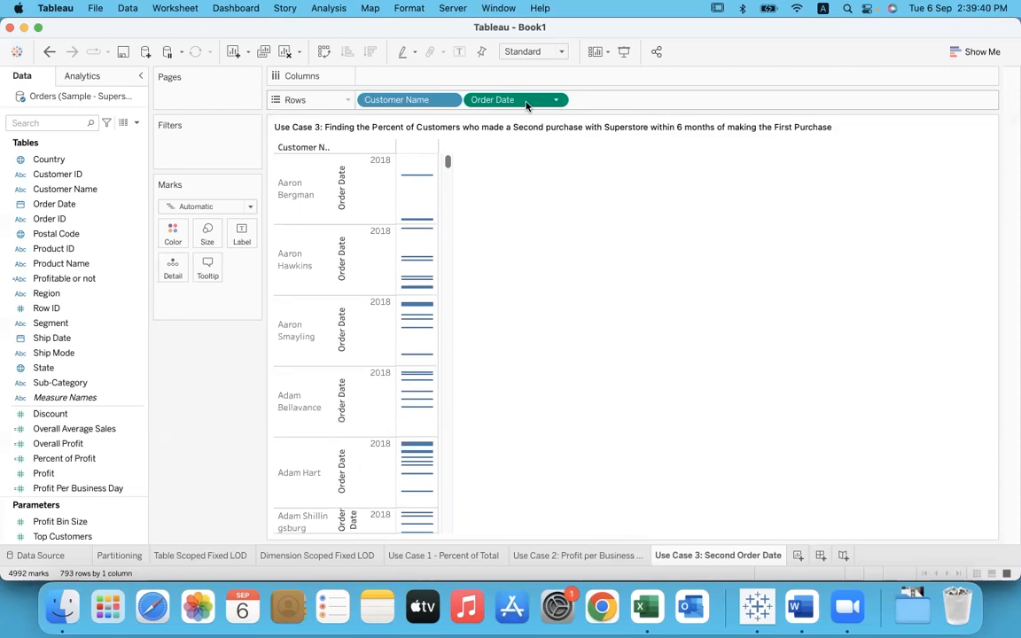
left_click(382, 197)
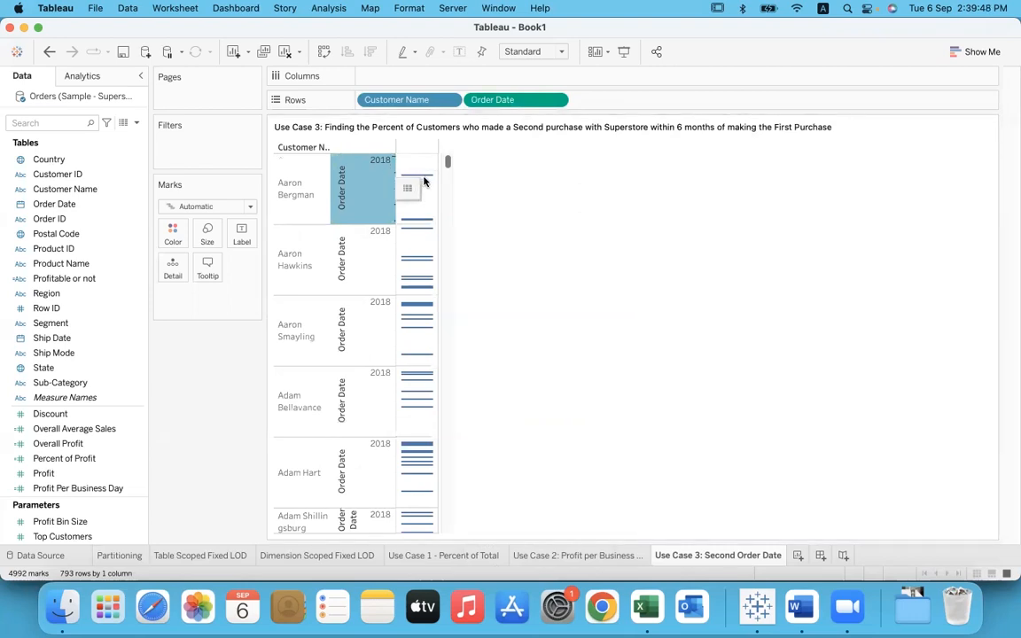
left_click(444, 182)
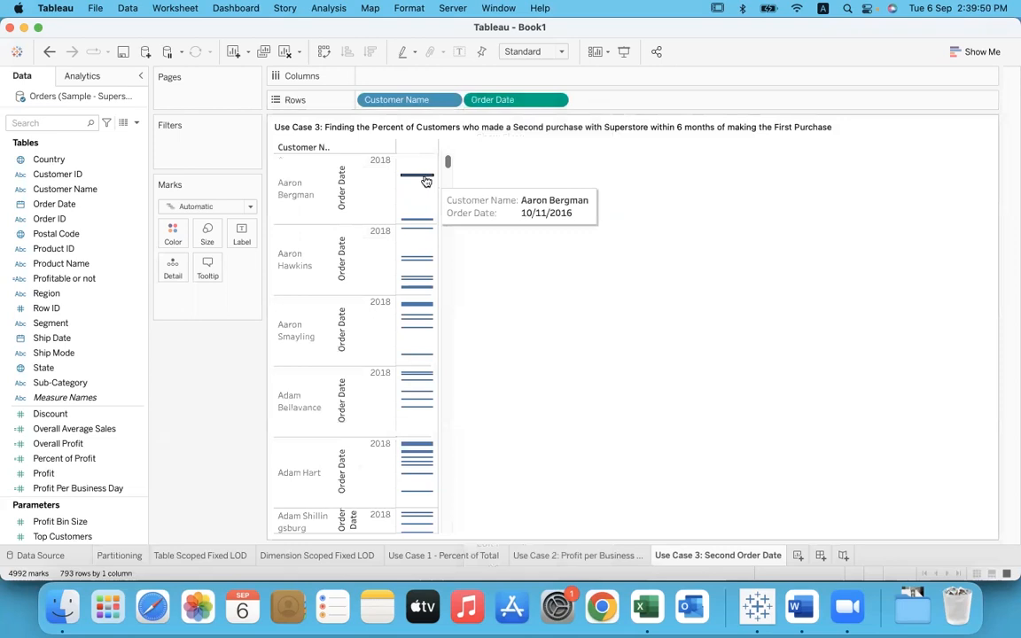
left_click(251, 207)
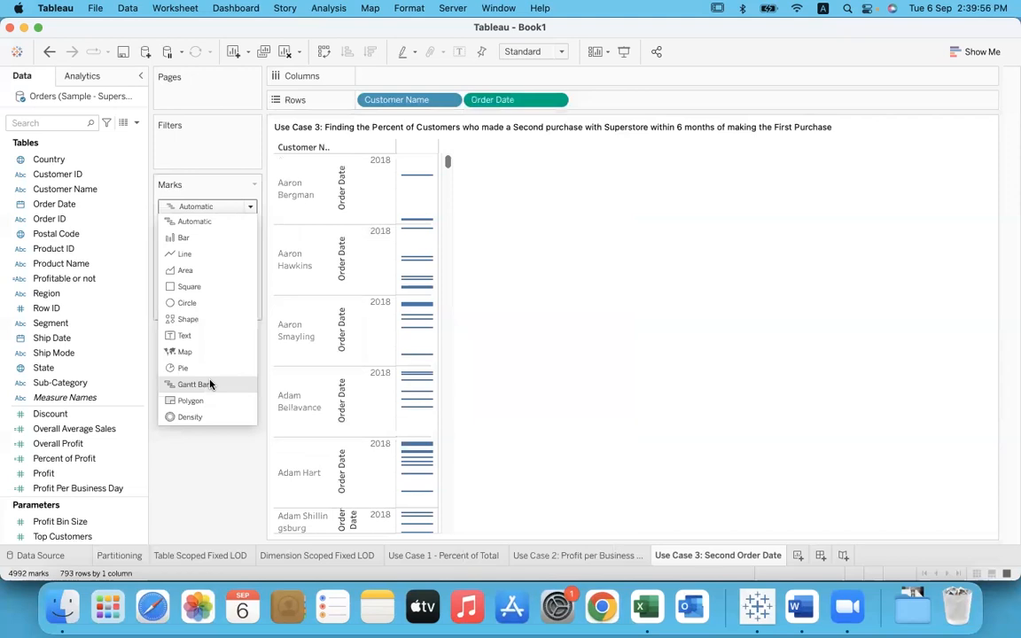
left_click(225, 493)
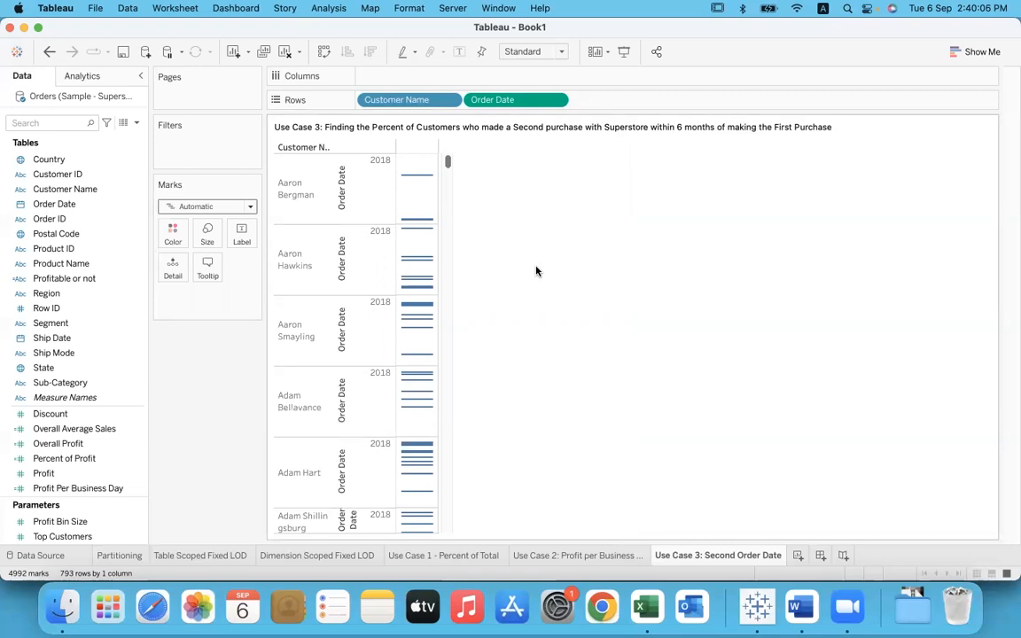
Step: Convert the Order Date on Rows from continuous to discrete
left_click(557, 100)
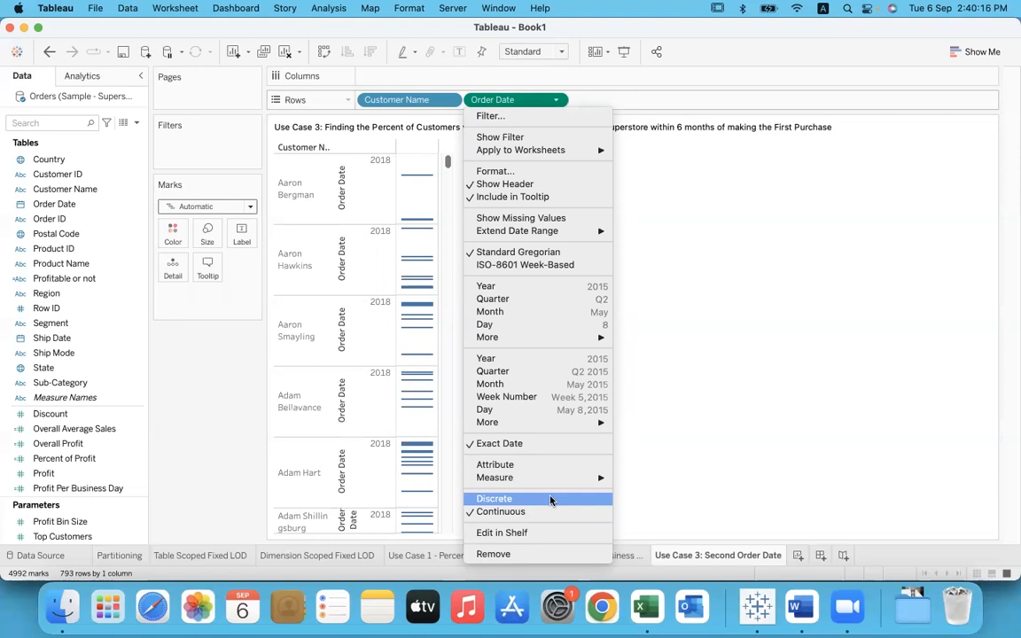
left_click(550, 501)
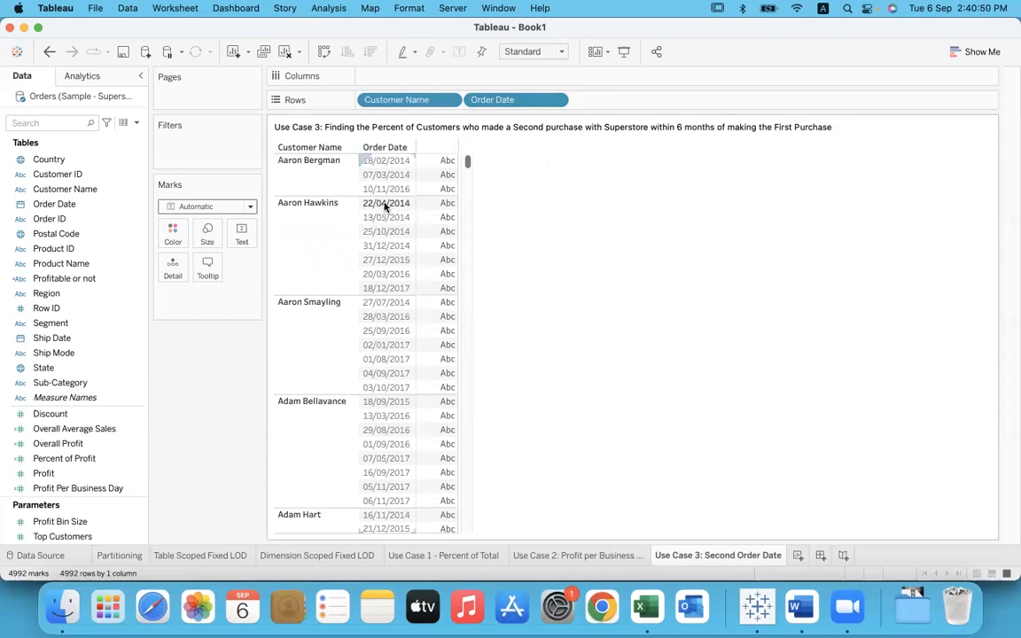
Step: Examine the order dates listed for the second and third customers, including the second customer's earliest order
left_click(337, 230)
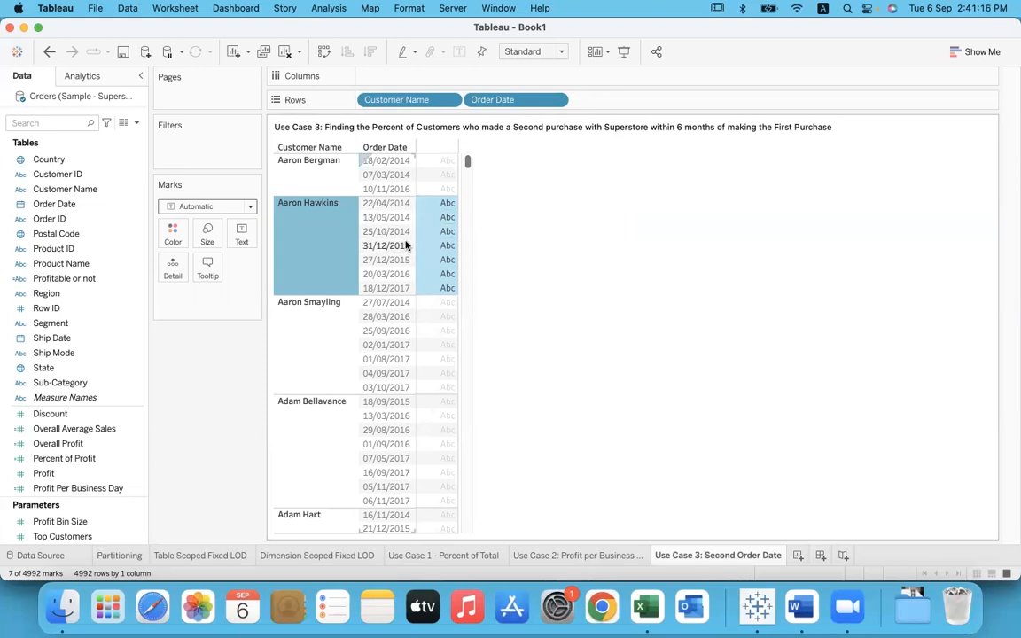
left_click(570, 308)
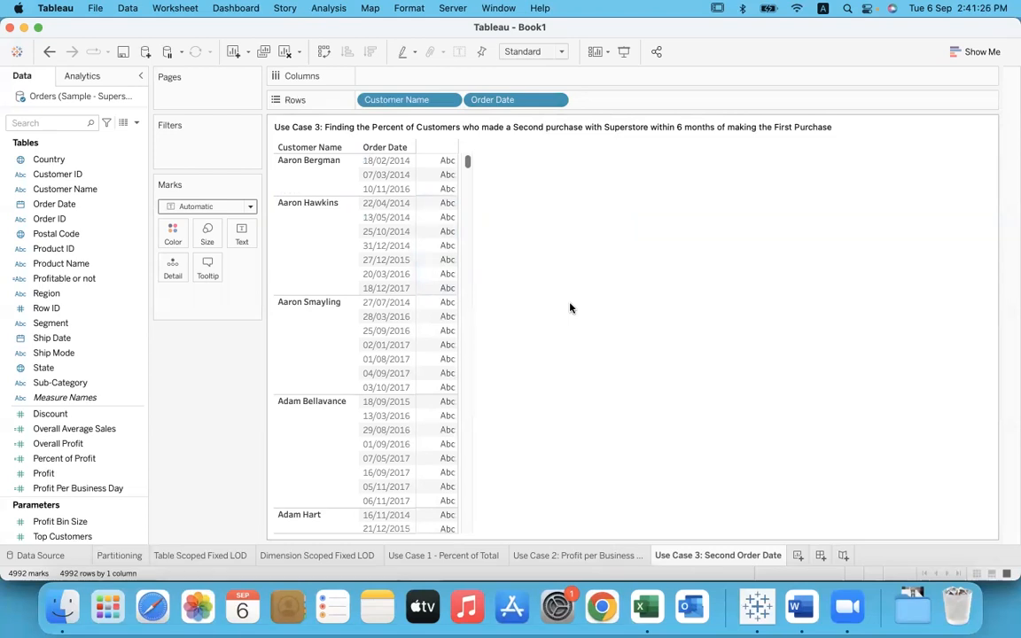
left_click(387, 205)
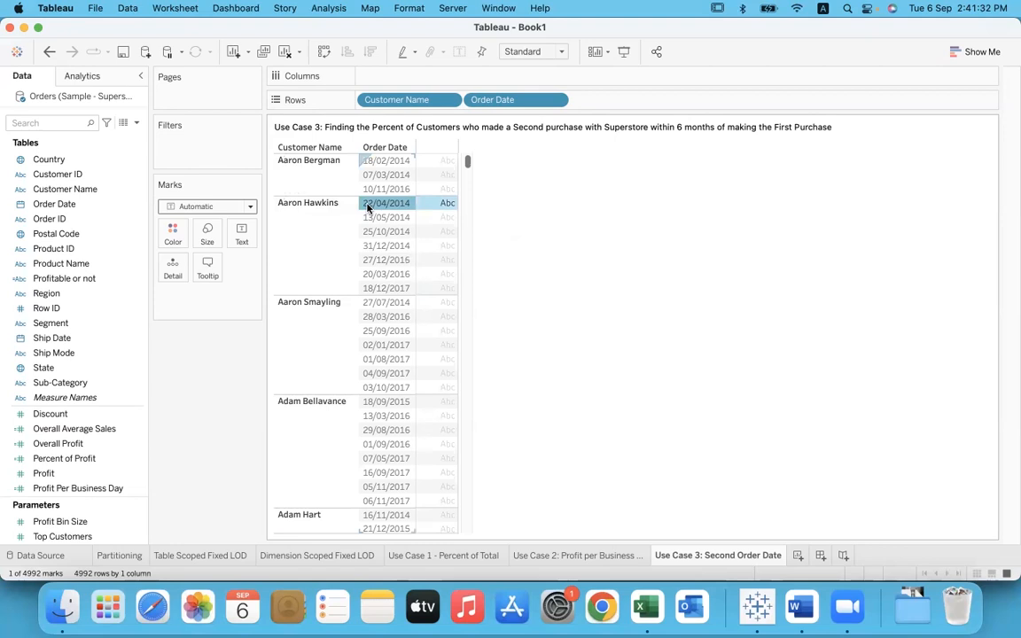
mouse_move(380, 208)
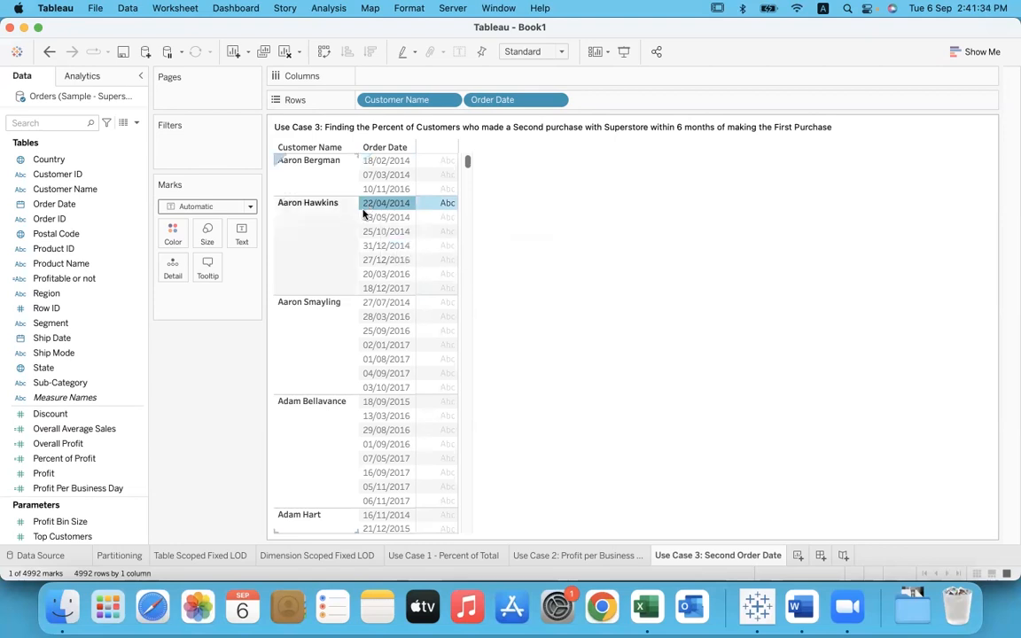
left_click(607, 216)
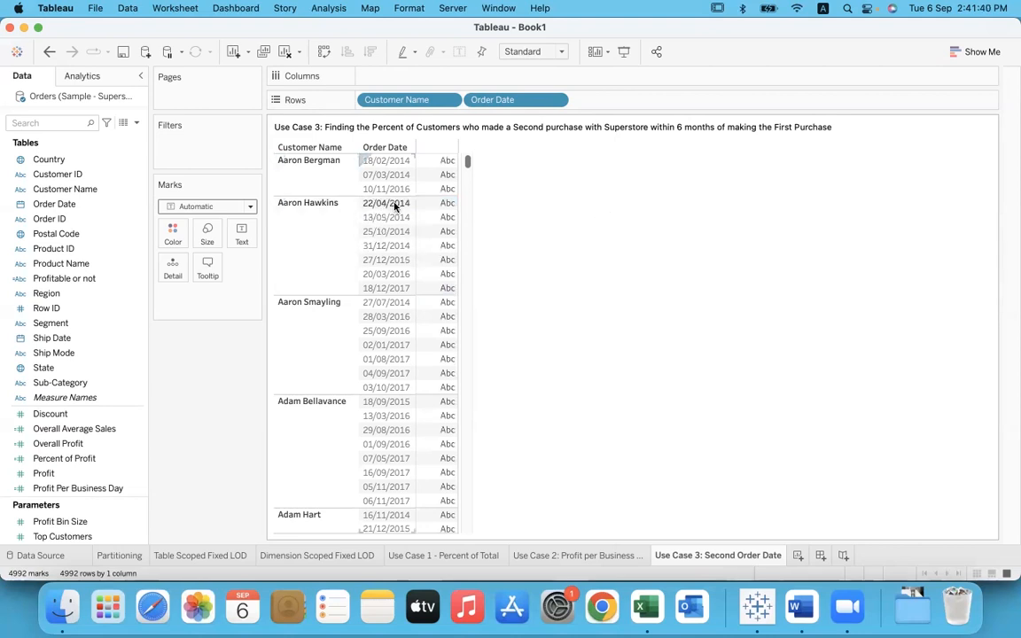
left_click(341, 328)
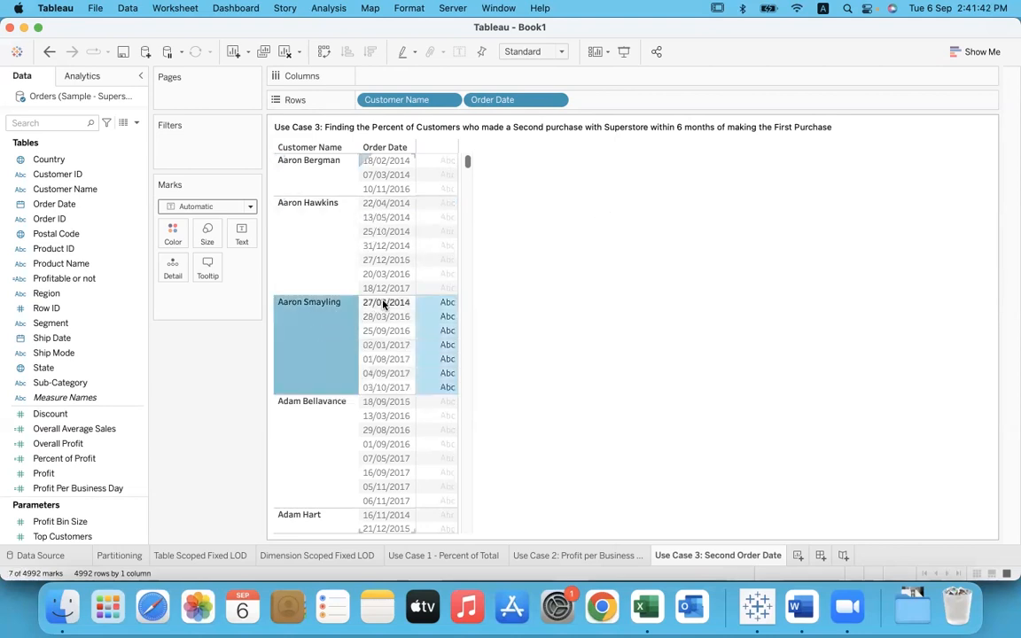
left_click(540, 267)
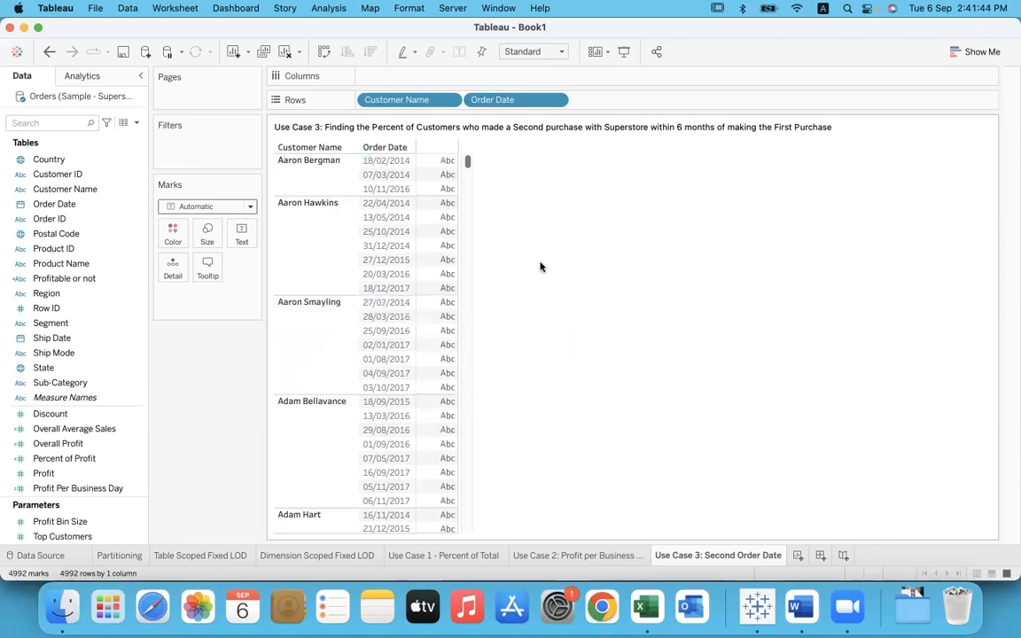
Step: Create a calculated field and name it "First Order Date"
left_click(329, 8)
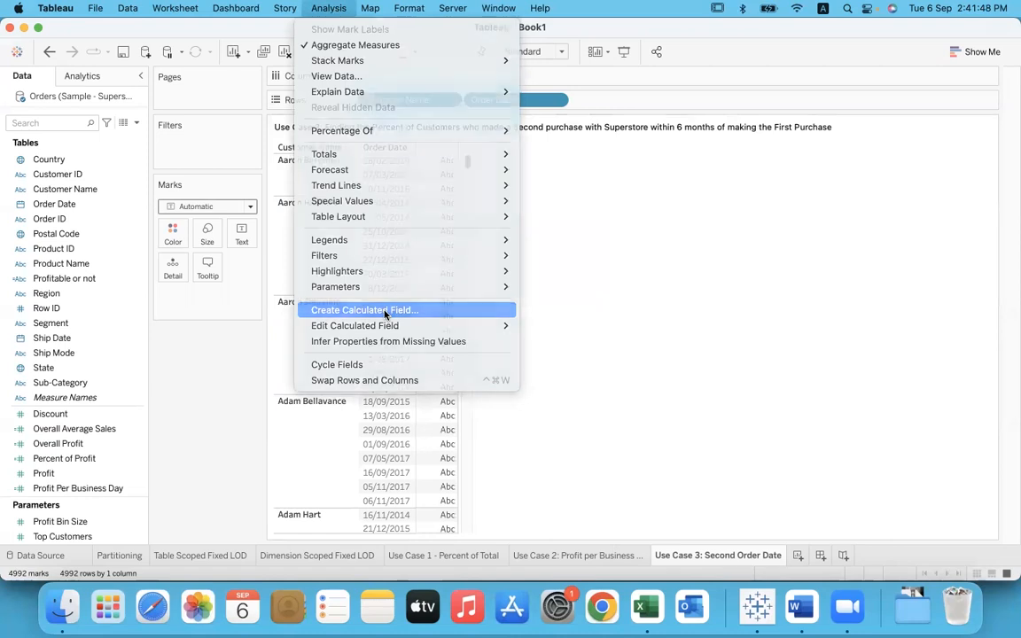
left_click(387, 310)
type("Firs")
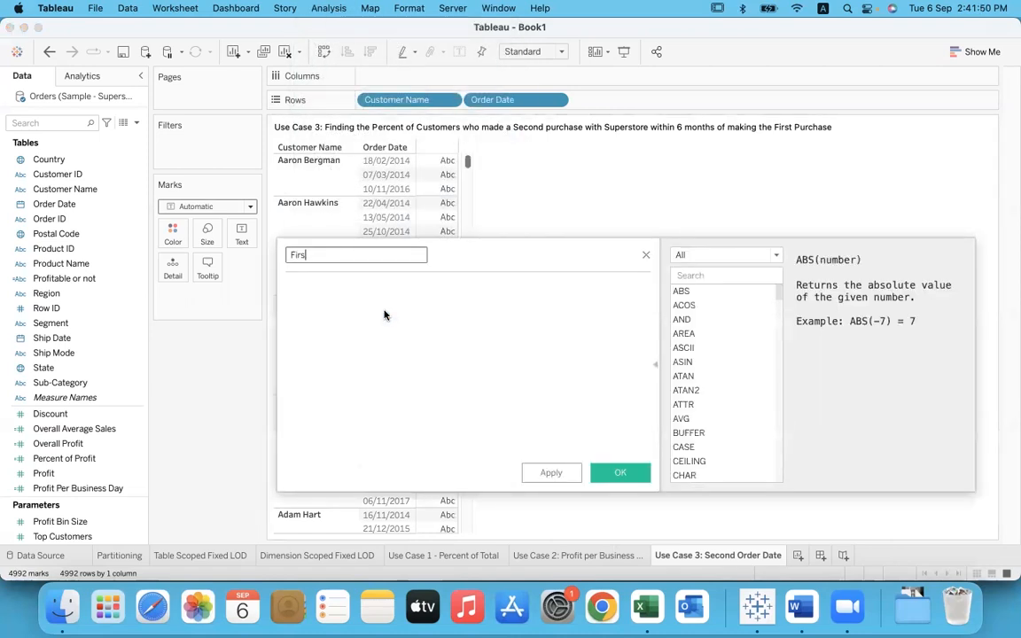
type("t Order Date")
key("Tab")
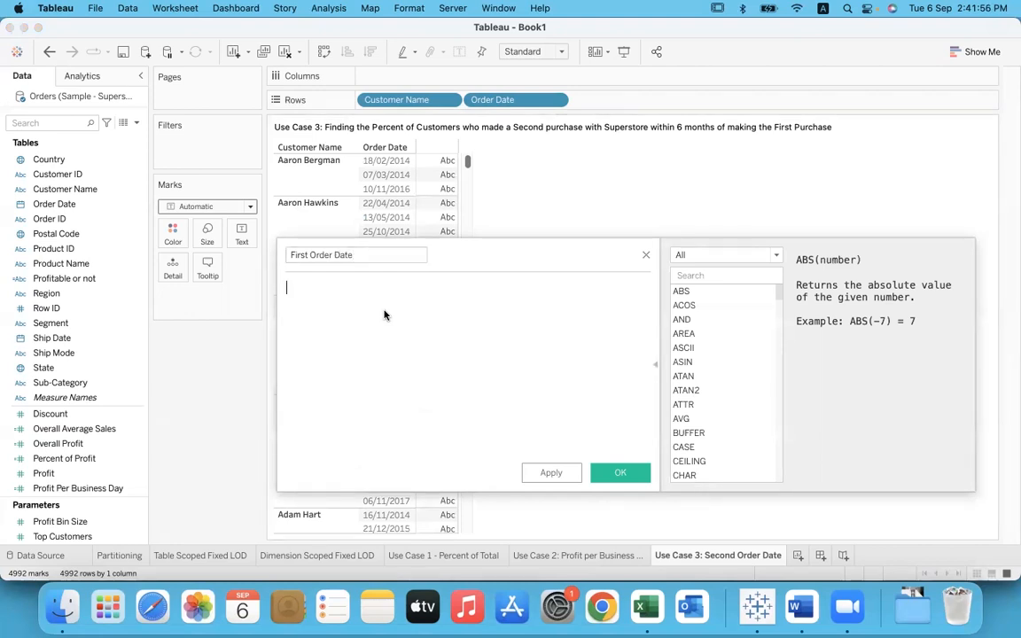
Step: Enter the formula { FIXED [Customer Name] : MIN([Order Date]) } for the First Order Date field
type("fixe")
key("Return")
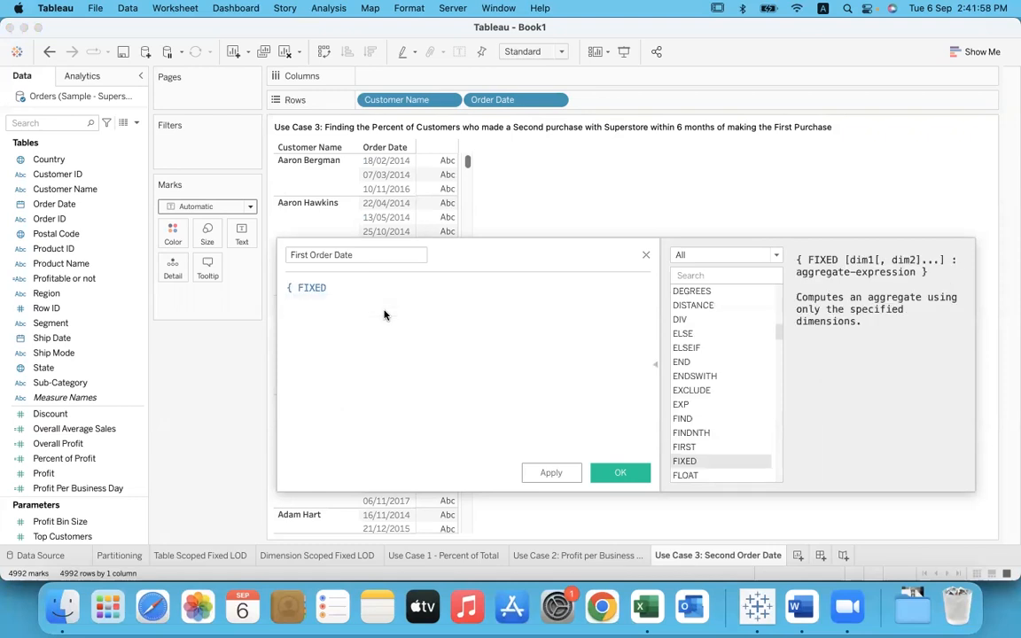
type("cu")
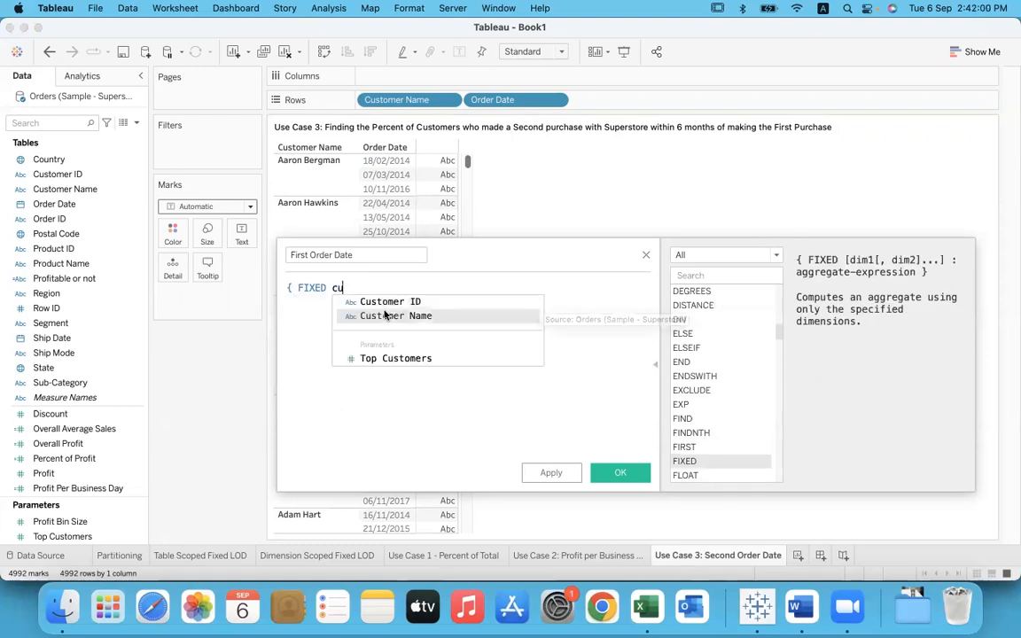
left_click(385, 316)
type(":")
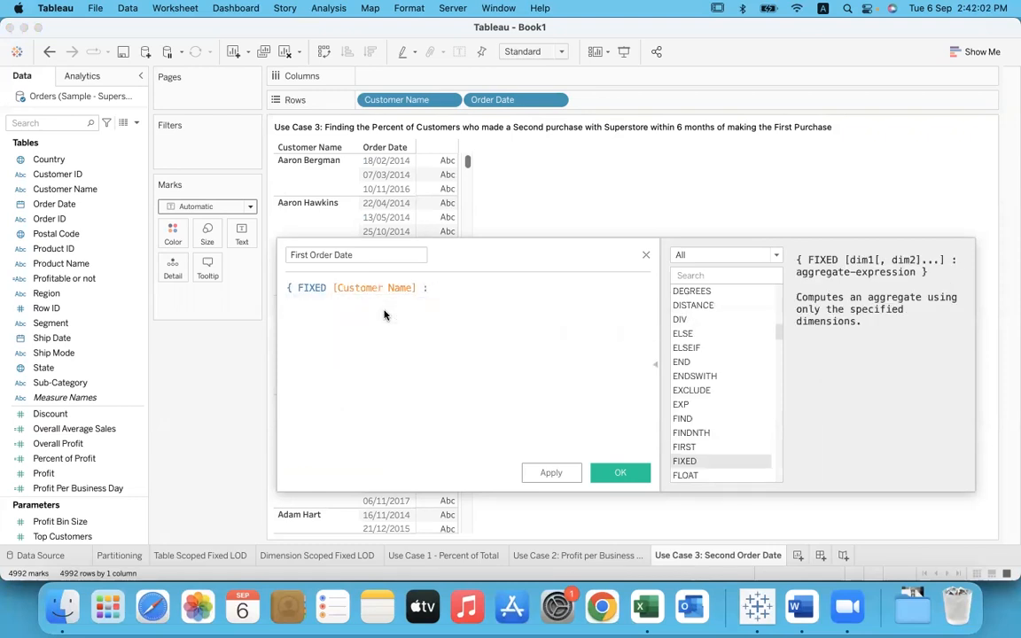
type(" mi")
key("Return")
type("or")
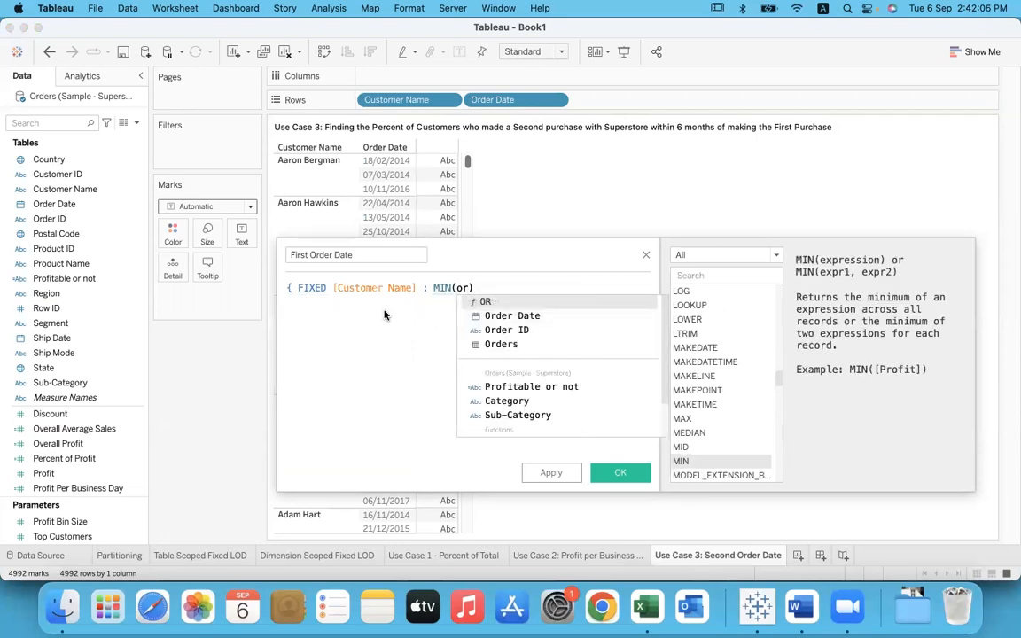
key("Down")
key("Return")
type("}")
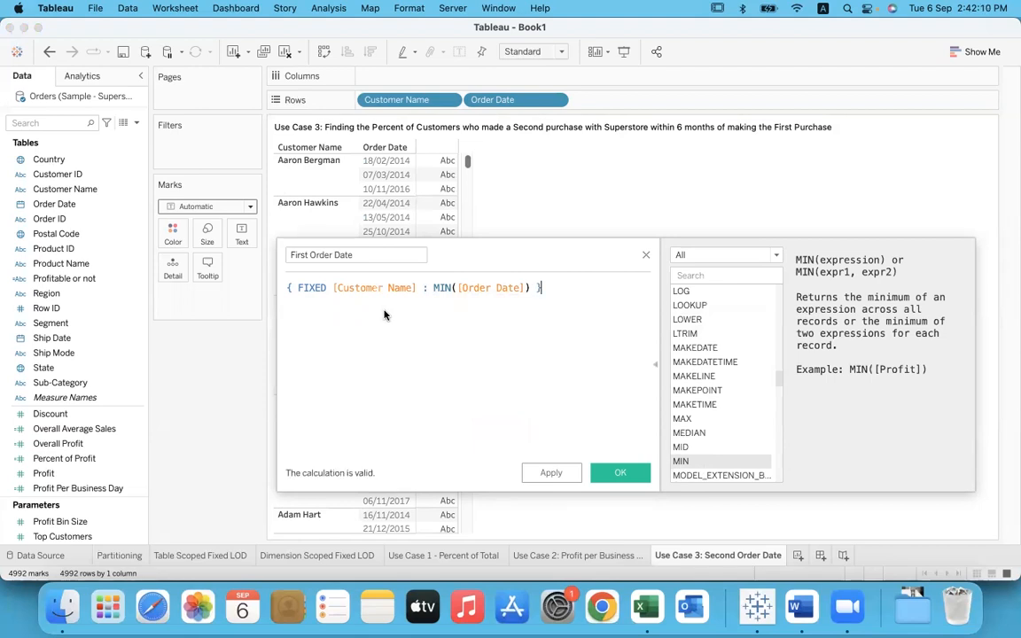
Step: Highlight the [Customer Name] and MIN([Order Date]) parts of the formula for review, and save the calculated field
left_click(339, 288)
left_click_drag(356, 287, 417, 289)
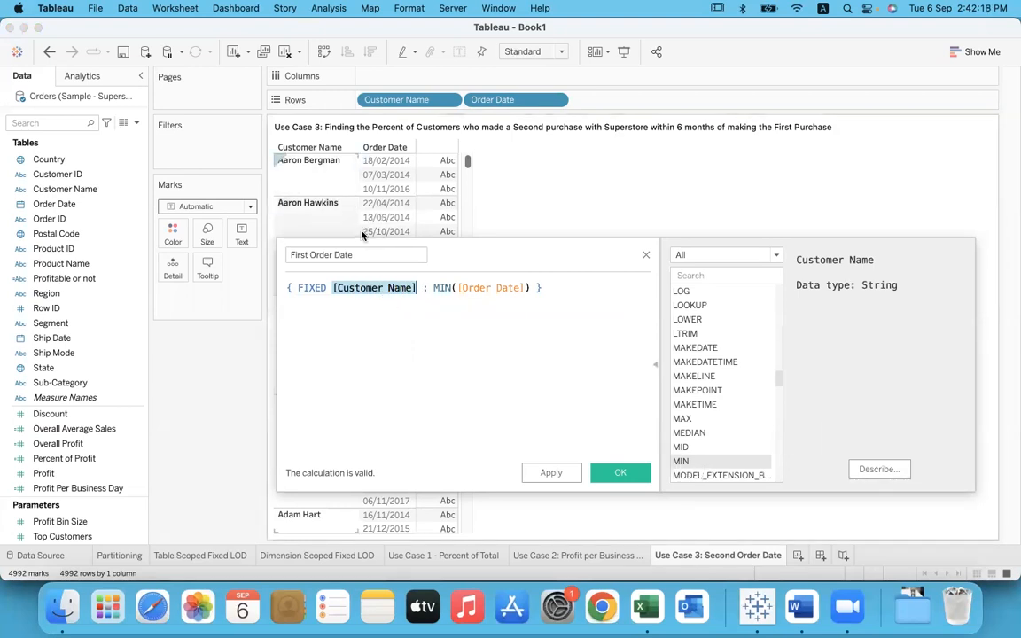
left_click(429, 287)
left_click_drag(431, 287, 532, 285)
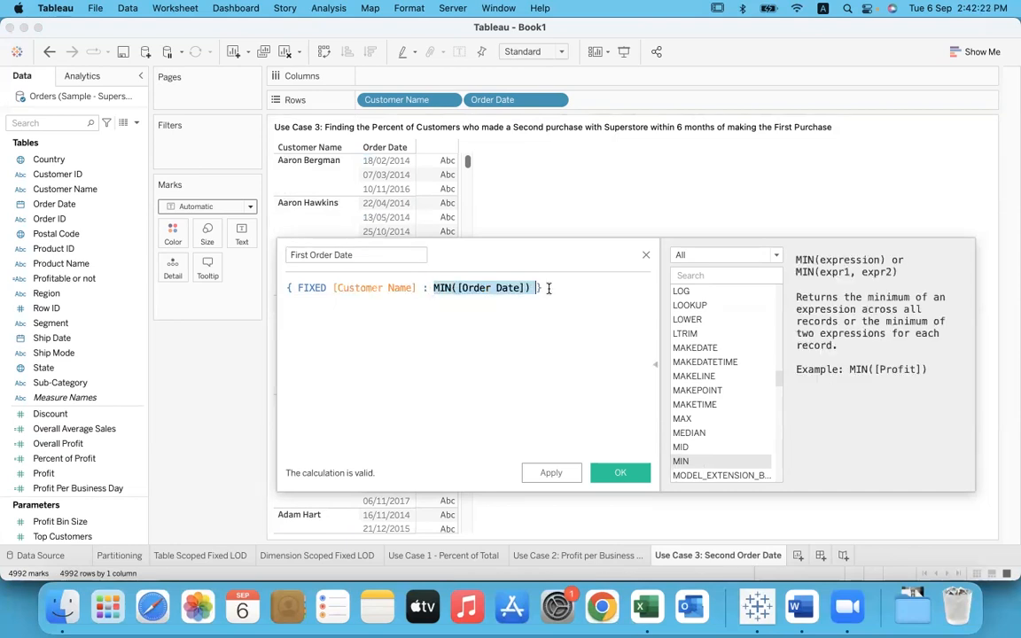
left_click(548, 288)
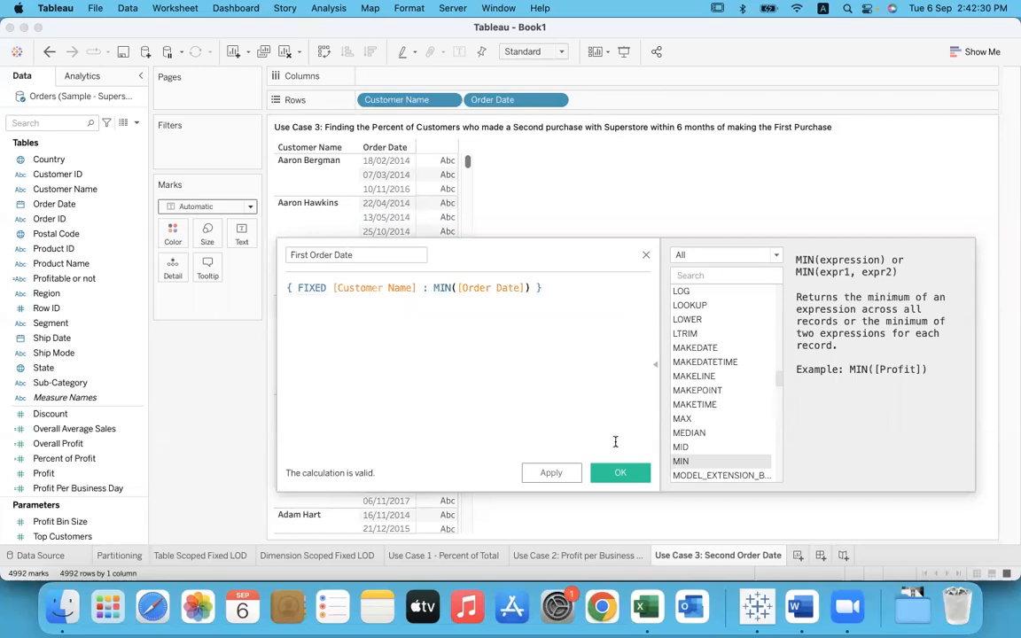
left_click(620, 474)
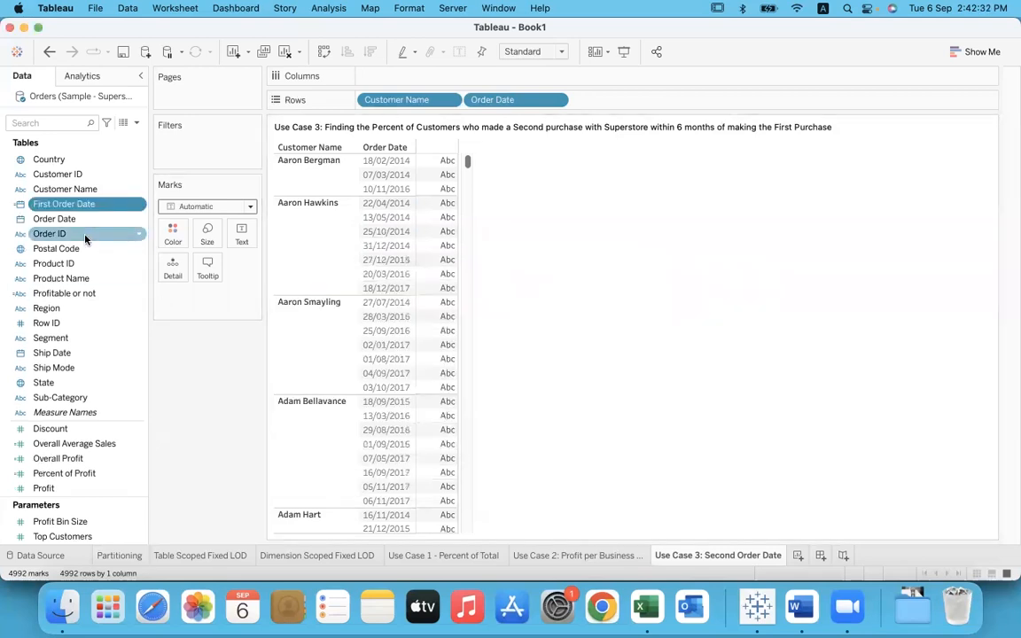
Step: Add First Order Date to Rows after Order Date and set its custom date detail to Month / Day / Year
left_click_drag(71, 204, 607, 100)
left_click(93, 205)
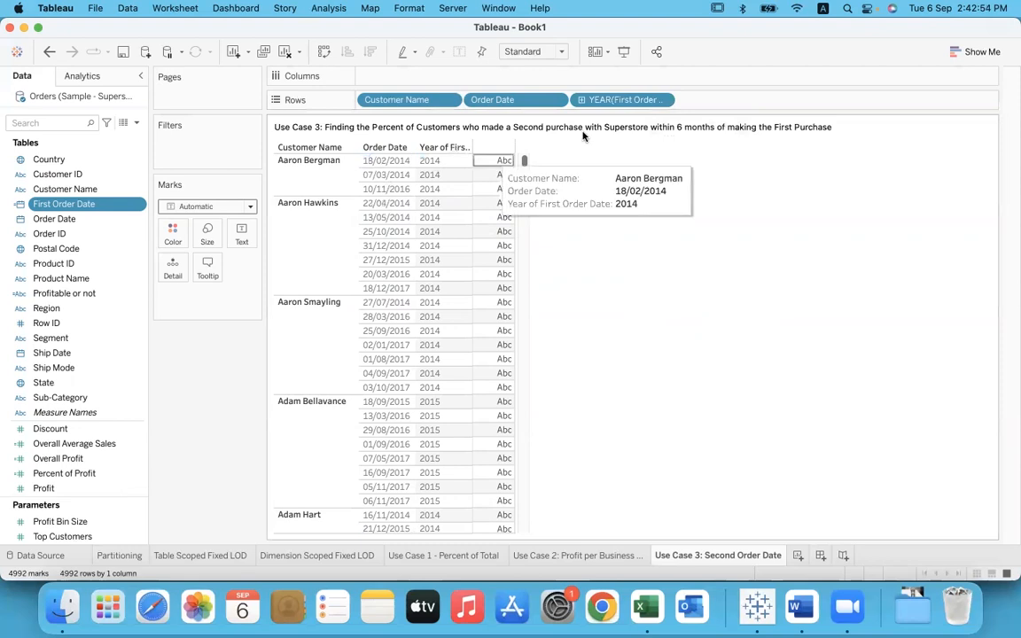
left_click(661, 99)
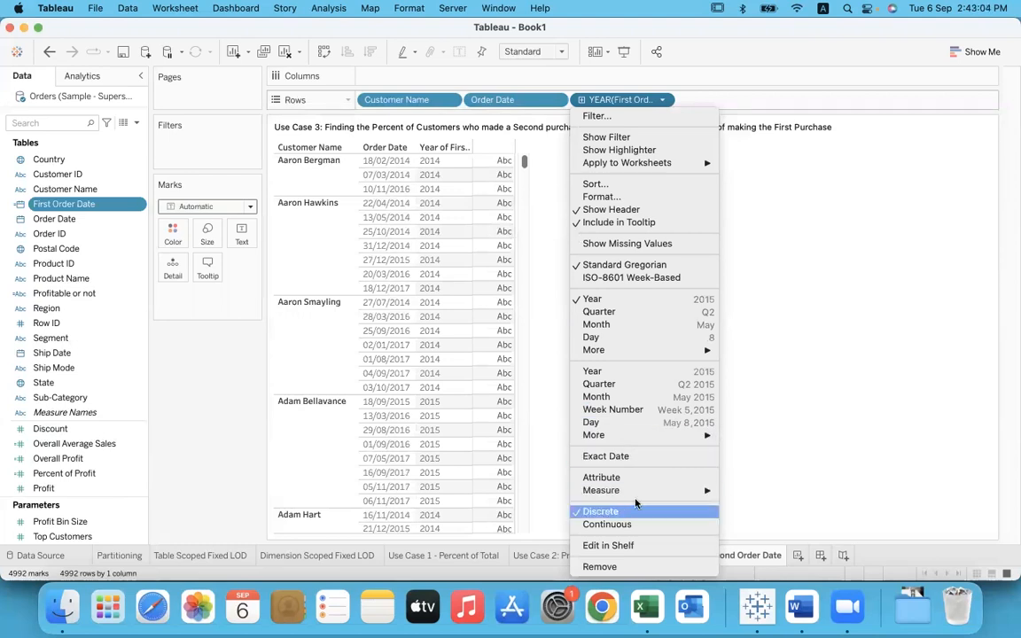
mouse_move(657, 351)
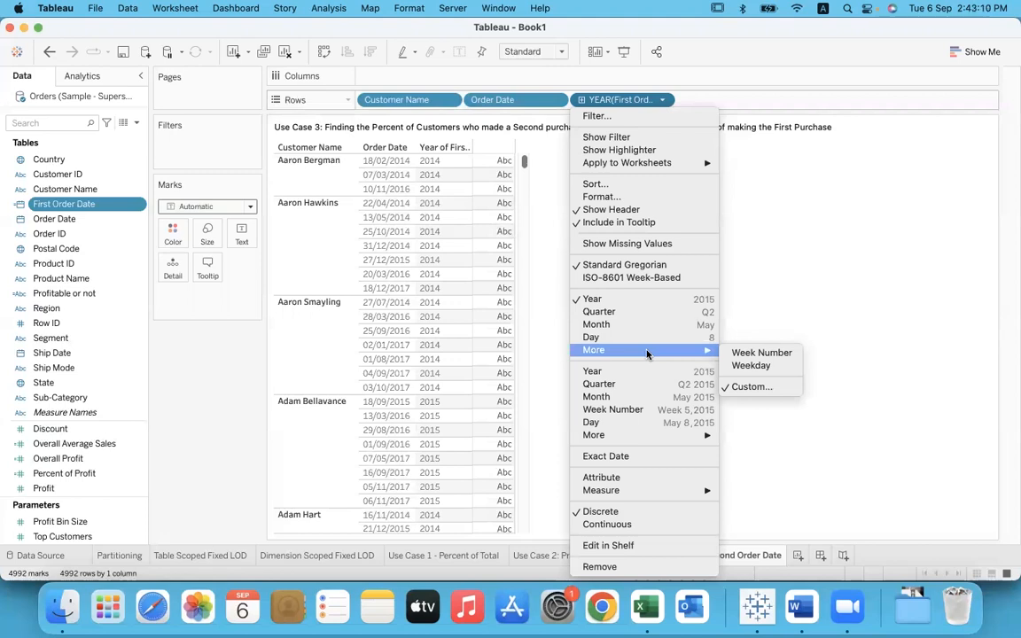
left_click(771, 388)
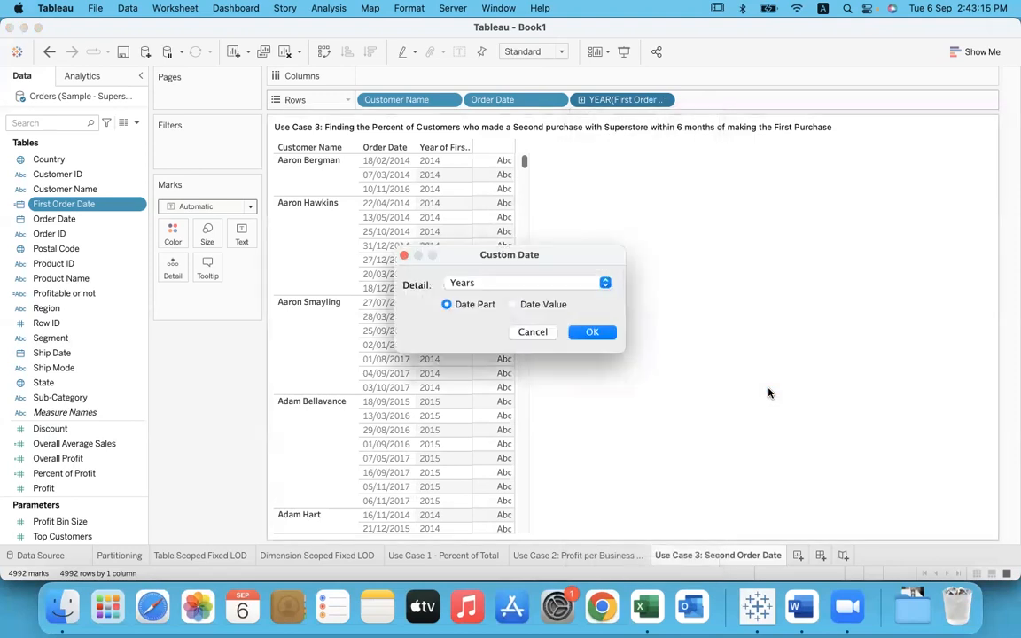
left_click(603, 282)
left_click(532, 370)
left_click_drag(530, 255, 704, 210)
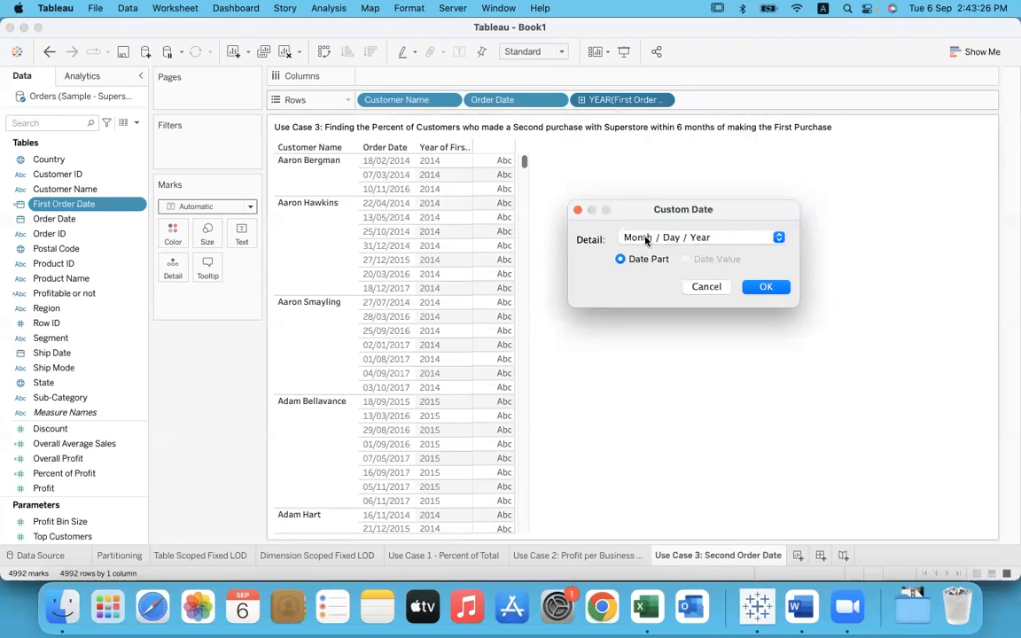
left_click(677, 240)
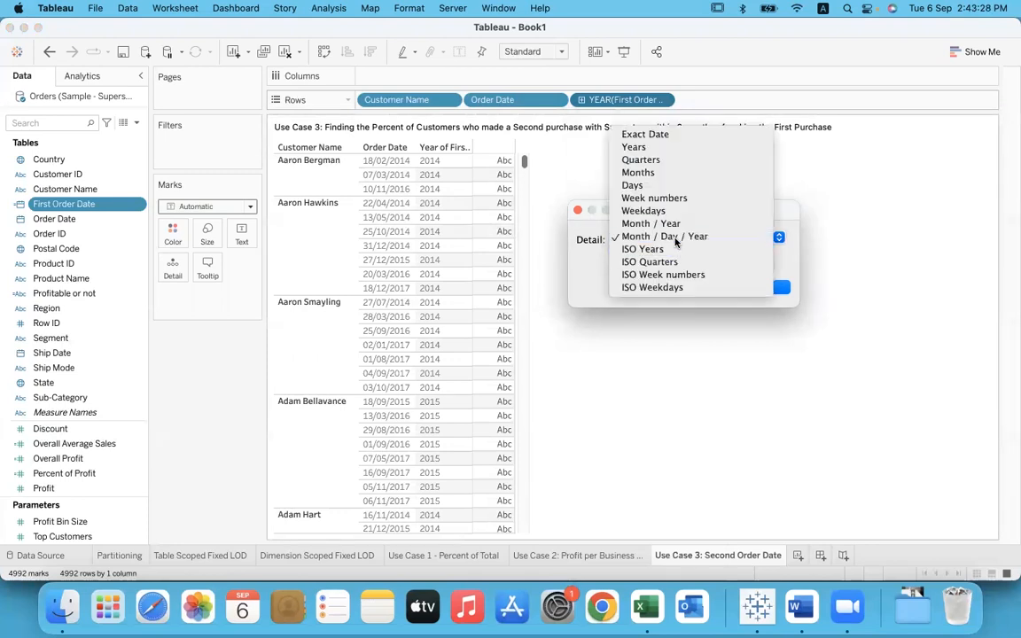
left_click(674, 237)
left_click(763, 287)
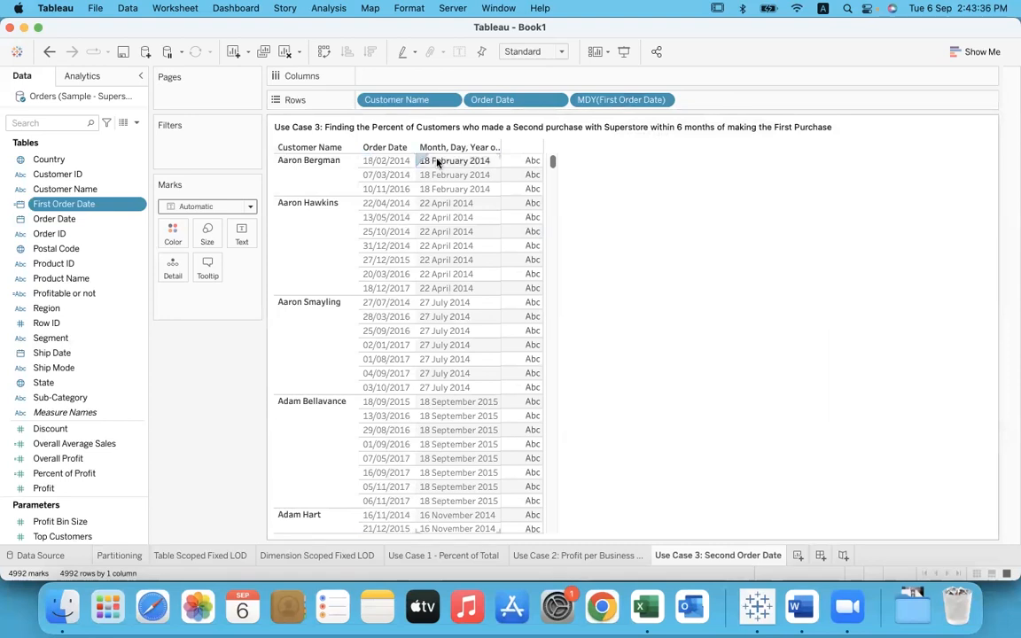
Step: Compare the order dates of the second and third customers with their First Order Date values
left_click(336, 237)
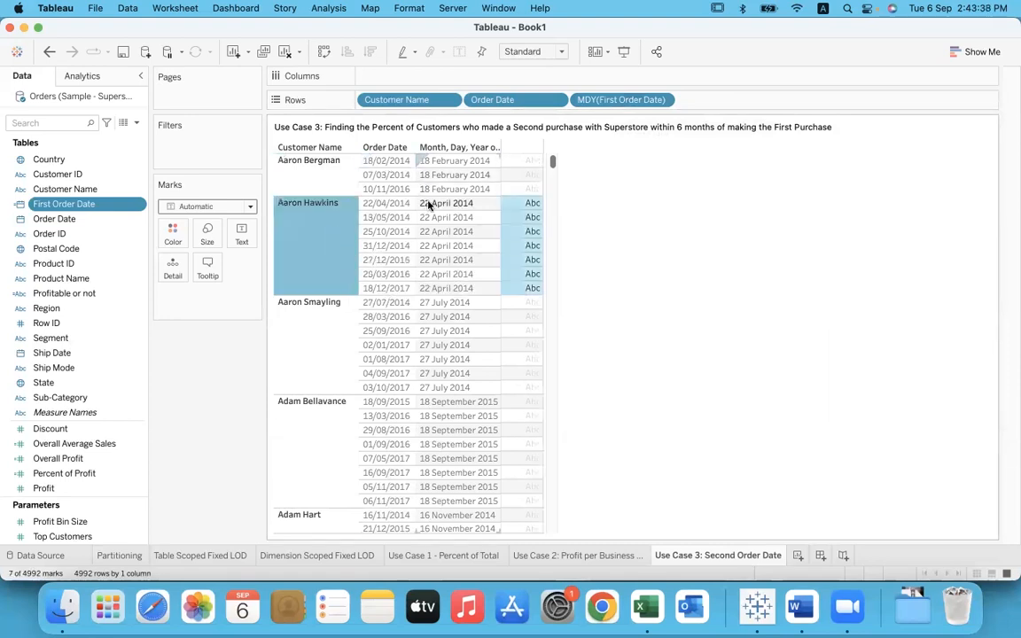
left_click(334, 352)
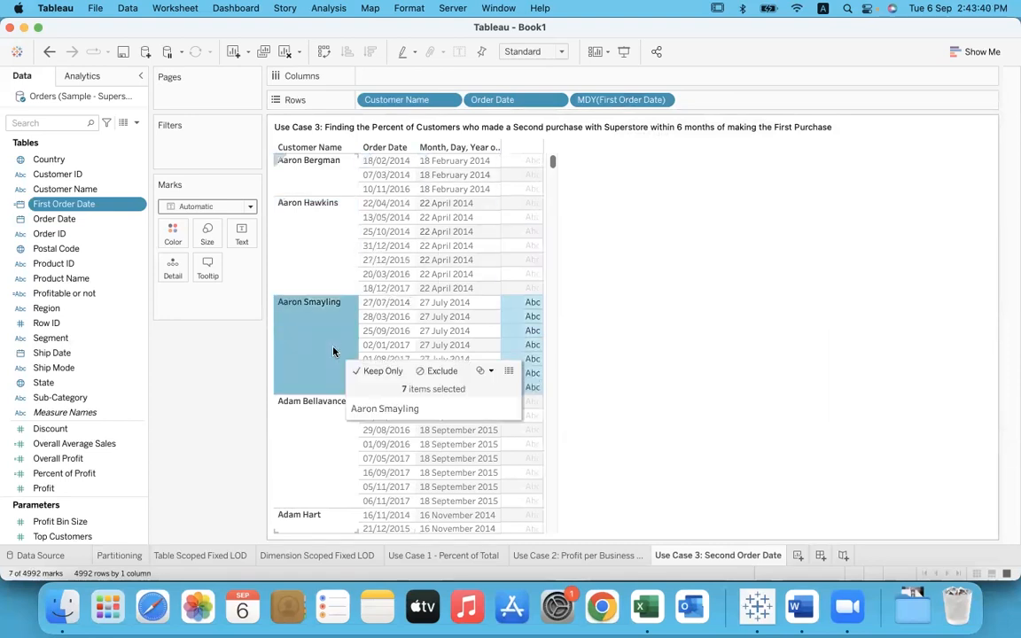
left_click(386, 302)
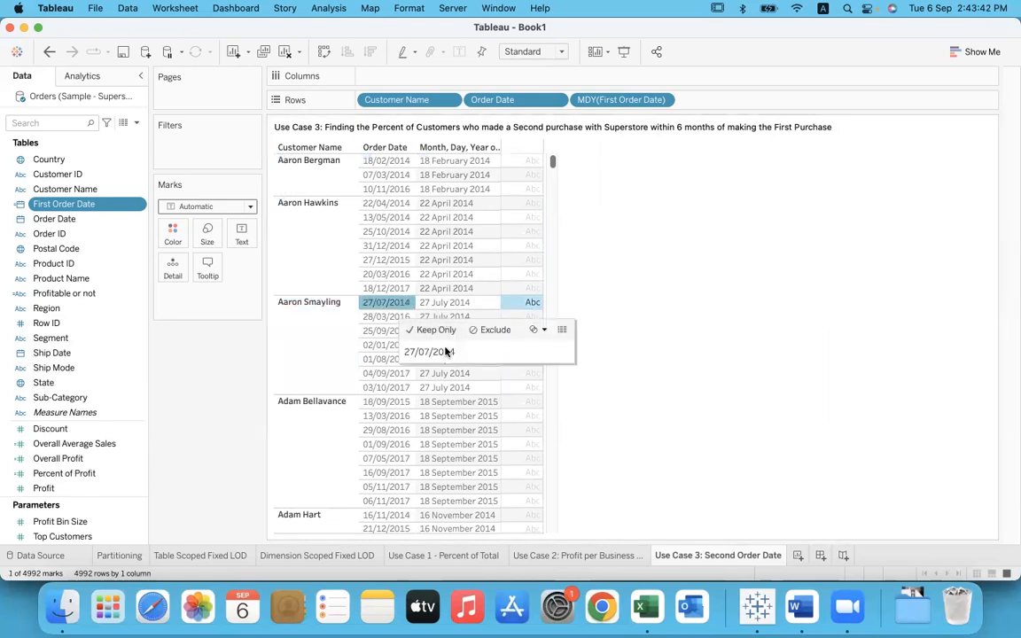
left_click(633, 383)
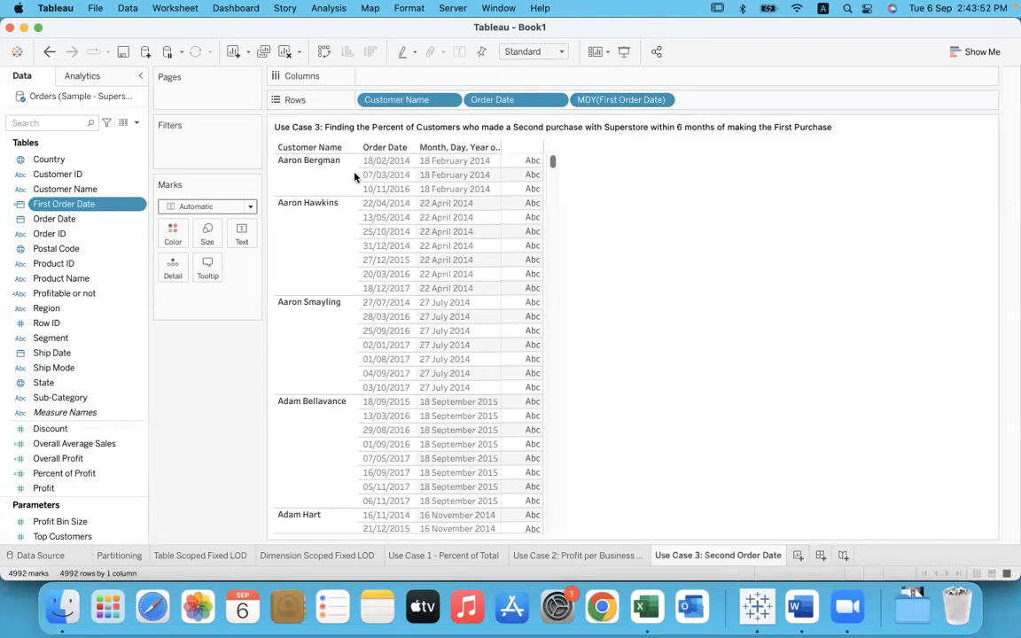
Step: Outline the second order date of each of the first three customers with the annotation pen
left_click_drag(353, 165, 406, 168)
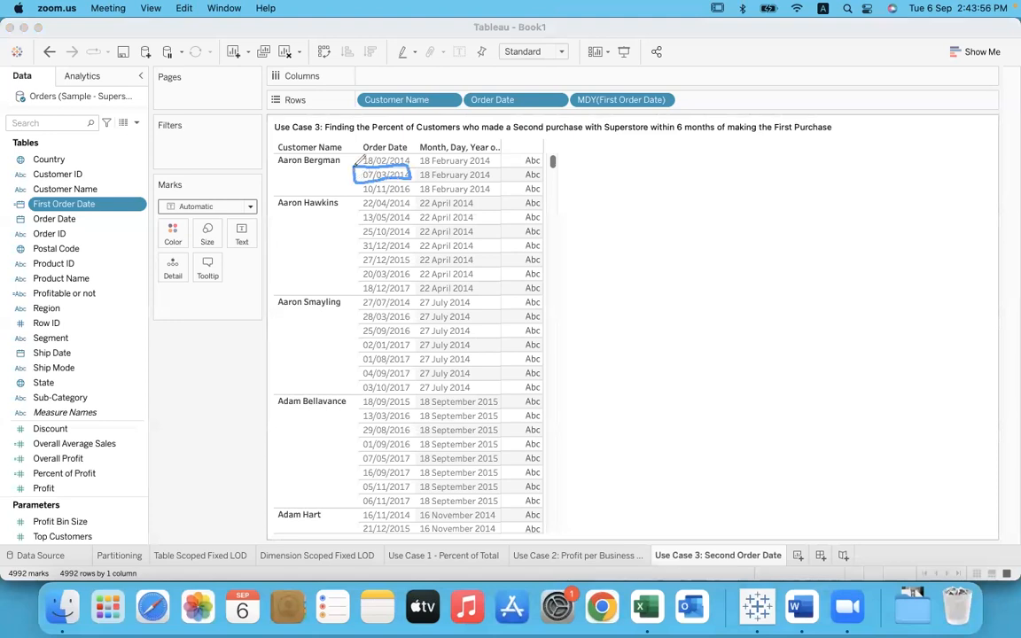
mouse_move(358, 220)
left_mouse_down()
mouse_move(410, 202)
mouse_move(414, 219)
mouse_move(364, 217)
left_mouse_up()
mouse_move(361, 321)
left_mouse_down()
mouse_move(362, 312)
mouse_move(397, 309)
mouse_move(414, 320)
mouse_move(363, 320)
left_mouse_up()
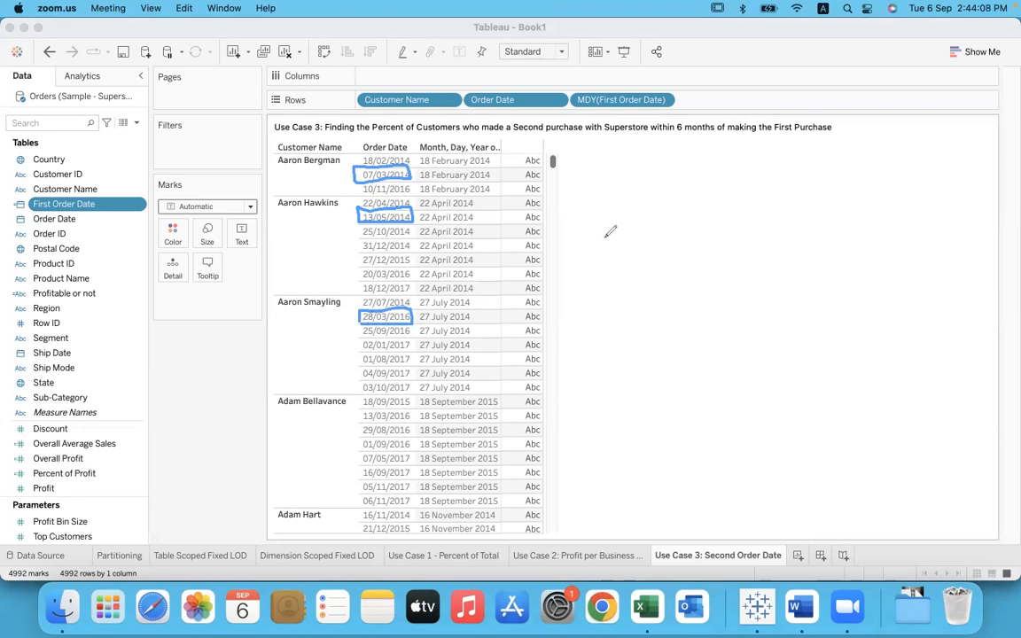
Step: Draw a > sign between the two date column headers and handwrite "order dt > first order dt" beside the table
left_click_drag(413, 136, 427, 131)
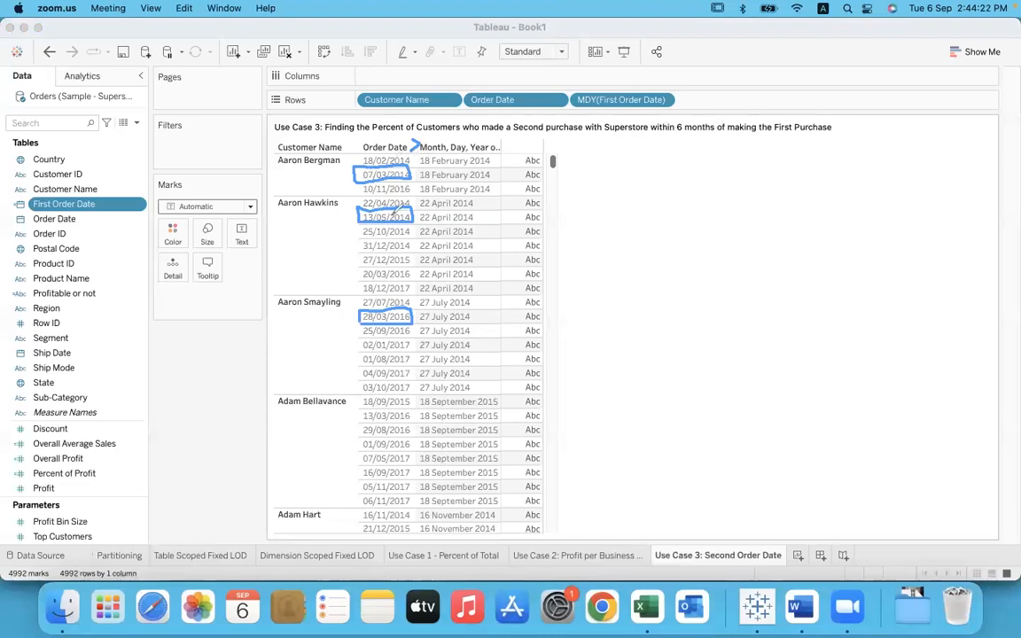
mouse_move(637, 252)
left_mouse_down()
mouse_move(628, 264)
mouse_move(656, 238)
mouse_move(638, 258)
mouse_move(726, 229)
mouse_move(750, 205)
mouse_move(780, 216)
left_mouse_up()
mouse_move(843, 211)
left_mouse_down()
mouse_move(851, 177)
mouse_move(960, 139)
mouse_move(972, 117)
mouse_move(986, 124)
left_mouse_up()
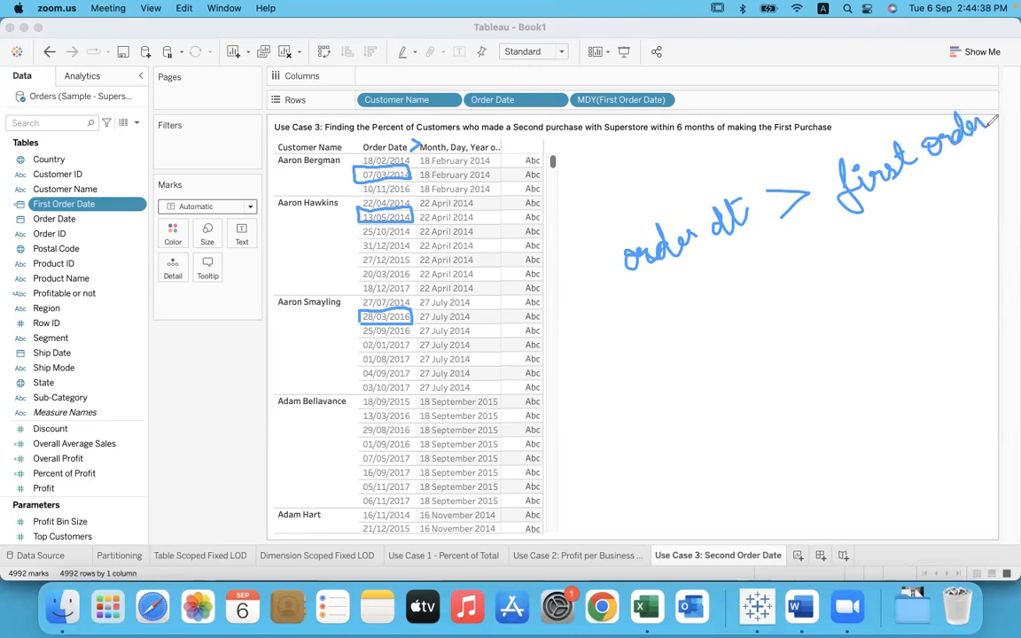
mouse_move(965, 161)
left_mouse_down()
mouse_move(976, 167)
mouse_move(989, 155)
left_mouse_up()
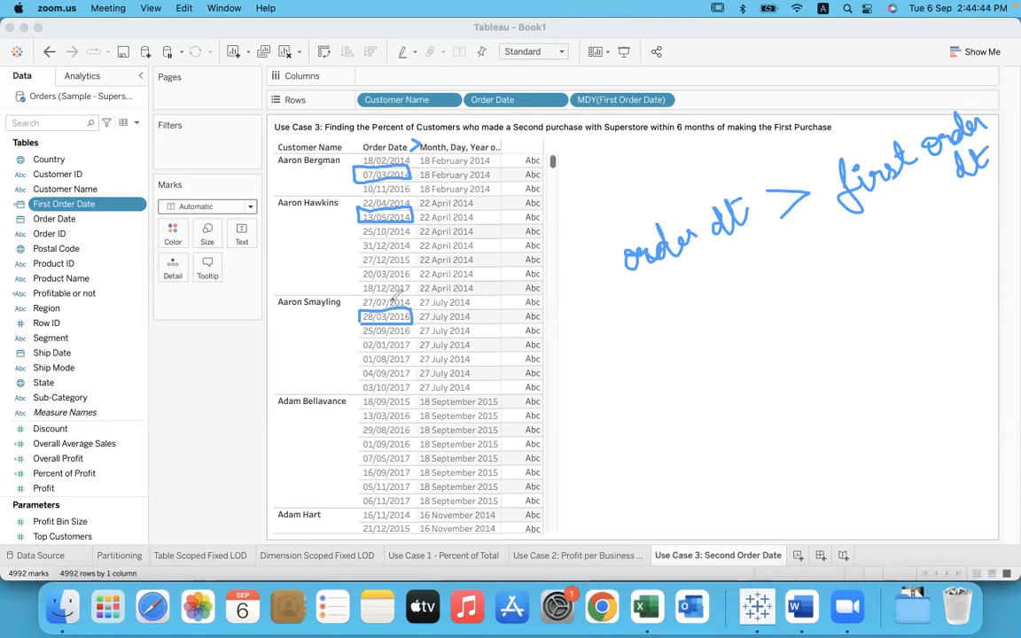
Step: Annotate the third customer by striking out the first-order row and boxing the remaining order dates with a > sign, and underline the handwritten condition
left_click_drag(355, 296, 354, 306)
left_click_drag(475, 303, 483, 297)
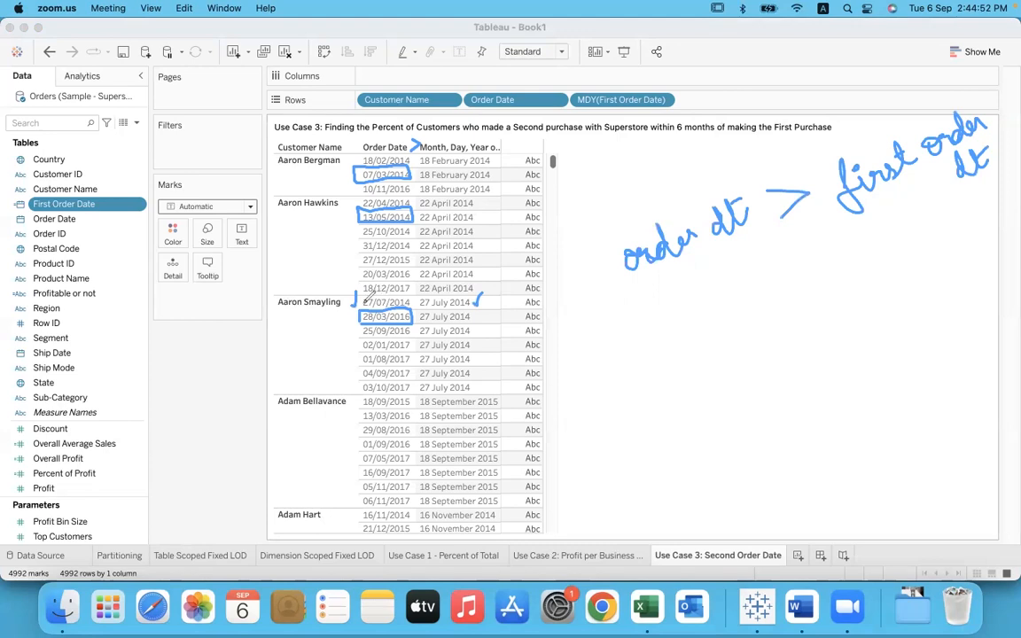
left_click_drag(362, 302, 476, 299)
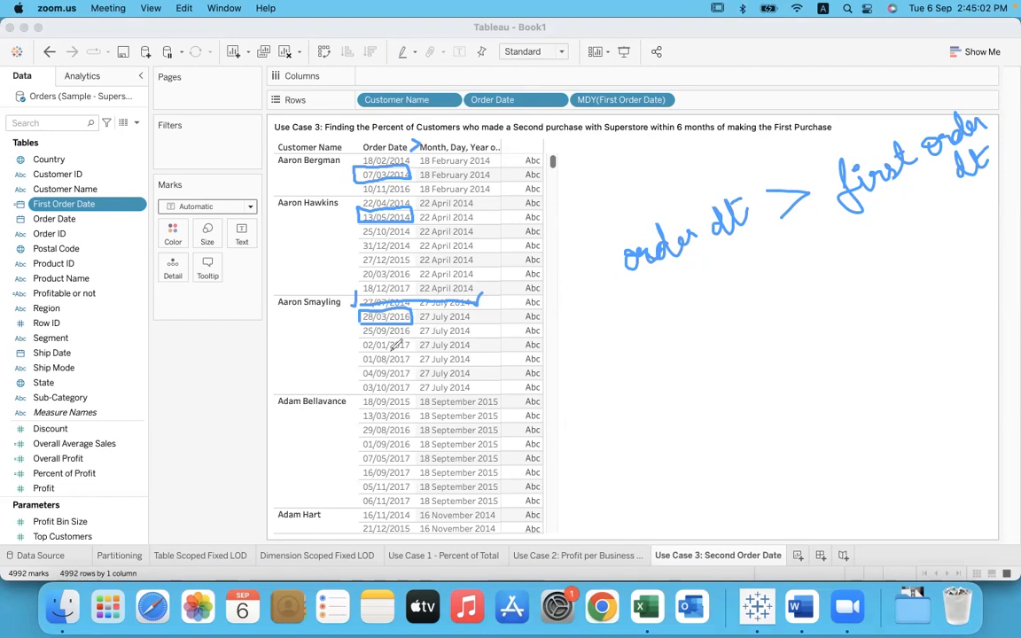
mouse_move(362, 306)
left_mouse_down()
mouse_move(363, 390)
mouse_move(406, 387)
mouse_move(411, 323)
mouse_move(422, 343)
mouse_move(411, 352)
left_mouse_up()
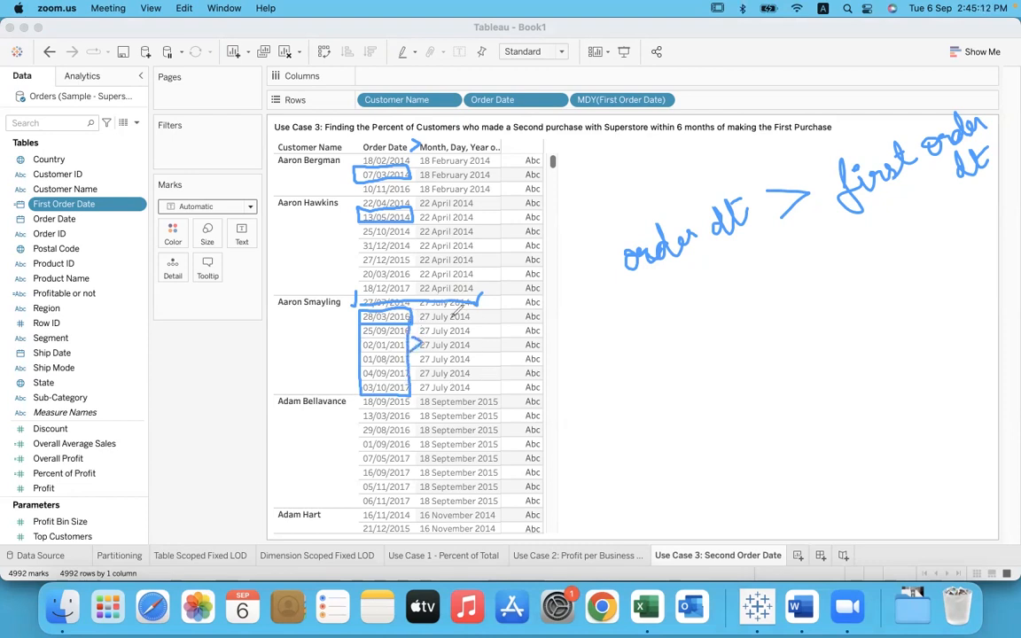
left_click_drag(668, 310, 918, 225)
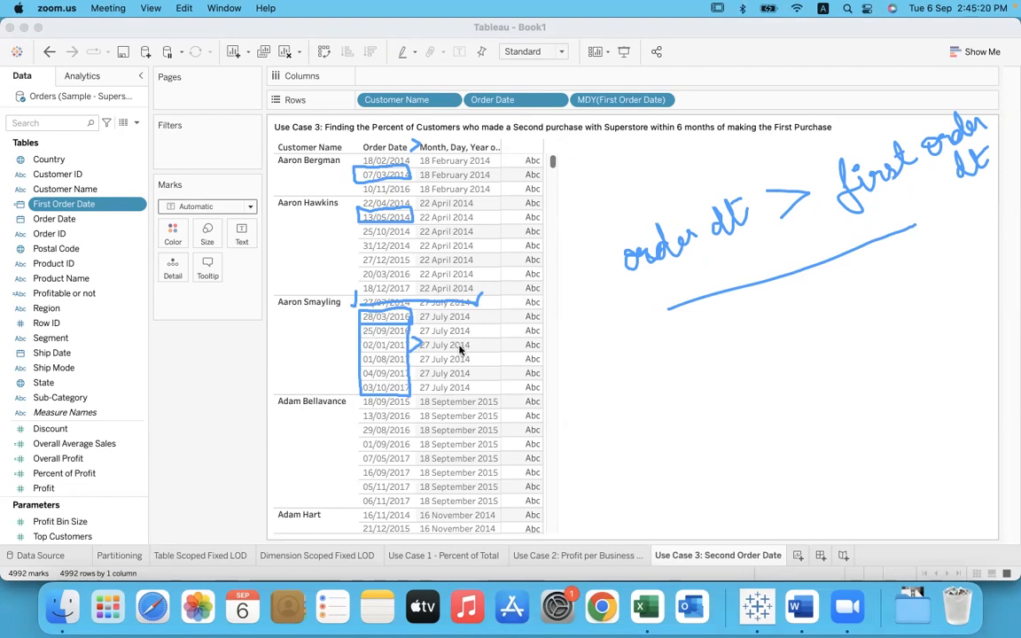
Step: Outline the third customer's second order date in red and enclose the handwritten condition in "Min( )"
mouse_move(354, 327)
left_mouse_down()
mouse_move(412, 321)
mouse_move(403, 309)
mouse_move(366, 313)
mouse_move(359, 328)
left_mouse_up()
left_click_drag(626, 235, 681, 315)
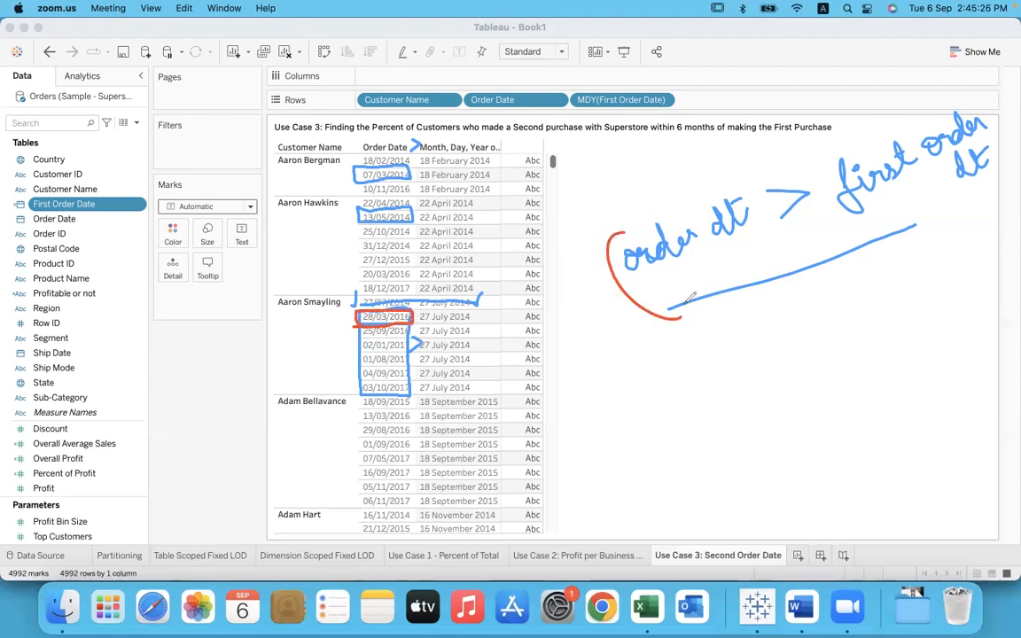
left_click_drag(950, 91, 1009, 170)
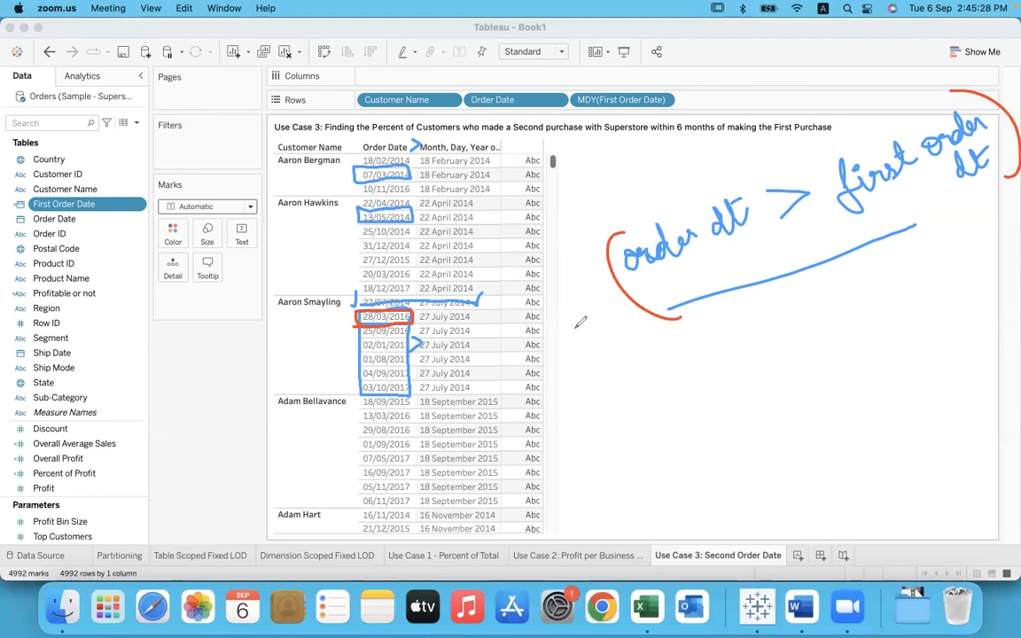
mouse_move(547, 327)
left_mouse_down()
mouse_move(576, 282)
mouse_move(592, 296)
mouse_move(606, 289)
left_mouse_up()
left_click(585, 284)
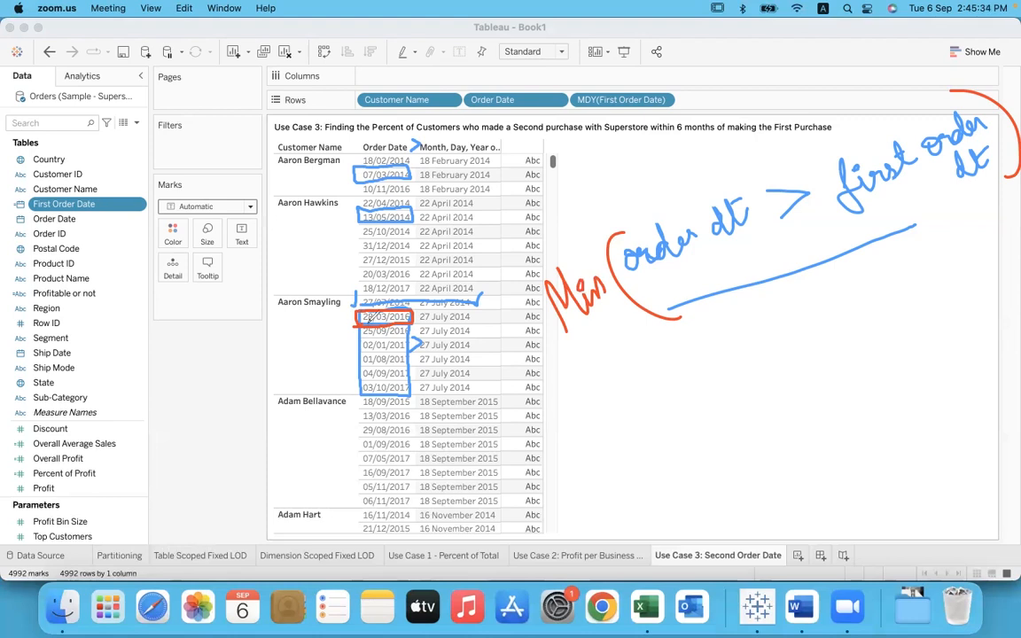
Step: Box the first and second customers' order dates after the first in red and draw arrows to each one's second order date
mouse_move(413, 209)
left_mouse_down()
mouse_move(362, 215)
mouse_move(362, 289)
mouse_move(417, 290)
mouse_move(413, 210)
mouse_move(426, 216)
mouse_move(418, 222)
left_mouse_up()
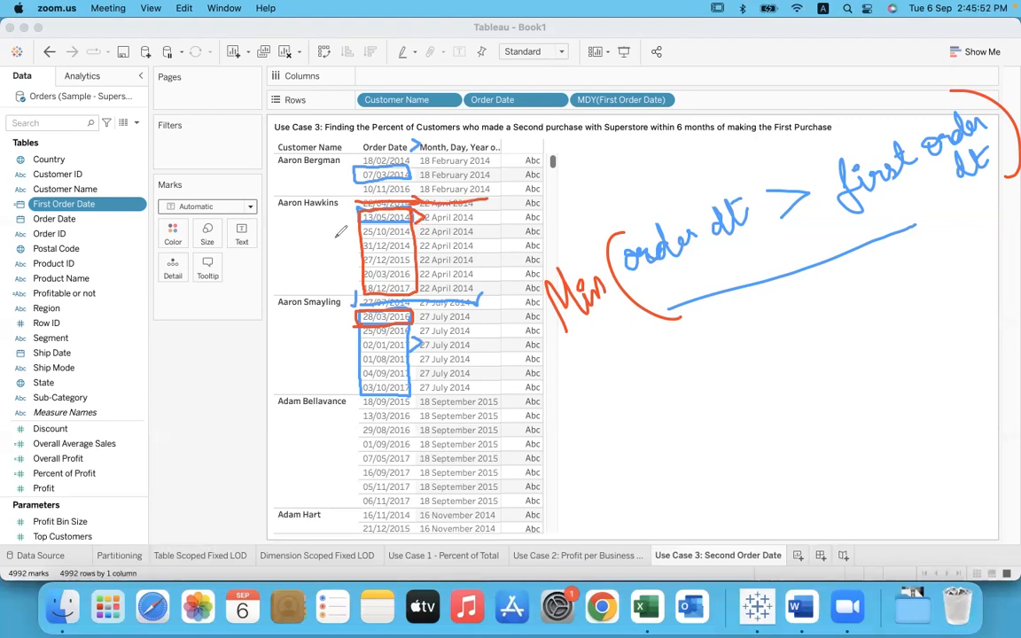
mouse_move(312, 214)
left_mouse_down()
mouse_move(358, 210)
mouse_move(349, 202)
left_mouse_up()
mouse_move(415, 158)
left_mouse_down()
mouse_move(422, 163)
mouse_move(355, 168)
mouse_move(414, 201)
mouse_move(408, 166)
left_mouse_up()
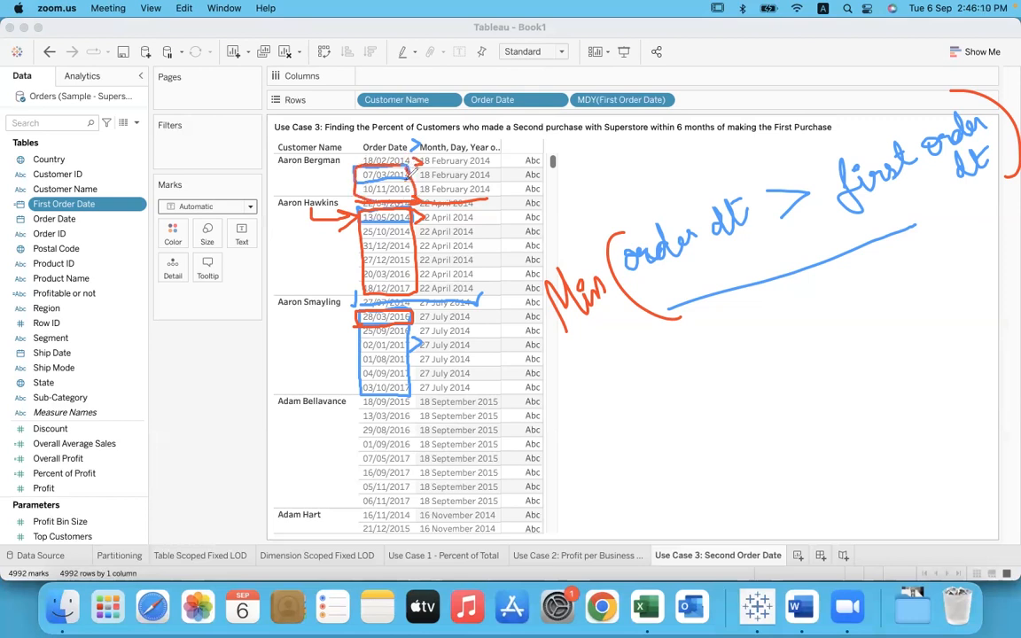
left_click_drag(312, 173, 341, 184)
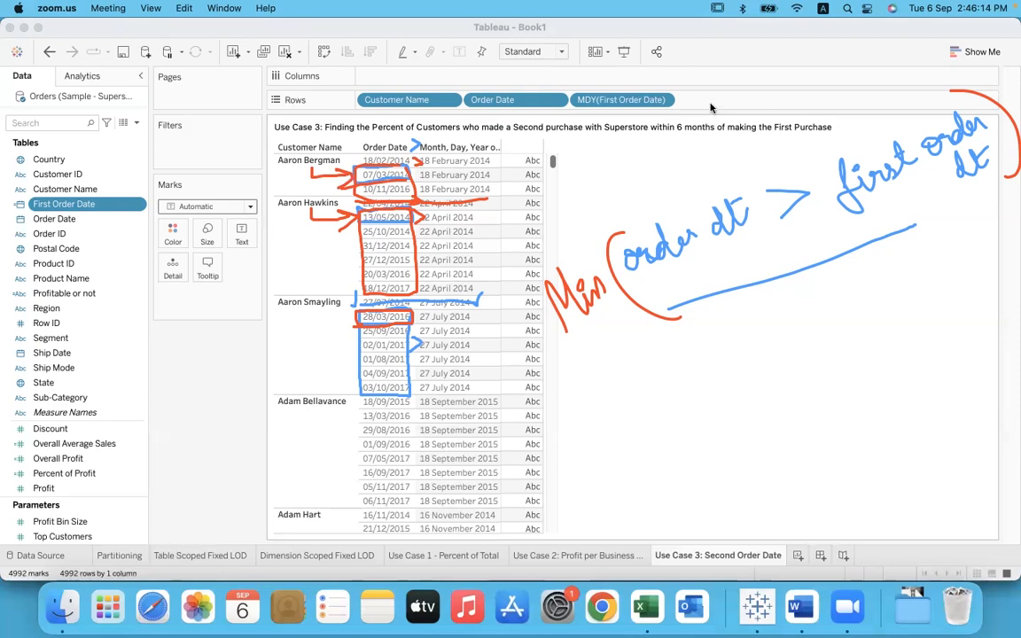
Step: Clear all annotation drawings from the screen and return to the Tableau worksheet
left_click(730, 122)
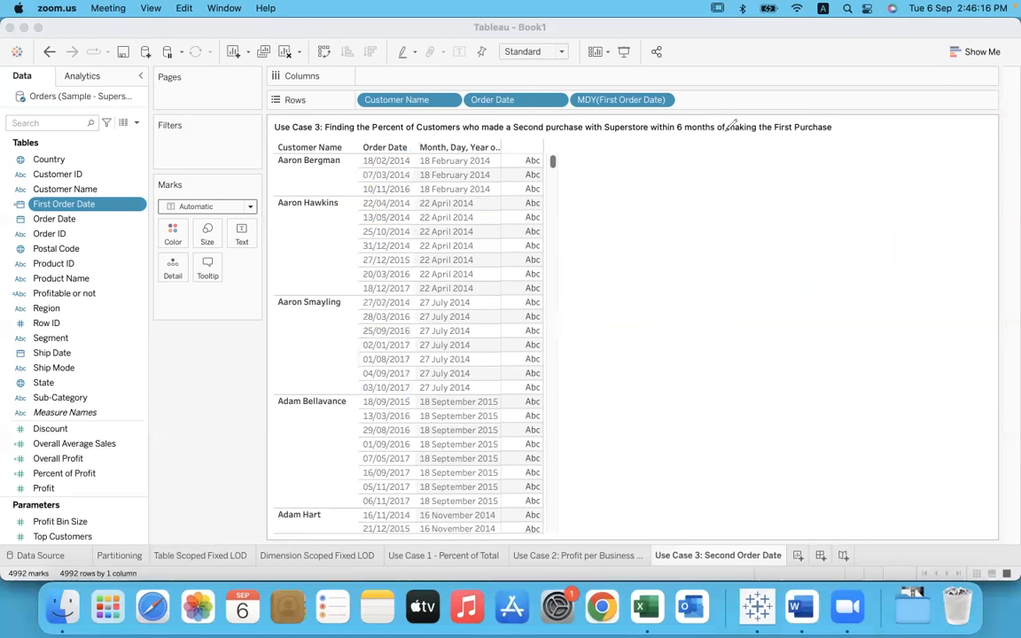
left_click(296, 227)
left_click(718, 275)
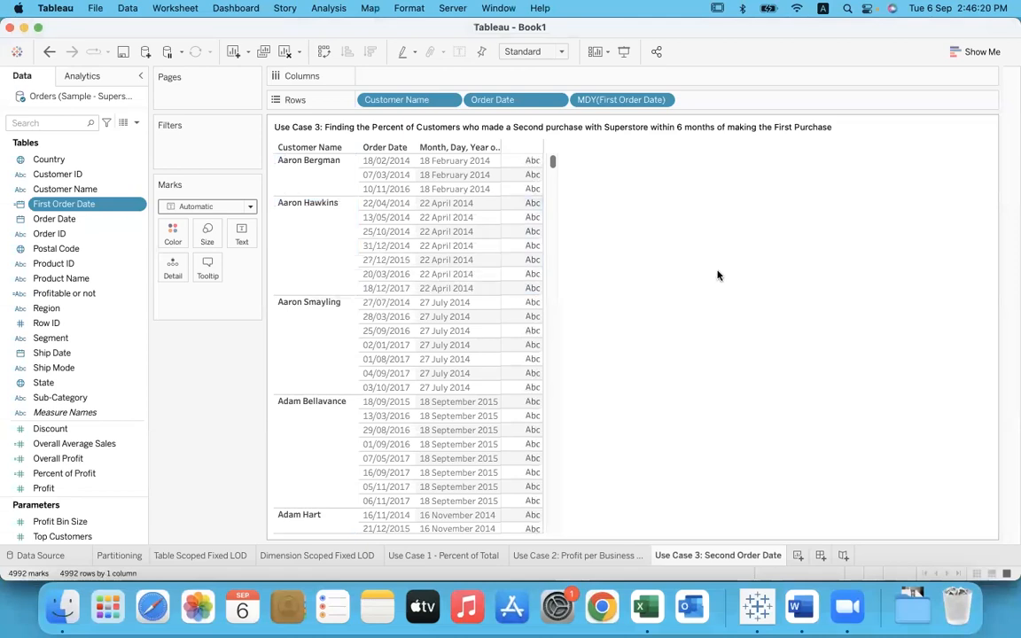
Step: Create a calculated field and name it "Second Order Date"
left_click(329, 8)
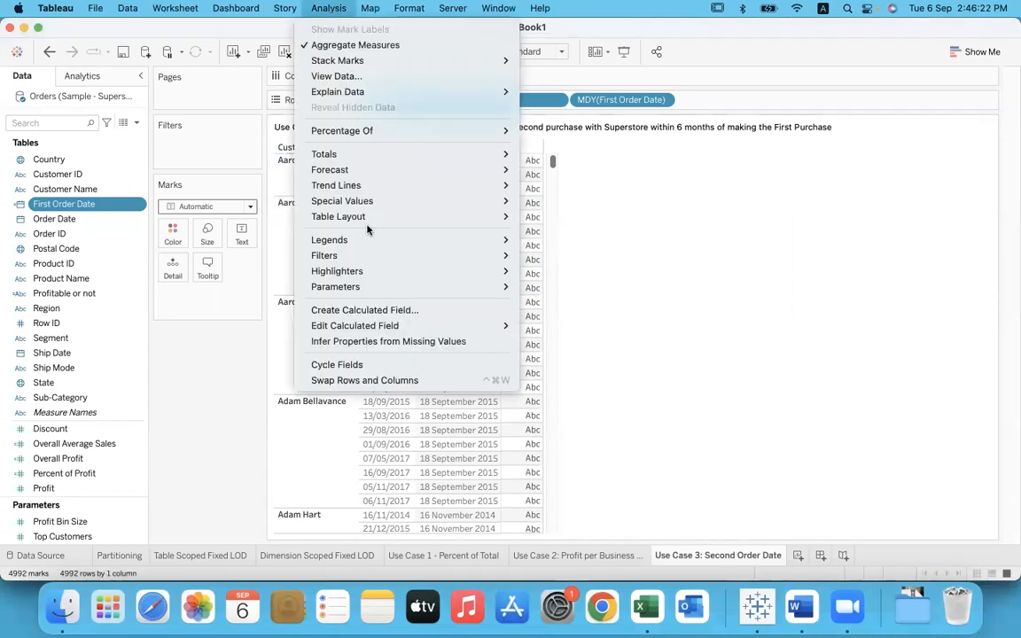
left_click(382, 310)
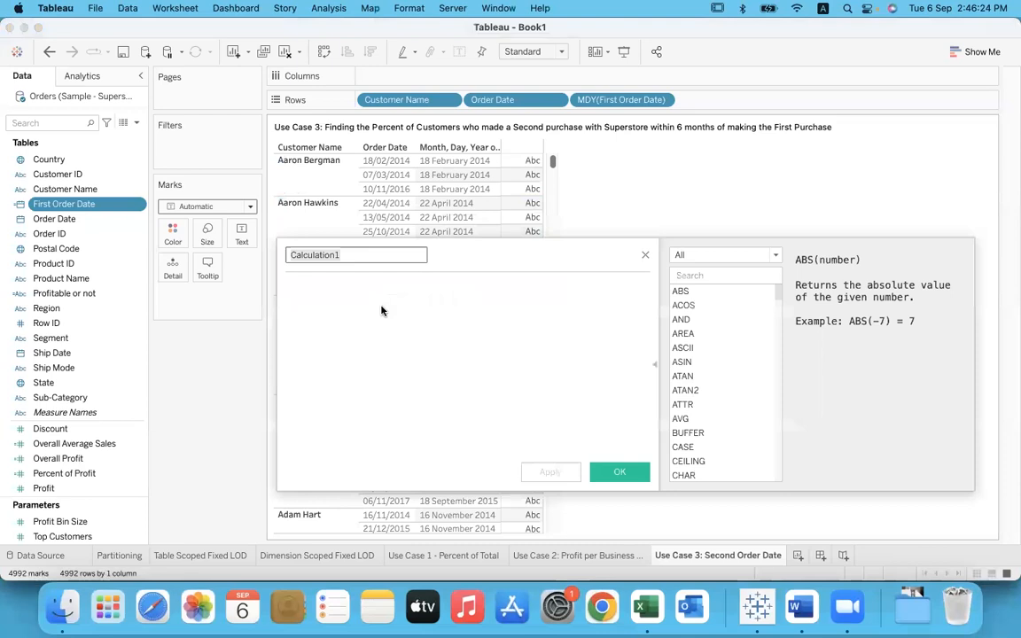
type("Second Order Date")
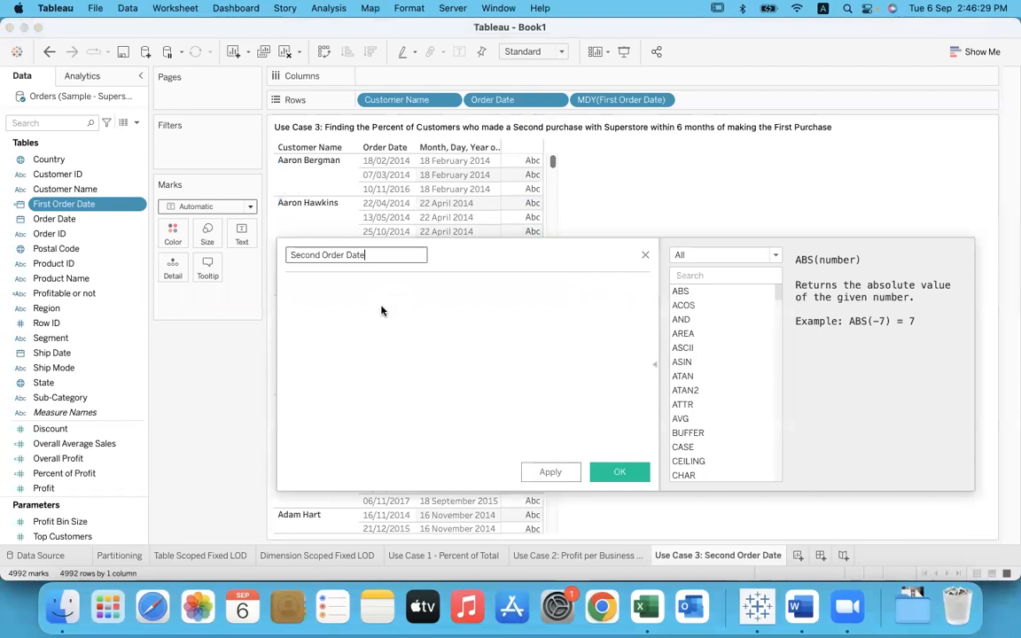
Step: Begin the Second Order Date formula with the condition IF [Order Date] > [First Order Date]
left_click(382, 310)
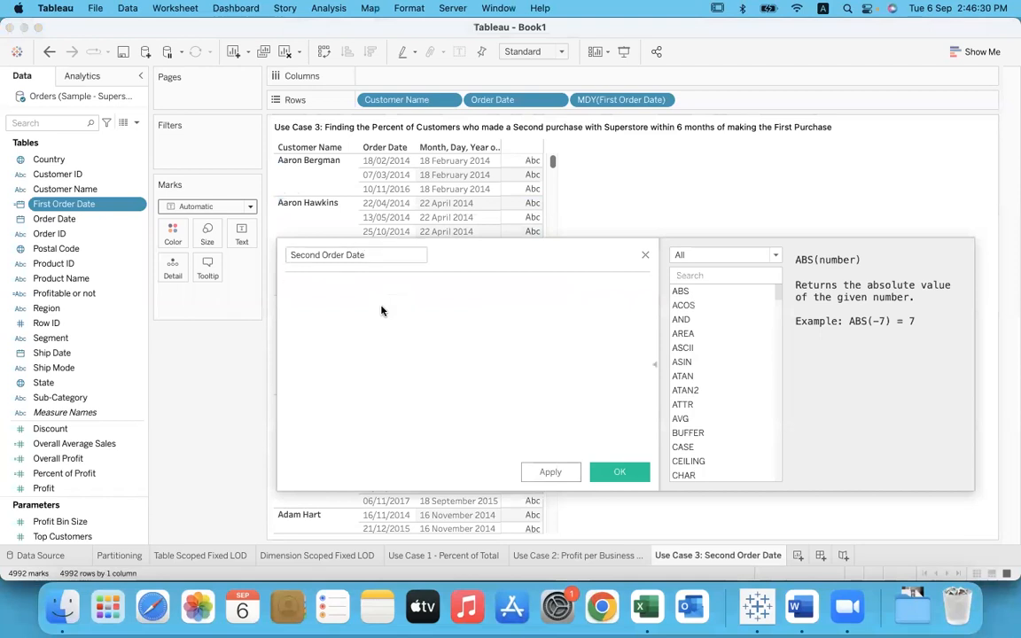
type("if or")
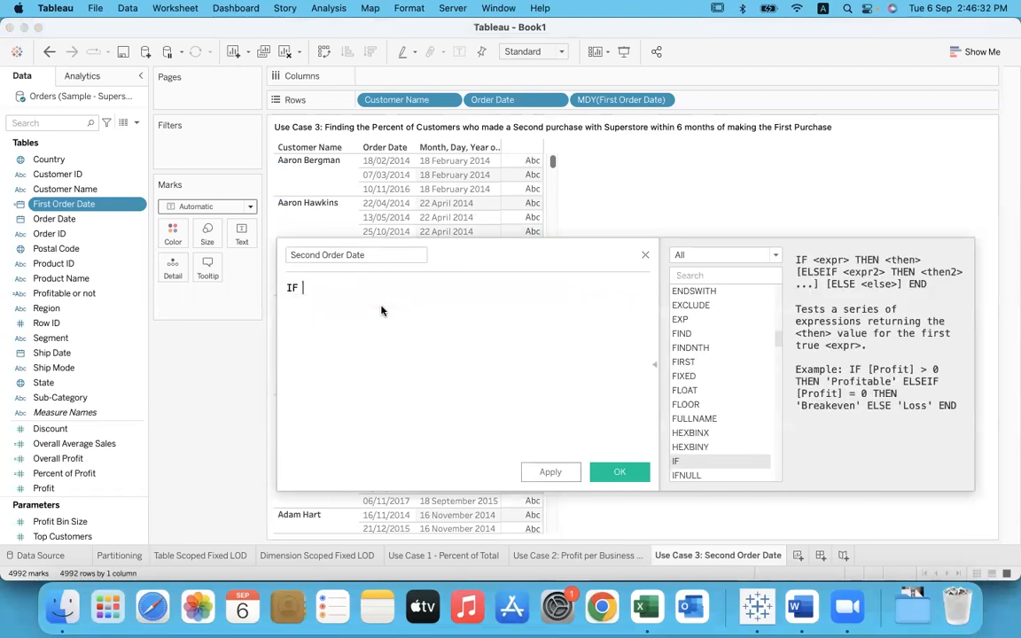
left_click(382, 315)
type("> fi")
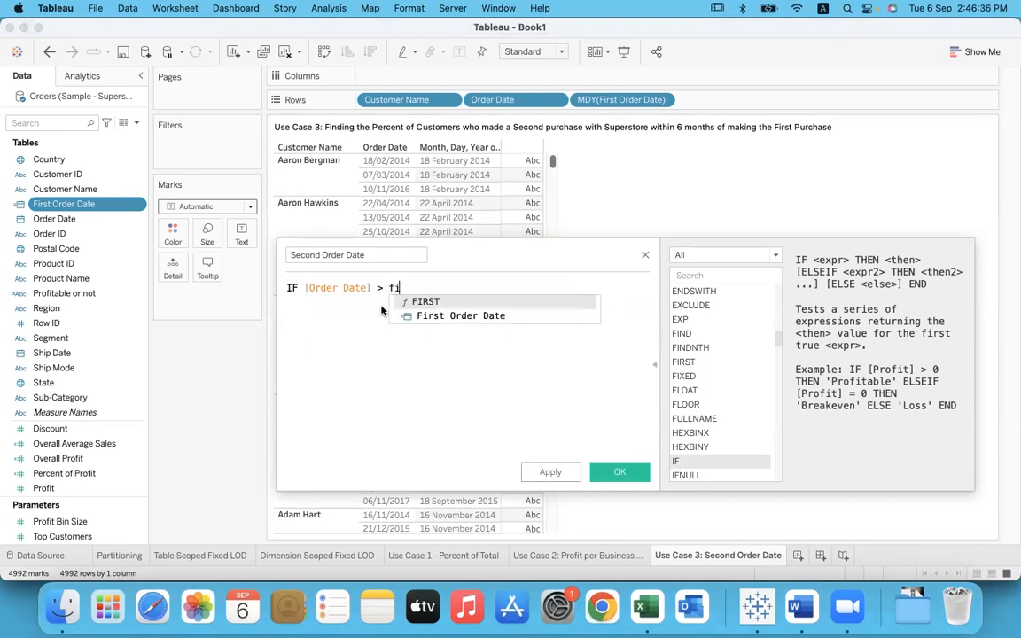
type("r")
key("Down")
key("Return")
Step: Complete the IF statement with THEN [Order Date] END
type("th")
key("Return")
type("ord")
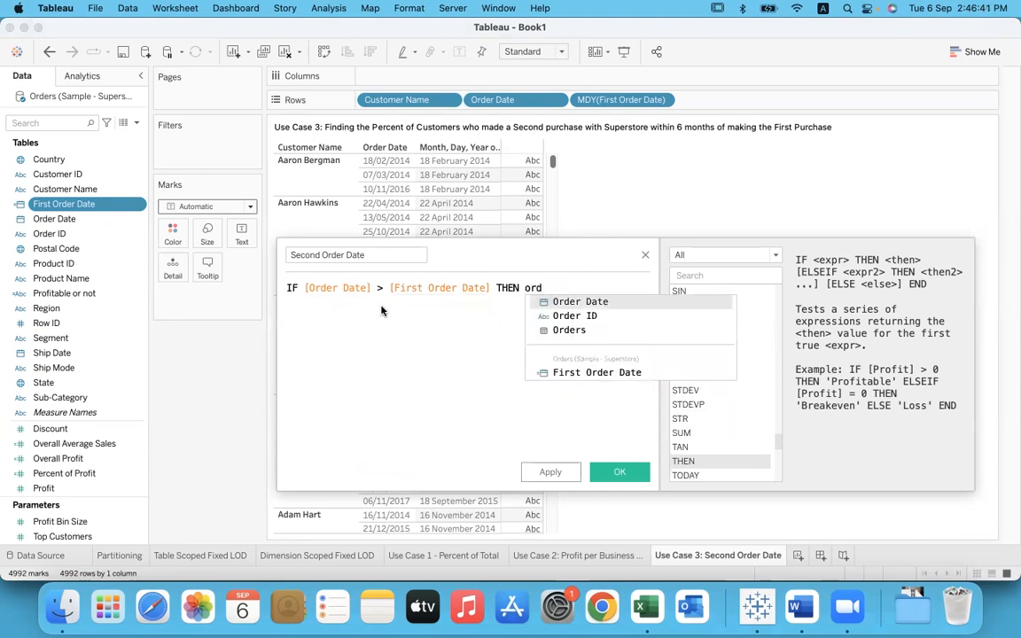
key("Return")
type("end")
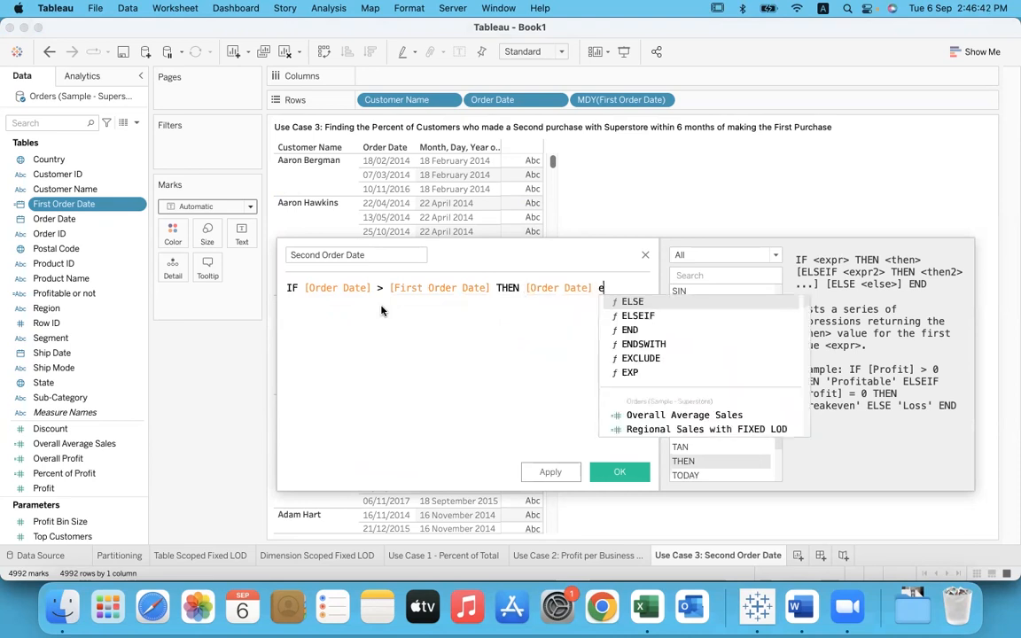
key("Return")
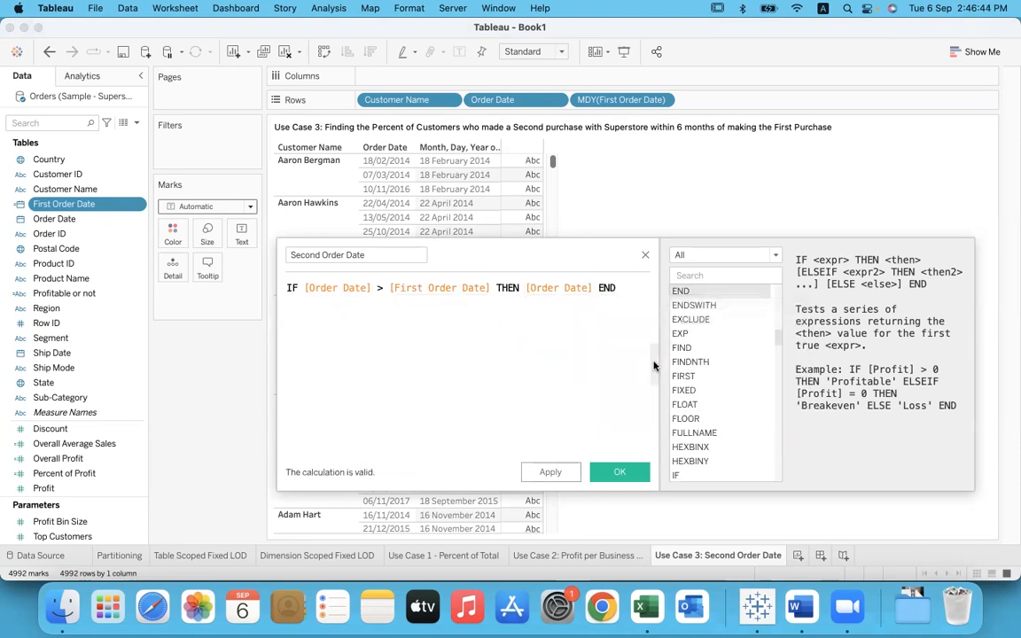
Step: Hide the function reference and move the calculation editor off the table to examine the third customer's order dates
left_click(655, 363)
left_click_drag(656, 332, 851, 321)
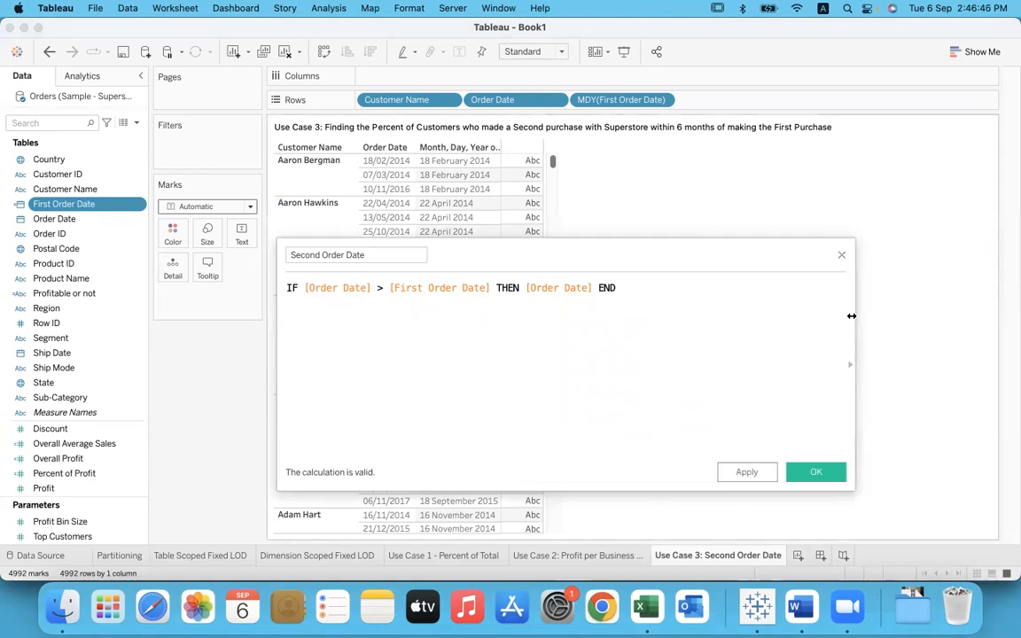
left_click_drag(662, 260, 941, 168)
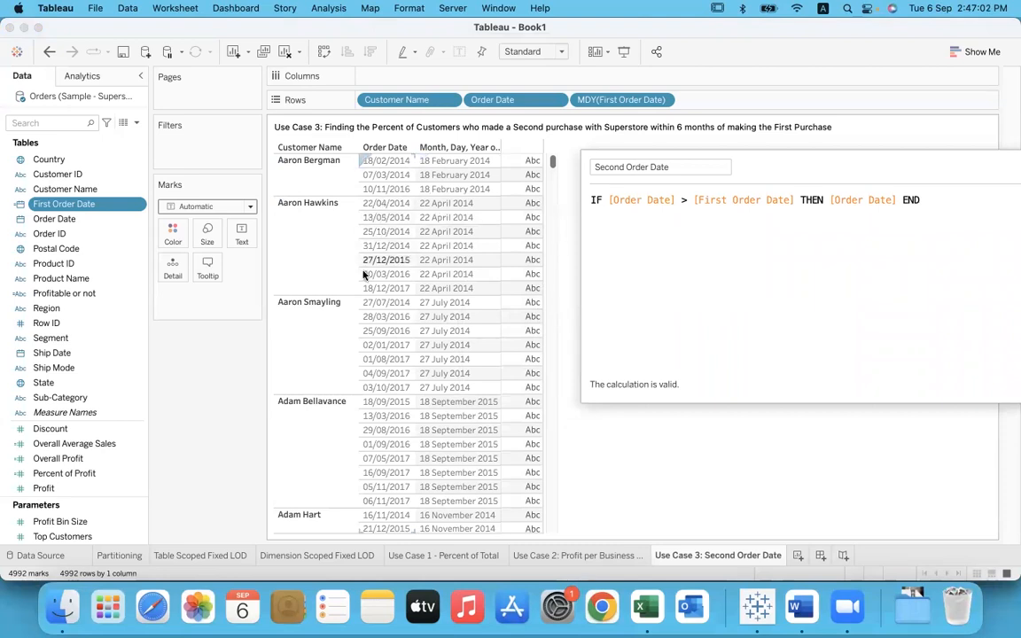
left_click(310, 333)
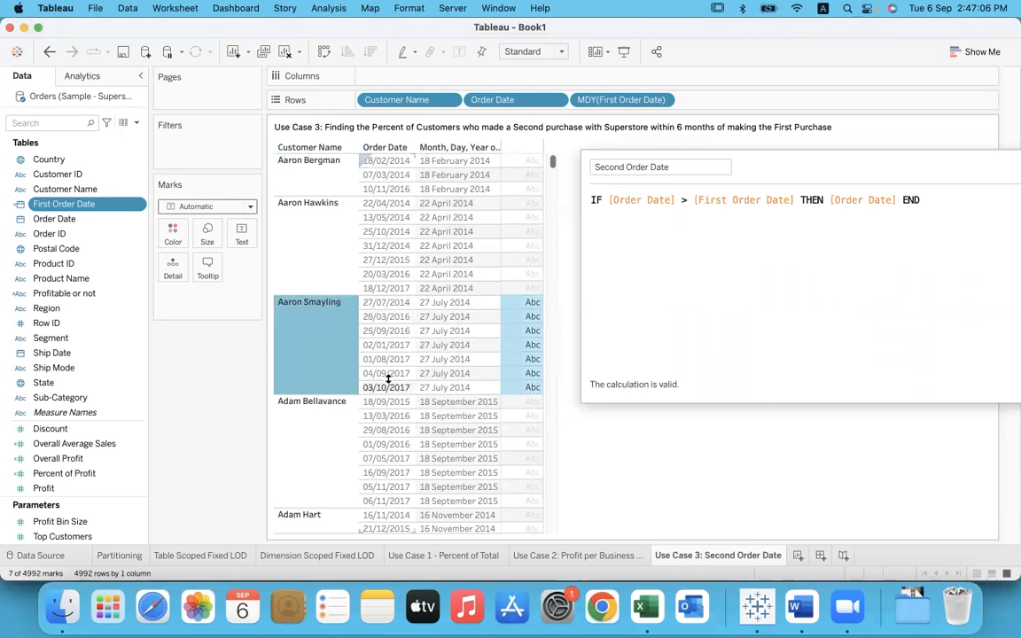
Step: Wrap the whole IF statement in a MIN( ) aggregation
left_click(592, 200)
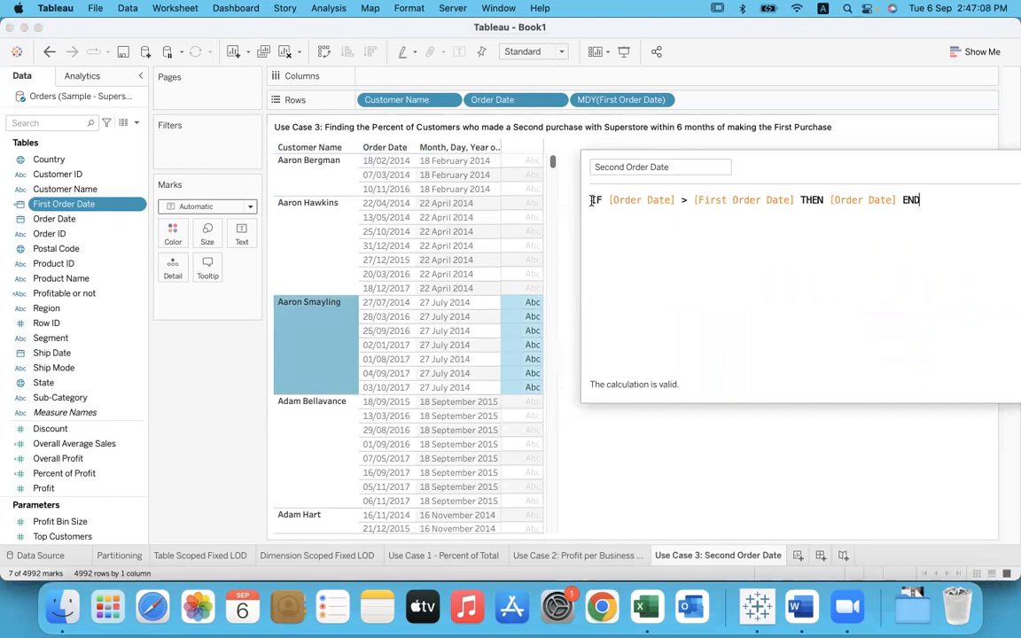
type("(")
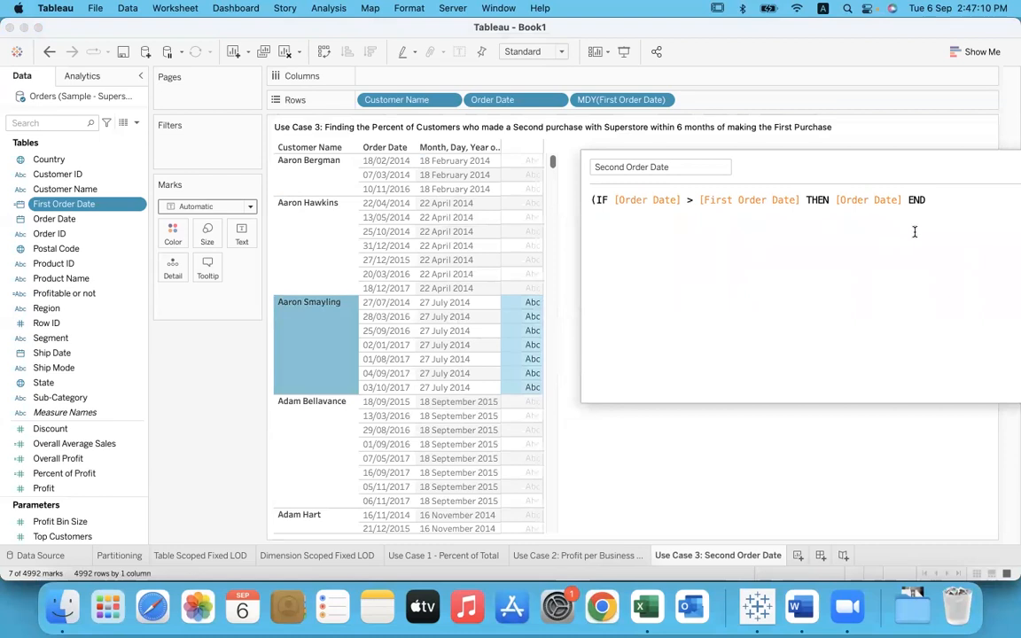
type(")")
left_click(595, 297)
type("MIN")
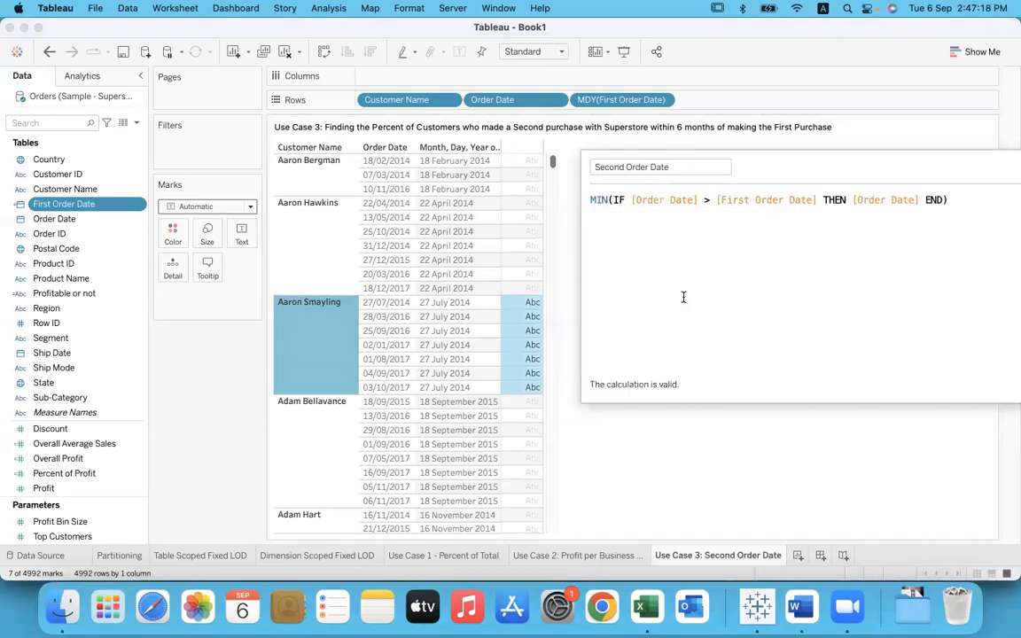
Step: Prefix the MIN expression with { FIXED [Customer Name] : to make it a customer-level LOD calculation
left_click(591, 198)
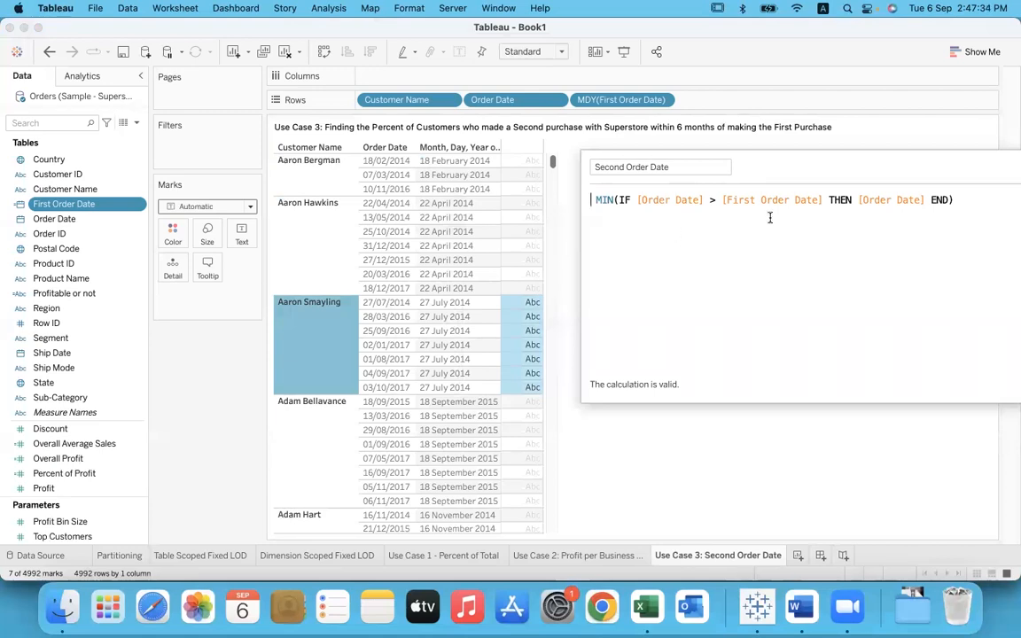
type("{ FIXED  ")
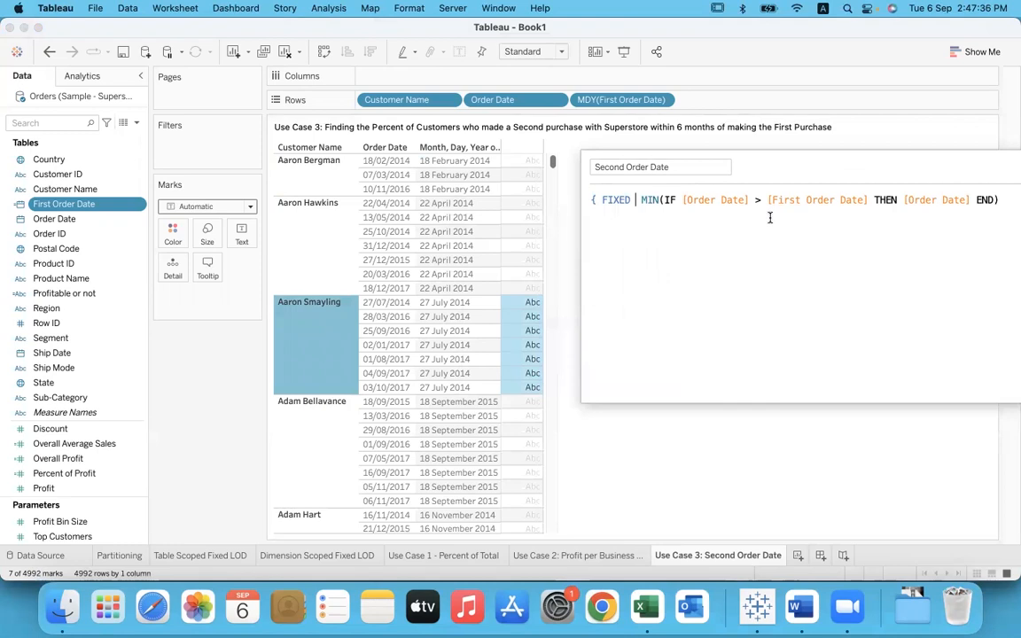
type("cus")
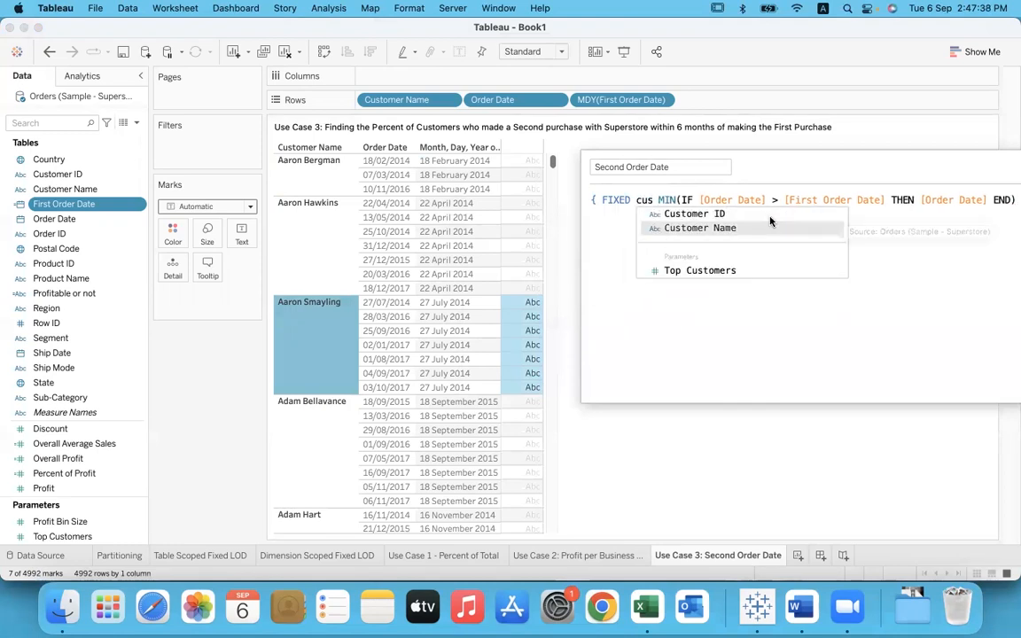
left_click(770, 222)
type(":")
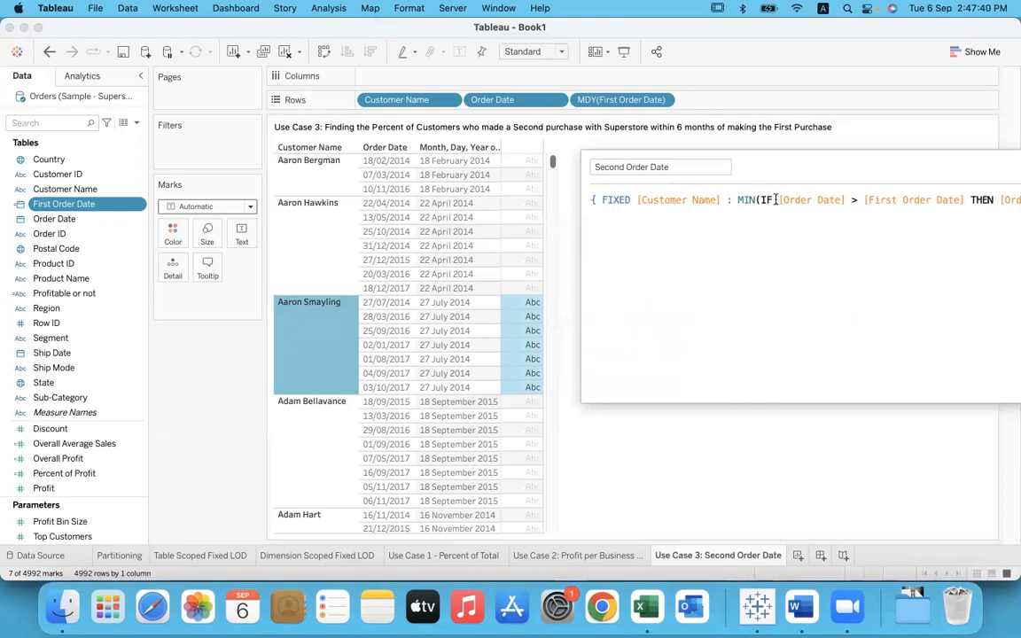
Step: Check the formula's error details, close the LOD expression with "}", and save the Second Order Date field
left_click_drag(793, 167, 627, 183)
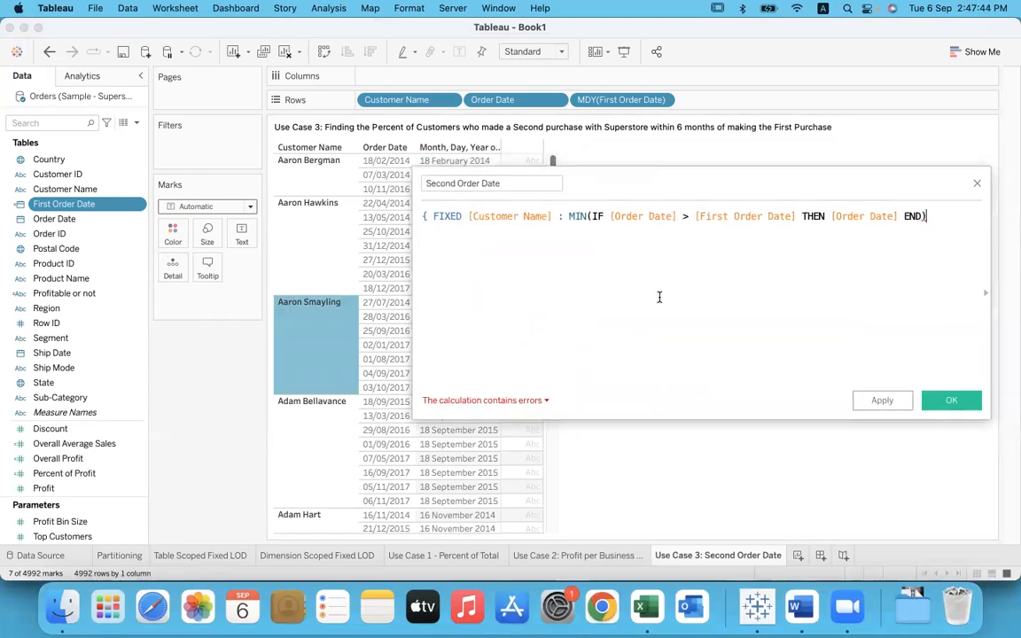
left_click(927, 219)
left_click(546, 403)
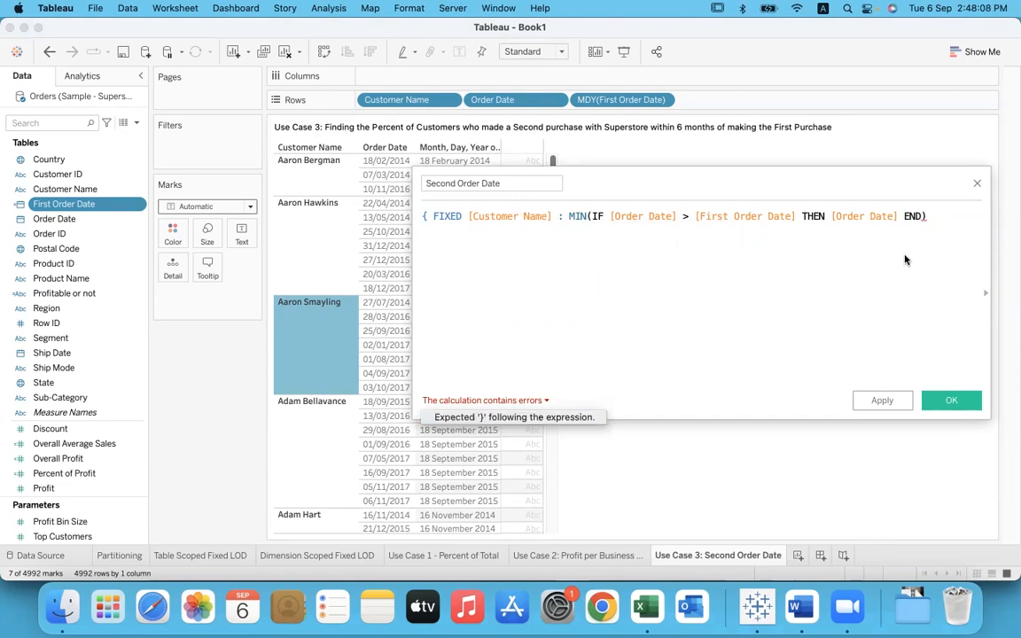
left_click(944, 222)
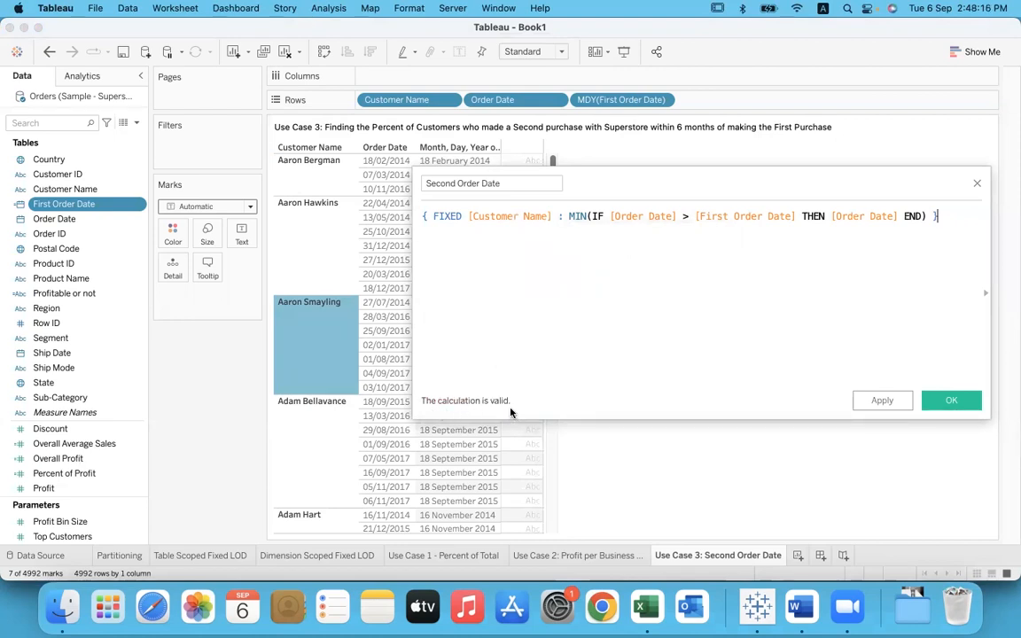
left_click(951, 405)
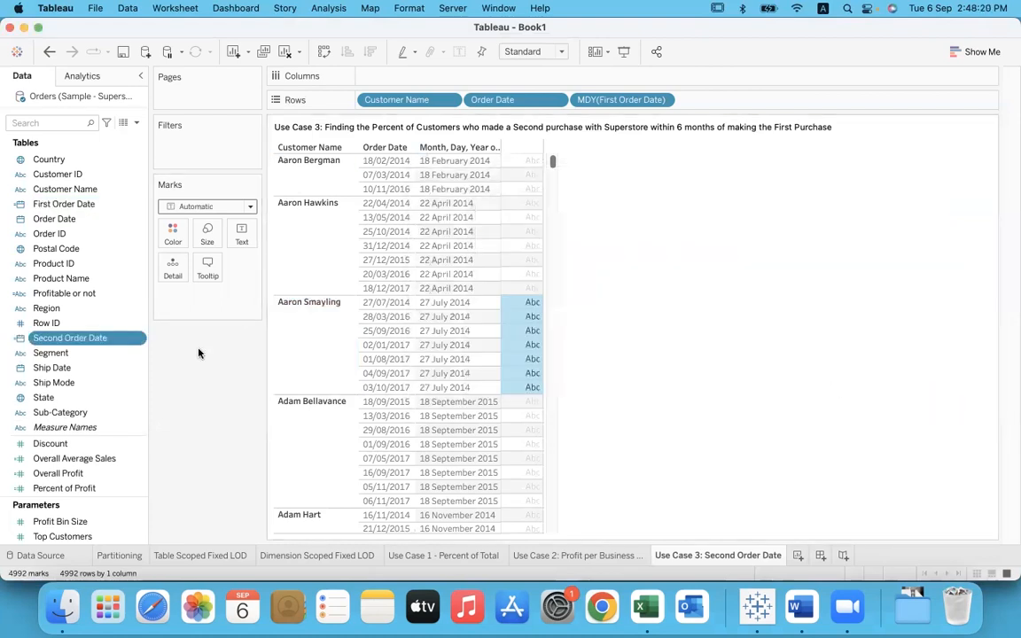
Step: Add Second Order Date to the rows after First Order Date and display it as a custom Month / Day / Year date
left_click_drag(70, 339, 735, 100)
left_click(769, 100)
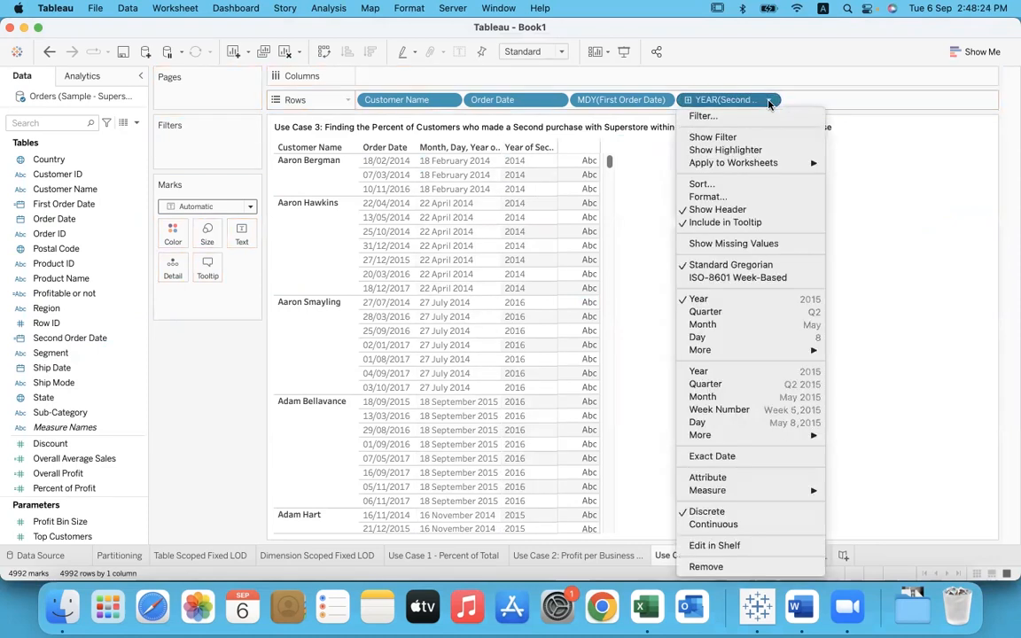
mouse_move(760, 352)
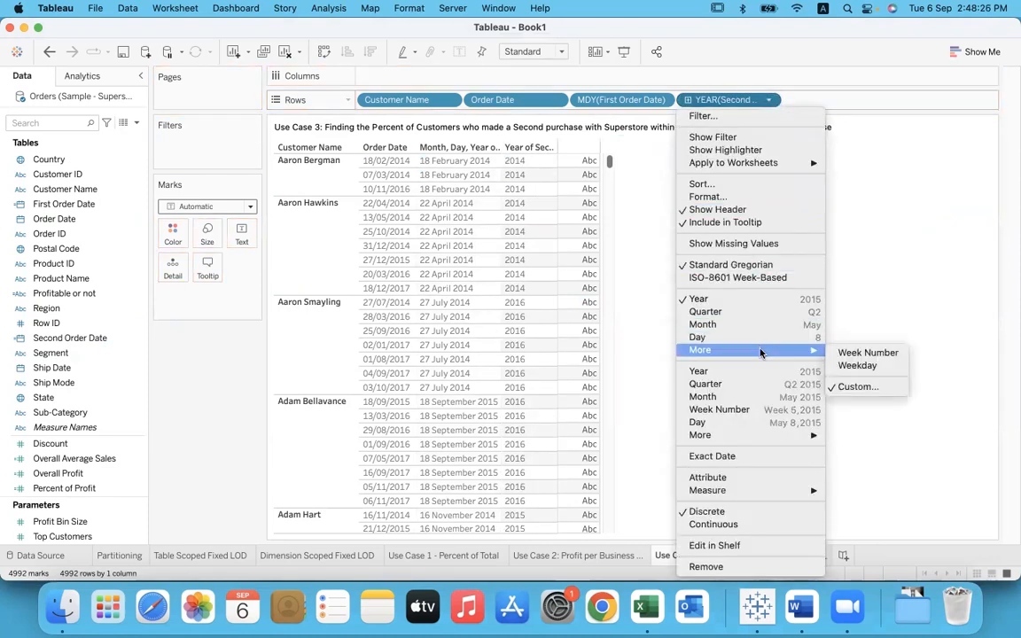
left_click(856, 387)
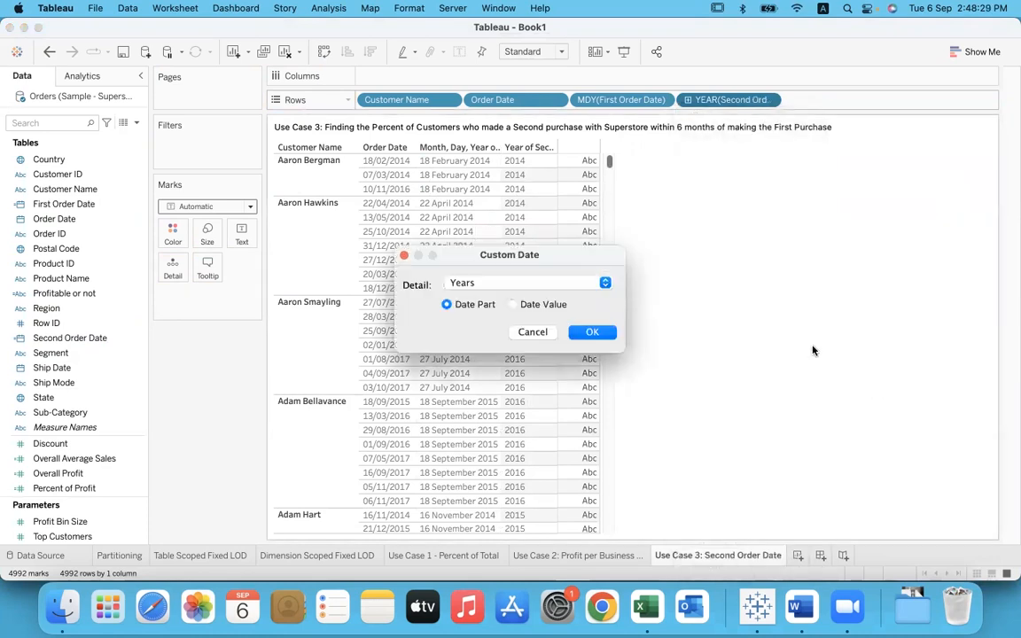
left_click(605, 283)
left_click(498, 371)
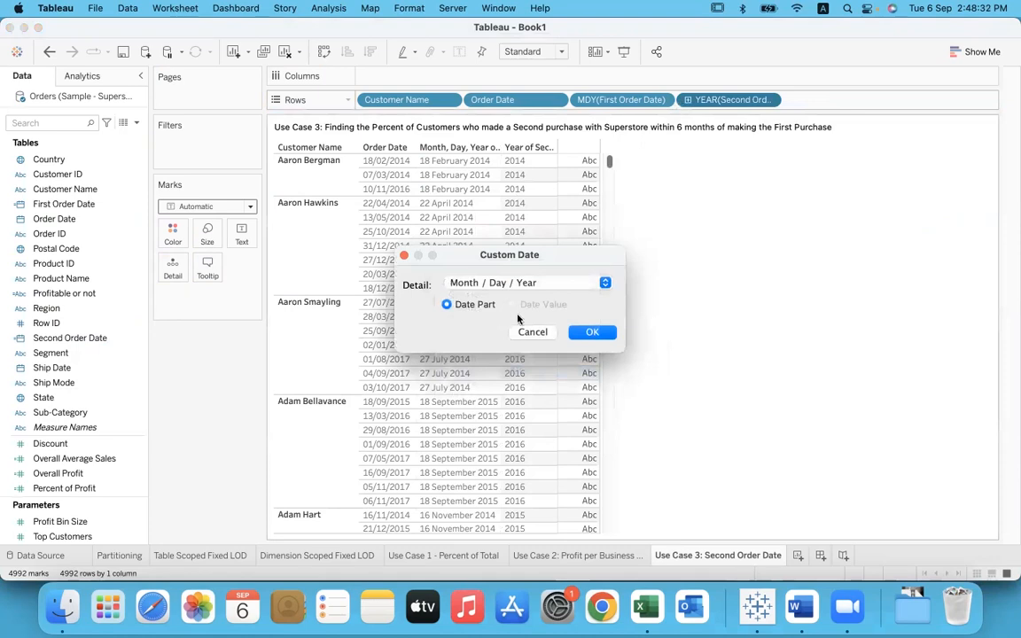
left_click(592, 332)
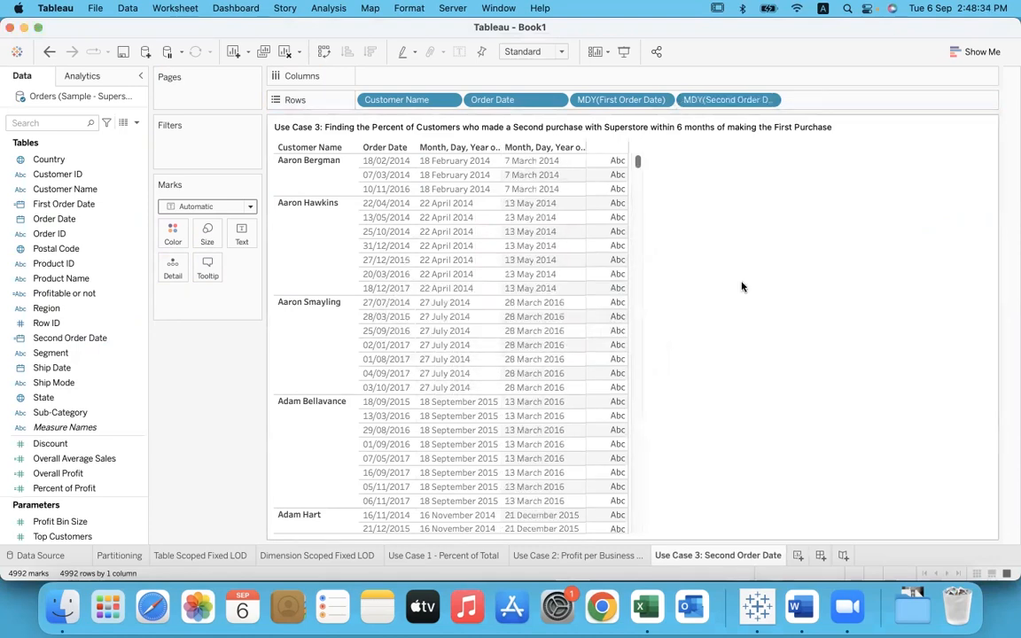
Step: Compare the first three customers' second order rows with their calculated Second Order Date values, and clear the selection
left_click(283, 173)
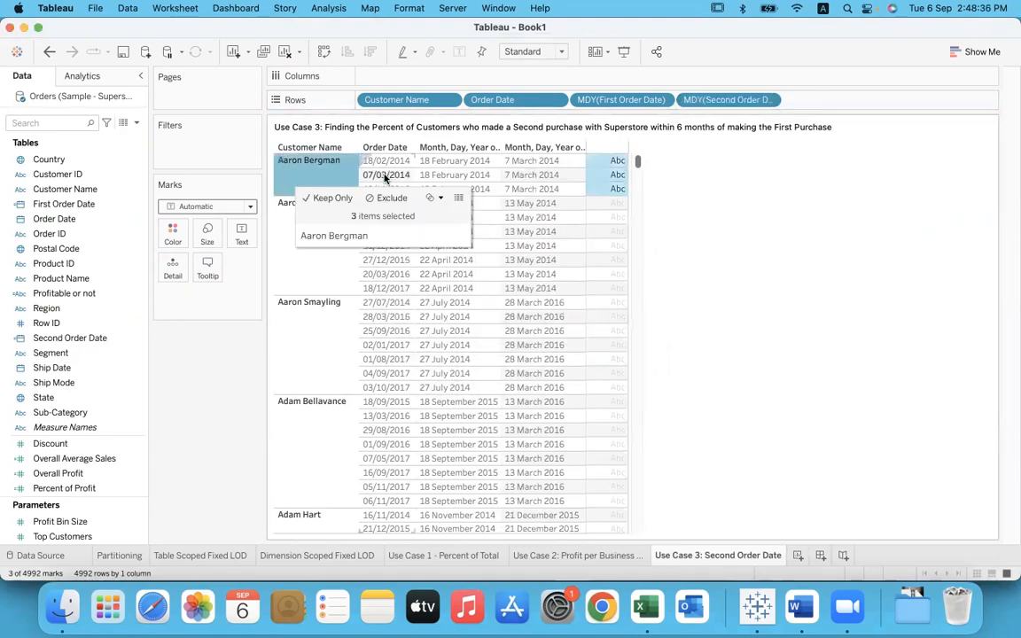
left_click(387, 174)
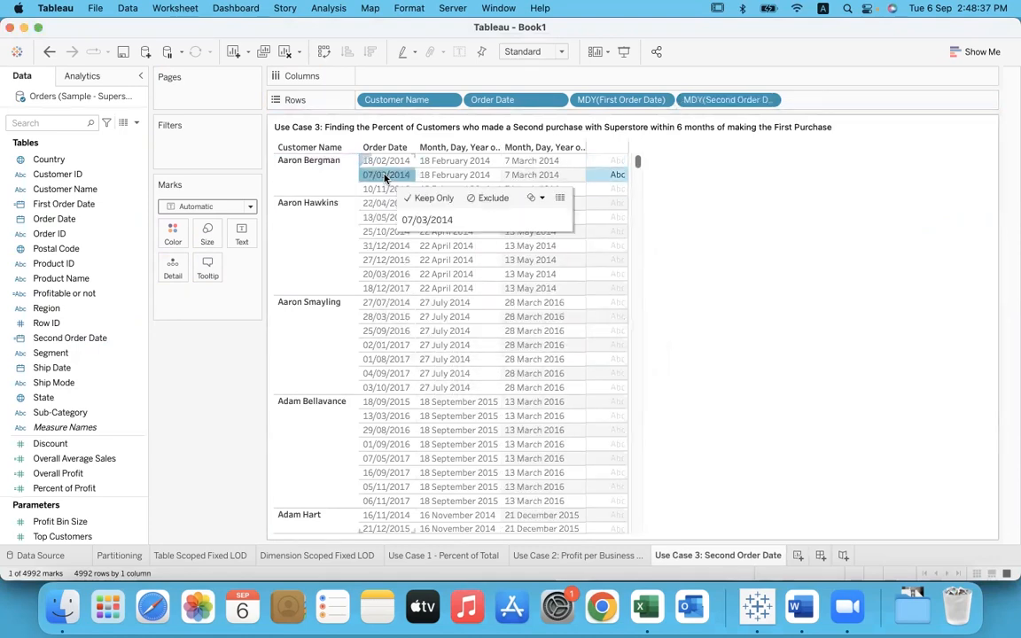
left_click(328, 223)
left_click(387, 220)
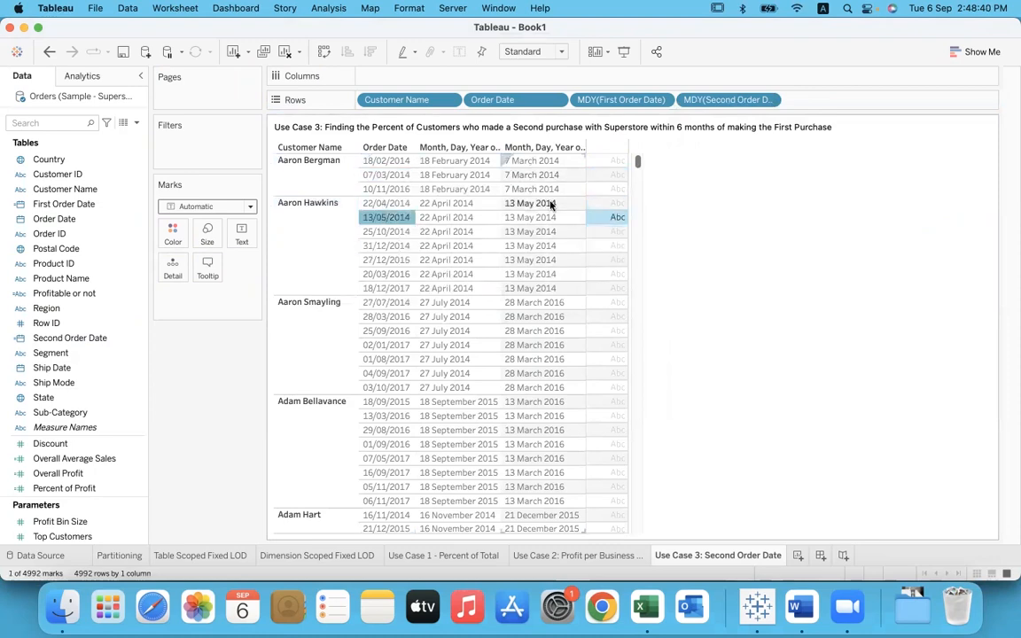
left_click(318, 340)
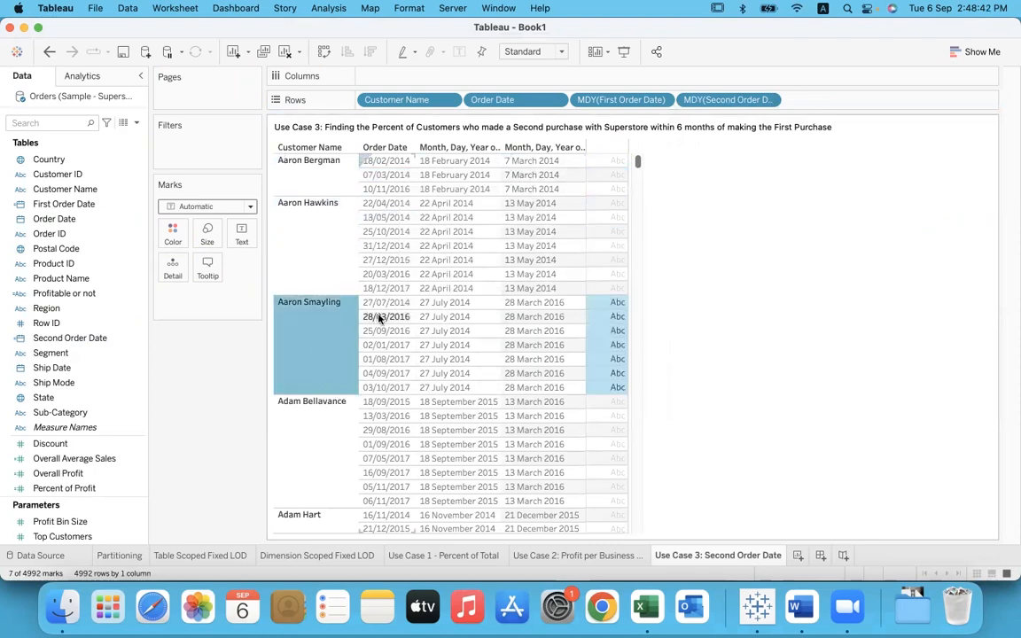
left_click(388, 319)
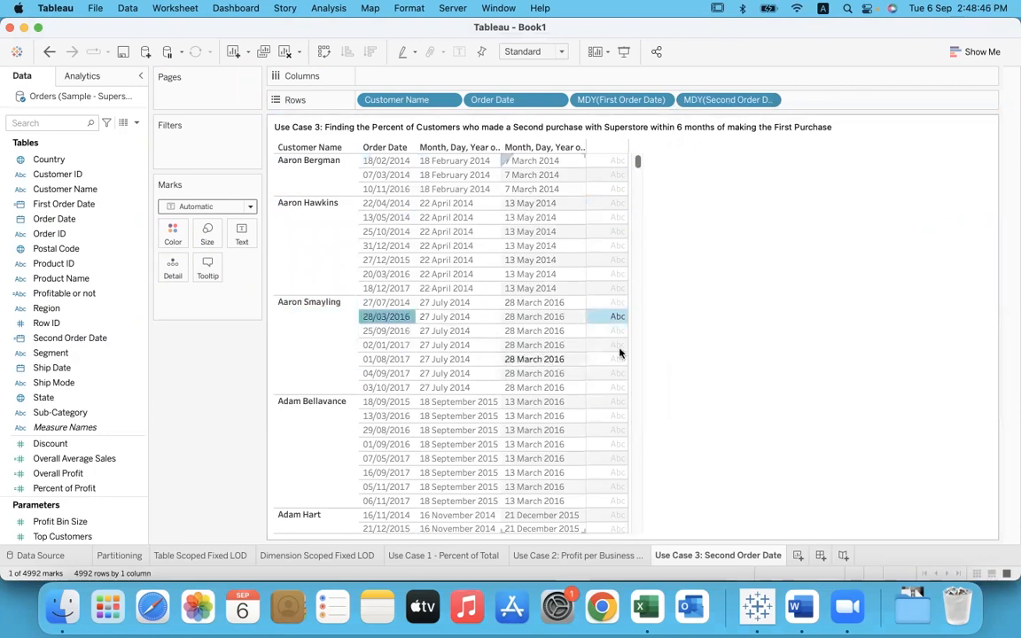
left_click(743, 352)
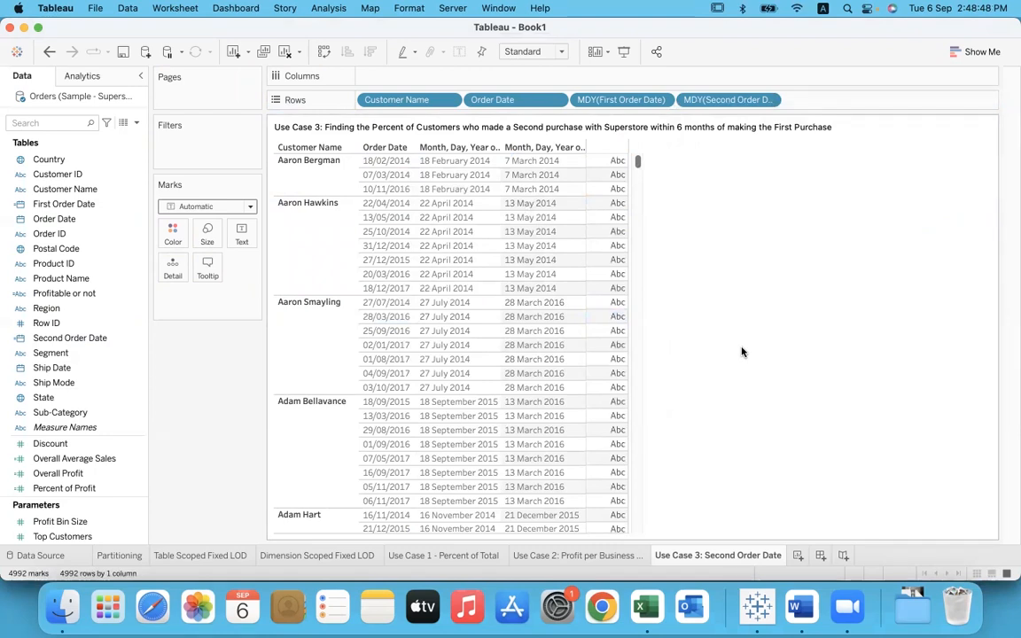
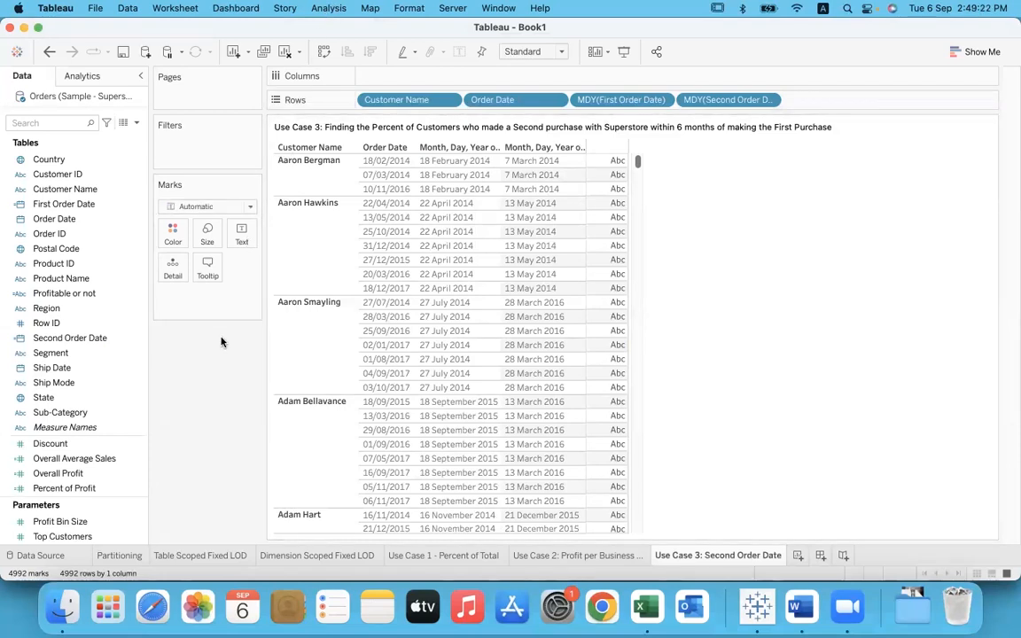
Step: Create a new calculated field named "Months to Second Purchase"
left_click(328, 8)
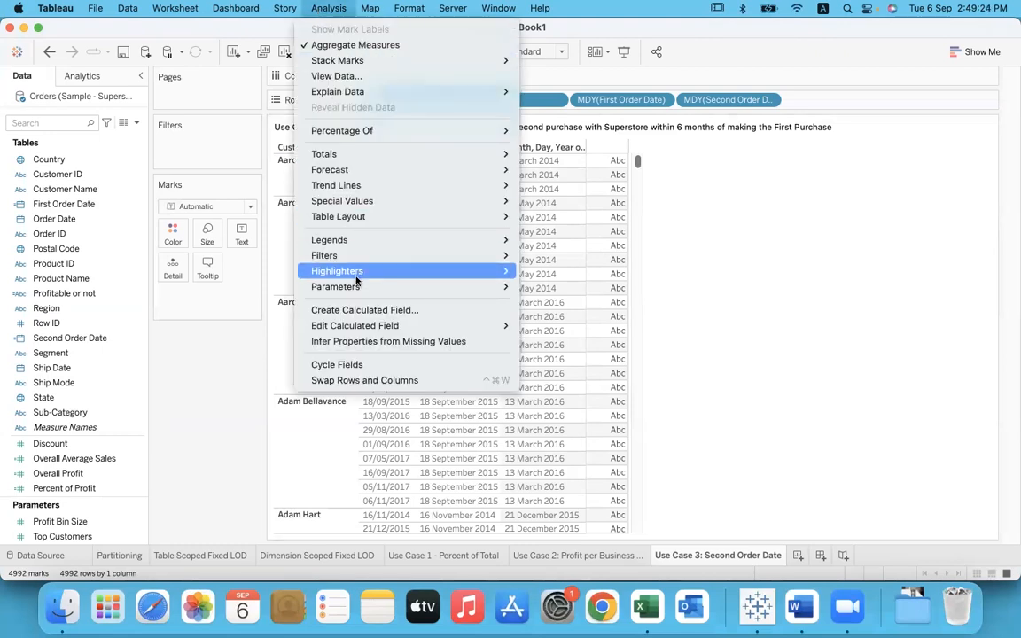
left_click(354, 310)
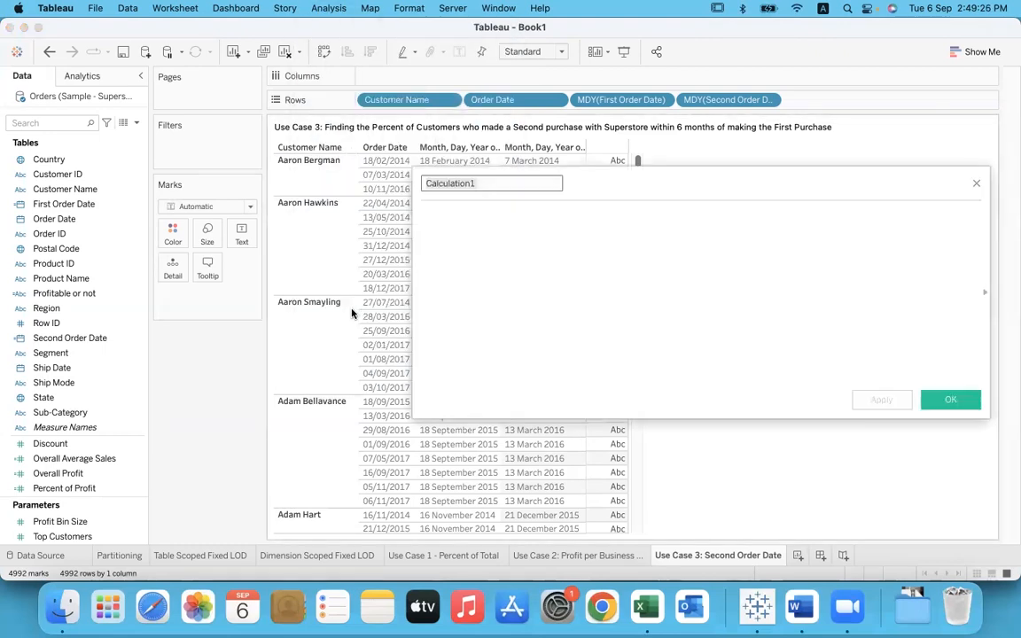
type("Mon")
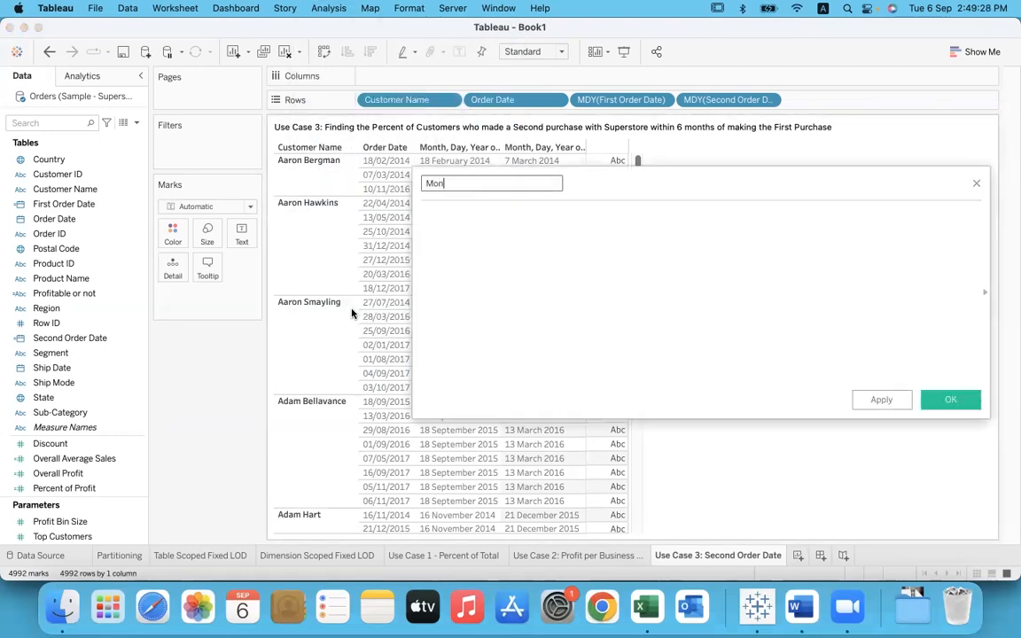
type("ths to Second Purchase")
key("Tab")
Step: Start the formula with the DATEDIFF function, using 'month' as the date part
type("da")
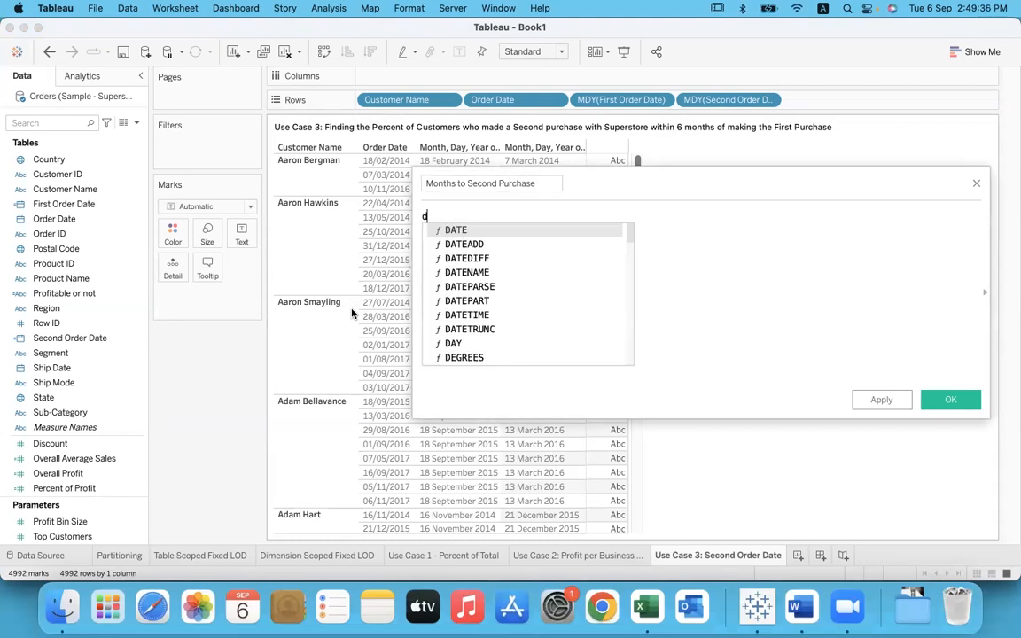
key("Down")
key("Down")
key("Return")
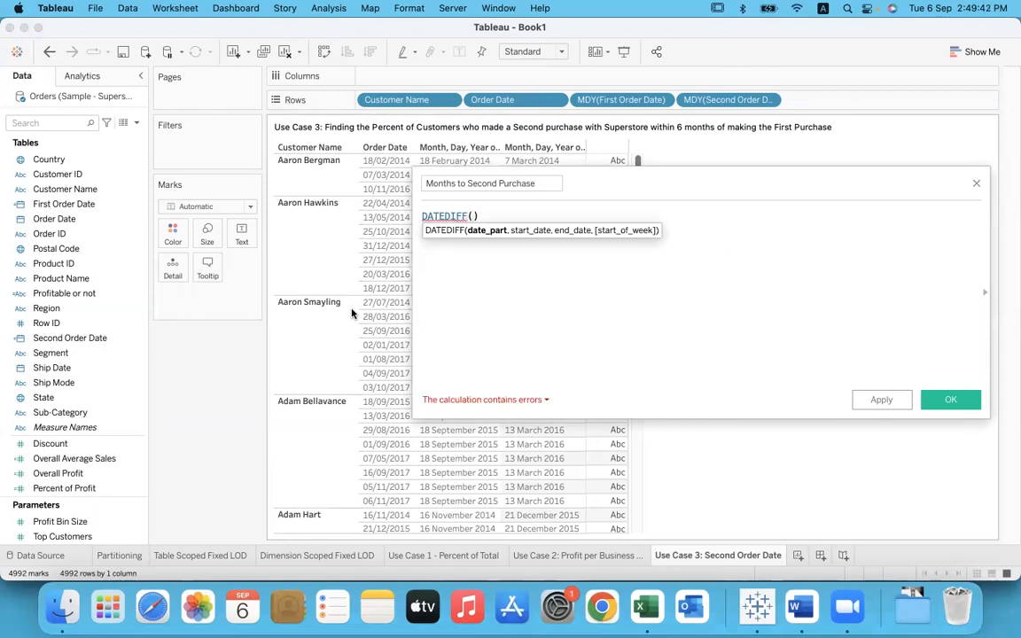
type("'")
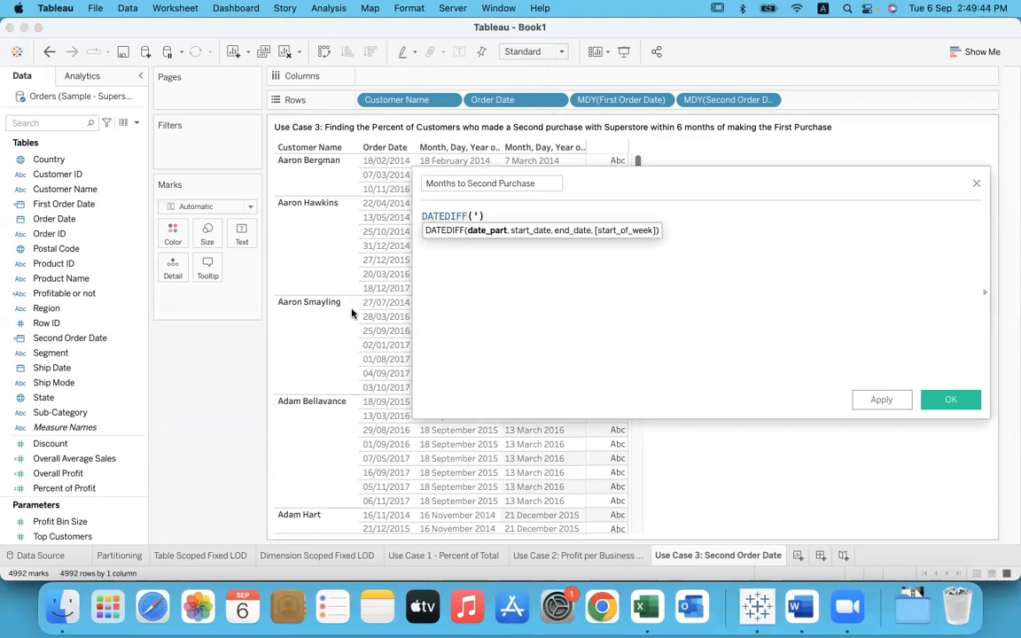
type("day")
type("'")
key("BackSpace")
key("BackSpace")
key("BackSpace")
key("BackSpace")
type("month'")
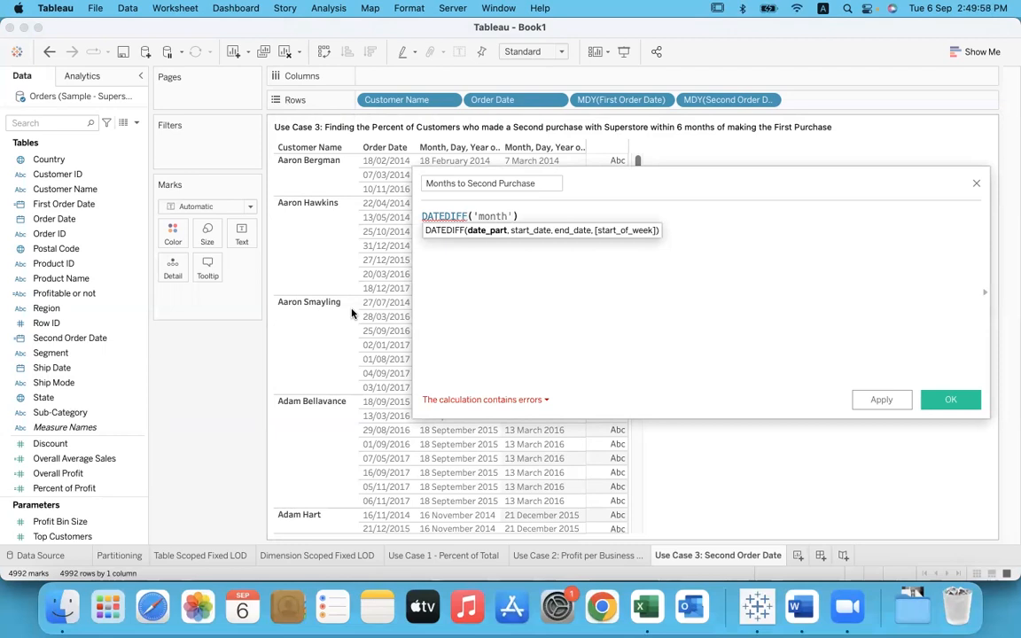
Step: Complete the DATEDIFF arguments with [First Order Date] as the start date and [Second Order Date] as the end date
type(",")
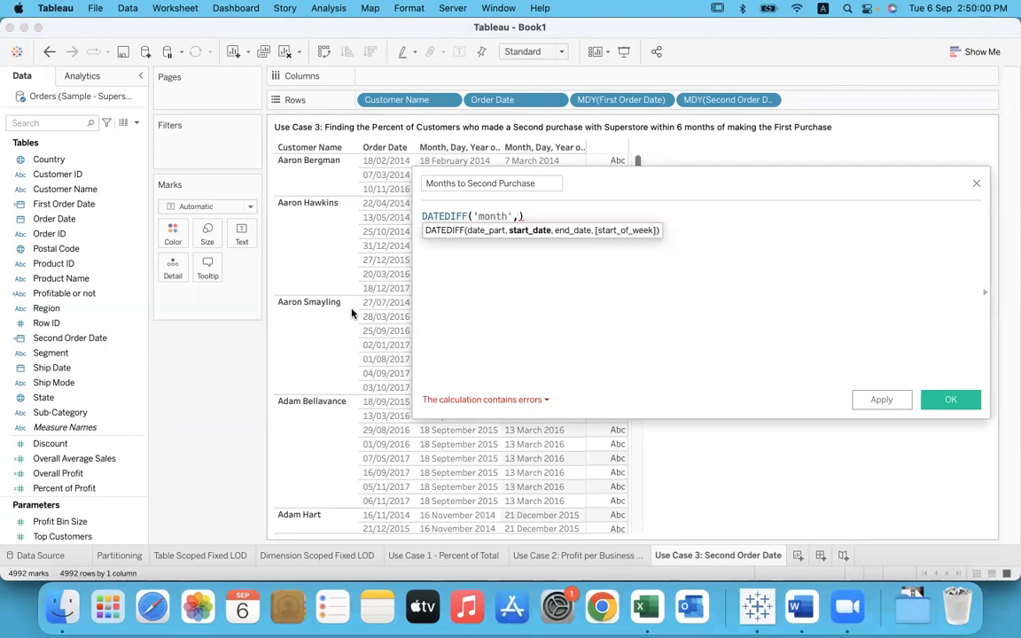
type("fir")
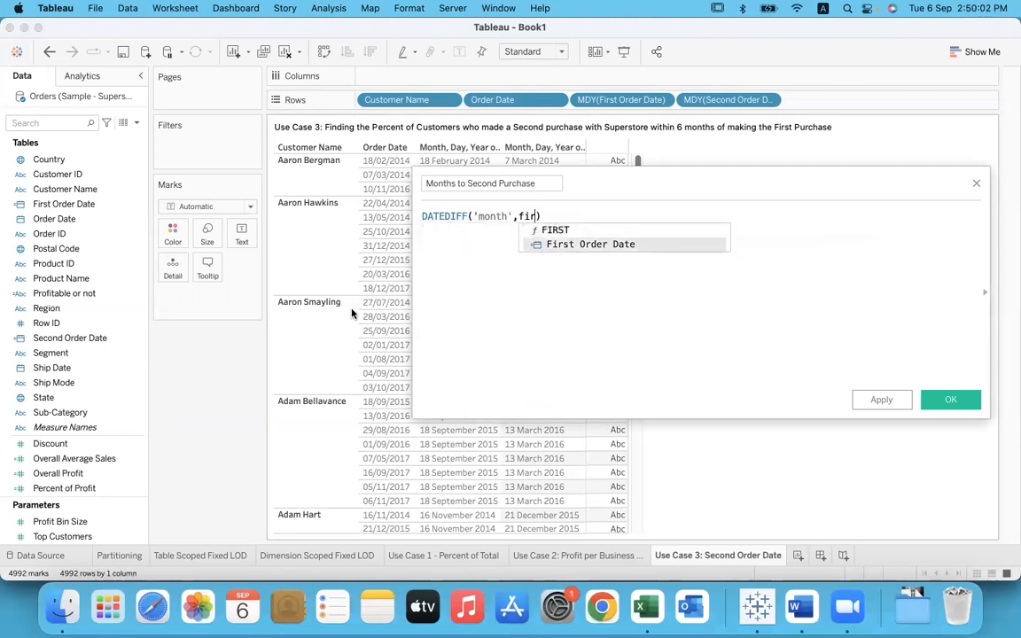
key("Return")
type(",")
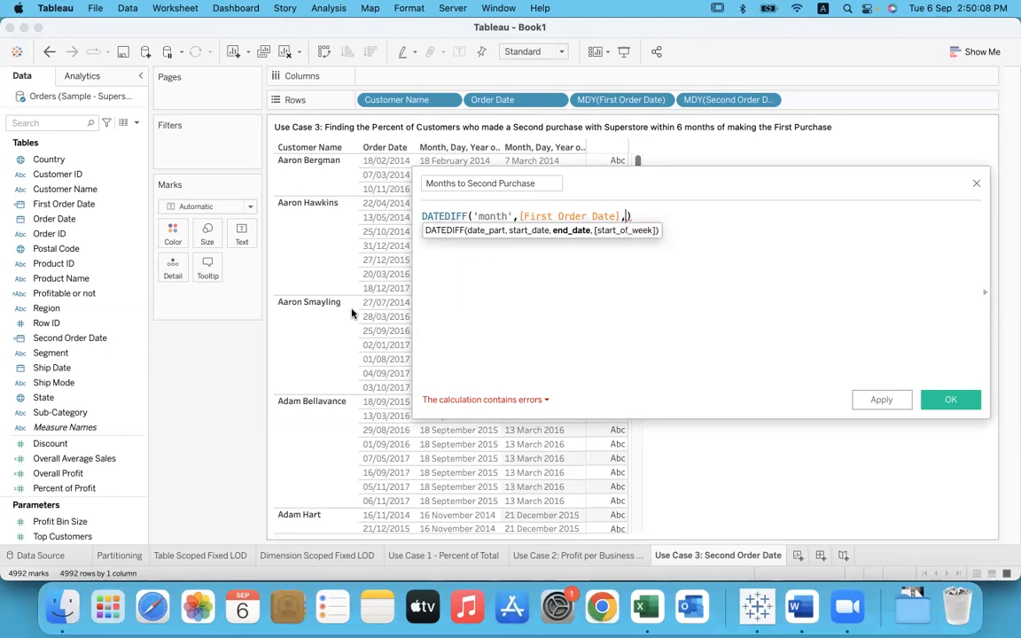
type("seo")
key("BackSpace")
key("Return")
type(")")
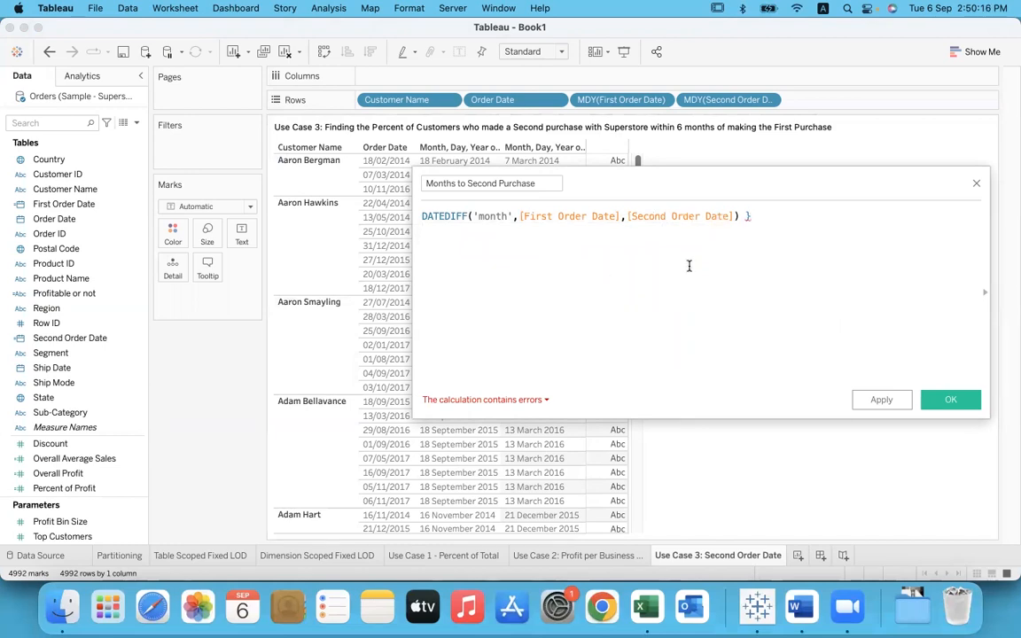
Step: Remove the stray closing brace to save the Months to Second Purchase field, and display it as text in the table
key("BackSpace")
left_click(945, 400)
left_click_drag(84, 458, 247, 237)
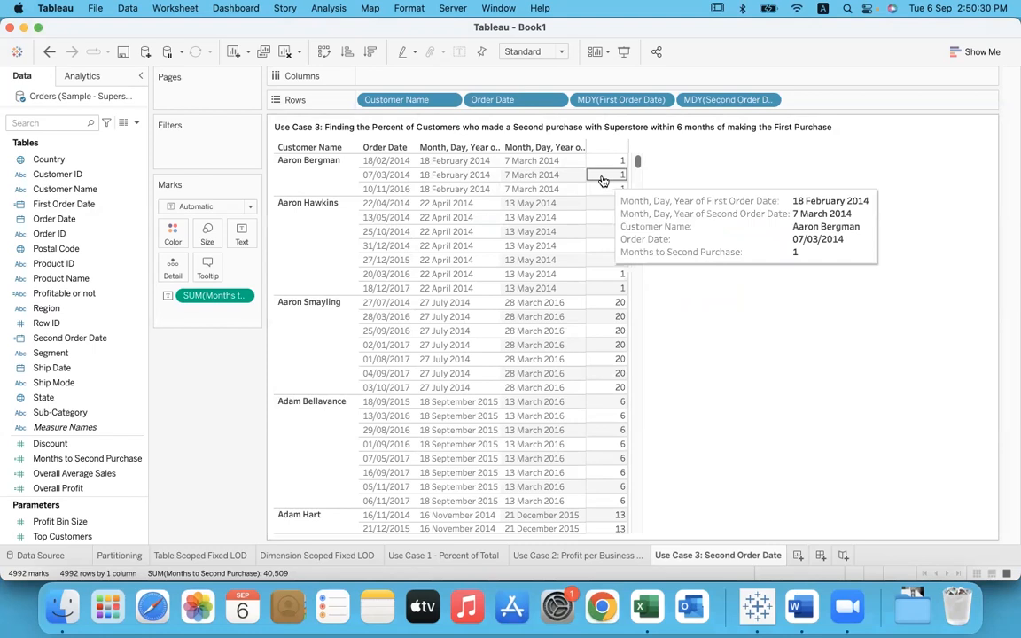
Step: Examine the Months to Second Purchase values against the first and second order dates for customers down the table
scroll(600, 353, "down", 10)
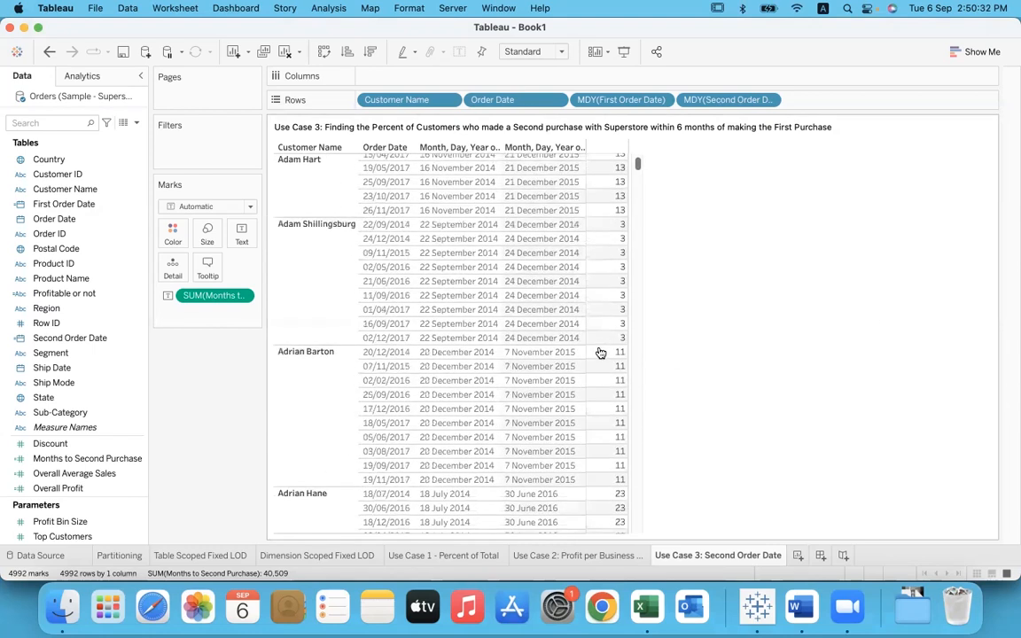
scroll(602, 270, "down", 15)
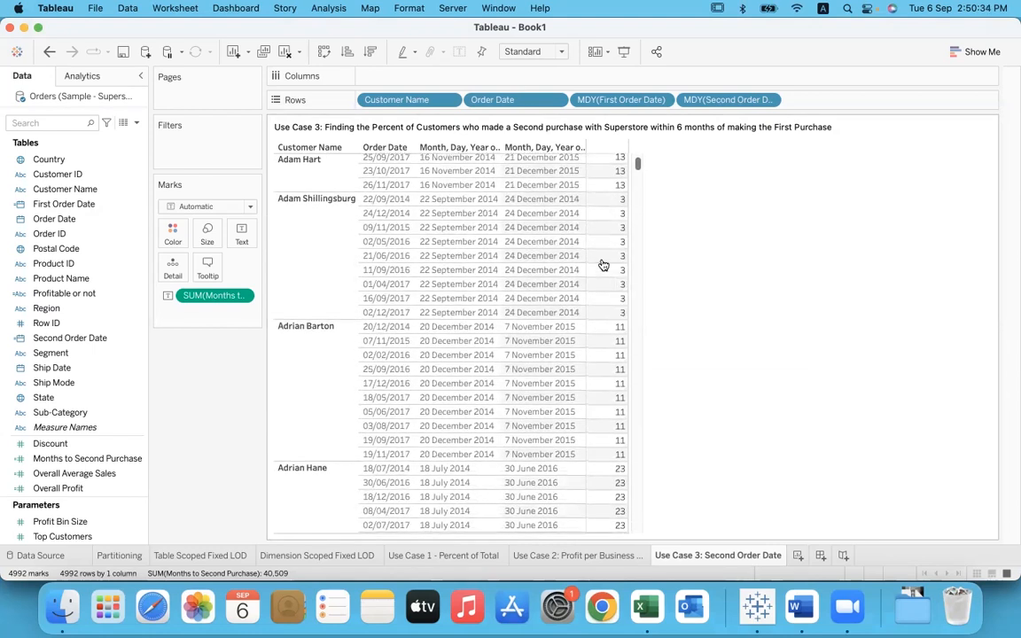
mouse_move(603, 205)
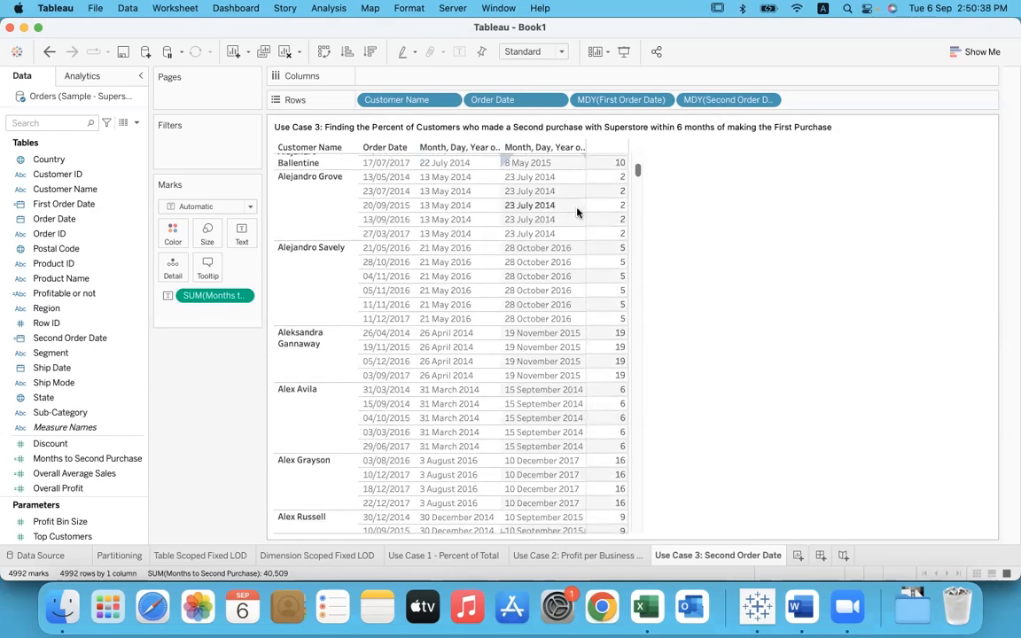
mouse_move(600, 328)
mouse_move(602, 362)
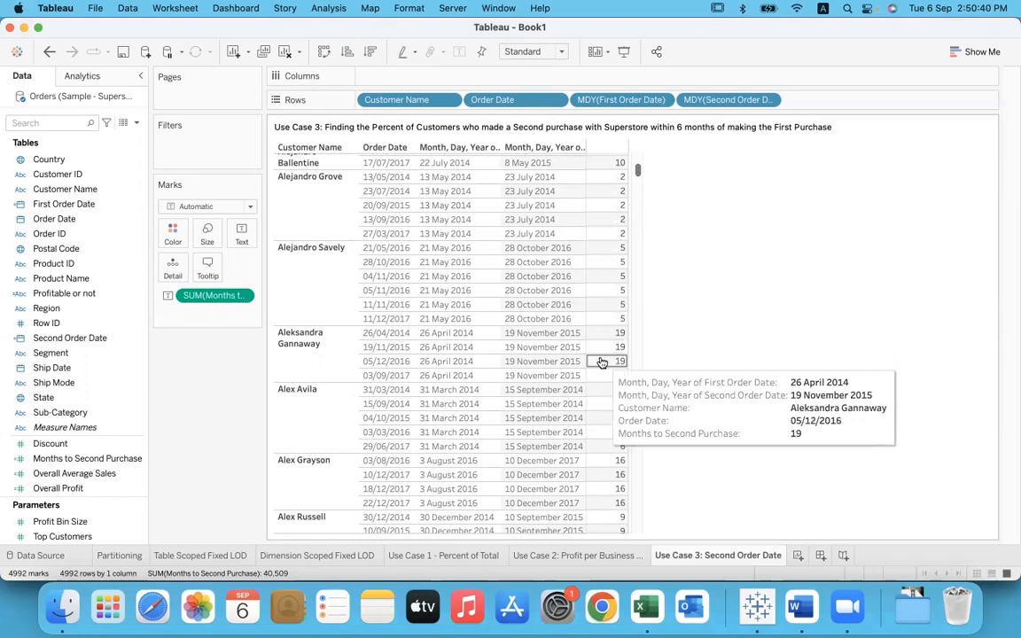
scroll(602, 362, "down", 12)
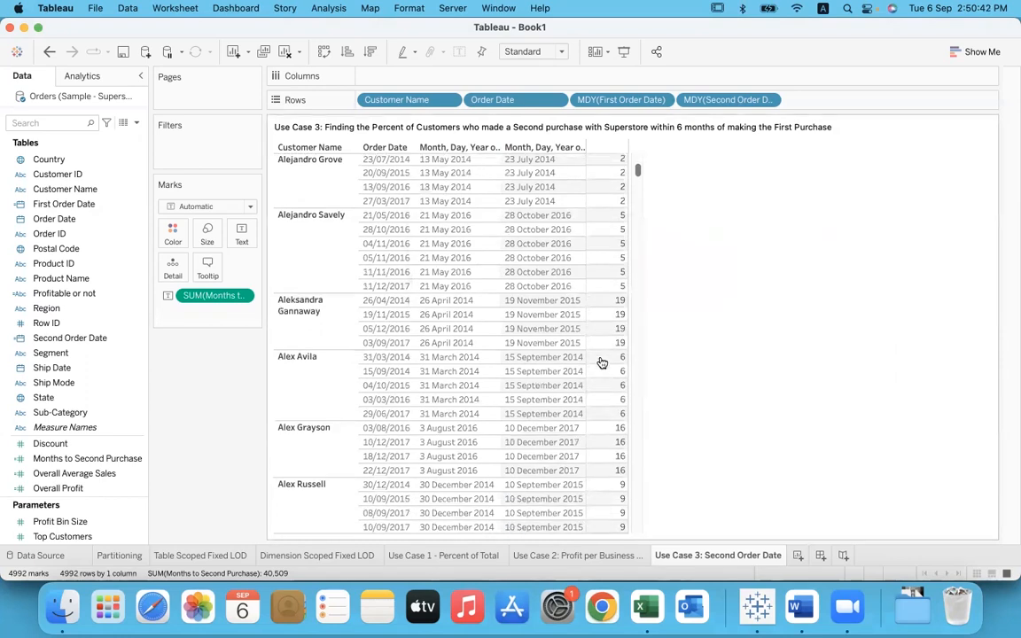
scroll(602, 362, "down", 12)
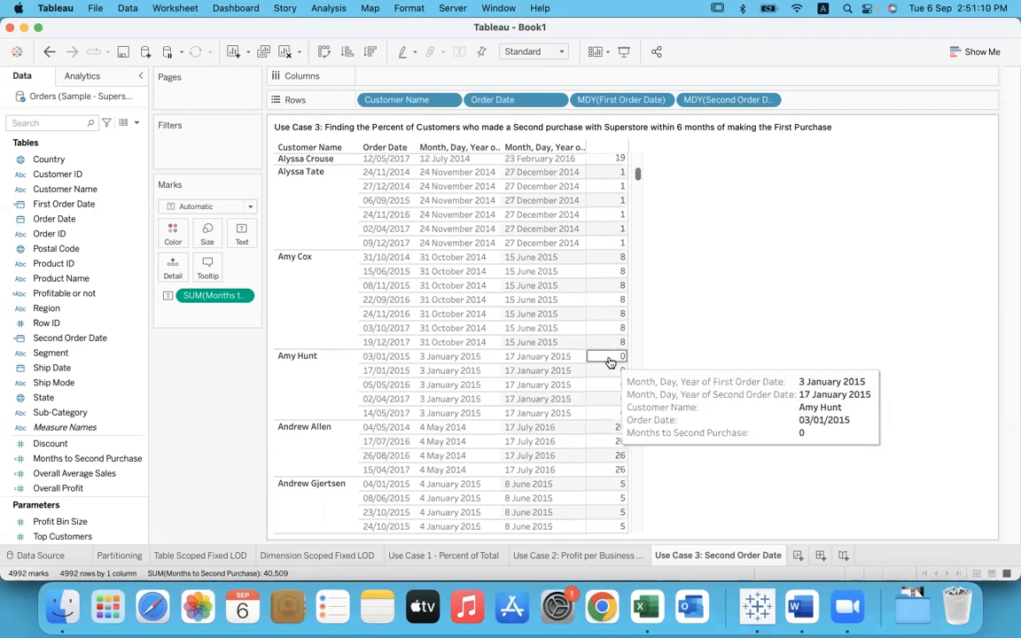
scroll(610, 362, "down", 15)
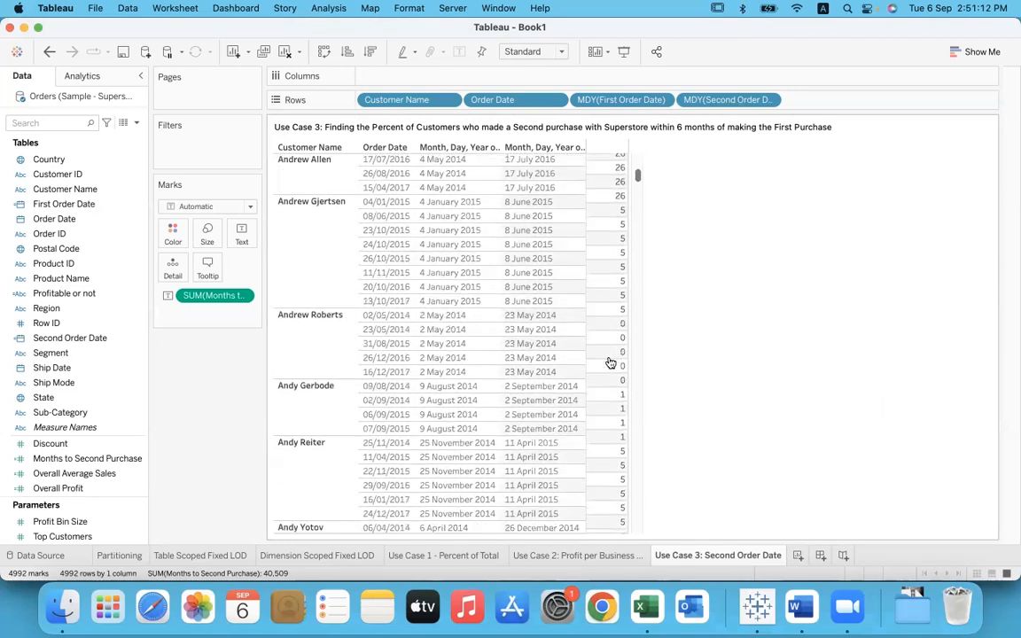
scroll(609, 363, "down", 5)
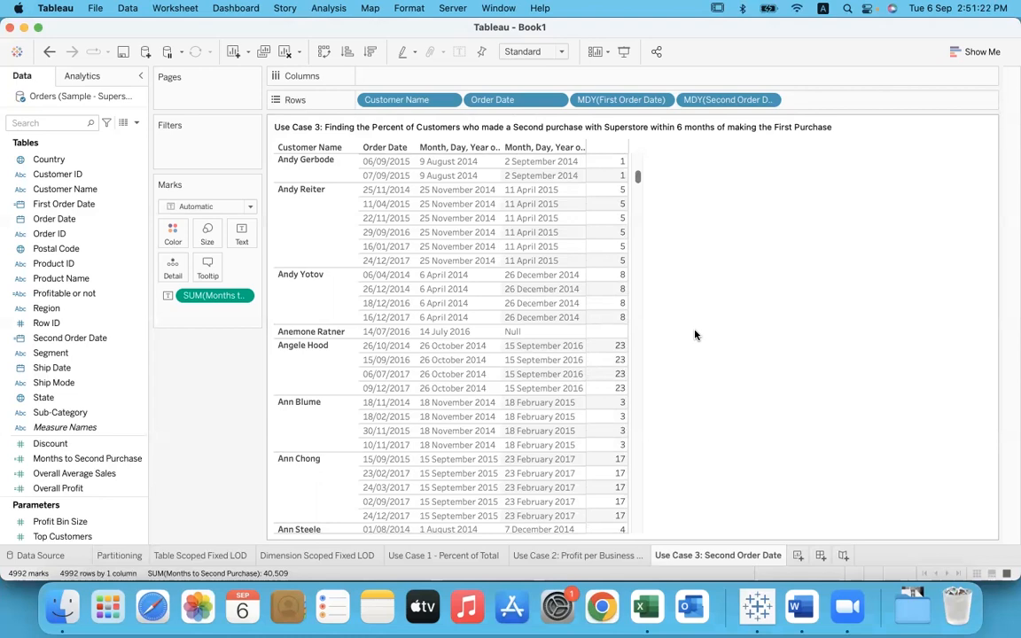
Step: Select the customer with a single order, inspect their Second Order Date and Months to Second Purchase cells, and clear the selection
left_click(336, 336)
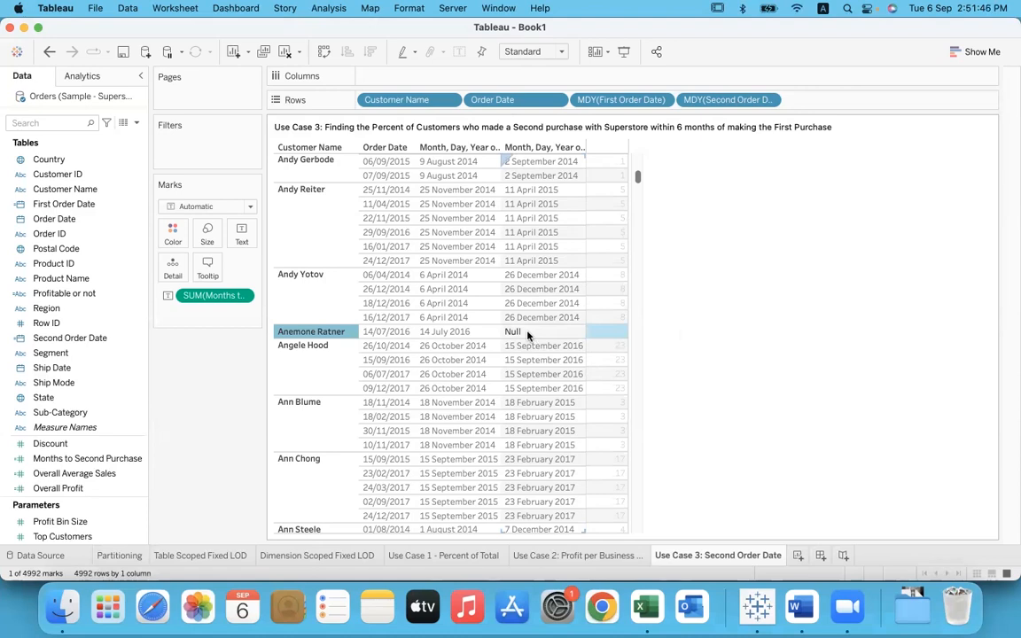
mouse_move(611, 338)
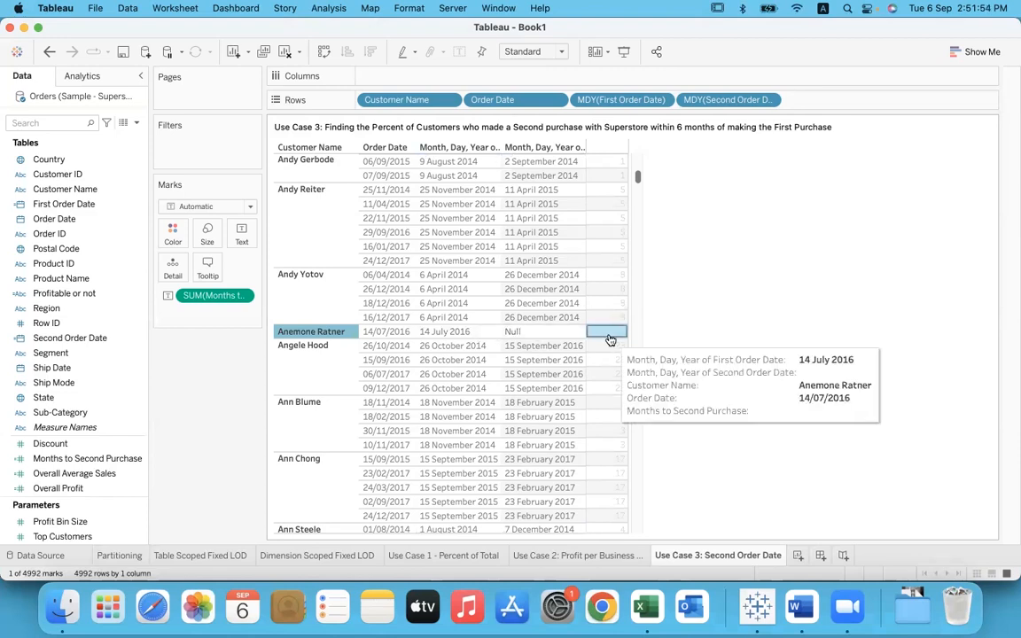
left_click(694, 310)
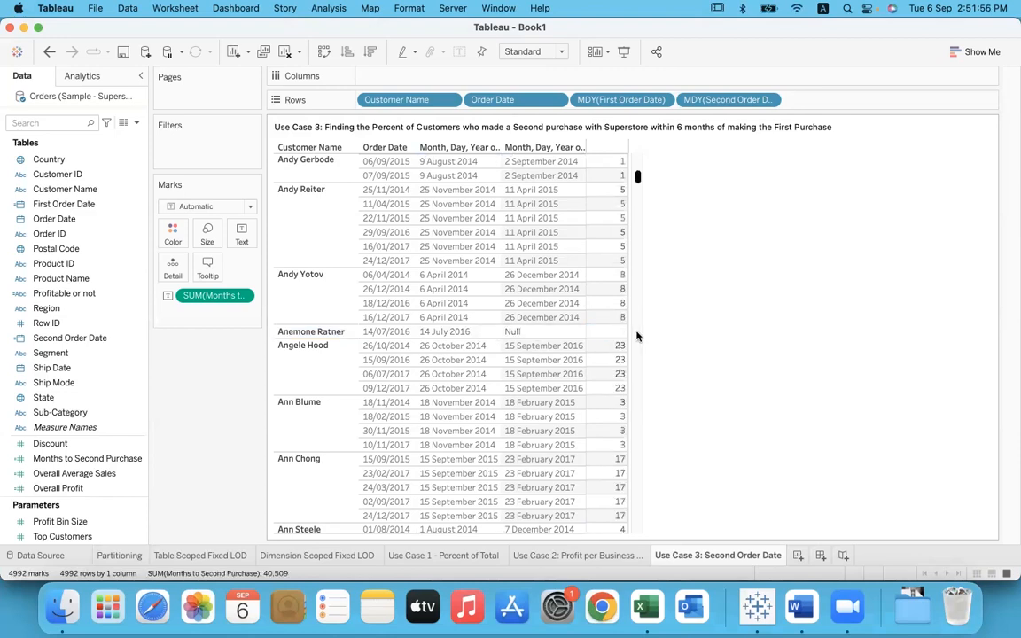
mouse_move(626, 333)
mouse_move(608, 369)
Step: Create a new calculated field named "Repeat Purchasing"
left_click(326, 8)
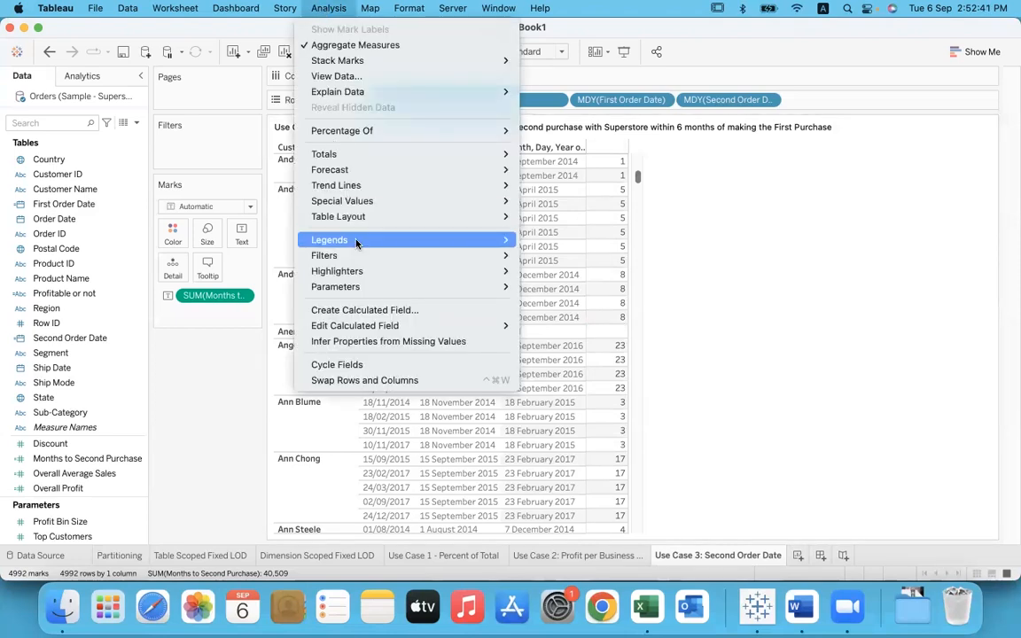
left_click(355, 309)
type("Re")
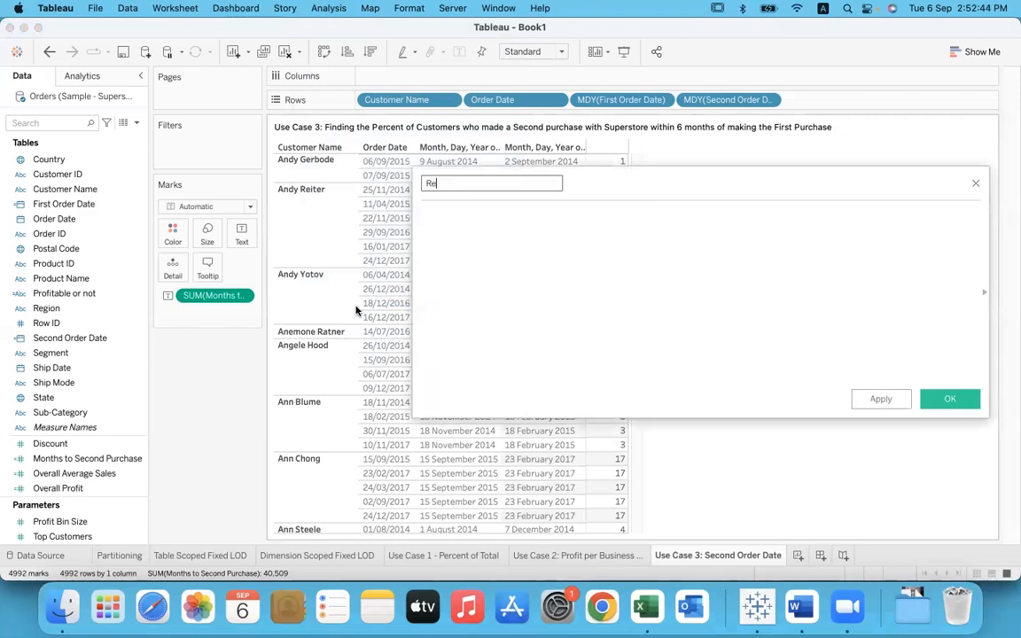
type("peat Purchasing")
key("Tab")
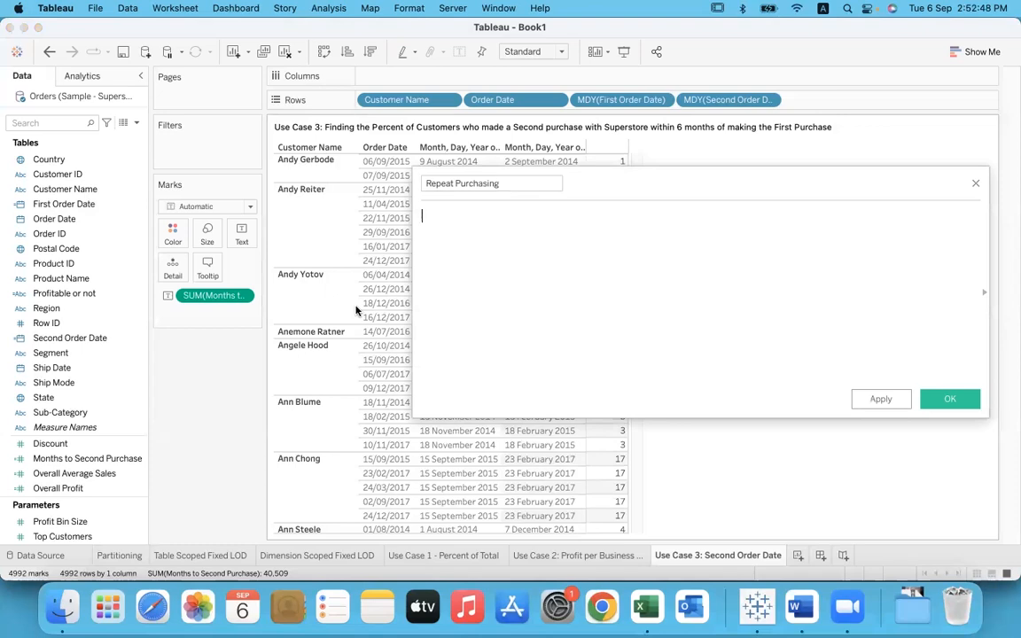
Step: Begin the formula with IF [Months to Second Purchase] > 6 THEN "More than 6 months"
type("if")
key("Return")
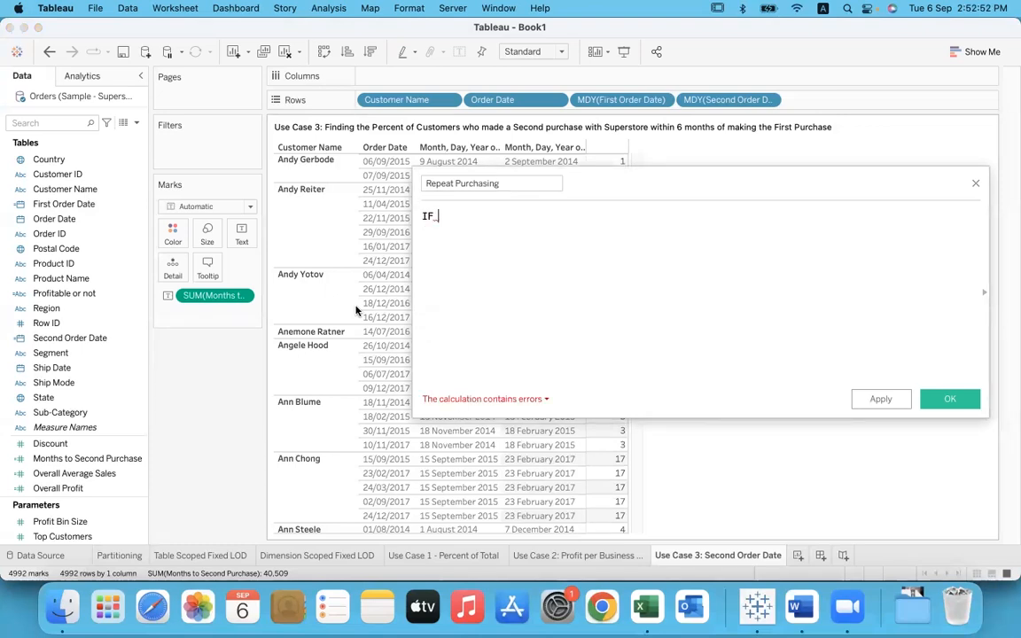
type("mon")
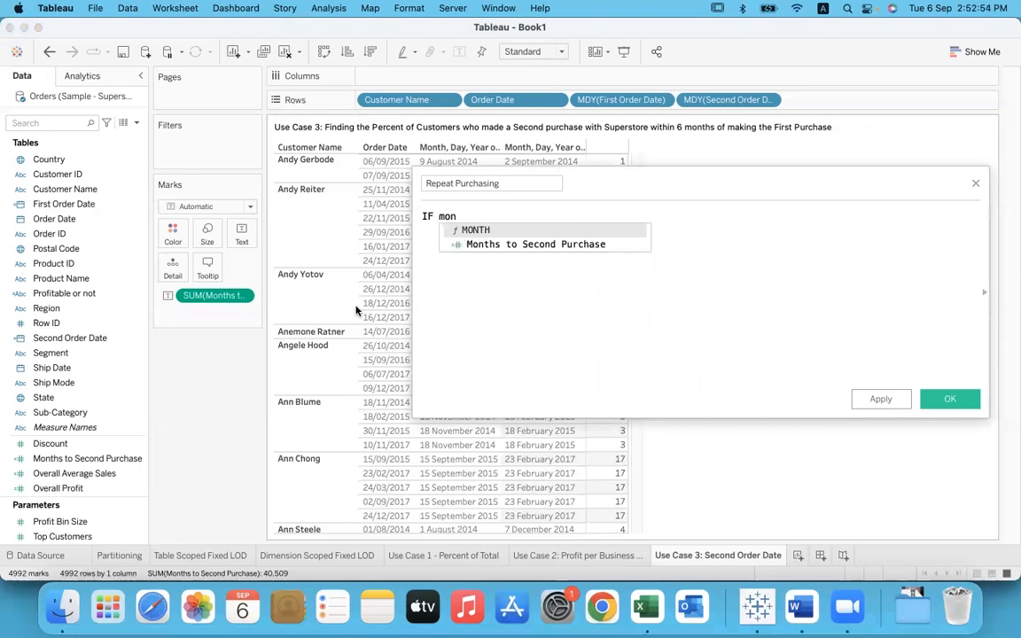
key("Down")
key("Return")
type("> ")
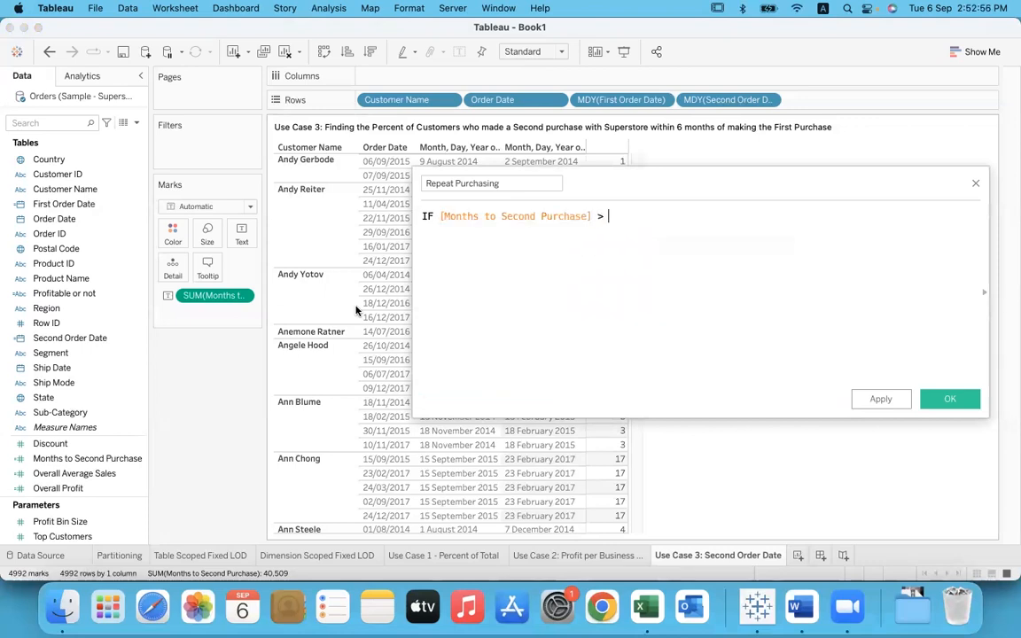
type("6 THEN")
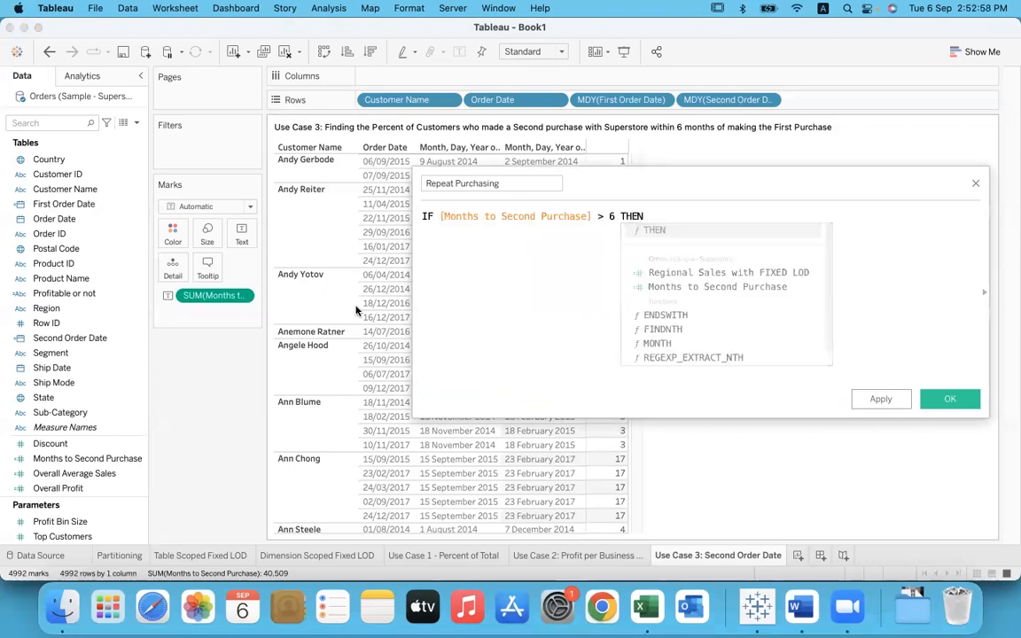
type(" \"Mor")
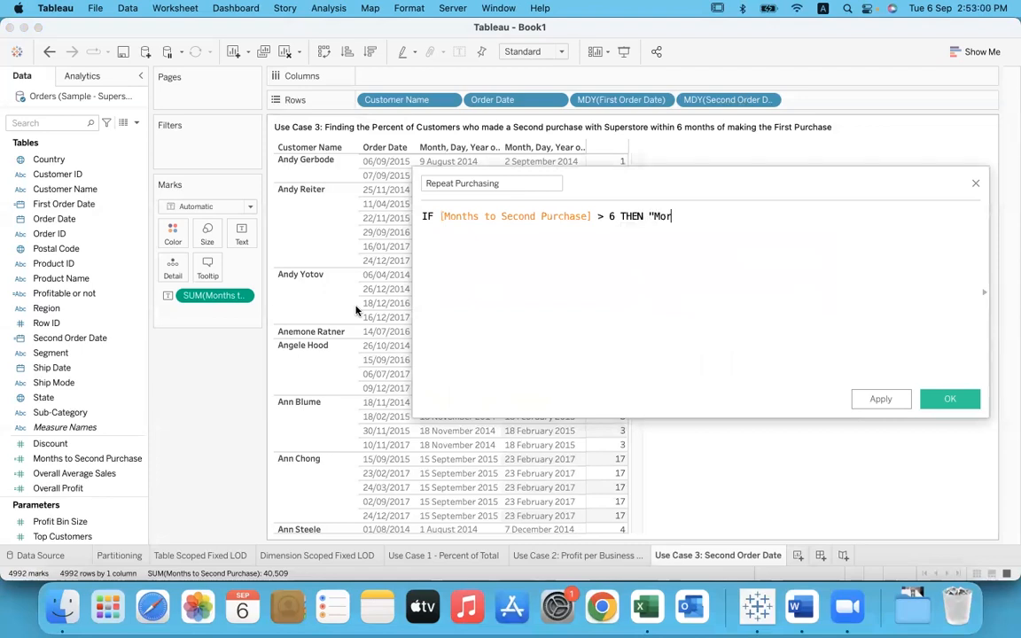
type("e than 6 months\"")
Step: Add an indented branch to the formula: ELSEIF [Months to Second Purchase] <= 6 THEN "Less than 6 months"
key("Return")
key("Tab")
type("els")
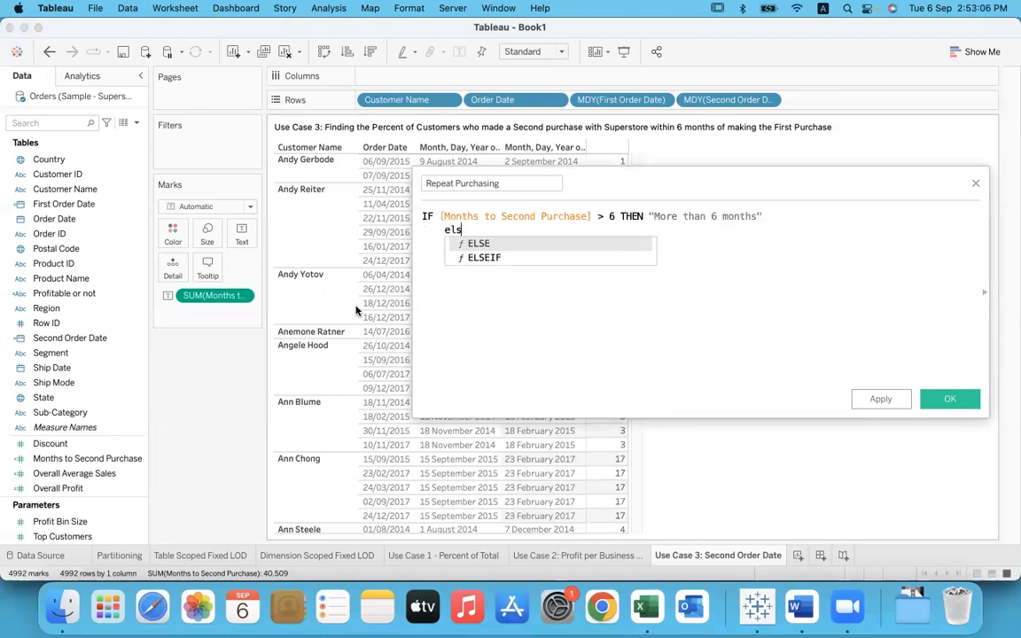
key("Return")
type("month")
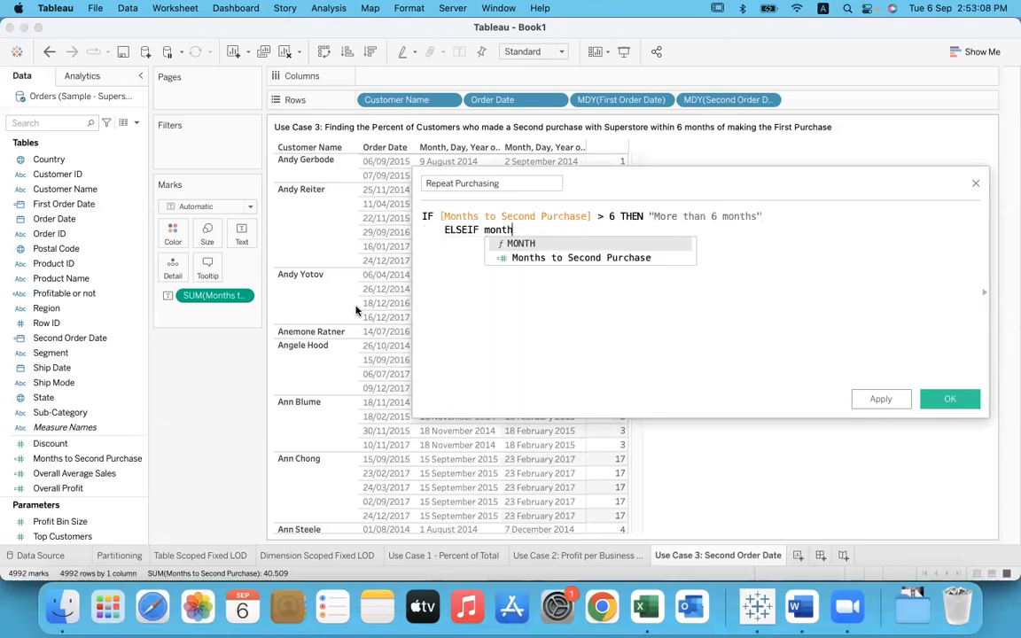
key("Down")
key("Return")
type("<= 6")
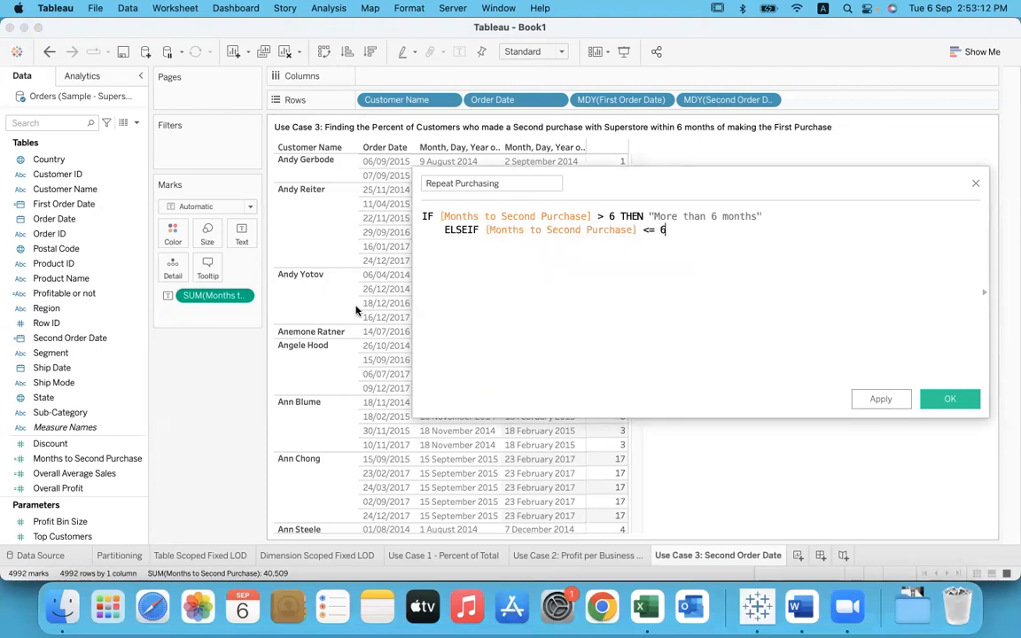
type(" THEN ")
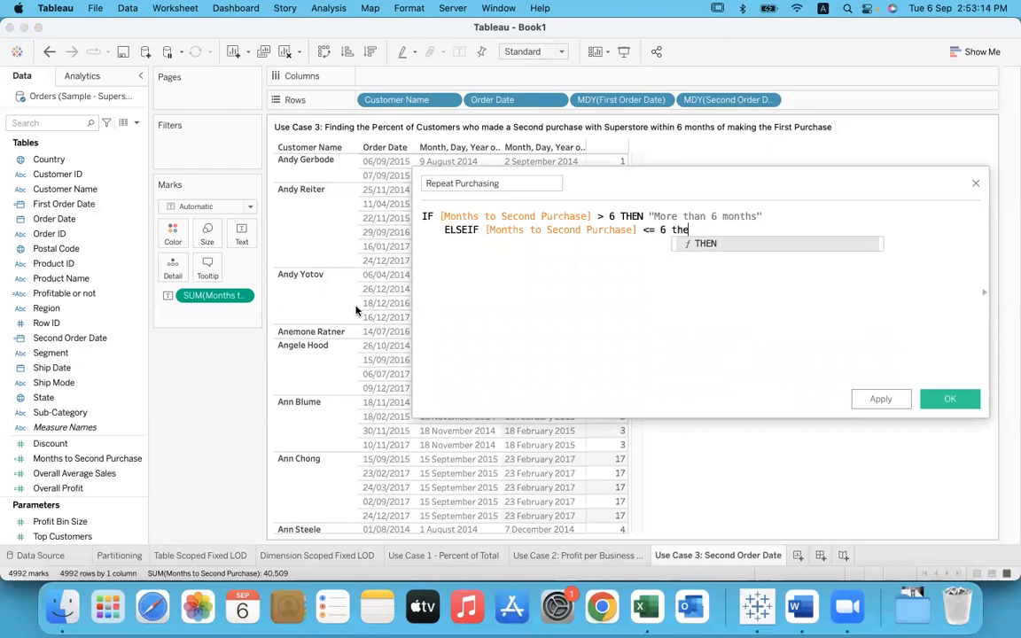
type("\"L")
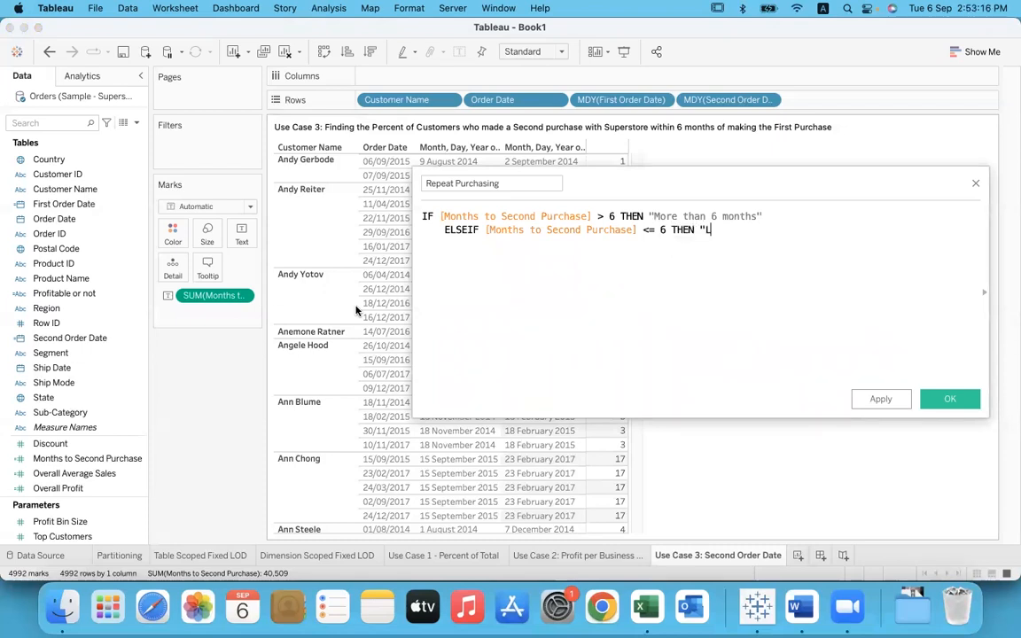
type("ess than 6 mon")
type("th")
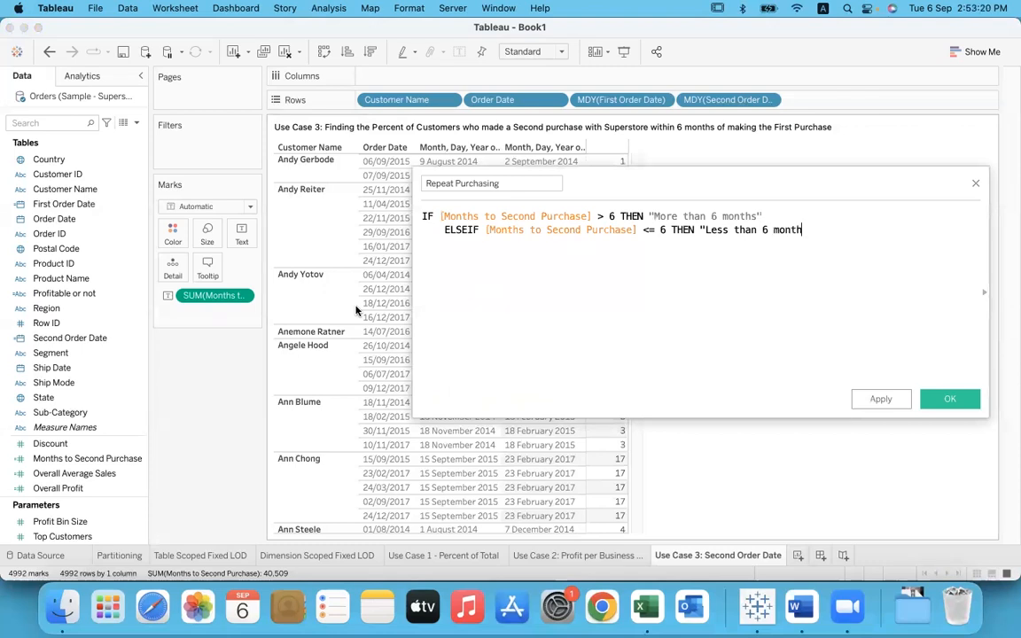
type("s\"         ELSE")
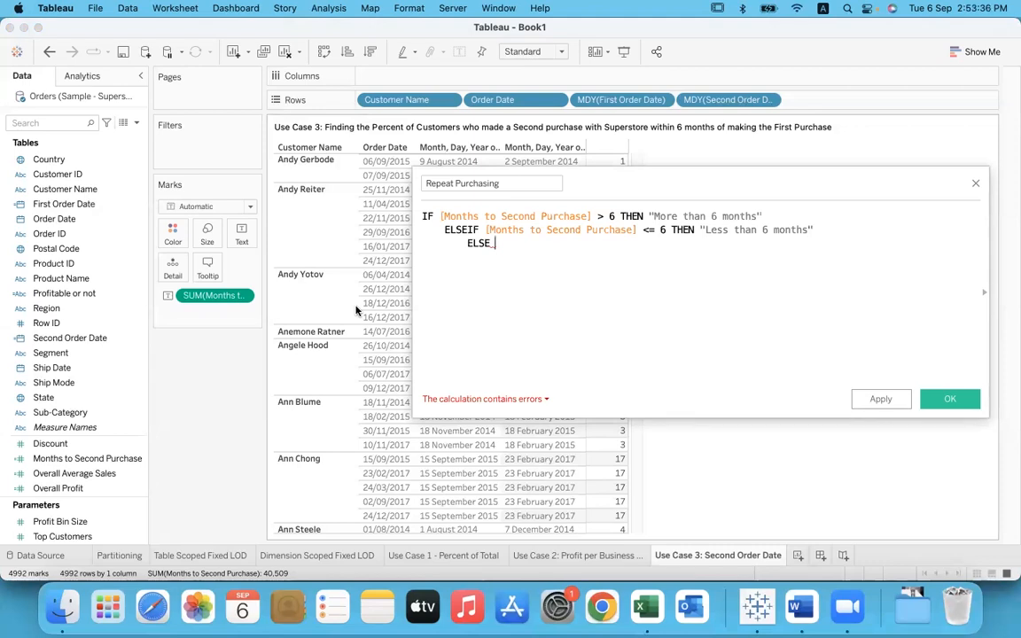
Step: Complete the formula with ELSE "No Second Purchase" and a closing END
type("\"No Second Purchase")
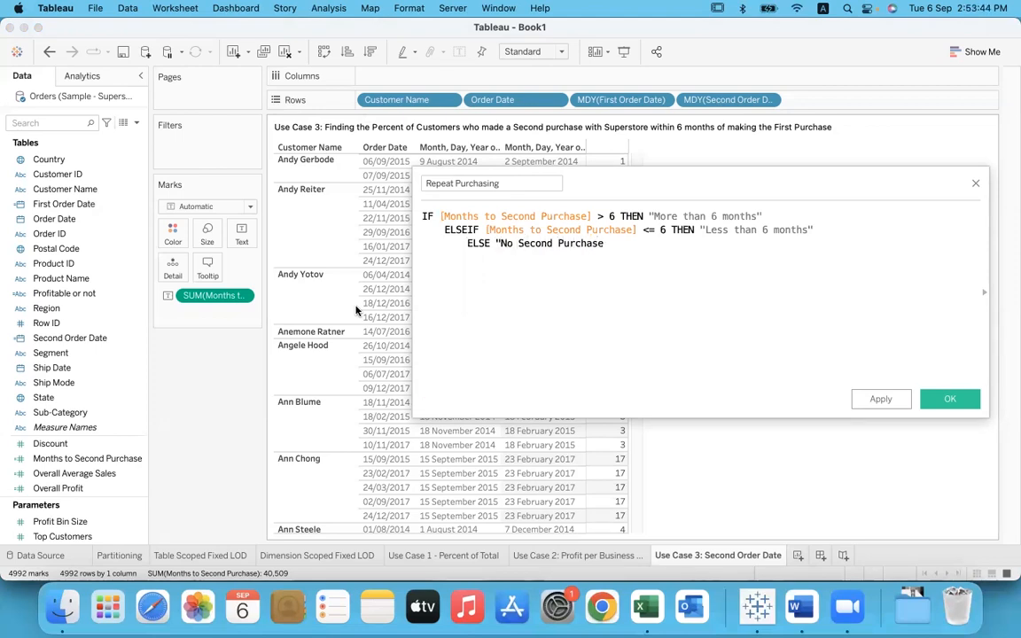
type("\"")
key("Return")
type("end")
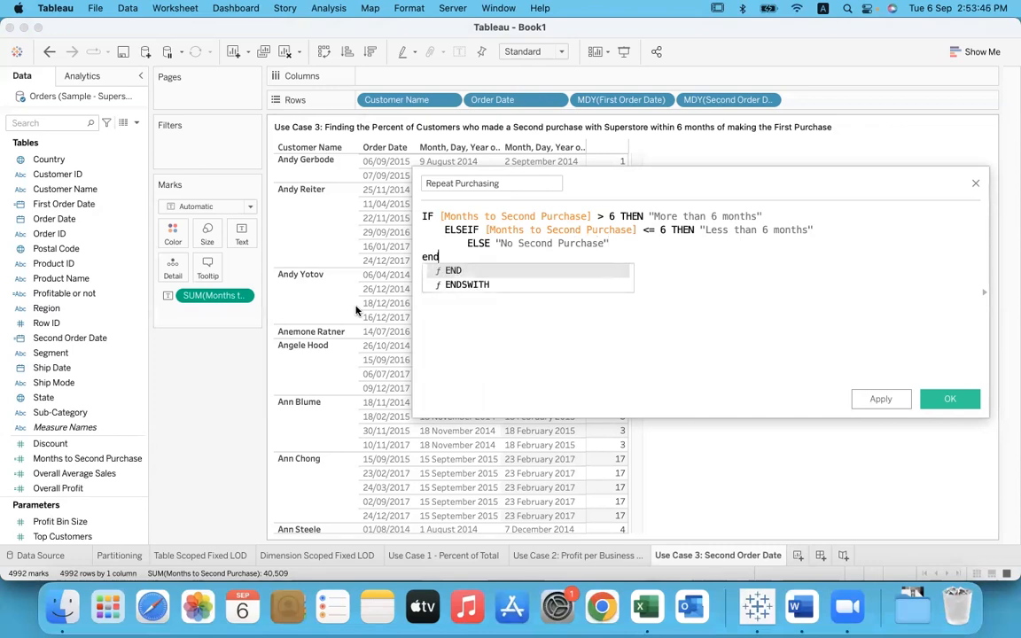
key("Return")
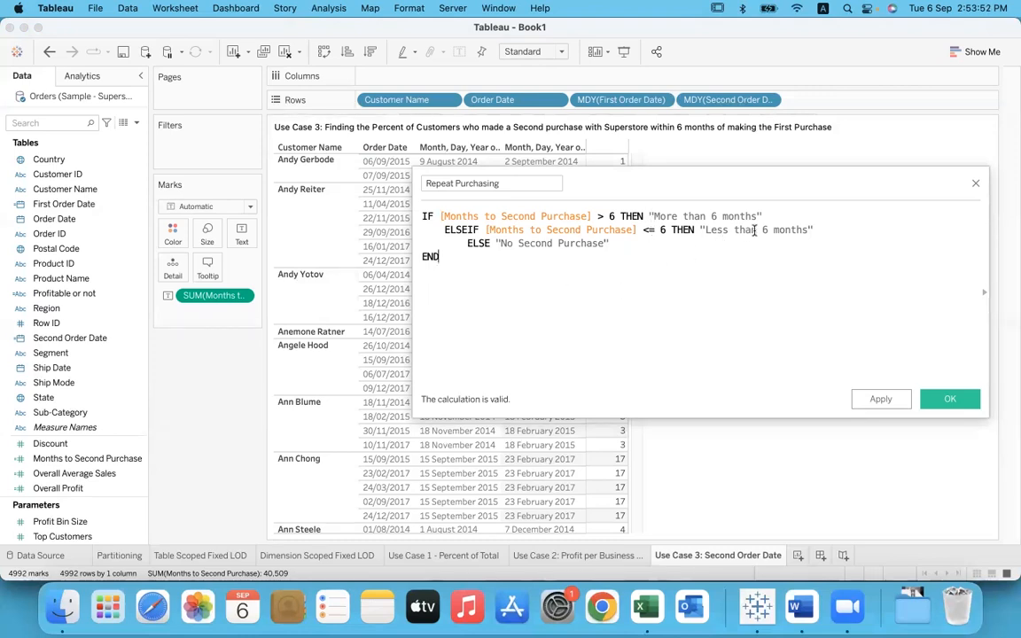
Step: Review the three result labels in the formula and save the Repeat Purchasing field
left_click_drag(763, 217, 646, 218)
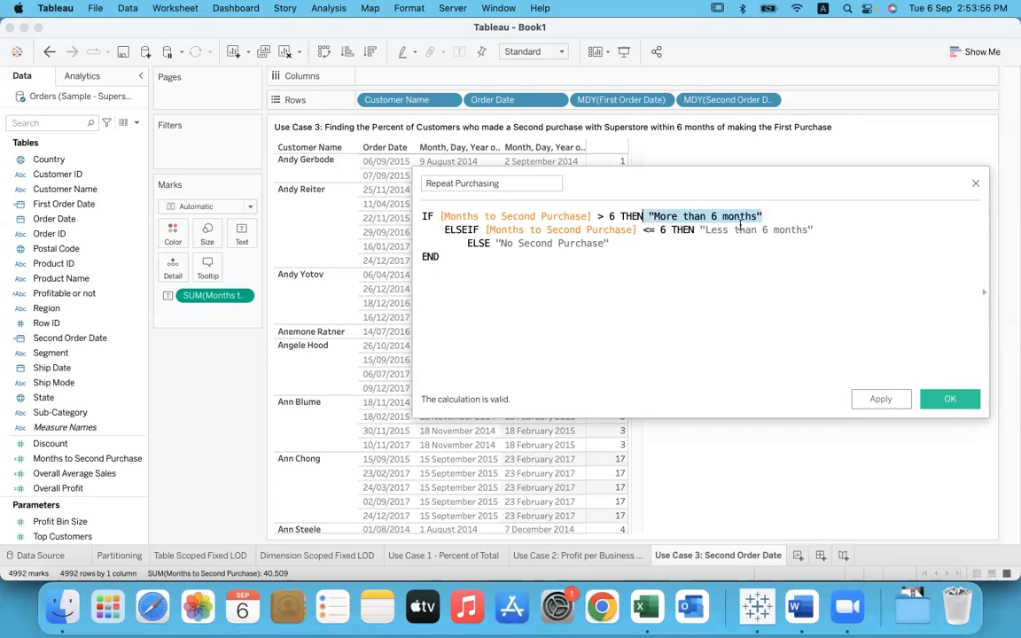
left_click_drag(814, 230, 699, 230)
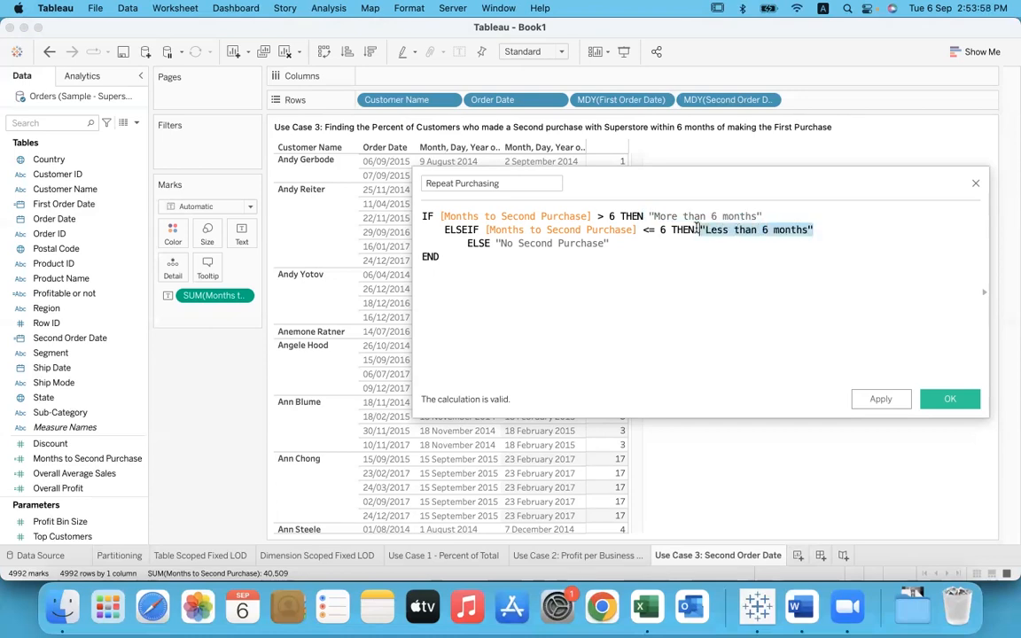
left_click_drag(610, 243, 495, 242)
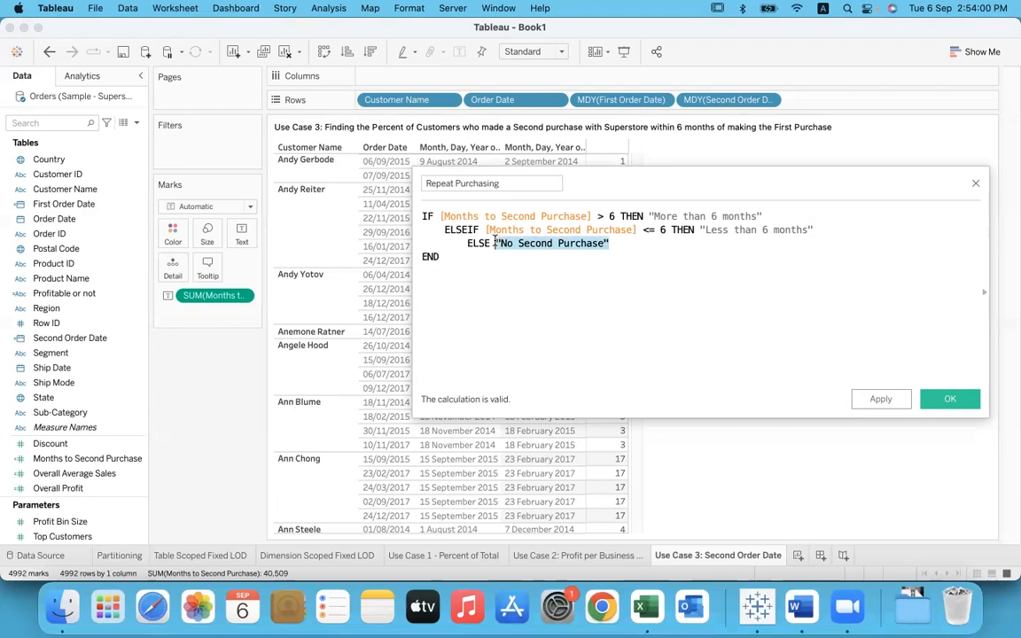
left_click(530, 256)
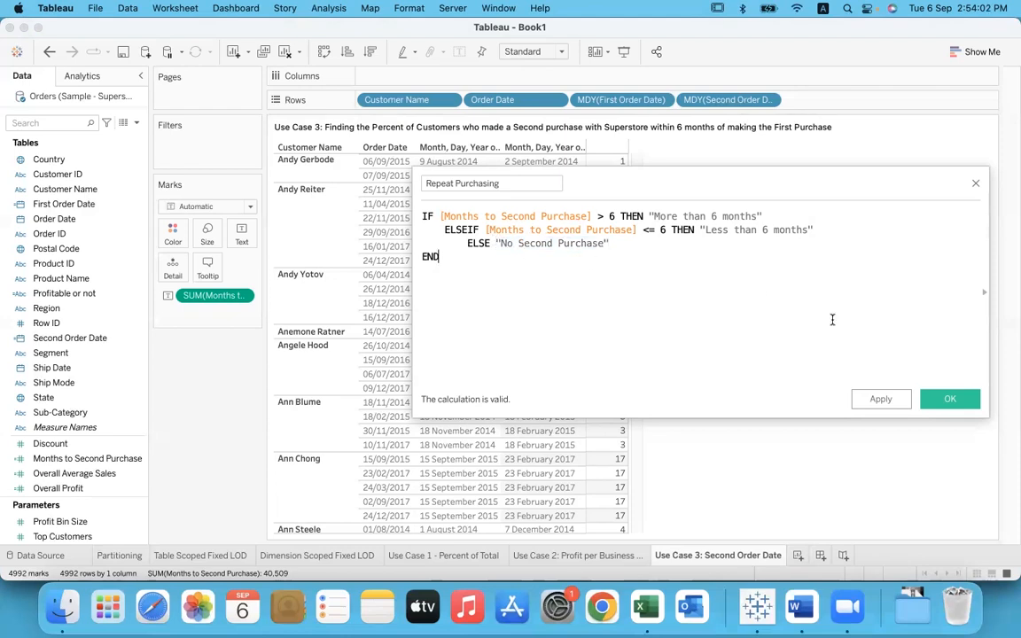
left_click(949, 399)
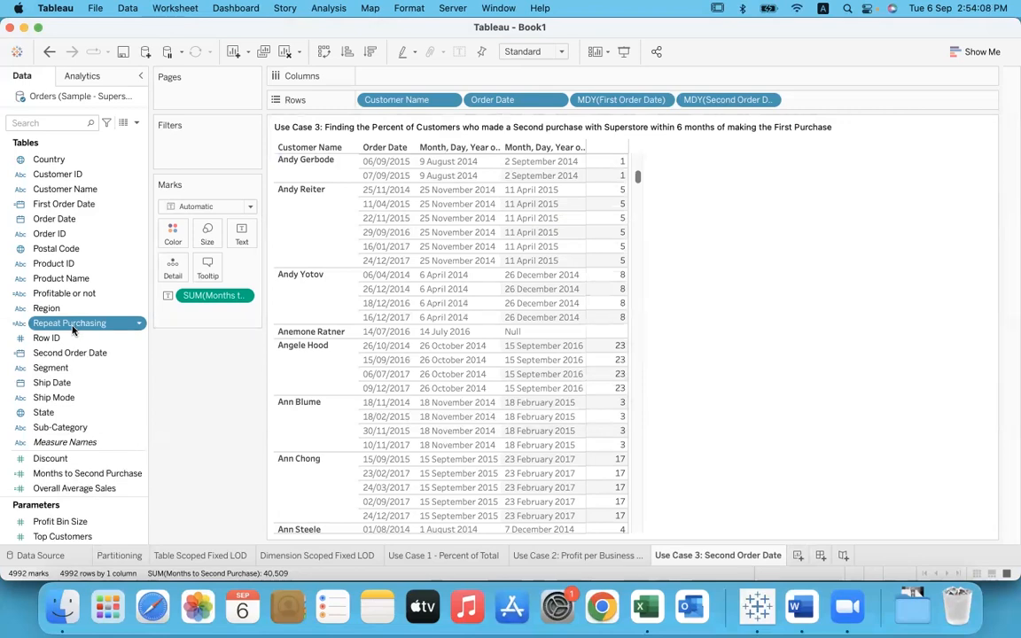
Step: Create a new worksheet with Repeat Purchasing on Rows and the distinct count of Customer Name on Columns
left_click(797, 555)
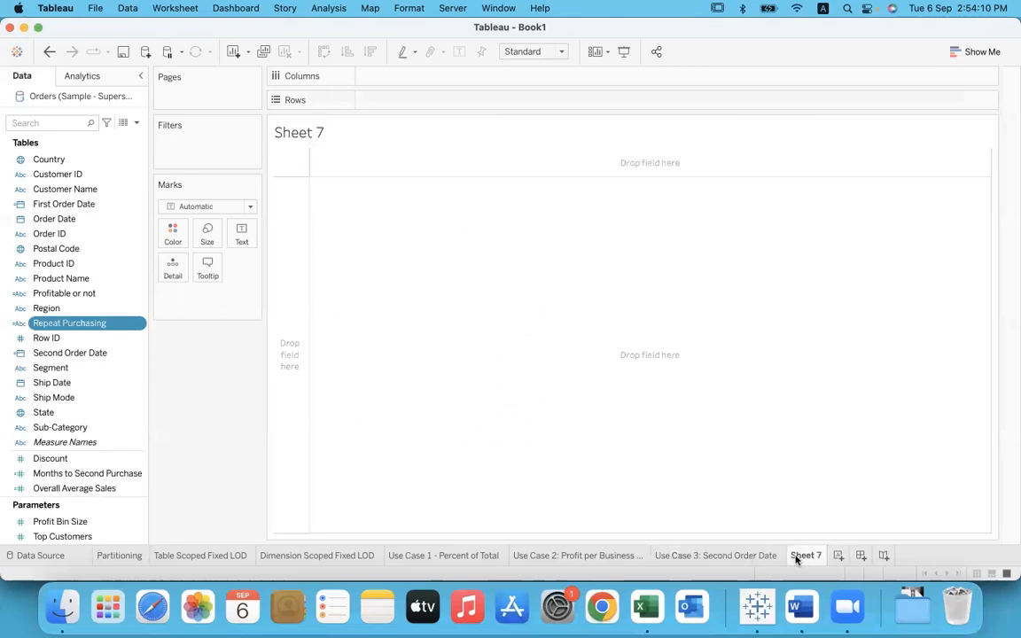
left_click_drag(71, 323, 388, 106)
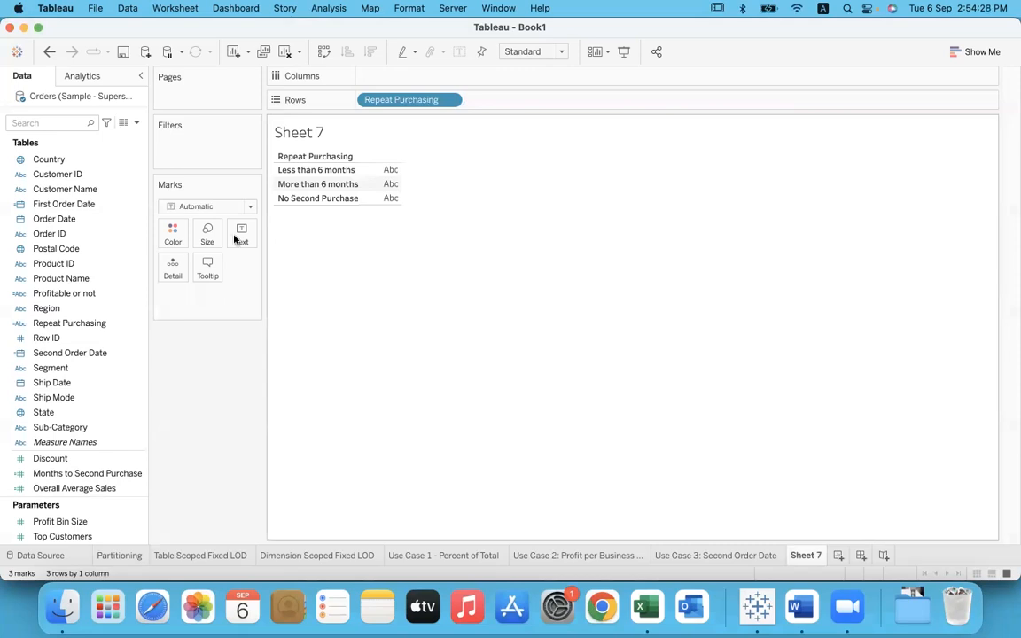
left_click(95, 222)
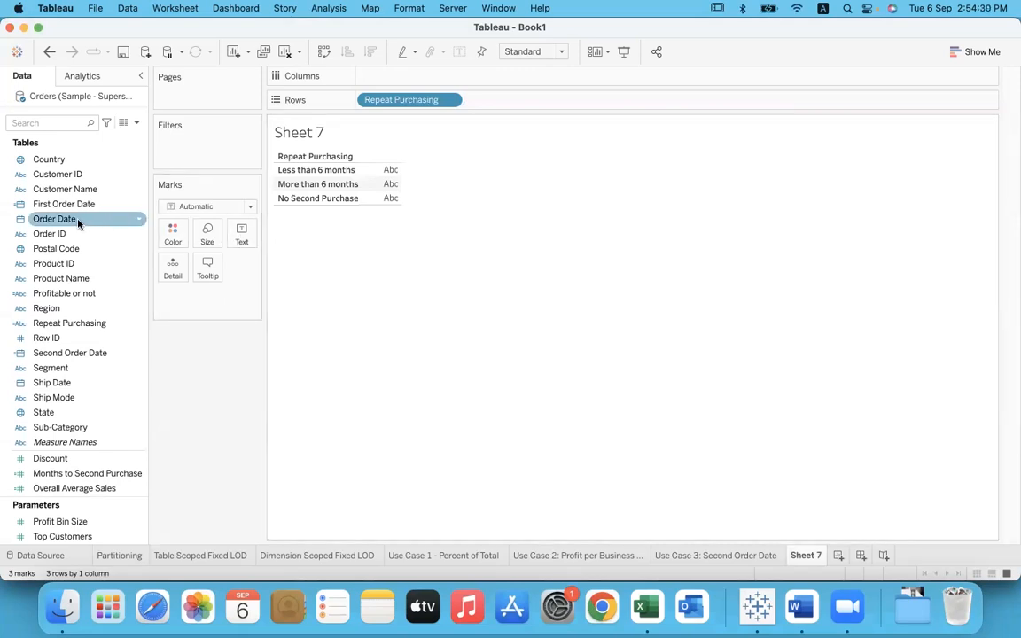
left_click(84, 202)
left_click(76, 191)
left_click_drag(76, 192, 409, 79)
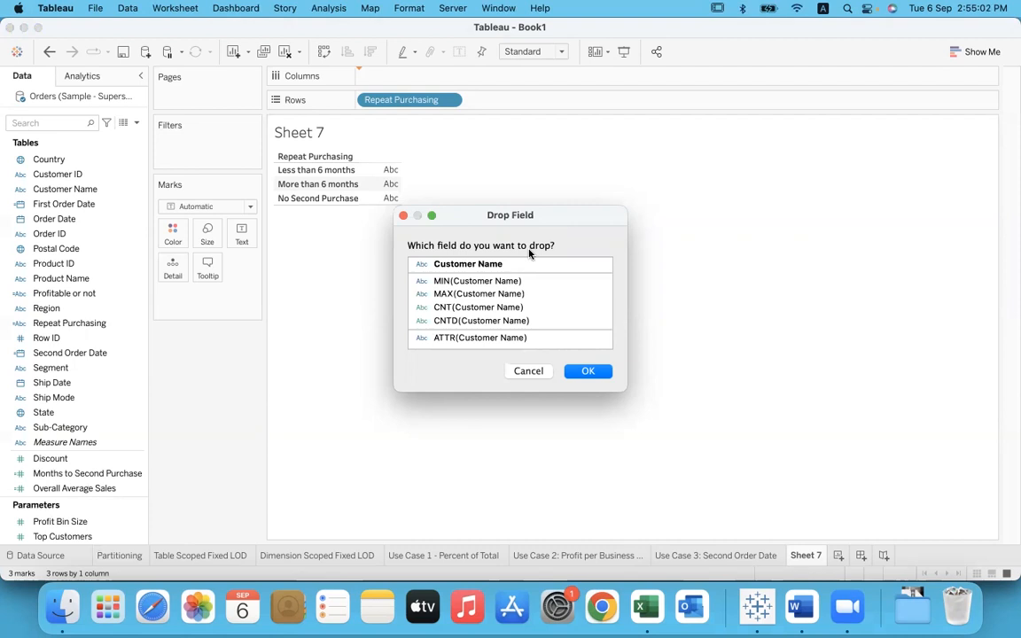
left_click(531, 321)
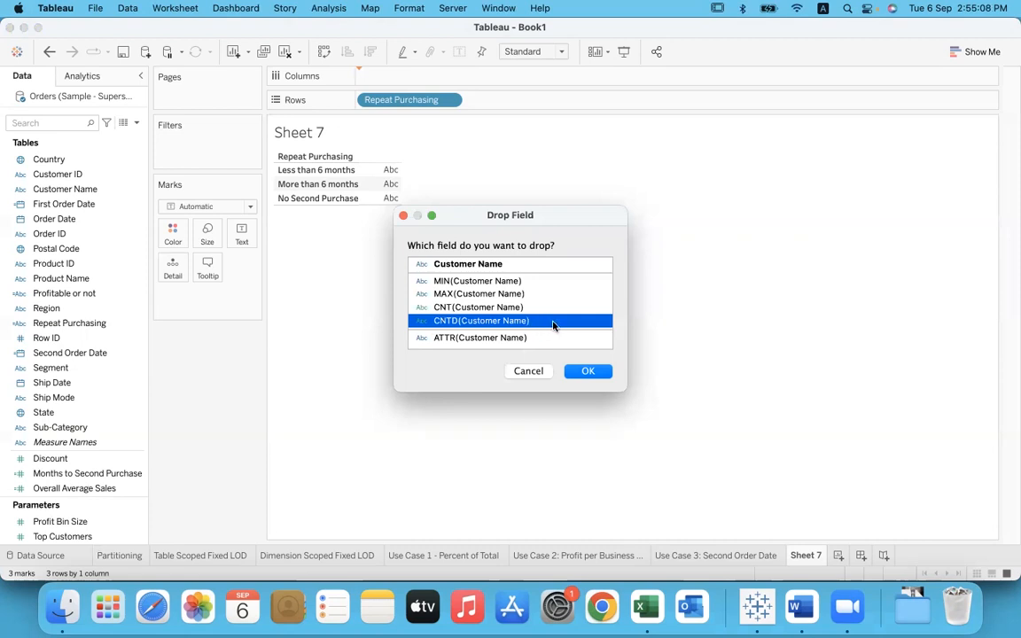
left_click(603, 375)
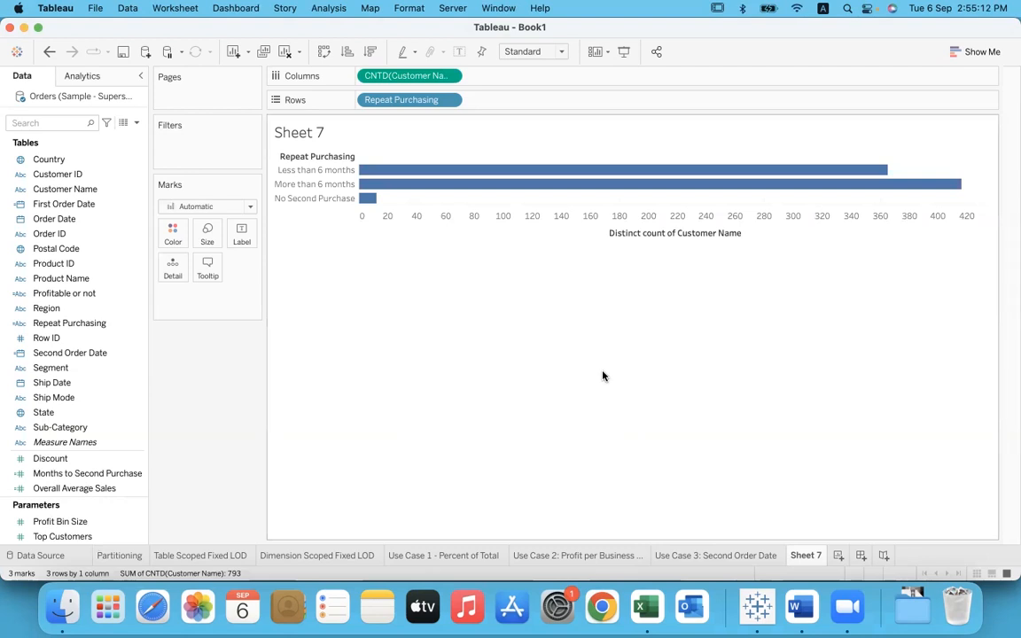
Step: Show mark labels on the bars and convert the distinct customer count to Percent of Total with a quick table calculation
mouse_move(431, 177)
left_click(458, 53)
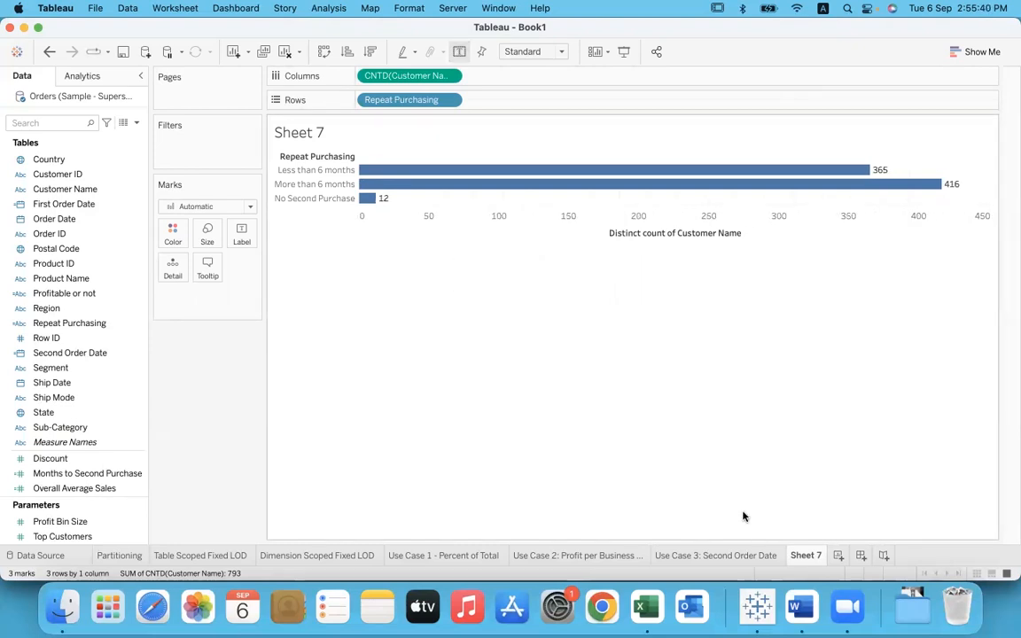
left_click(718, 556)
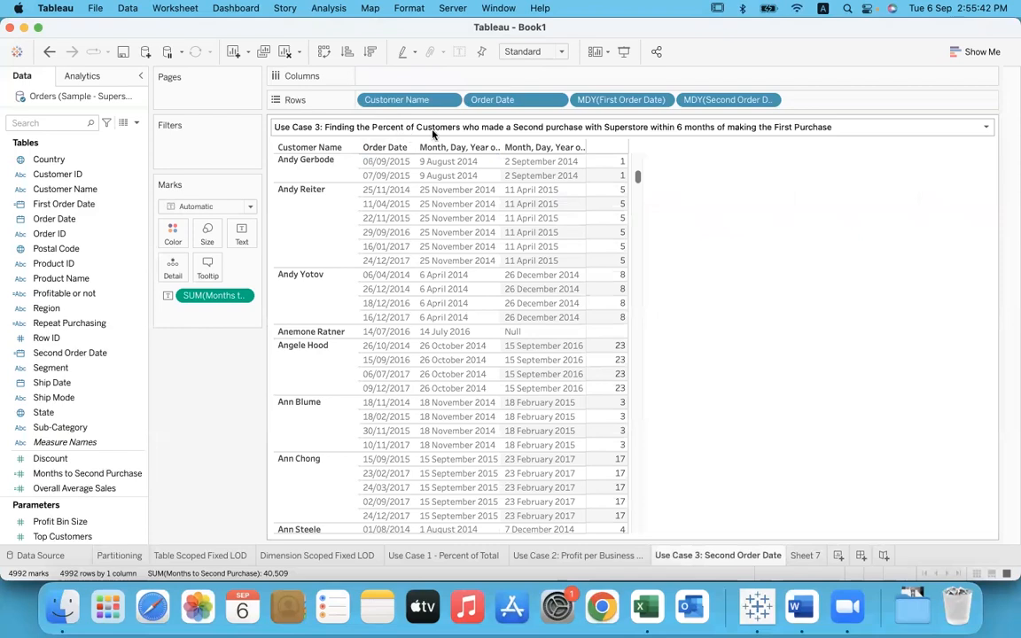
left_click(807, 556)
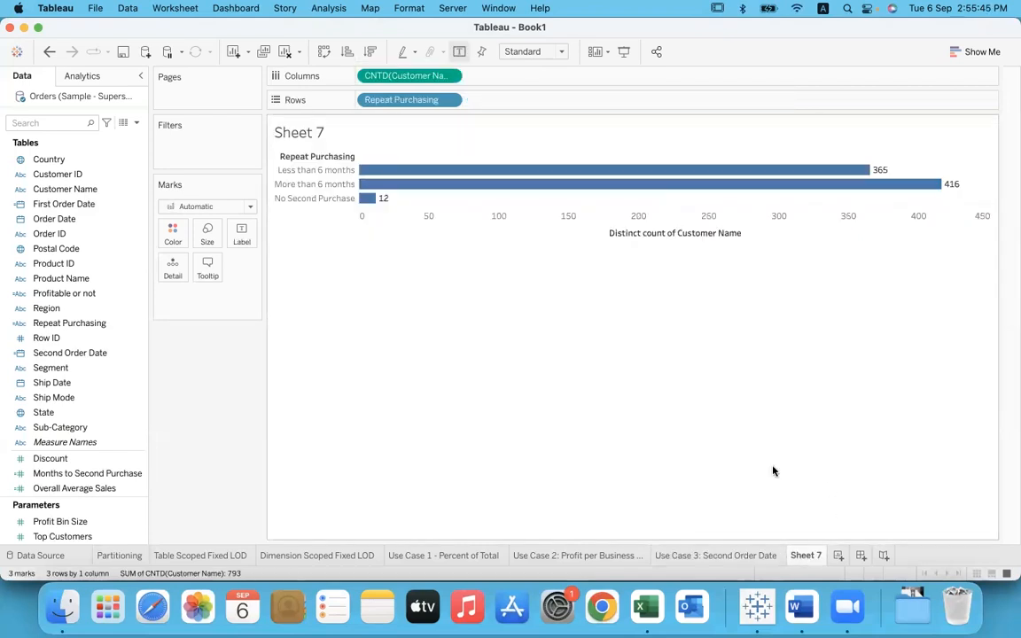
left_click(449, 75)
mouse_move(476, 309)
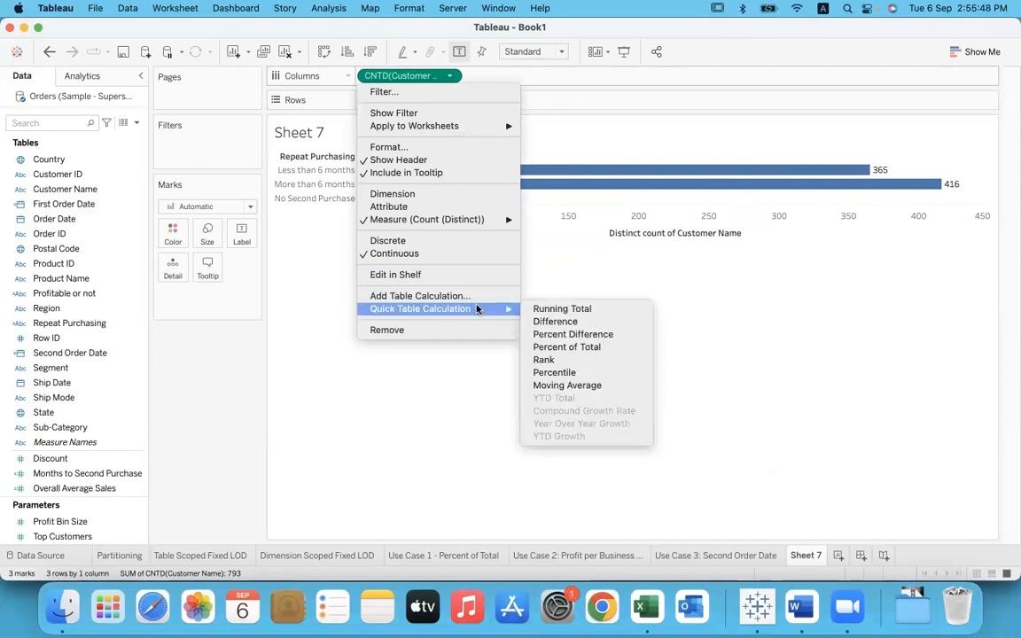
left_click(624, 350)
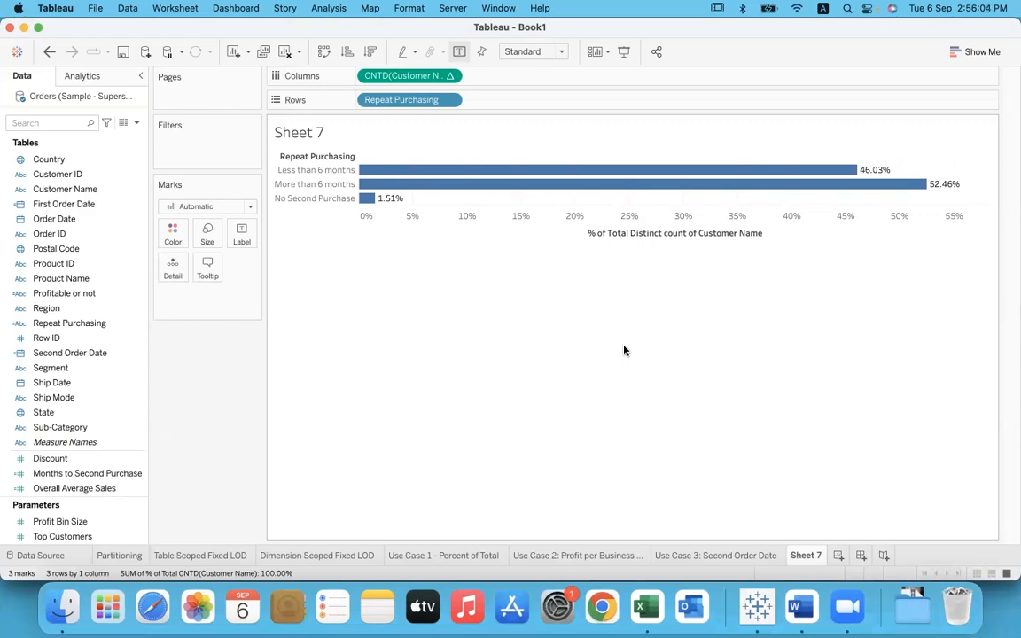
mouse_move(371, 200)
mouse_move(510, 174)
Step: Switch to Word and select the line "Use Case 4: Histogram of Orders" for copying
left_click(801, 589)
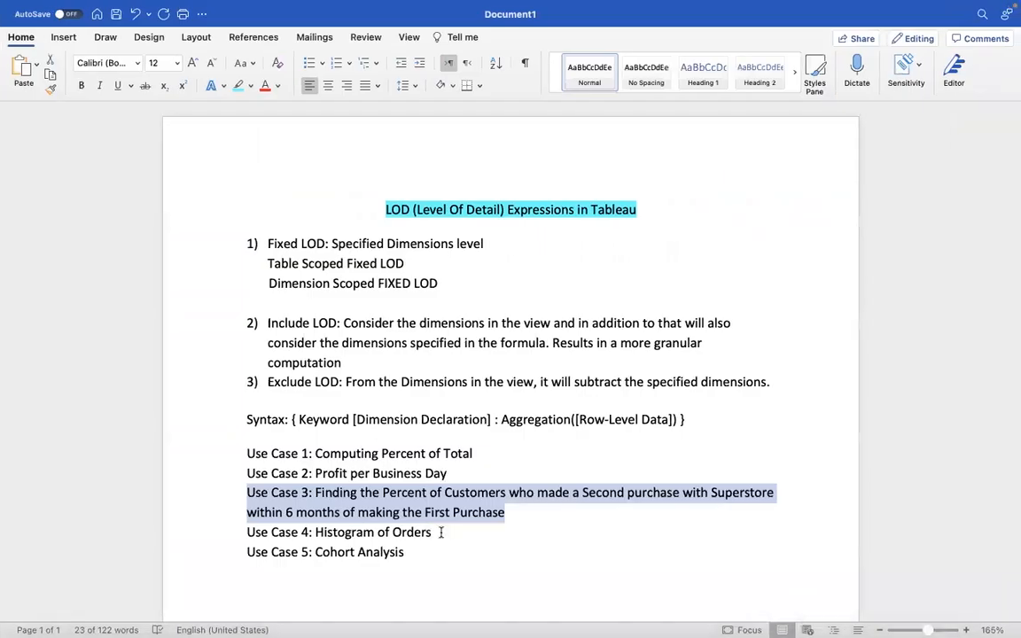
left_click(457, 532)
left_click_drag(452, 532, 252, 539)
key("cmd+c")
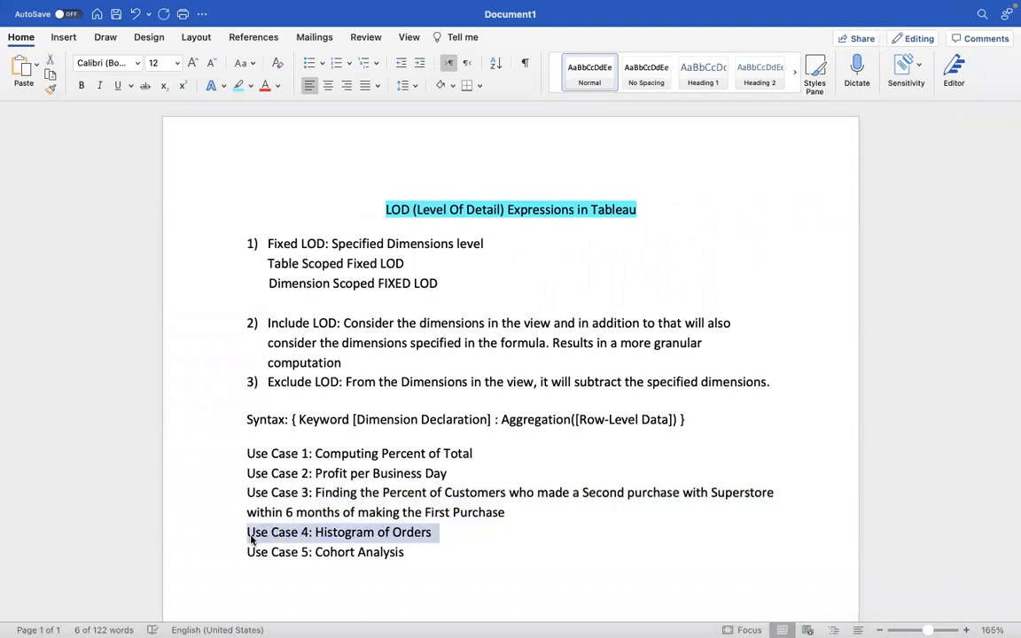
Step: Return to Tableau and create a new worksheet named "Use Case 4: Histogram of Orders"
key("ctrl+Left")
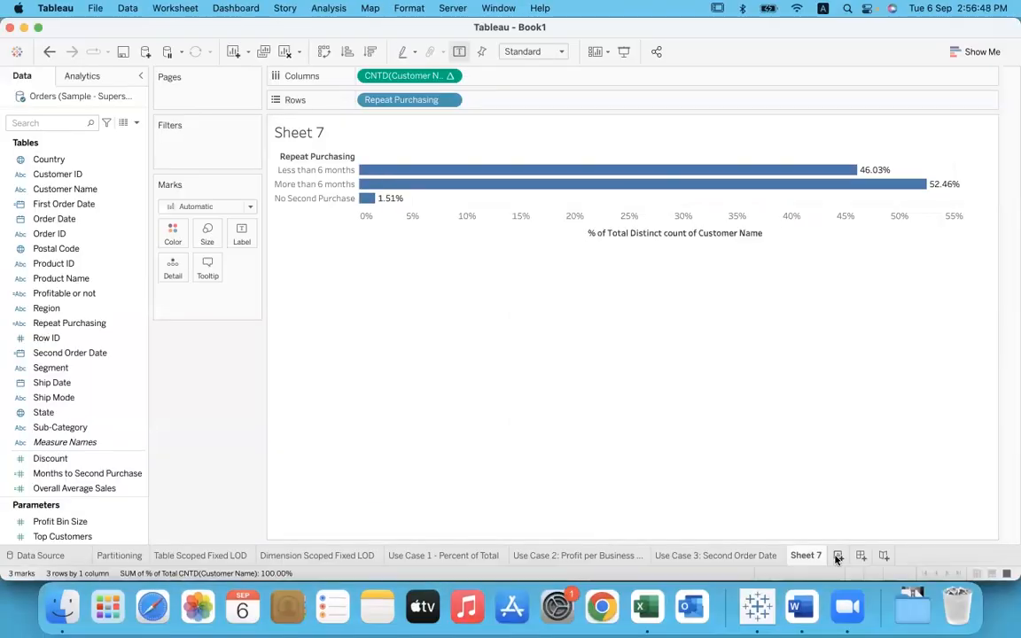
left_click(839, 556)
double_click(843, 555)
key("cmd+v")
key("Return")
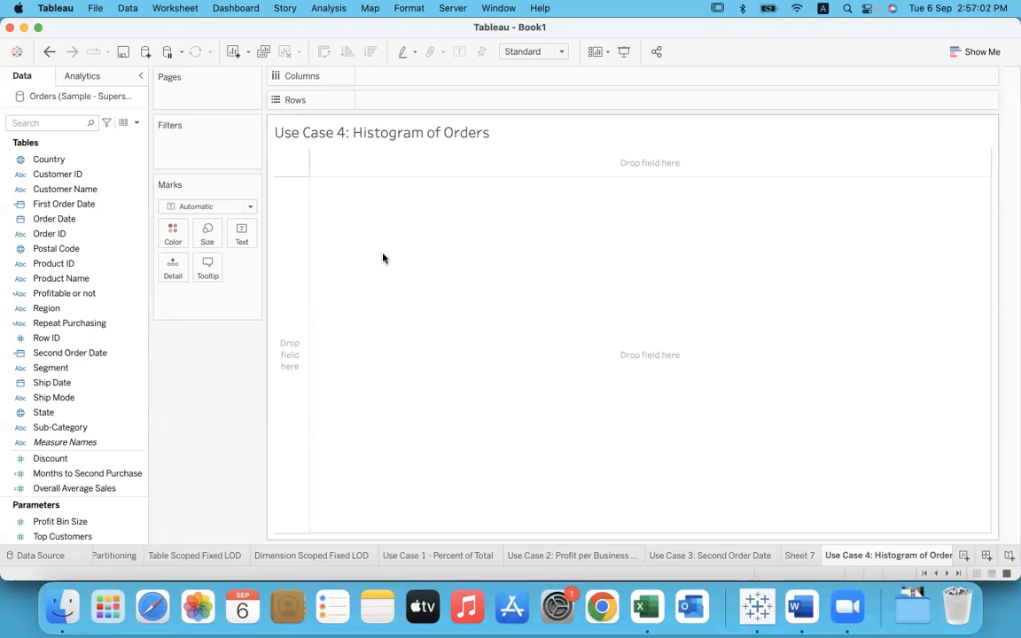
Step: Chart orders per customer with Customer Name on Columns and the distinct count of Order ID on Rows
left_click(108, 189)
left_click_drag(90, 178, 399, 84)
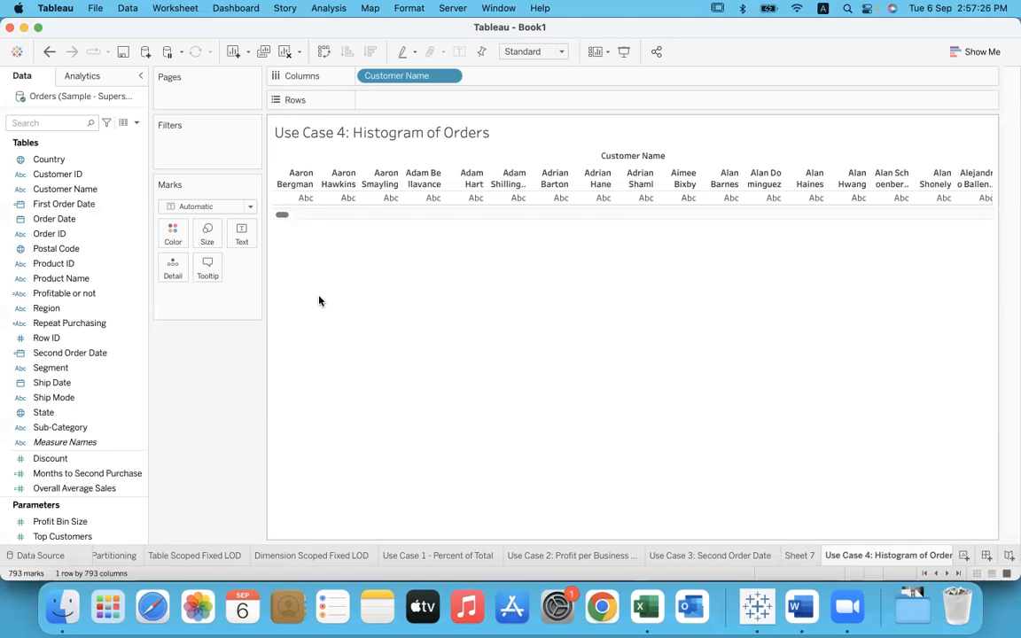
left_click(100, 233)
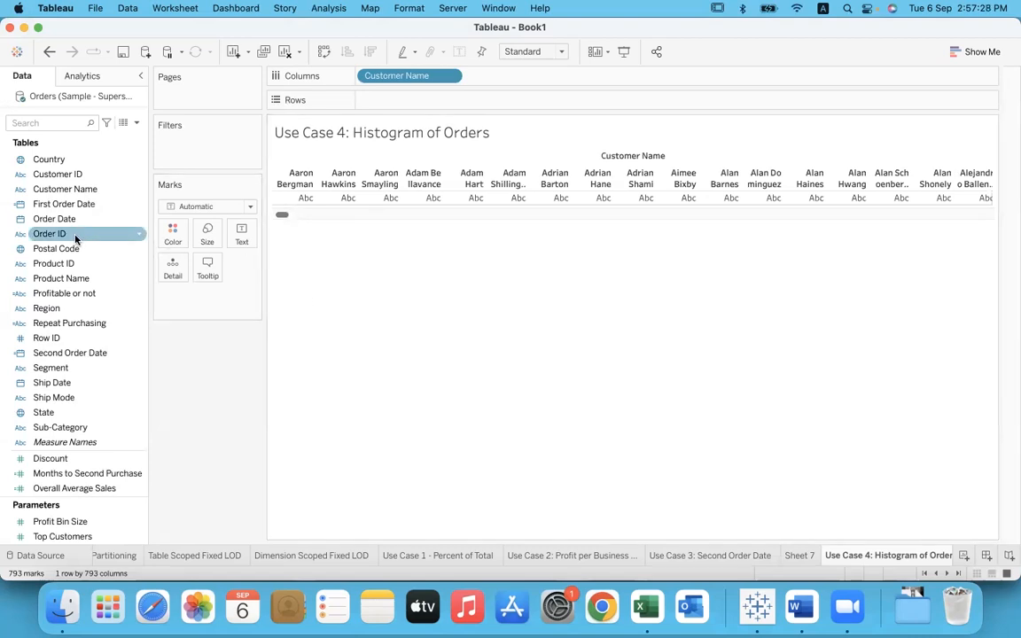
left_click_drag(75, 236, 413, 110)
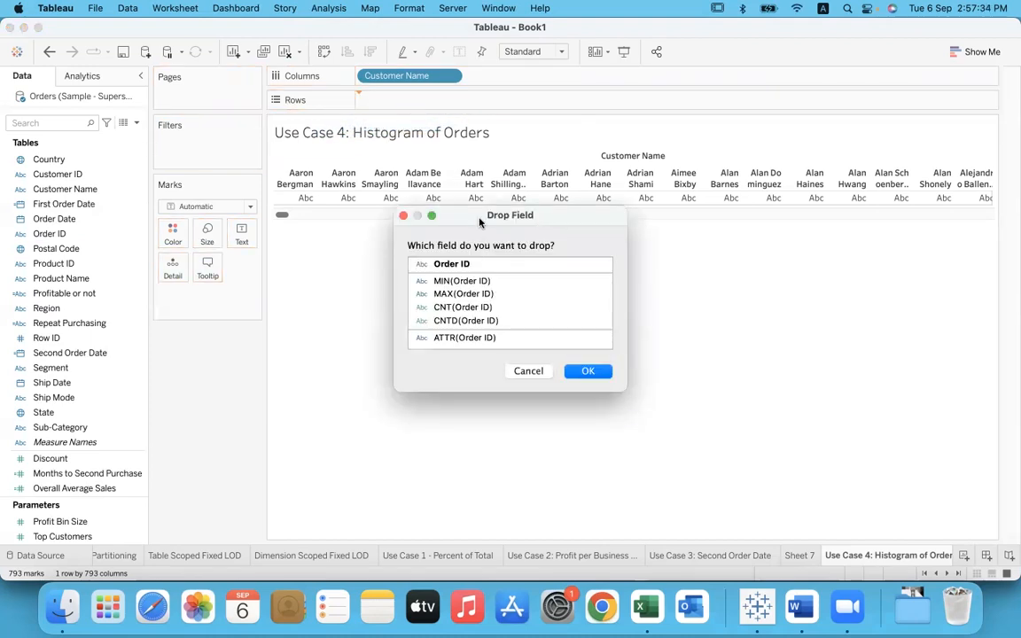
left_click(511, 321)
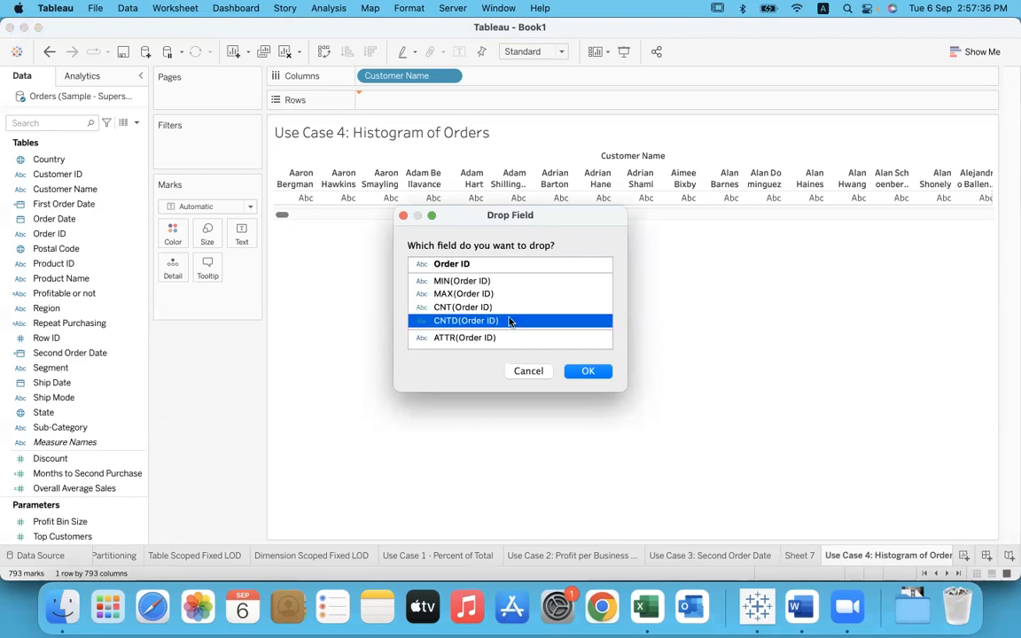
left_click(591, 371)
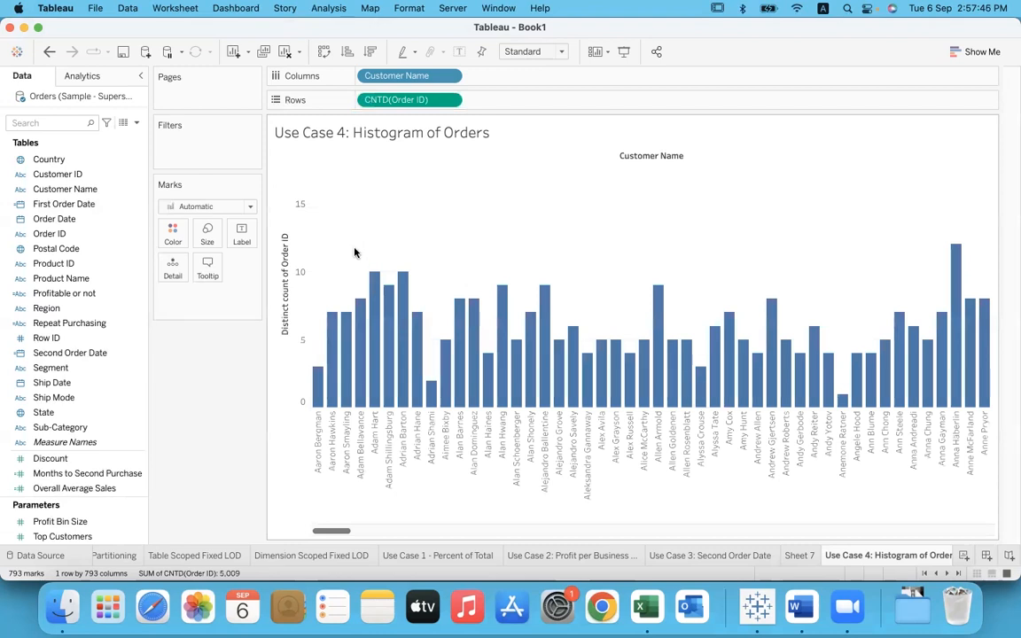
Step: Remove the distinct count of Order ID from Rows and add Order ID back as Count (Distinct)
left_click_drag(392, 99, 197, 428)
left_click(89, 236)
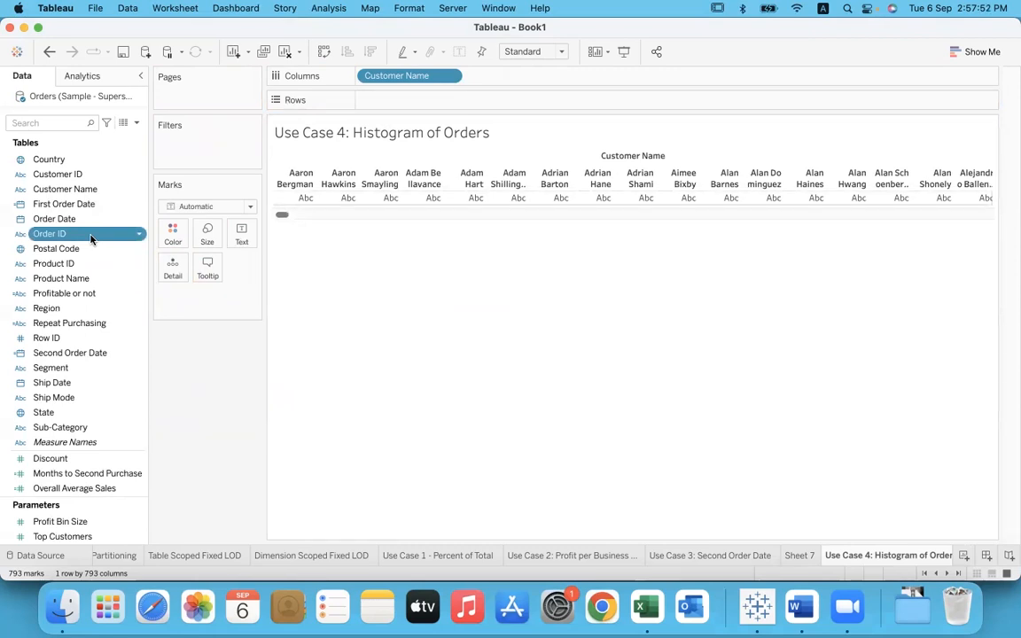
left_click_drag(89, 237, 447, 109)
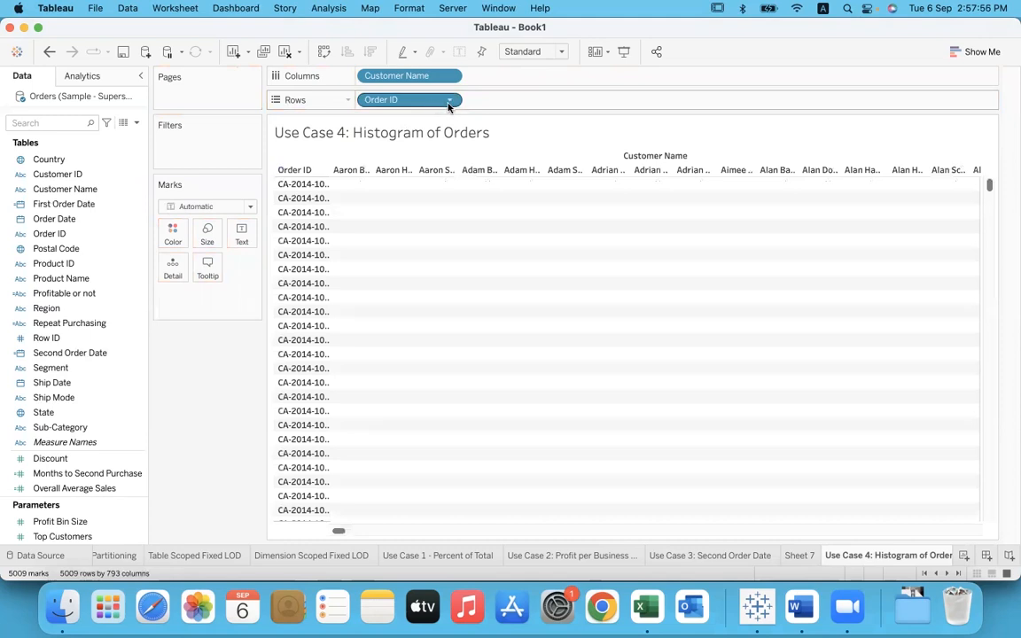
left_click(449, 104)
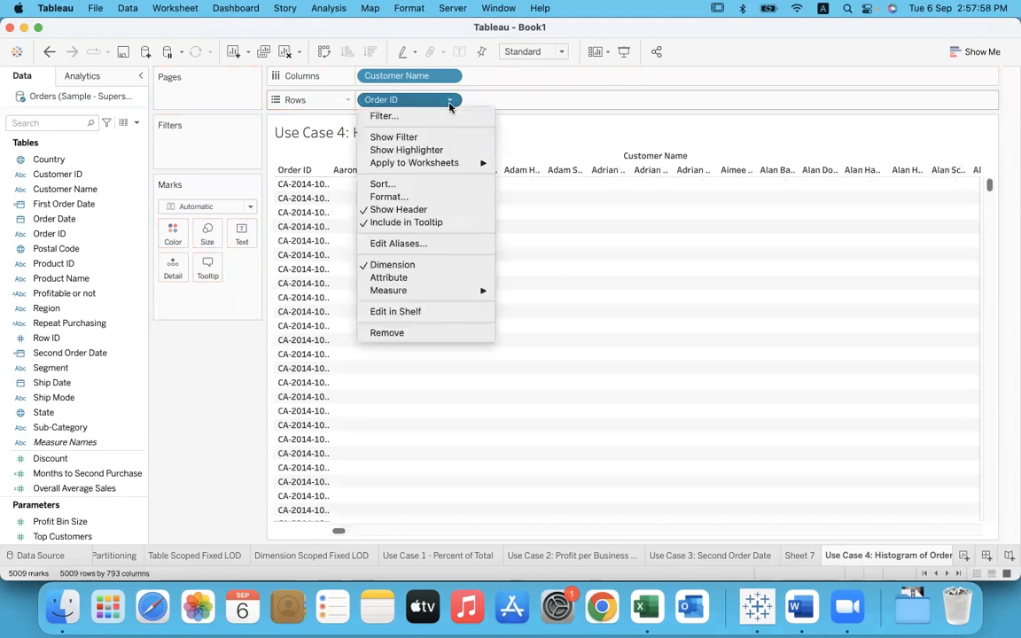
mouse_move(440, 296)
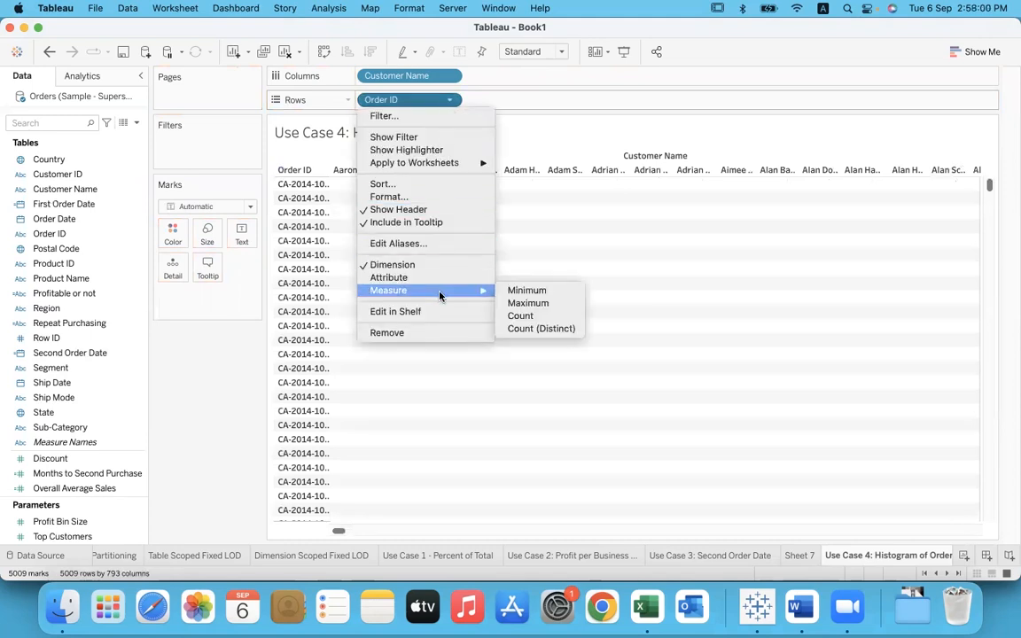
left_click(576, 332)
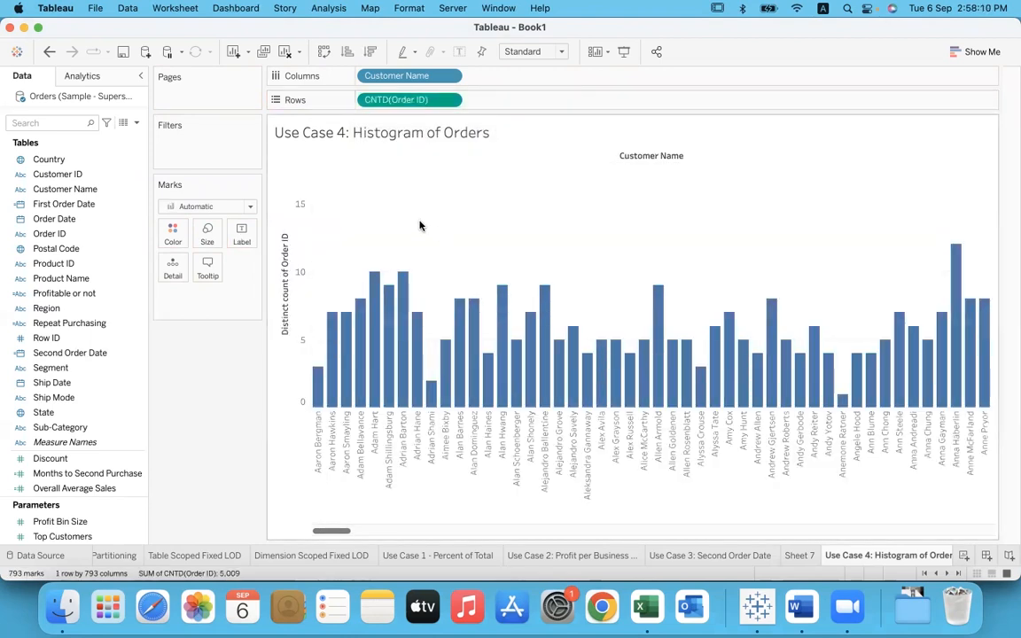
Step: Examine the order counts of individual customers and select the visible bars with seven orders
mouse_move(320, 390)
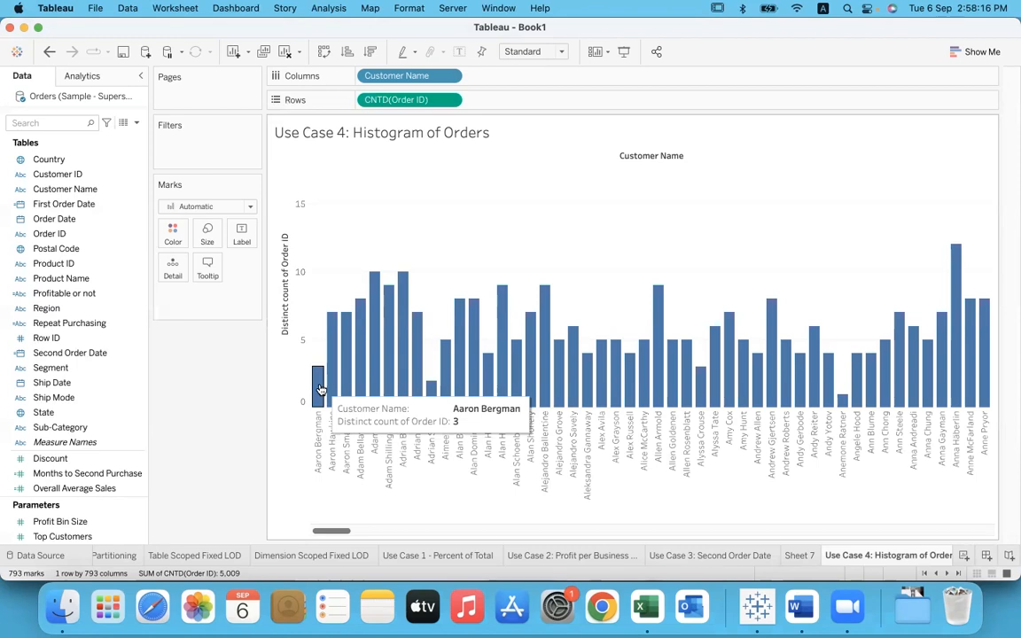
mouse_move(377, 282)
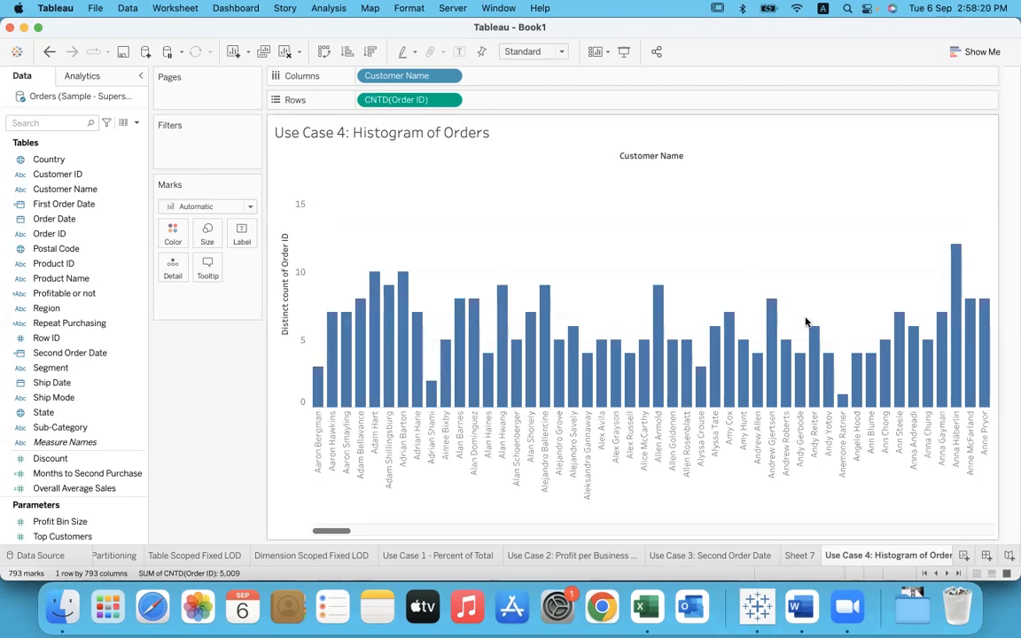
mouse_move(802, 359)
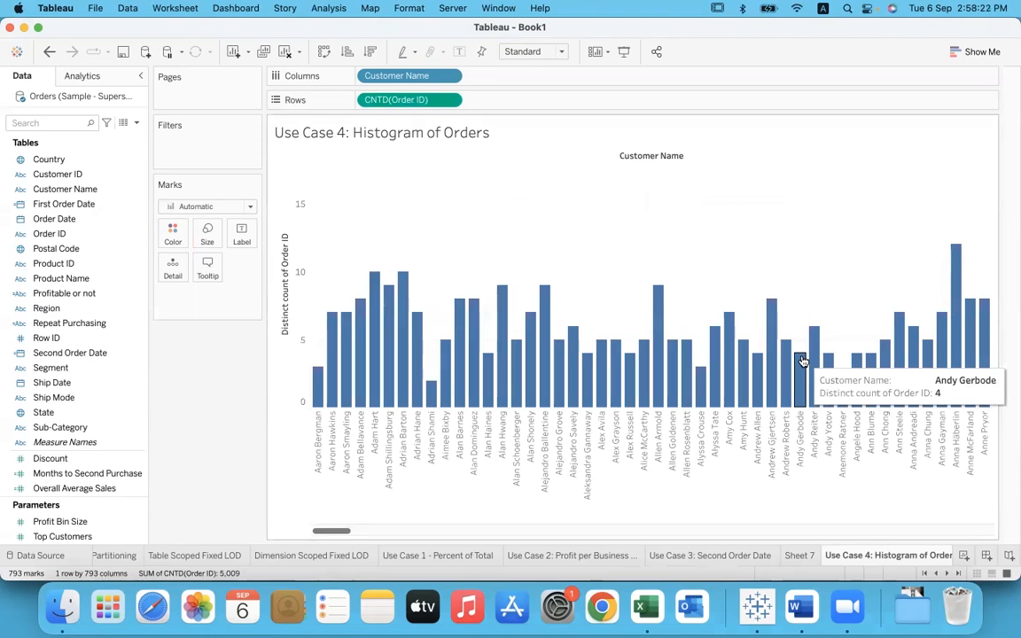
mouse_move(429, 393)
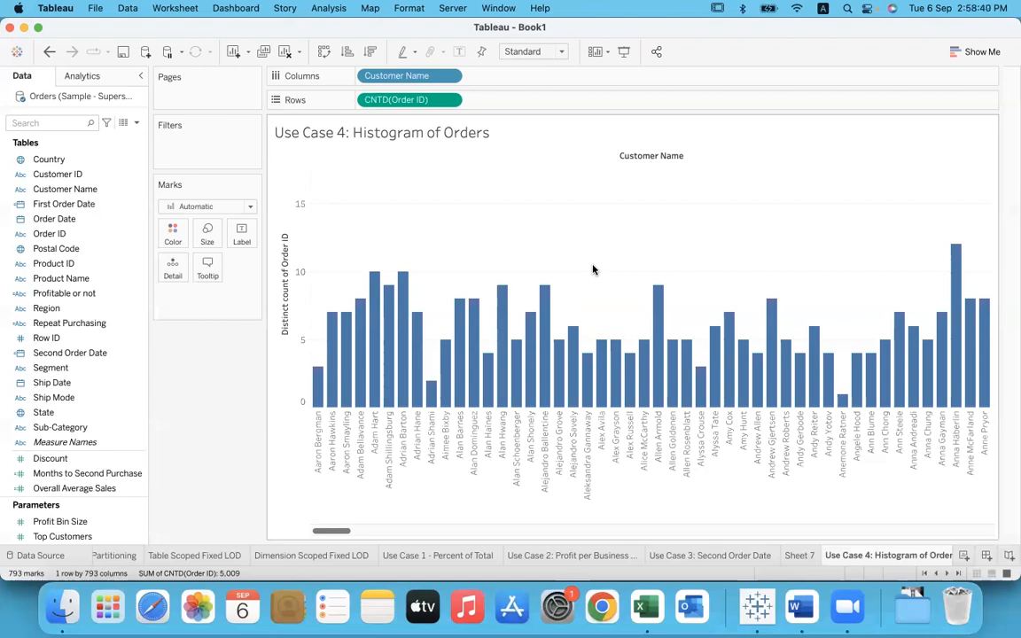
left_click(332, 324)
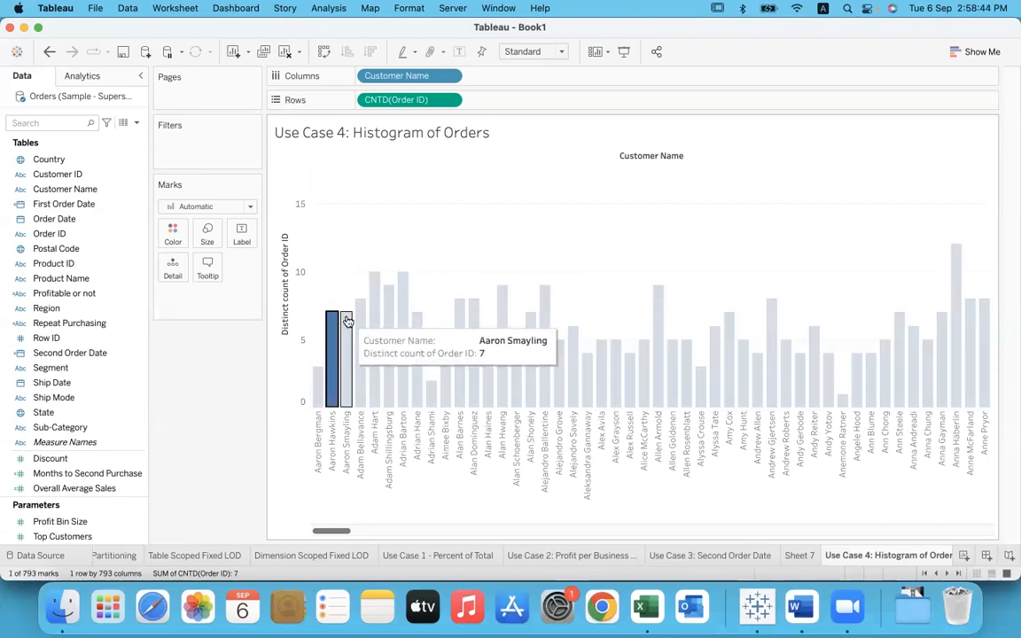
left_click(346, 321, "super")
left_click(416, 327, "super")
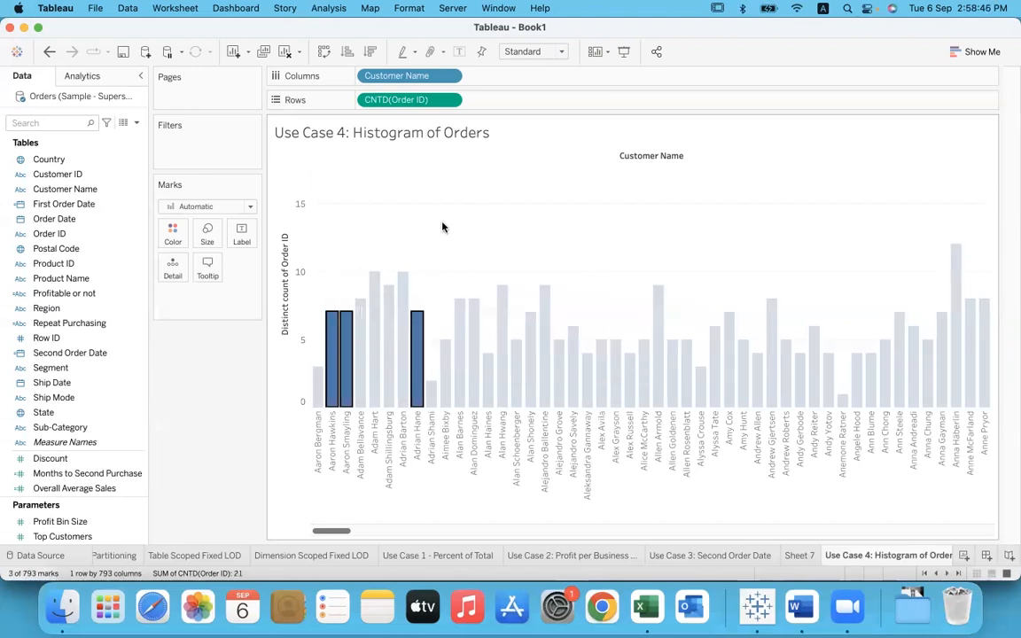
left_click(534, 335, "super")
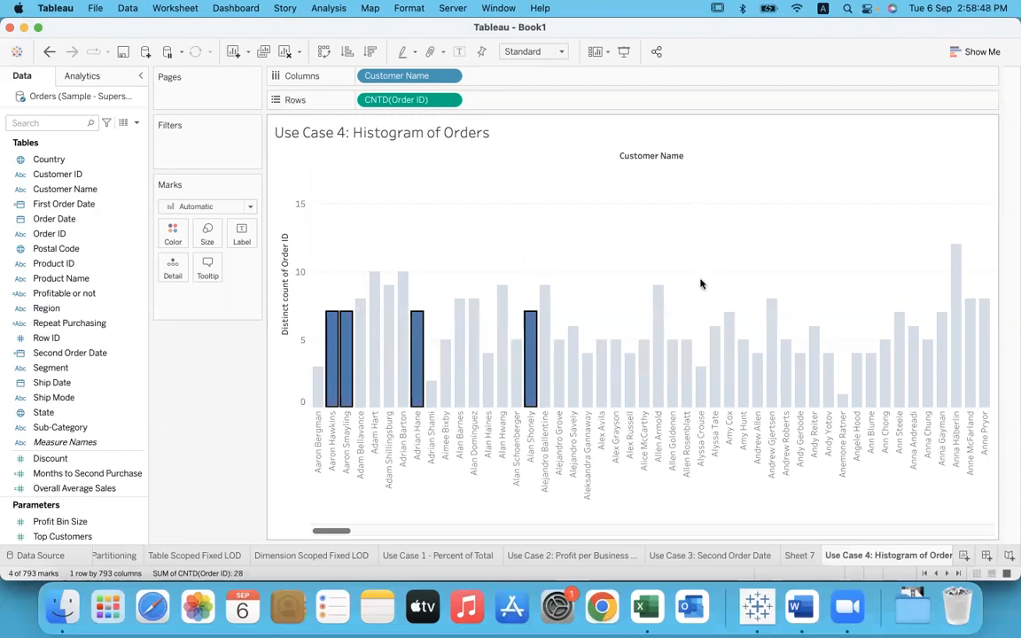
left_click(729, 326, "super")
left_click(899, 320, "super")
left_click(941, 327, "super")
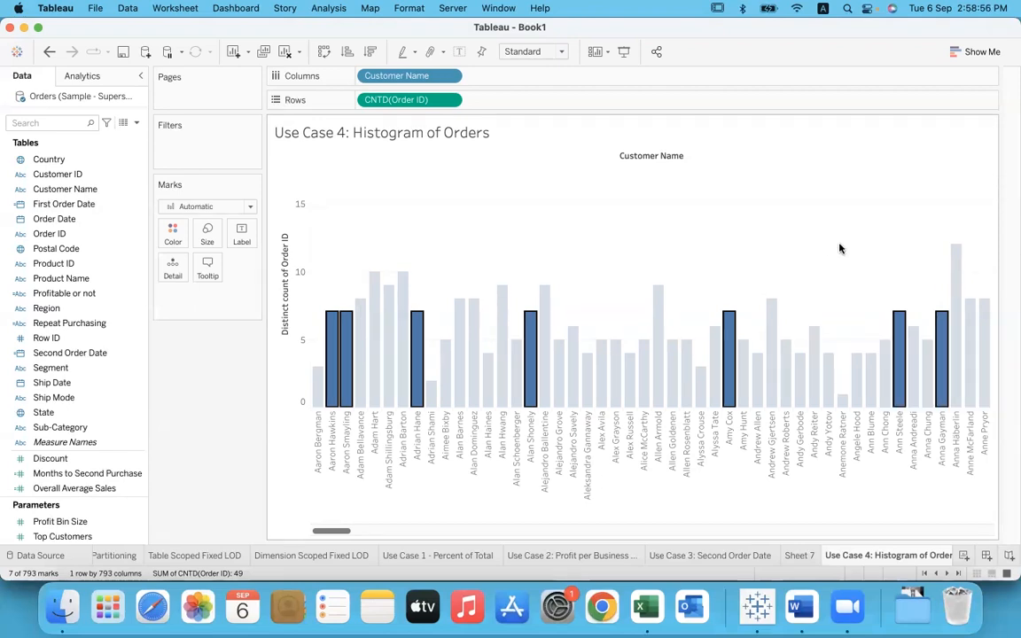
Step: Inspect the customer bars with ten, nine and one orders, and clear the selection
left_click(374, 277)
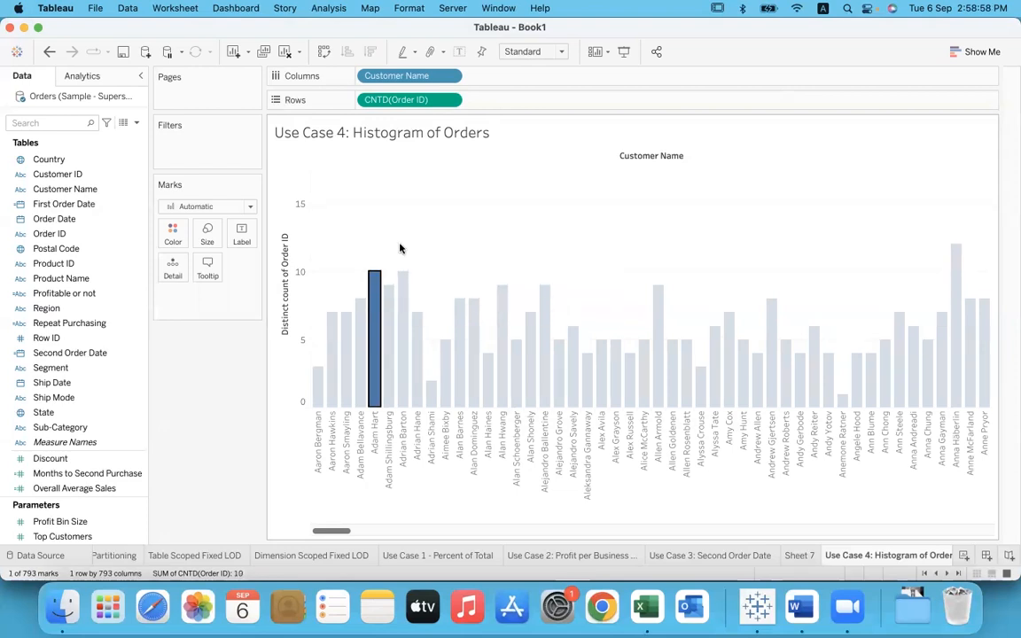
left_click(402, 284, "super")
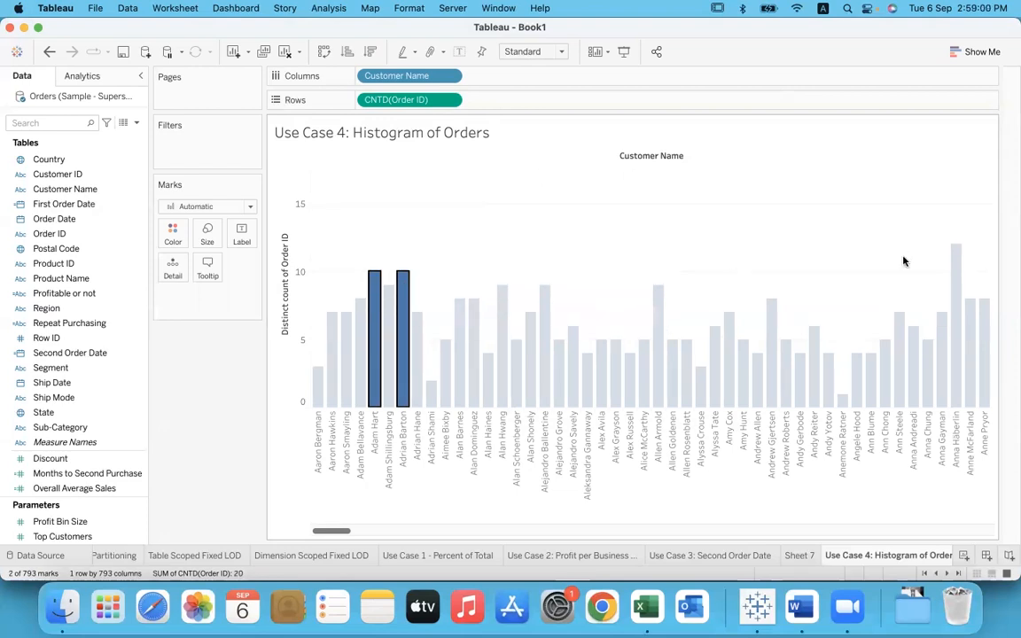
left_click(502, 293)
left_click(544, 292, "super")
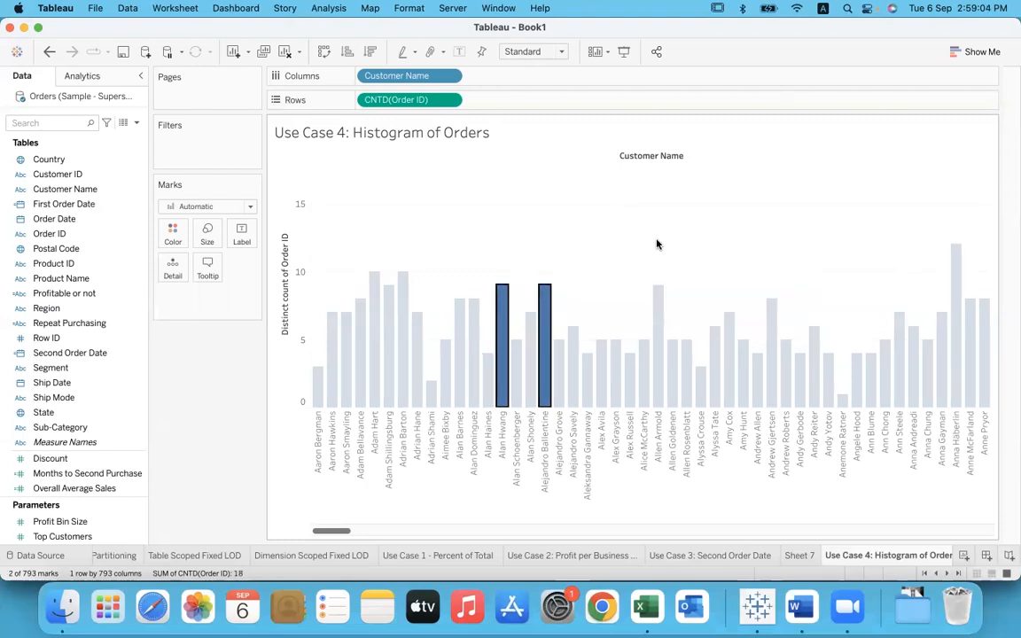
left_click(658, 299, "super")
left_click(576, 299)
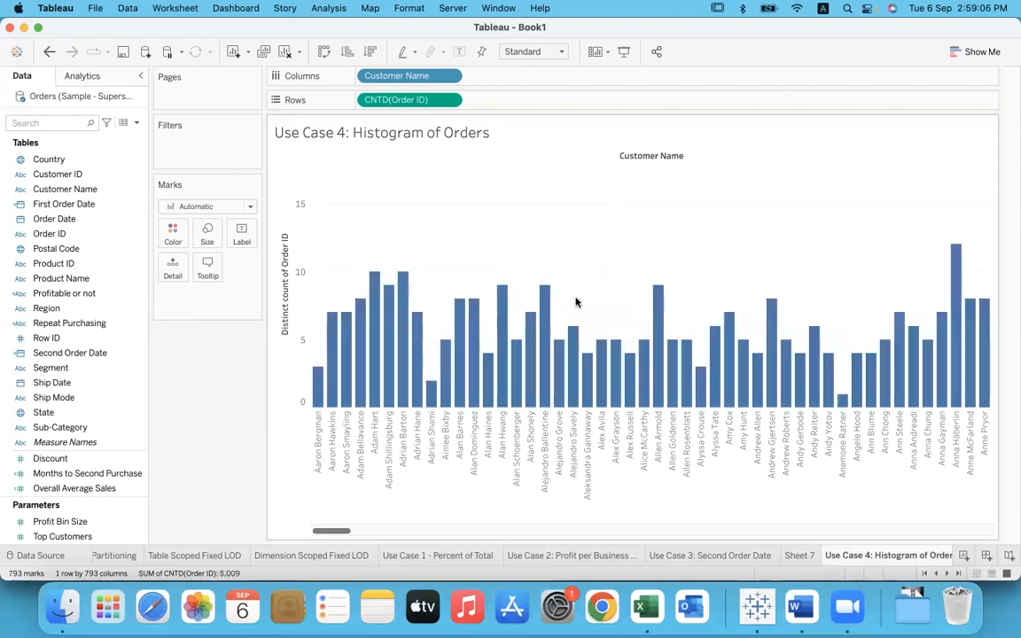
left_click(843, 400)
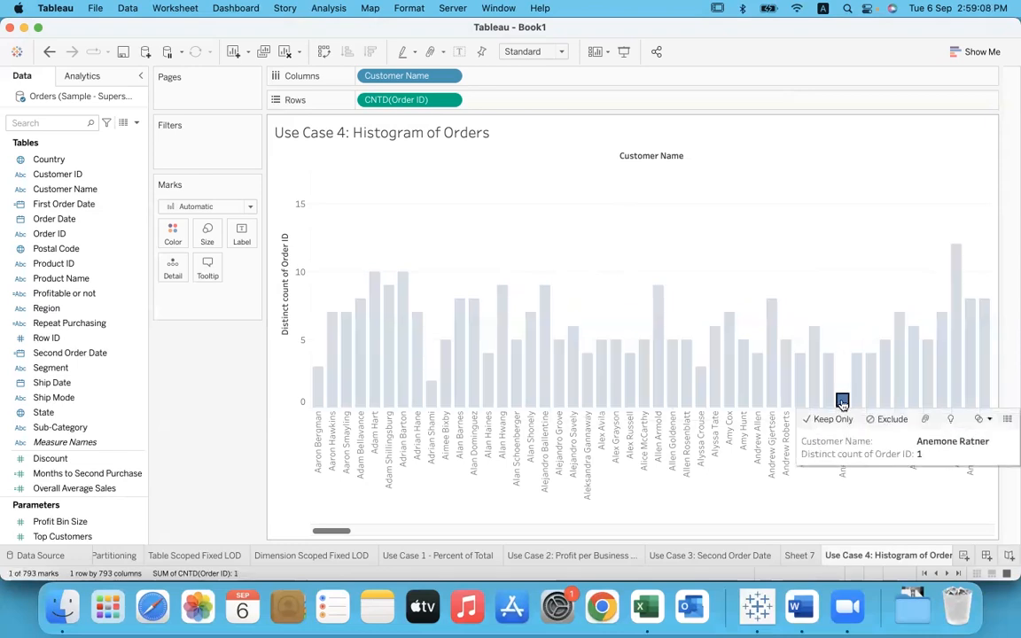
left_click(725, 278)
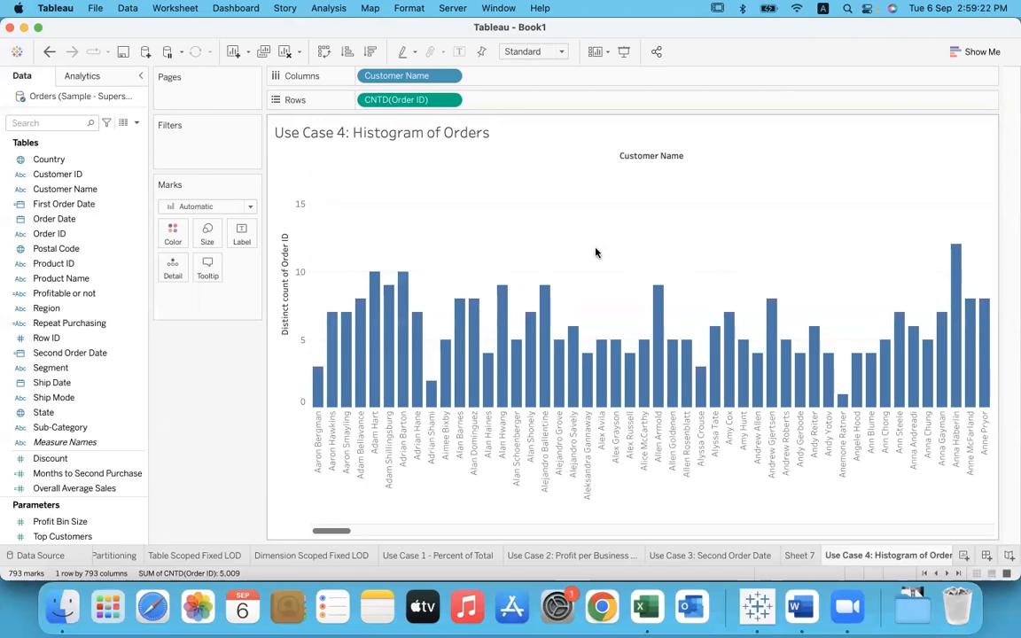
Step: Try converting Customer Name on Columns to Count (Distinct), and undo the change
left_click(451, 78)
mouse_move(458, 266)
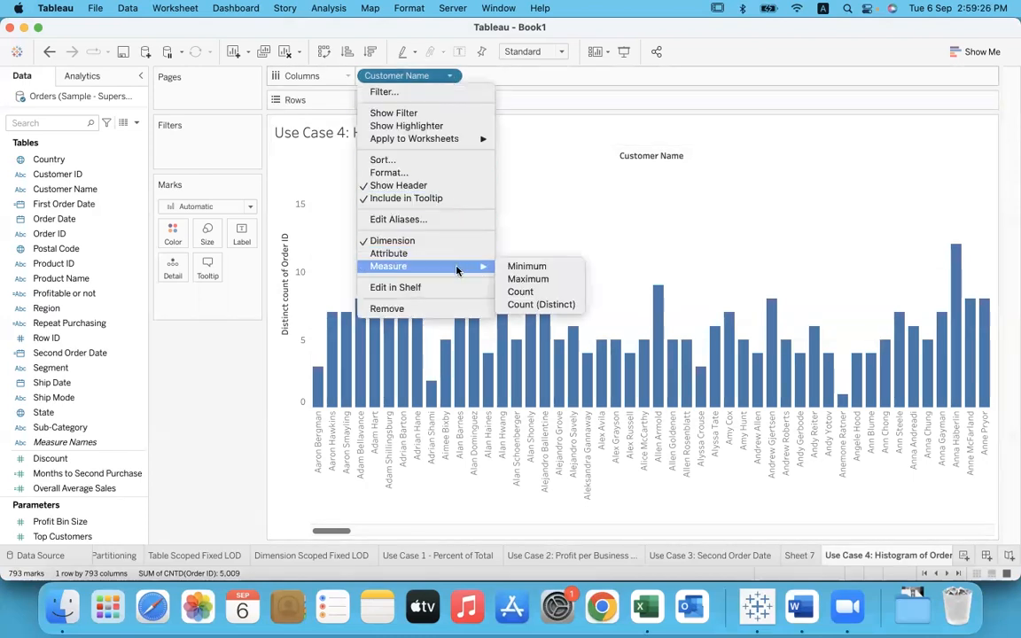
left_click(568, 307)
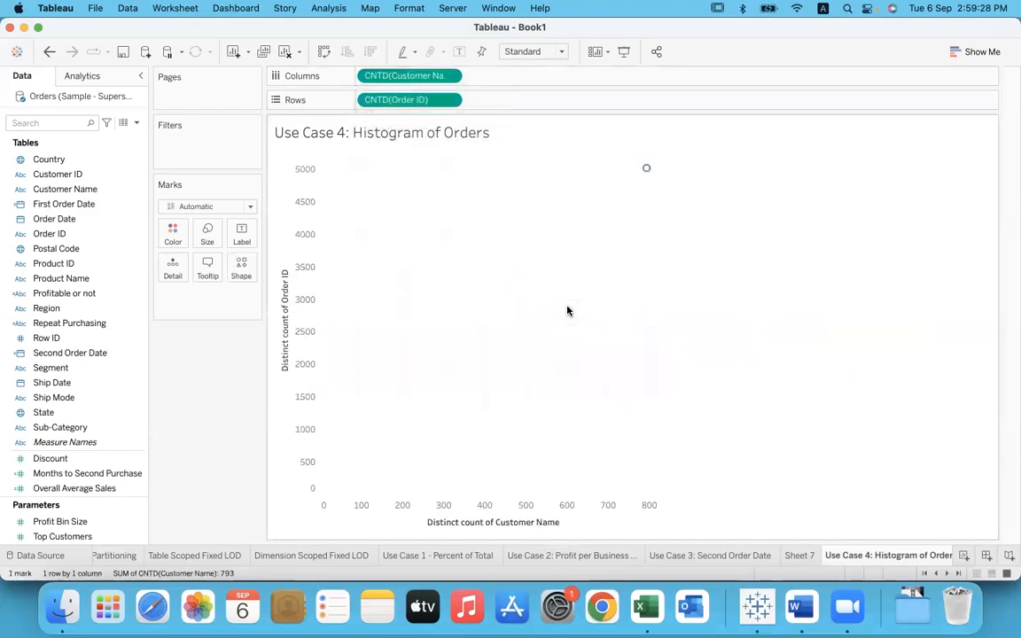
mouse_move(646, 172)
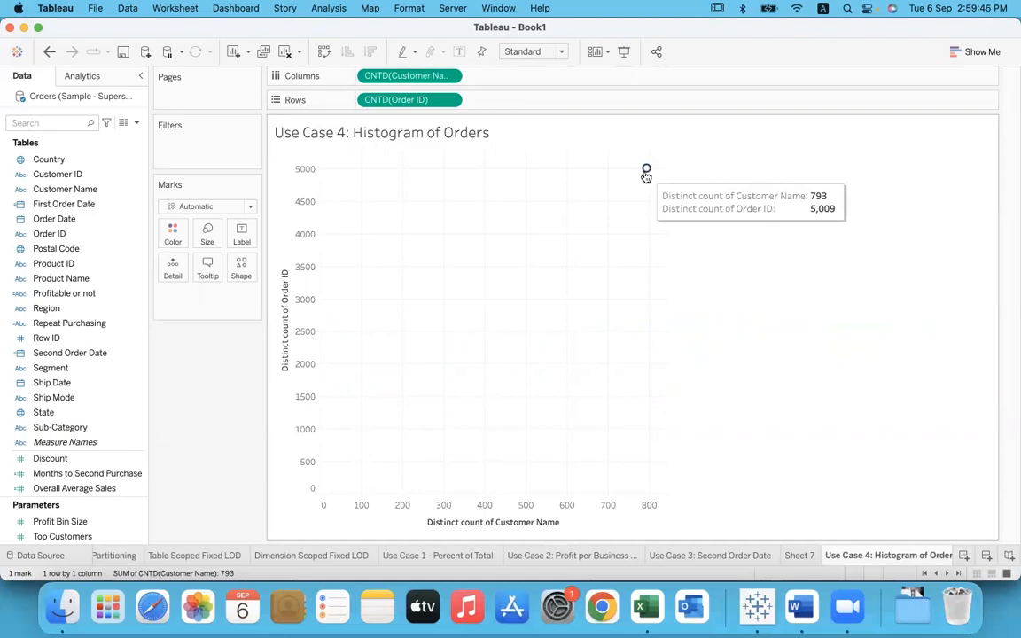
left_click(49, 52)
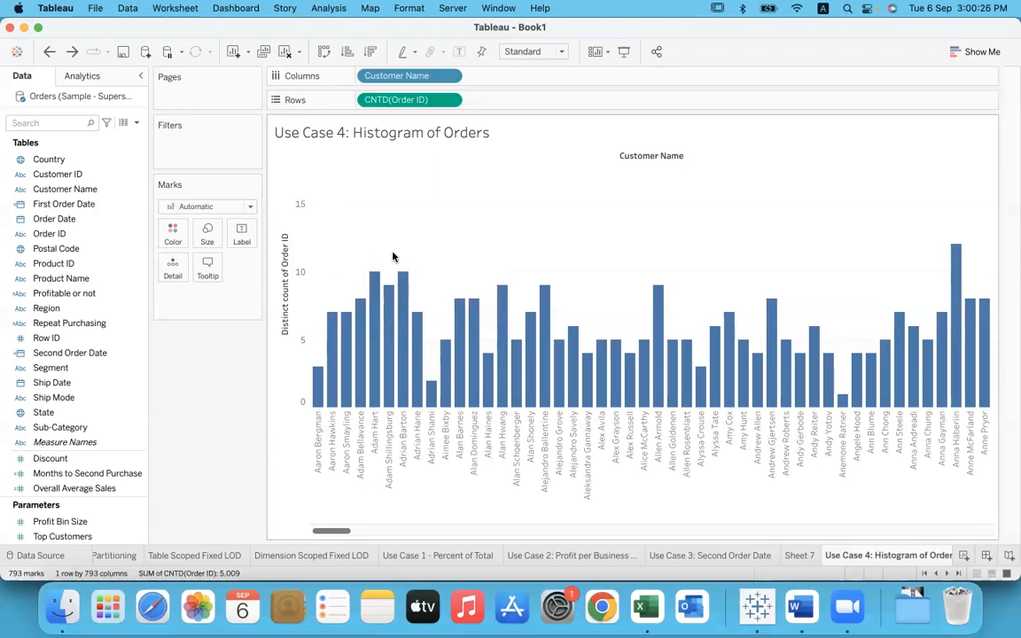
Step: Create a calculated field named "No. of Orders per customer"
left_click(328, 8)
mouse_move(395, 268)
left_click(391, 310)
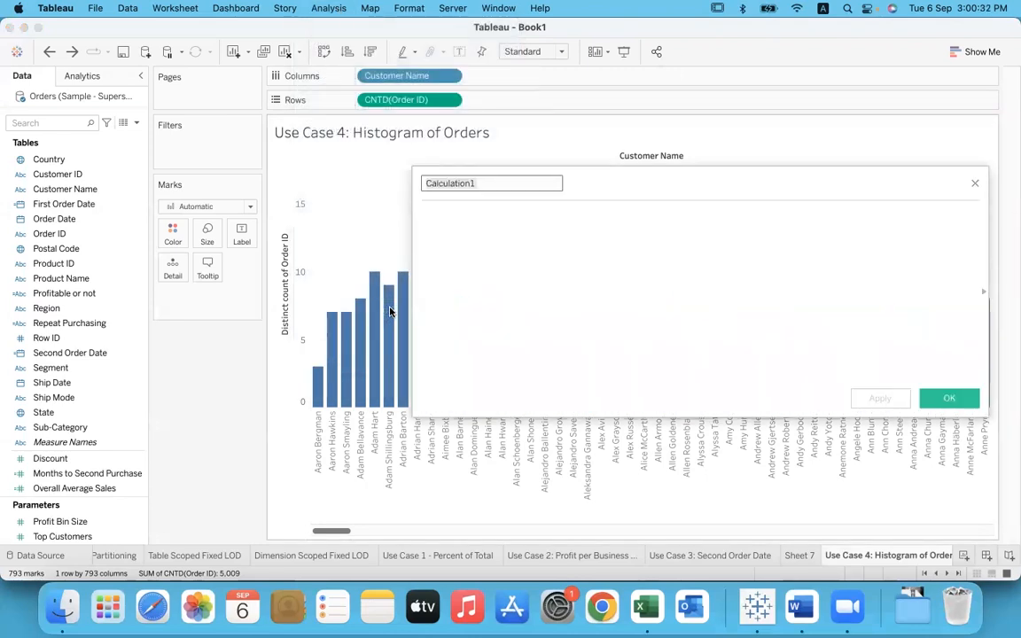
type("No. of")
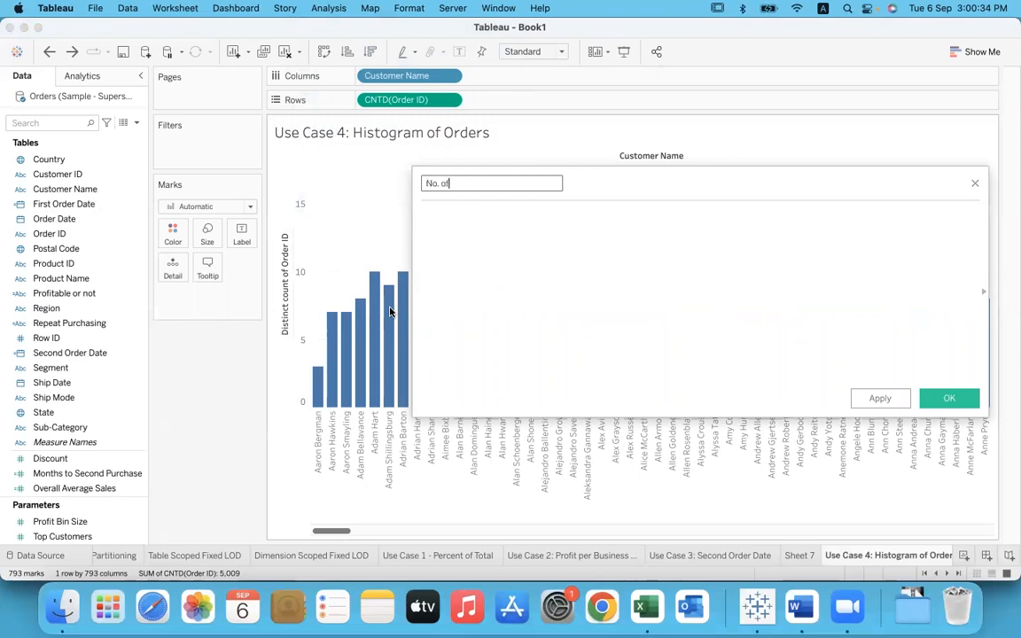
type(" Orders per customer")
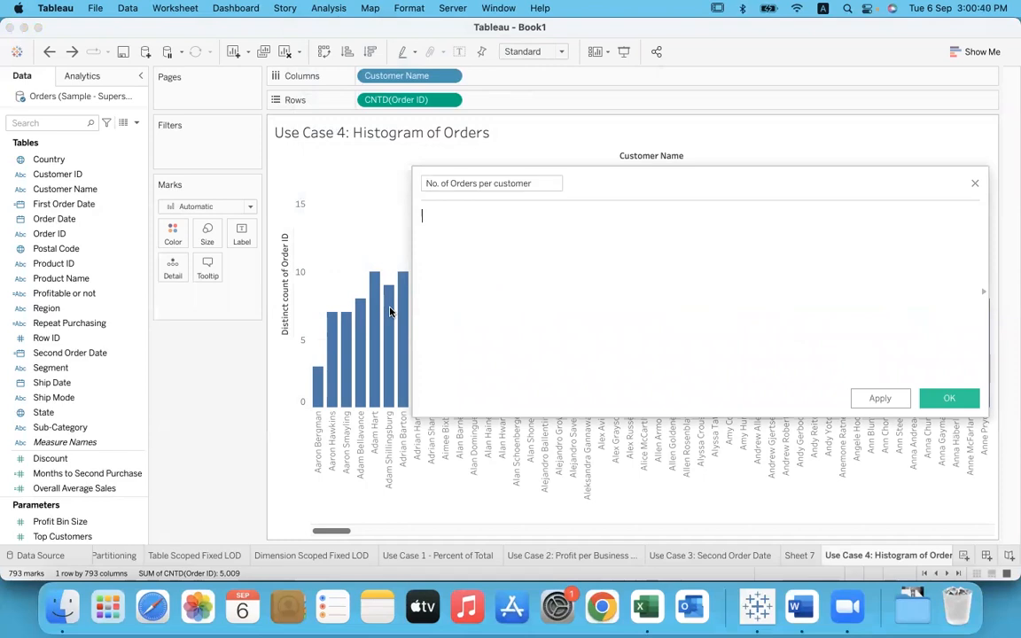
type("fix")
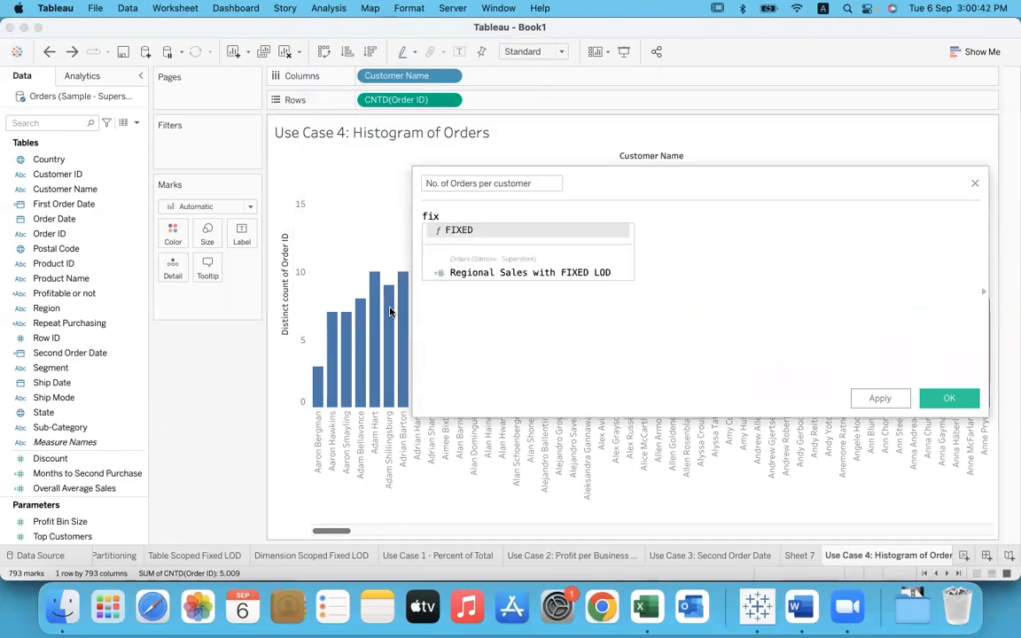
Step: Enter the calculation formula { FIXED [Customer Name] : COUNTD([Order ID]) }
key("Return")
type("cus")
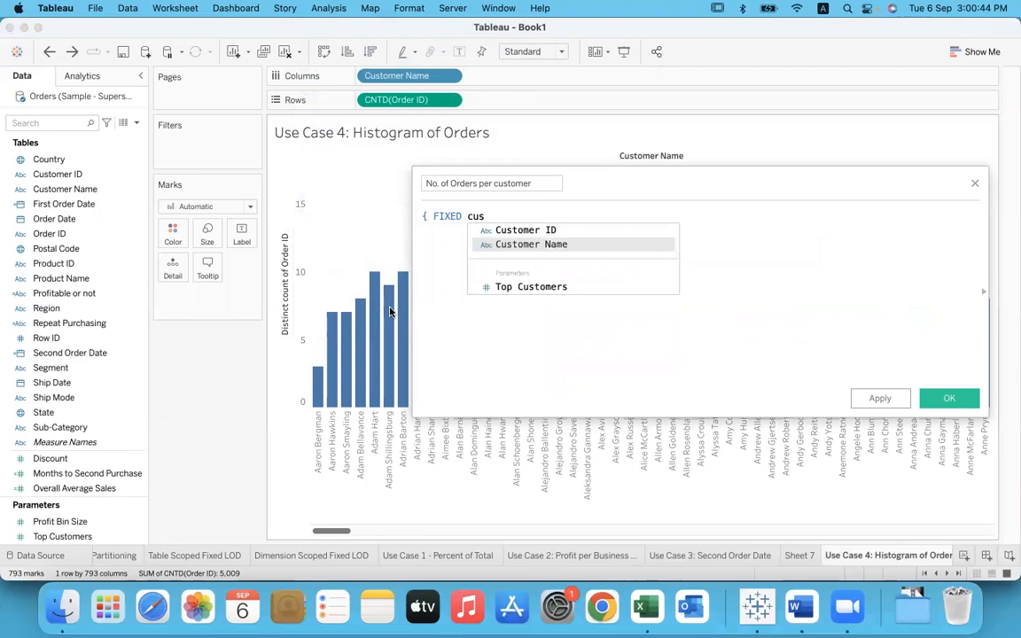
key("Return")
type(": cou")
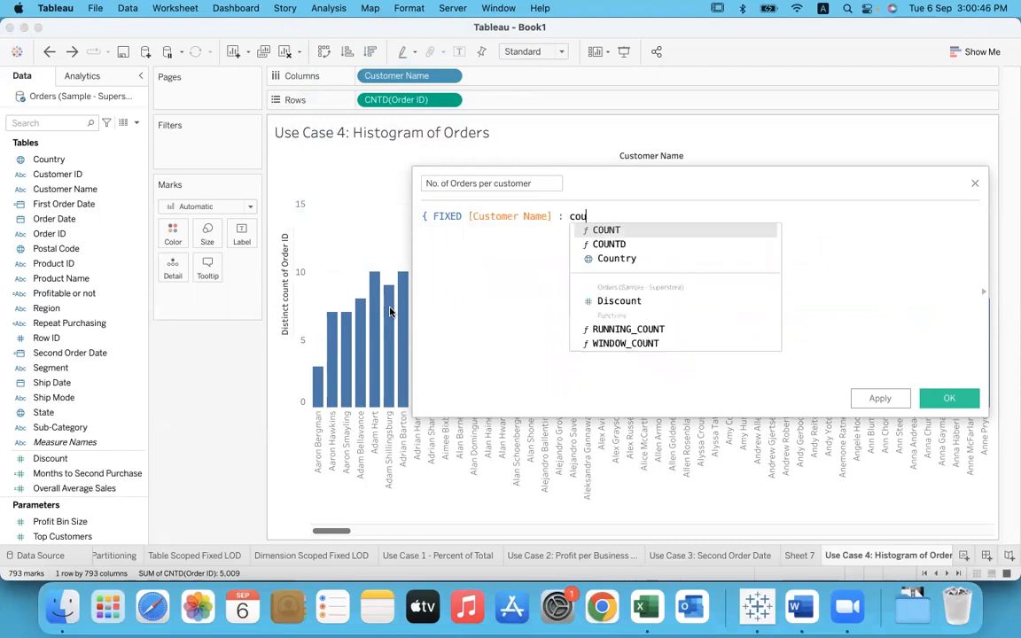
key("Down")
key("Return")
type("ord")
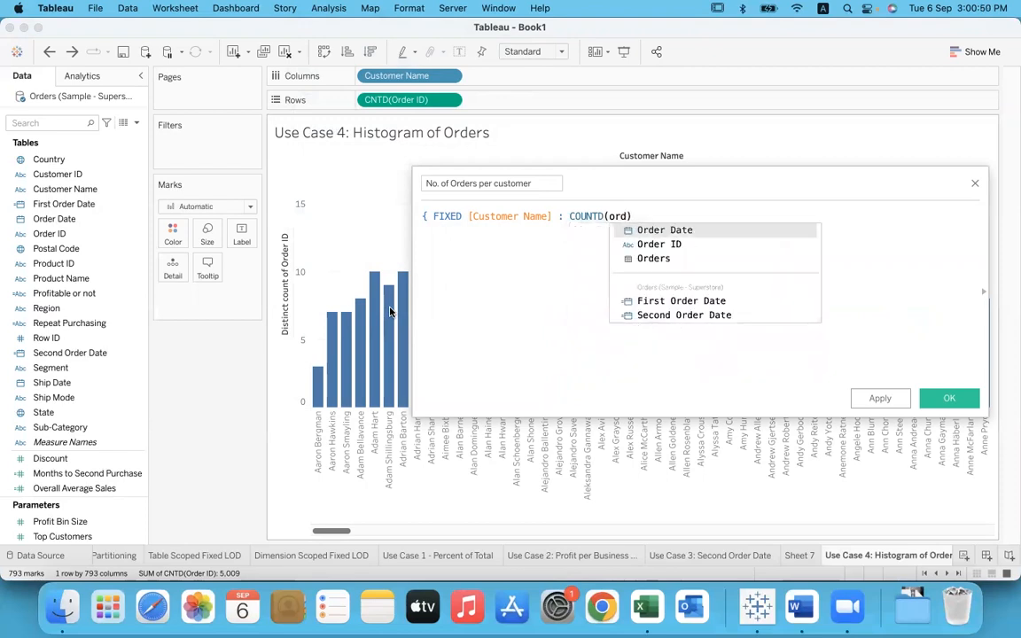
key("Down")
key("Return")
type("}")
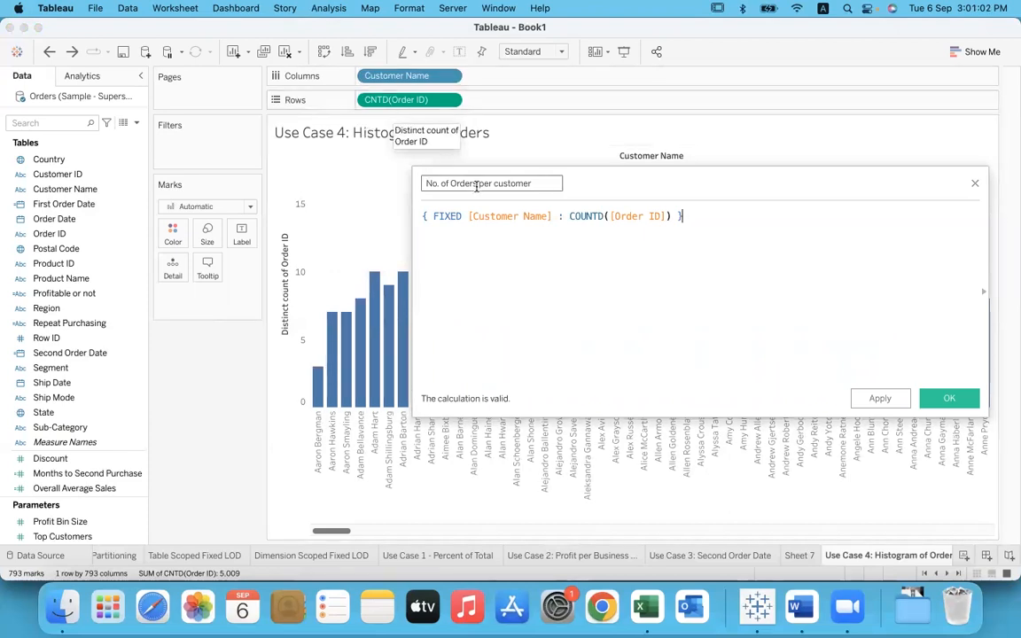
left_click_drag(541, 185, 419, 186)
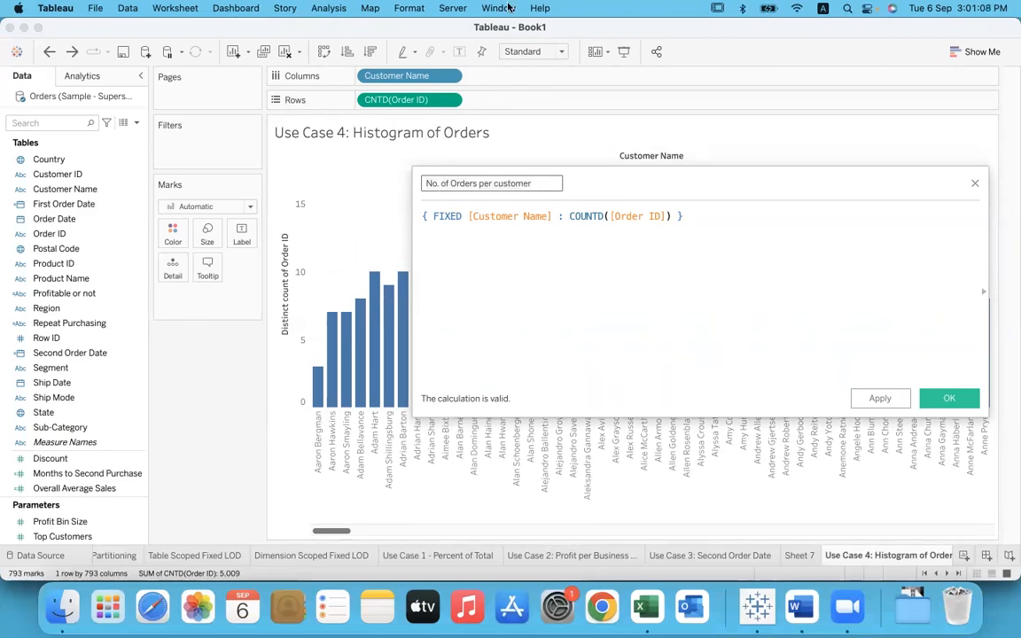
left_click(470, 230)
left_click_drag(470, 229, 552, 231)
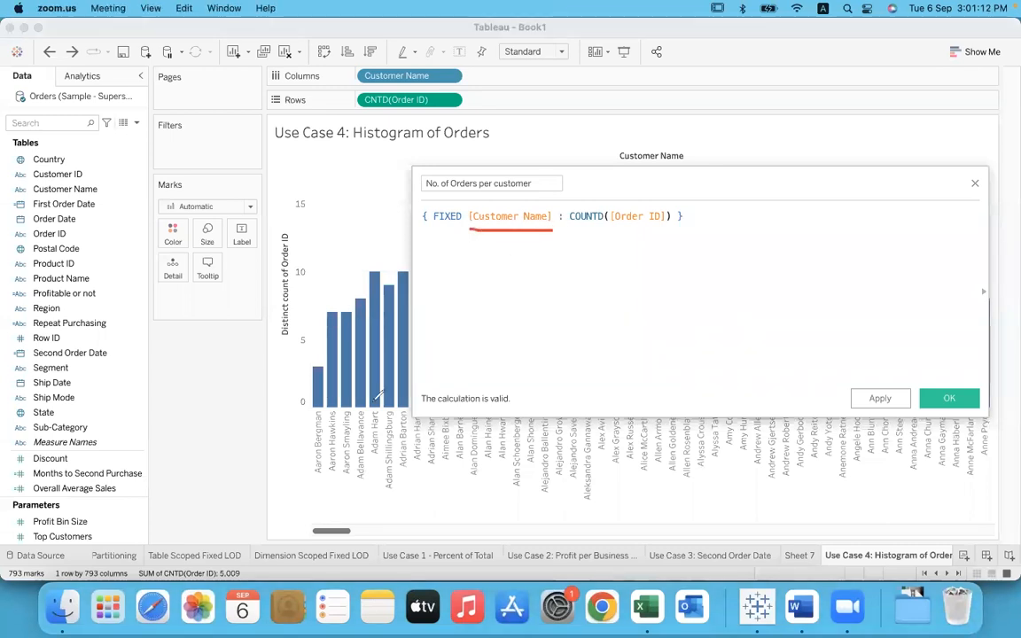
left_click_drag(322, 476, 328, 416)
left_click_drag(336, 466, 337, 419)
mouse_move(589, 224)
left_mouse_down()
mouse_move(658, 215)
mouse_move(598, 193)
mouse_move(564, 216)
mouse_move(587, 232)
left_mouse_up()
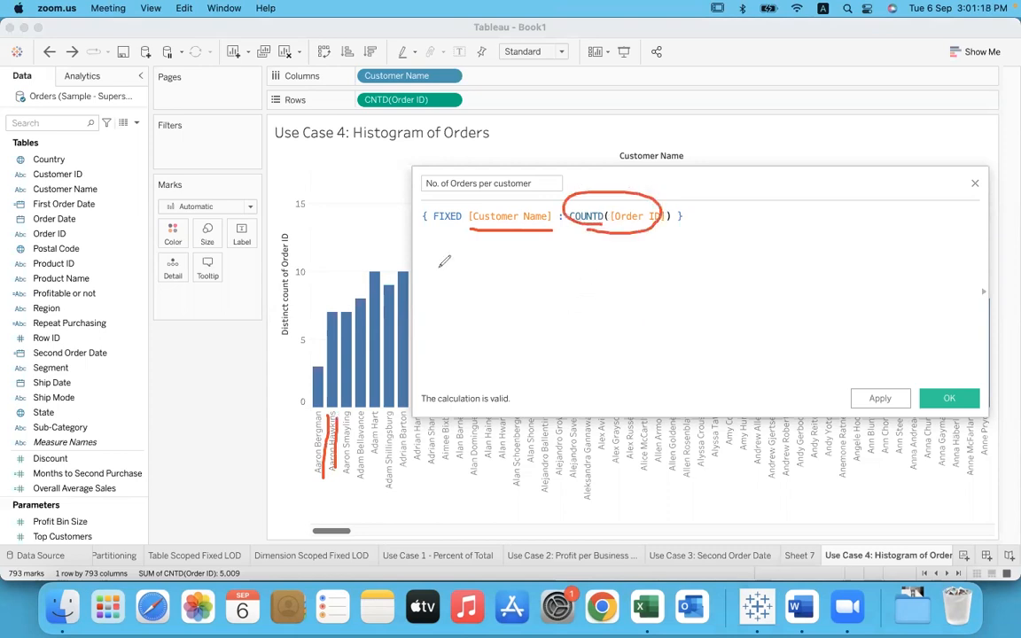
mouse_move(323, 299)
left_mouse_down()
mouse_move(338, 295)
mouse_move(328, 315)
mouse_move(338, 303)
left_mouse_up()
left_click_drag(307, 354, 317, 362)
mouse_move(545, 187)
left_mouse_down()
mouse_move(443, 170)
mouse_move(440, 200)
left_mouse_up()
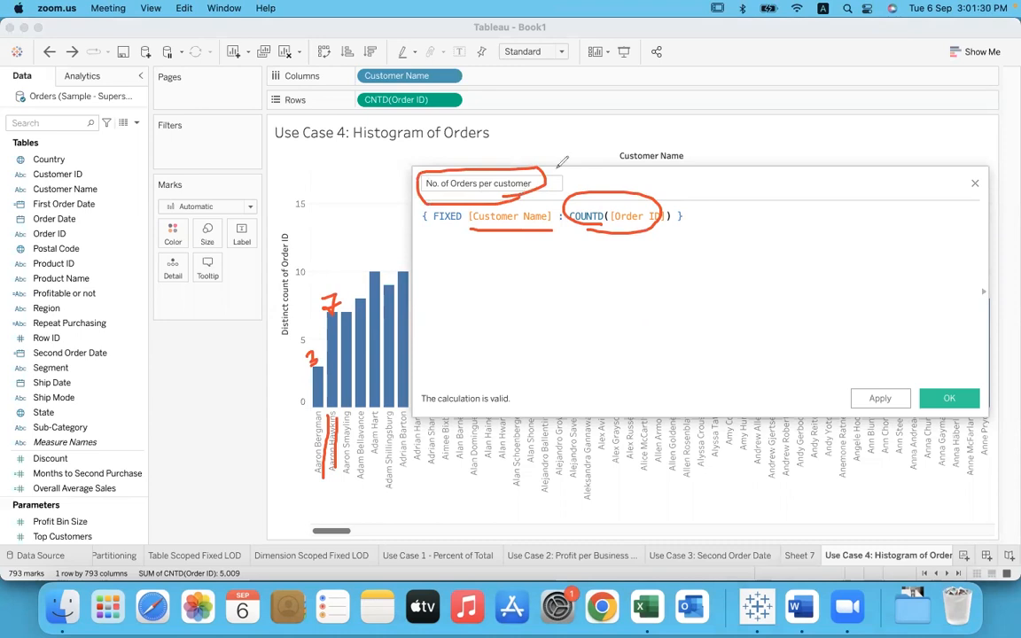
Step: Save the No. of Orders per customer calculated field
left_click(708, 104)
left_click(722, 129)
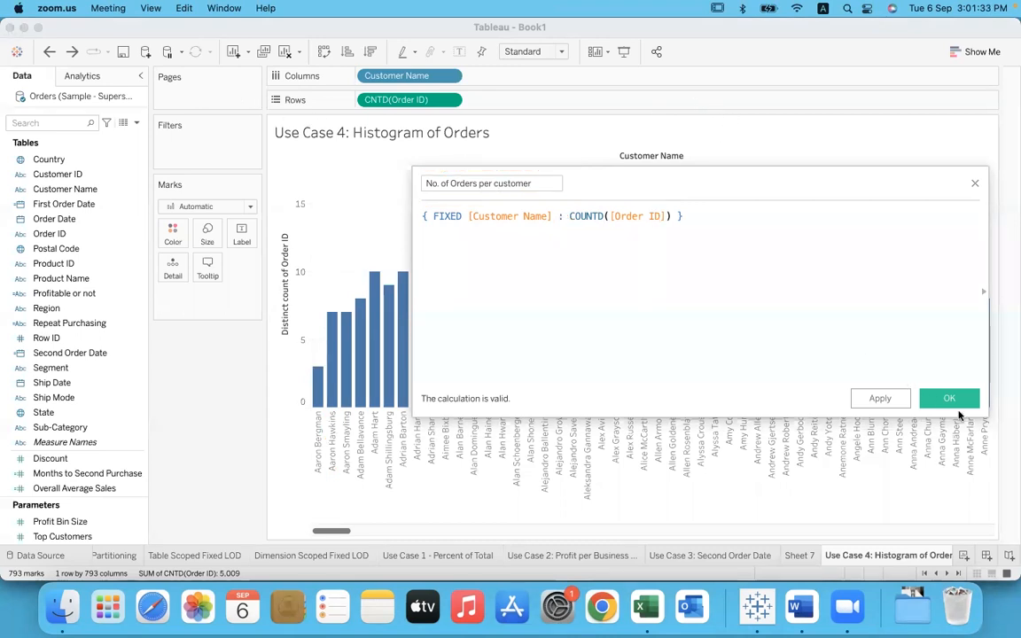
left_click(948, 398)
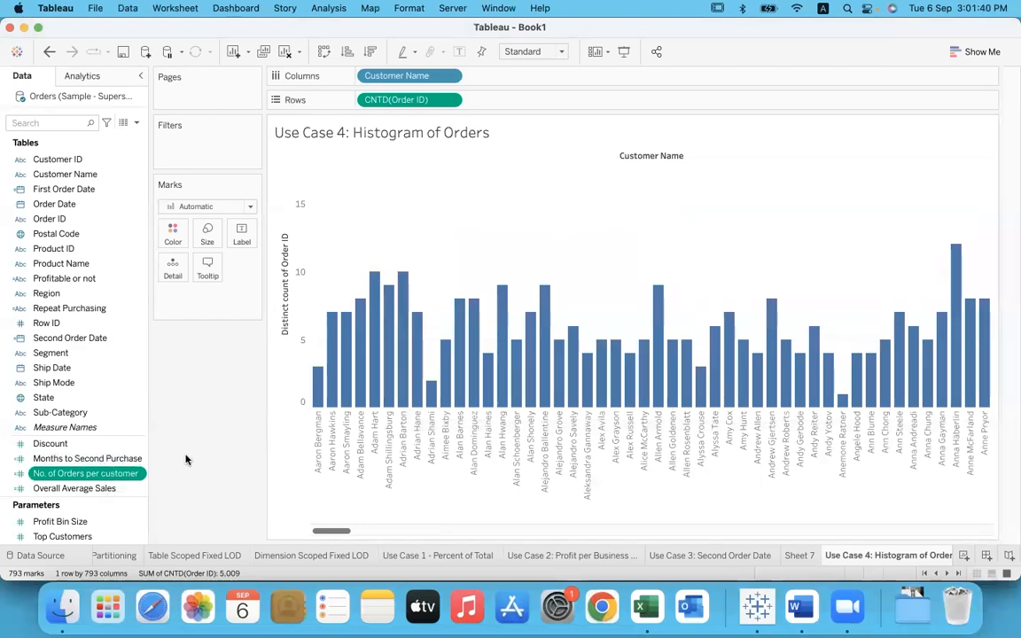
Step: View the default aggregation options of the No. of Orders per customer measure without changing them
right_click(139, 474)
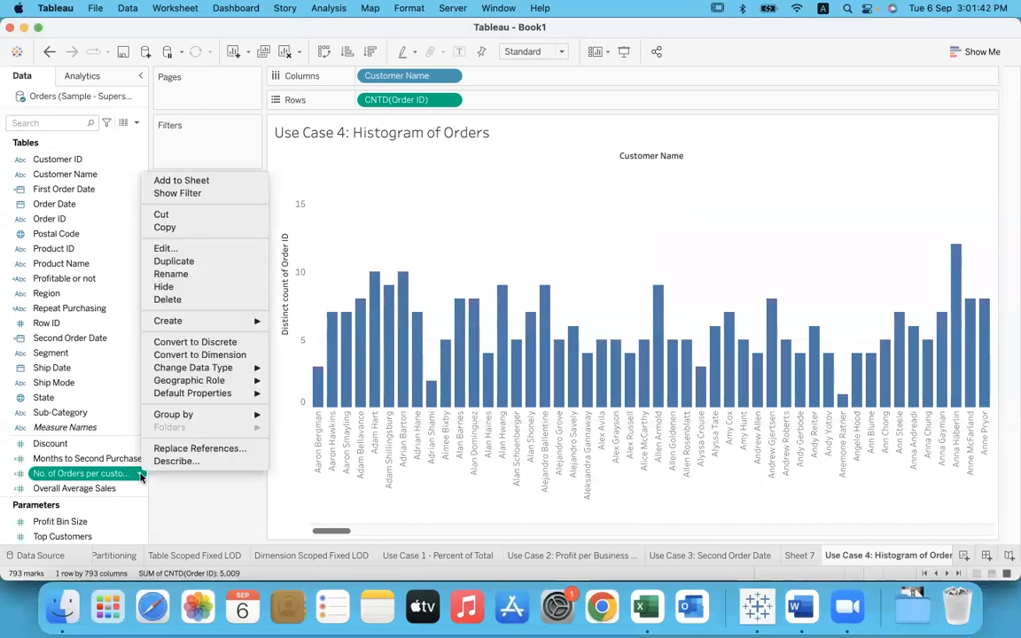
mouse_move(206, 393)
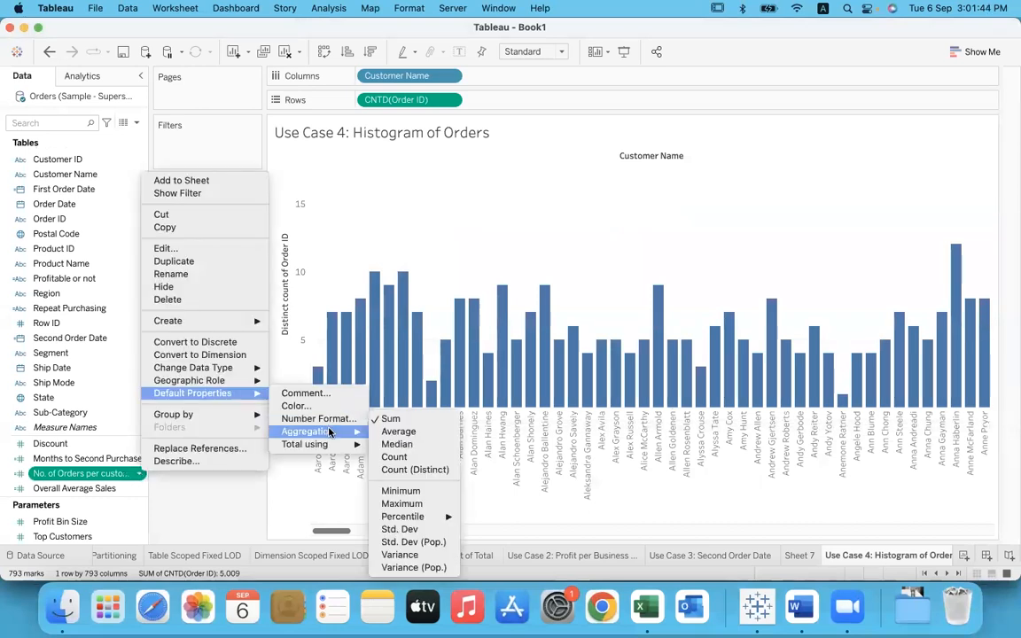
left_click(222, 501)
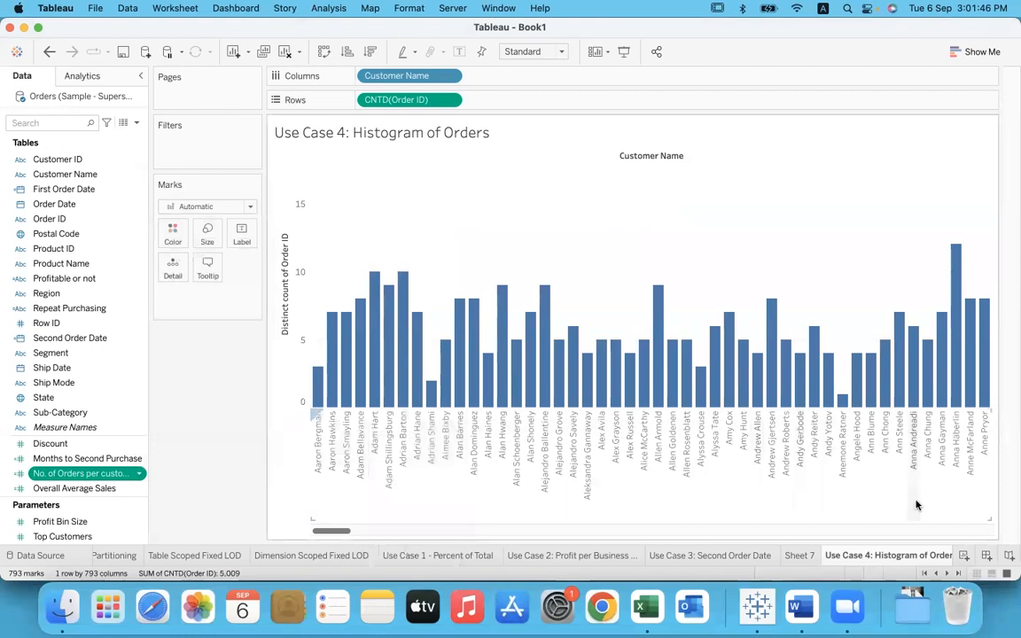
Step: Add a new worksheet, try No. of Orders per customer as a text mark, and remove it
left_click(963, 555)
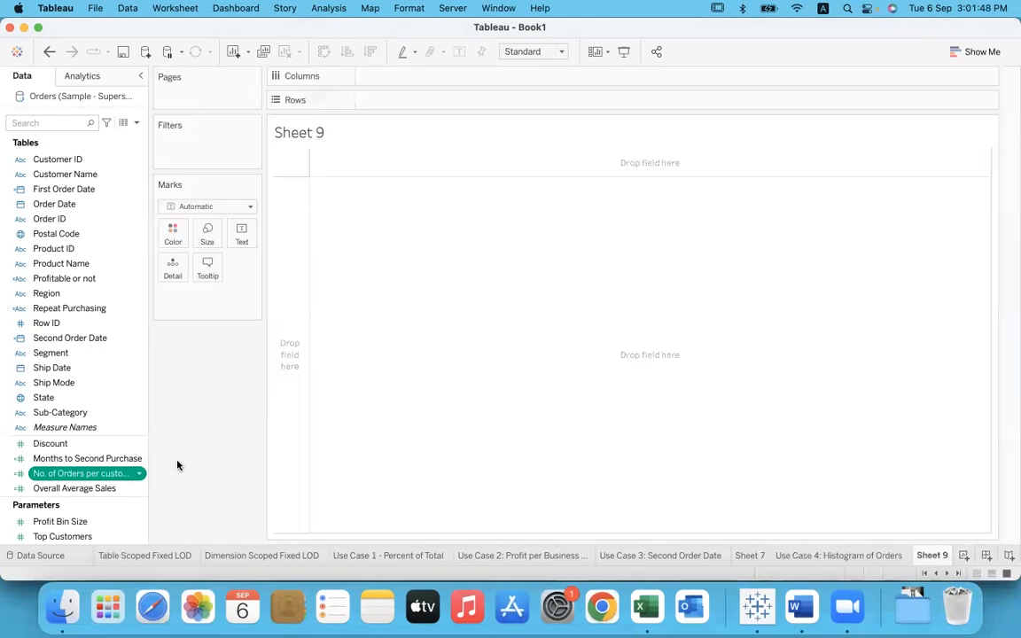
left_click_drag(124, 473, 241, 232)
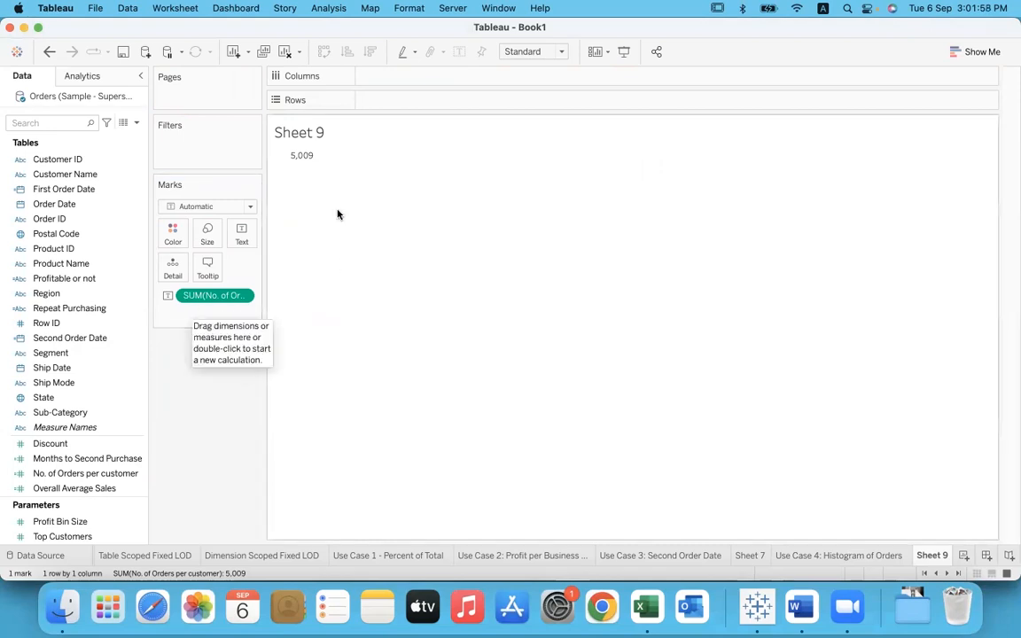
mouse_move(304, 161)
left_click_drag(210, 295, 213, 402)
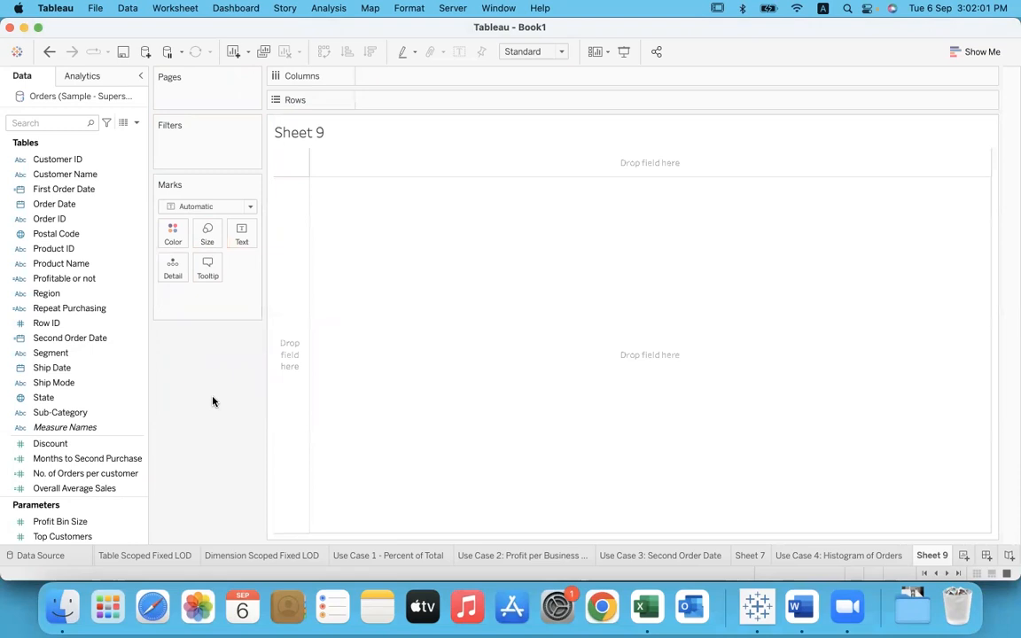
Step: Convert No. of Orders per customer to a dimension, check its default properties, and place it on Columns
left_click(91, 474)
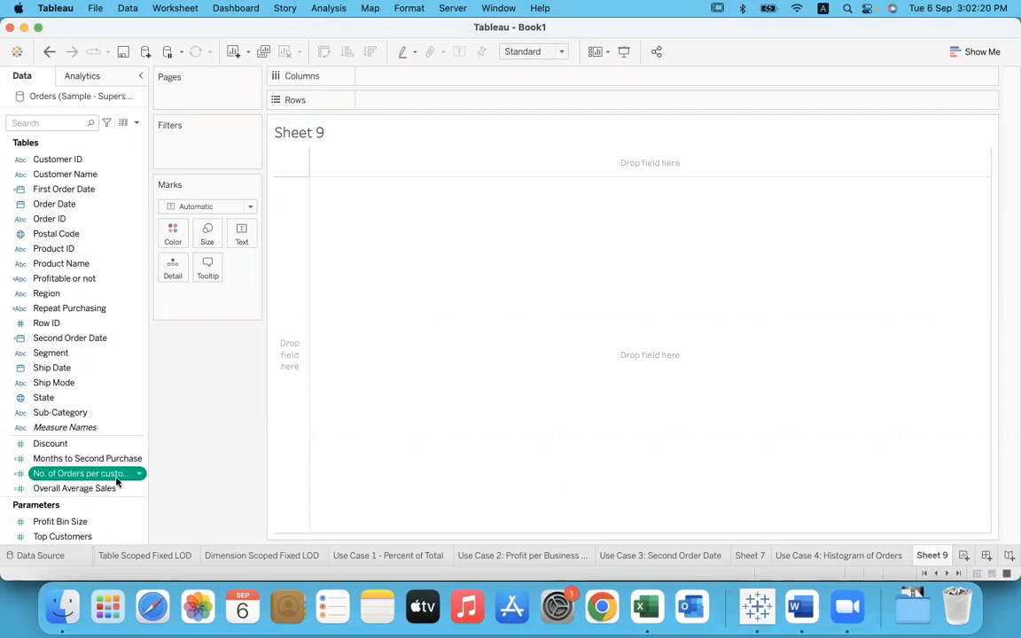
left_click_drag(107, 474, 98, 383)
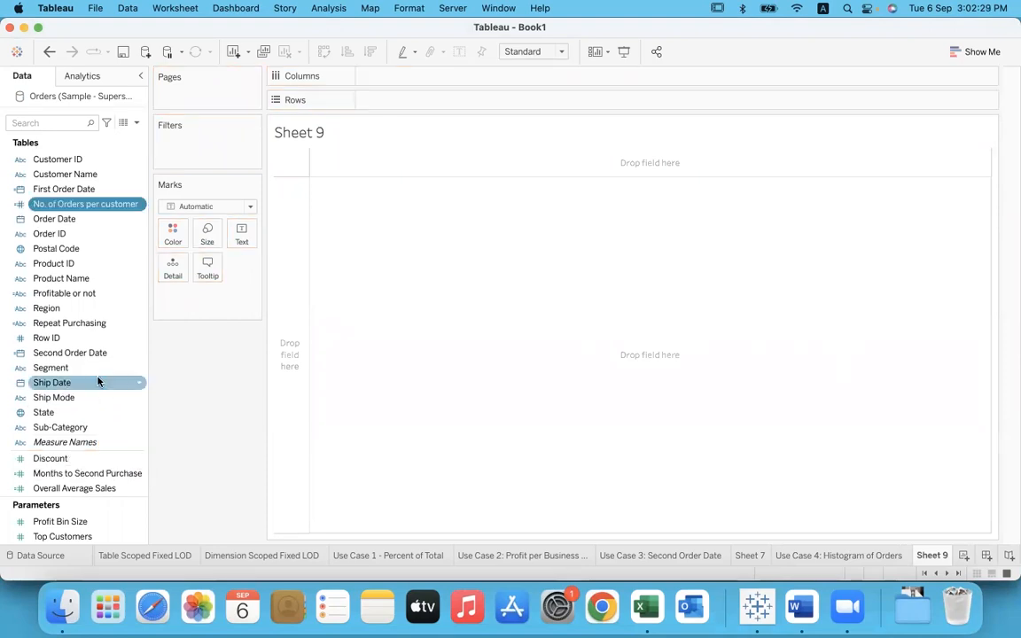
right_click(139, 208)
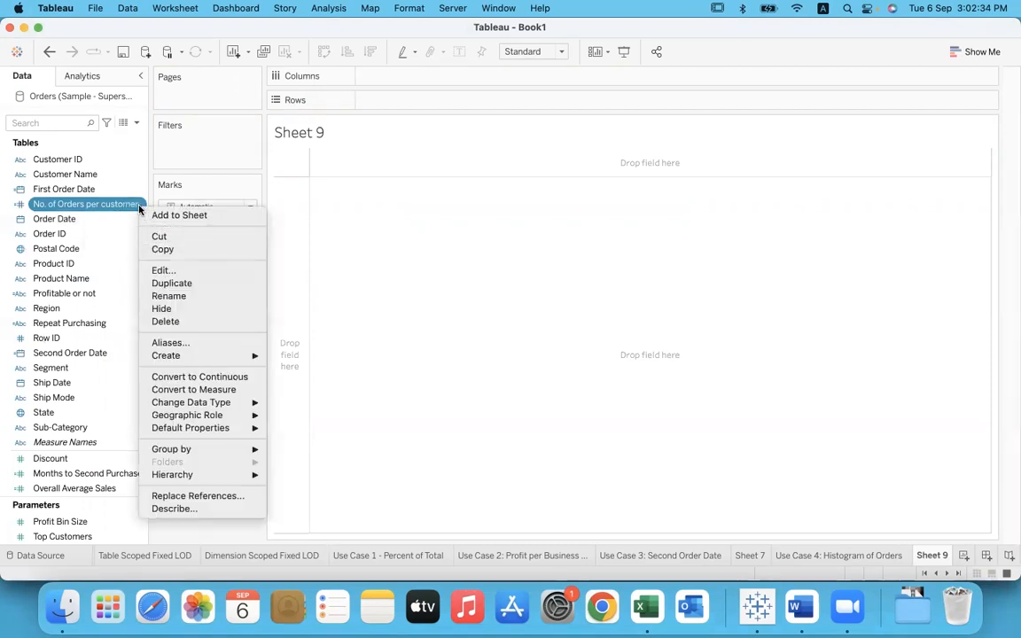
mouse_move(222, 429)
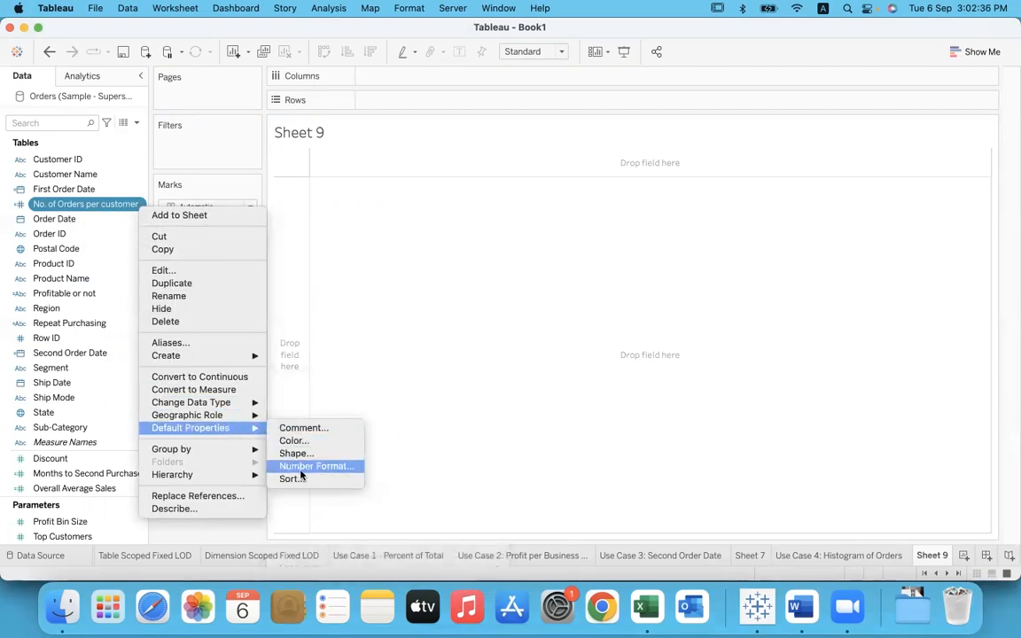
left_click(383, 281)
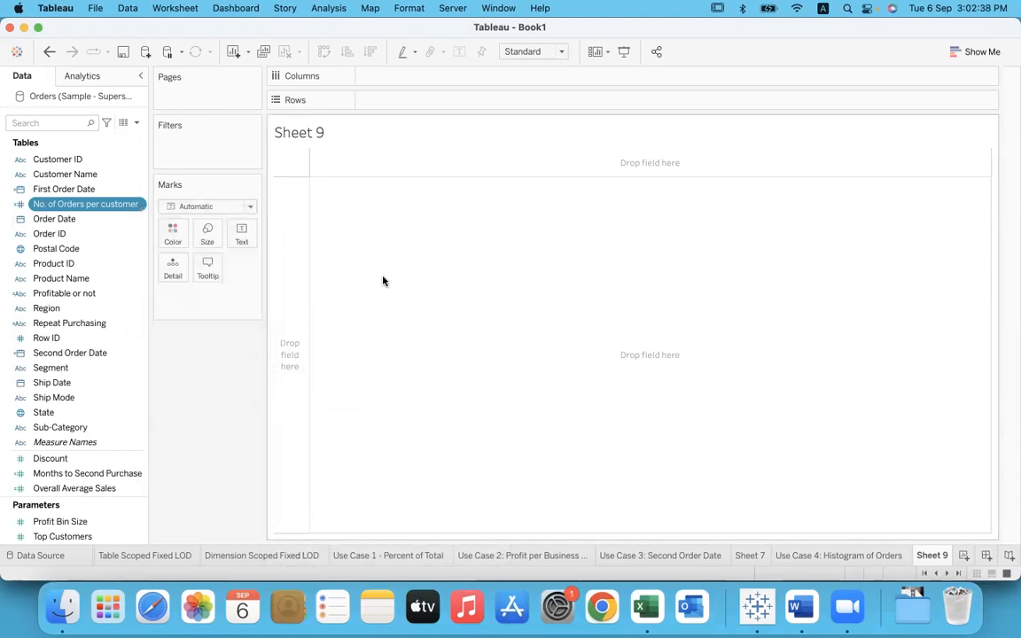
left_click_drag(75, 207, 367, 71)
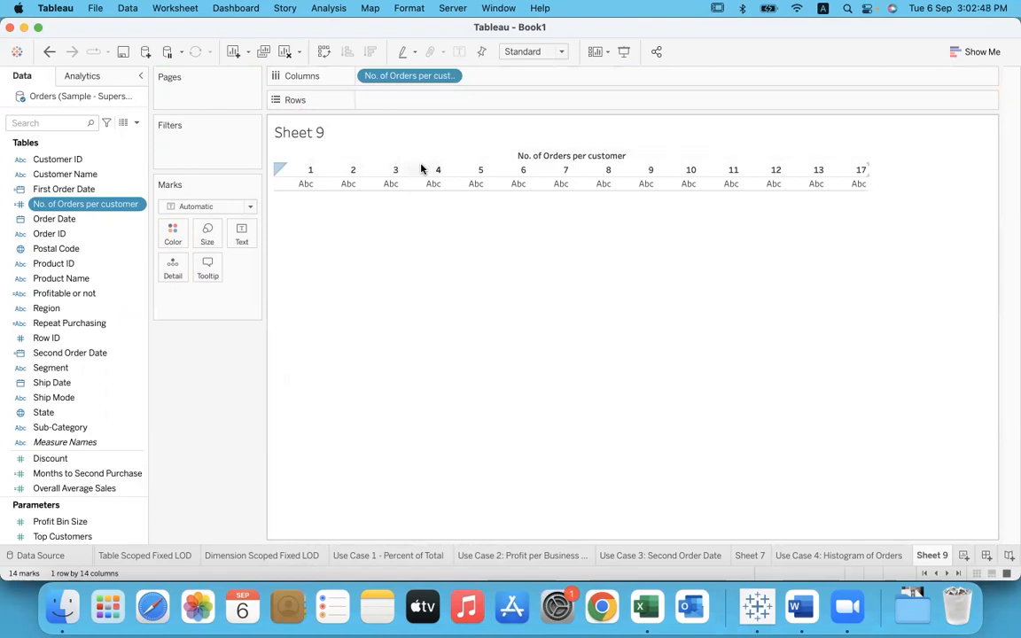
Step: Examine the order-count headers 1, 2, 3, 13 and 17 as groups of customers, and clear the selection
left_click(299, 177)
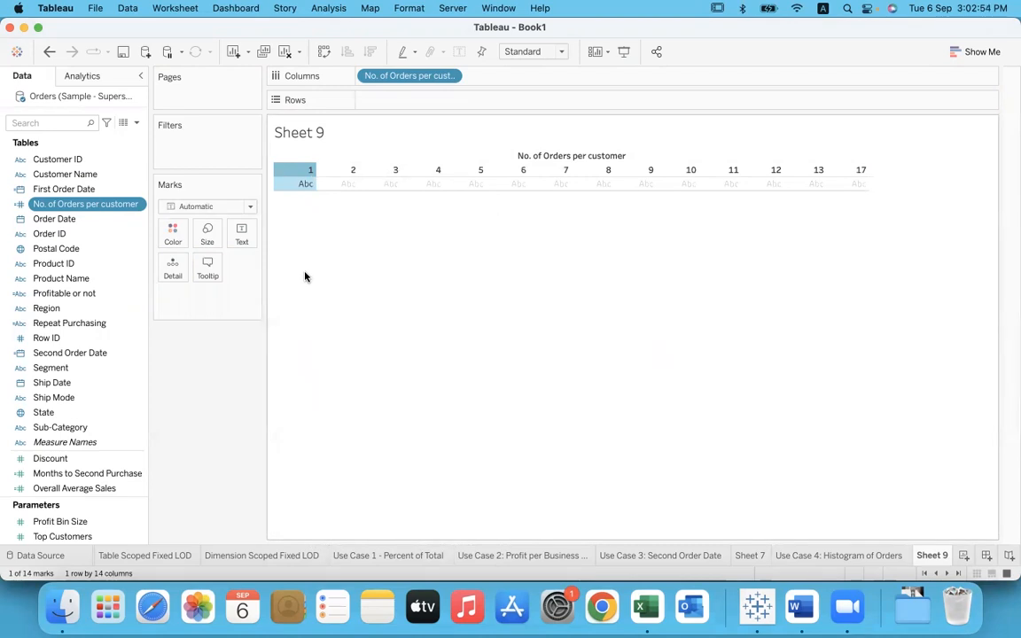
left_click(344, 180)
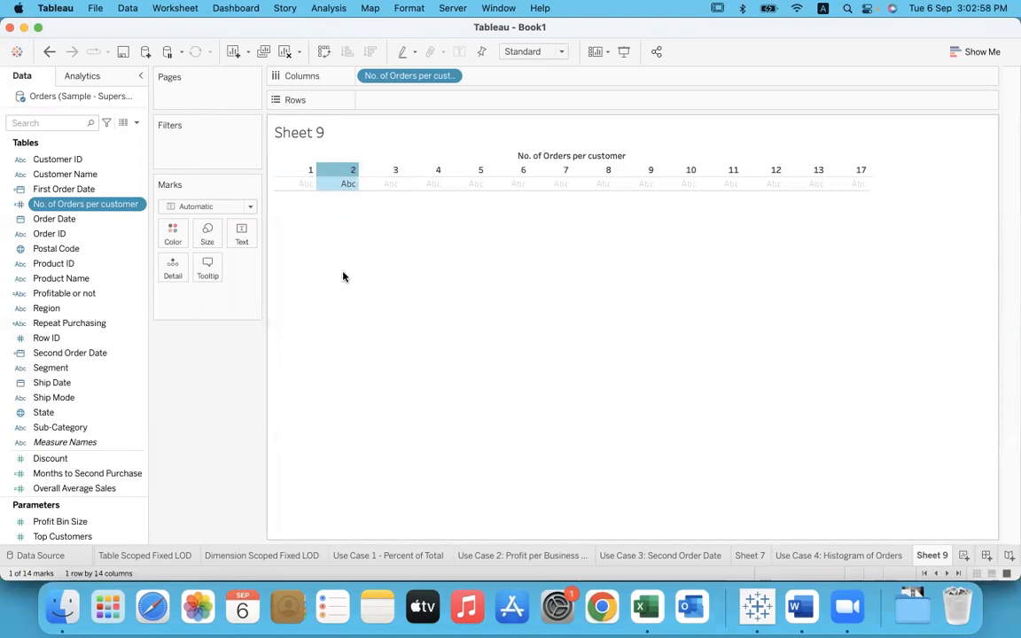
left_click(388, 176)
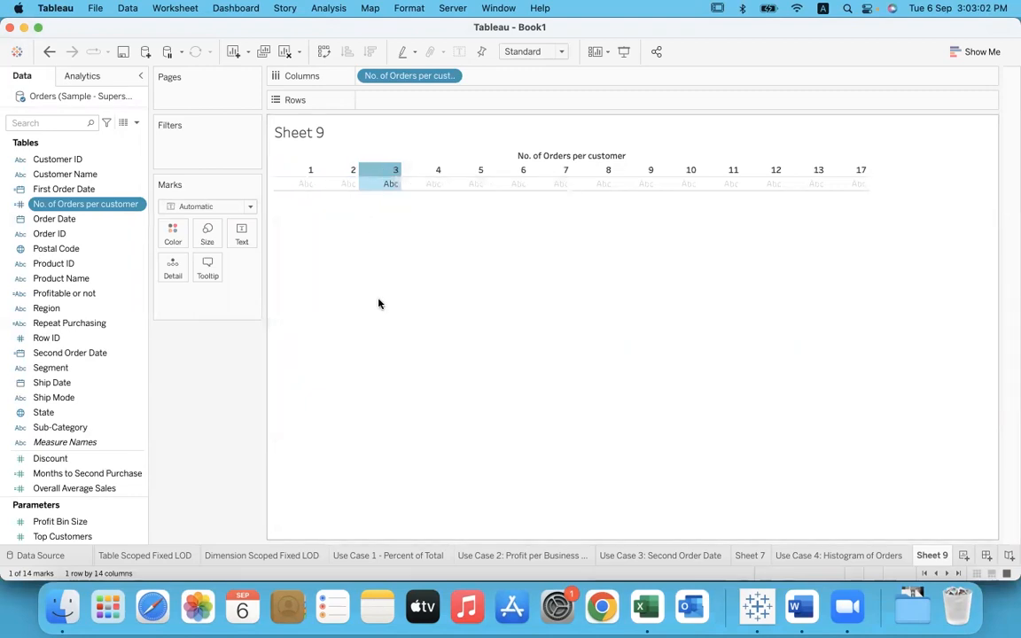
left_click(820, 175)
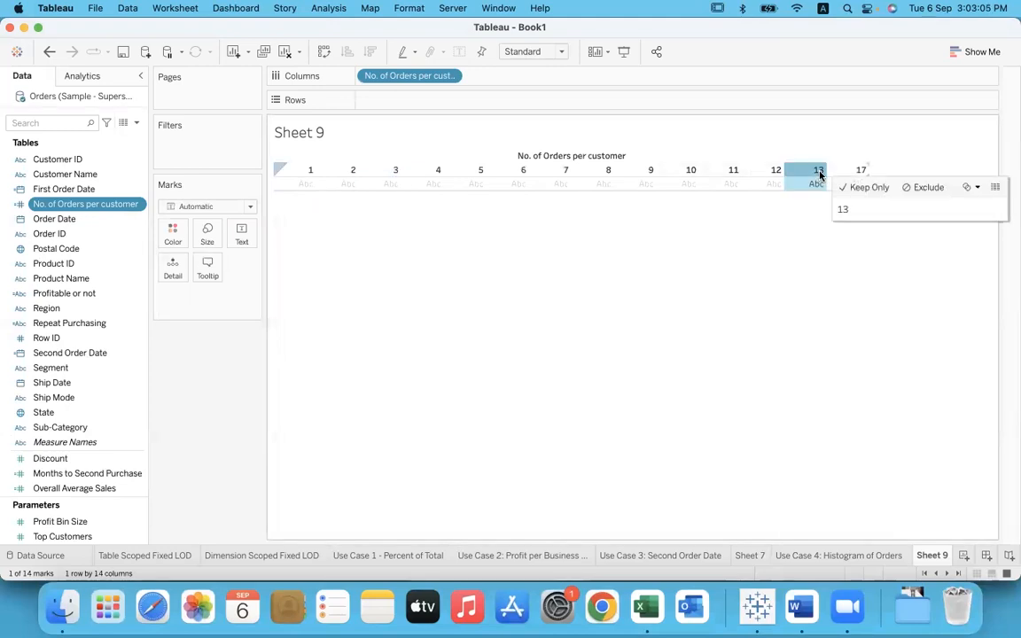
left_click(809, 272)
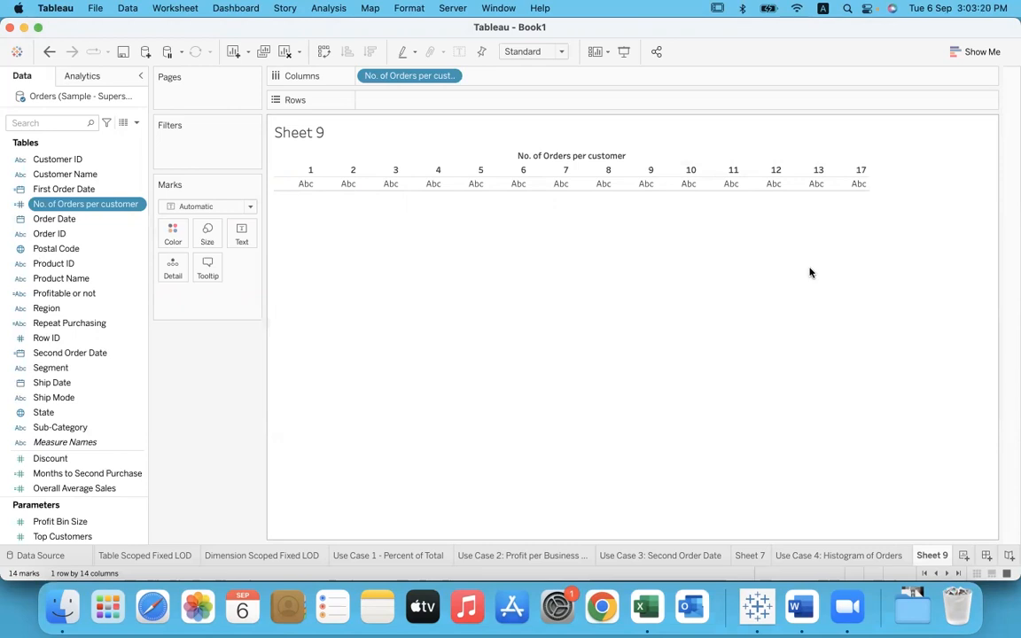
left_click(860, 170)
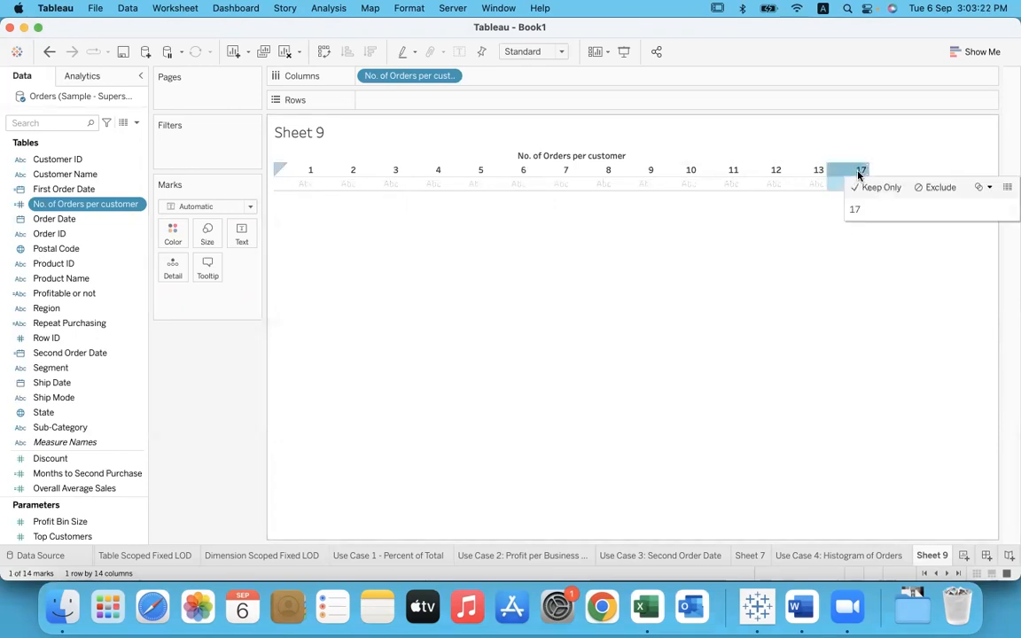
left_click(824, 307)
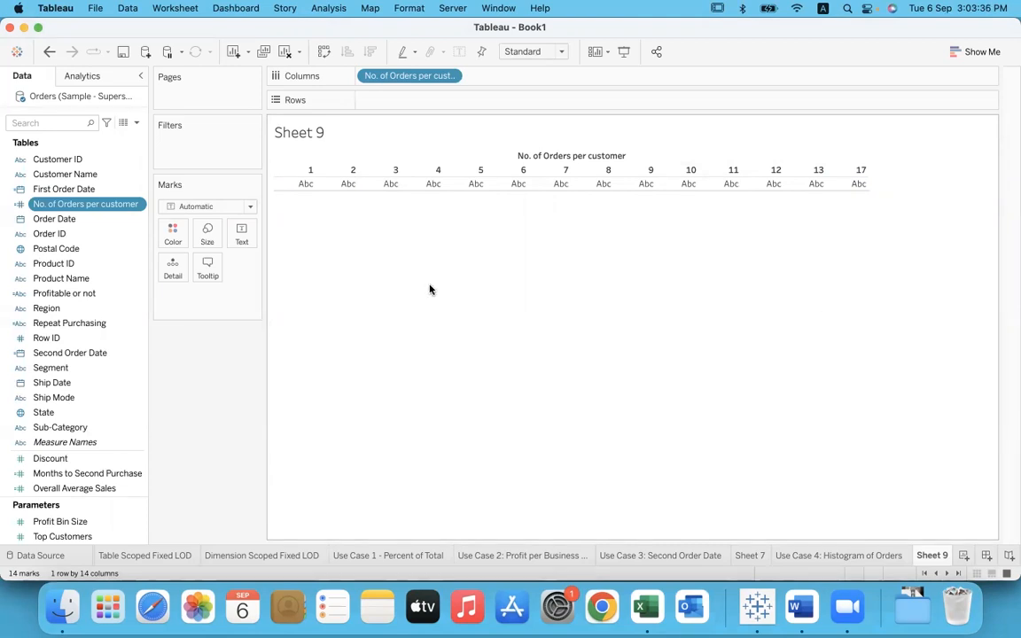
left_click(294, 177)
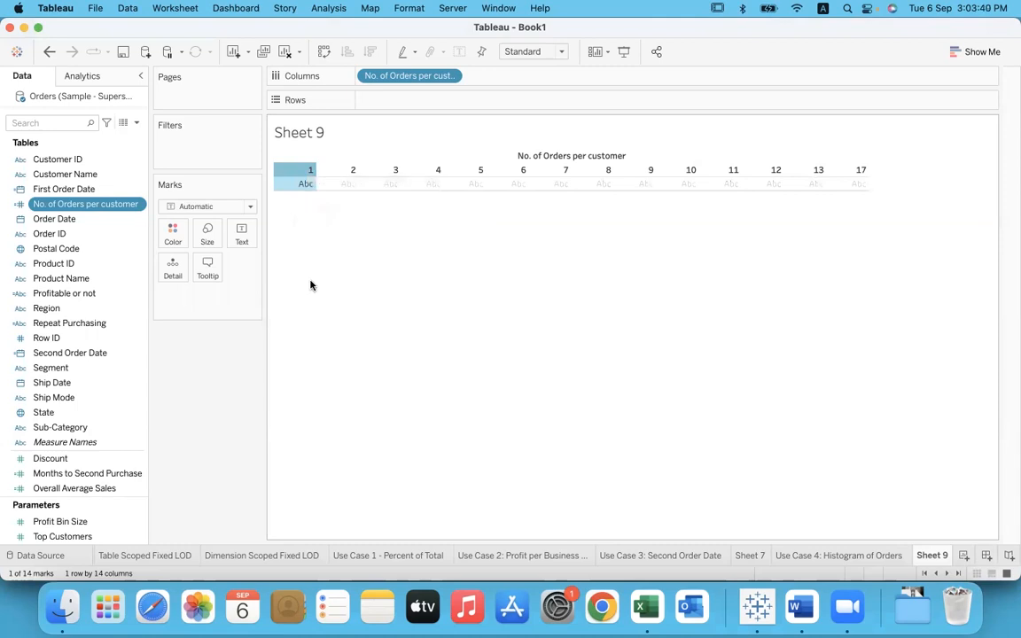
left_click(344, 171)
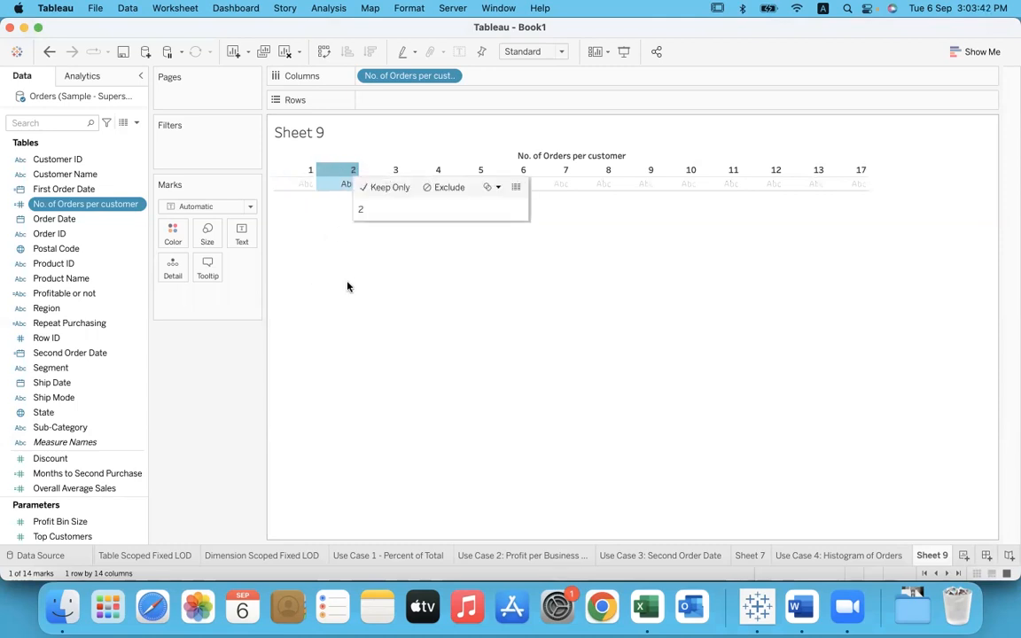
left_click(383, 171)
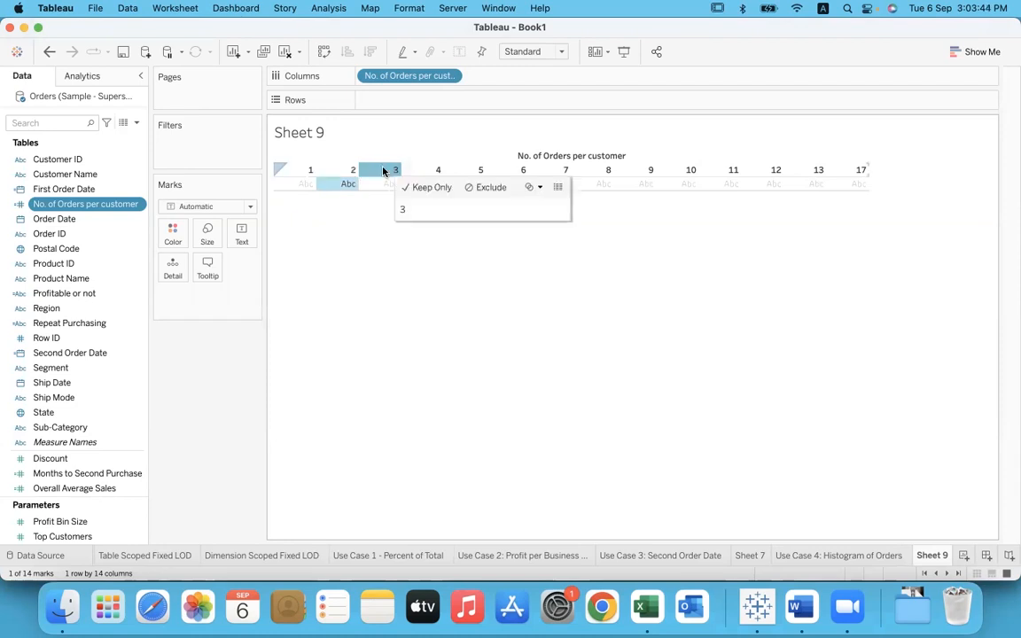
left_click(381, 298)
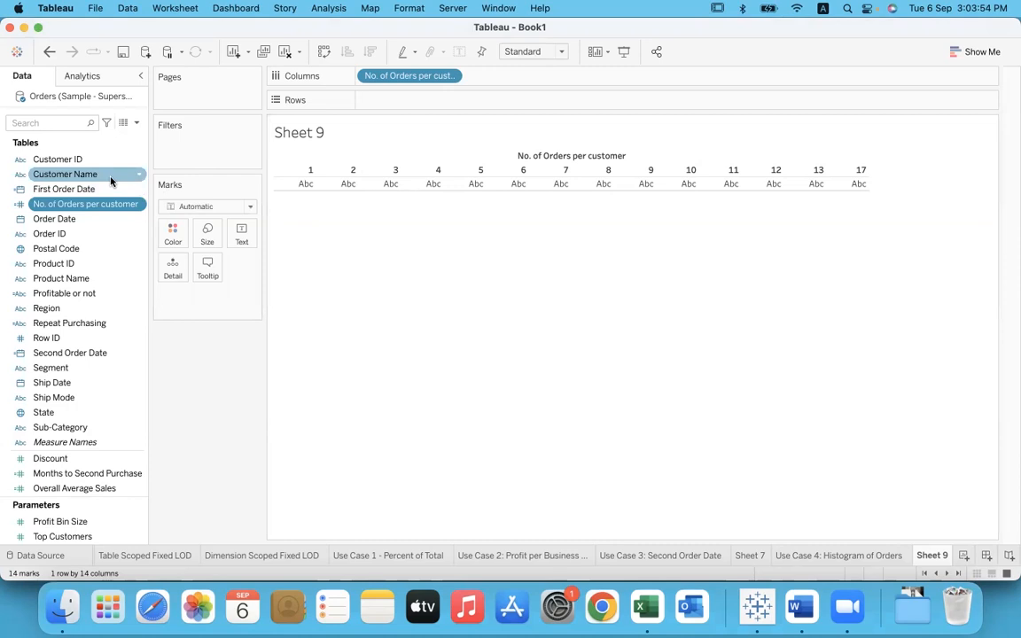
Step: Try placing Customer Name on Rows directly as CNTD(Customer Name), and remove it from the shelf
left_click_drag(111, 180, 445, 108)
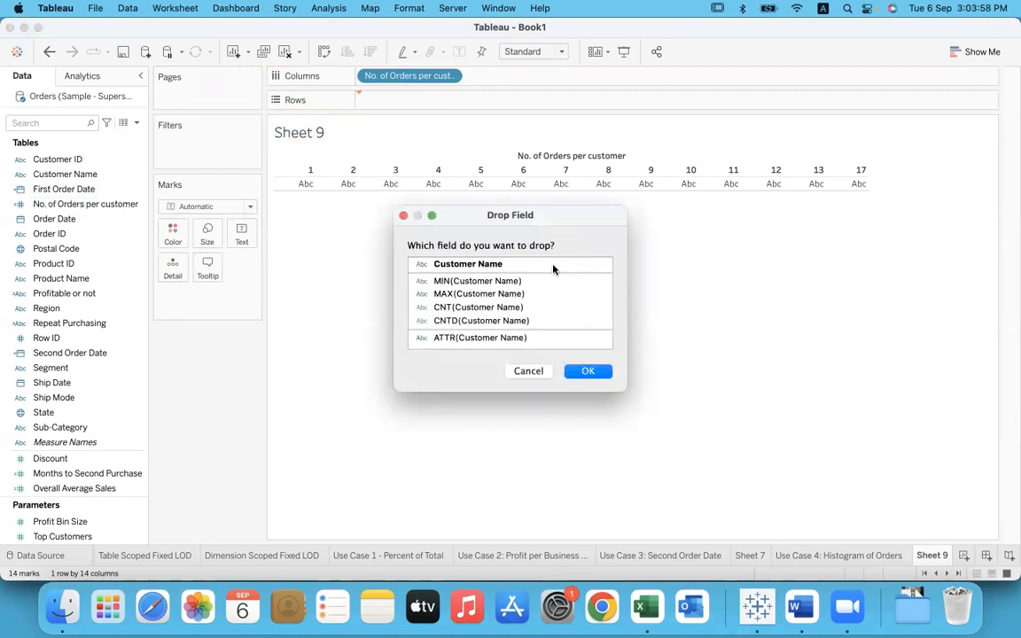
left_click(522, 320)
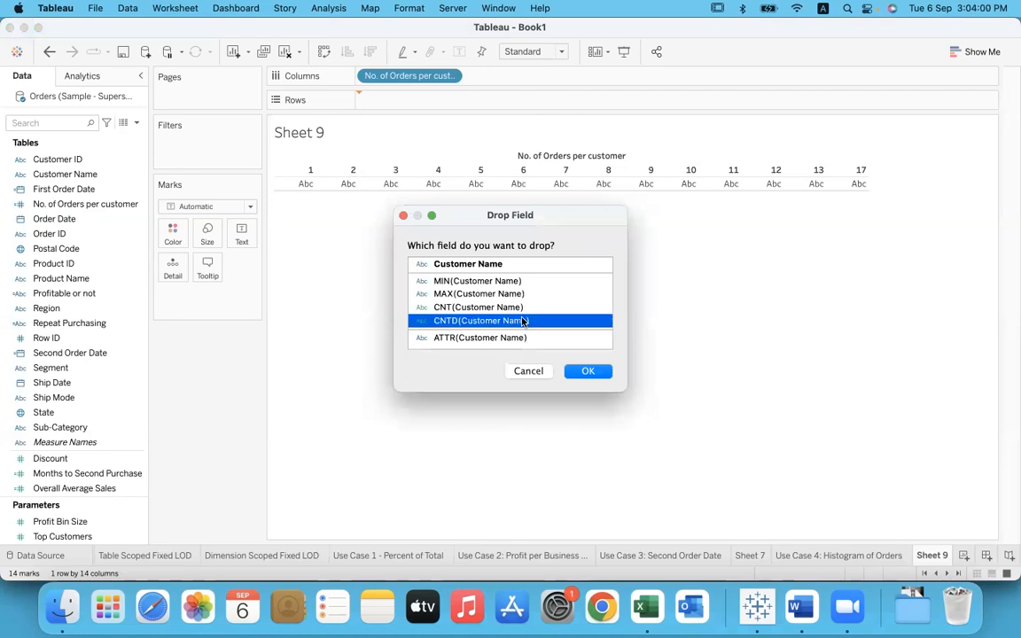
left_click(588, 371)
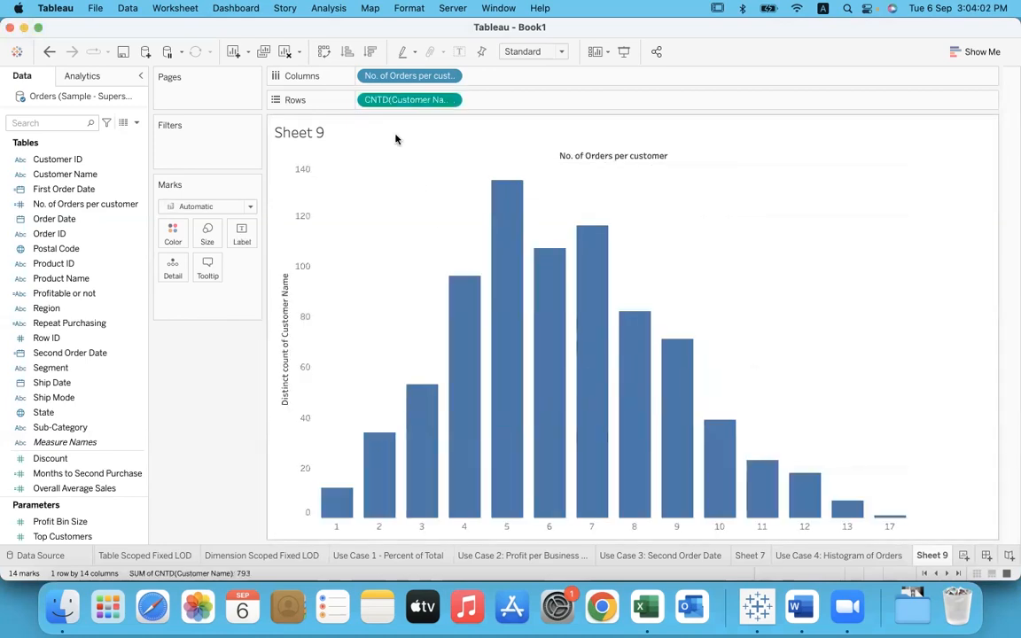
left_click_drag(398, 105, 212, 364)
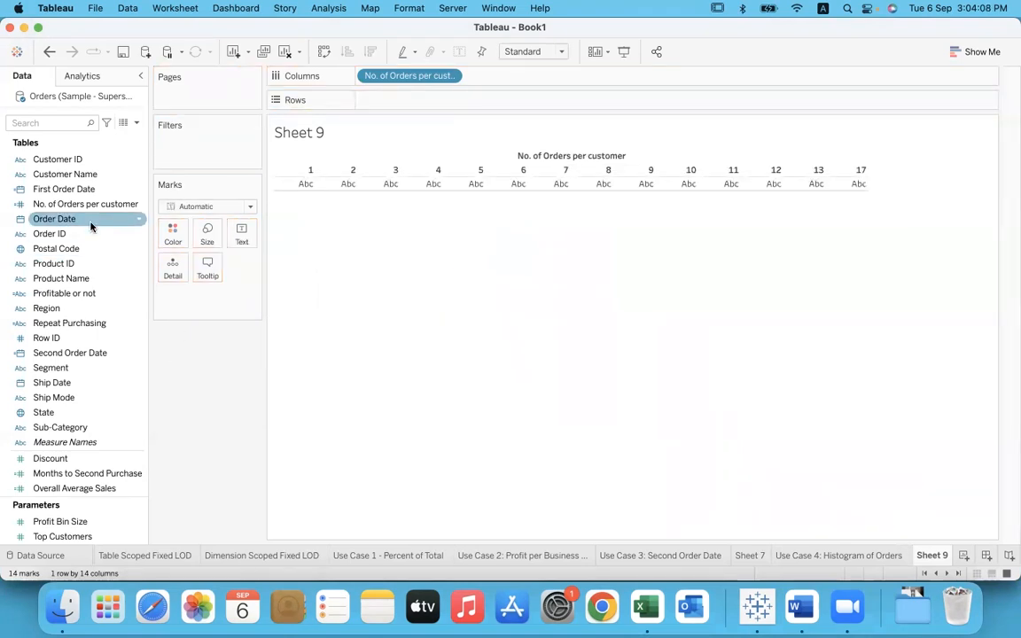
Step: Add Customer Name to Rows and convert it to a Count (Distinct) measure
left_click_drag(62, 173, 392, 103)
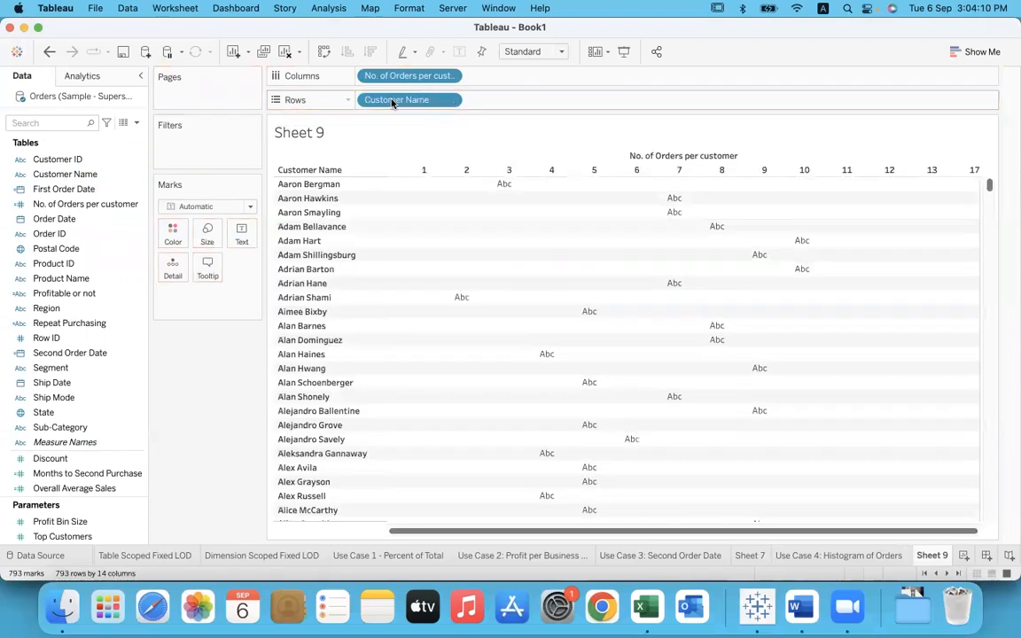
left_click(449, 102)
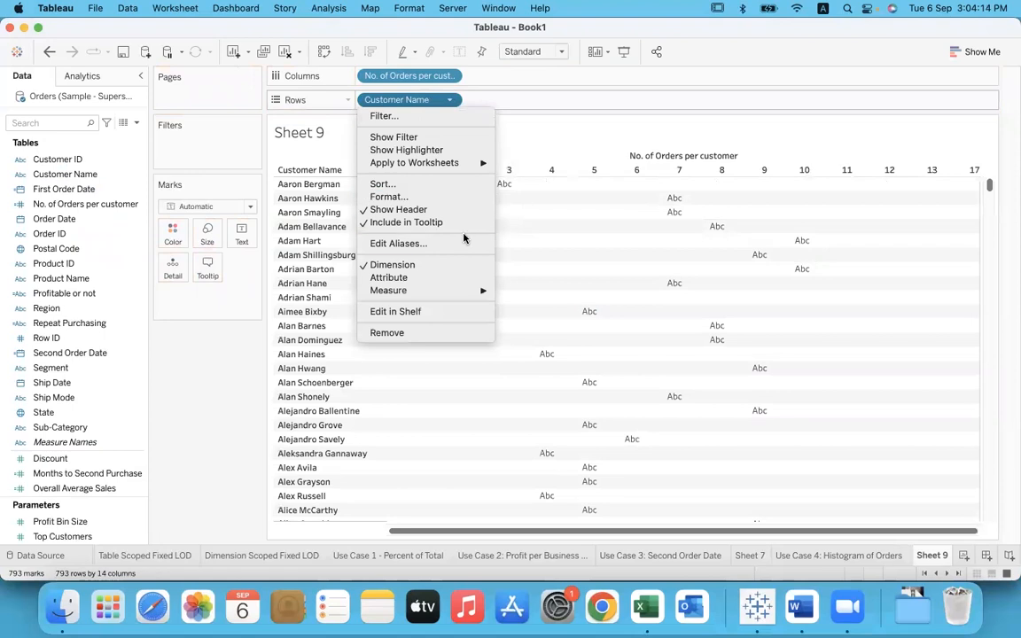
mouse_move(452, 291)
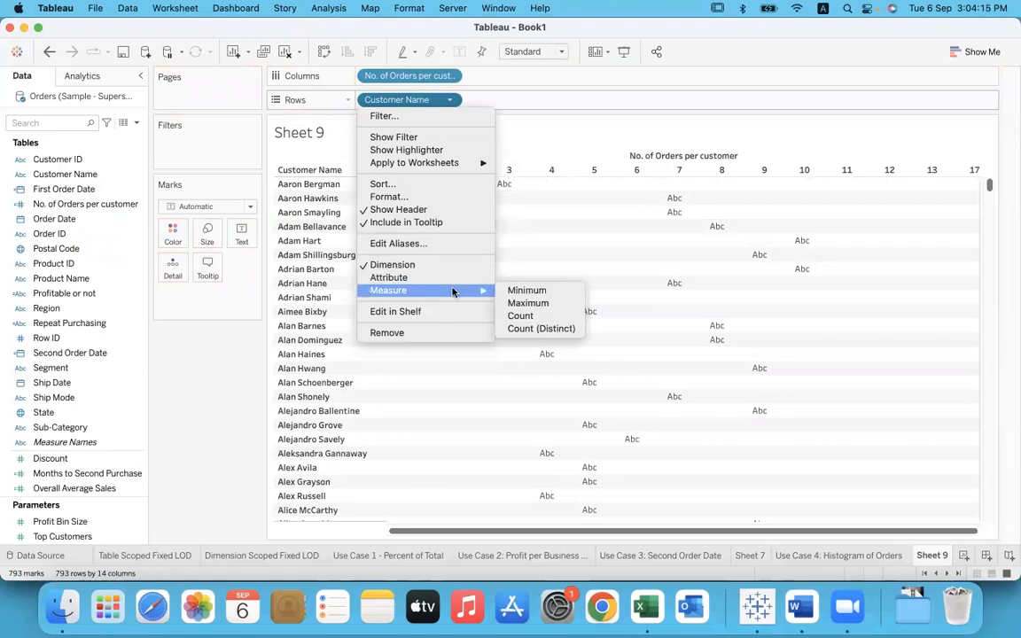
left_click(575, 329)
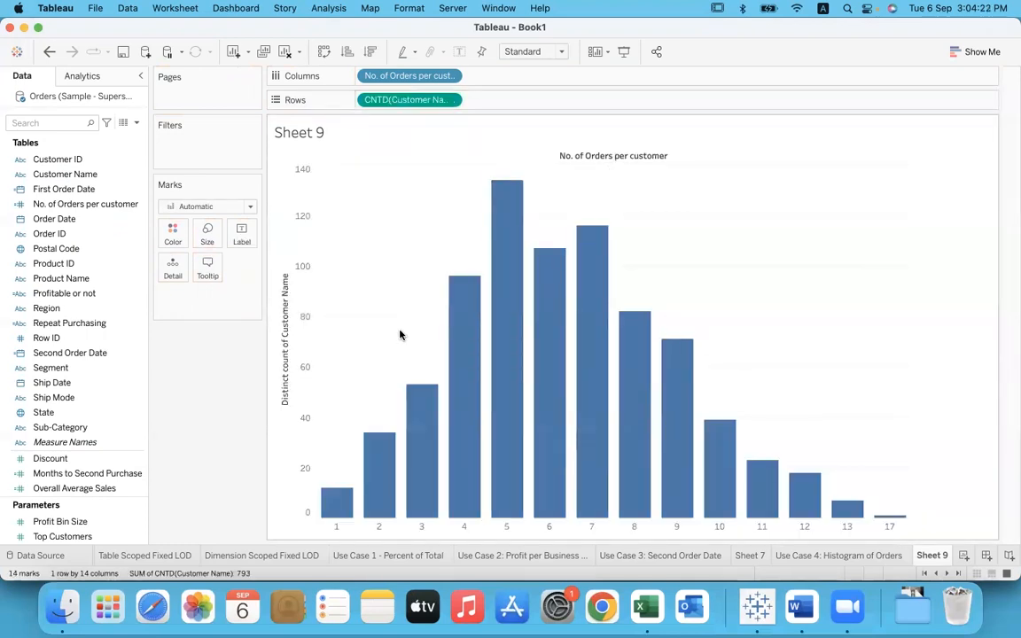
Step: Inspect the bar for customers with one order, and return to the Use Case 4: Histogram of Orders sheet
mouse_move(338, 516)
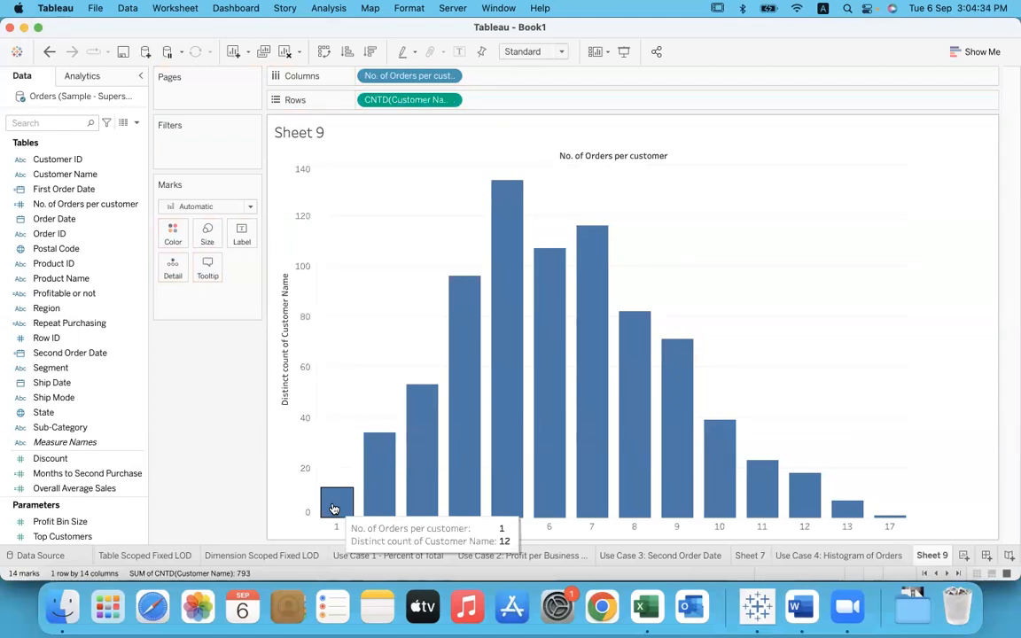
left_click(824, 557)
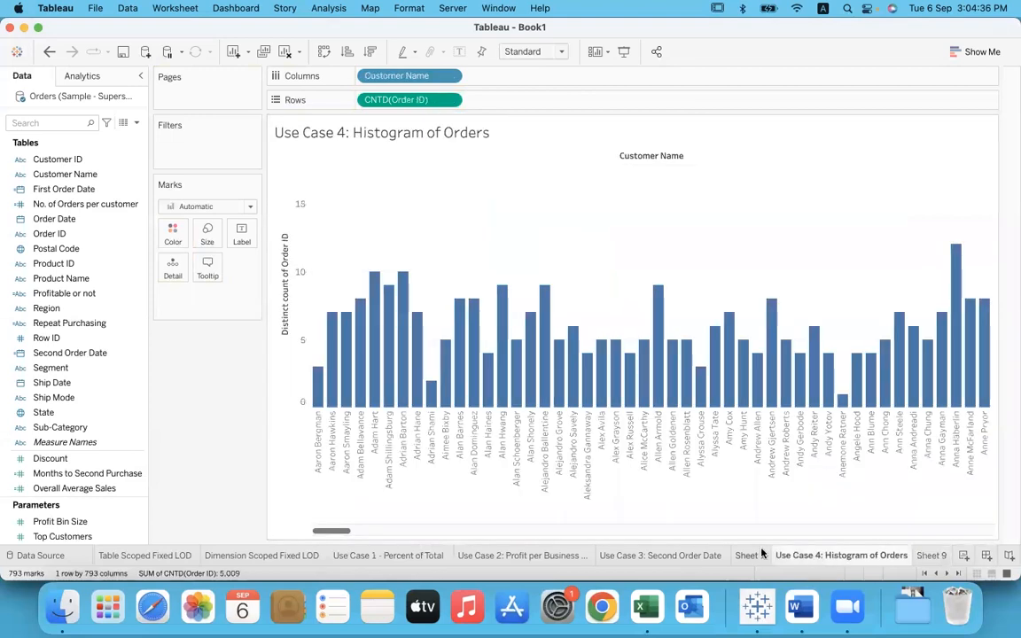
Step: On Sheet 7, clear the table calculation from CNTD(Customer Name) and inspect the No Second Purchase bar
left_click(750, 556)
mouse_move(366, 202)
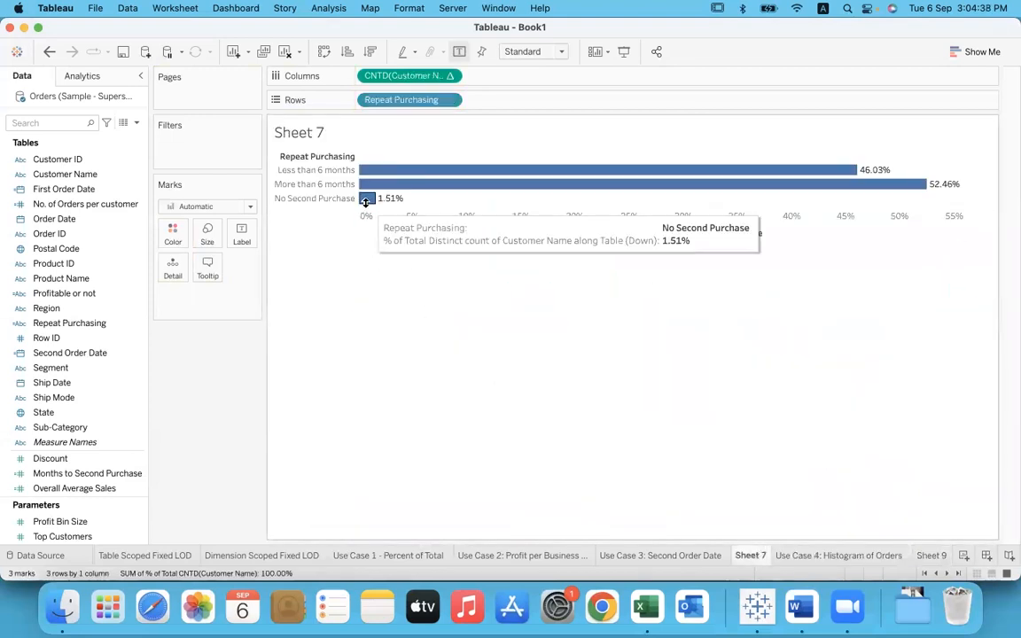
left_click(449, 75)
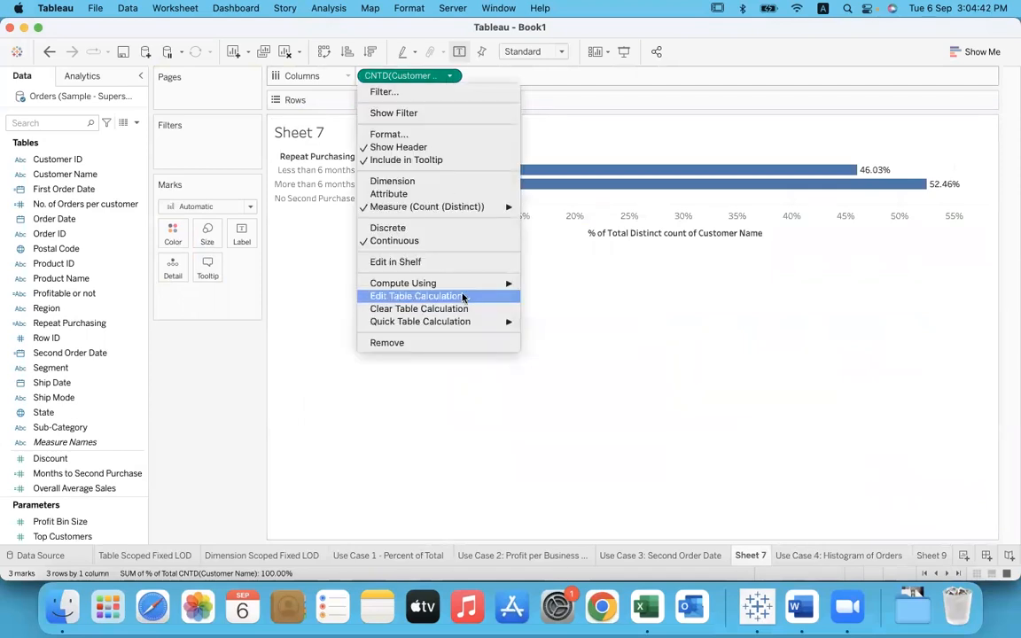
left_click(443, 309)
mouse_move(368, 203)
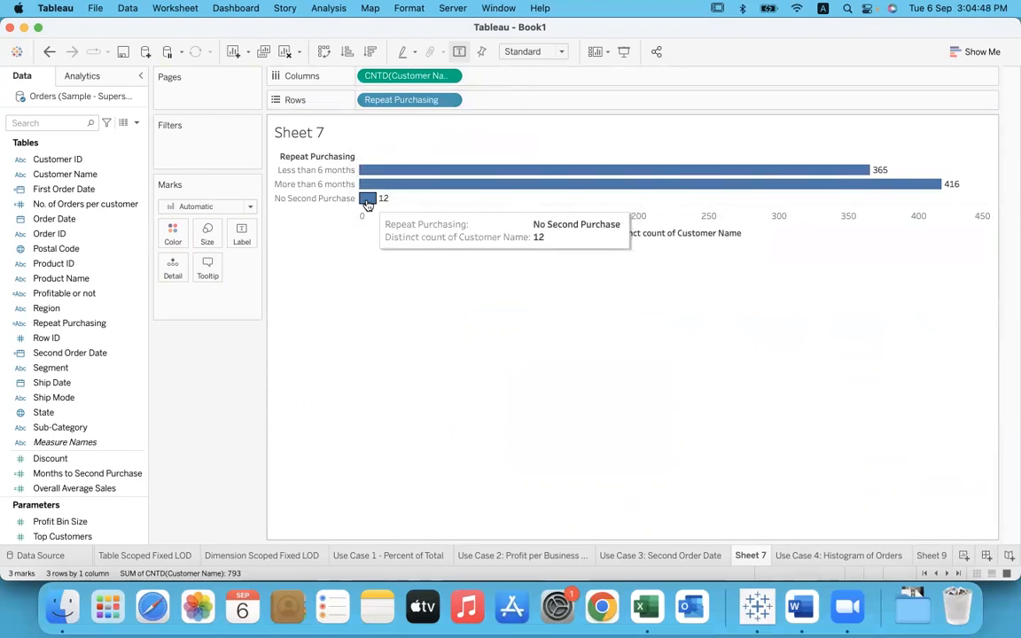
Step: On Sheet 9, examine the customer counts for the 1, 2, 3 and 17 order bars
left_click(923, 555)
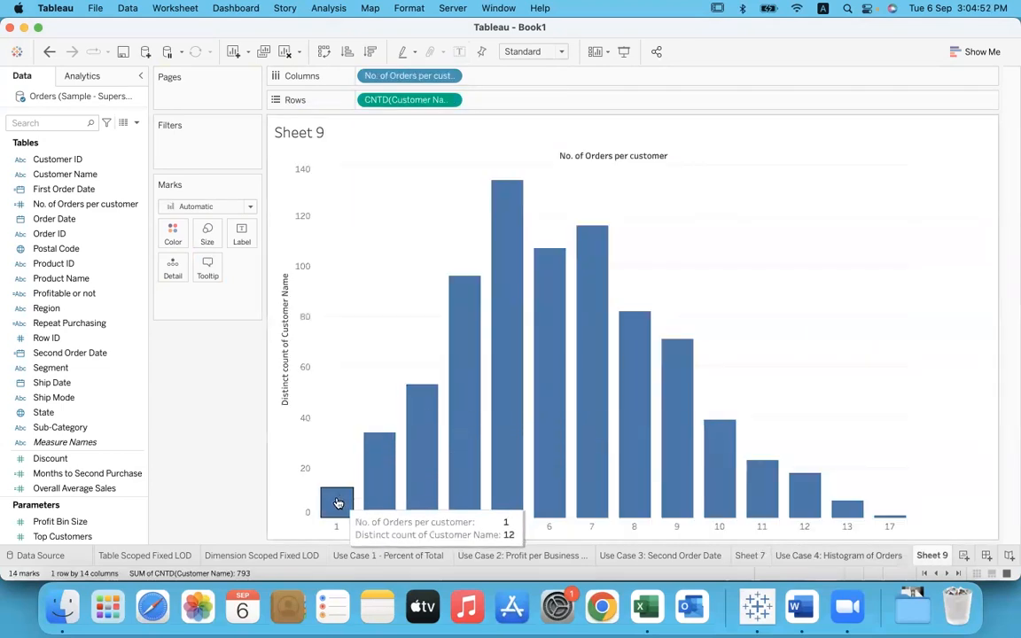
mouse_move(372, 453)
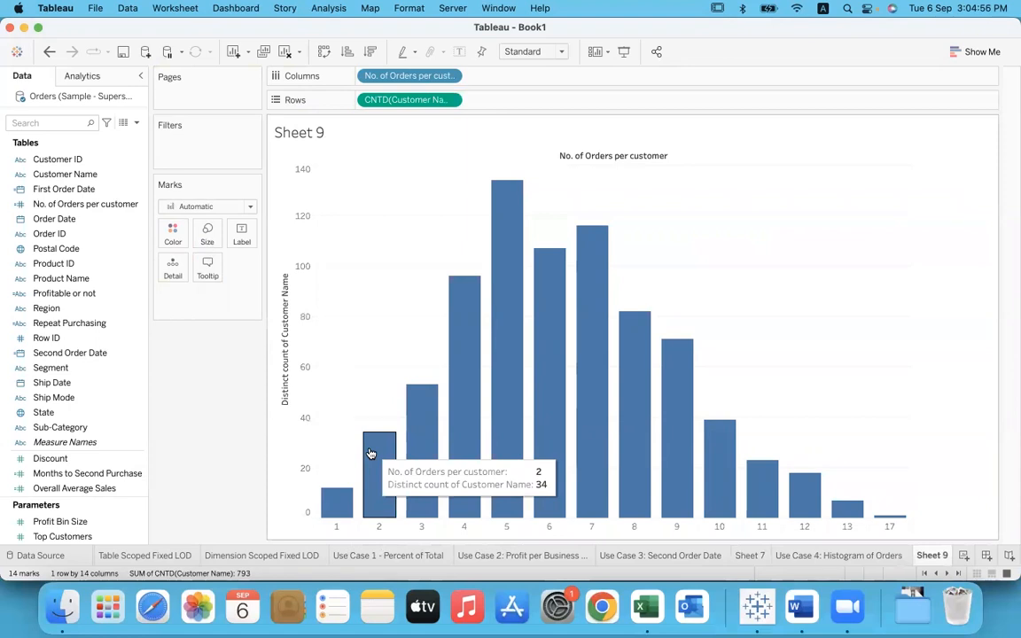
mouse_move(413, 395)
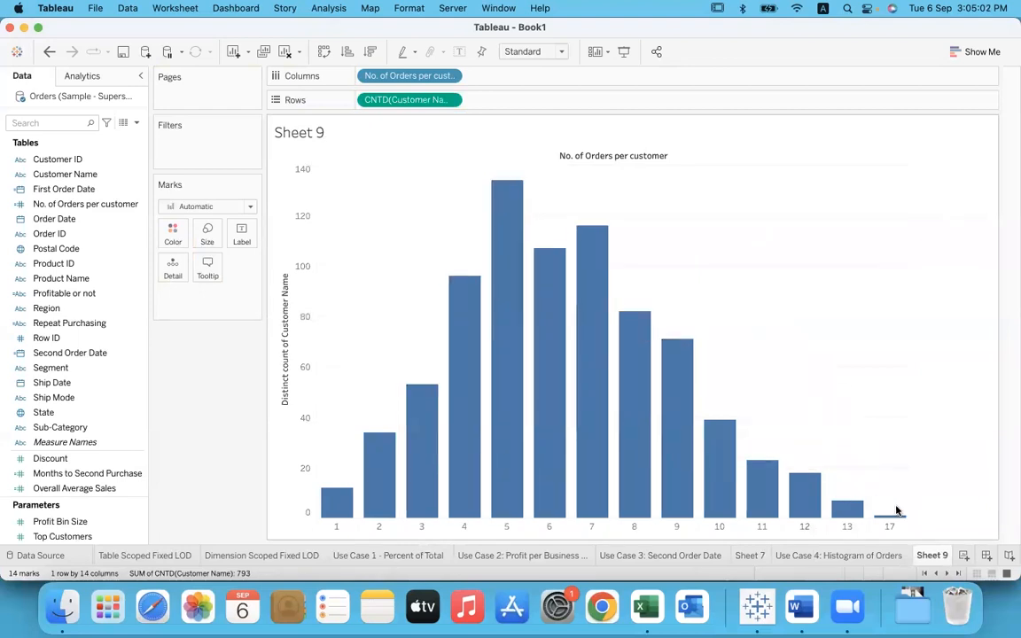
mouse_move(902, 517)
Step: Copy the title "Use Case 5: Cohort Analysis" from the Word document and use it to name a new Tableau worksheet
left_click(797, 608)
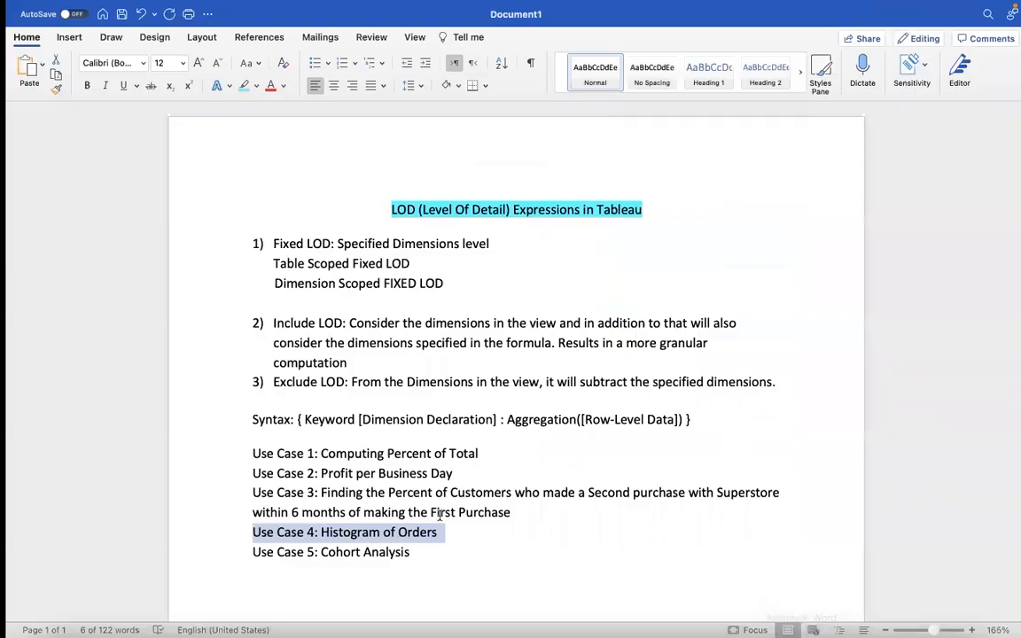
left_click_drag(405, 552, 260, 561)
key("super+c")
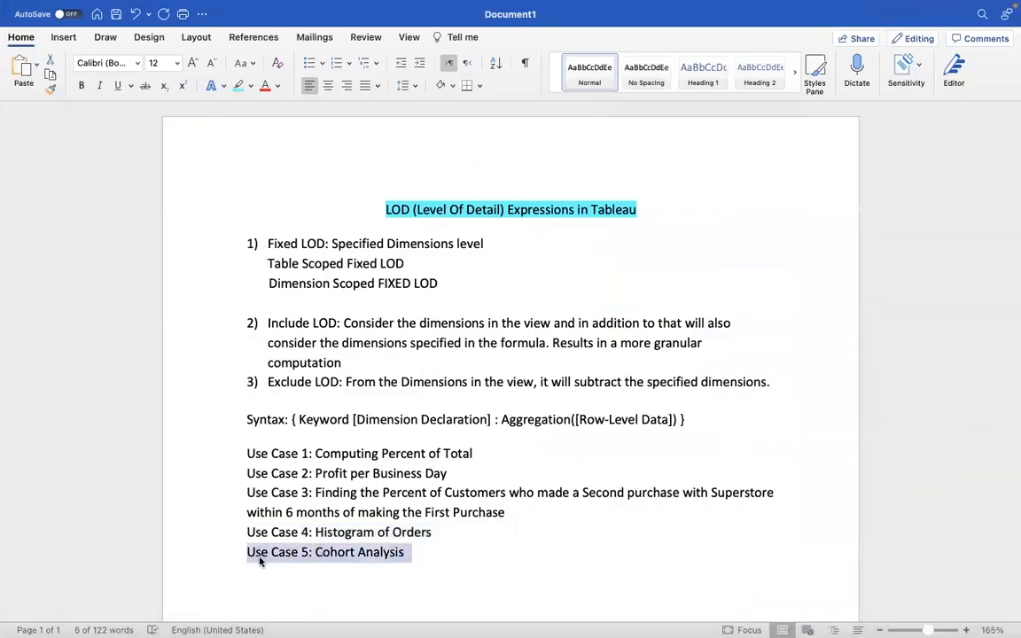
key("super+Tab")
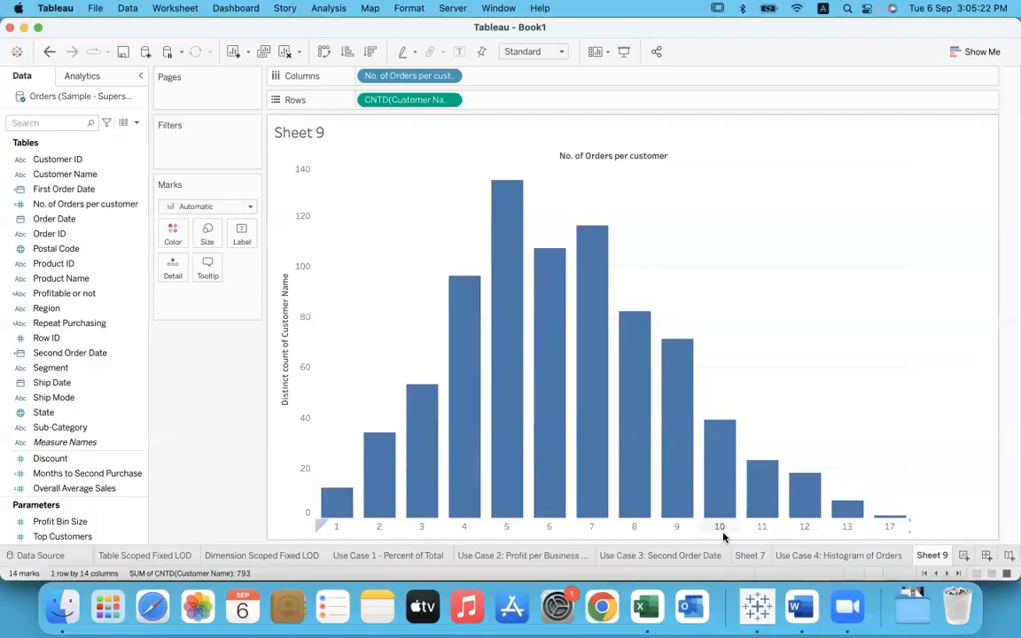
left_click(964, 556)
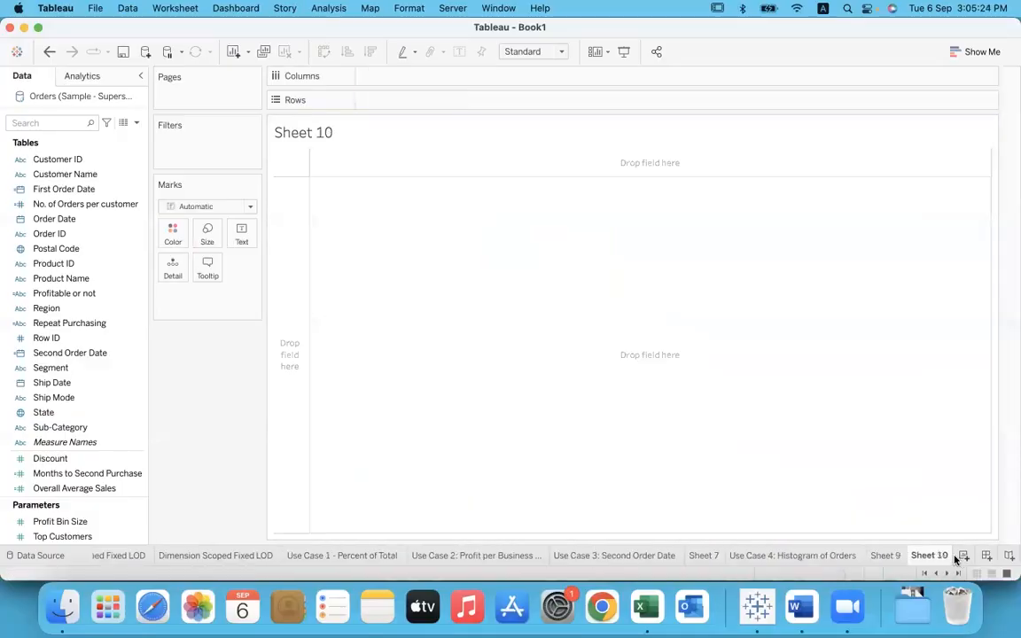
double_click(921, 556)
key("super+v")
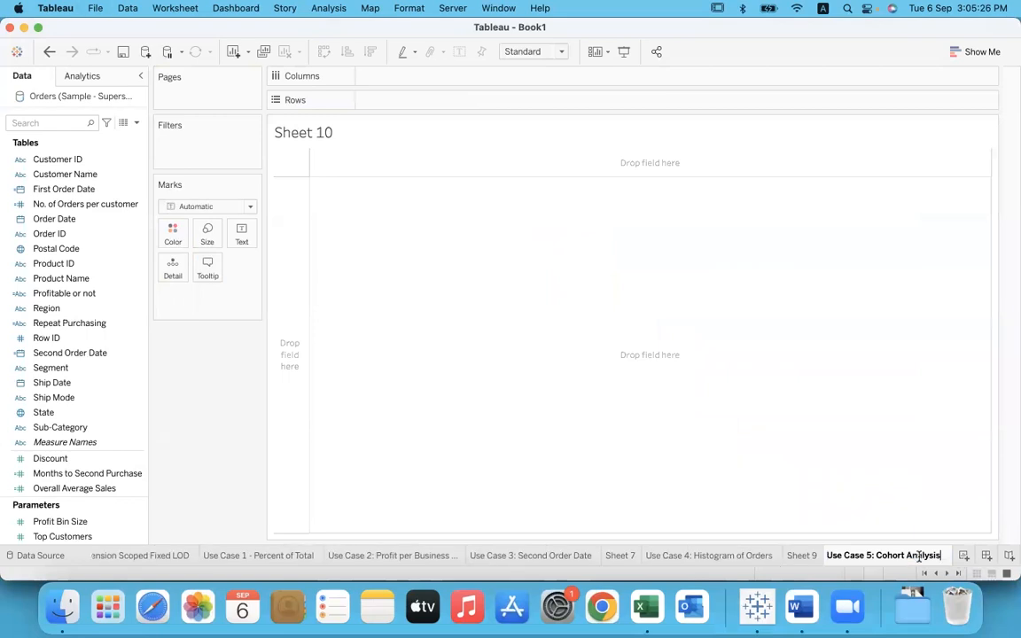
left_click(761, 427)
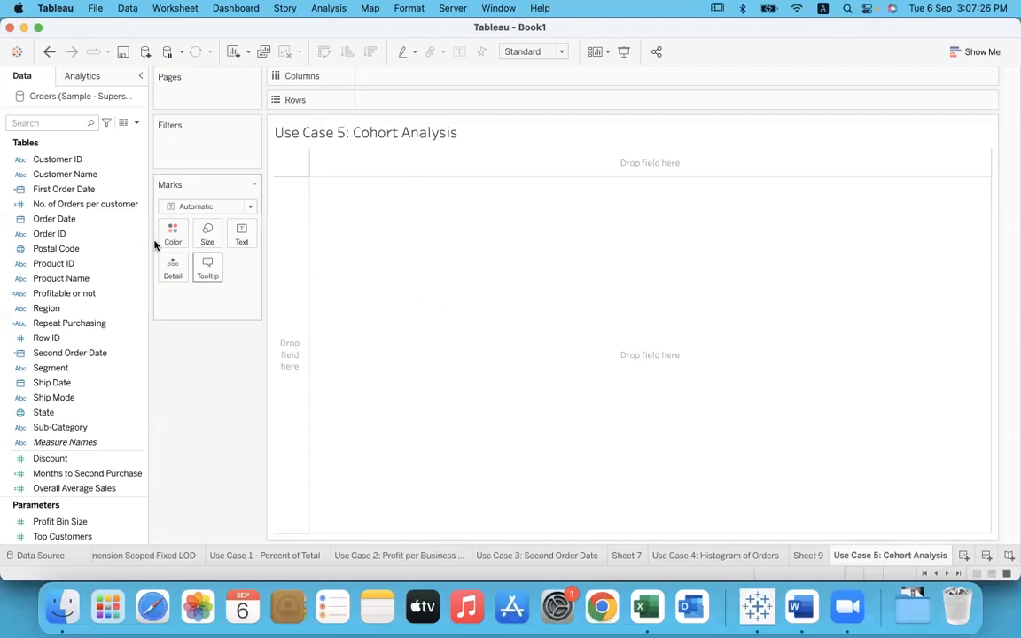
Step: Place Order Date by year on Columns and CNTD(Customer Name) on Rows
left_click(95, 222)
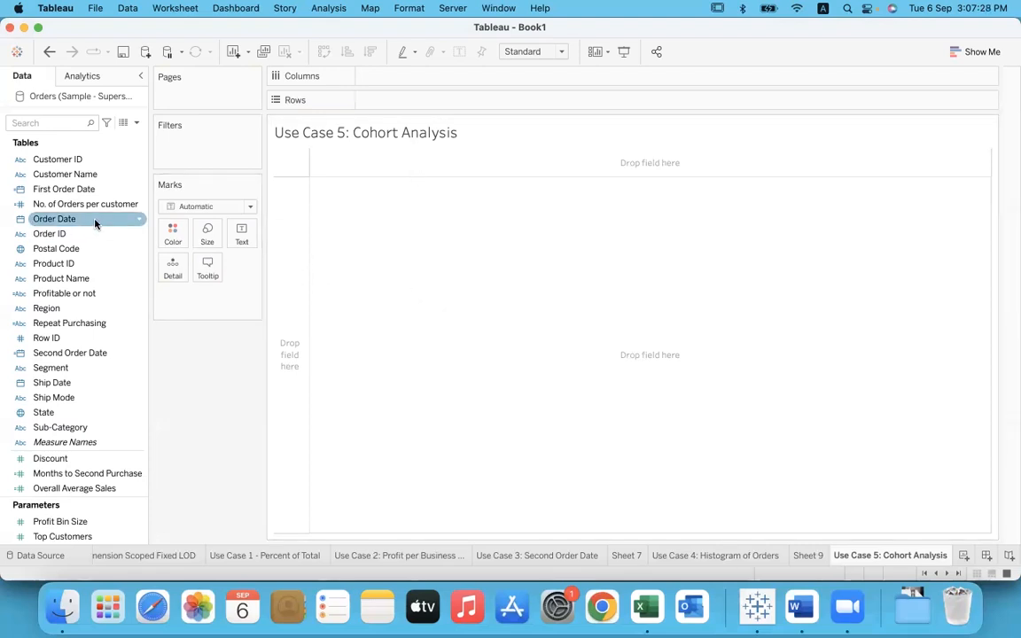
left_click_drag(95, 222, 417, 78)
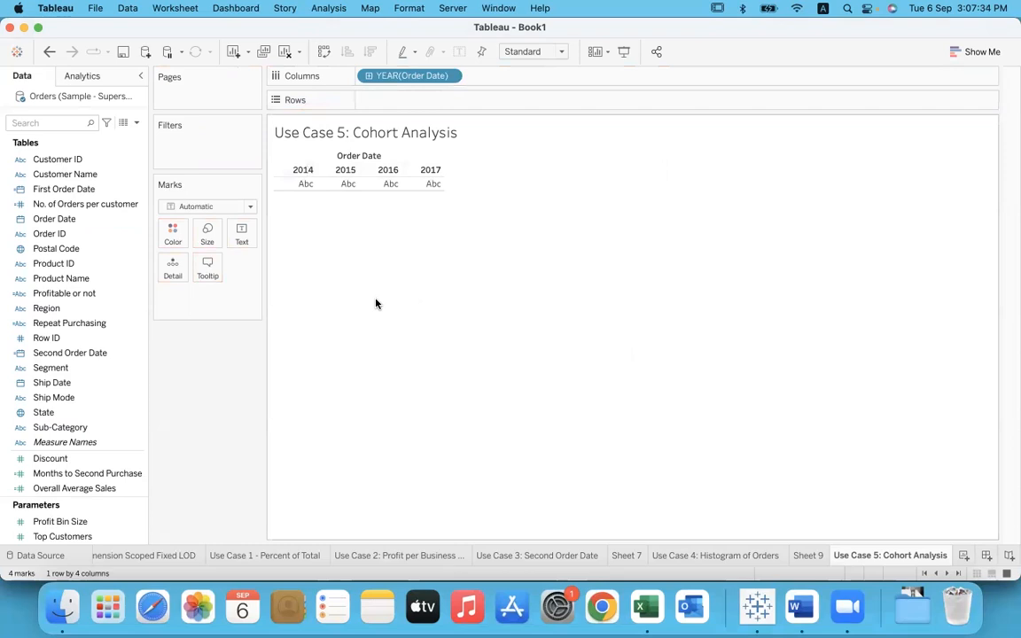
left_click(92, 174)
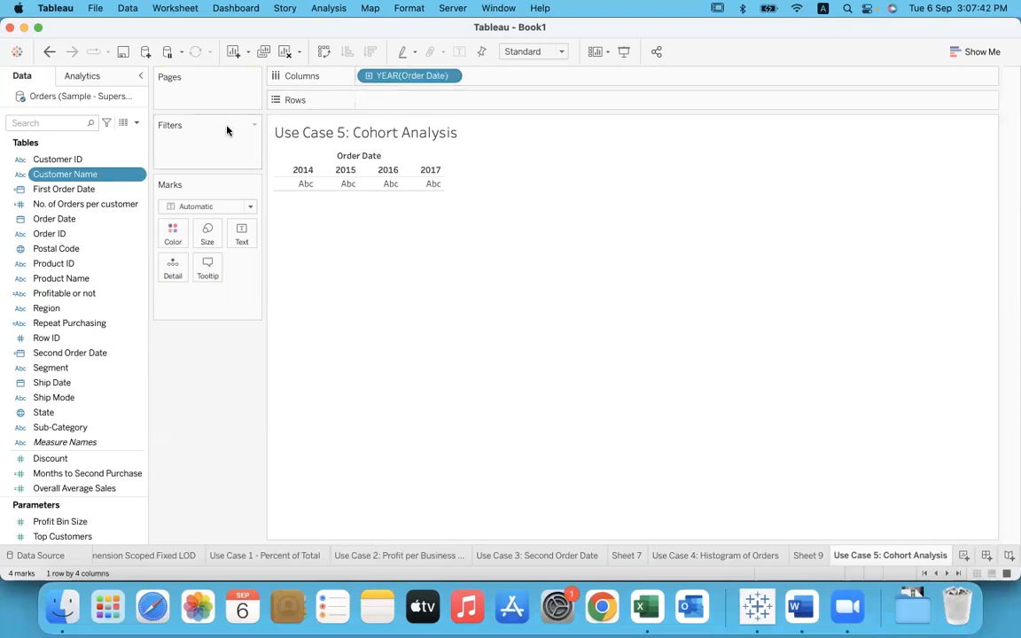
left_click_drag(78, 181, 424, 103)
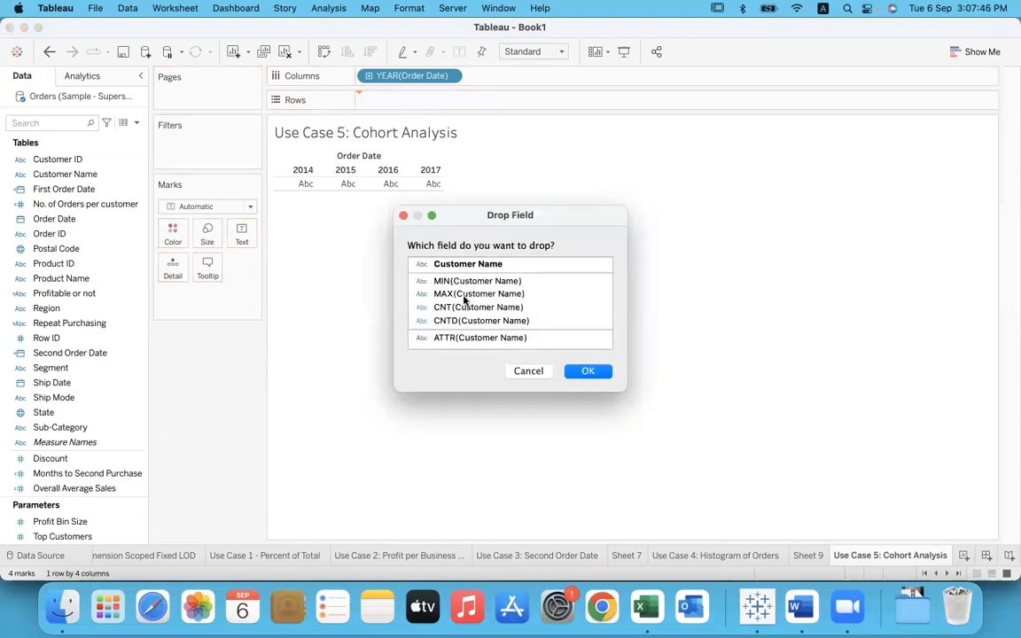
left_click(476, 320)
left_click(588, 371)
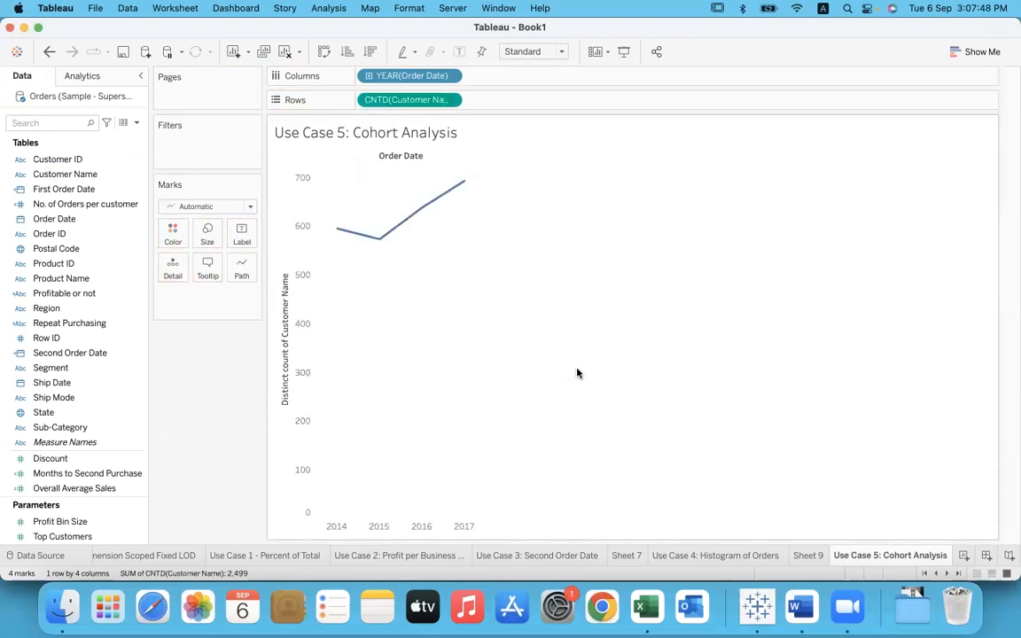
Step: Show the yearly customer counts as bars with mark labels, and make the bars slightly narrower
left_click(230, 205)
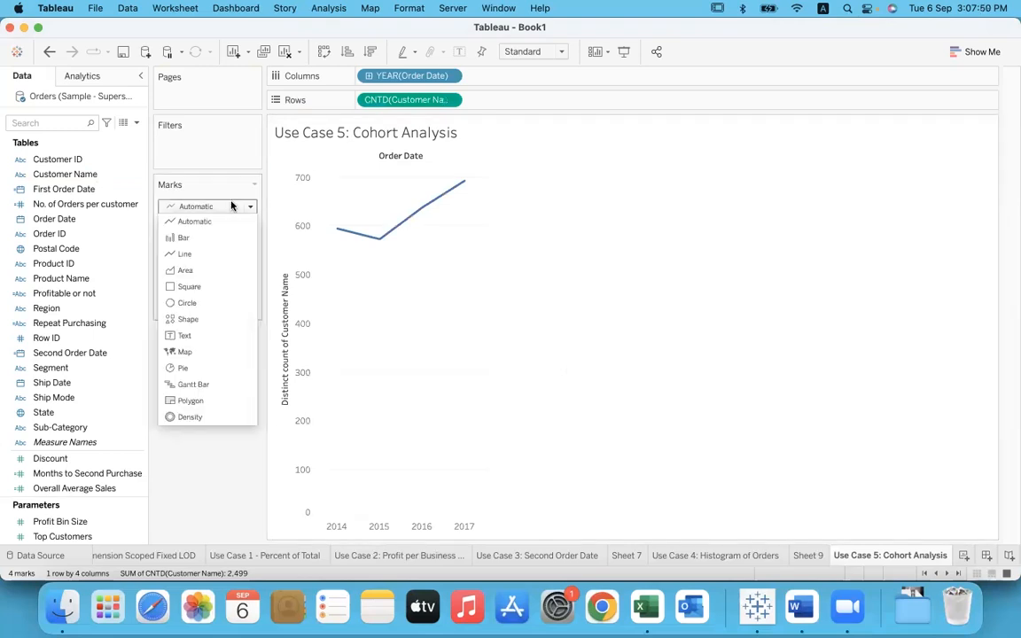
left_click(186, 238)
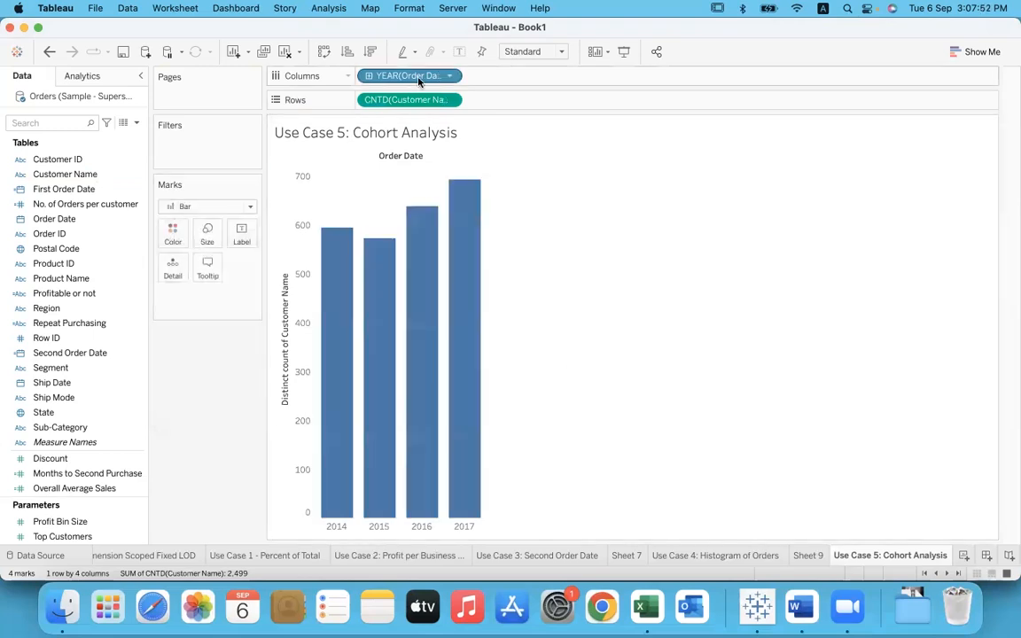
left_click(461, 54)
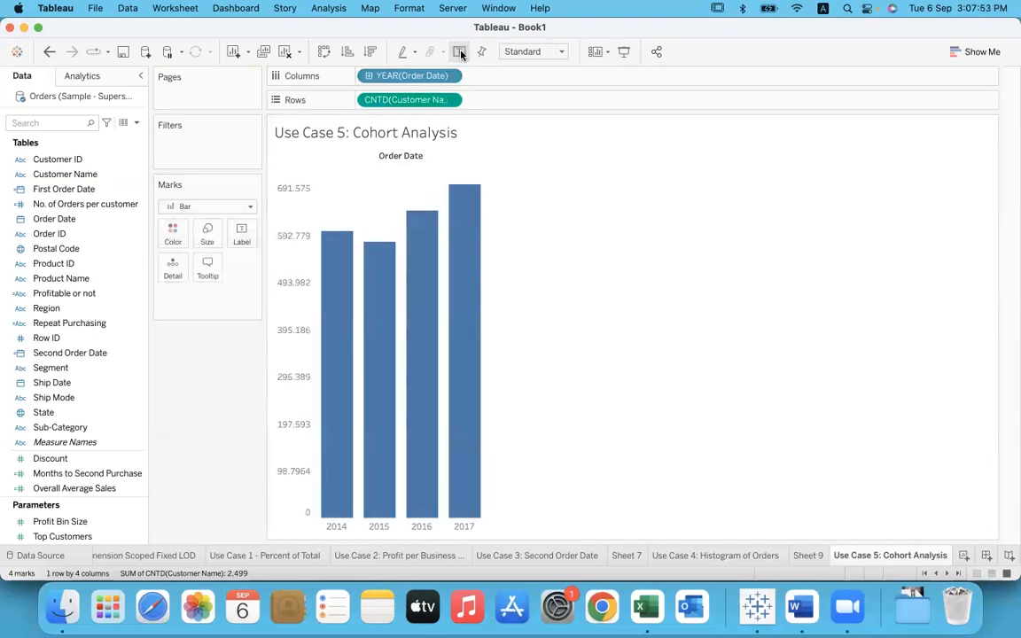
left_click(210, 238)
left_click_drag(286, 275, 278, 276)
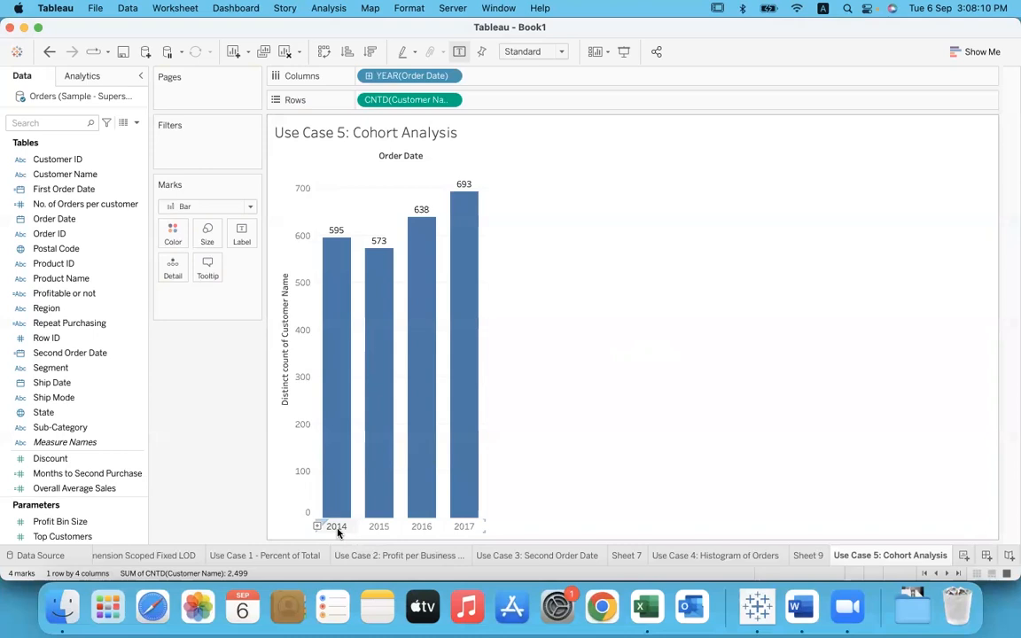
Step: Annotate the 2014 and 2015 bars with the word "new", underlining 2015 and circling its customer count
mouse_move(339, 242)
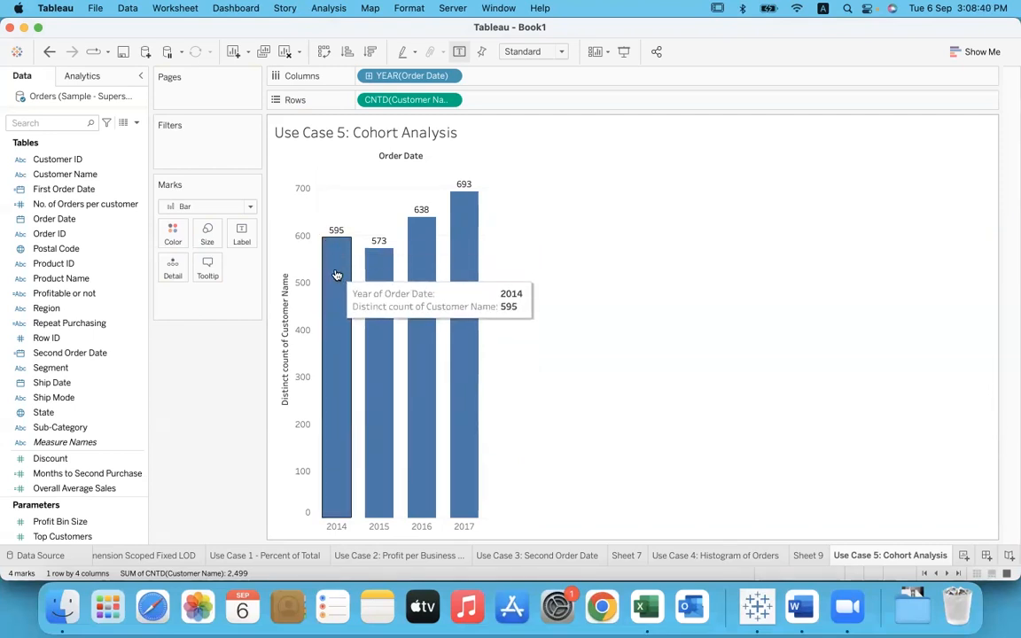
mouse_move(333, 268)
left_mouse_down()
mouse_move(353, 271)
mouse_move(339, 294)
mouse_move(351, 310)
mouse_move(335, 326)
mouse_move(354, 325)
left_mouse_up()
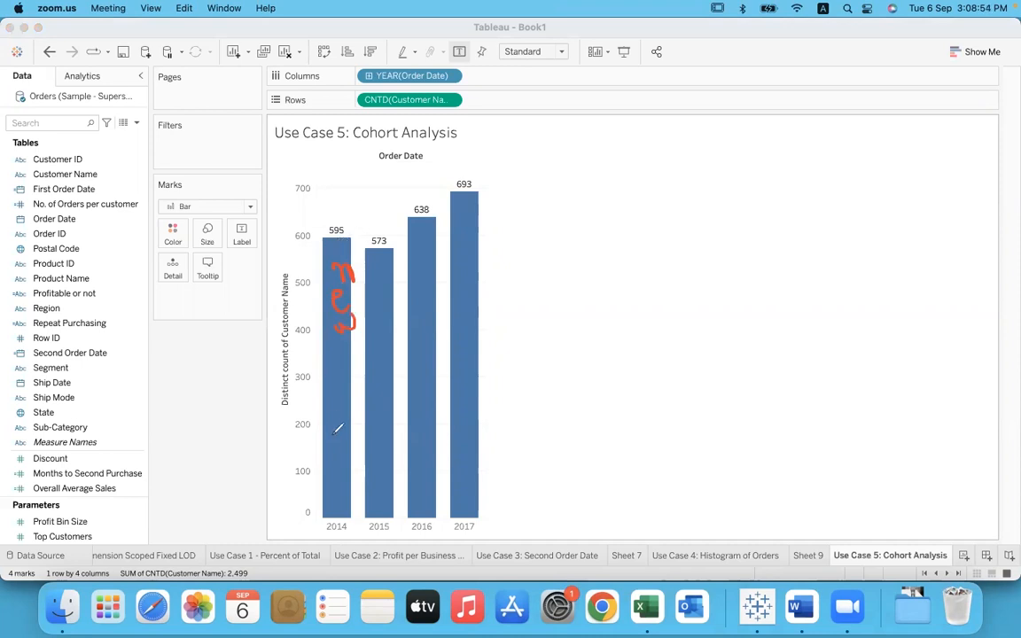
left_click_drag(363, 532, 394, 531)
mouse_move(384, 228)
left_mouse_down()
mouse_move(367, 236)
mouse_move(390, 231)
left_mouse_up()
mouse_move(378, 262)
left_mouse_down()
mouse_move(389, 288)
mouse_move(378, 320)
mouse_move(387, 300)
left_mouse_up()
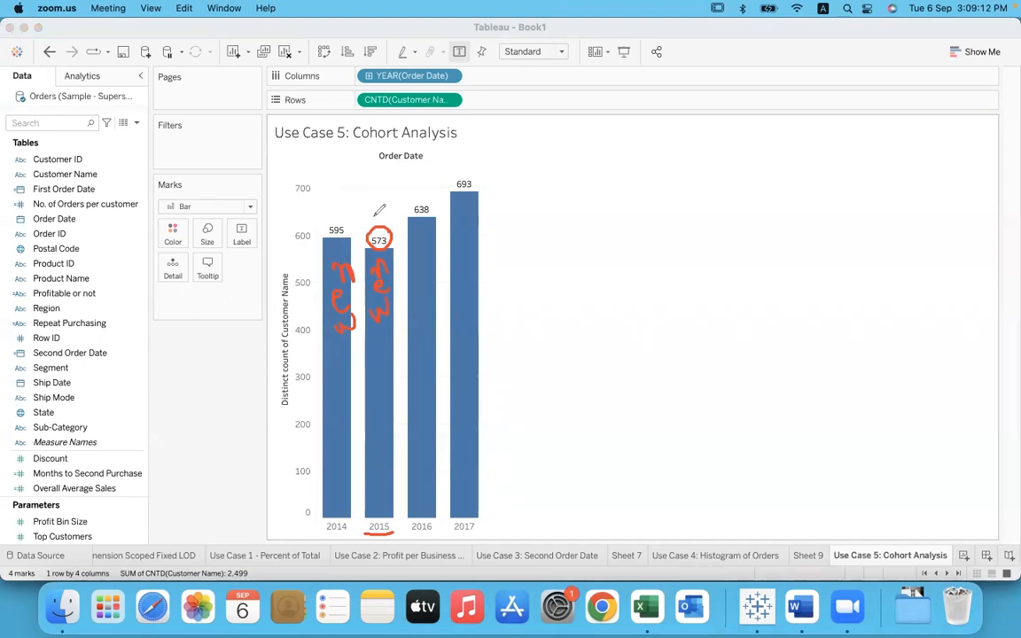
Step: Mark the 2015 bar's split into new and "old" customers, with arrows from 2014 into the old section
mouse_move(374, 183)
left_mouse_down()
mouse_move(377, 212)
mouse_move(387, 185)
left_mouse_up()
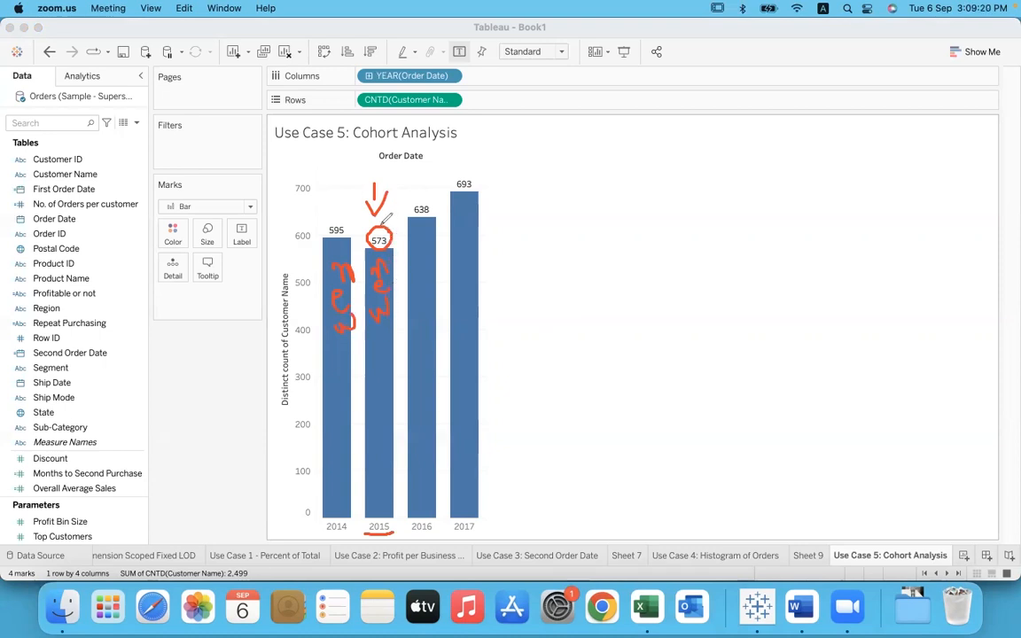
left_click_drag(361, 347, 398, 344)
left_click_drag(364, 453, 395, 433)
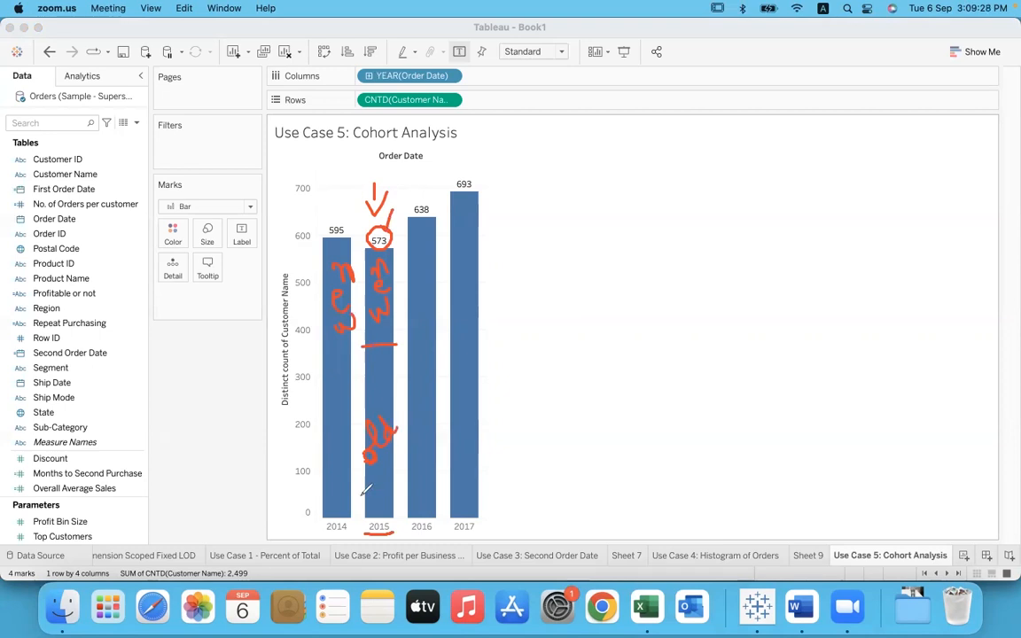
mouse_move(335, 427)
left_mouse_down()
mouse_move(354, 384)
mouse_move(374, 388)
left_mouse_up()
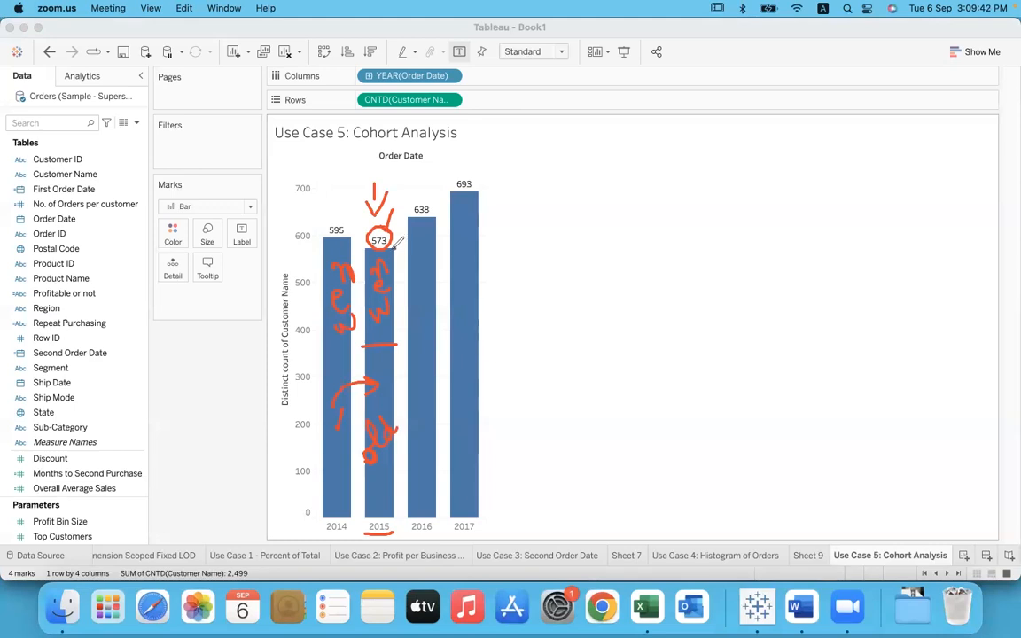
mouse_move(366, 257)
left_mouse_down()
mouse_move(368, 338)
mouse_move(395, 301)
mouse_move(396, 253)
left_mouse_up()
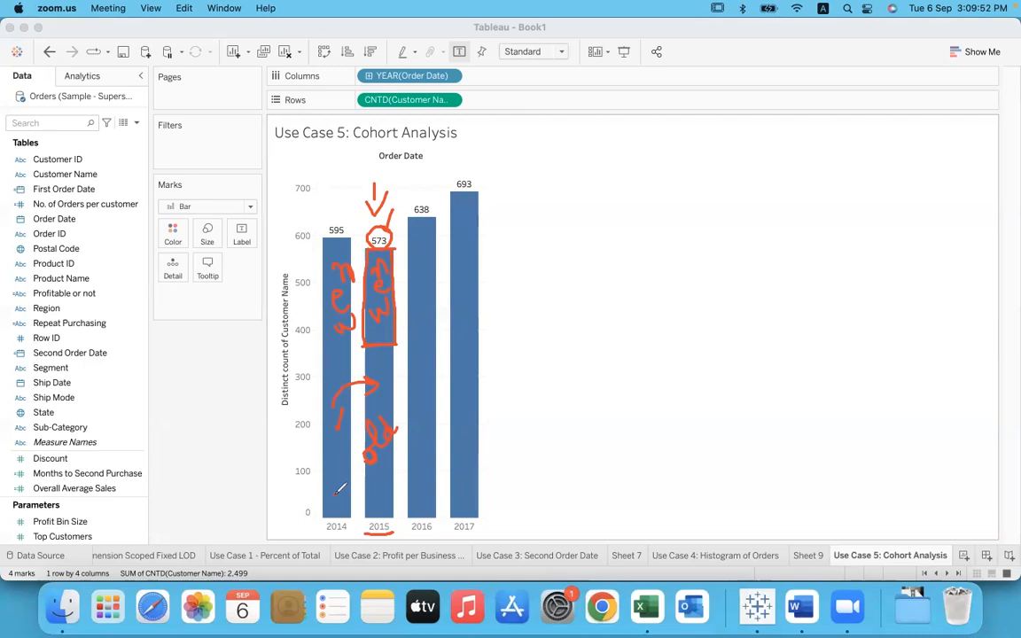
mouse_move(338, 493)
left_mouse_down()
mouse_move(368, 490)
mouse_move(384, 456)
left_mouse_up()
mouse_move(384, 473)
left_mouse_down()
mouse_move(348, 423)
mouse_move(367, 464)
mouse_move(394, 440)
left_mouse_up()
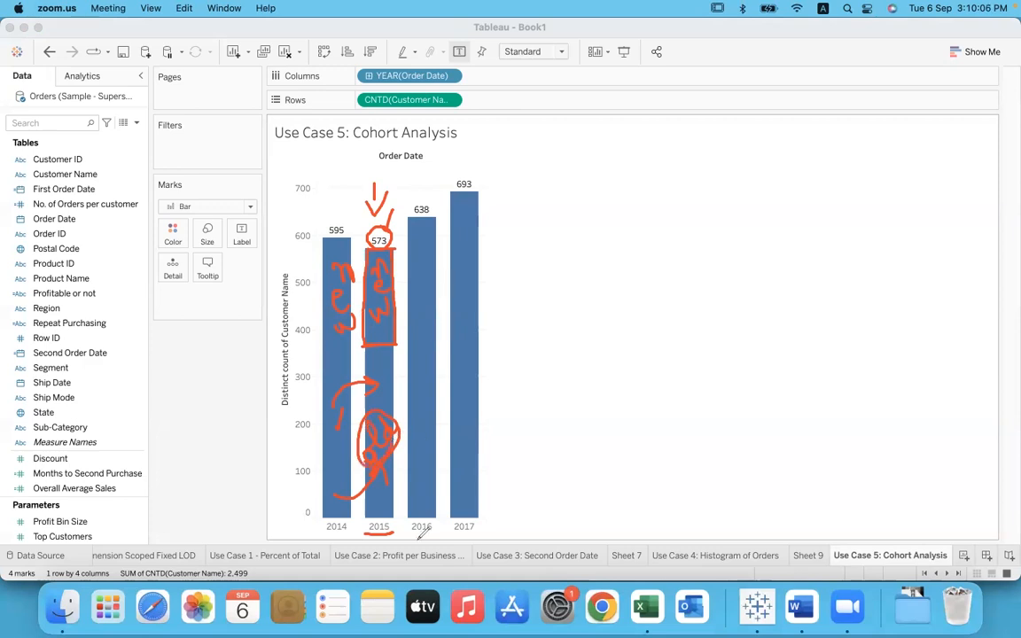
Step: Underline 2016, circle its customer count, and draw arrows into its bar from the 2014 and 2015 bars
left_click_drag(413, 533, 432, 532)
mouse_move(422, 197)
left_mouse_down()
mouse_move(410, 213)
mouse_move(426, 201)
left_mouse_up()
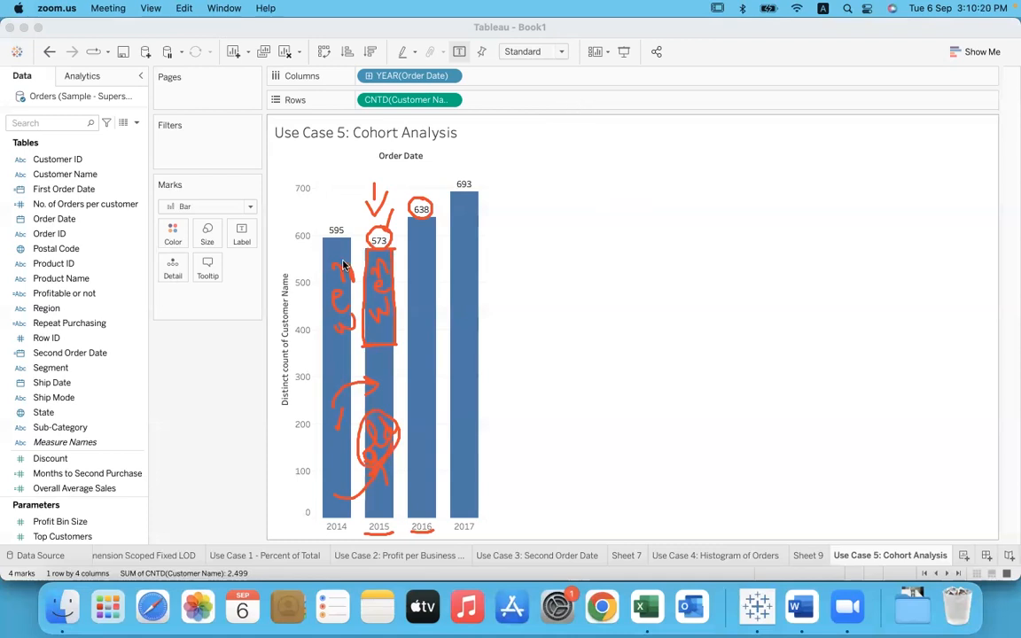
mouse_move(334, 258)
left_mouse_down()
mouse_move(361, 168)
mouse_move(435, 247)
left_mouse_up()
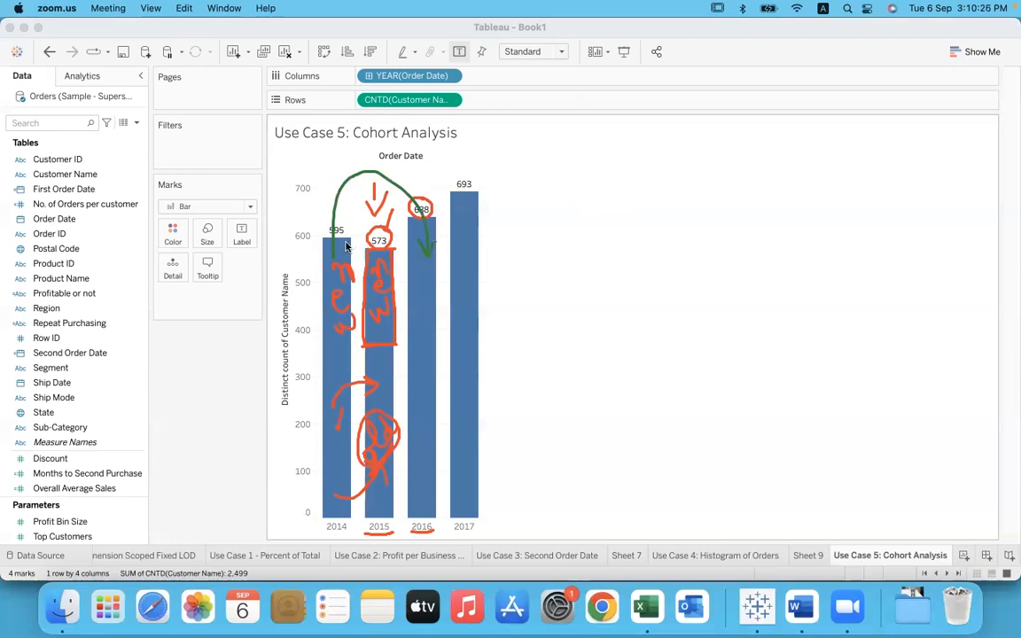
mouse_move(335, 257)
left_mouse_down()
mouse_move(334, 190)
mouse_move(364, 171)
mouse_move(403, 188)
mouse_move(429, 257)
mouse_move(436, 240)
left_mouse_up()
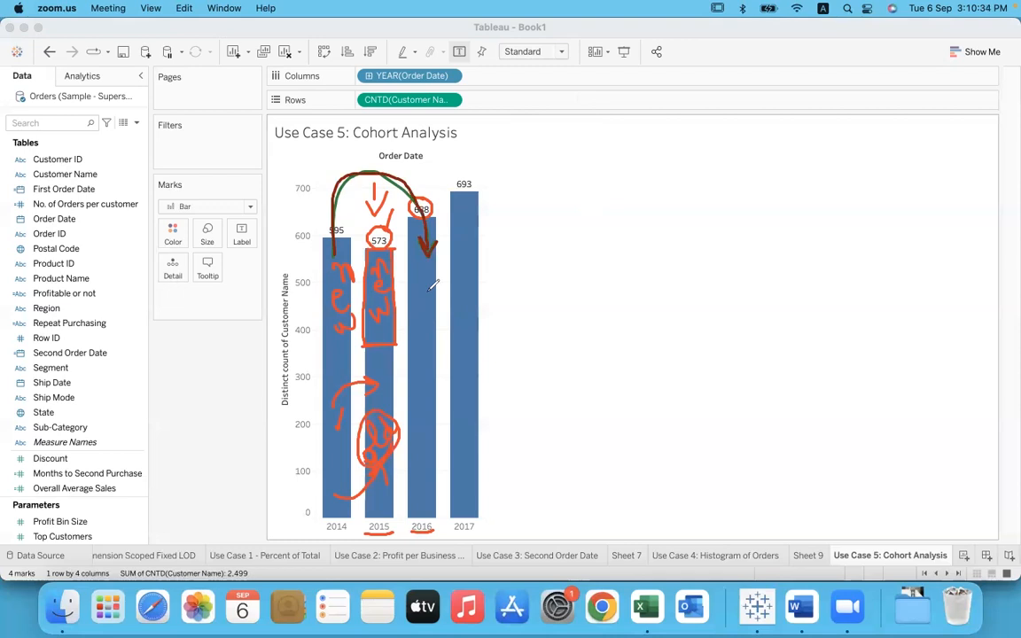
left_click_drag(375, 334, 414, 346)
Step: Mark off the base of the 2016 bar as "new" and handwrite "2016 Cohort" beside the chart
mouse_move(411, 440)
left_mouse_down()
mouse_move(434, 439)
mouse_move(426, 470)
mouse_move(437, 472)
mouse_move(416, 510)
mouse_move(432, 500)
left_mouse_up()
mouse_move(433, 547)
left_mouse_down()
mouse_move(426, 523)
mouse_move(433, 532)
left_mouse_up()
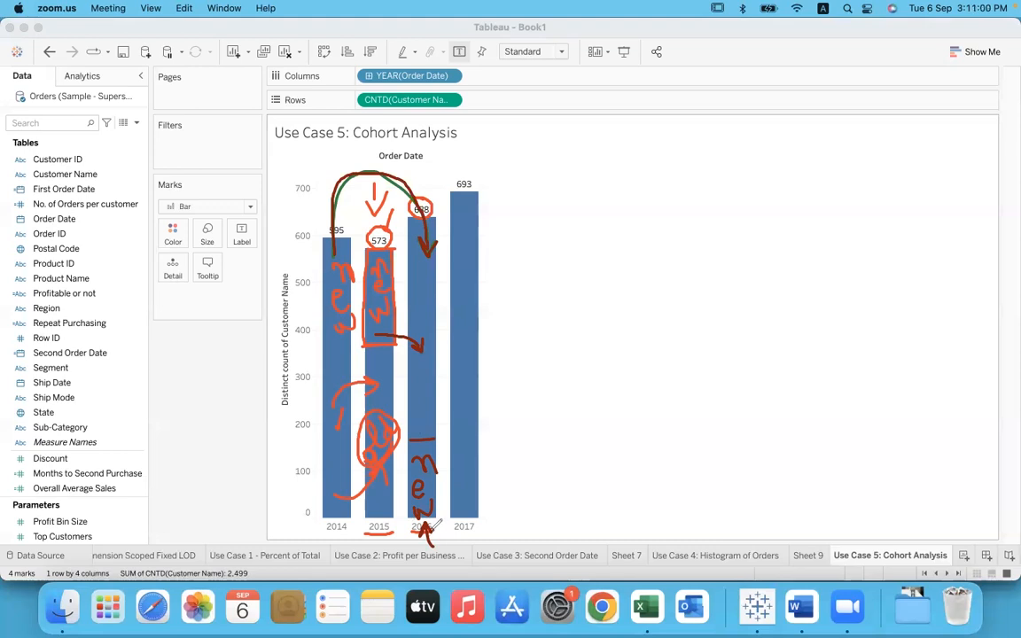
mouse_move(586, 392)
left_mouse_down()
mouse_move(609, 410)
mouse_move(618, 381)
mouse_move(650, 381)
left_mouse_up()
left_click_drag(680, 326, 660, 365)
mouse_move(721, 328)
left_mouse_down()
mouse_move(714, 357)
mouse_move(744, 299)
mouse_move(764, 335)
mouse_move(816, 262)
left_mouse_up()
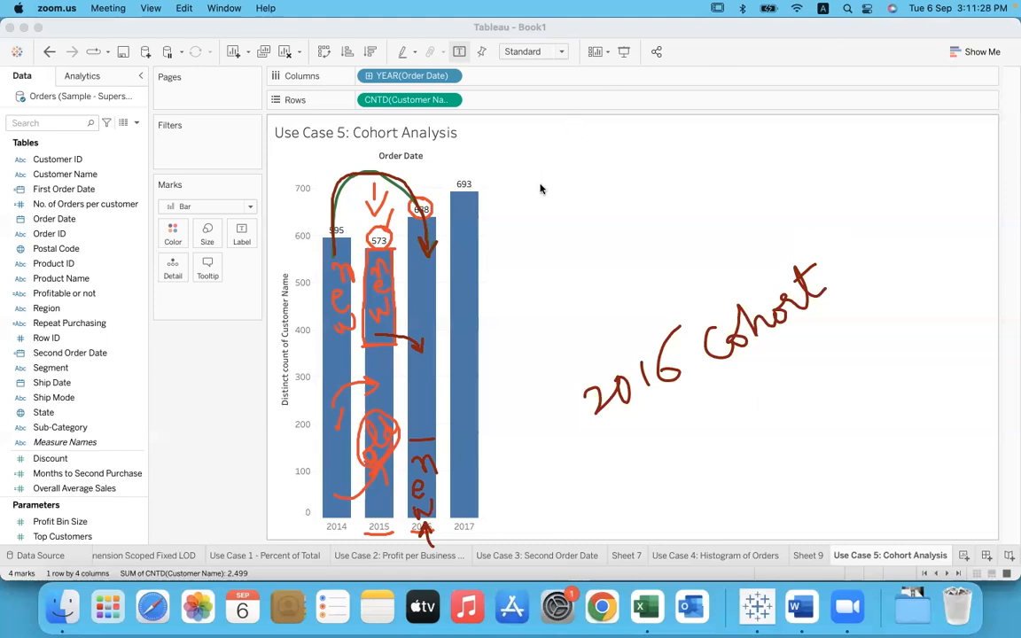
Step: Underline 2017, circle its customer count, and draw arrows into its bar from the 2014, 2015 and 2016 bars
left_click_drag(455, 536, 486, 536)
mouse_move(471, 166)
left_mouse_down()
mouse_move(449, 187)
mouse_move(482, 190)
mouse_move(477, 161)
left_mouse_up()
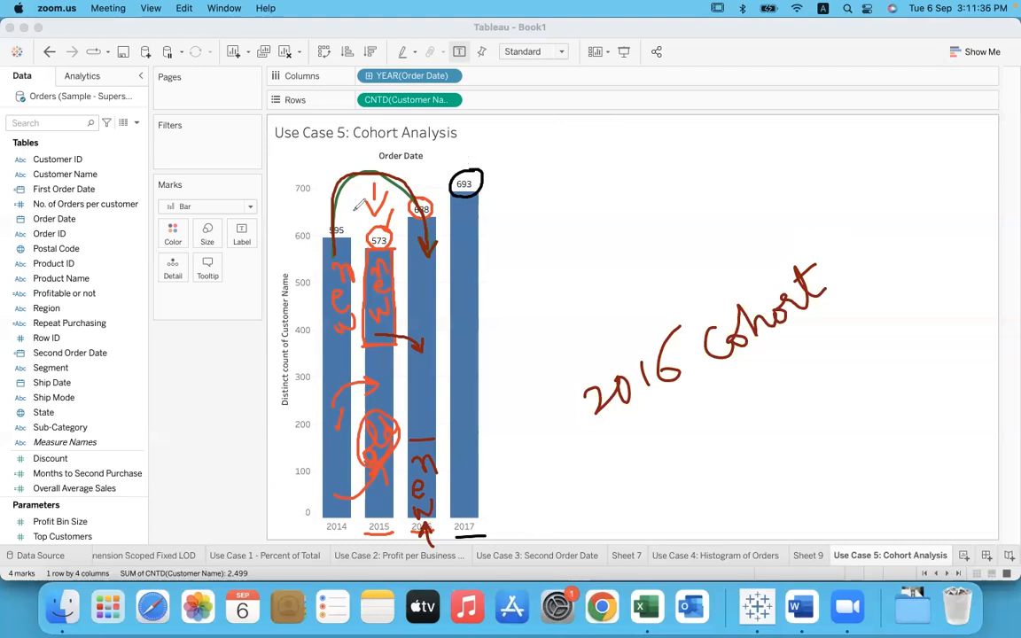
mouse_move(336, 256)
left_mouse_down()
mouse_move(340, 177)
mouse_move(412, 151)
mouse_move(474, 203)
left_mouse_up()
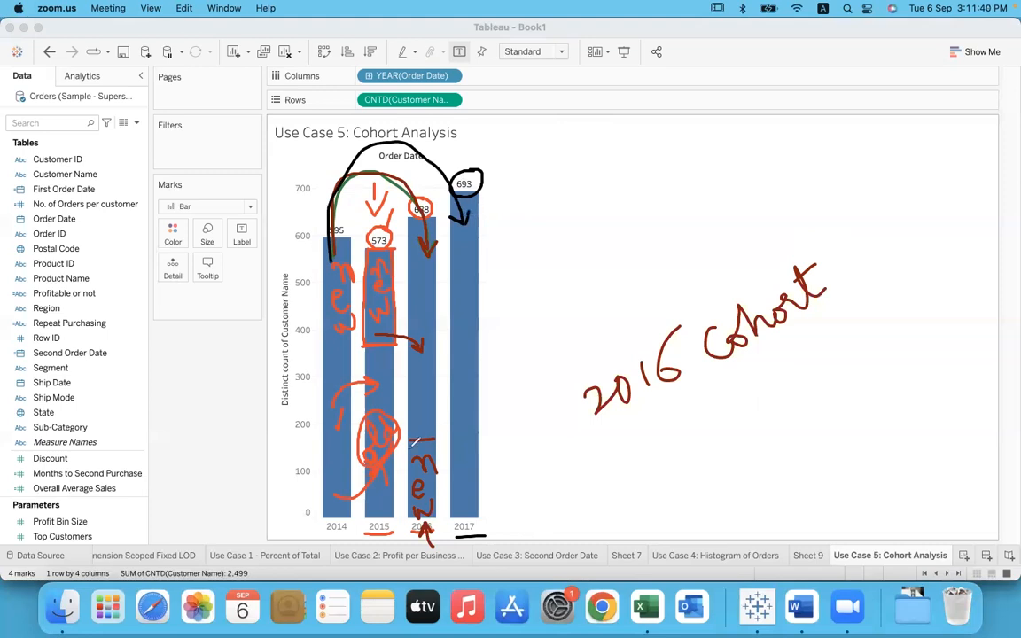
mouse_move(379, 328)
left_mouse_down()
mouse_move(454, 296)
mouse_move(462, 304)
left_mouse_up()
mouse_move(415, 464)
left_mouse_down()
mouse_move(461, 417)
mouse_move(473, 420)
left_mouse_up()
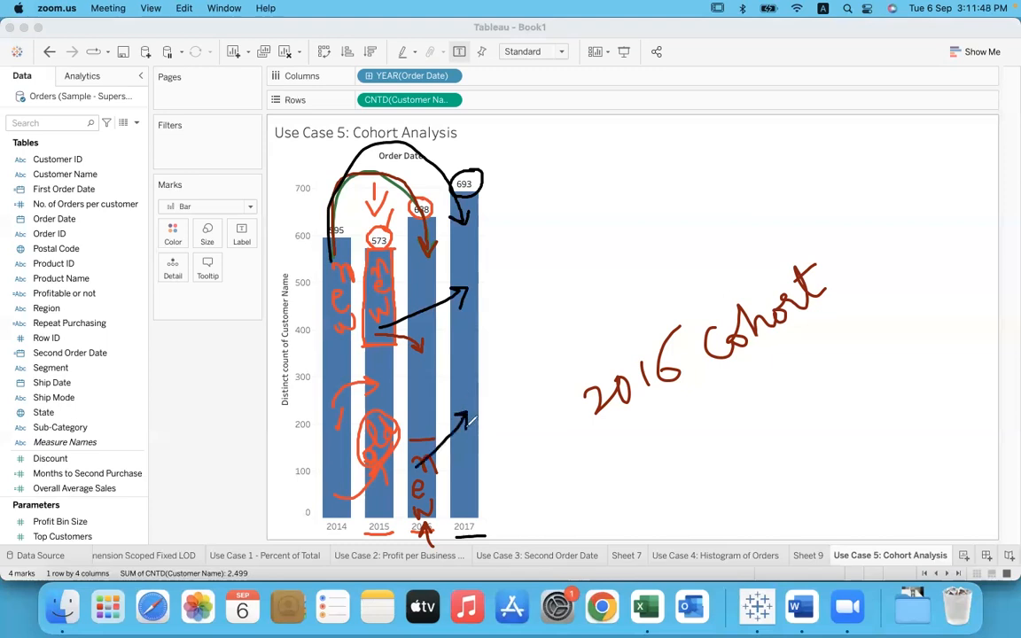
Step: Mark off the base of the 2017 bar as "new", handwrite "2017 cohort" beside it, and clear all annotations
mouse_move(444, 461)
left_mouse_down()
mouse_move(482, 462)
mouse_move(474, 486)
mouse_move(519, 475)
mouse_move(531, 457)
left_mouse_up()
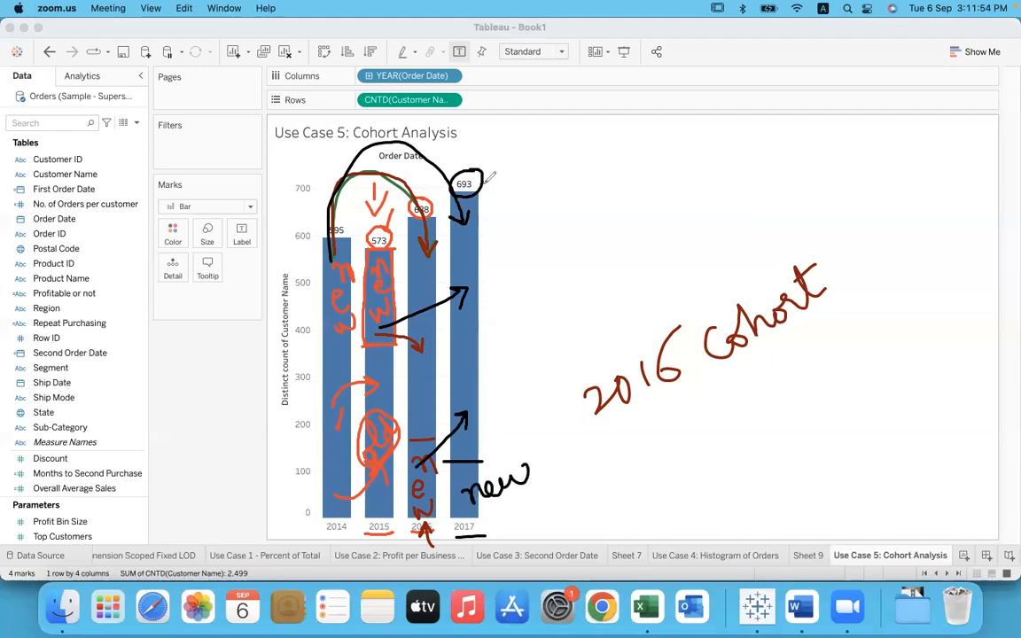
left_click_drag(480, 185, 520, 143)
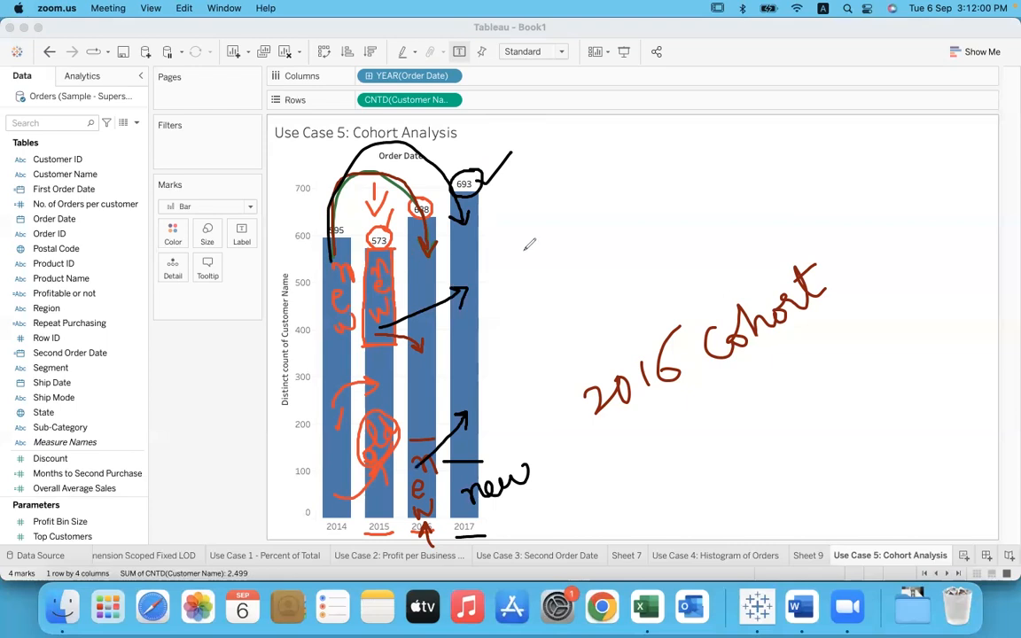
left_click_drag(483, 515, 539, 505)
mouse_move(544, 475)
left_mouse_down()
mouse_move(561, 493)
mouse_move(573, 471)
mouse_move(601, 490)
mouse_move(623, 453)
mouse_move(622, 492)
left_mouse_up()
mouse_move(680, 440)
left_mouse_down()
mouse_move(704, 454)
mouse_move(729, 423)
mouse_move(753, 423)
mouse_move(776, 406)
mouse_move(774, 380)
mouse_move(789, 371)
left_mouse_up()
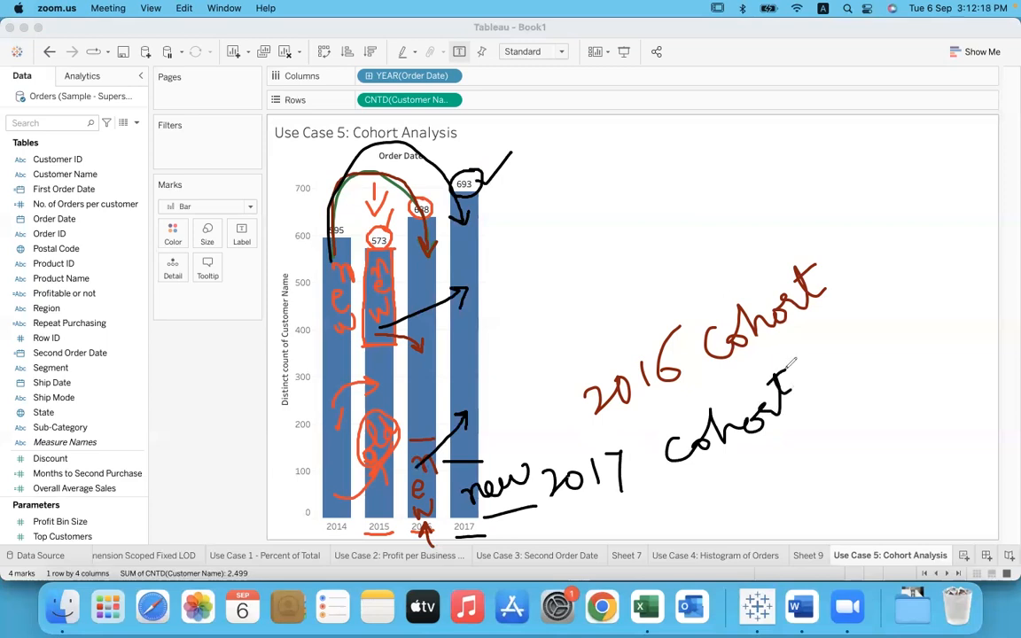
left_click(725, 136)
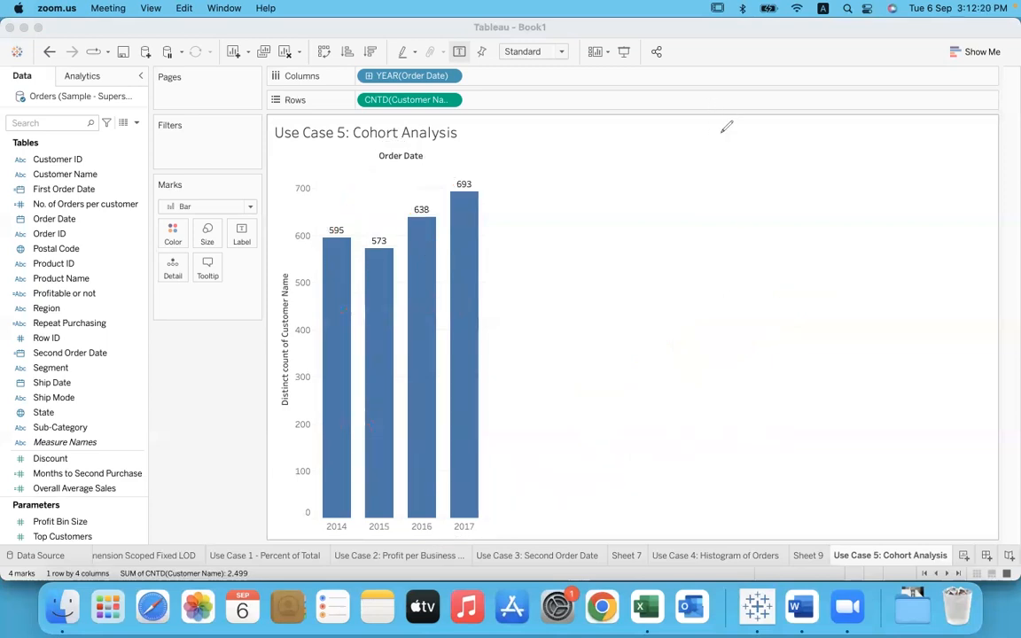
Step: Create a calculated field named Customer Acquisition
left_click(224, 419)
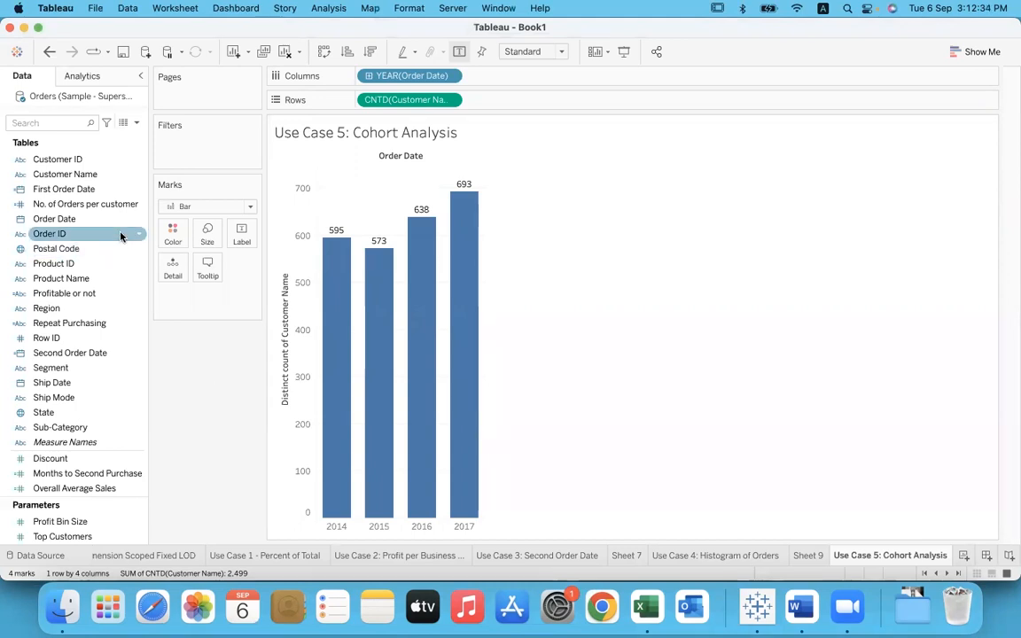
left_click(122, 191)
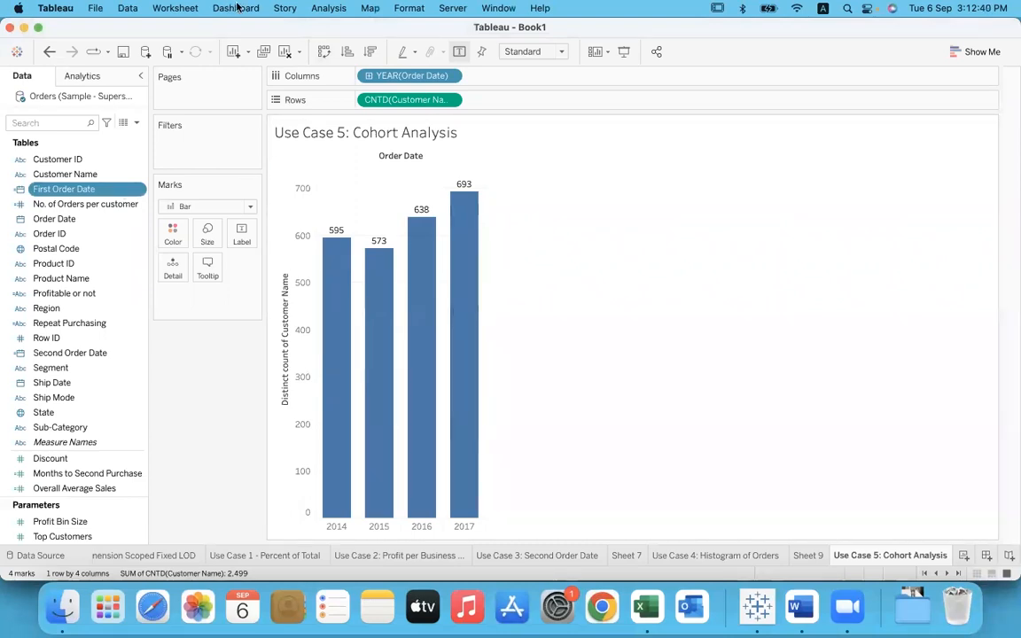
left_click(330, 10)
left_click(382, 312)
type("Customer")
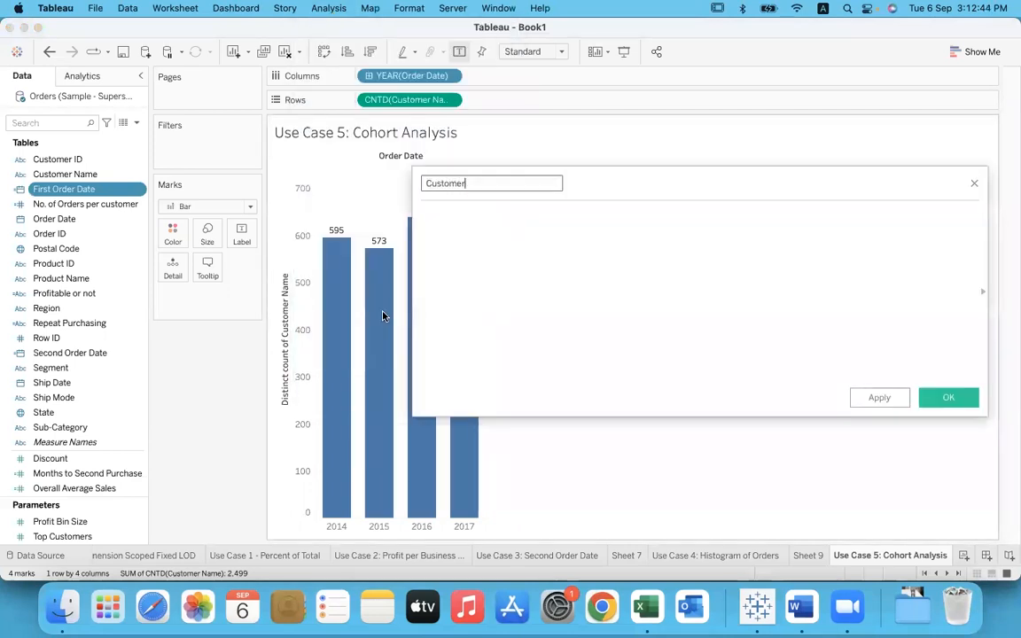
type(" Acquisition")
key("Tab")
Step: Enter the formula { FIXED [Customer Name] : MIN([Order Date]) } for the Customer Acquisition field
type("{ F")
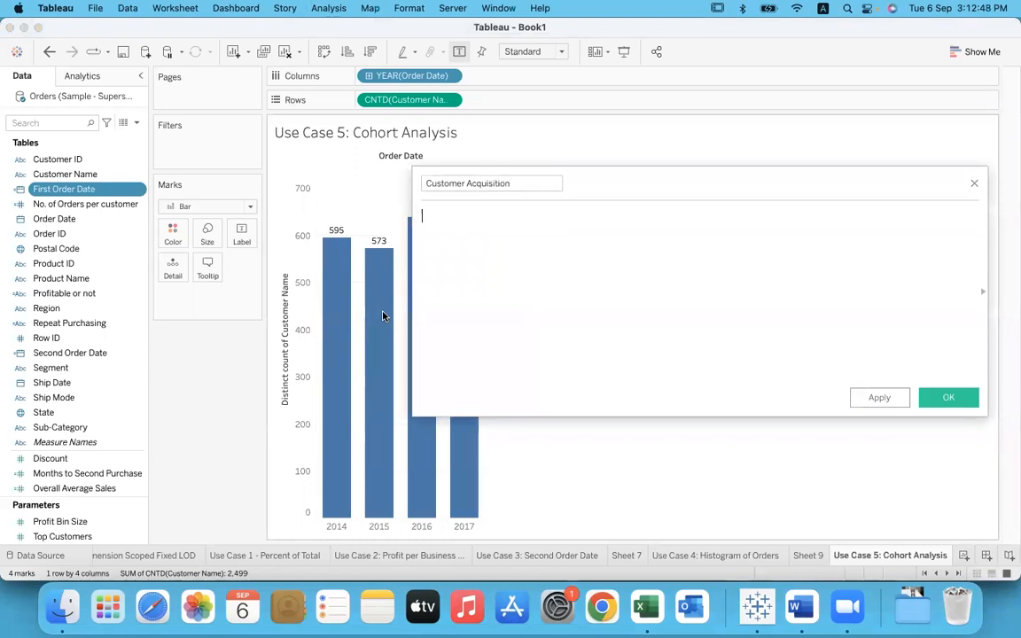
key("Return")
type("cus")
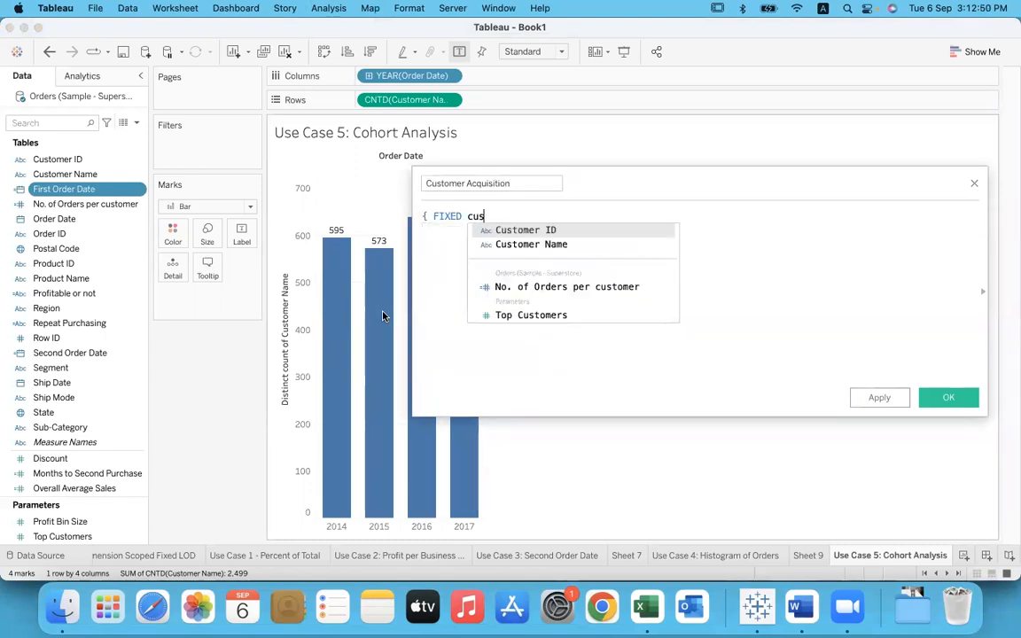
key("Down")
key("Return")
type(": min")
key("Return")
type("or")
type("d")
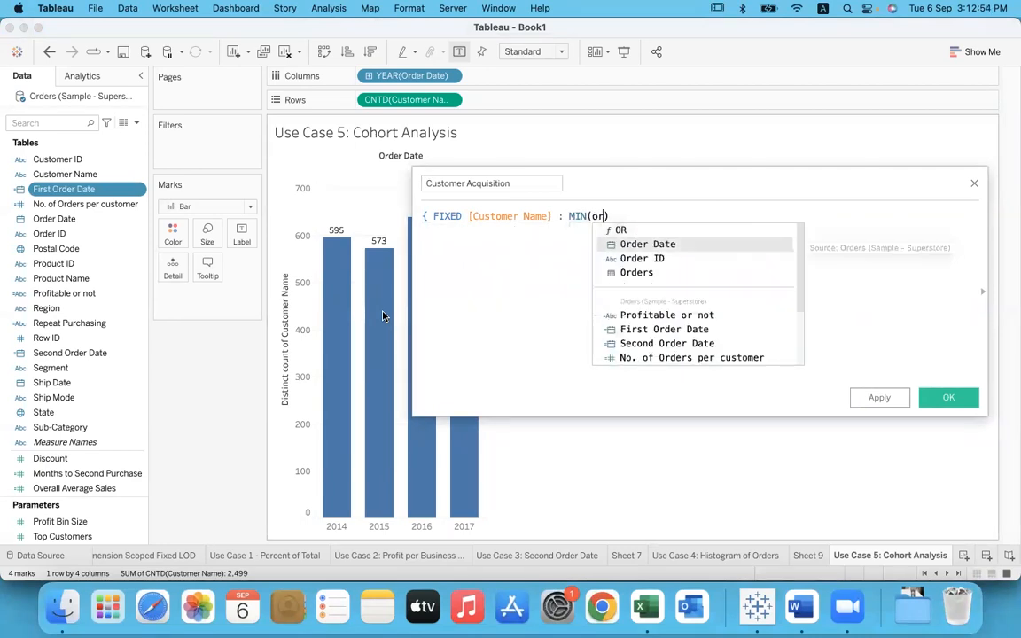
key("Return")
type("}")
key("BackSpace")
key("BackSpace")
key("Right")
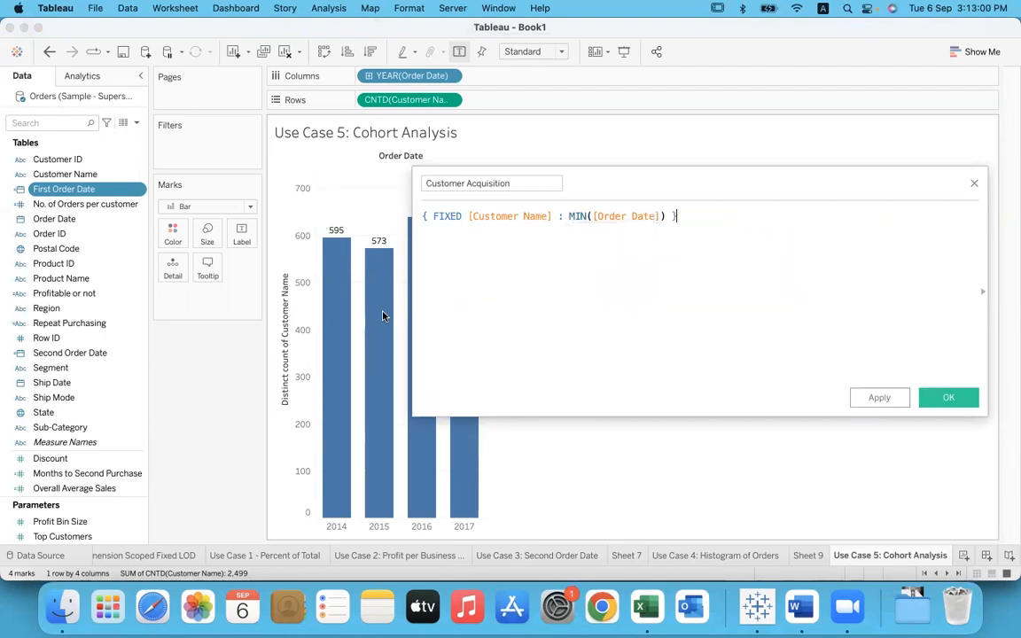
type("}")
Step: Save the Customer Acquisition calculation and color the bars by the year of Customer Acquisition
left_click_drag(563, 215, 665, 216)
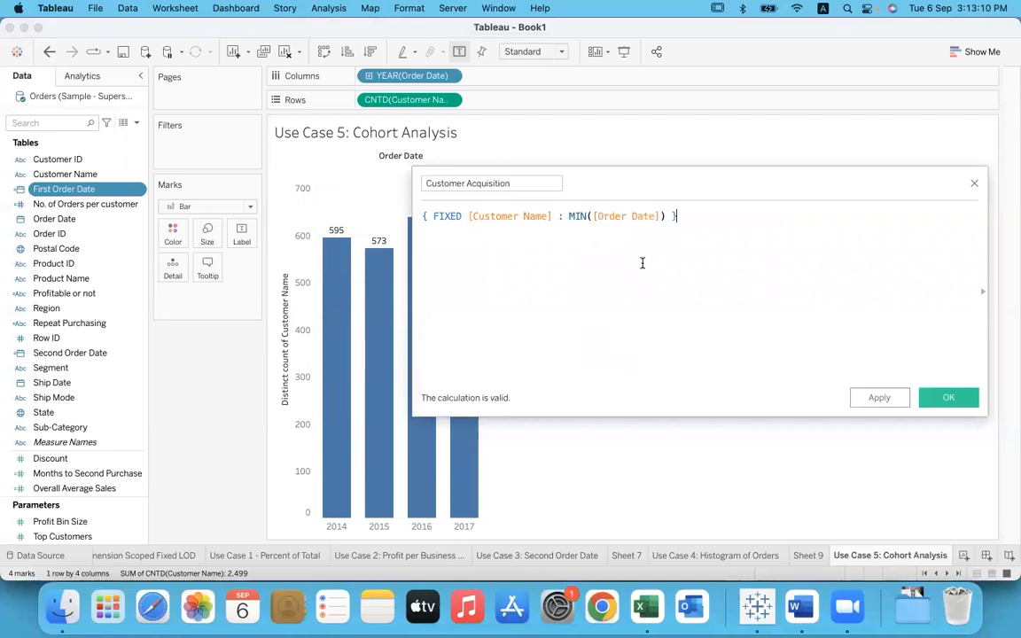
left_click(532, 184)
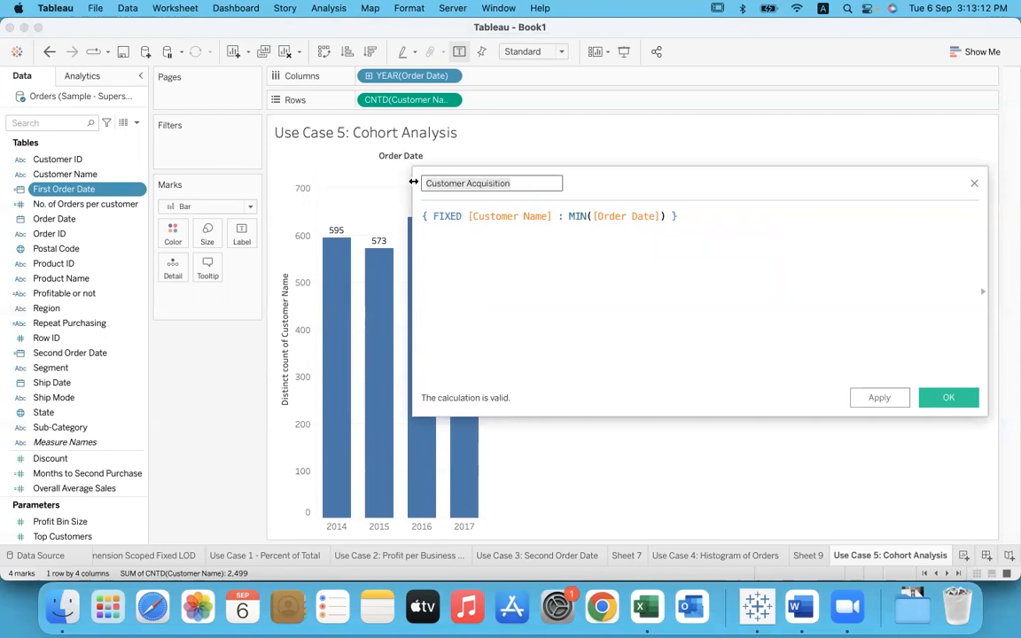
left_click(526, 262)
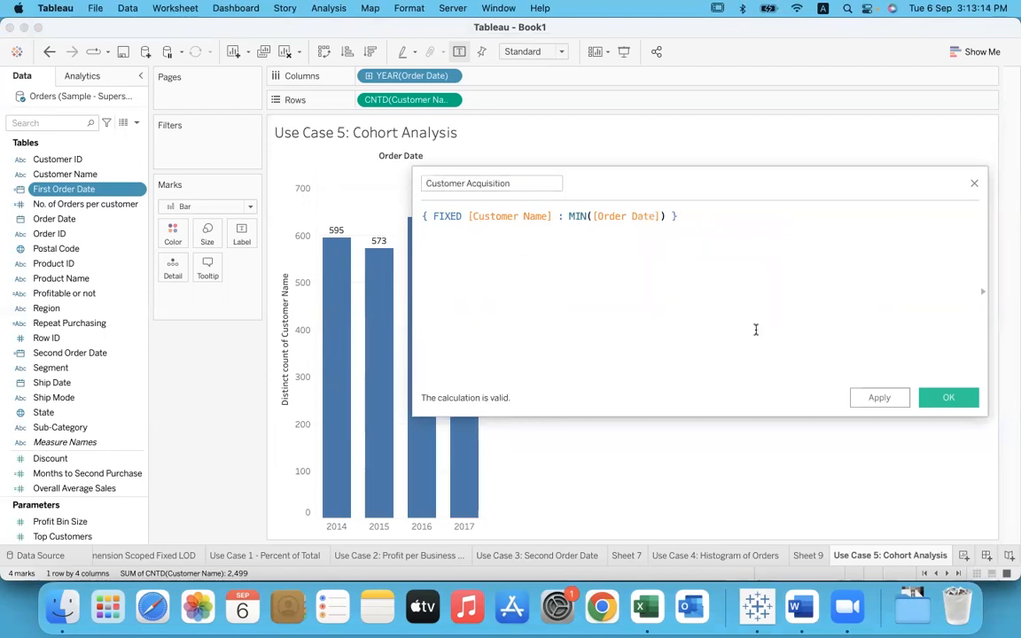
left_click(954, 397)
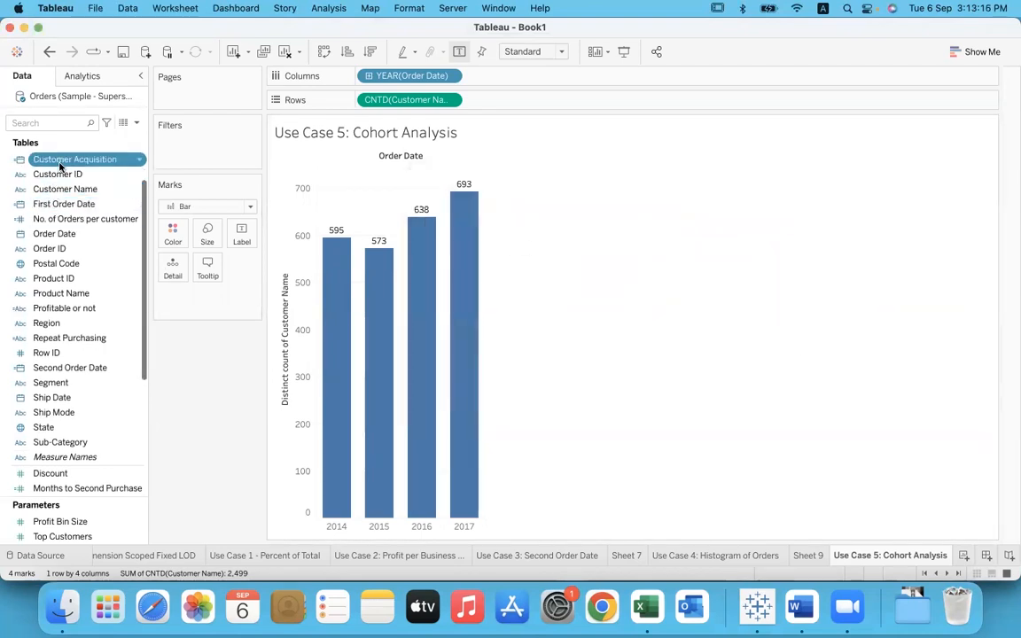
left_click_drag(78, 159, 173, 239)
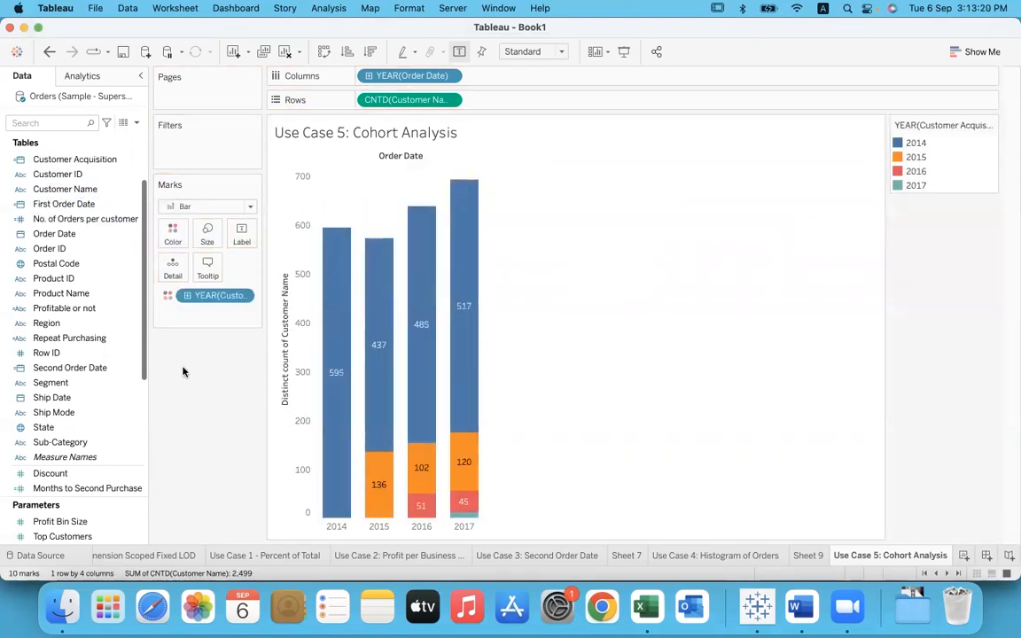
Step: Highlight the 2015 bar to examine its cohort split, and clear the selection
mouse_move(331, 511)
left_click(379, 527)
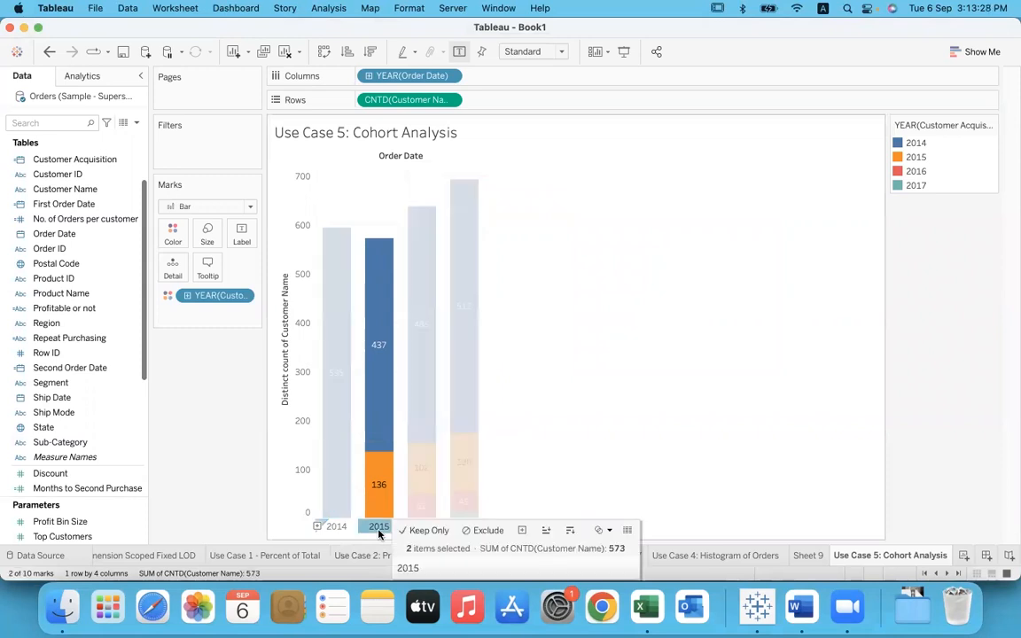
left_click(630, 426)
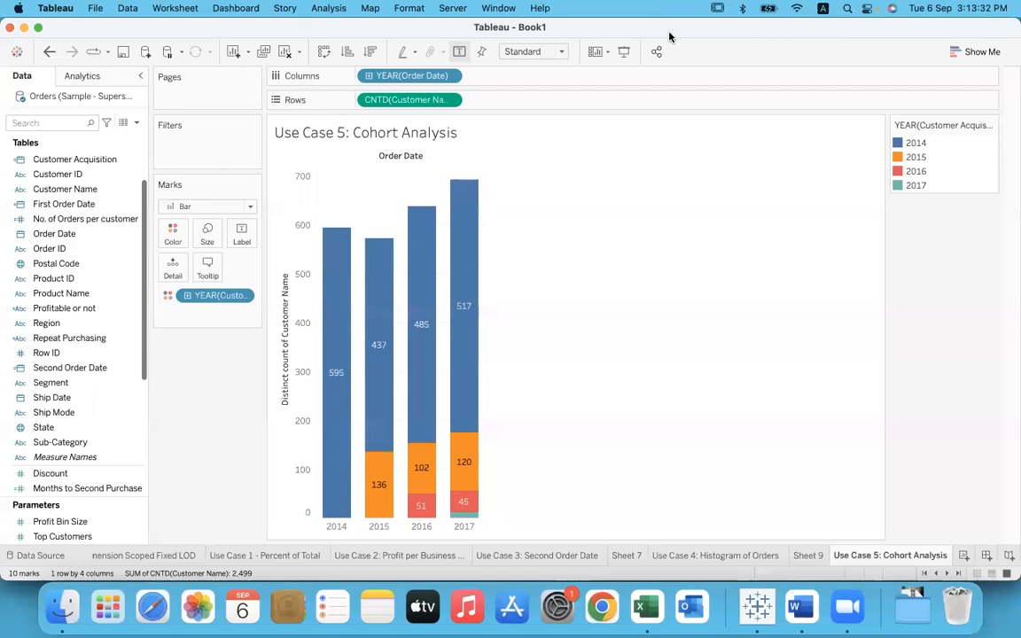
Step: Draw an arrow from the 2014 bar to the 2015 bar, underline 2015's orange segment count, and tick 2015 in the color legend
left_click_drag(332, 328, 381, 306)
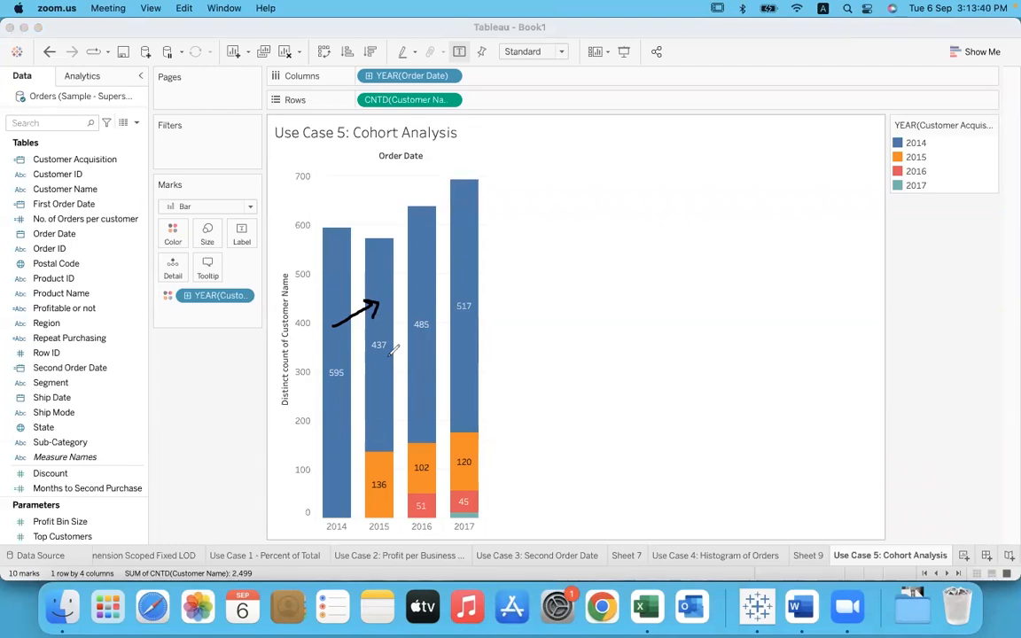
left_click_drag(387, 500, 370, 499)
left_click_drag(929, 156, 976, 127)
Step: Underline 2016, draw arrows into its bar from 2014 and 2015, and outline its red segment and the 2016 legend entry
left_click_drag(408, 535, 429, 532)
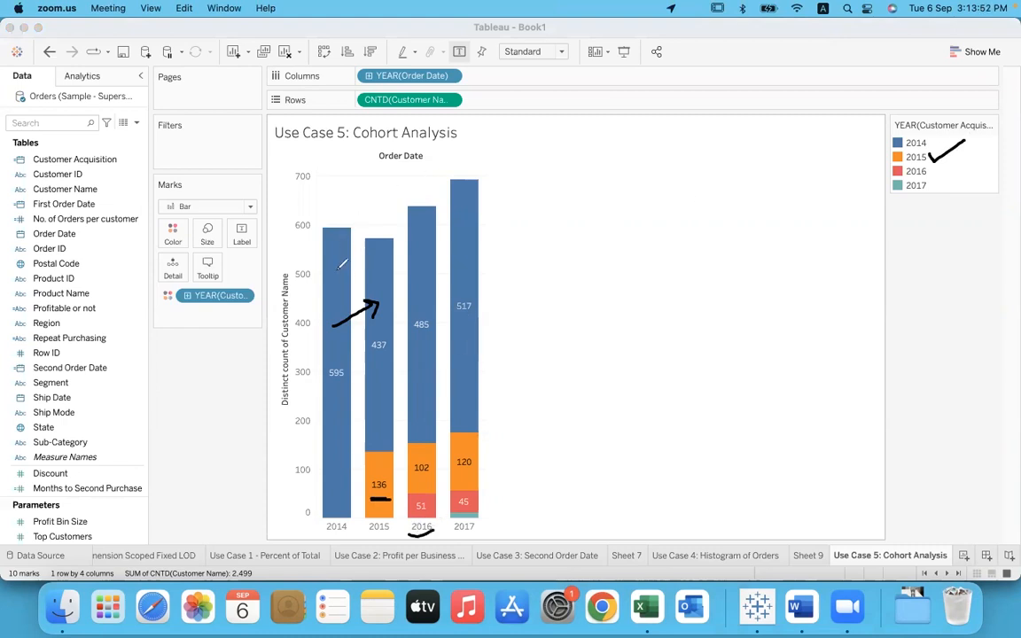
mouse_move(338, 269)
left_mouse_down()
mouse_move(368, 195)
mouse_move(416, 202)
mouse_move(419, 229)
mouse_move(427, 227)
left_mouse_up()
left_click_drag(378, 476, 424, 454)
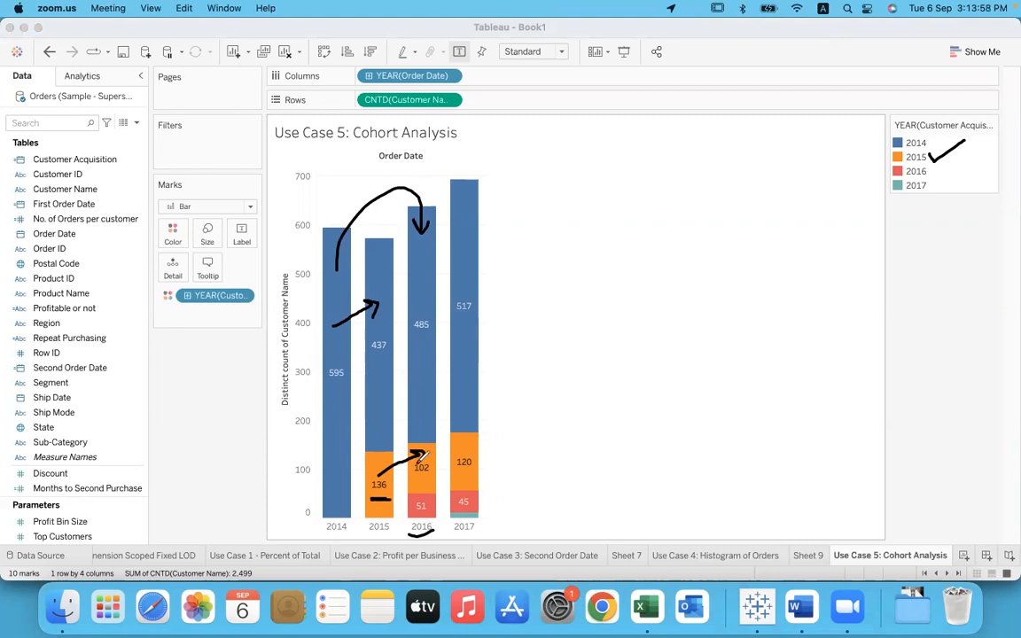
mouse_move(433, 493)
left_mouse_down()
mouse_move(410, 496)
mouse_move(408, 514)
mouse_move(417, 508)
left_mouse_up()
mouse_move(931, 175)
left_mouse_down()
mouse_move(922, 164)
mouse_move(885, 169)
mouse_move(936, 180)
left_mouse_up()
Step: Draw arrows into the 2017 bar from the earlier years, mark its teal segment "new", and clear all annotations
left_click_drag(509, 516, 529, 508)
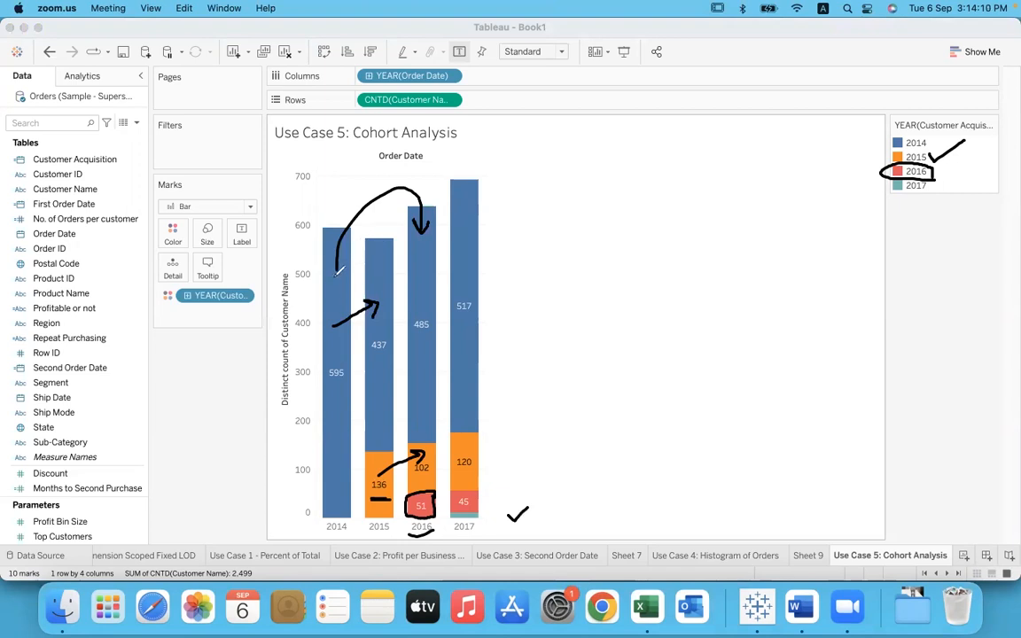
mouse_move(335, 275)
left_mouse_down()
mouse_move(390, 160)
mouse_move(455, 174)
mouse_move(468, 214)
mouse_move(473, 197)
left_mouse_up()
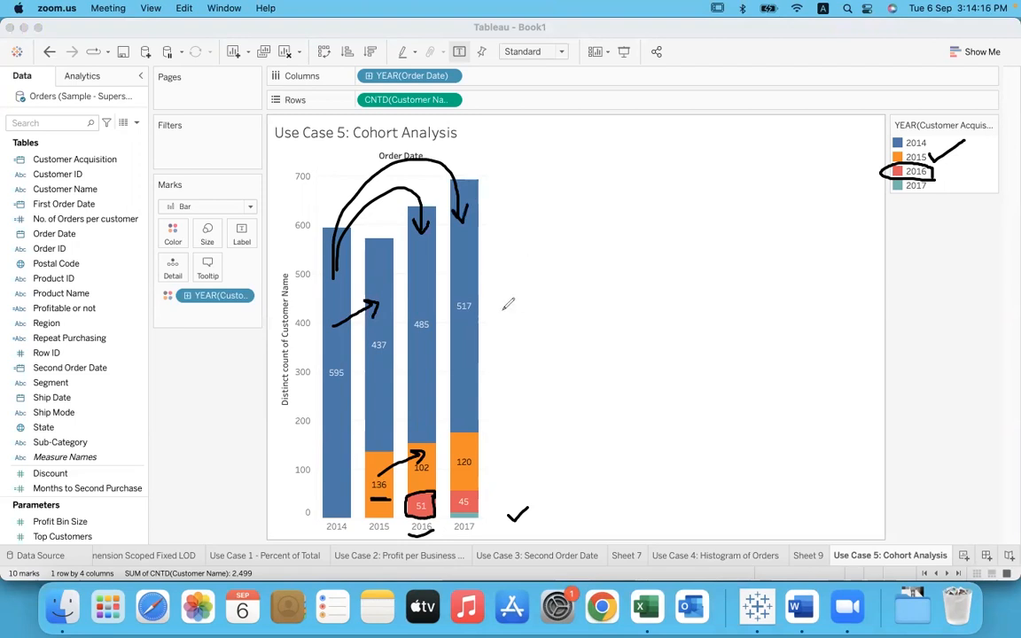
left_click_drag(373, 499, 471, 470)
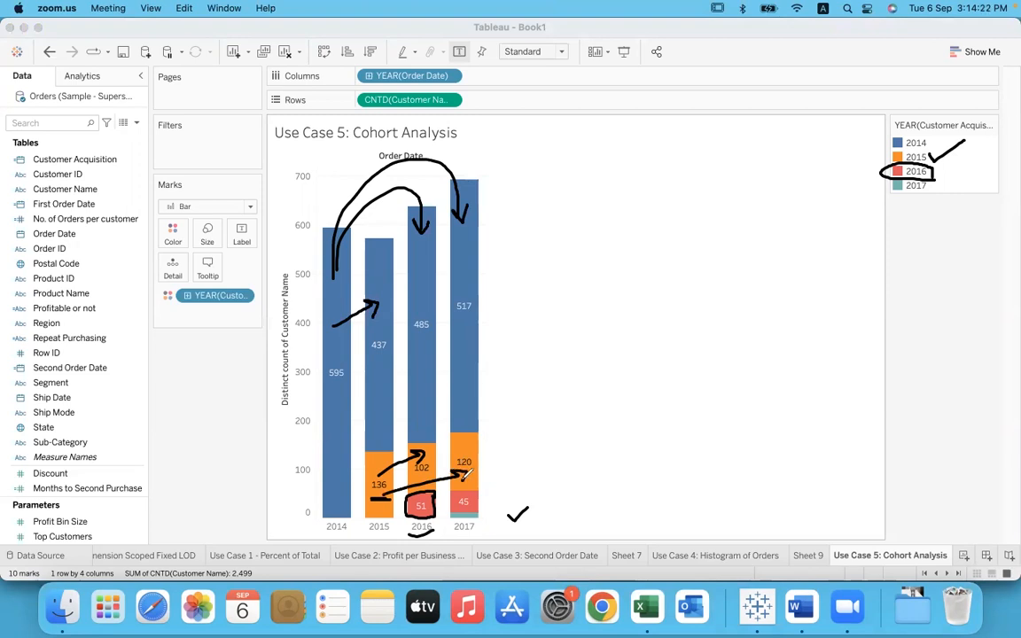
mouse_move(425, 511)
left_mouse_down()
mouse_move(469, 498)
mouse_move(450, 519)
mouse_move(480, 510)
mouse_move(493, 534)
mouse_move(530, 522)
left_mouse_up()
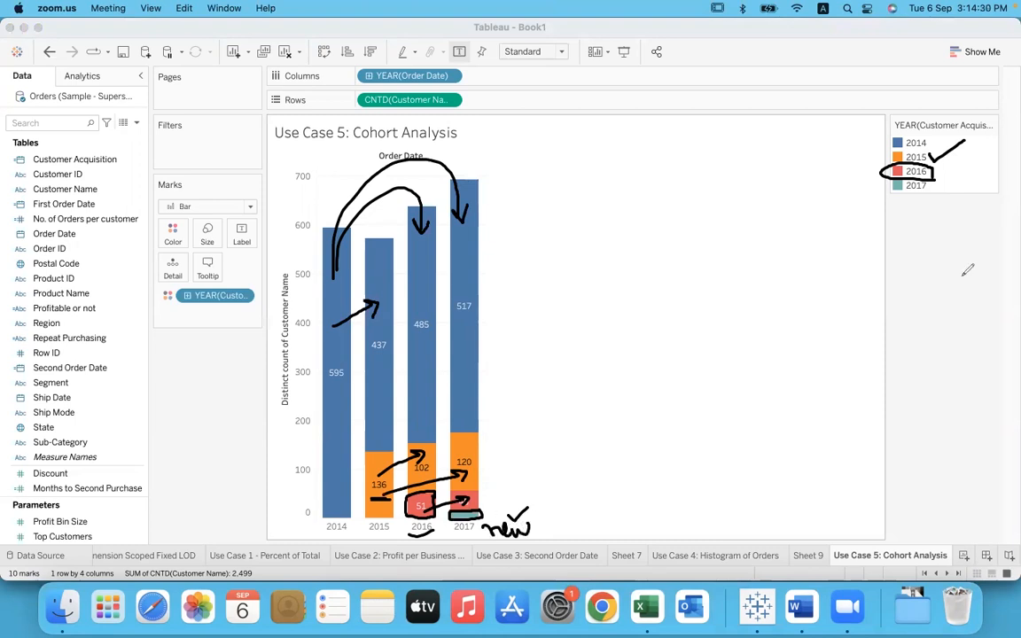
mouse_move(930, 182)
left_mouse_down()
mouse_move(936, 195)
mouse_move(956, 173)
left_mouse_up()
left_click(711, 130)
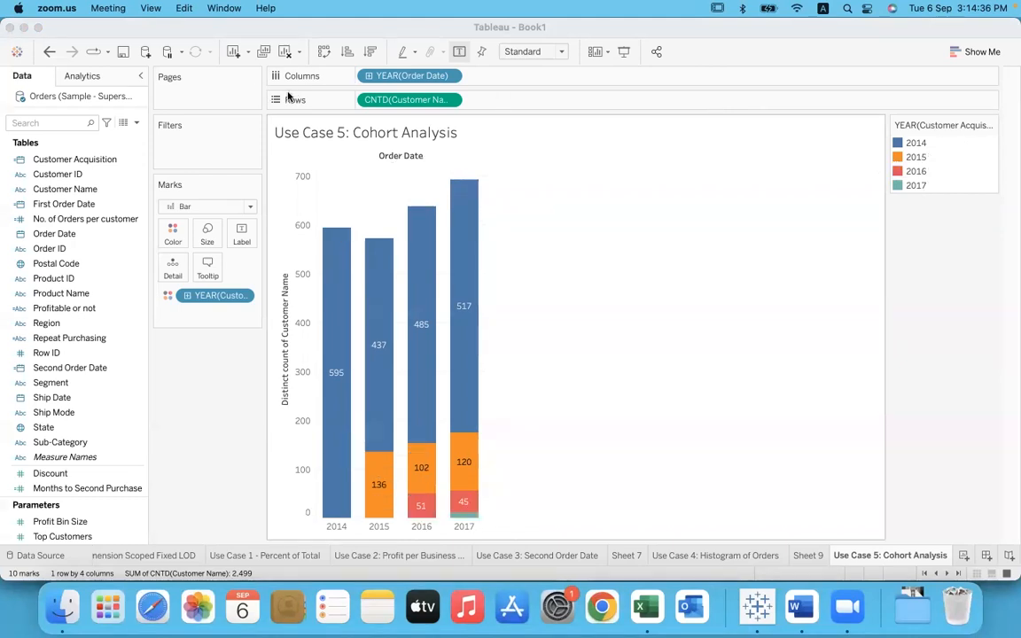
left_click(624, 266)
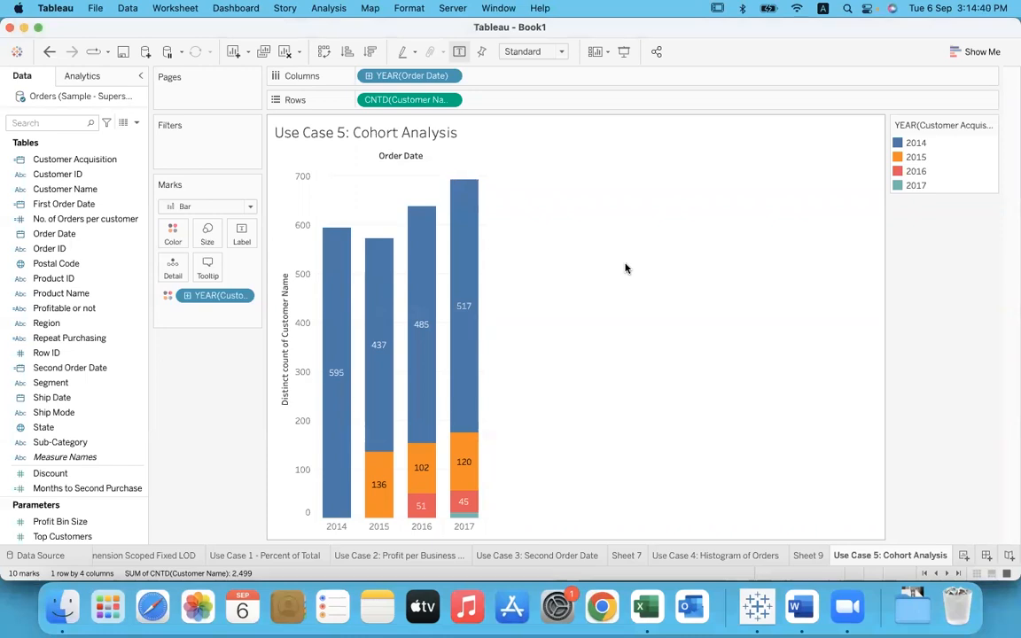
Step: Handwrite the word "retention" in the blank area beside the chart and underline it
left_click(661, 35)
mouse_move(584, 218)
left_mouse_down()
mouse_move(618, 202)
mouse_move(675, 202)
mouse_move(692, 189)
mouse_move(690, 160)
mouse_move(756, 158)
left_mouse_up()
left_click(712, 164)
left_click_drag(682, 181, 703, 178)
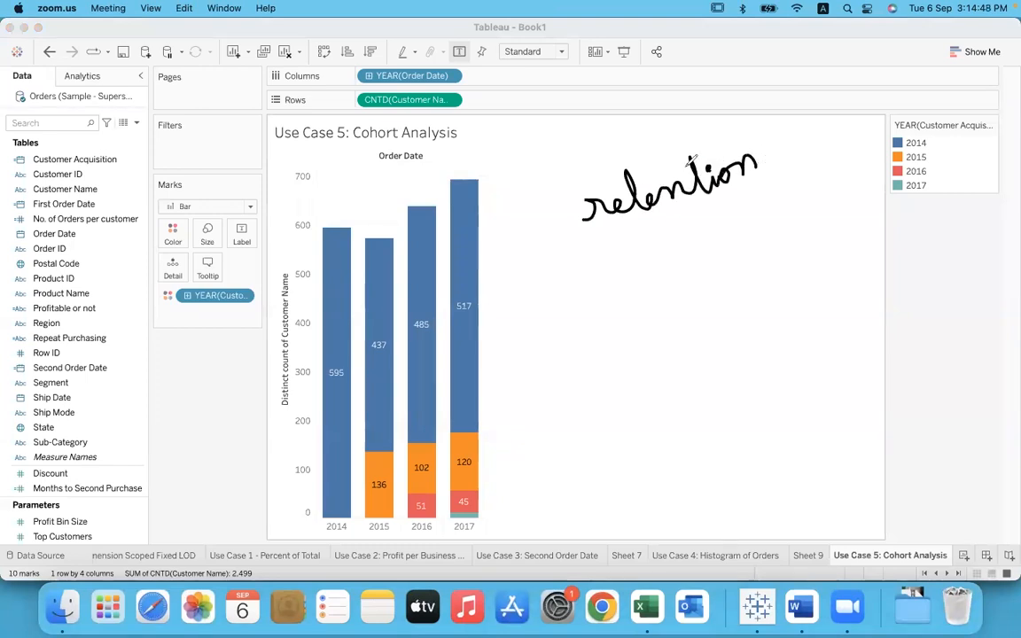
left_click_drag(621, 175, 640, 171)
left_click_drag(585, 252, 756, 180)
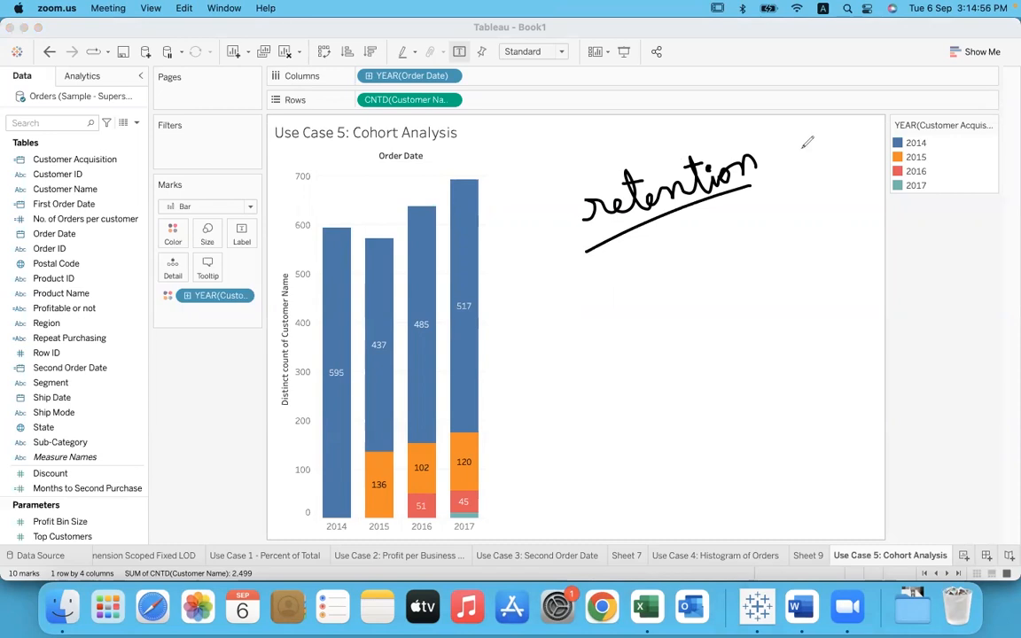
Step: Handwrite the word "acquisition" below "retention" and underline it
mouse_move(587, 309)
left_mouse_down()
mouse_move(588, 296)
mouse_move(697, 280)
mouse_move(729, 239)
mouse_move(743, 255)
mouse_move(761, 241)
mouse_move(783, 254)
left_mouse_up()
left_click(735, 237)
left_click_drag(715, 244, 726, 239)
left_click(701, 254)
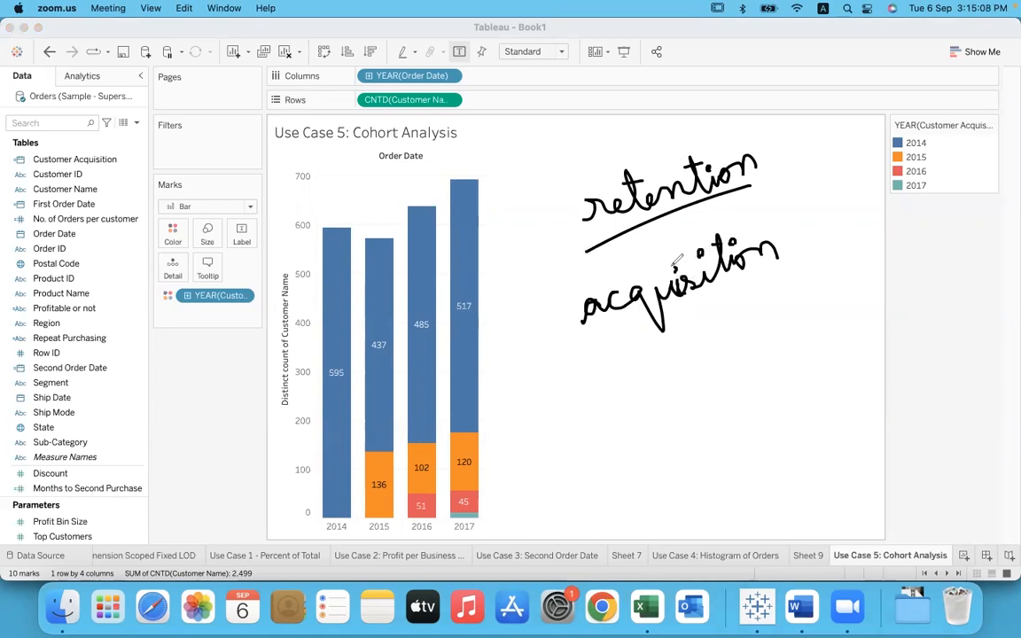
left_click_drag(574, 354, 826, 257)
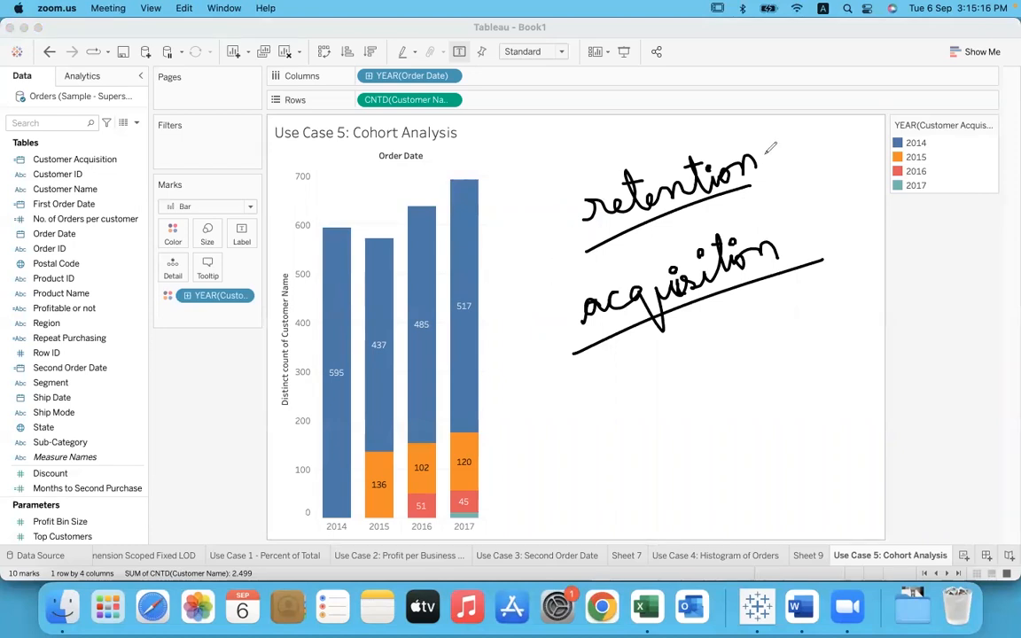
Step: Tick "retention" and "acquisition", number them with circled 1 and 2, and clear all annotations
left_click_drag(764, 168, 813, 126)
left_click_drag(783, 254, 837, 203)
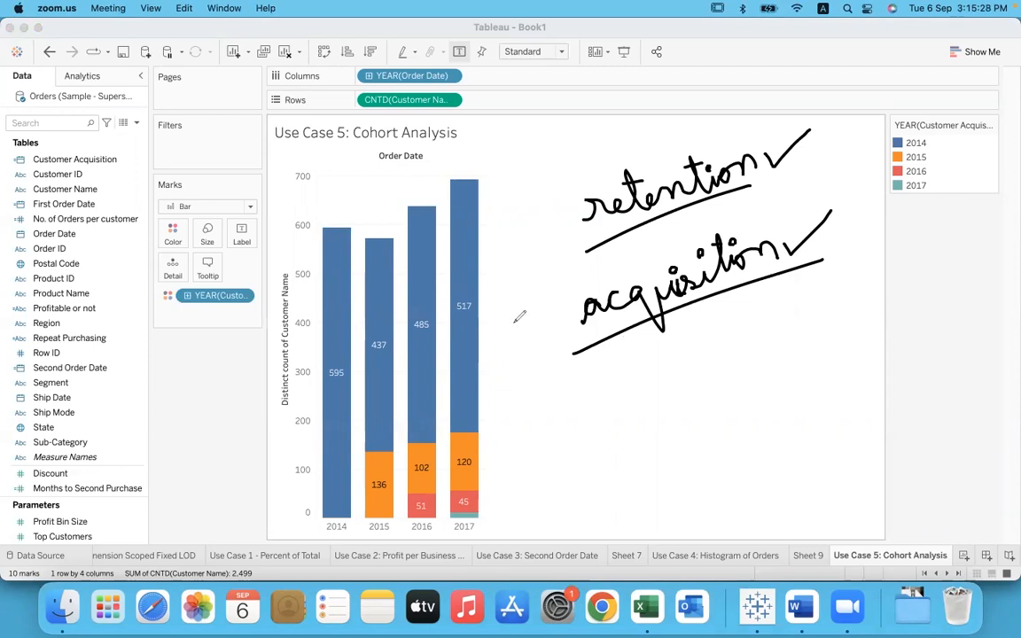
left_click_drag(528, 222, 533, 251)
left_click_drag(523, 204, 516, 211)
mouse_move(514, 306)
left_mouse_down()
mouse_move(544, 334)
mouse_move(550, 309)
left_mouse_up()
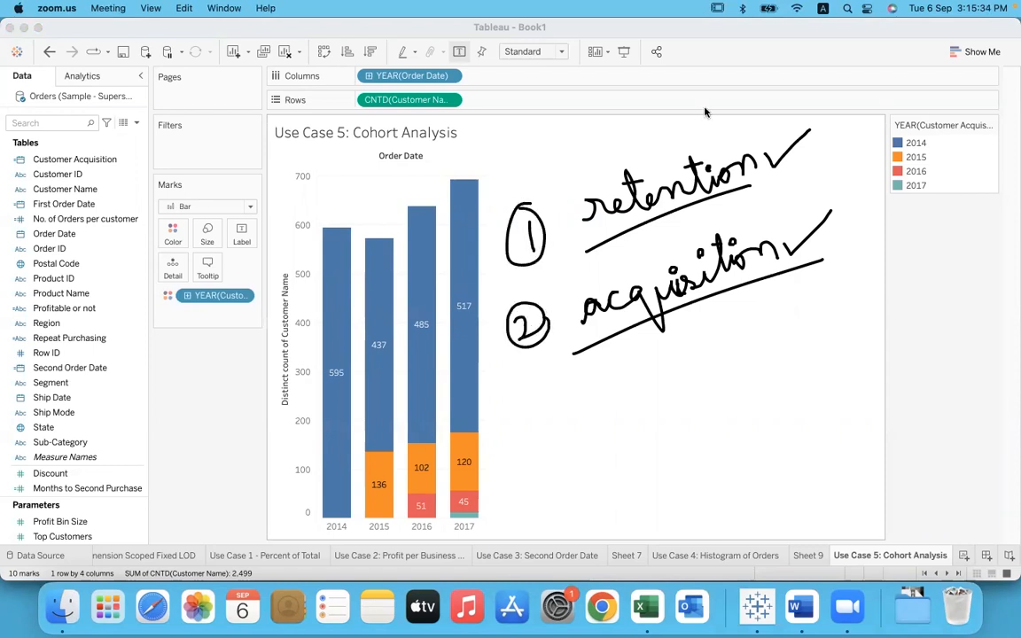
left_click(731, 130)
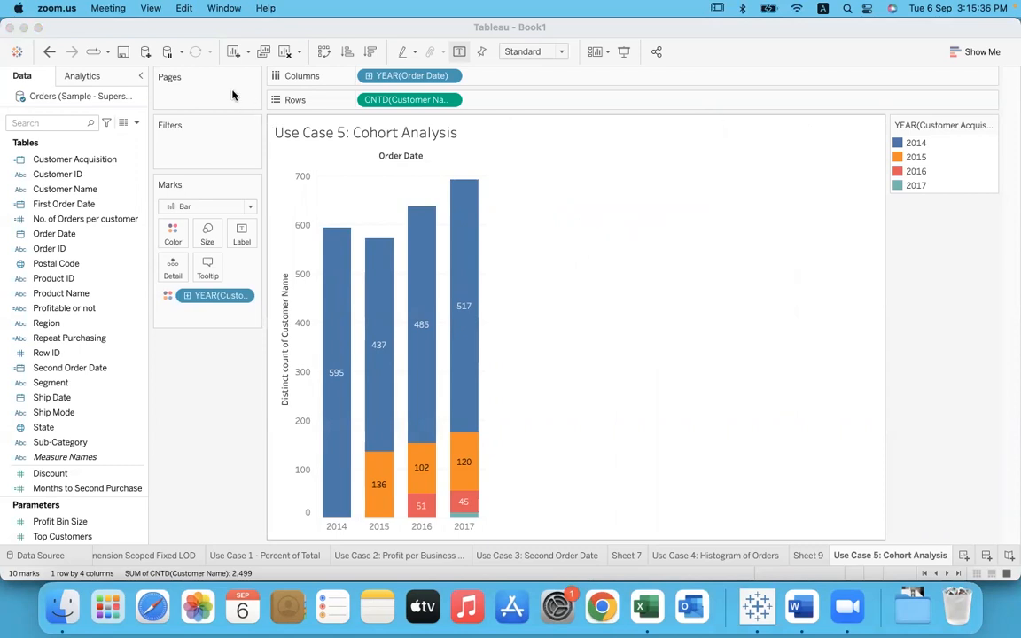
left_click(519, 302)
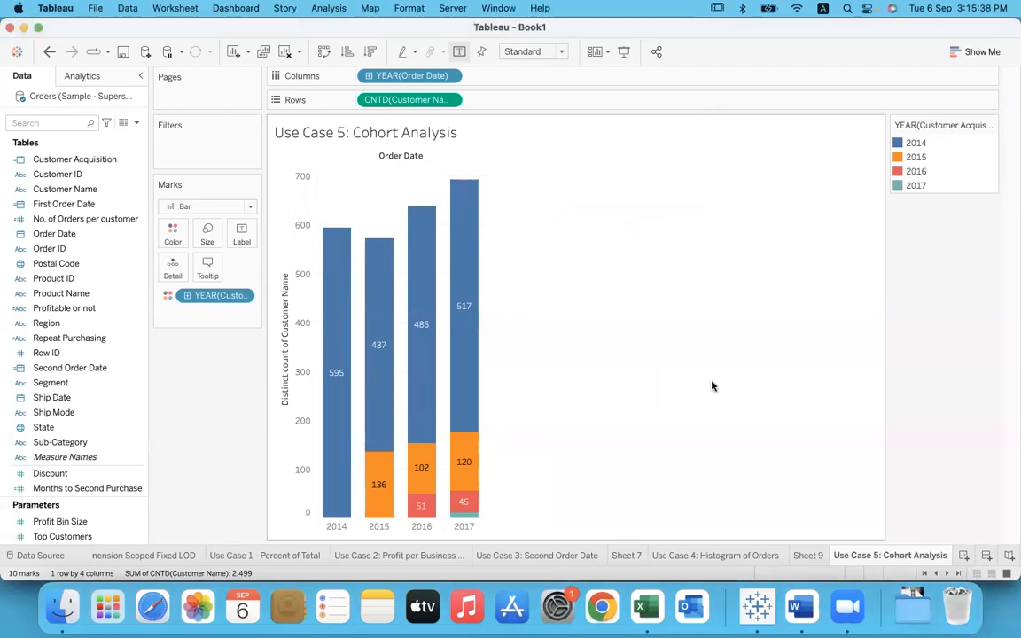
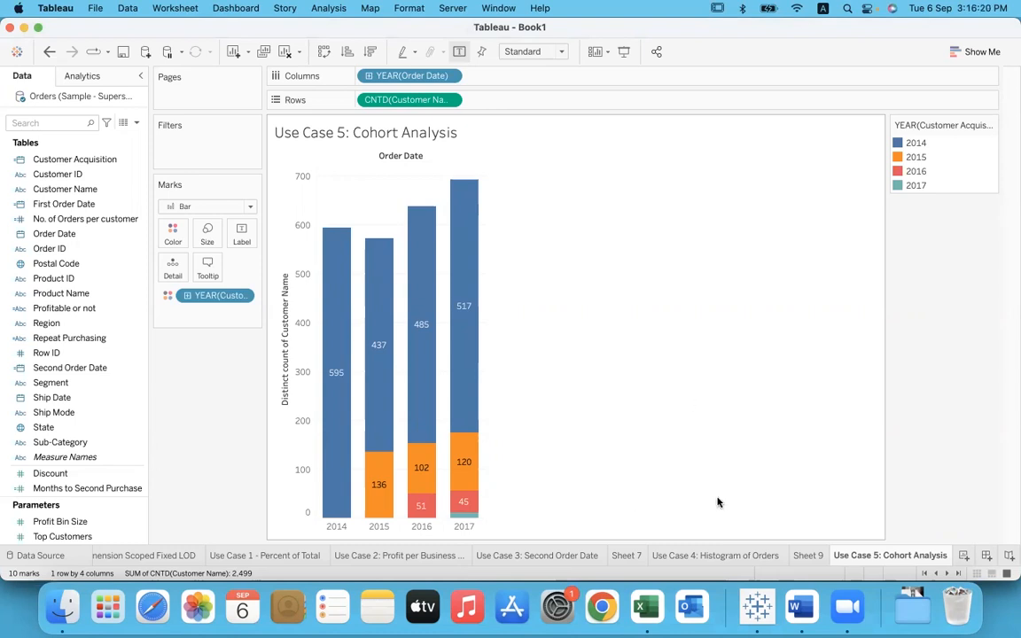
Step: Switch to the Word notes and open an unnumbered blank line below the Include LOD definition, separated from the Exclude LOD item
left_click(800, 607)
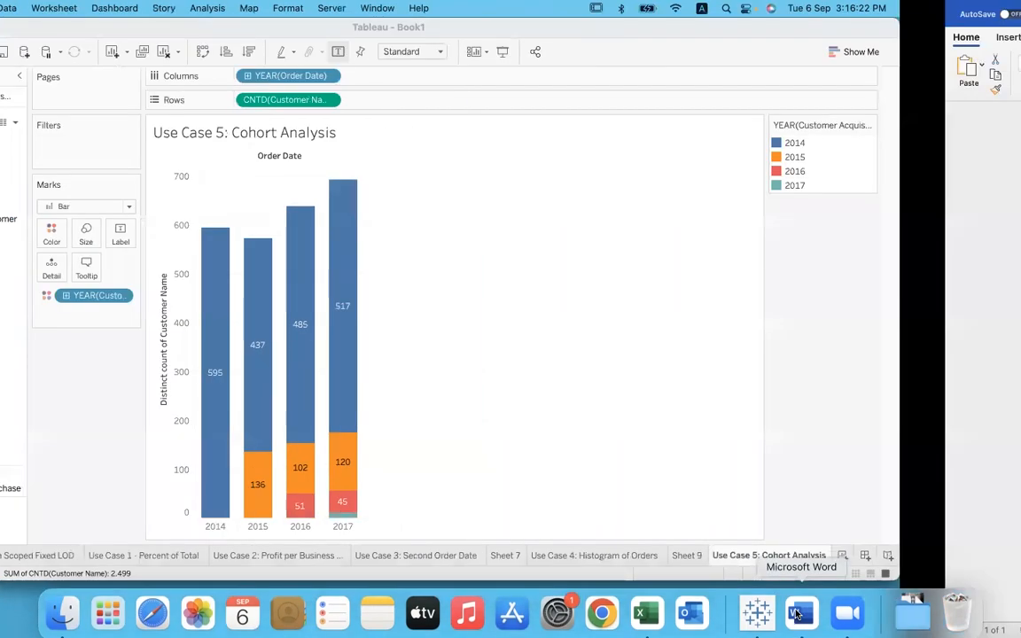
left_click_drag(268, 323, 345, 361)
left_click(346, 362)
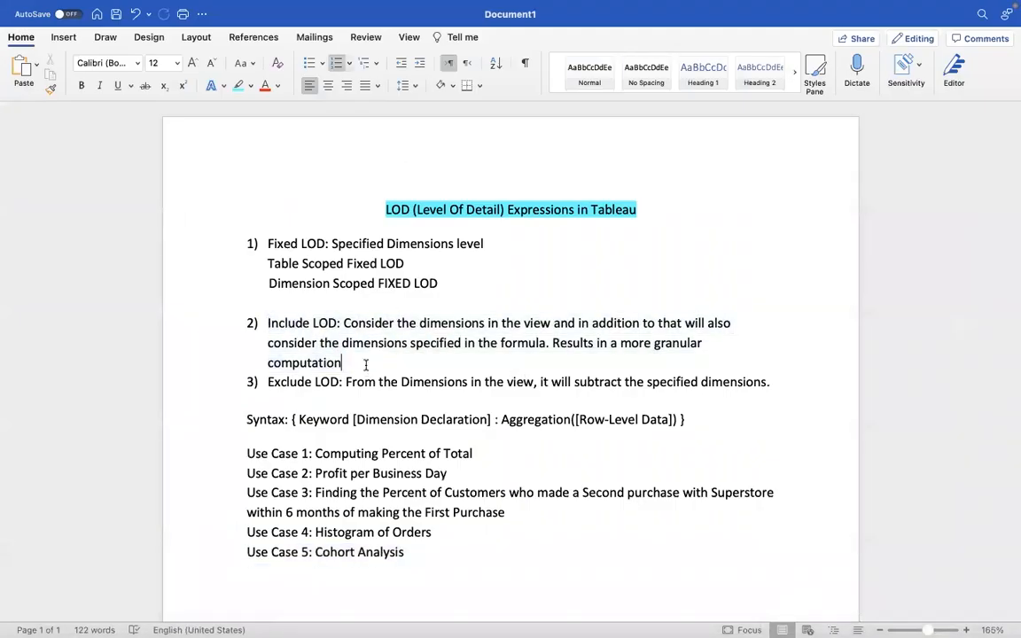
key("Return")
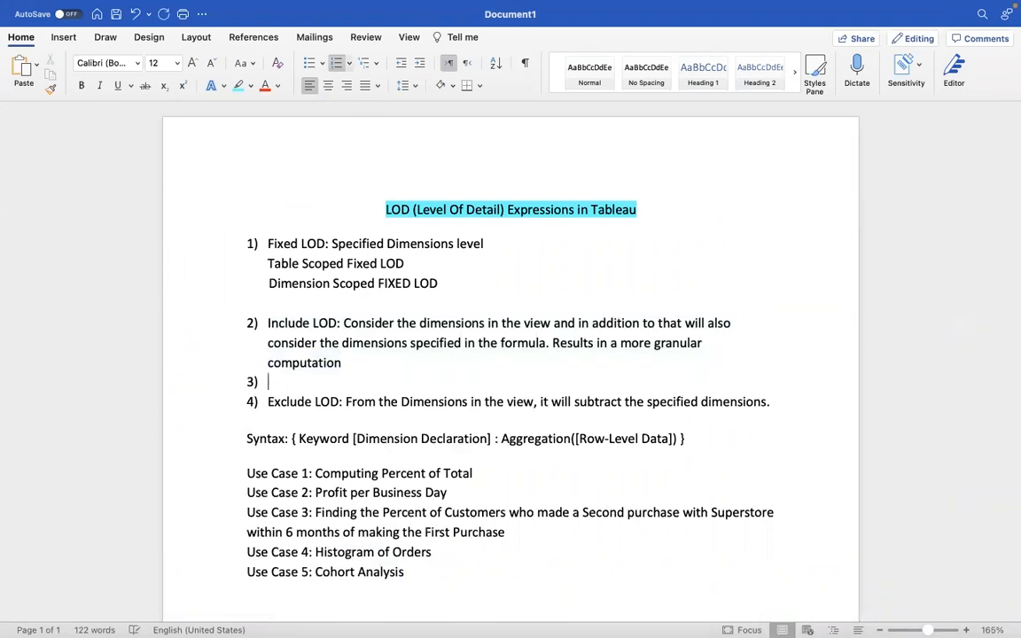
key("BackSpace")
key("Return")
key("Up")
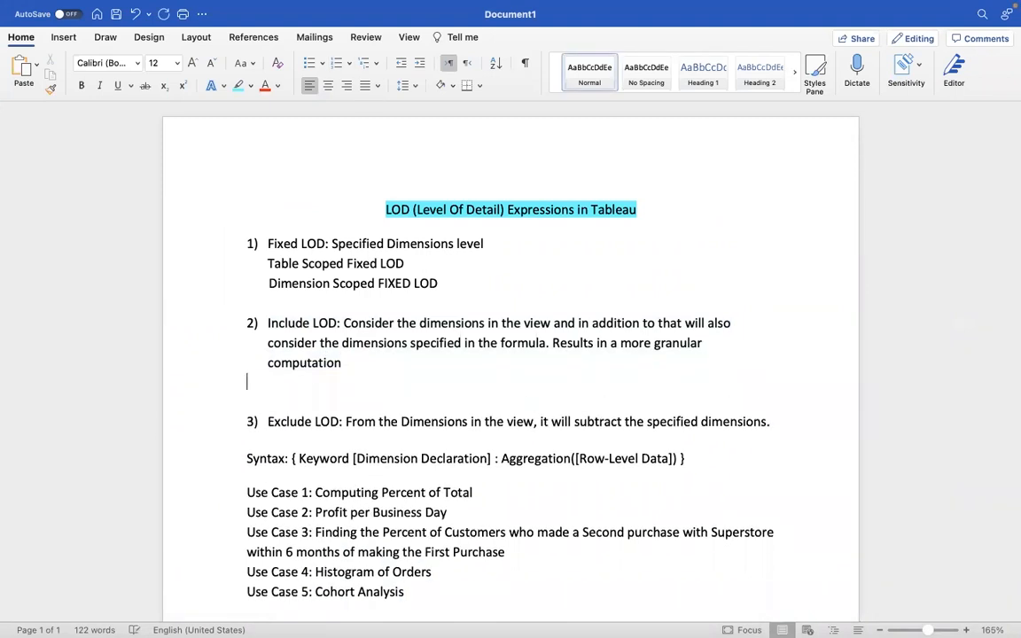
Step: Write "View + Specified Dimensions" on the blank line below the Include LOD definition
type("View")
type("+ Specified ")
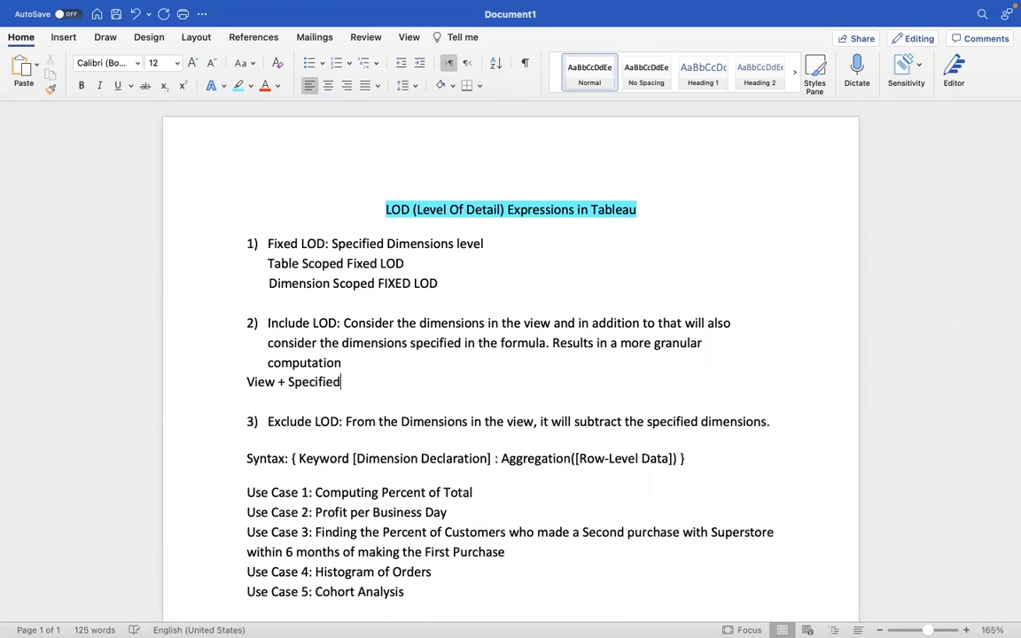
type("Dimensions")
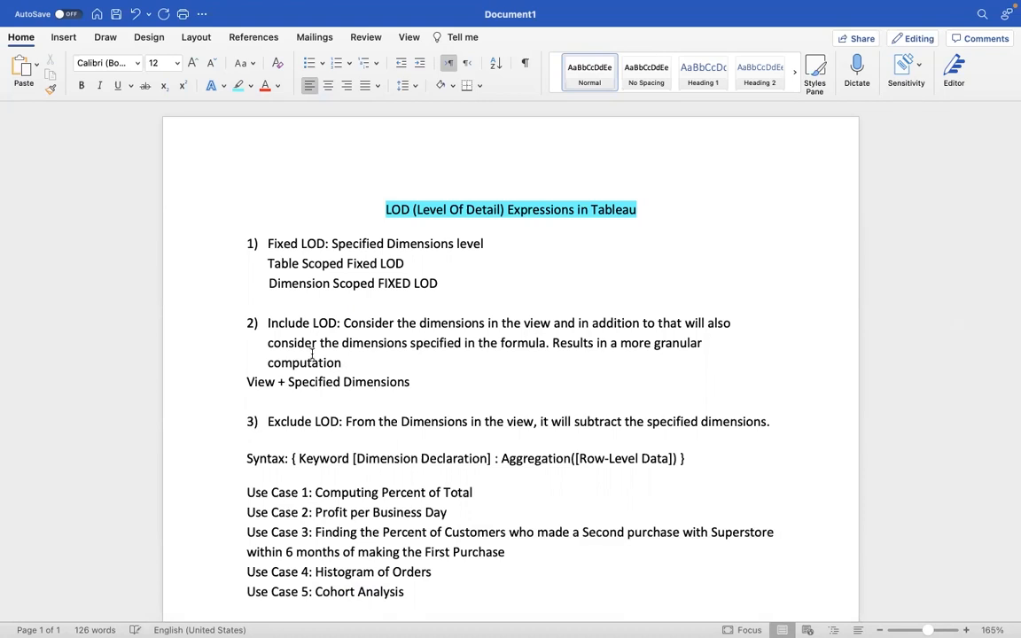
Step: Examine the "View + Specified Dimensions" line, highlighting the whole phrase, "View" and "Specified Dimensions" separately
left_click_drag(248, 382, 411, 382)
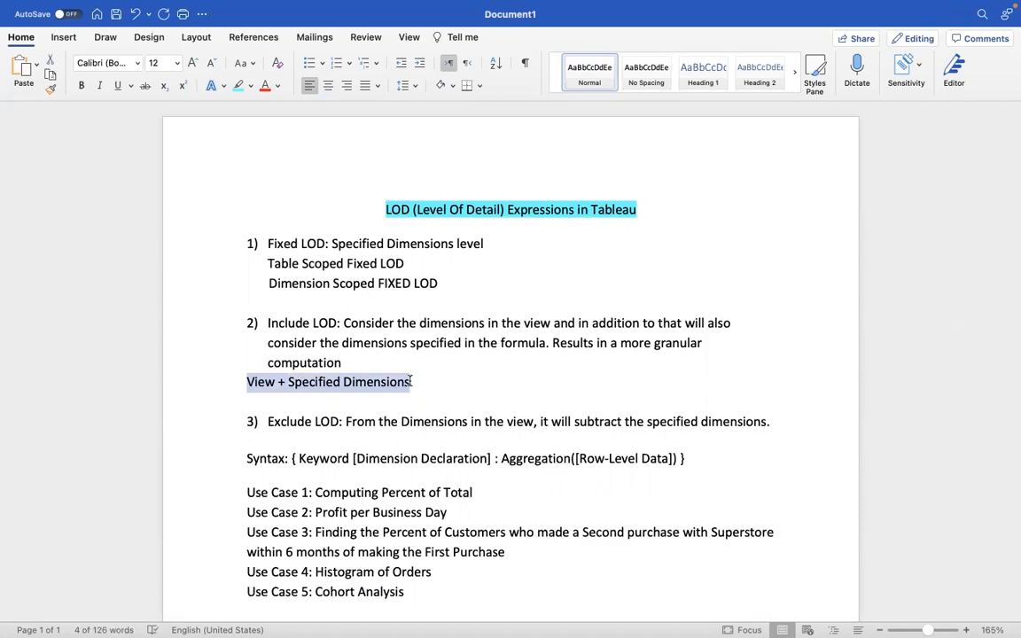
left_click(412, 381)
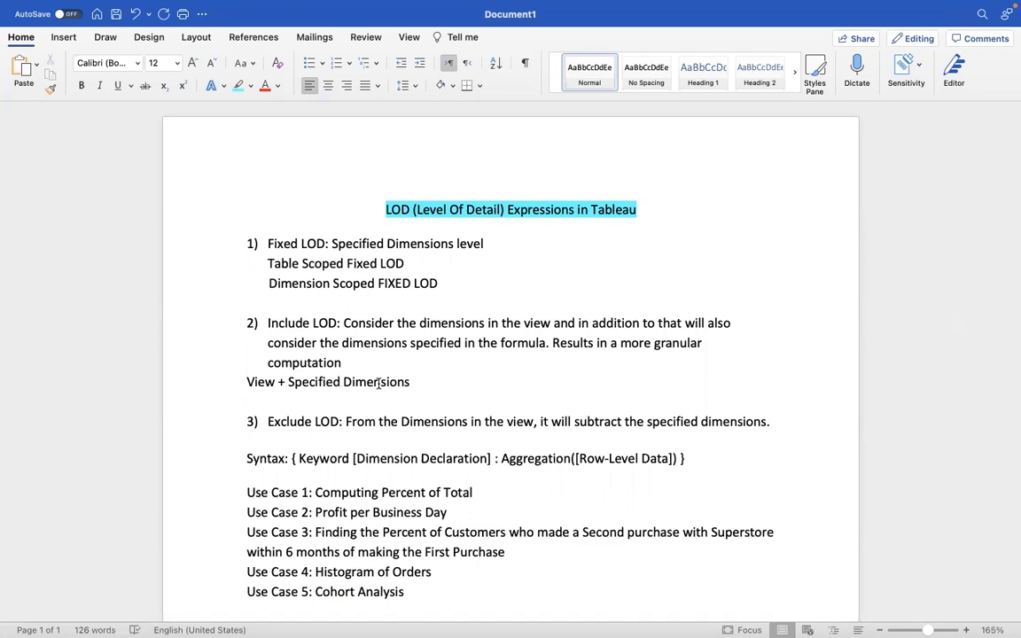
left_click_drag(280, 382, 247, 381)
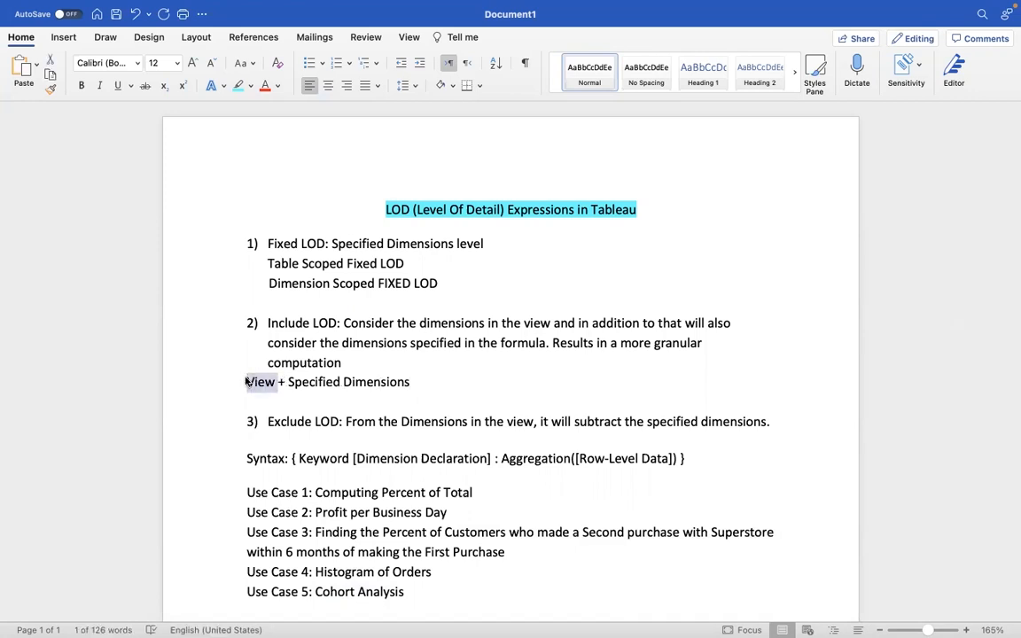
left_click_drag(410, 381, 240, 383)
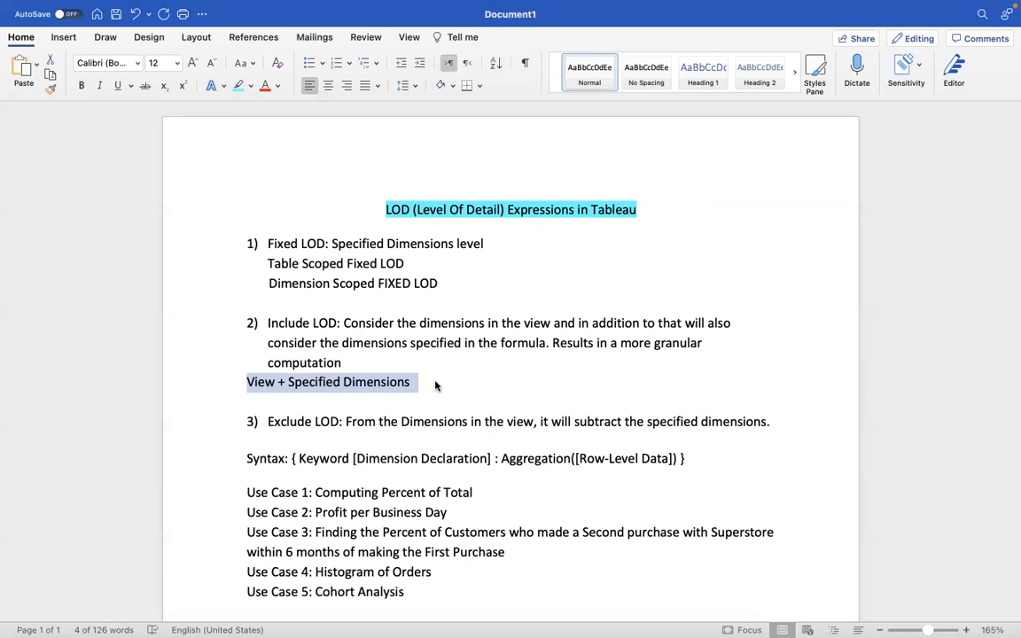
left_click(253, 382)
double_click(249, 381)
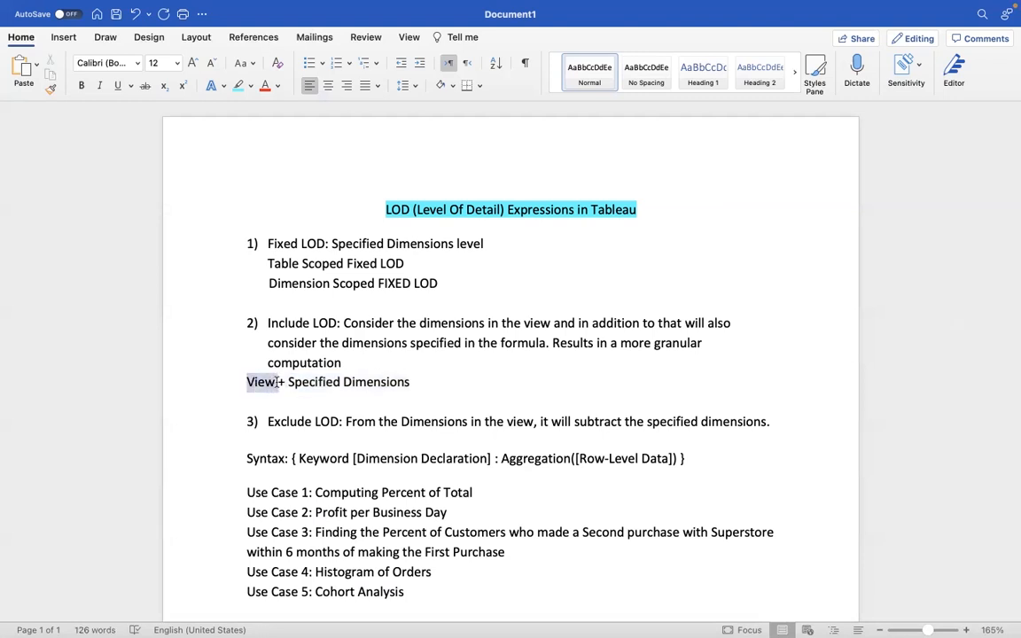
left_click_drag(288, 381, 410, 381)
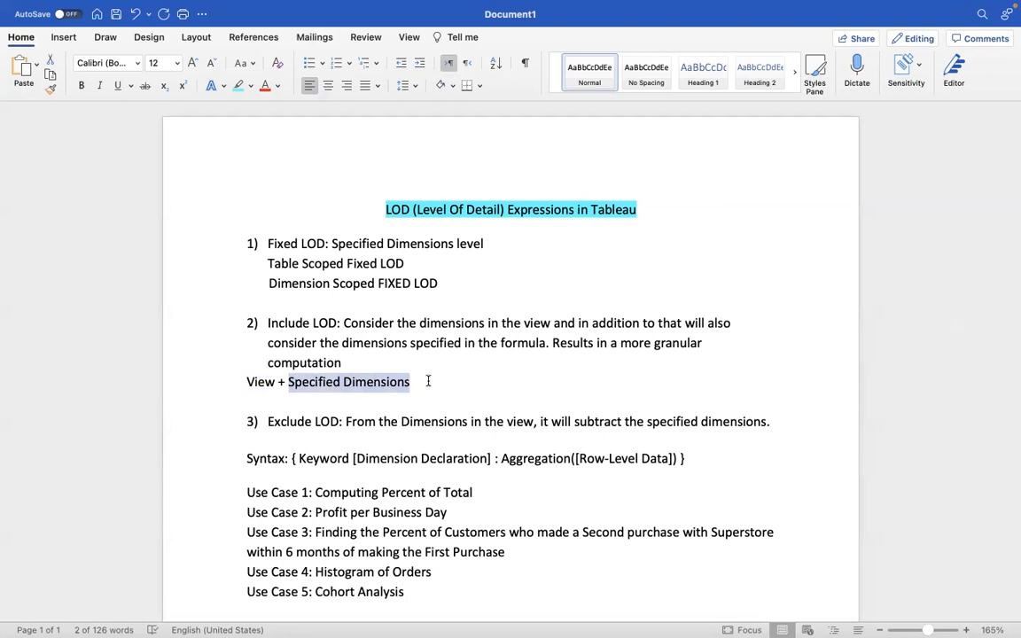
left_click(428, 381)
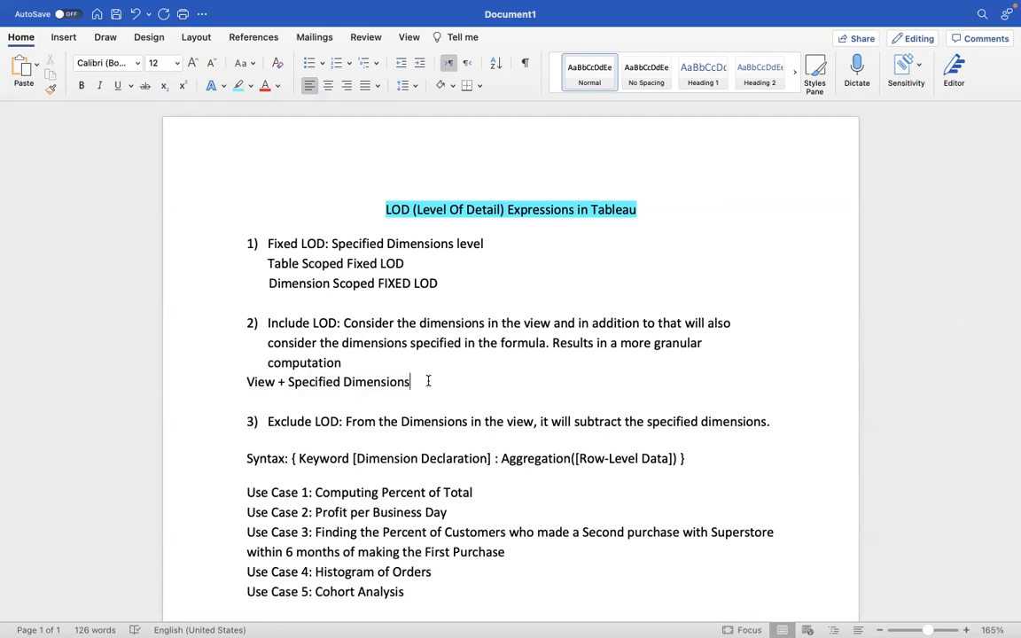
Step: Compare the Fixed LOD and Include LOD definitions by highlighting each block of text in the notes
left_click_drag(444, 282, 253, 242)
left_click(446, 285)
left_click_drag(268, 323, 419, 392)
left_click(426, 386)
Step: Switch back to Tableau and add a new worksheet named "Include LOD"
key("super+Tab")
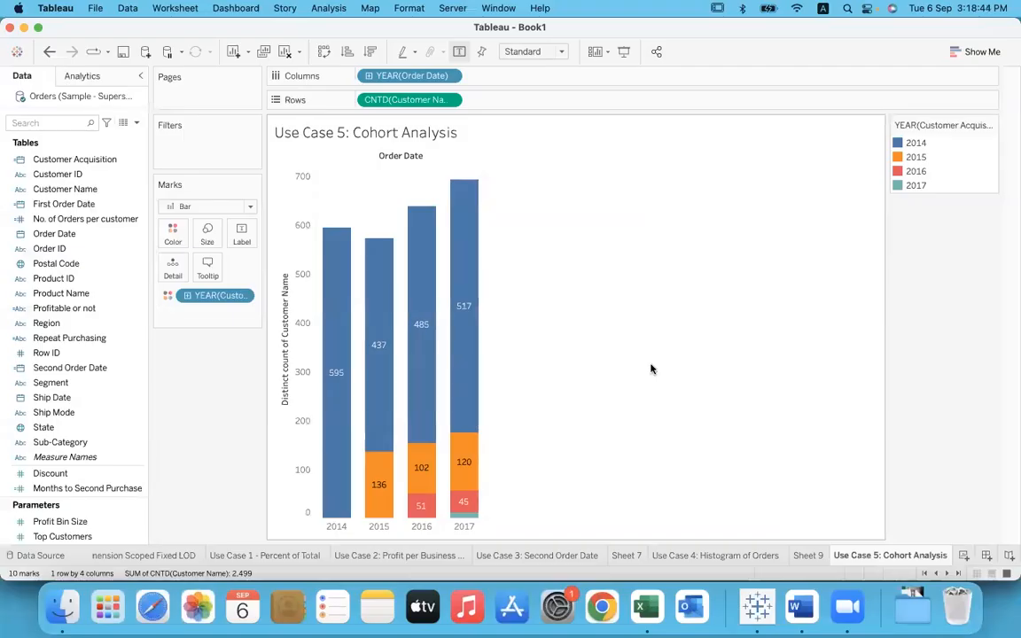
left_click(964, 555)
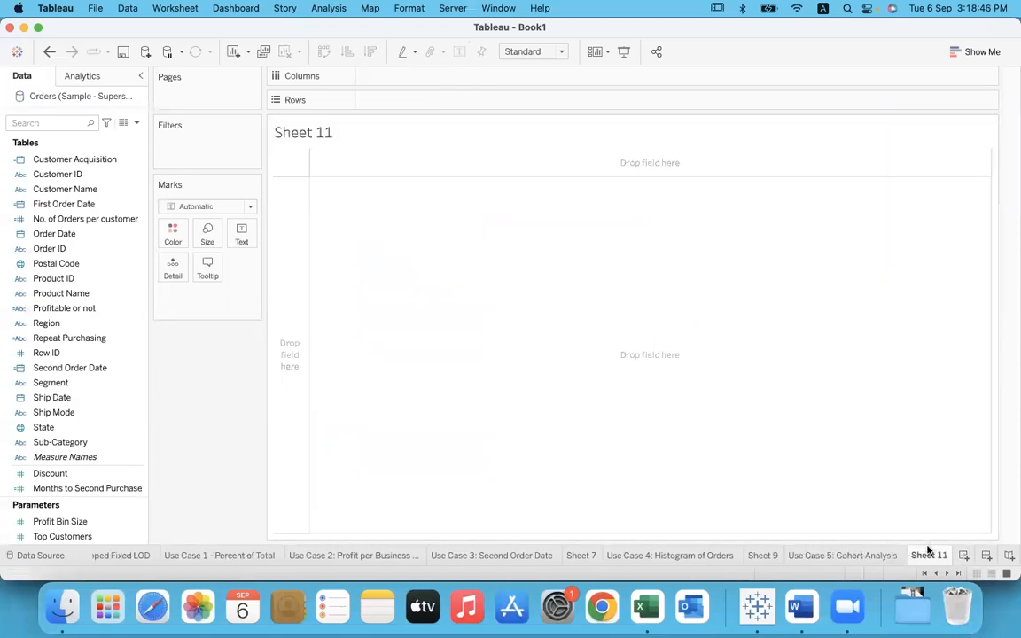
double_click(928, 556)
type("Include LOD")
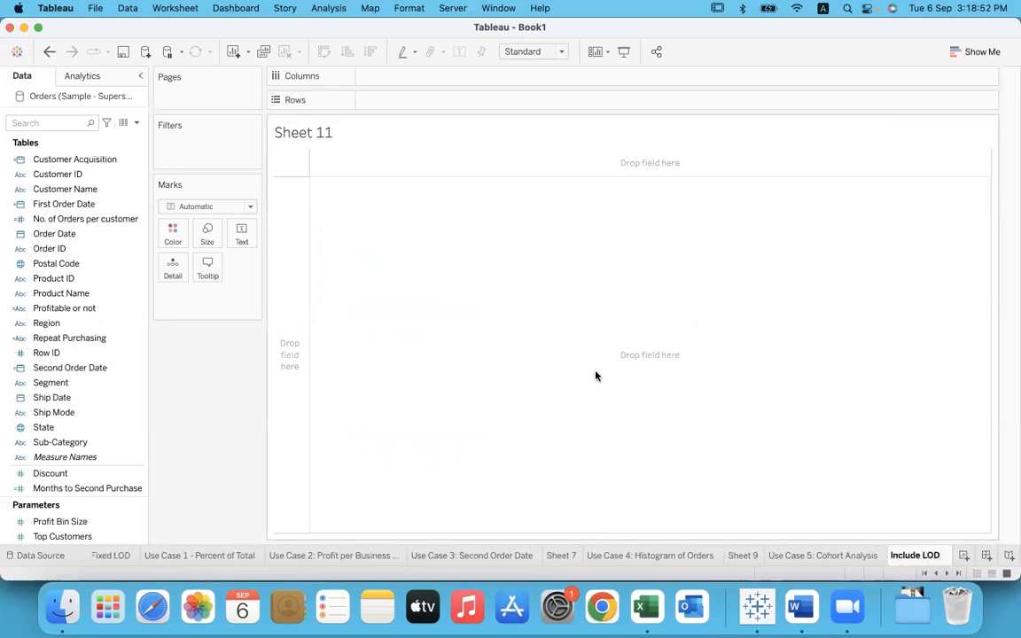
key("Return")
Step: Build a text table with Category in rows and Sales as the text value, aggregated as Average
scroll(92, 233, "up", 3)
left_click_drag(51, 159, 399, 100)
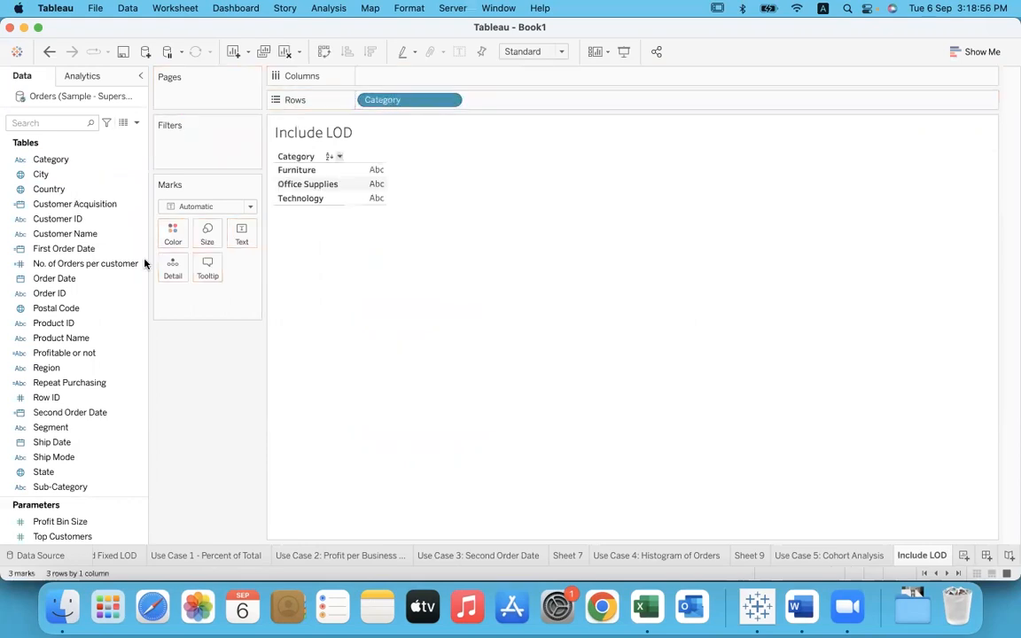
scroll(71, 416, "down", 5)
scroll(71, 419, "down", 4)
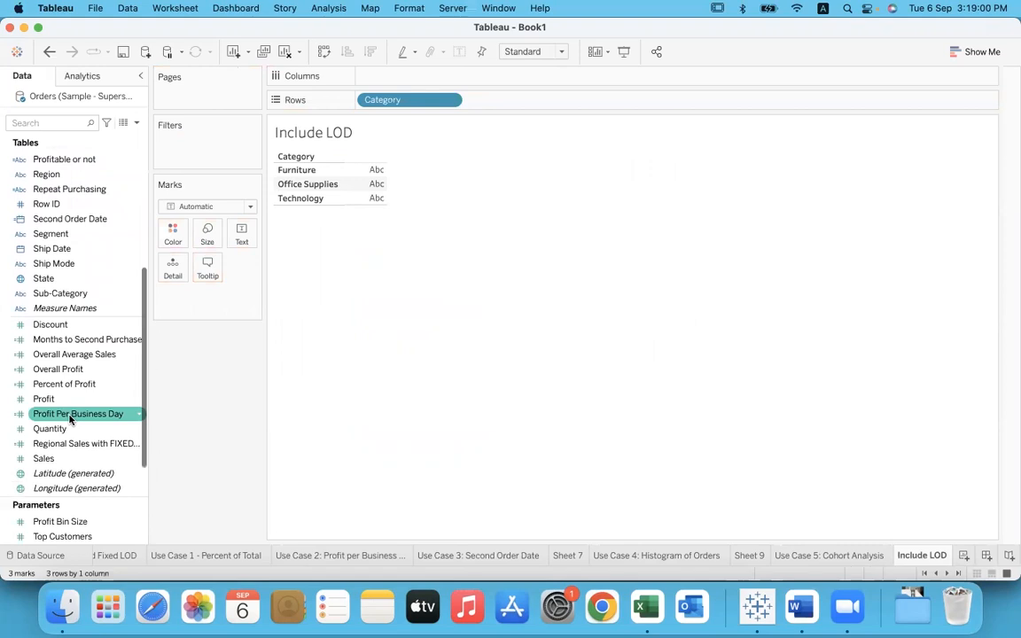
left_click_drag(62, 458, 242, 235)
left_click(242, 295)
mouse_move(247, 430)
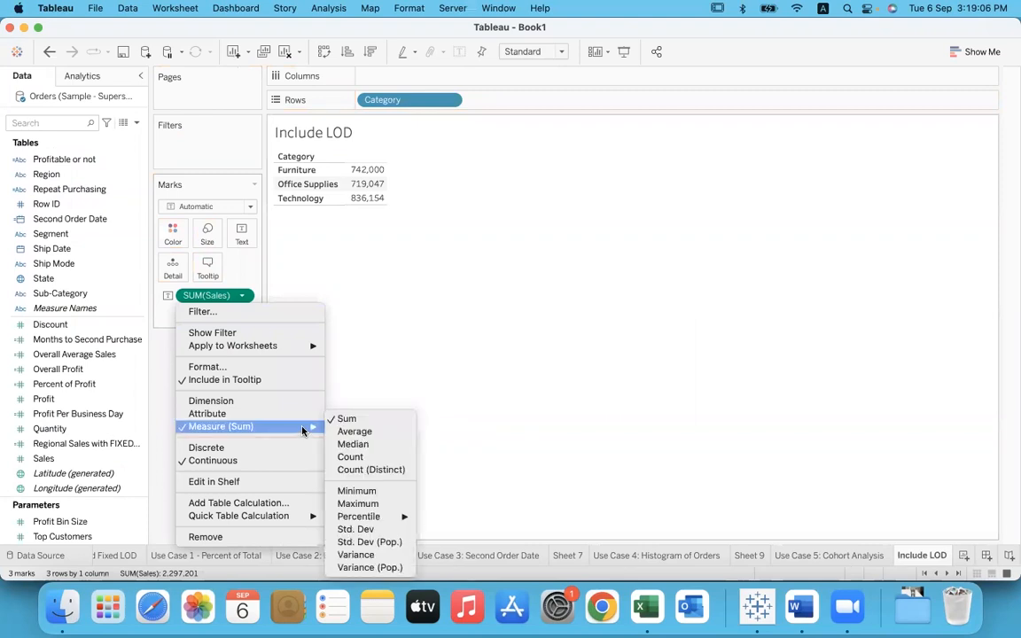
left_click(359, 433)
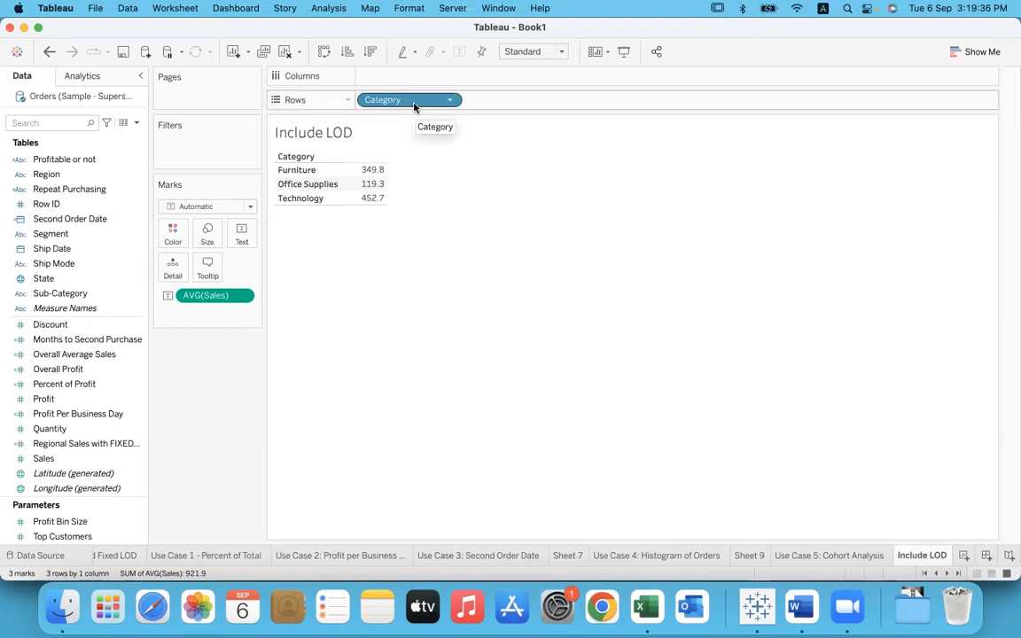
Step: Inspect the average sales value of the Furniture category and clear the selection
left_click(320, 172)
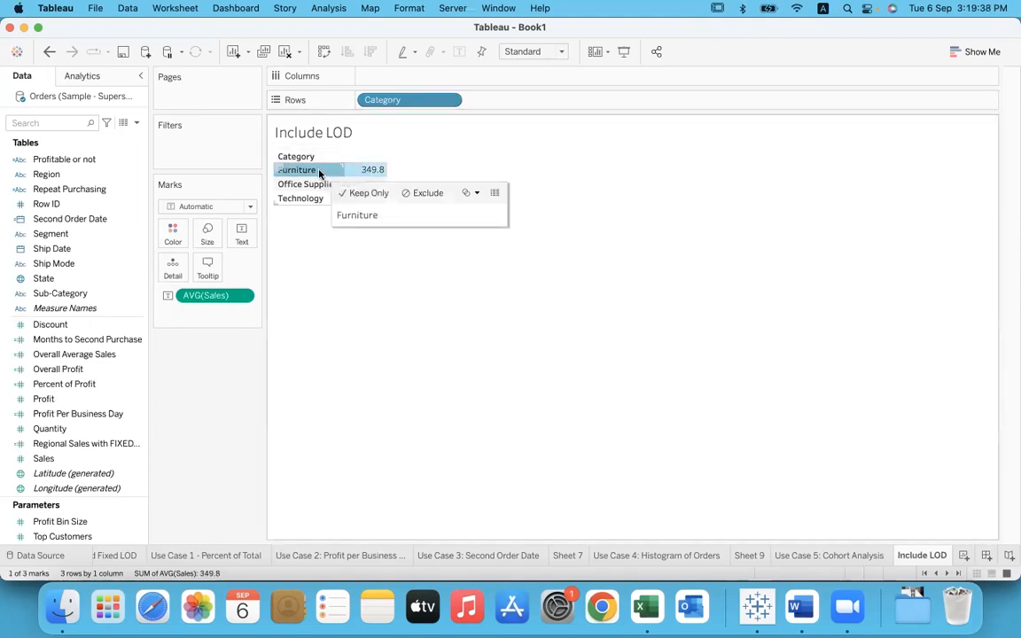
mouse_move(386, 177)
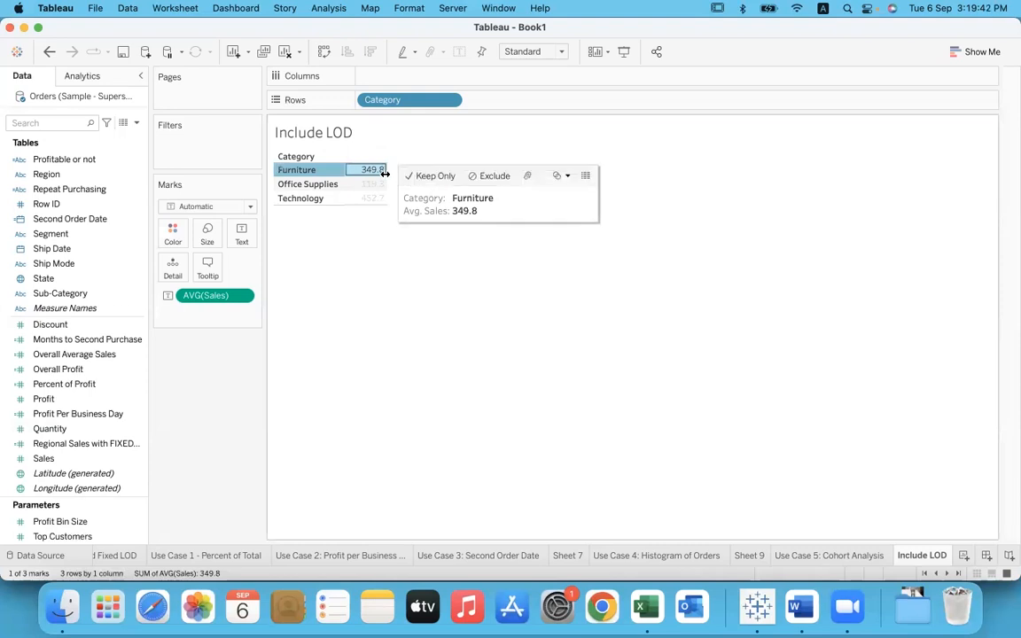
left_click(374, 260)
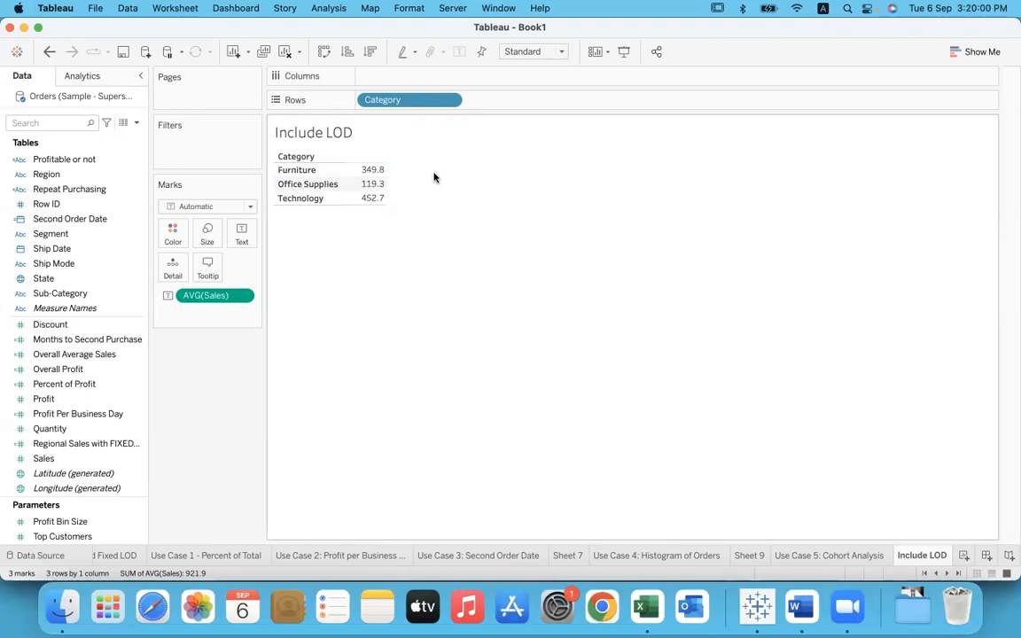
Step: Add Region after Category in the rows to view average sales per region, and remove Region again
left_click_drag(62, 175, 529, 103)
mouse_move(422, 171)
mouse_move(419, 213)
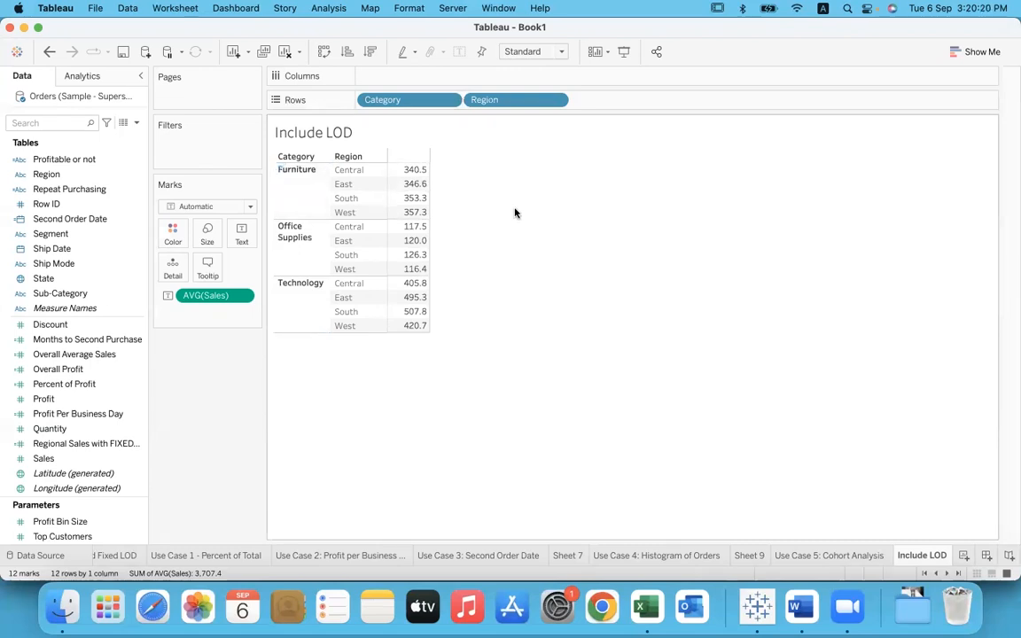
left_click_drag(505, 101, 547, 186)
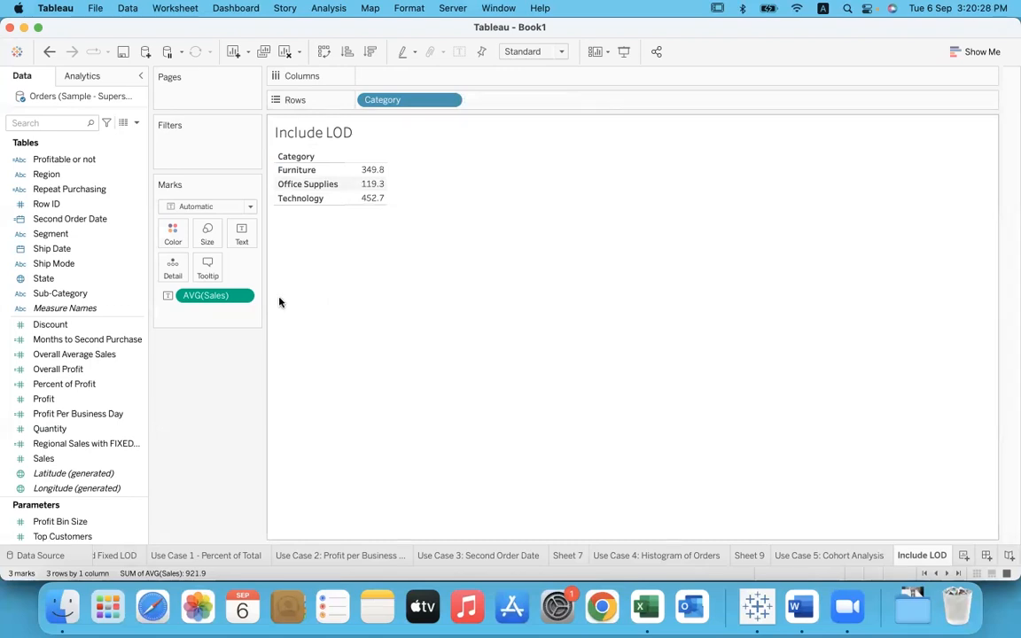
Step: Create a new calculated field and name it "Include LOD"
mouse_move(381, 171)
left_click(325, 8)
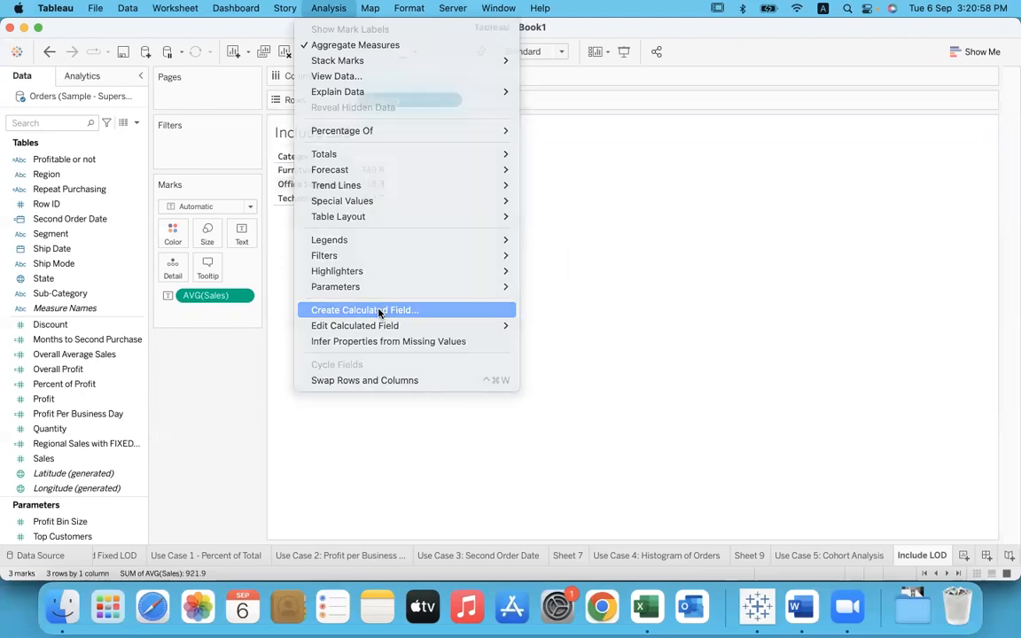
left_click(378, 311)
key("BackSpace")
type("Include LOD")
key("Tab")
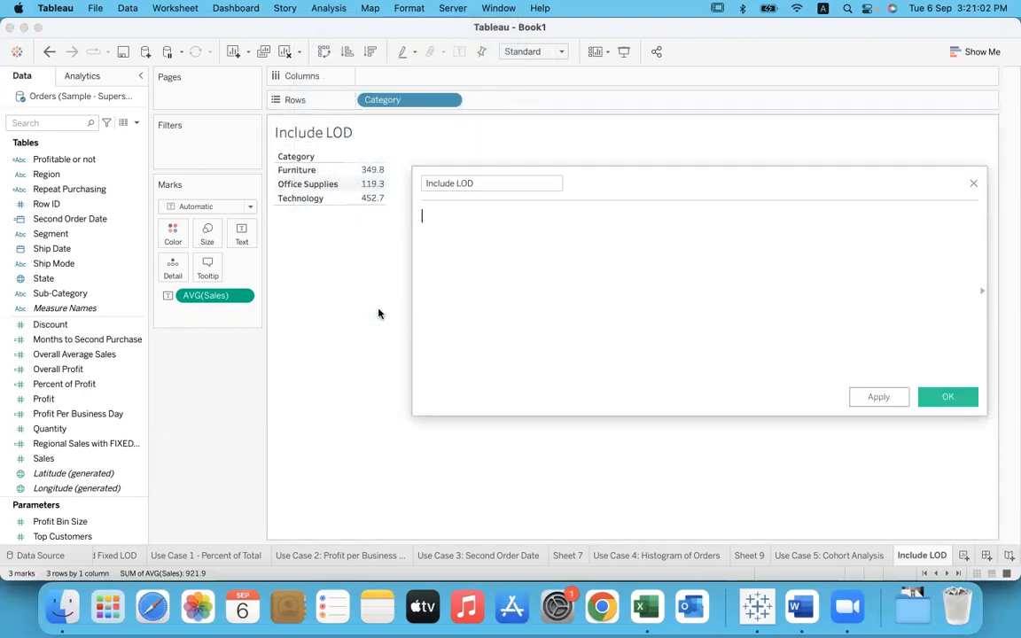
Step: Enter the formula { INCLUDE [Region] : AVG([Sales]) } in the calculated field
type("inc")
key("Return")
type("regio")
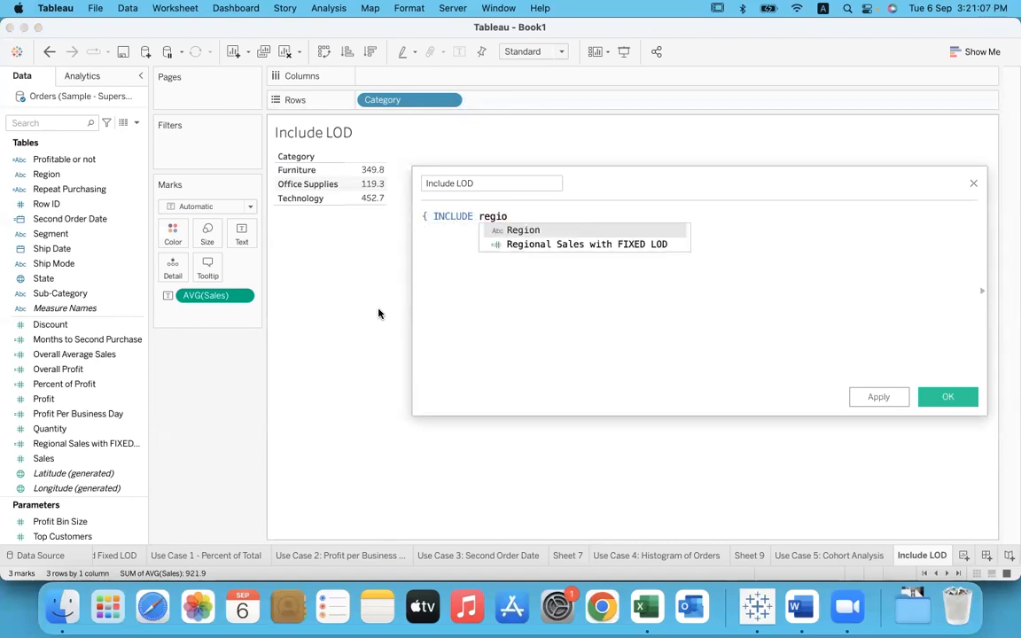
key("Return")
type(": avg")
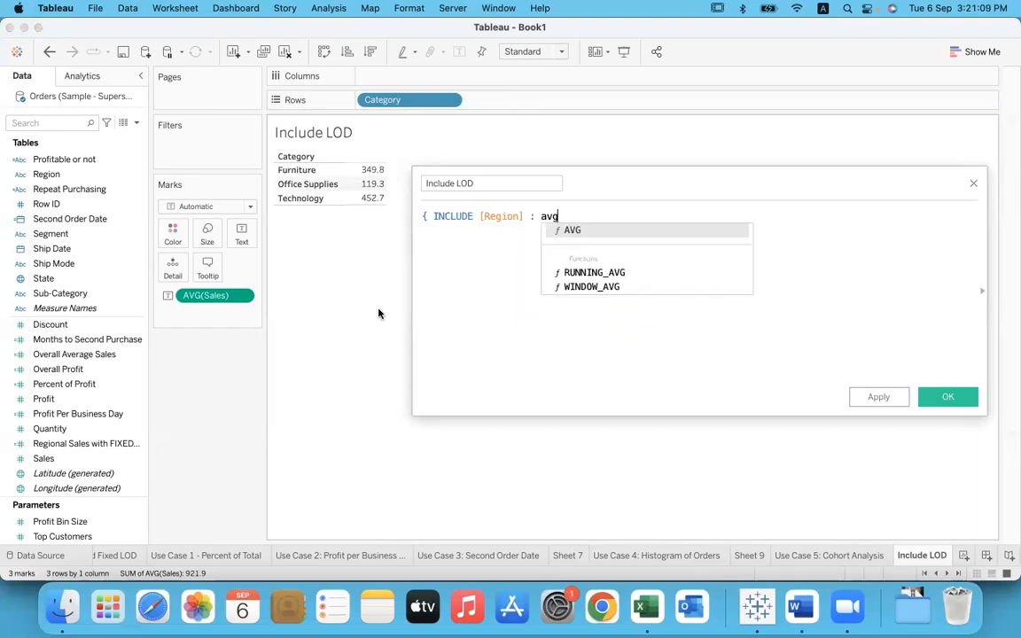
key("Return")
type("sal")
key("Return")
type(") }")
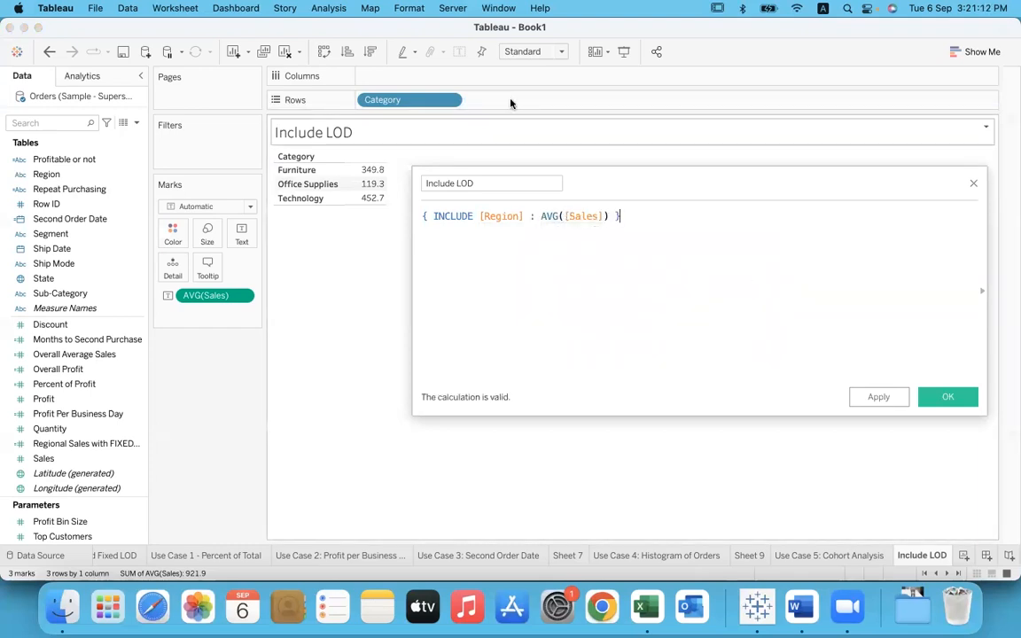
Step: Underline AVG([Sales]) in the formula with the annotation pen and clear the drawing
left_click_drag(540, 227, 603, 227)
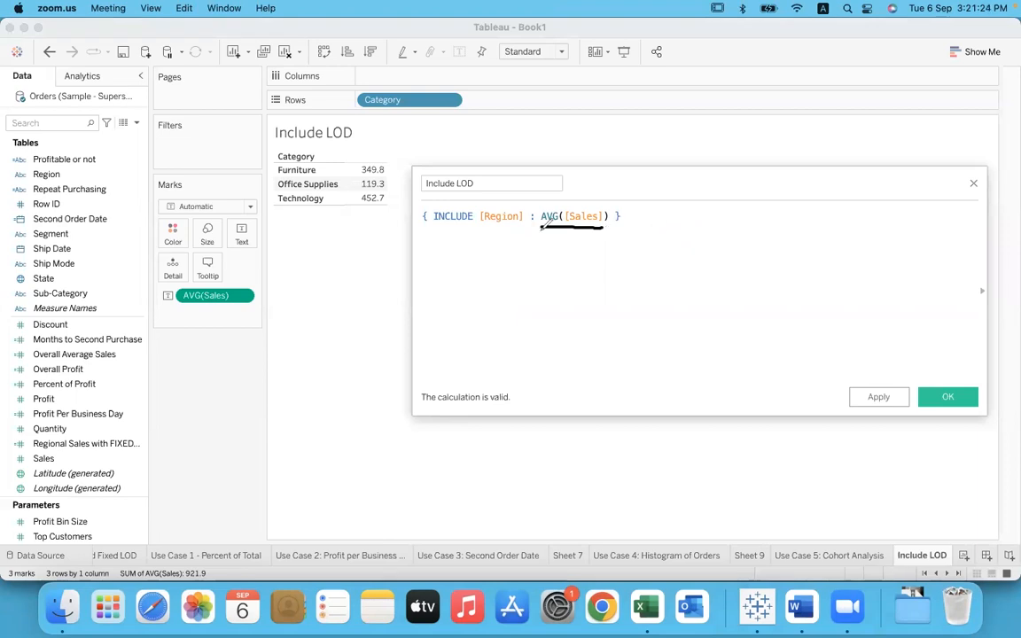
left_click_drag(542, 229, 608, 227)
left_click(719, 130)
Step: Enter the comparison expression { FIXED [Region] : AVG([Sales]) } below the INCLUDE expression in the calculation
left_click(644, 212)
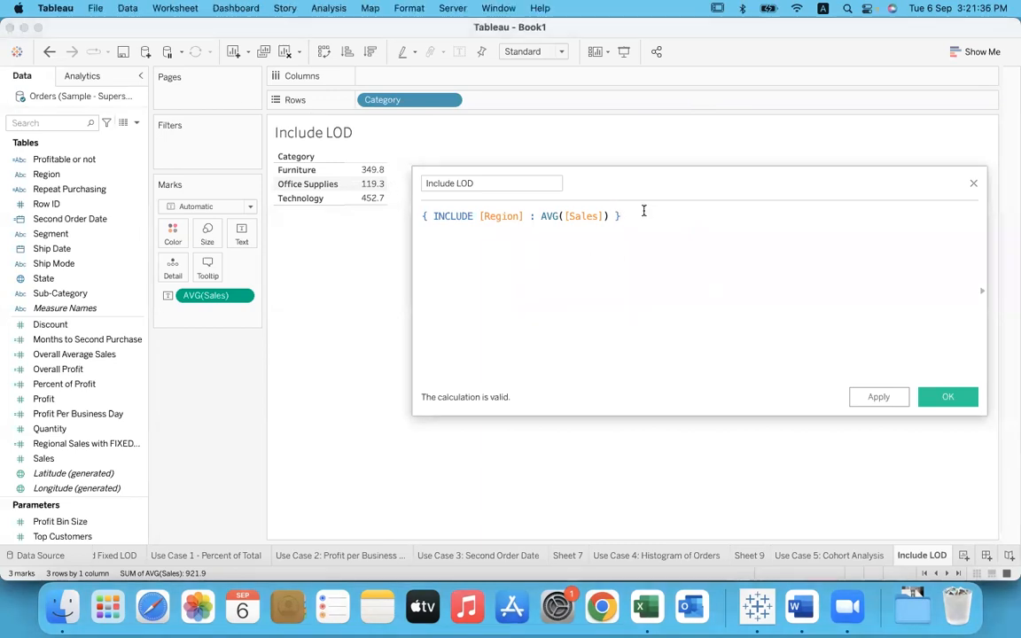
key("Return")
type("{ FIXED")
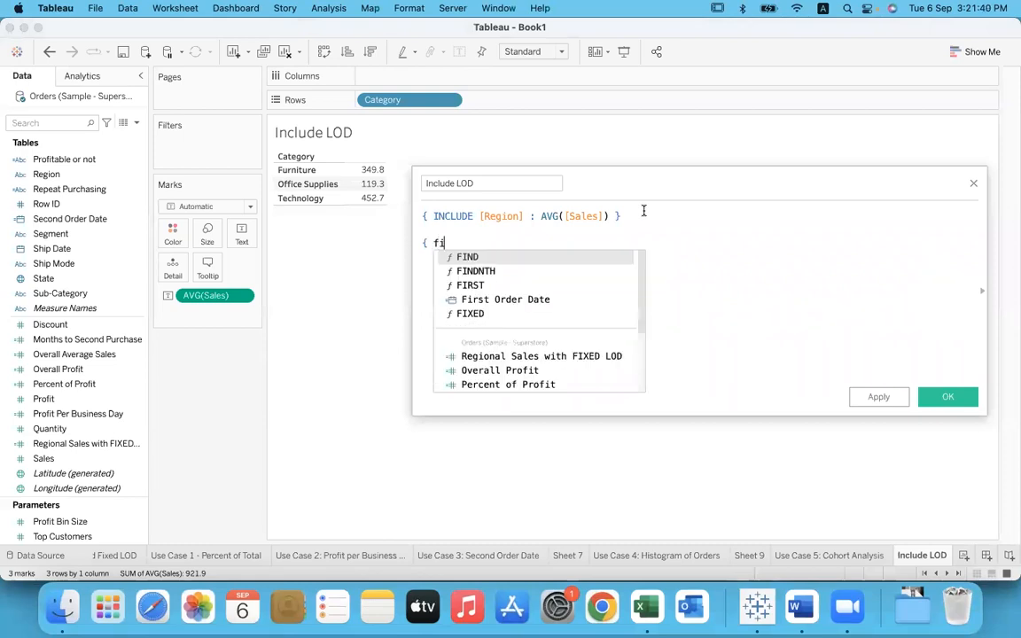
key("Return")
type("regio")
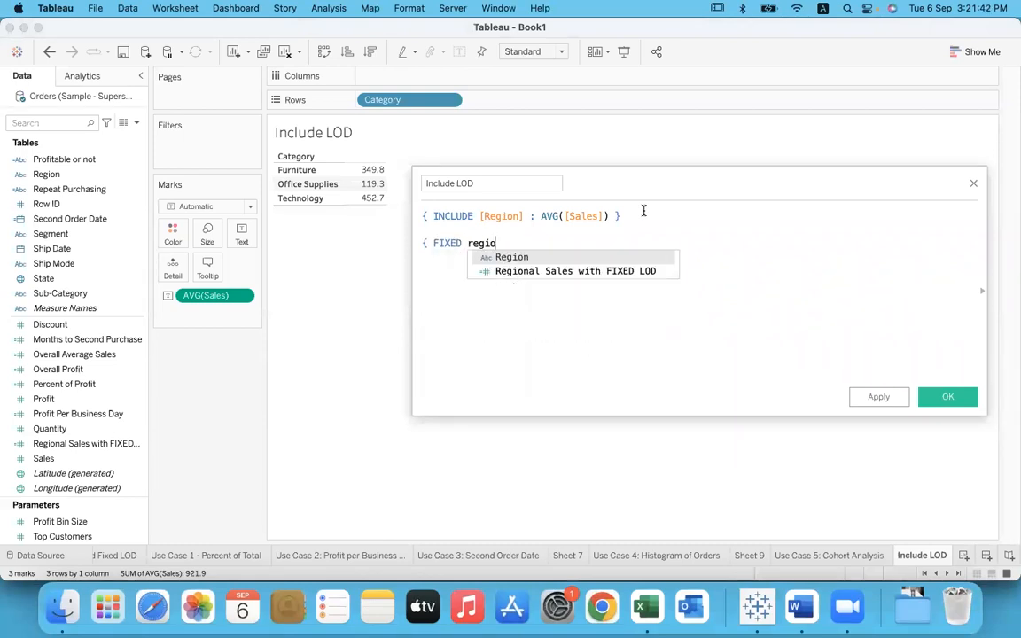
key("Return")
type(": AVG(sa")
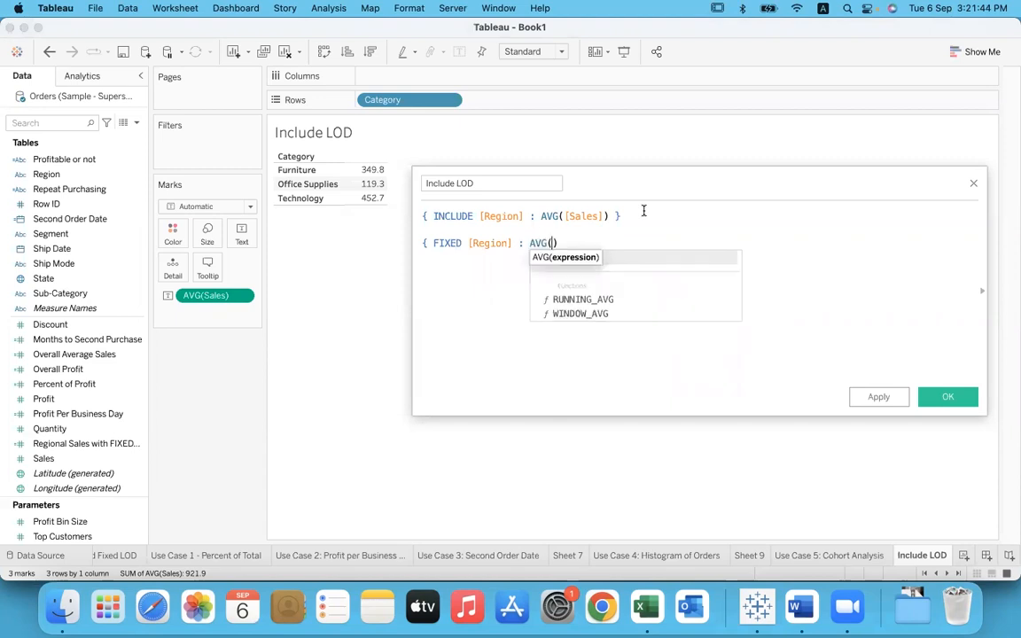
key("Return")
type(") }")
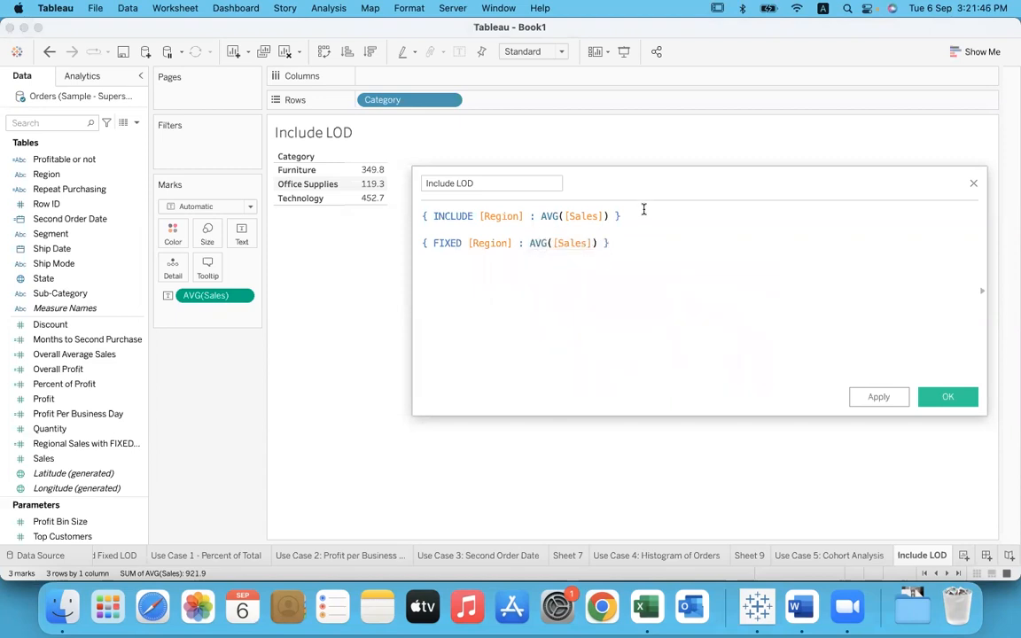
Step: Delete the FIXED expression from the calculation
left_click_drag(601, 243, 425, 241)
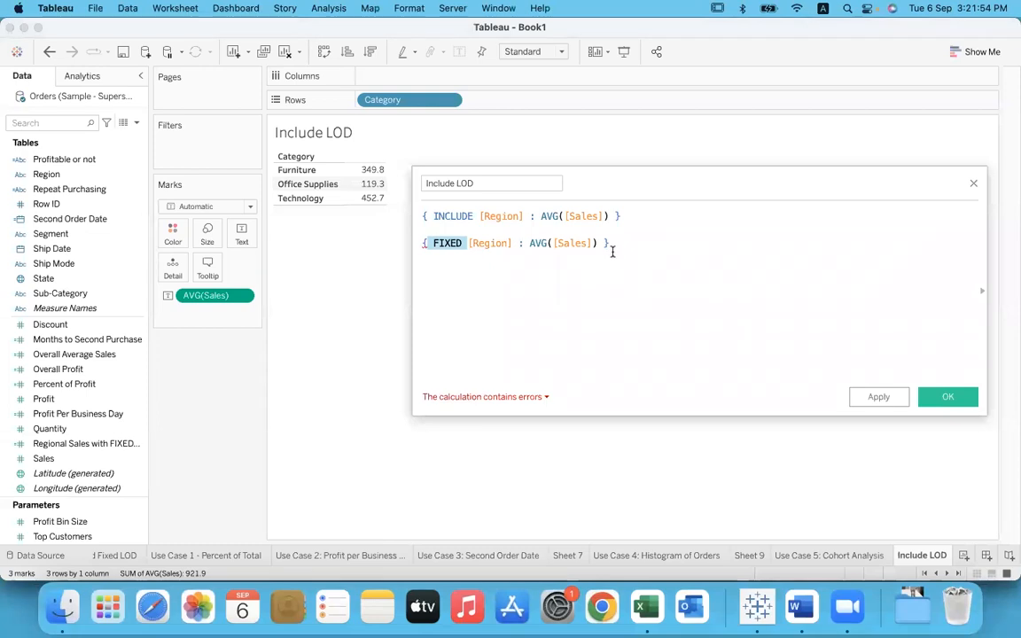
left_click_drag(608, 243, 415, 231)
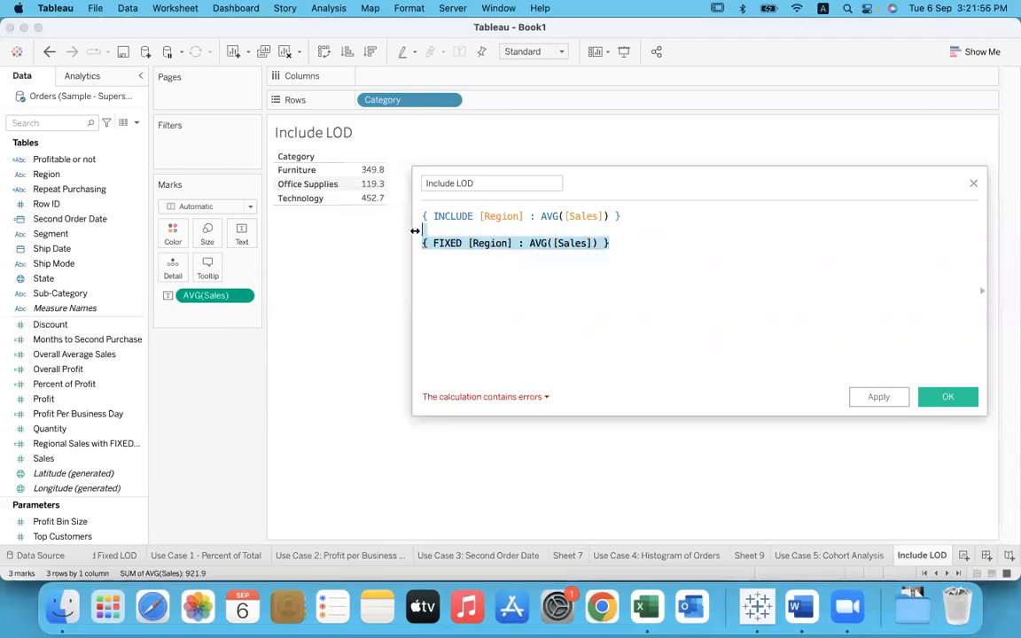
key("BackSpace")
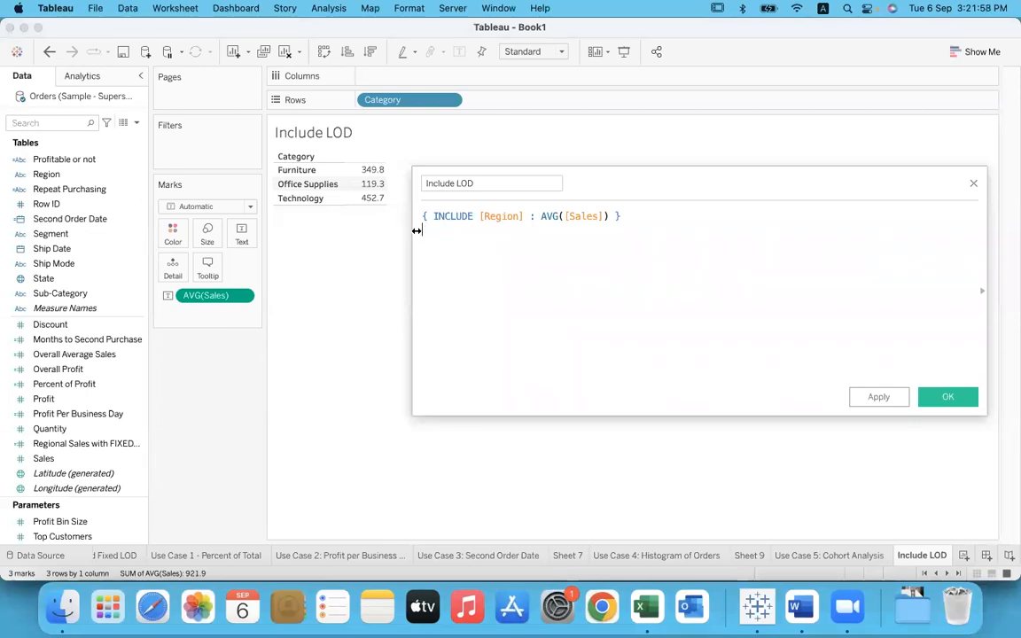
Step: Write the explanatory note "view + formula" below the INCLUDE expression
left_click(641, 217)
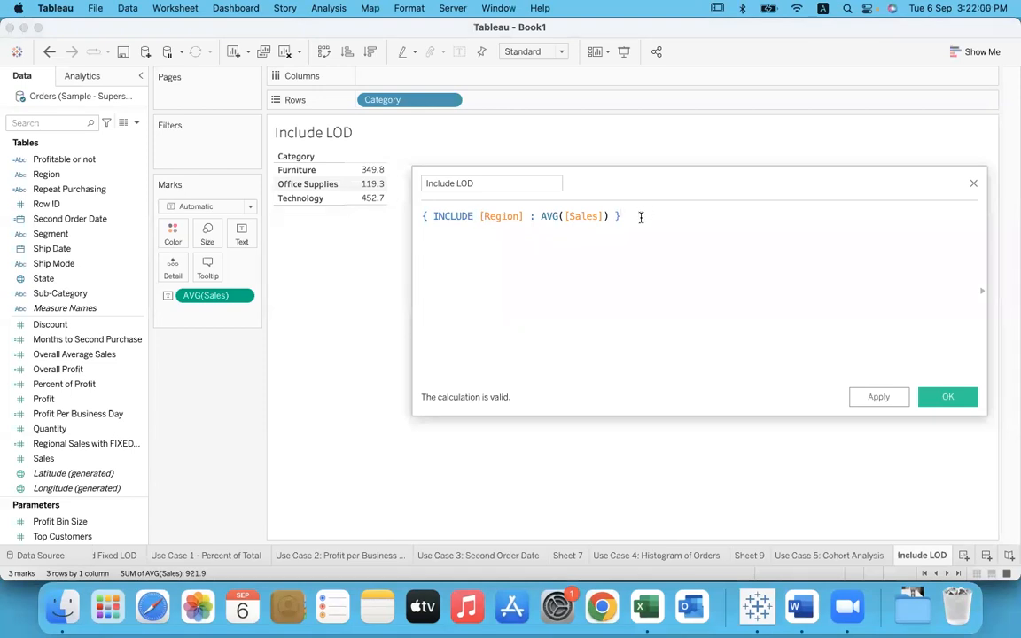
key("Return")
type("view")
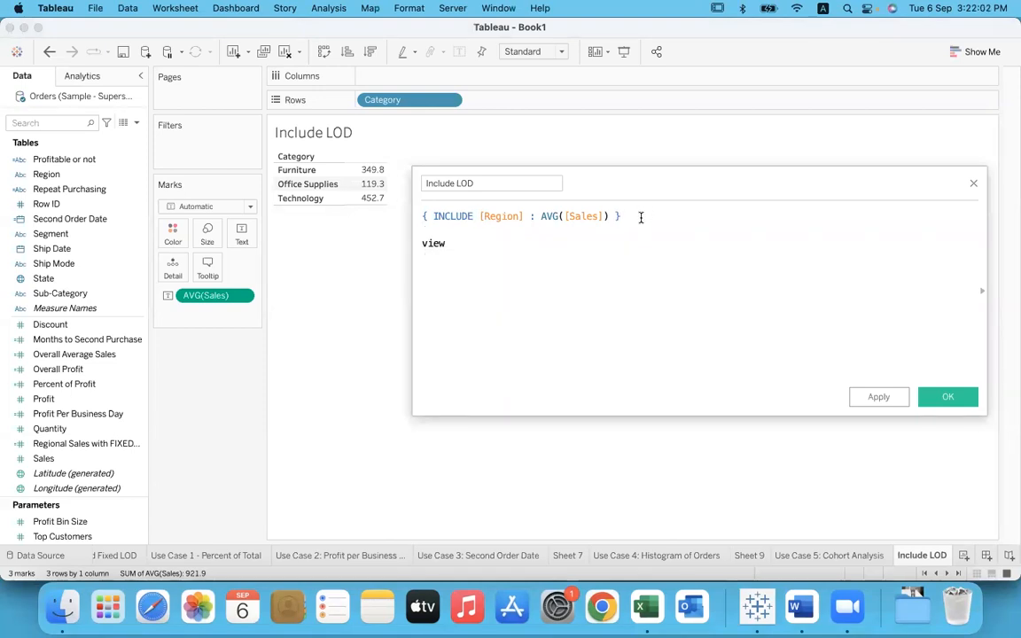
type(" + s")
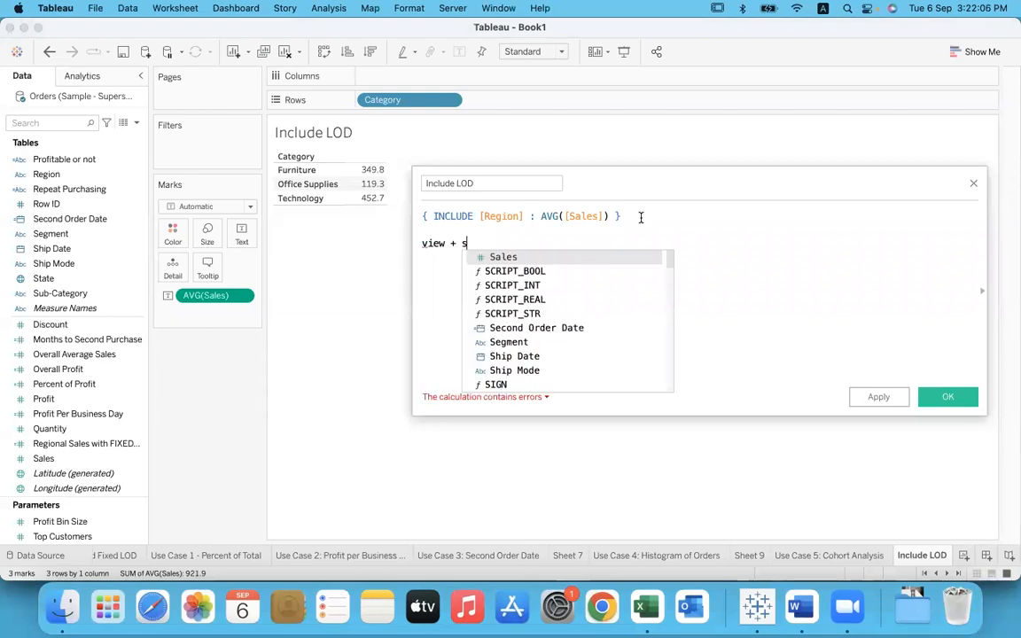
key("BackSpace")
type("code")
key("BackSpace")
key("BackSpace")
key("BackSpace")
key("BackSpace")
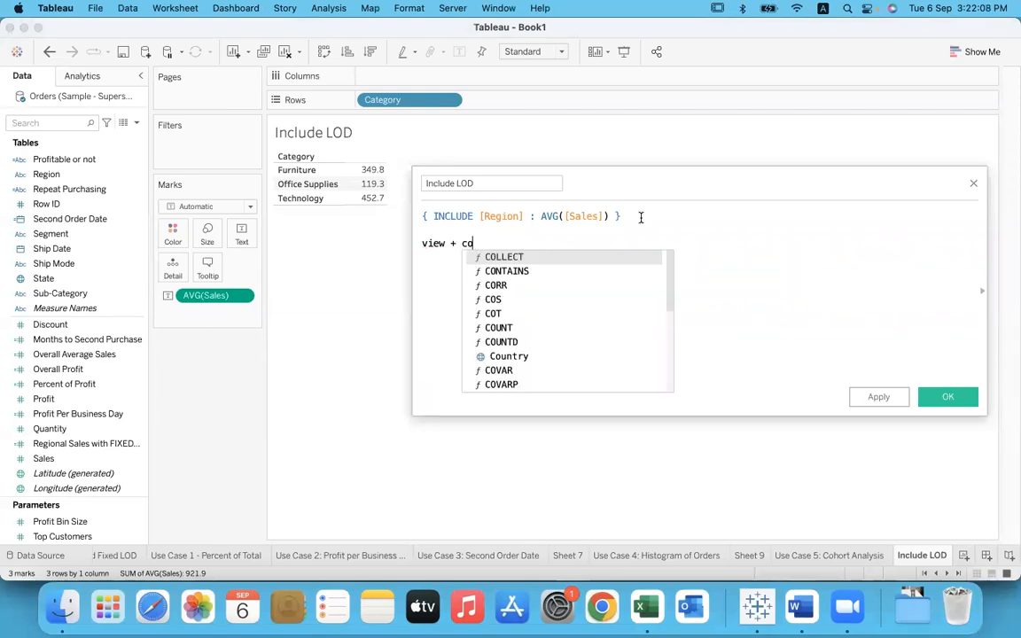
type("formula")
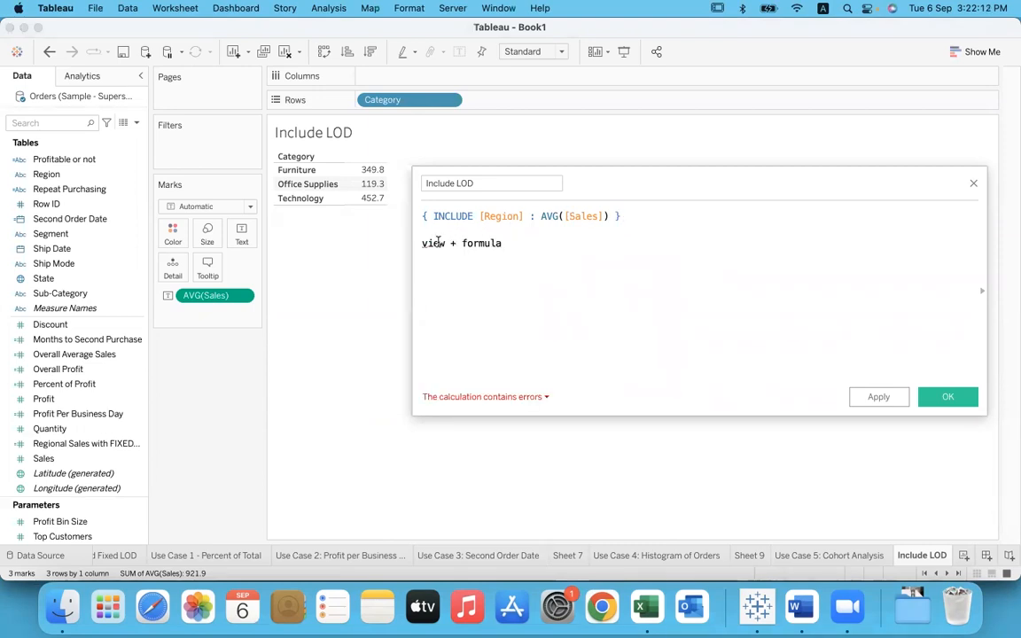
type(" category")
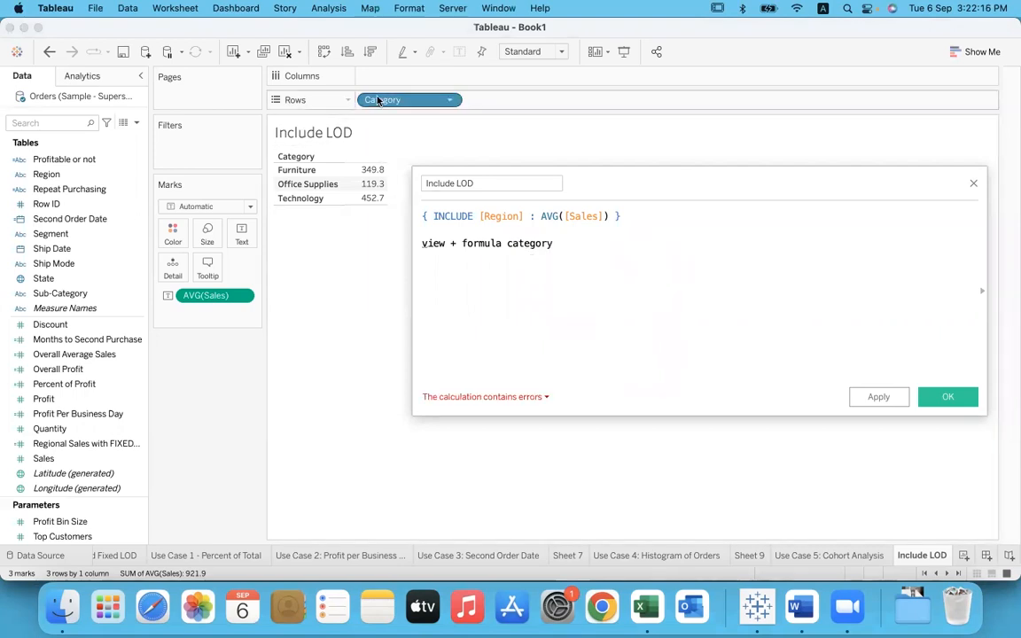
type("+")
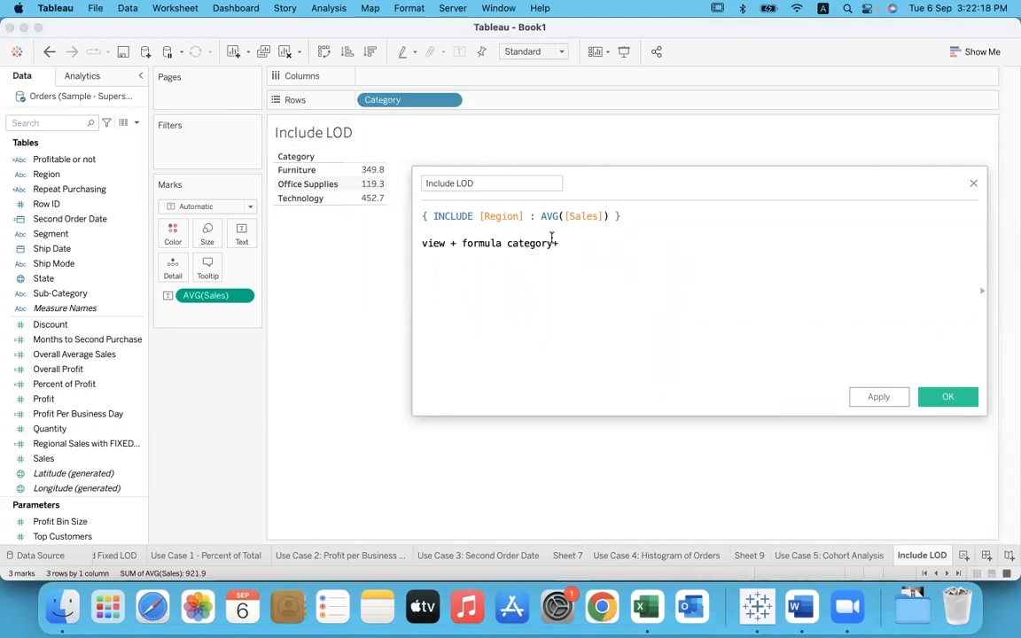
type("region")
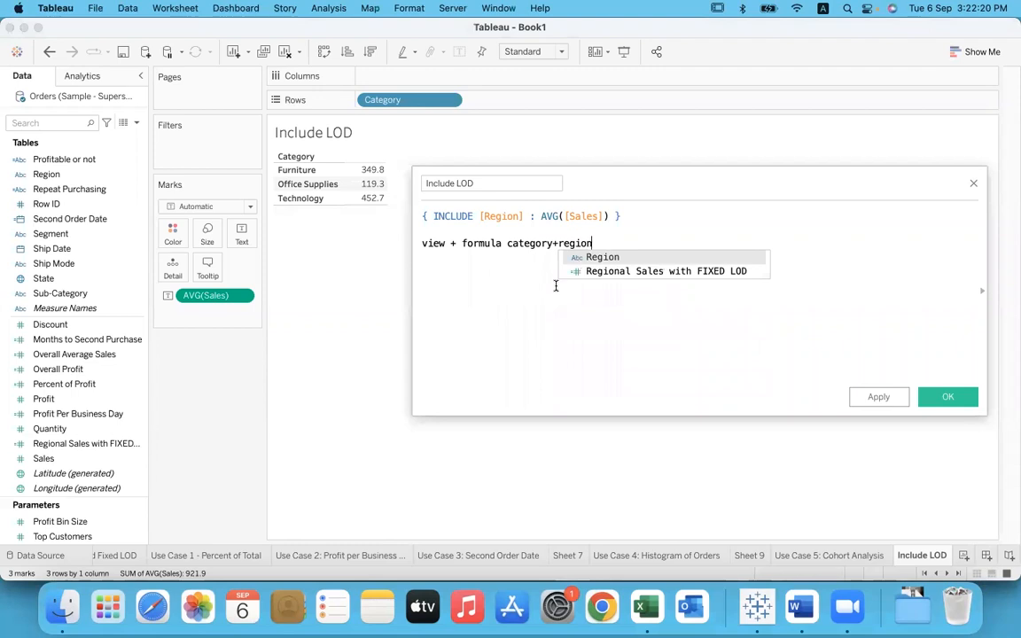
Step: Extend the note with "category+region" to name the dimensions the INCLUDE expression combines
key("Escape")
key("Return")
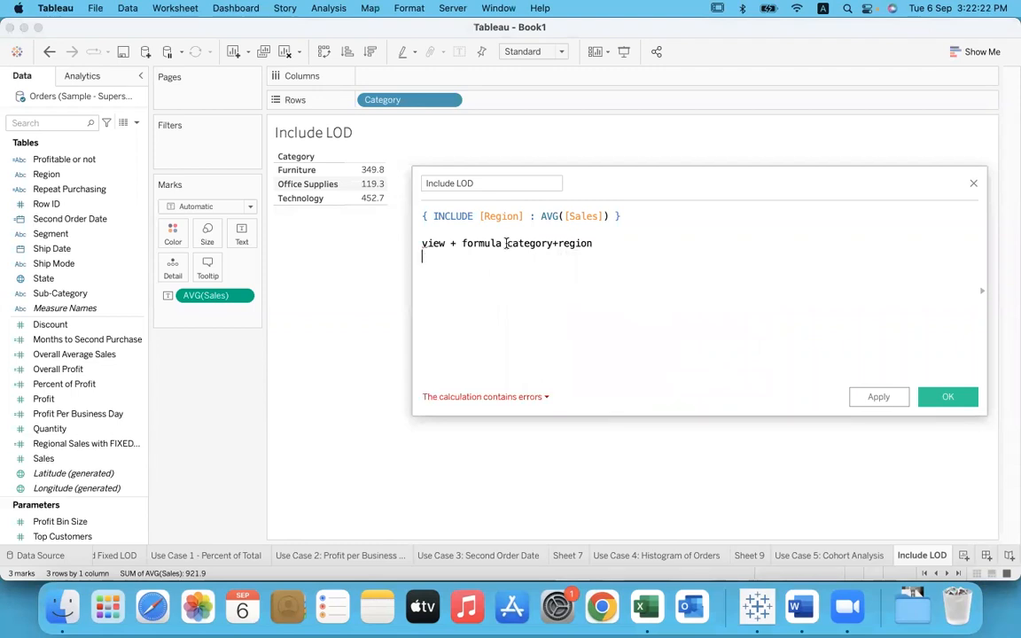
Step: Highlight the parts of the explanatory note and delete it, keeping only the INCLUDE expression
left_click_drag(508, 243, 413, 251)
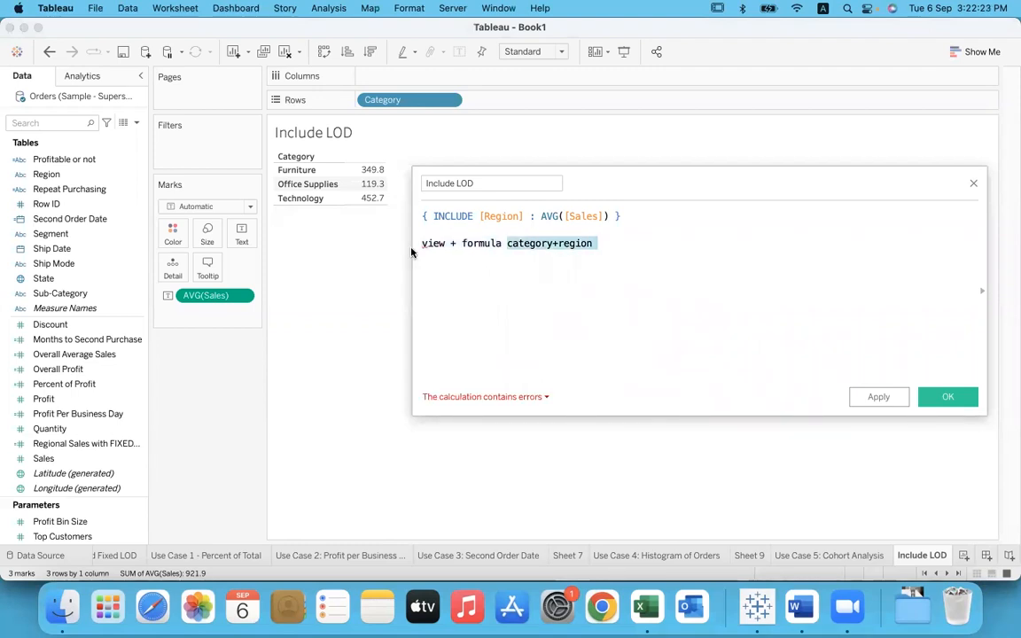
left_click(483, 263)
left_click_drag(508, 243, 415, 242)
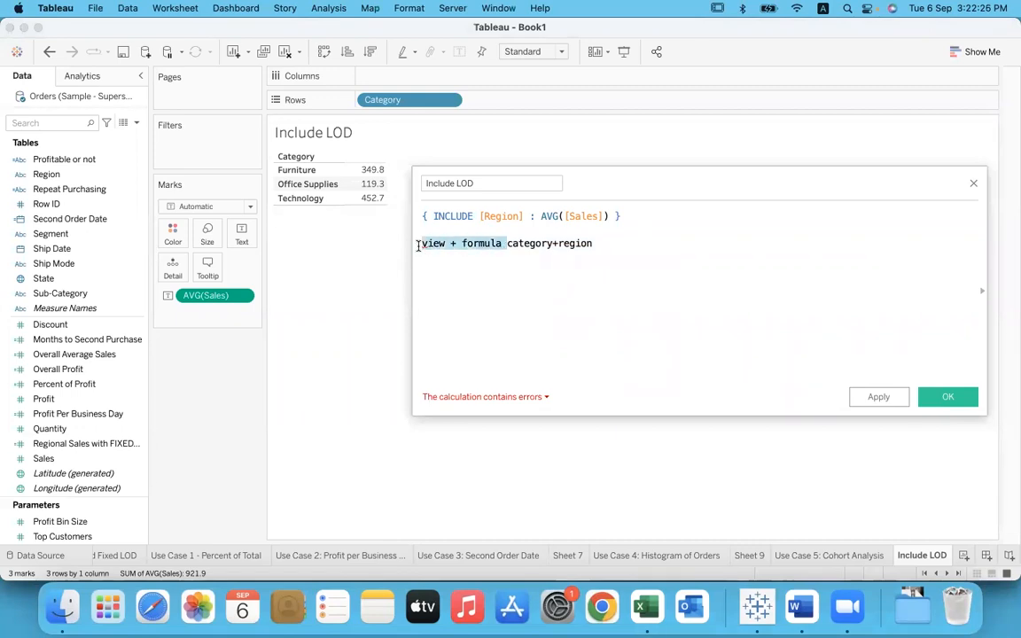
key("BackSpace")
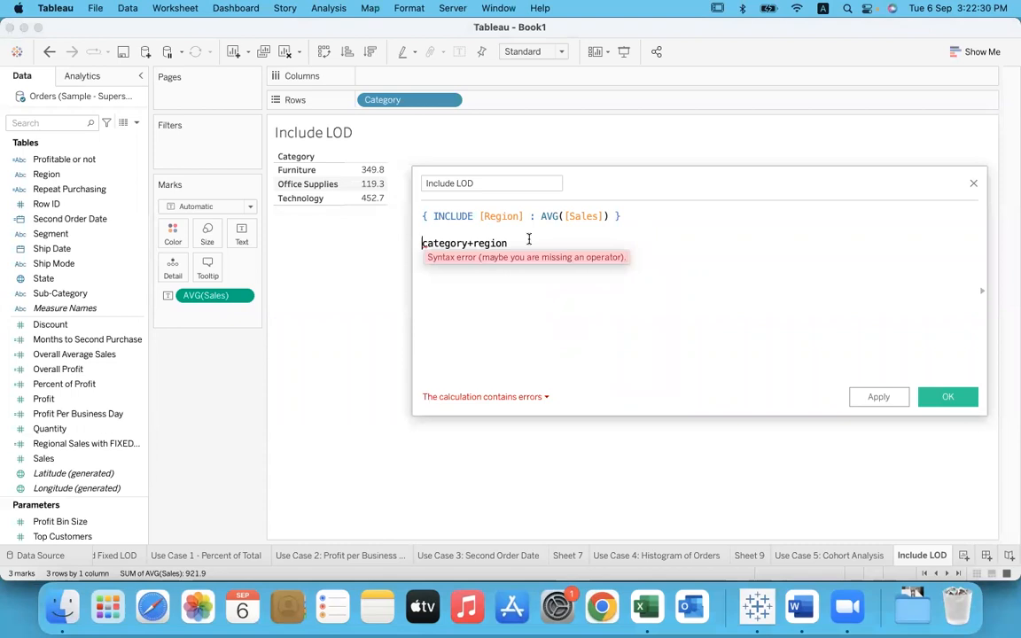
left_click_drag(507, 243, 422, 229)
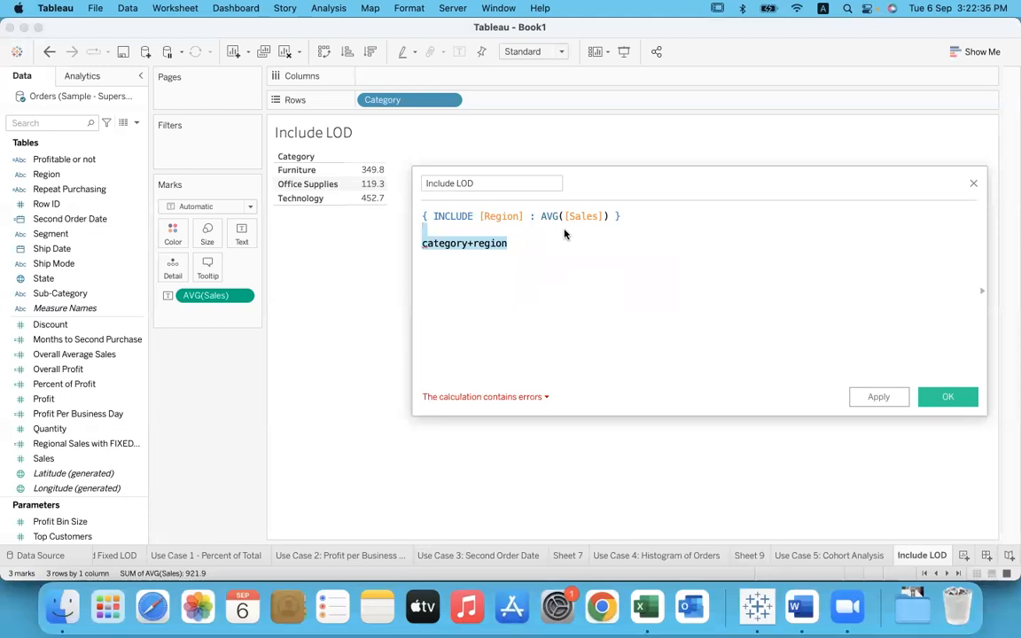
key("BackSpace")
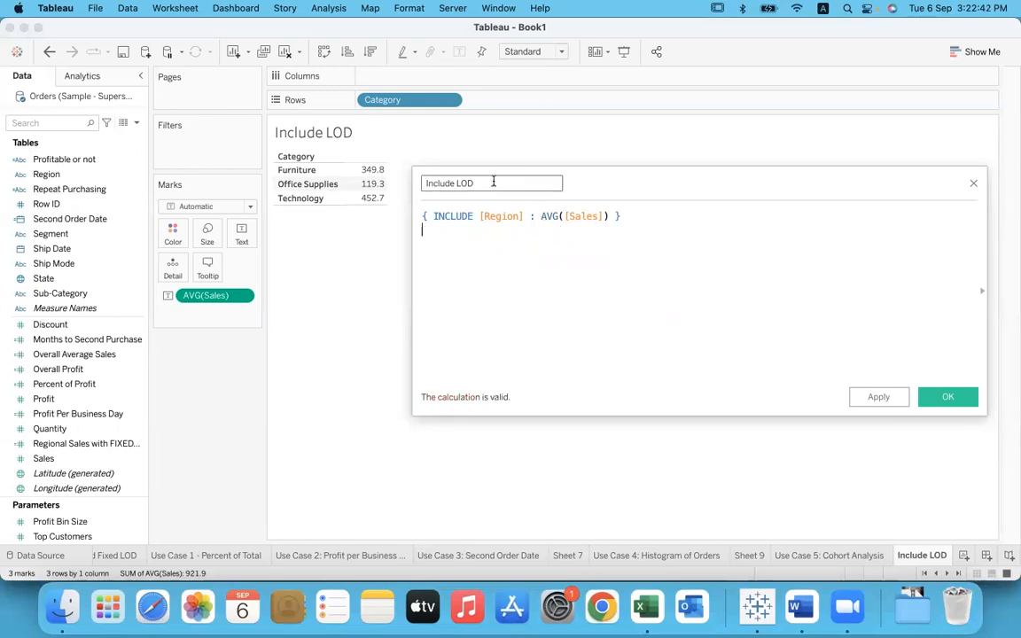
Step: Save the Include LOD calculated field
left_click_drag(423, 183, 526, 187)
left_click(948, 399)
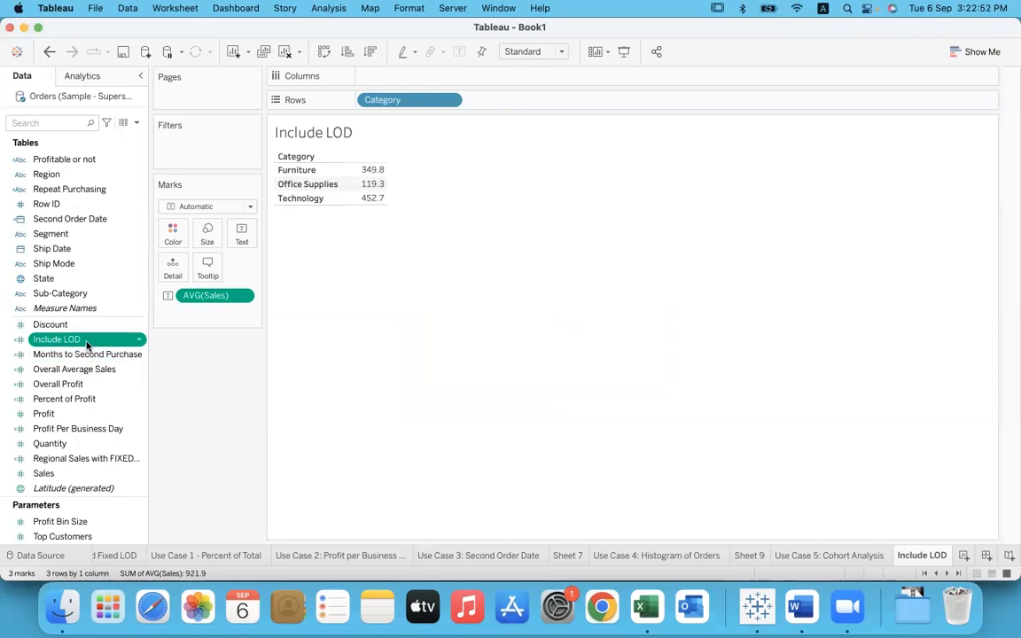
Step: Add Region after Category in the rows to compare the regional averages, and take Region out again
left_click(64, 175)
left_click_drag(64, 175, 519, 99)
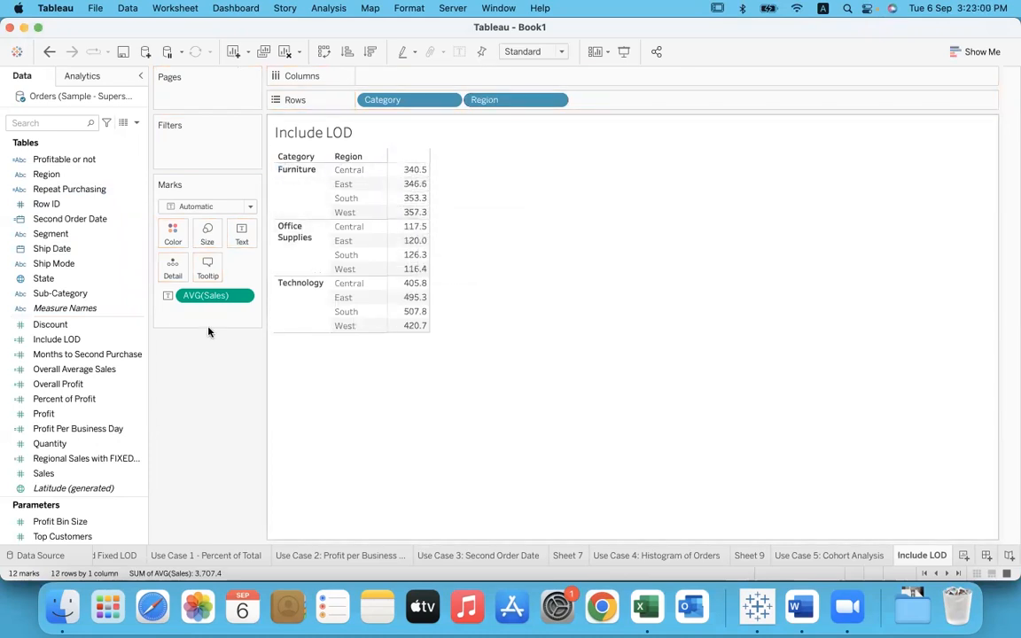
left_click(131, 339)
left_click(97, 342)
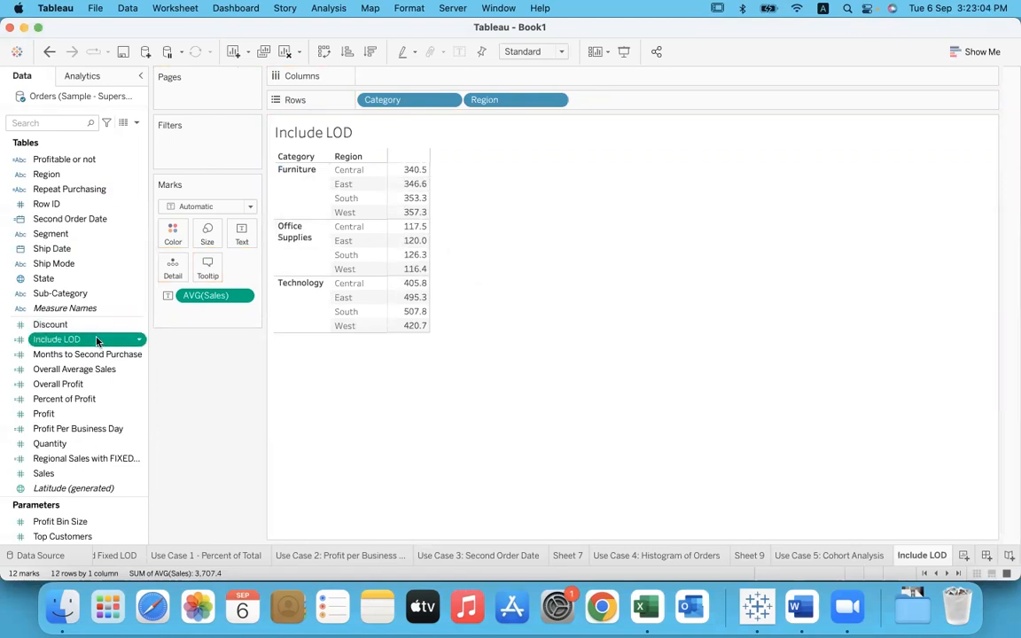
left_click_drag(507, 100, 515, 176)
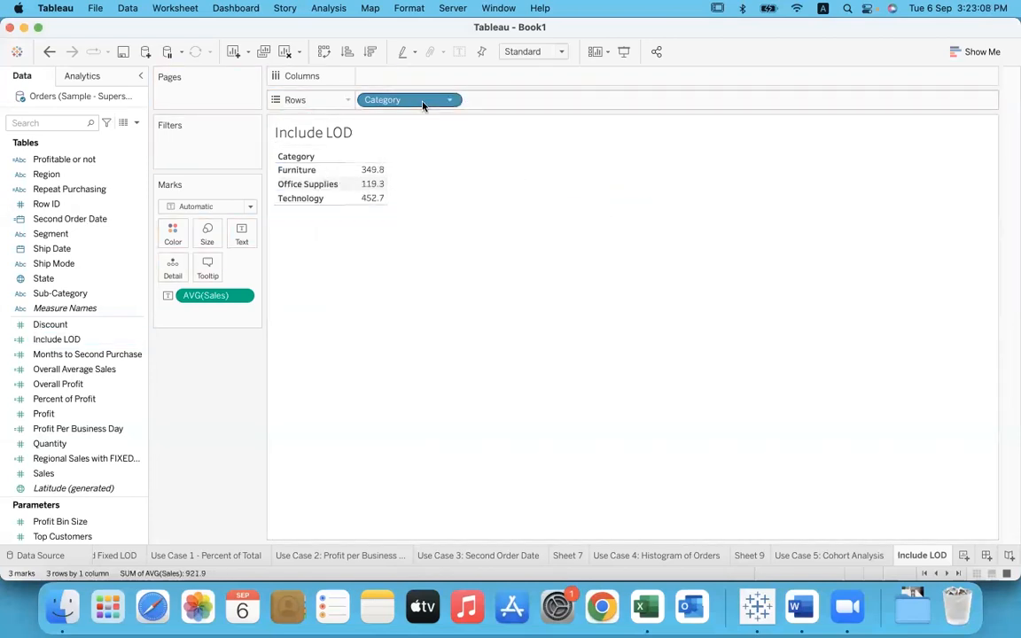
Step: Add the Include LOD field to the table as a second measure beside average sales
left_click(112, 341)
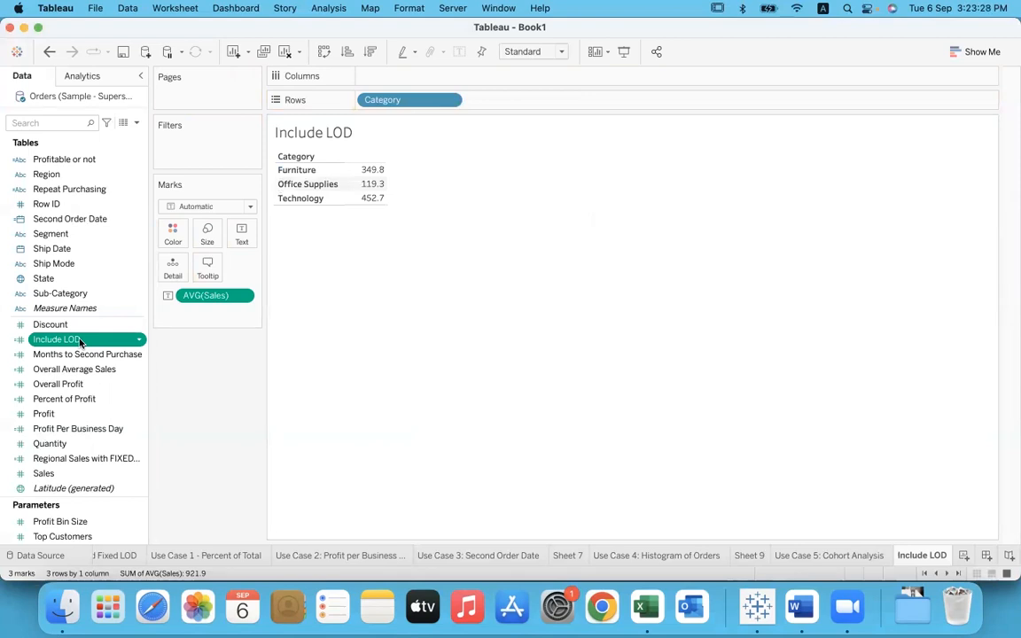
left_click_drag(80, 343, 372, 187)
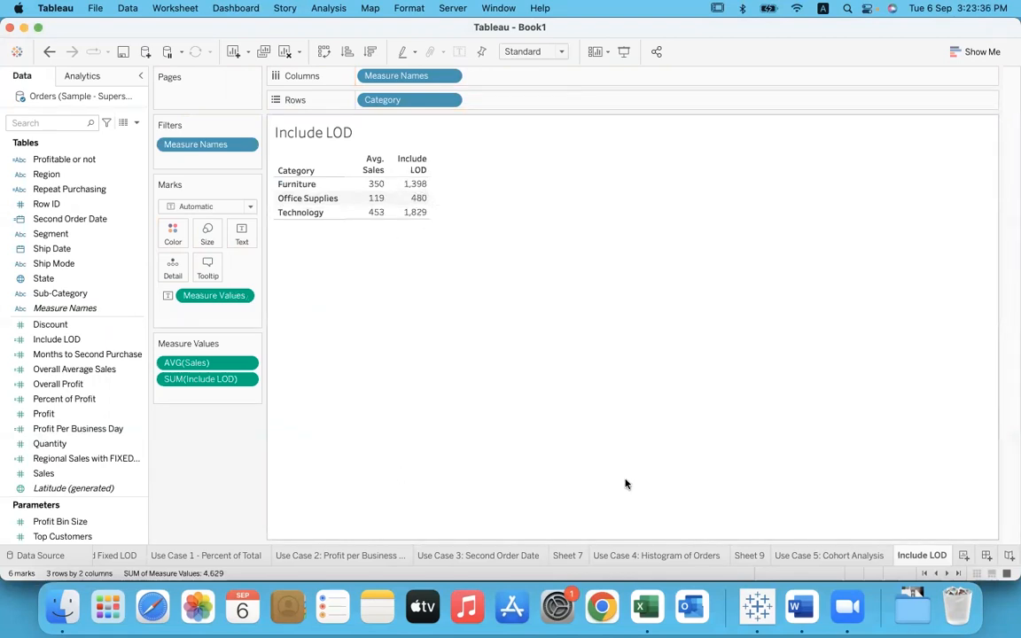
Step: Create a new worksheet and place Category and Region in the rows
left_click(963, 555)
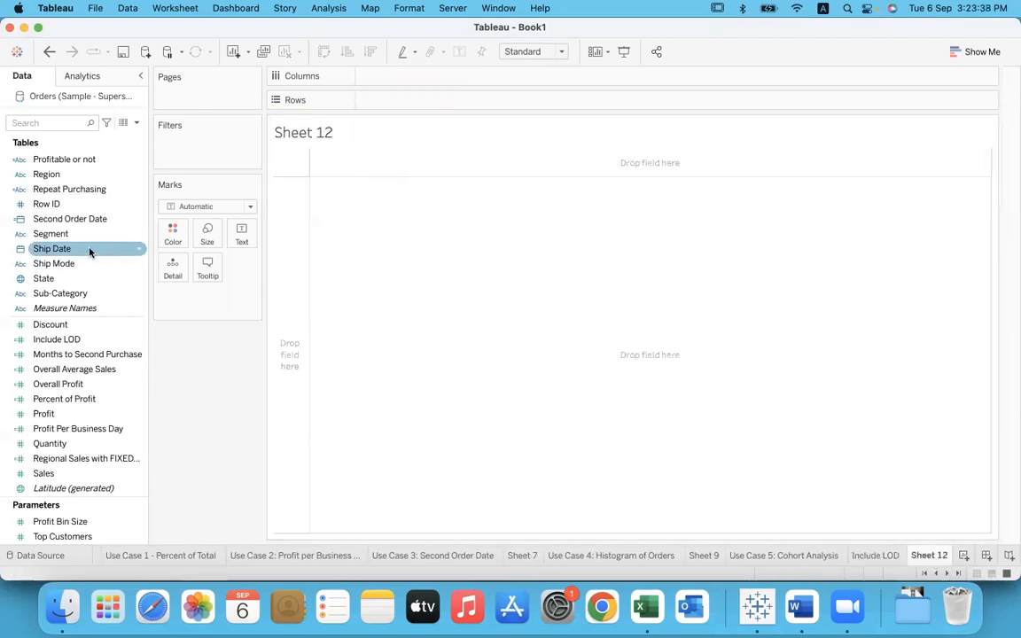
scroll(71, 222, "up", 5)
left_click_drag(49, 159, 387, 100)
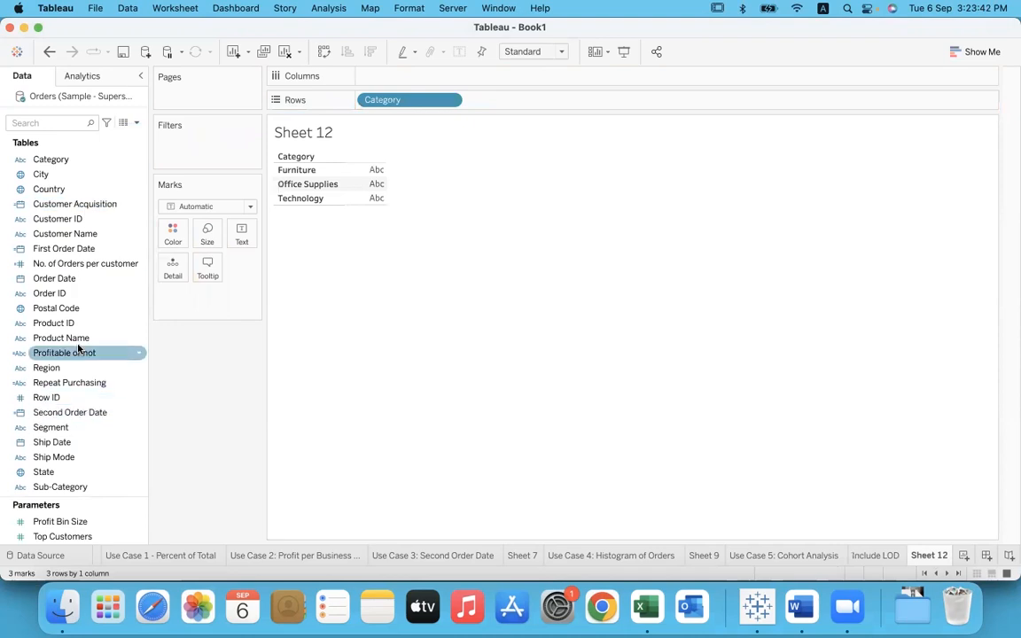
scroll(78, 348, "down", 1)
left_click_drag(62, 353, 505, 101)
Step: Show Sales as text in the category and region table and set its aggregation to Average
scroll(82, 309, "down", 7)
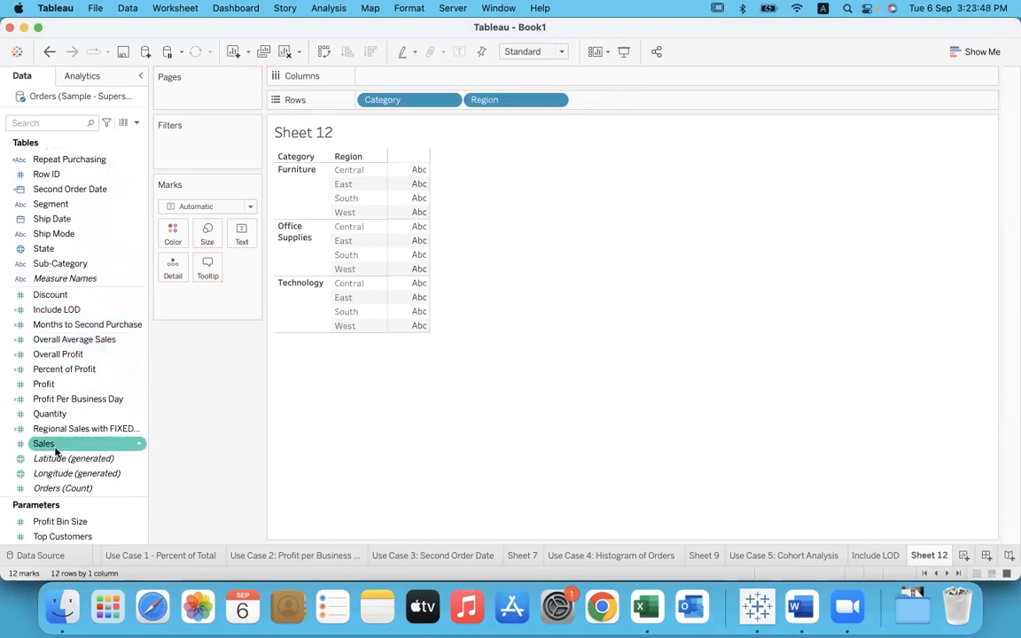
left_click_drag(56, 446, 241, 232)
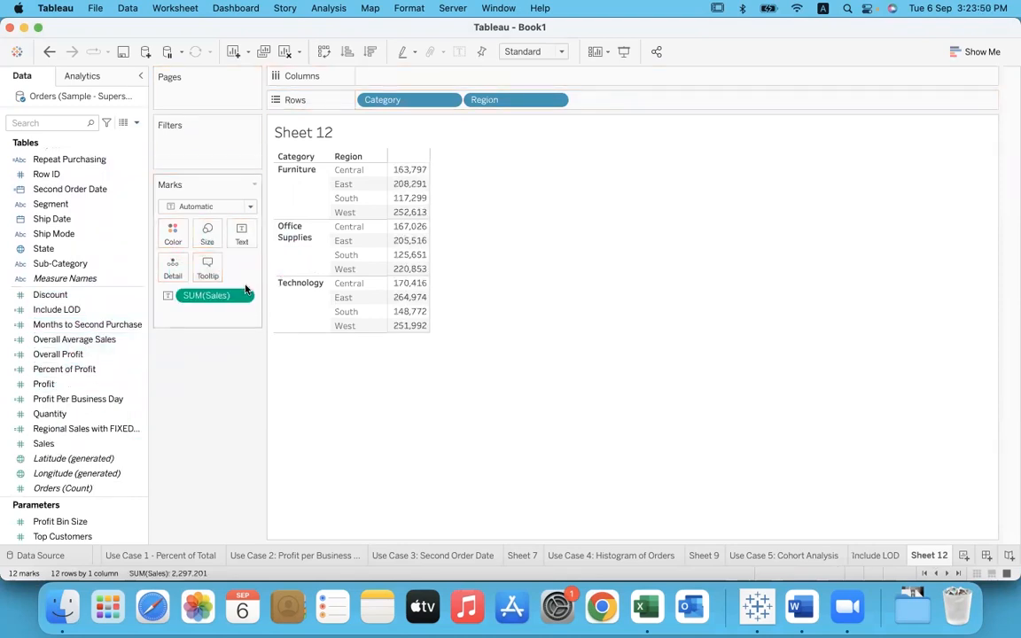
left_click(241, 297)
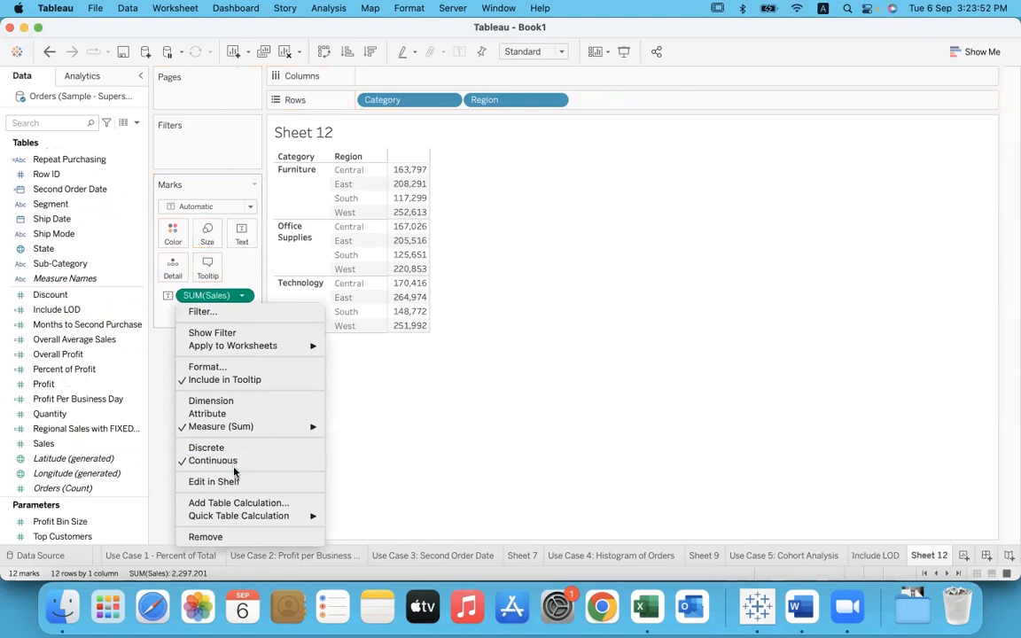
mouse_move(241, 429)
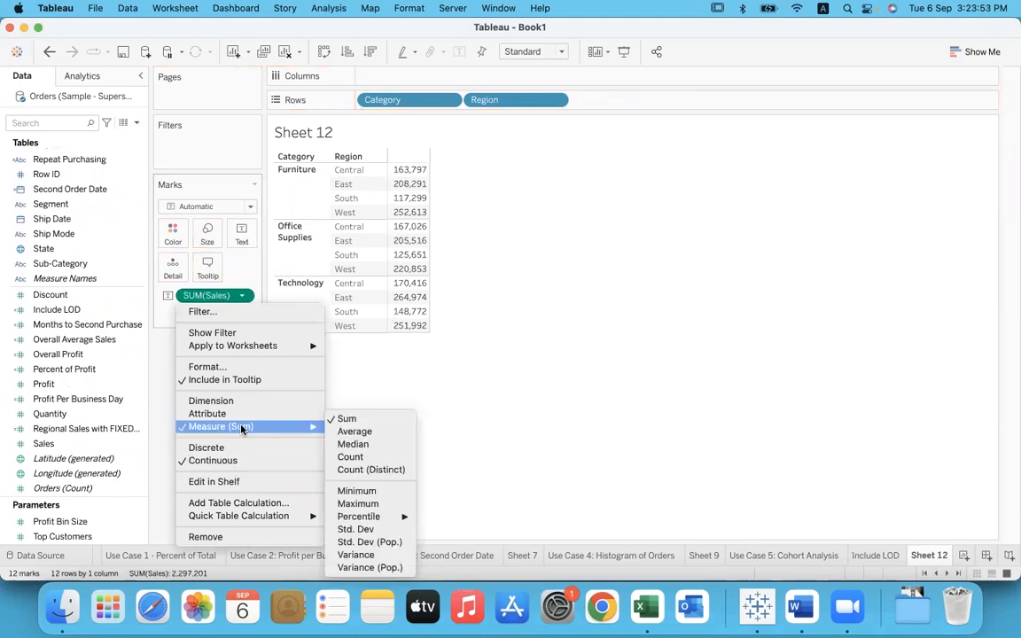
left_click(351, 432)
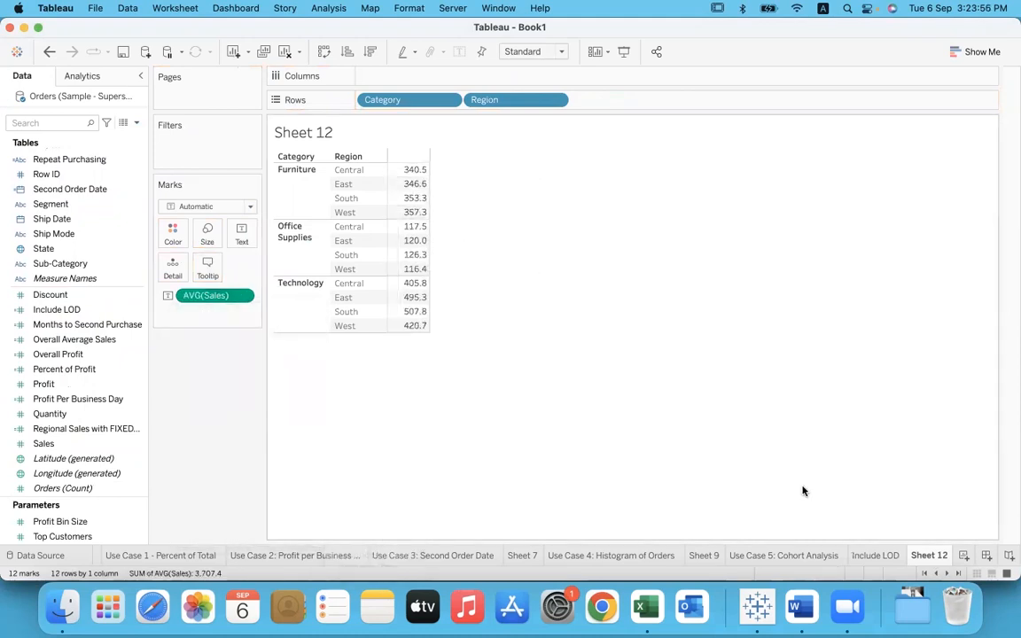
Step: Compare the Include LOD values with Sheet 12's regional averages, selecting the four Furniture averages to check their sum
left_click(864, 554)
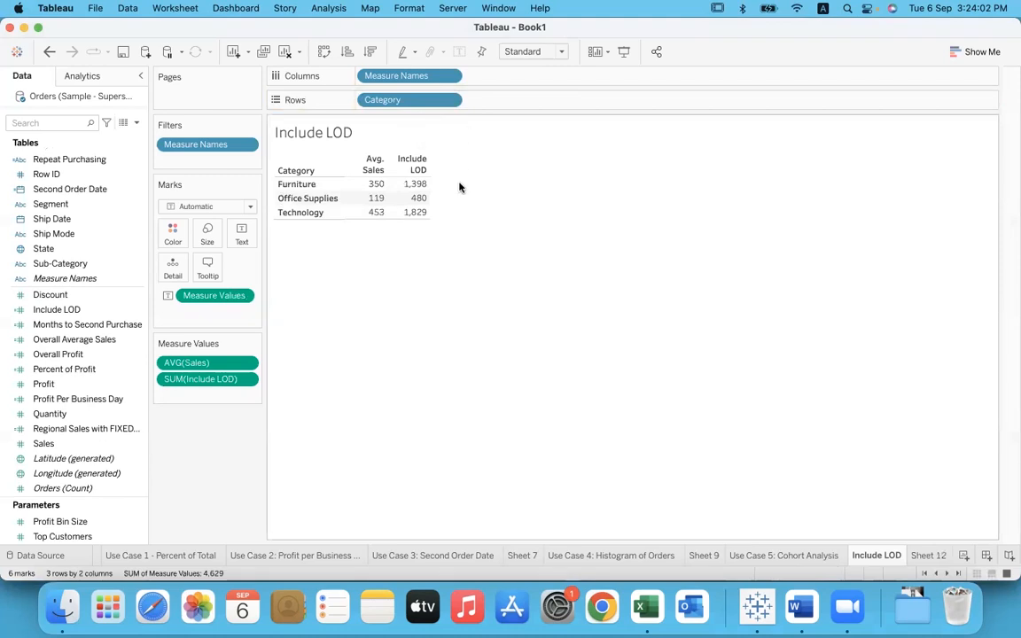
left_click(930, 556)
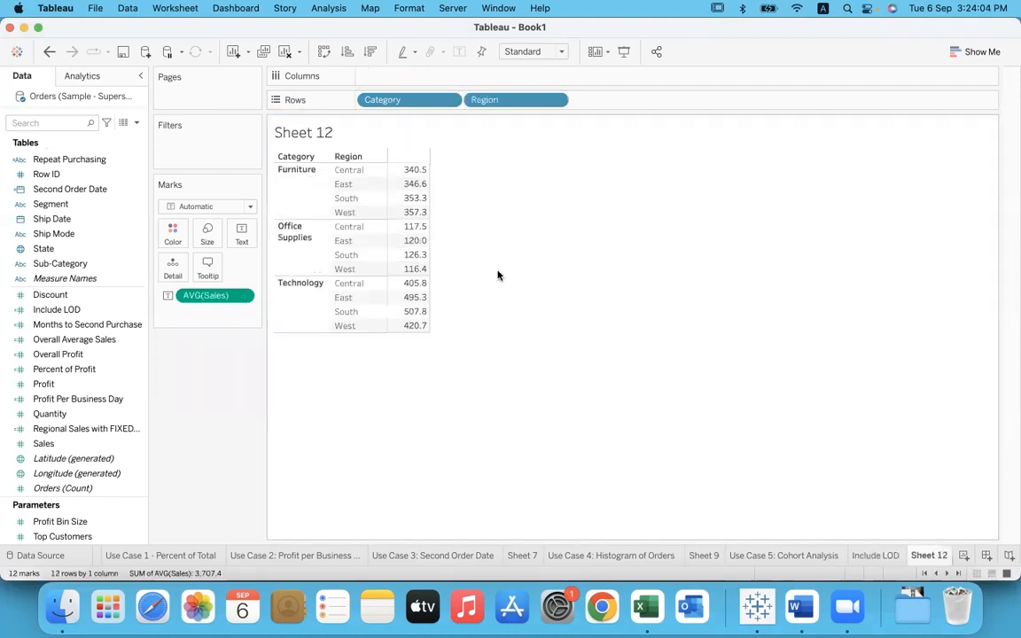
left_click(876, 555)
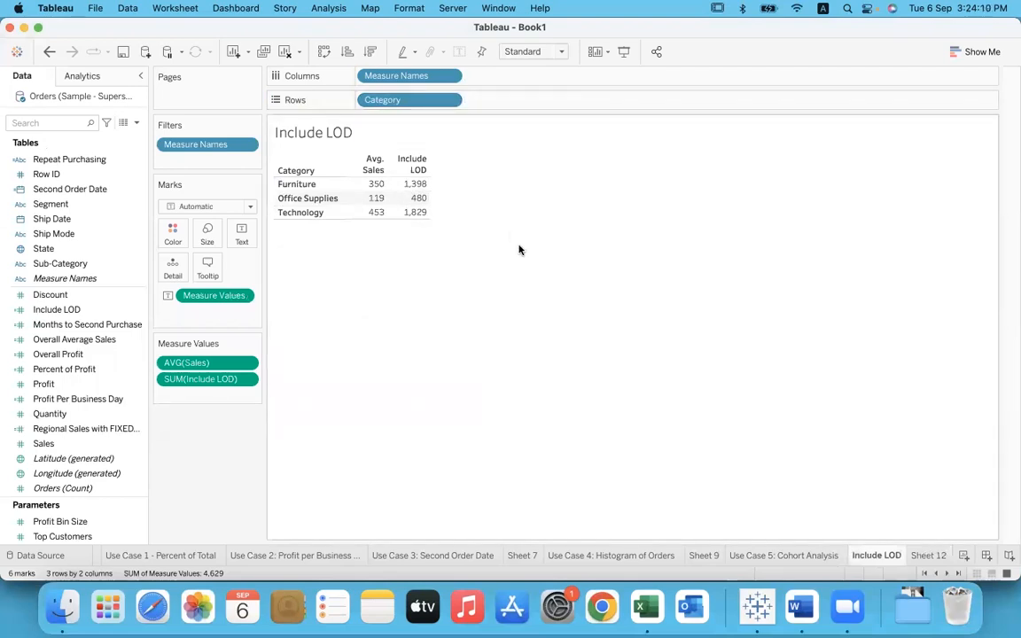
left_click(929, 555)
left_click_drag(402, 168, 410, 209)
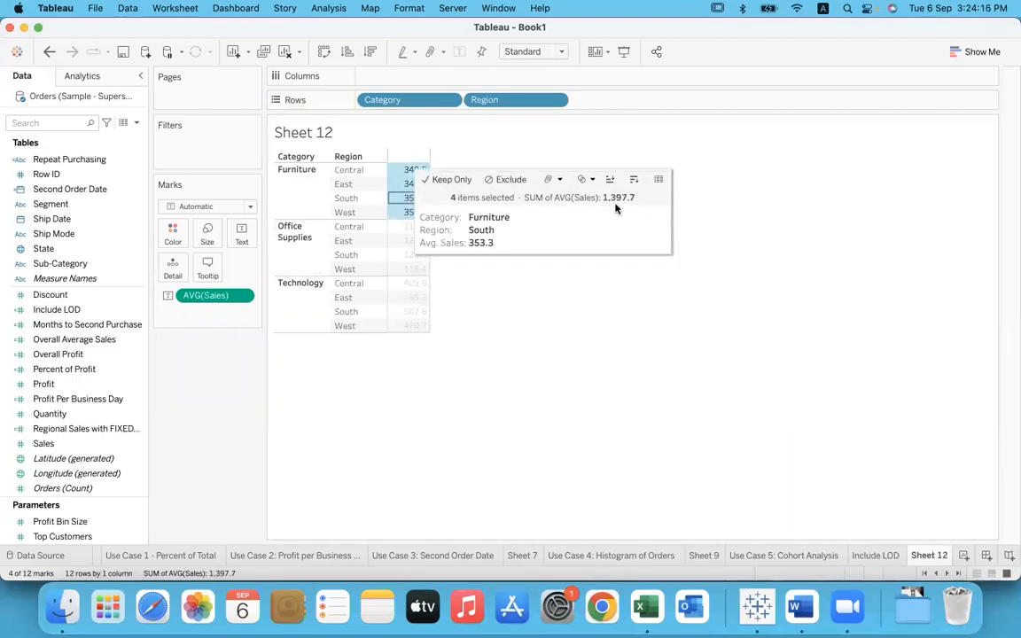
left_click(871, 555)
mouse_move(420, 186)
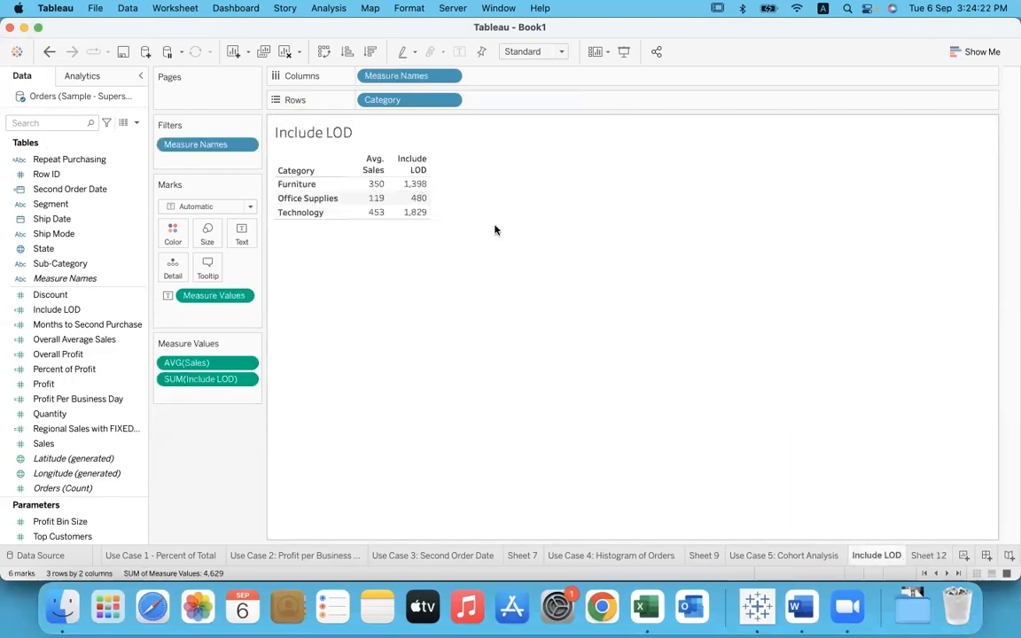
Step: Draft a note below the Include LOD sheet's title: "When your chart is at a higher level compared to the formula - aggregate"
double_click(484, 135)
key("Return")
key("Return")
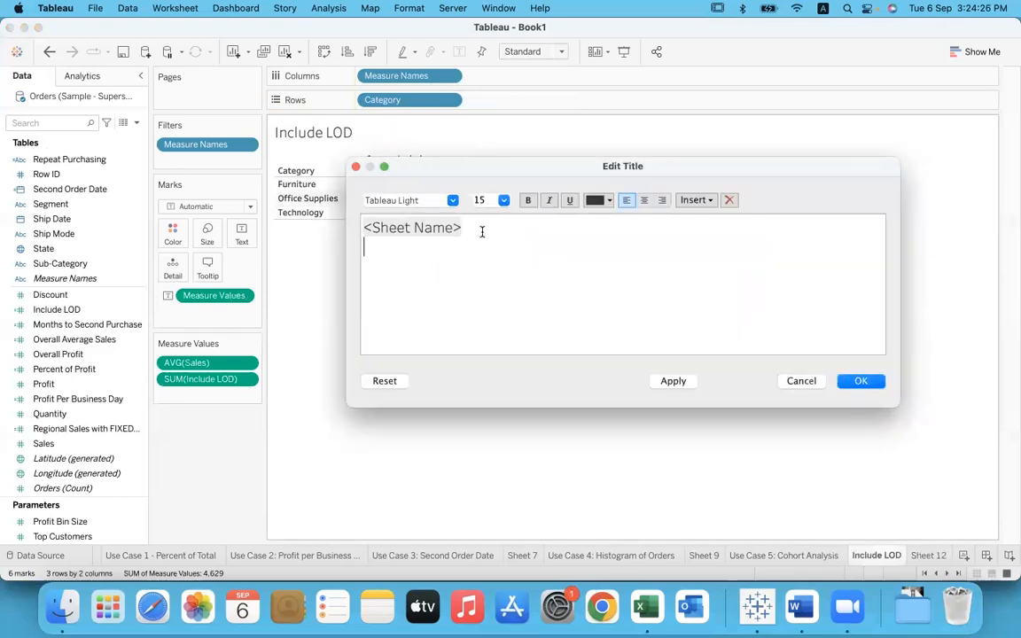
type("When you r")
key("BackSpace")
type("r chart is at a higher level compared to the formula ")
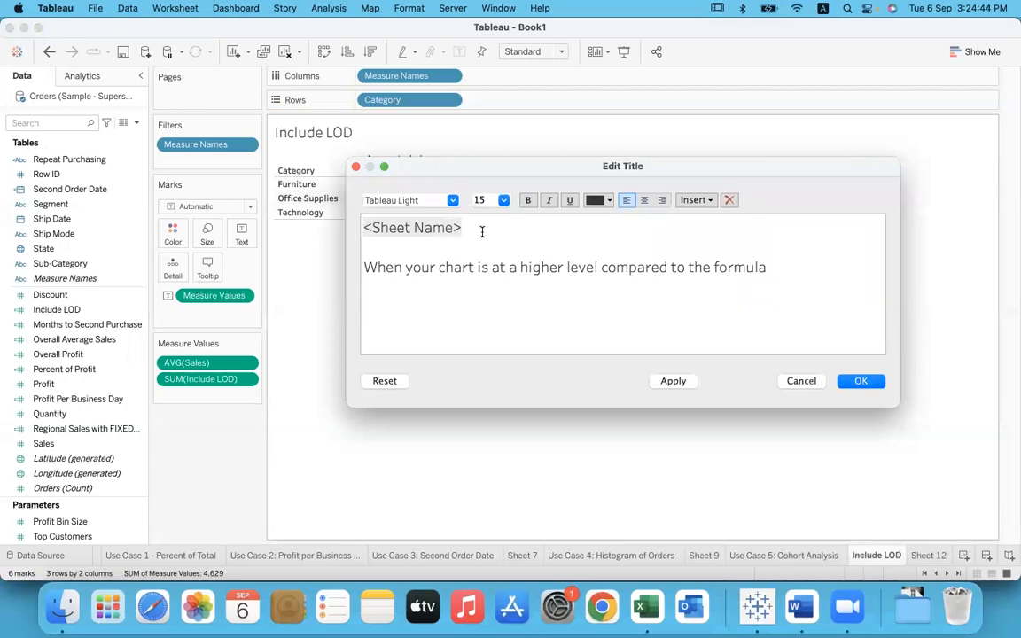
type("- aggregate ")
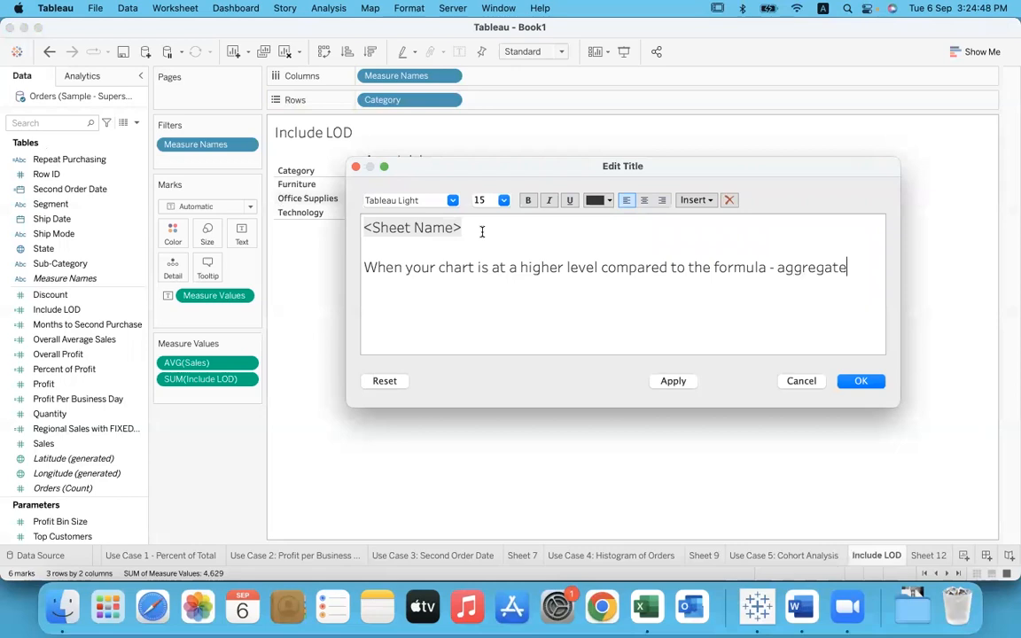
type("When the chart is at a lower level ")
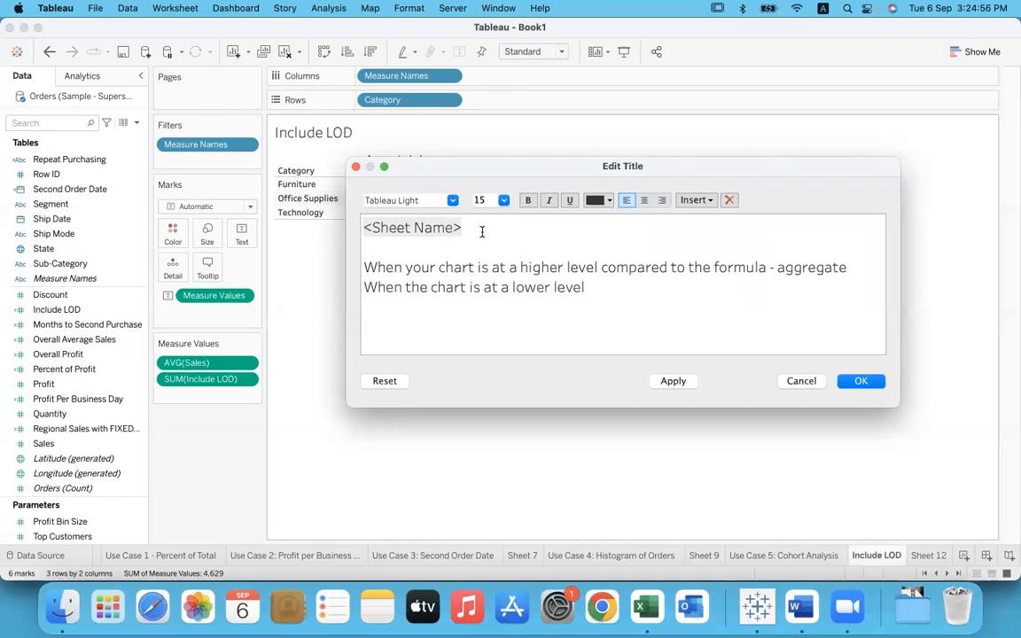
type("- repetation")
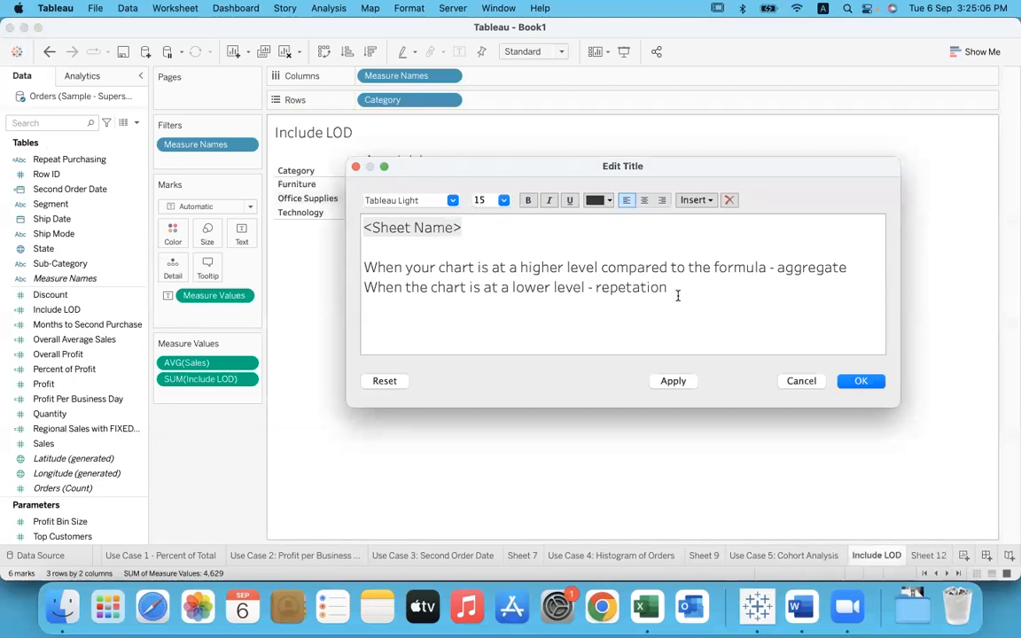
Step: Add the note line "When the chart is at a lower level - repetation", mark the word "aggregate", and discard the title edit
left_click_drag(774, 267, 864, 267)
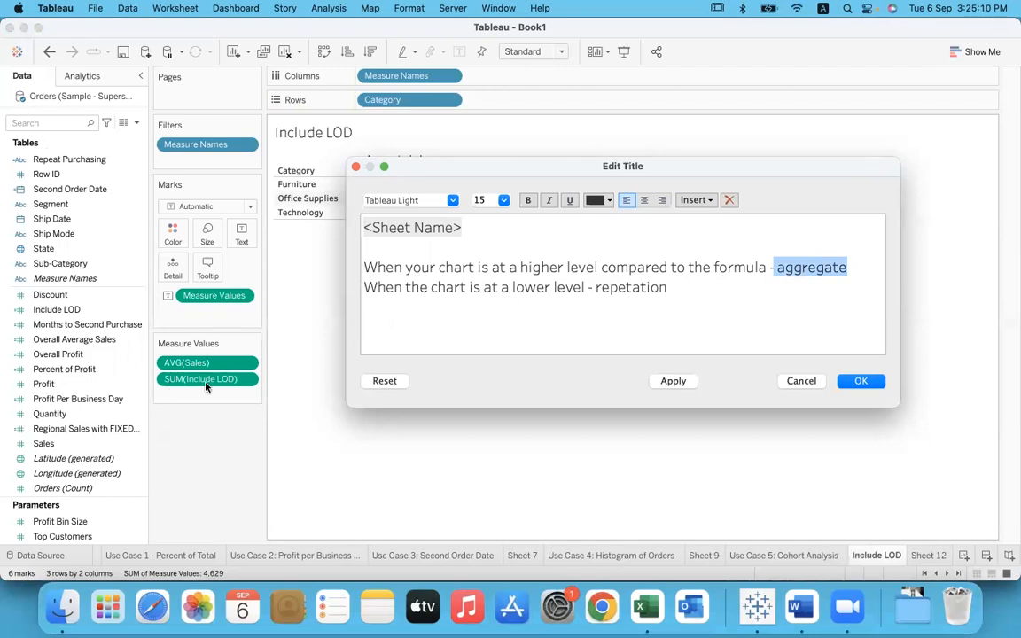
left_click(490, 300)
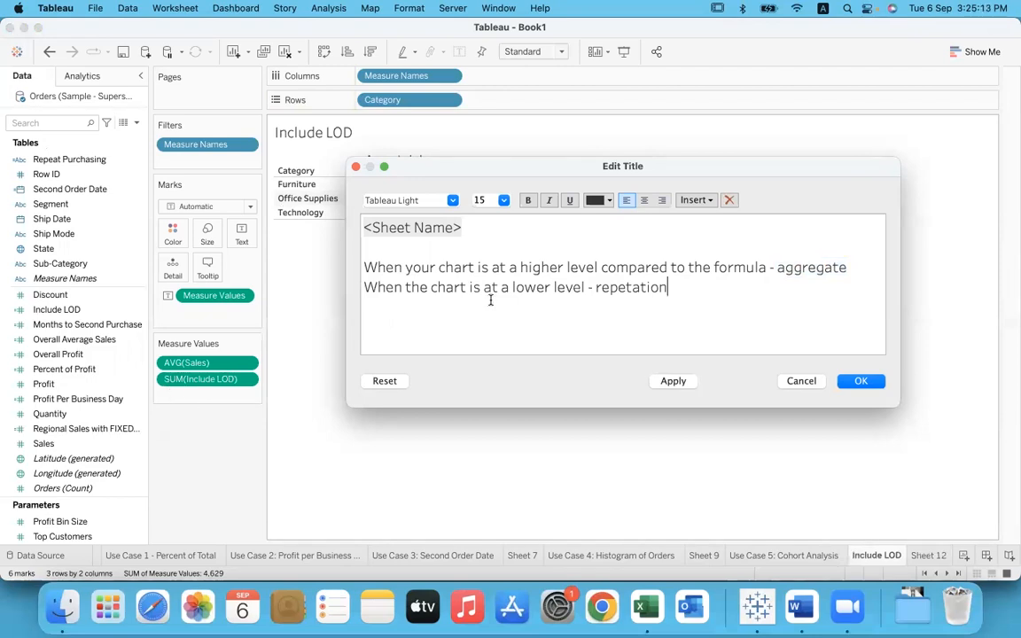
left_click(356, 167)
Step: Review the earlier Table Scoped and Dimension Scoped Fixed LOD sheets, examining regional sales against sales by state
left_click(192, 556)
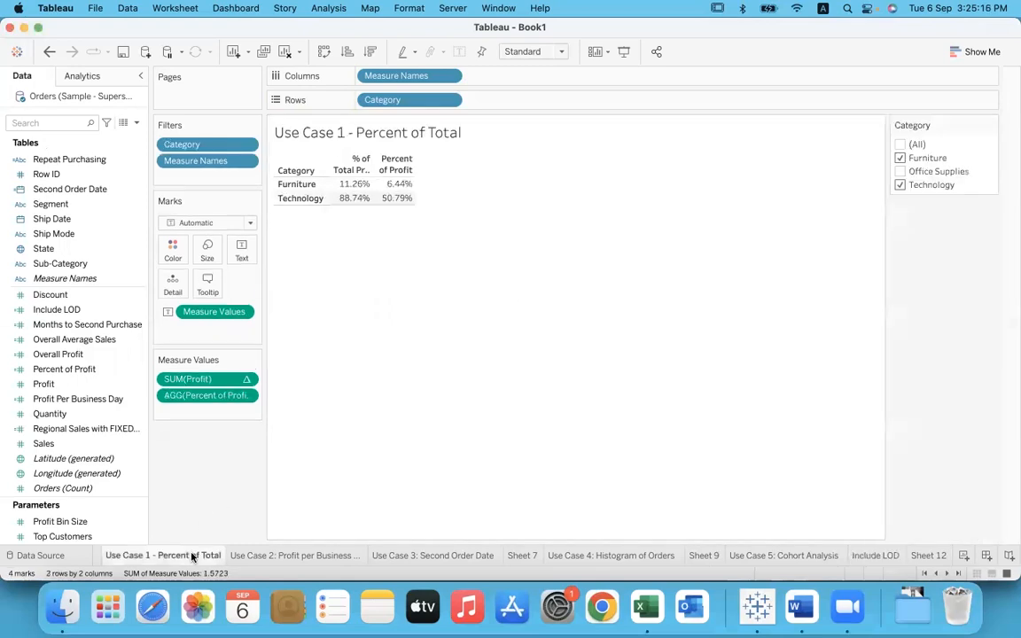
key("Left")
key("Left")
key("Left")
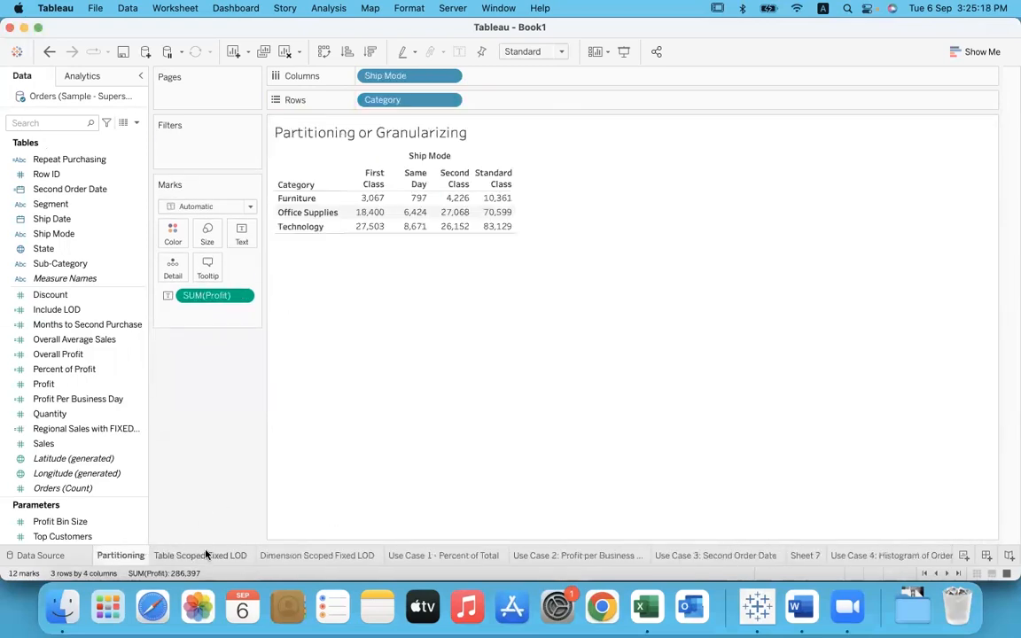
left_click(191, 555)
left_click(266, 556)
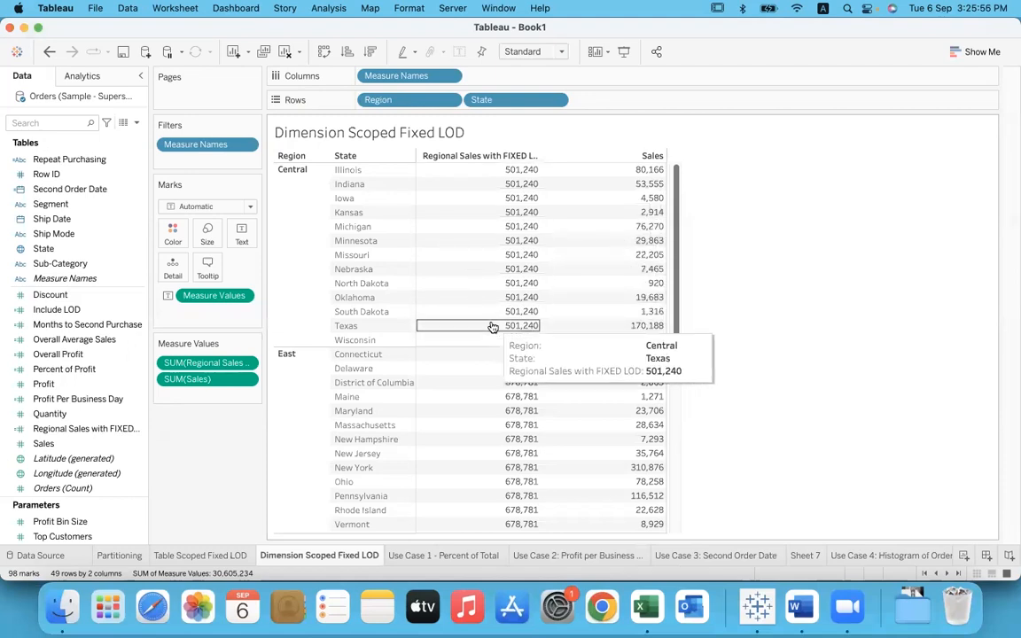
Step: Return to Sheet 12 to examine average sales by category and region, and reopen the Include LOD sheet
left_click(928, 555)
left_click(929, 557)
left_click(929, 555)
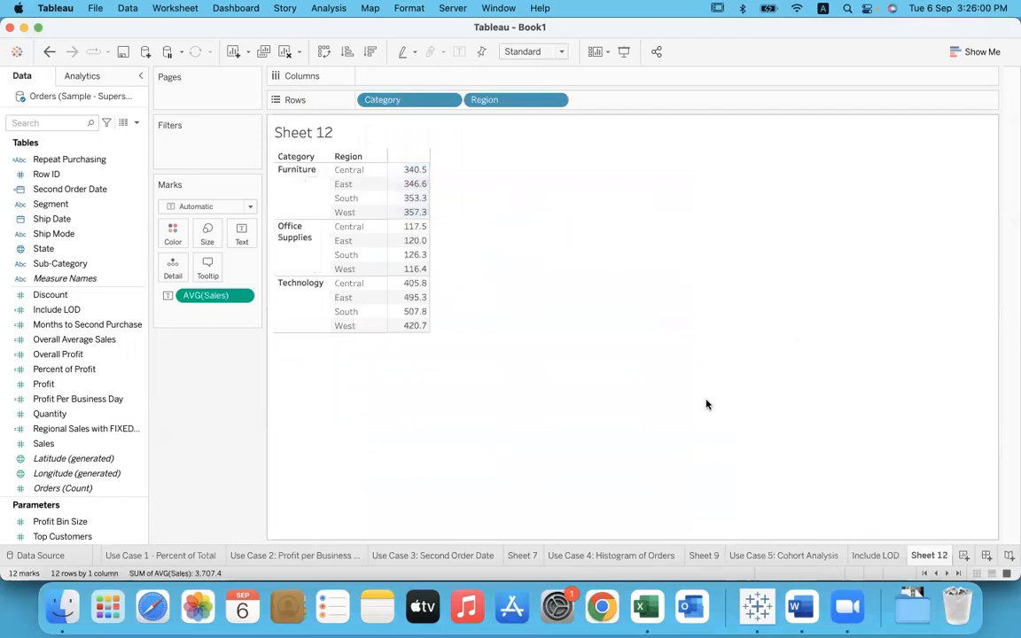
left_click(875, 557)
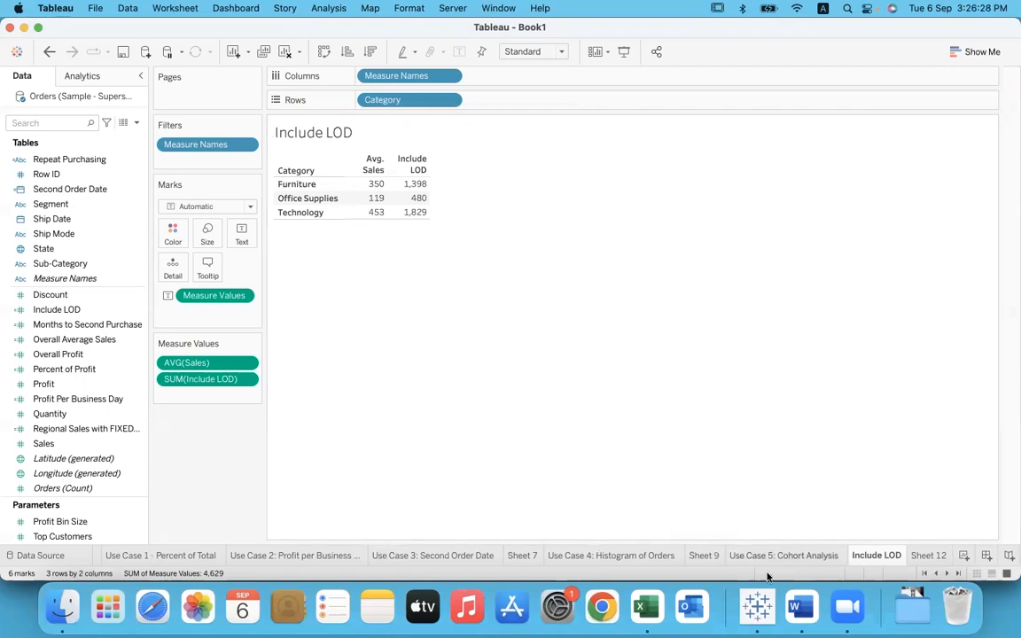
Step: Switch to the Word notes, review the Include LOD definition on more granular computation, and return to Tableau
left_click(800, 607)
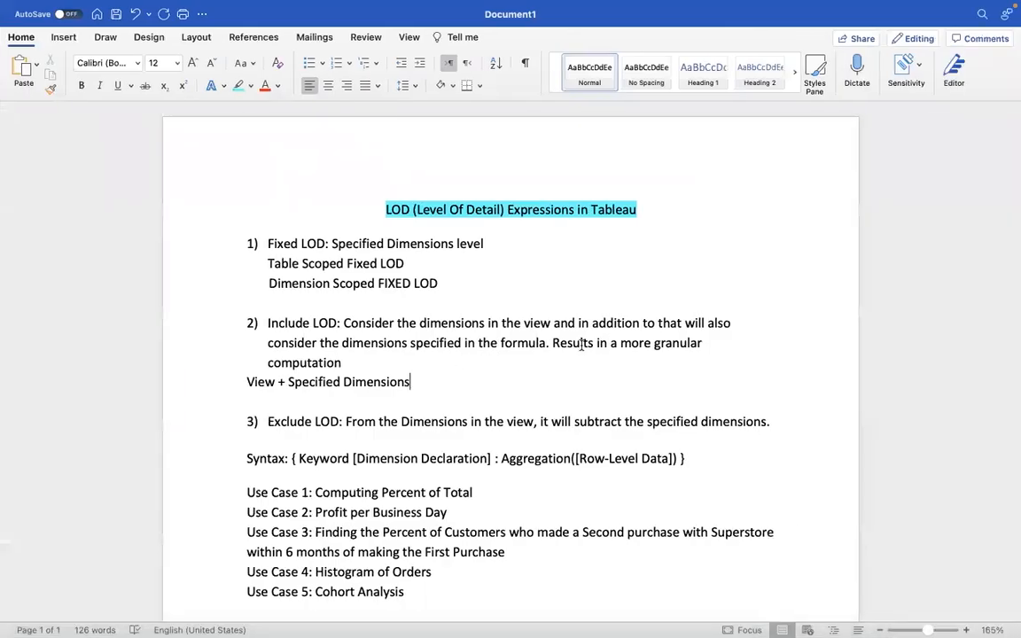
left_click_drag(611, 343, 625, 358)
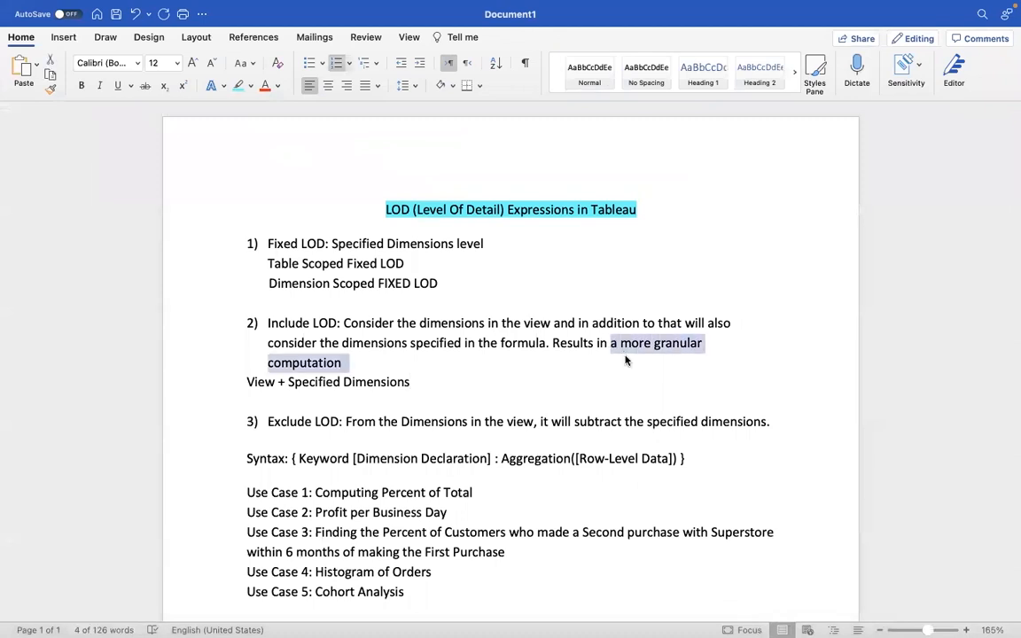
left_click(414, 382)
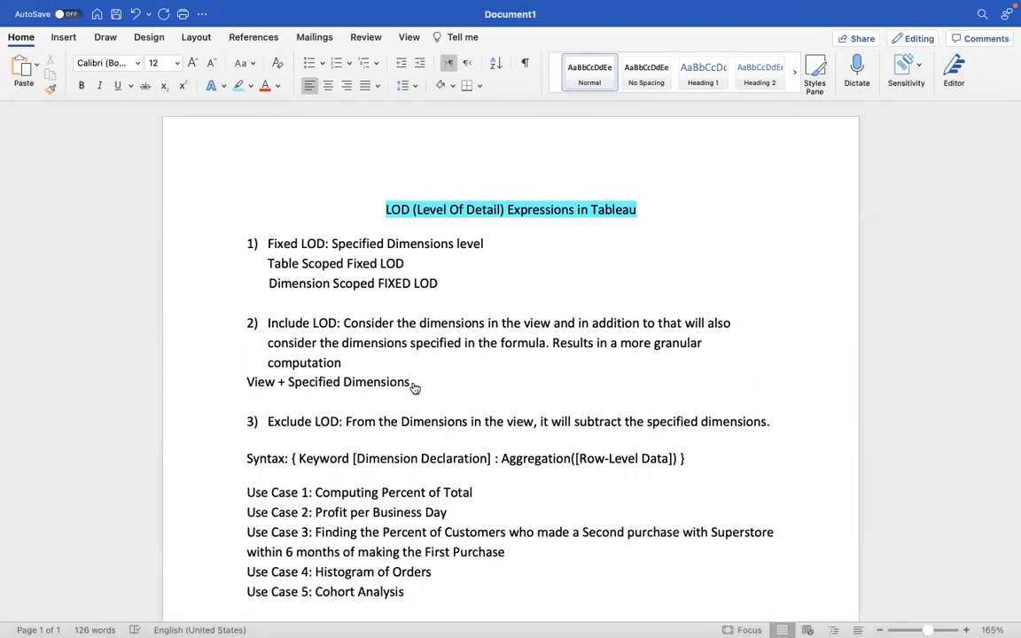
key("super+Tab")
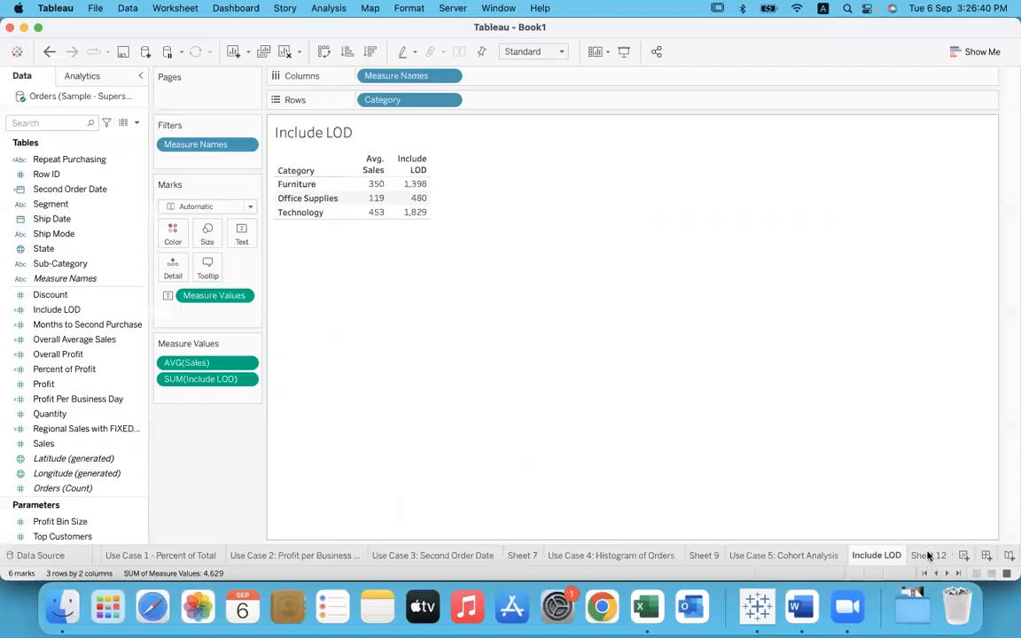
Step: Create a new worksheet and connect the workbook to the Excel file Coffee Chain.xlsx
left_click(928, 555)
left_click(963, 555)
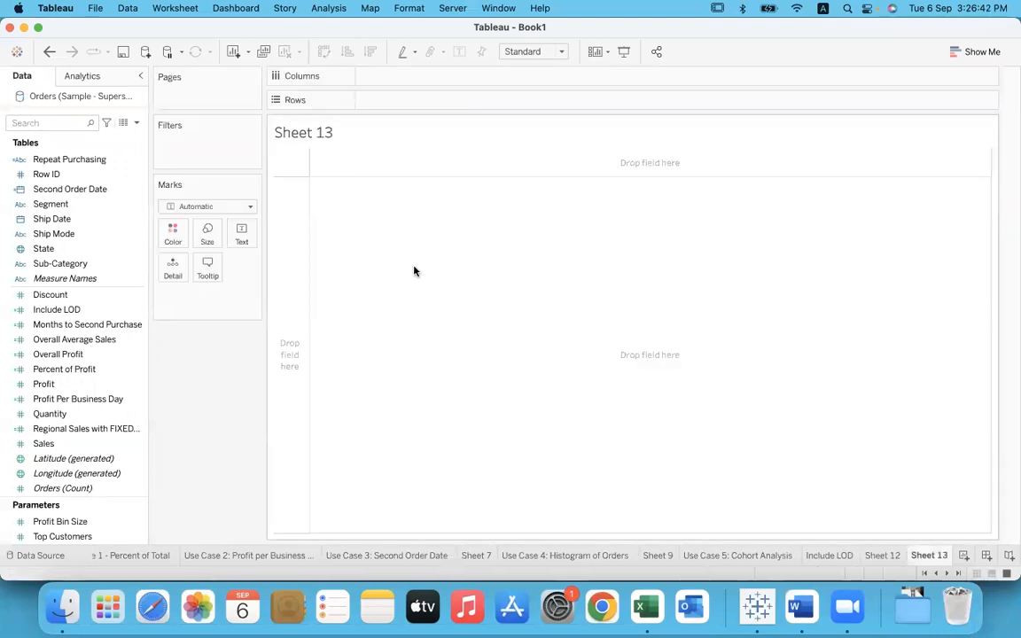
left_click(145, 51)
left_click(238, 148)
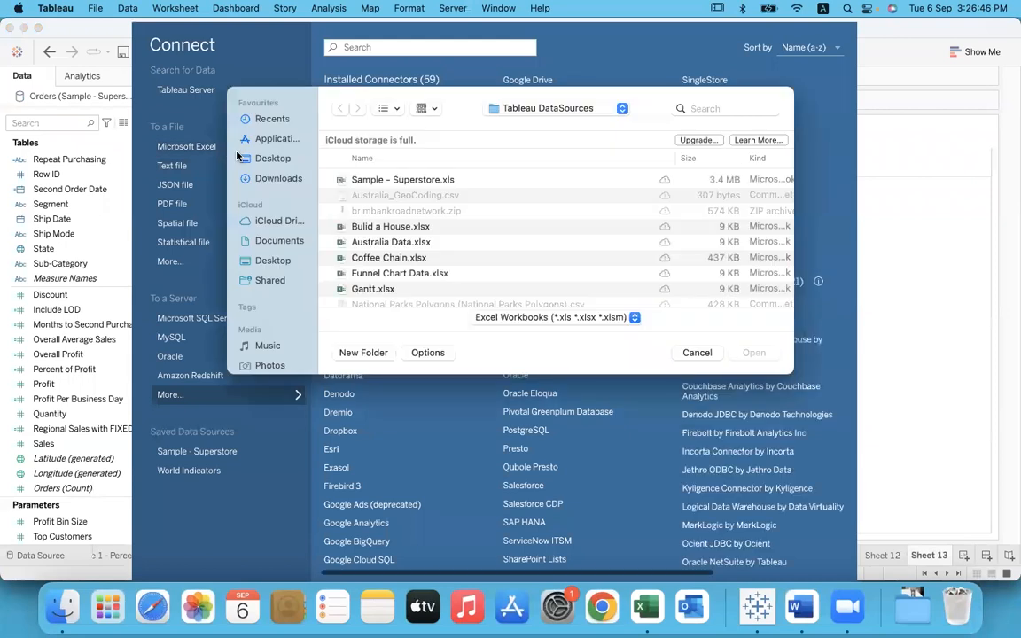
left_click(401, 258)
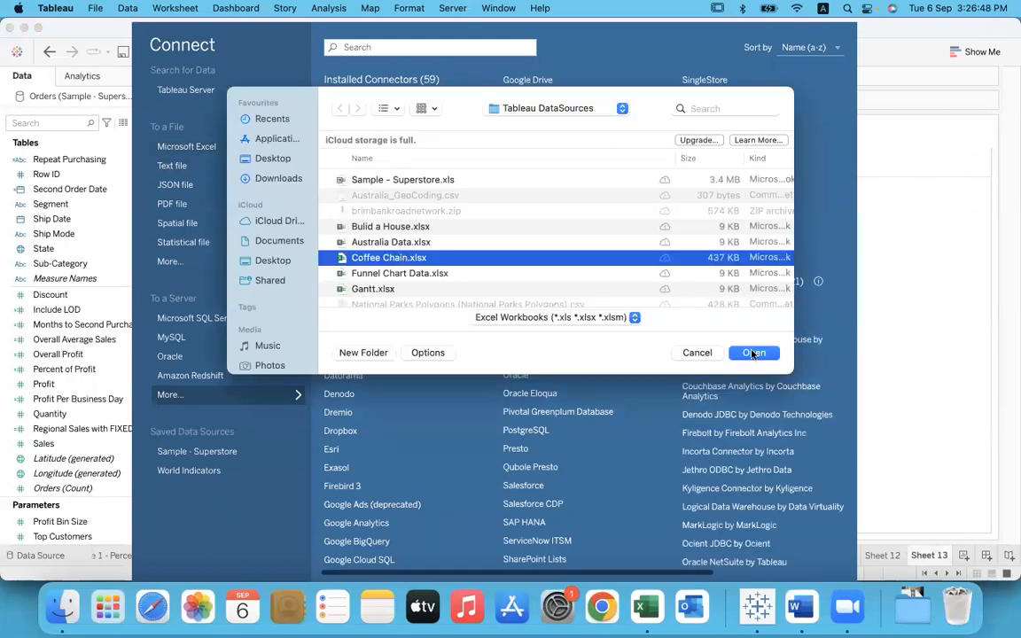
left_click(753, 353)
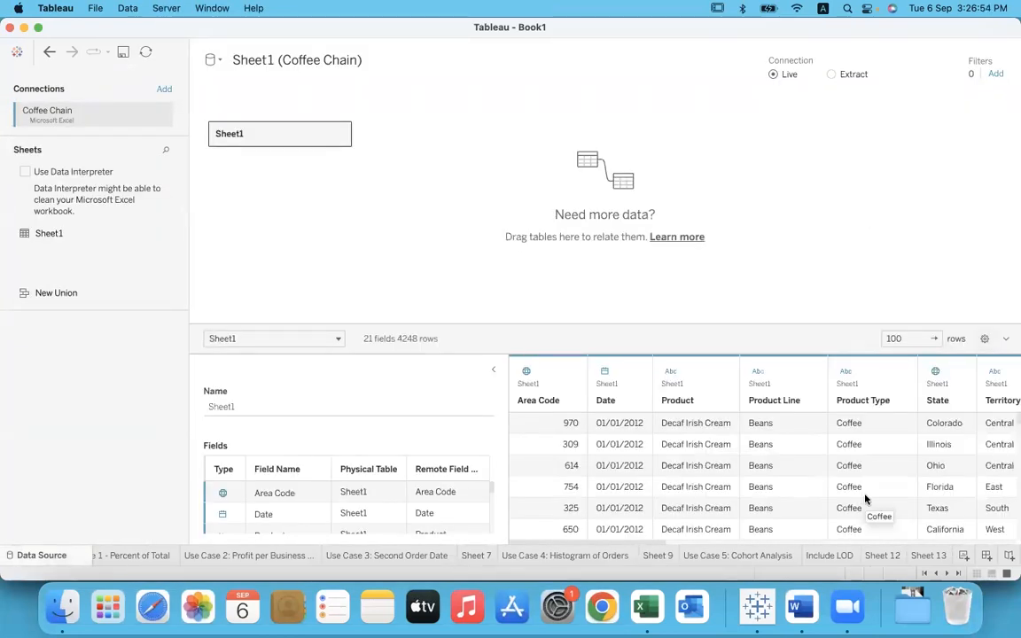
Step: On Sheet 13, build a bar chart of Profit by State from the Coffee Chain data
left_click(937, 555)
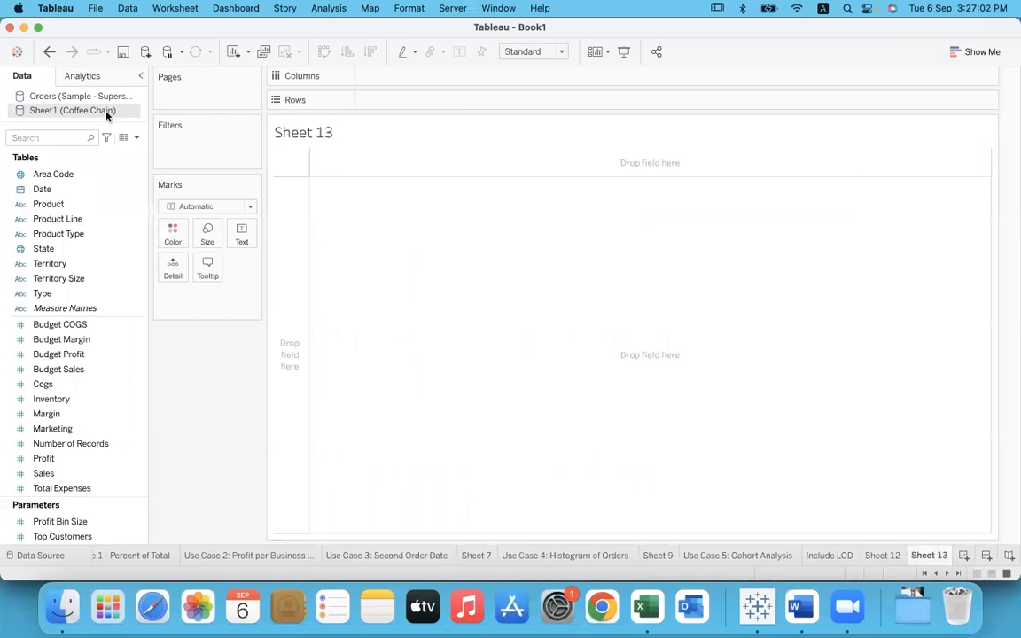
left_click(64, 250)
mouse_move(63, 250)
left_mouse_down()
mouse_move(417, 103)
mouse_move(408, 103)
left_mouse_up()
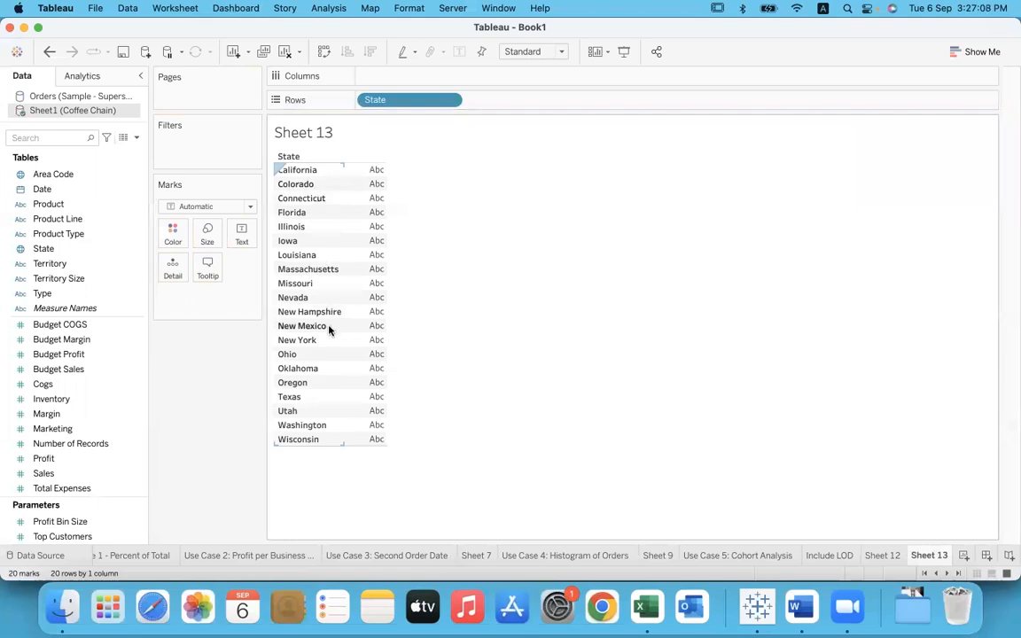
left_click(111, 431)
left_click_drag(64, 459, 386, 76)
mouse_move(422, 173)
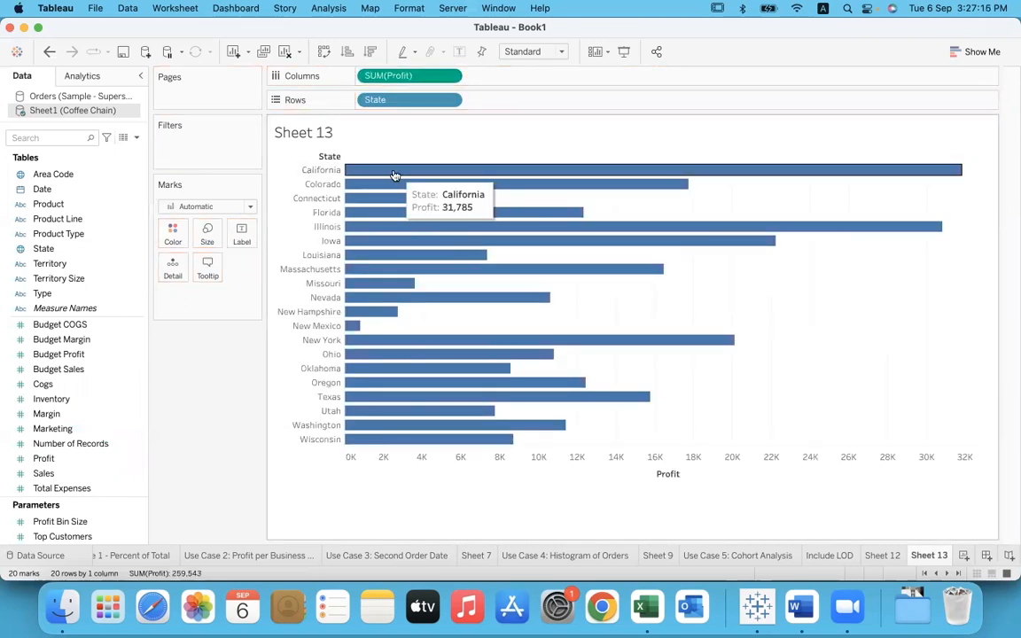
mouse_move(361, 189)
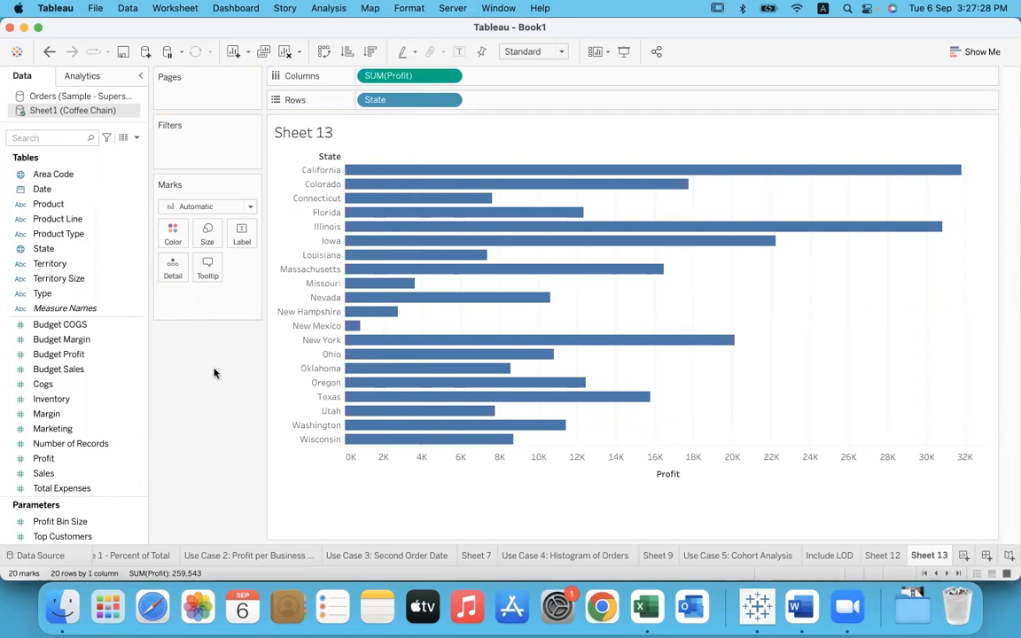
Step: Add Budget Profit as second bars beside Profit, compare both for California, and show mark labels on the bars
left_click(88, 355)
left_click_drag(87, 355, 516, 79)
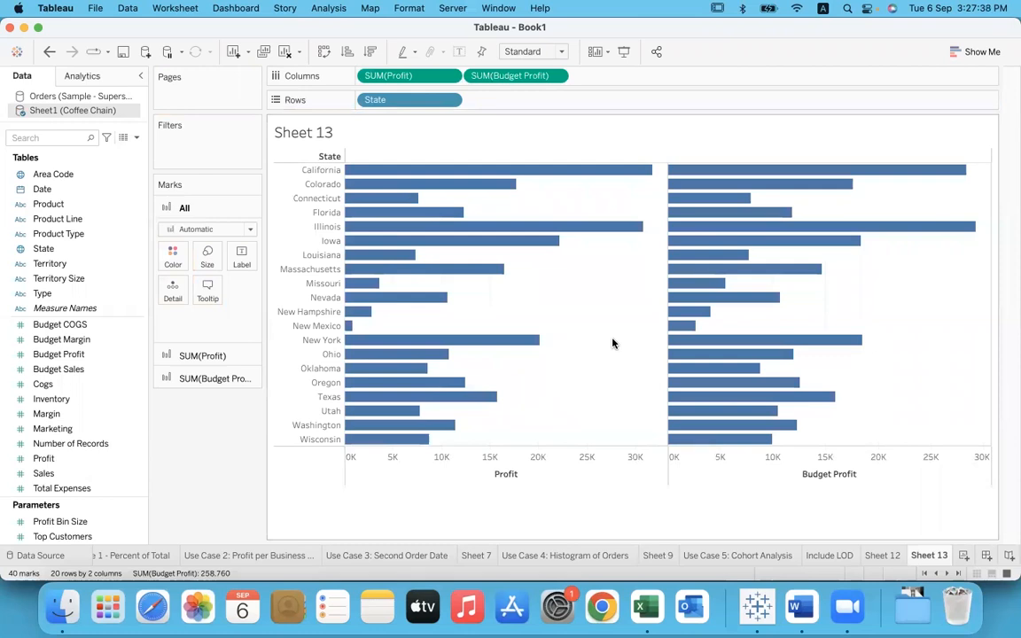
left_click(323, 169)
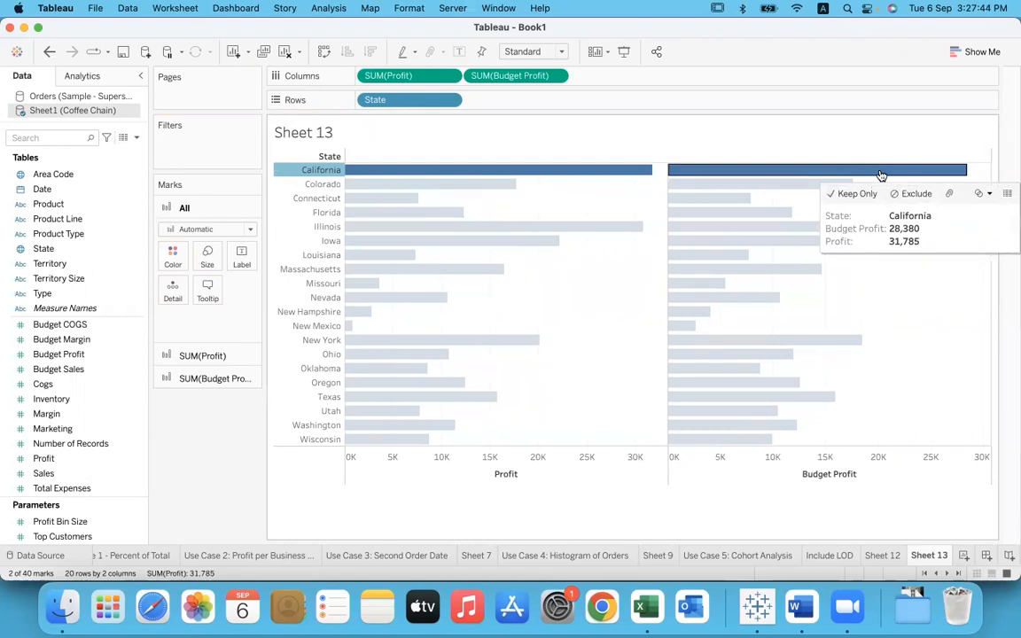
left_click(871, 473)
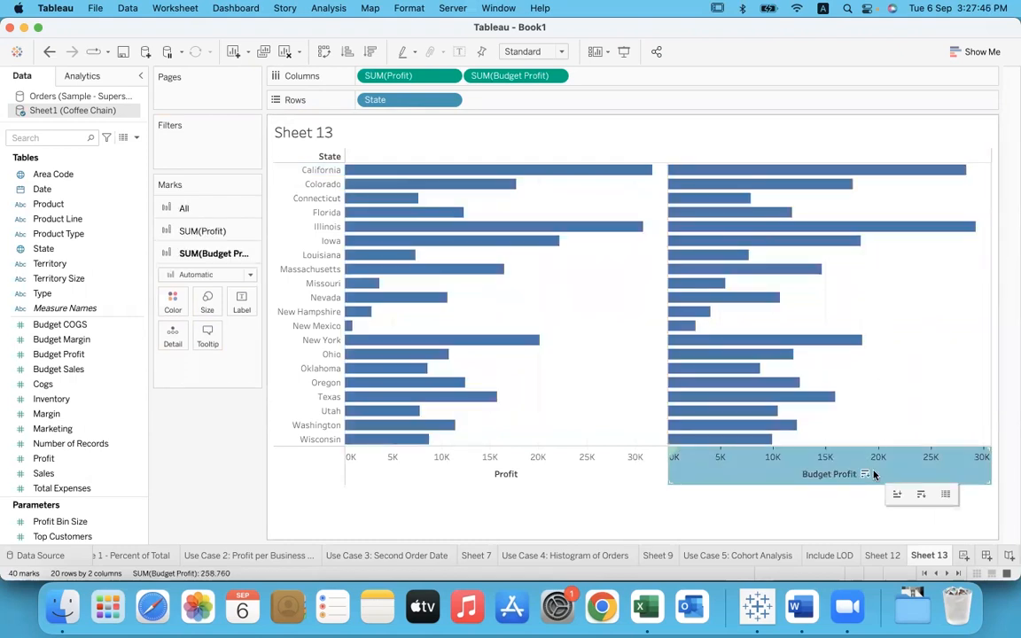
left_click(905, 302)
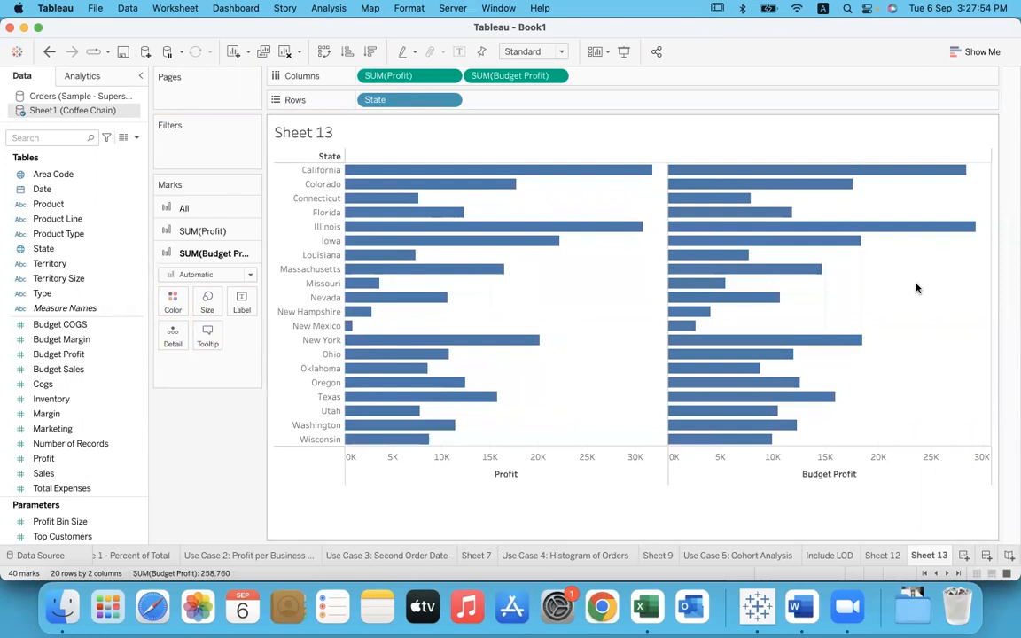
left_click(460, 51)
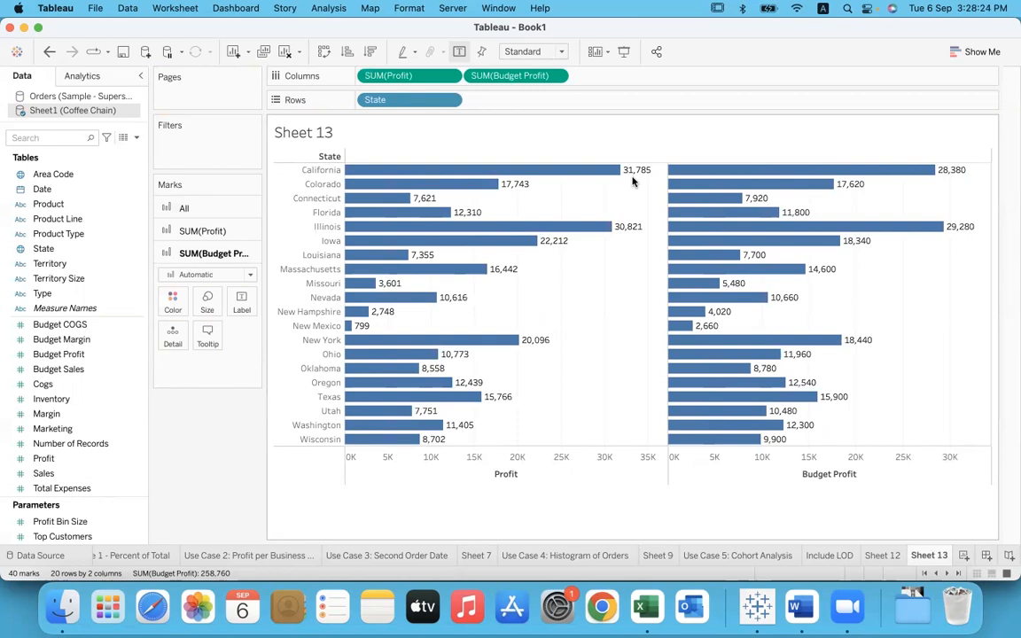
Step: Add a third bar column to Sheet 13 calculated inline as [Profit] - [Budget Profit]
double_click(667, 75)
type("prof")
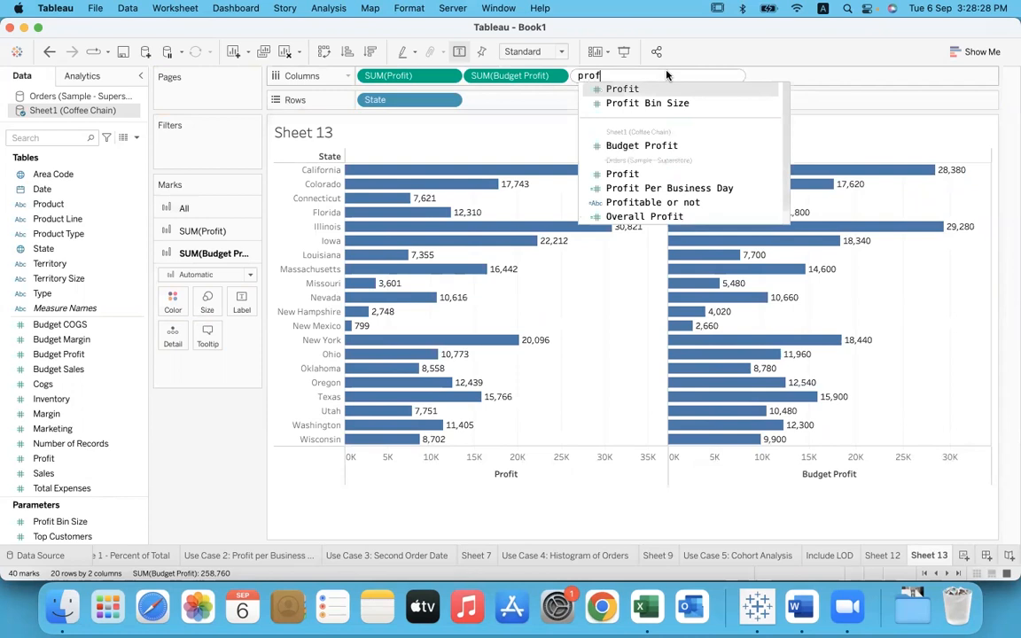
key("Return")
type("- budge")
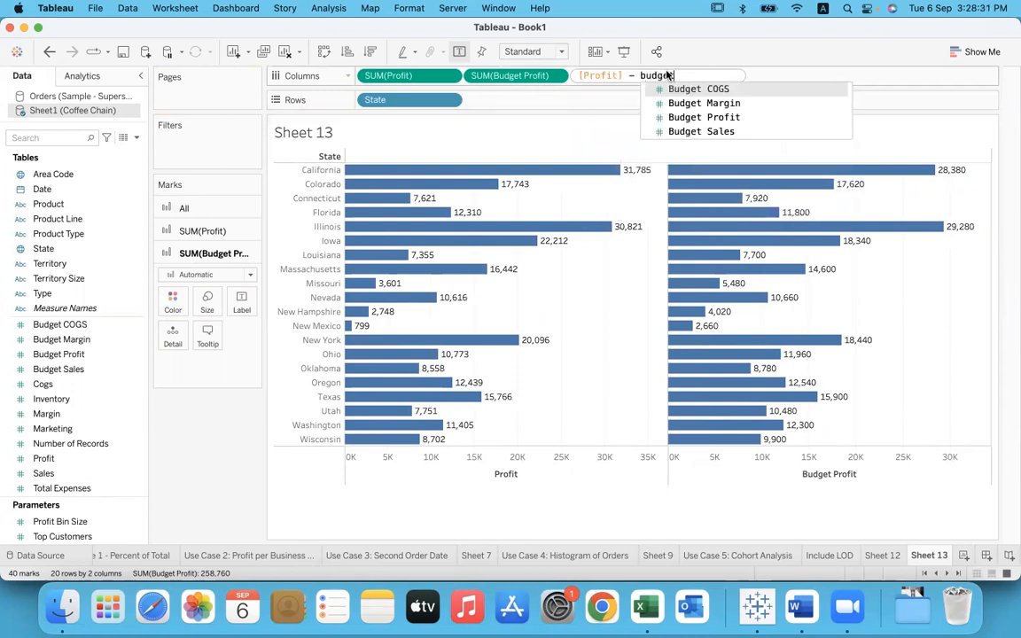
key("Down")
key("Down")
key("Return")
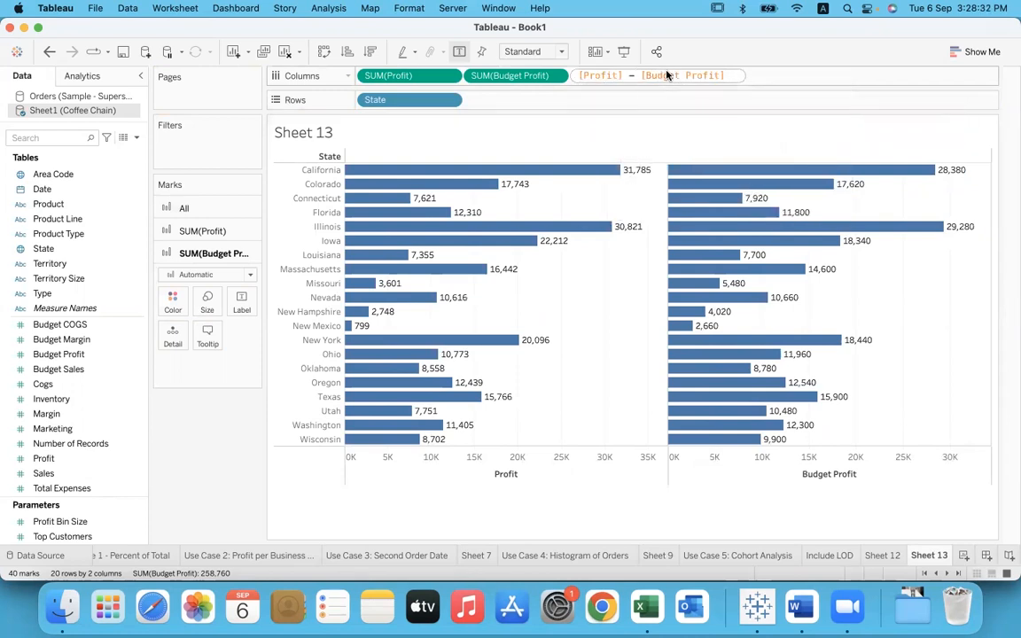
key("Return")
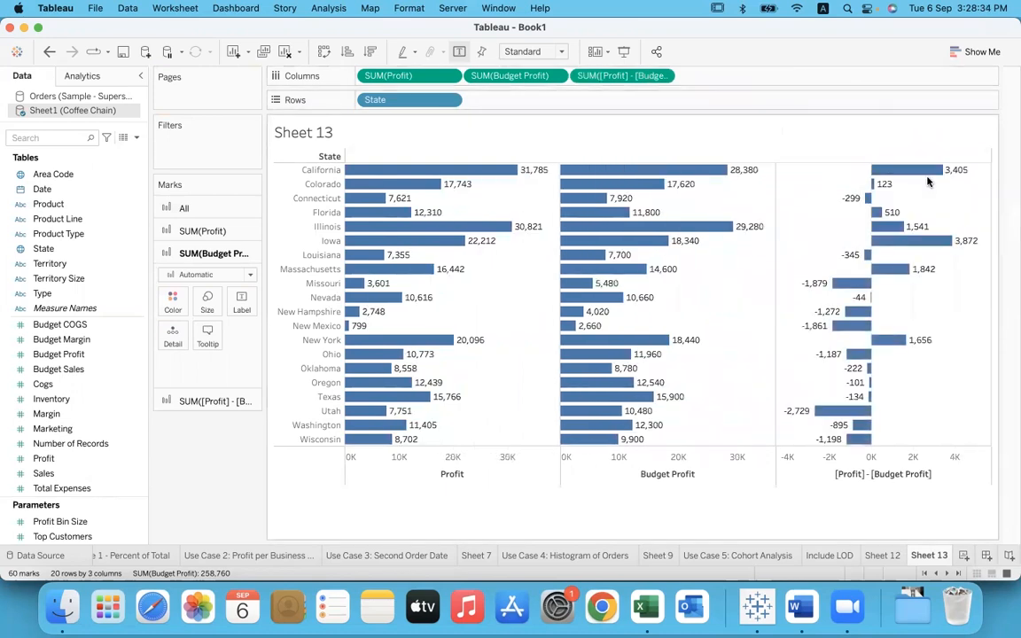
Step: Highlight the Colorado and Ohio rows in turn and compare Profit, Budget Profit and their difference
mouse_move(931, 176)
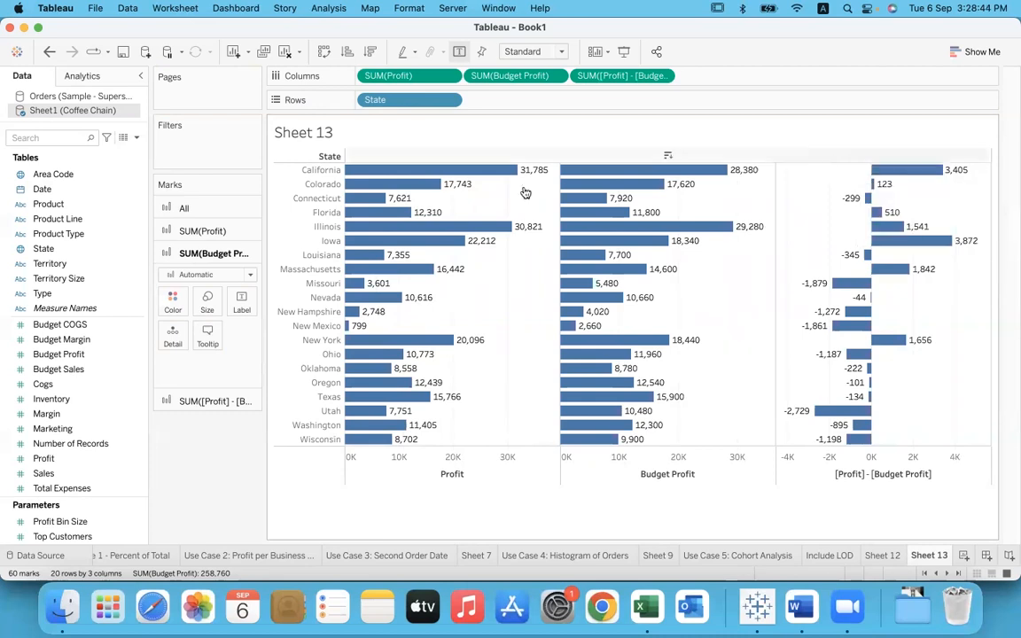
left_click(321, 184)
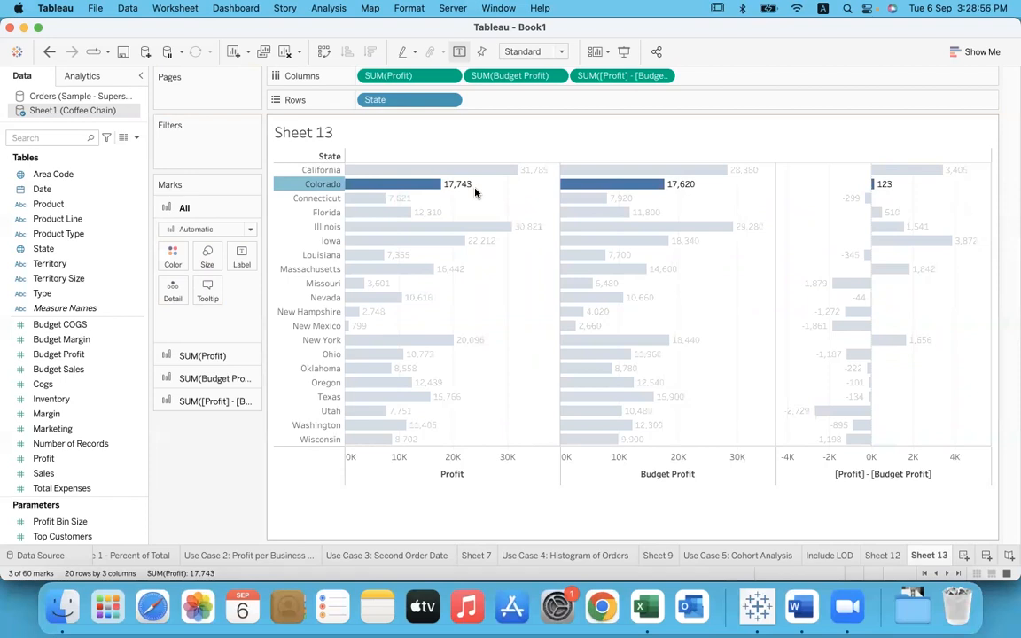
left_click(706, 183)
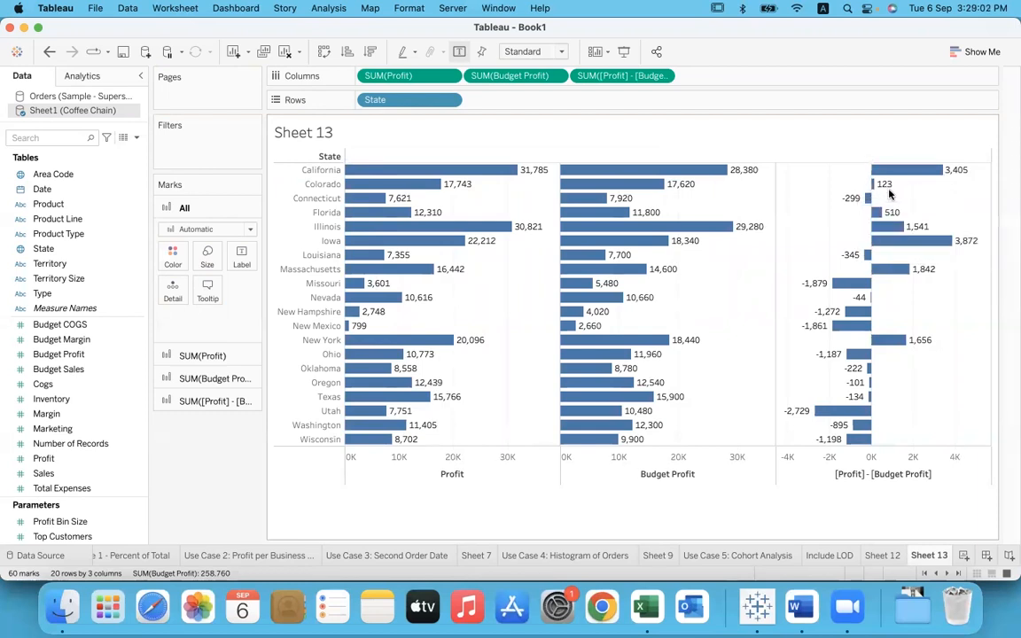
left_click(312, 356)
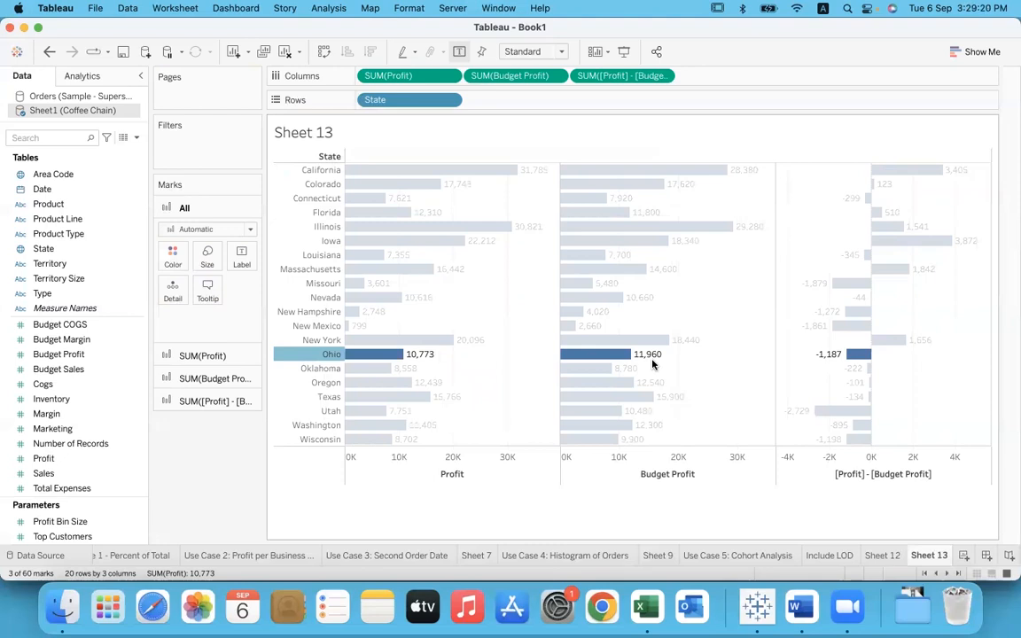
mouse_move(597, 359)
left_click(805, 373)
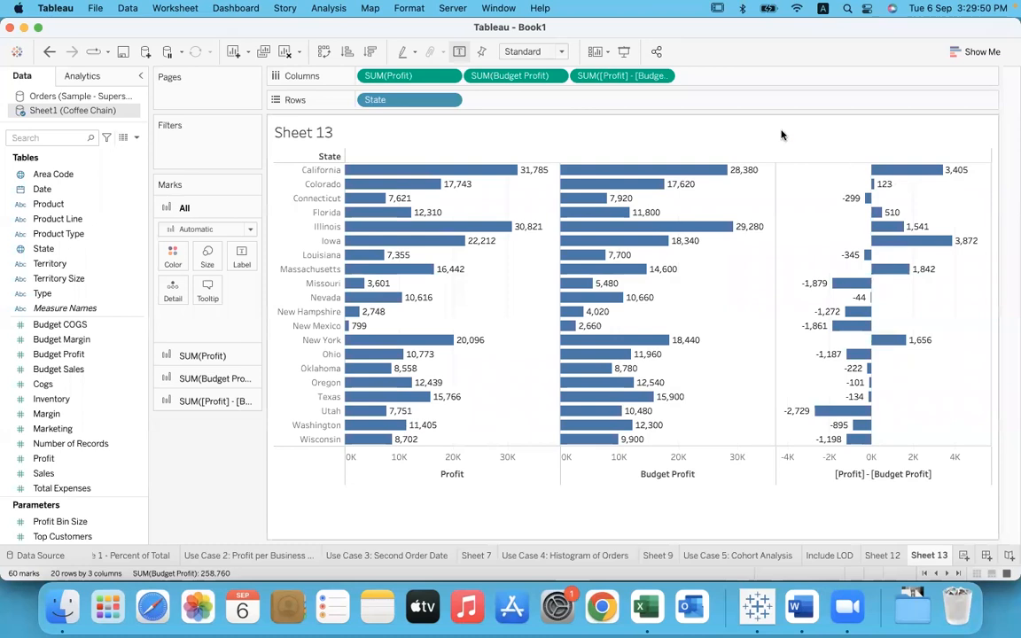
Step: Annotate the difference bars with ">0" and an up arrow, circling Missouri's negative value with a down arrow
mouse_move(921, 190)
left_mouse_down()
mouse_move(946, 204)
mouse_move(928, 213)
mouse_move(968, 197)
mouse_move(956, 196)
mouse_move(991, 175)
mouse_move(1000, 151)
left_mouse_up()
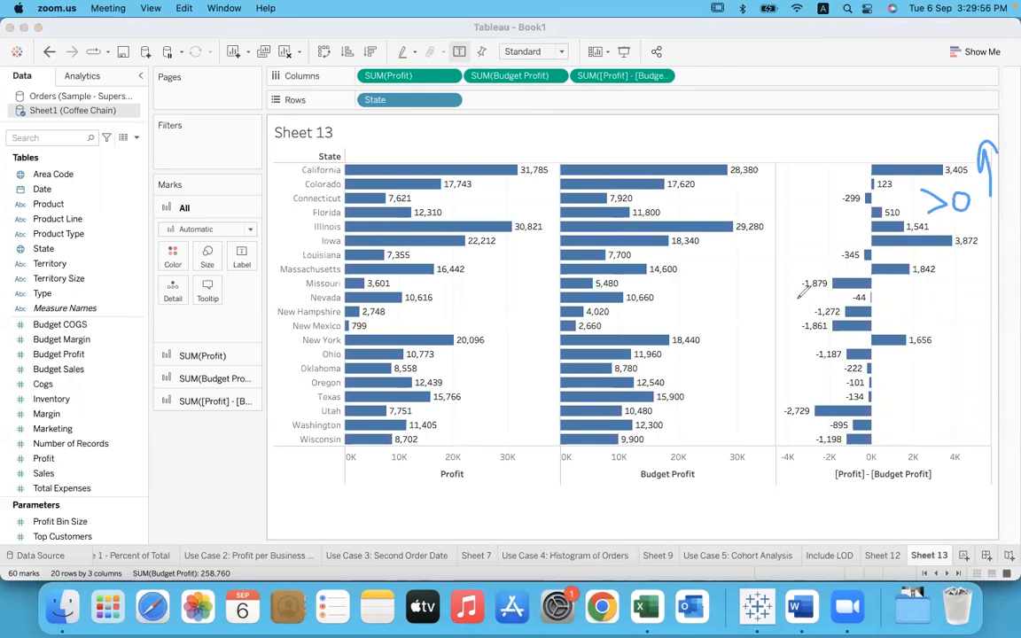
mouse_move(804, 297)
left_mouse_down()
mouse_move(810, 255)
mouse_move(803, 300)
left_mouse_up()
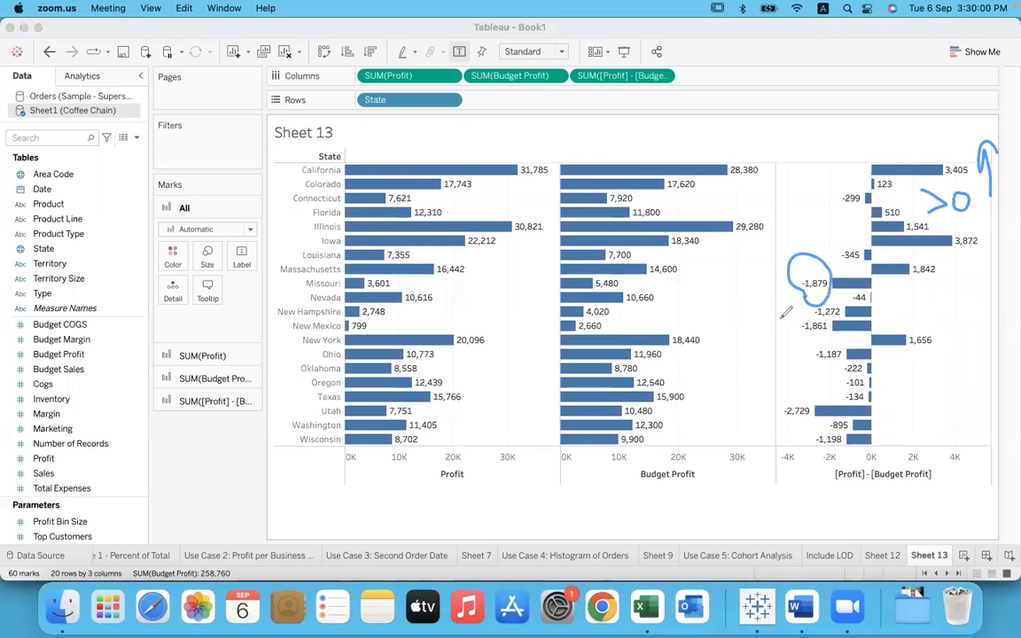
mouse_move(785, 306)
left_mouse_down()
mouse_move(782, 348)
mouse_move(793, 330)
left_mouse_up()
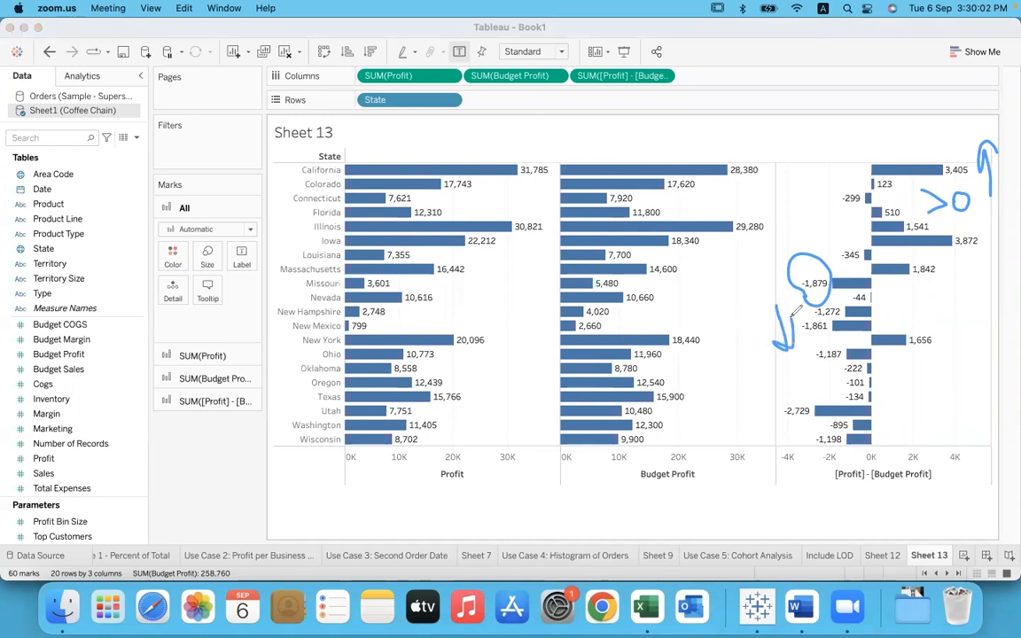
Step: Circle the positive differences, write "Target is met" above them and "missed" by the negatives, and clear all the annotations
mouse_move(962, 152)
left_mouse_down()
mouse_move(896, 249)
mouse_move(995, 197)
left_mouse_up()
left_click_drag(810, 126, 844, 107)
mouse_move(834, 113)
left_mouse_down()
mouse_move(847, 146)
mouse_move(872, 107)
mouse_move(886, 113)
mouse_move(894, 146)
mouse_move(936, 63)
left_mouse_up()
mouse_move(883, 123)
left_mouse_down()
mouse_move(891, 144)
mouse_move(922, 112)
mouse_move(943, 113)
mouse_move(982, 91)
left_mouse_up()
left_click(885, 127)
left_click_drag(808, 356, 833, 351)
left_click_drag(727, 427, 835, 351)
left_click(764, 383)
left_click_drag(759, 384, 778, 377)
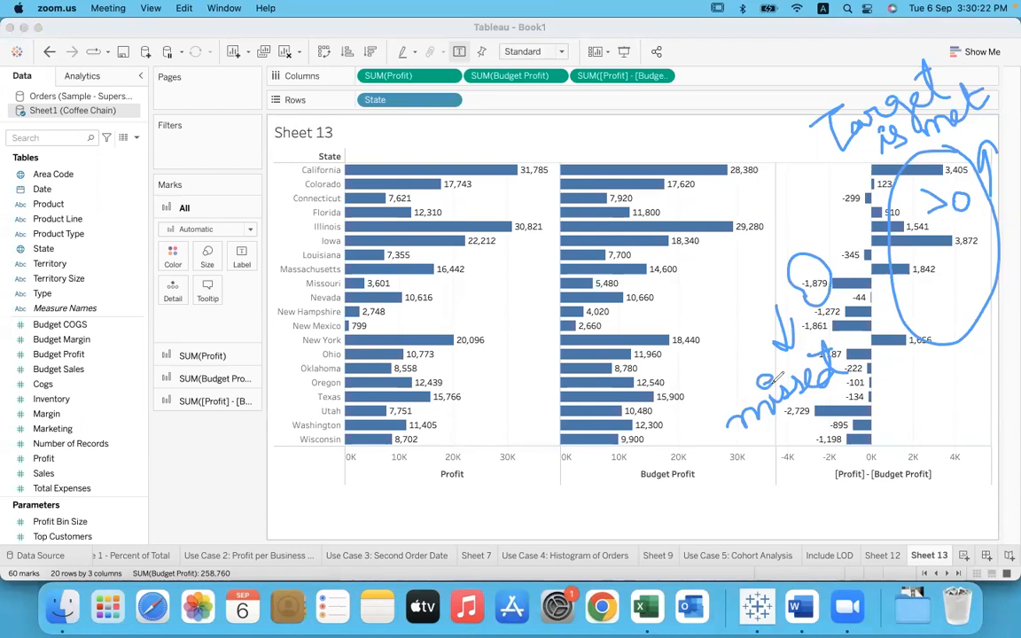
left_click(727, 142)
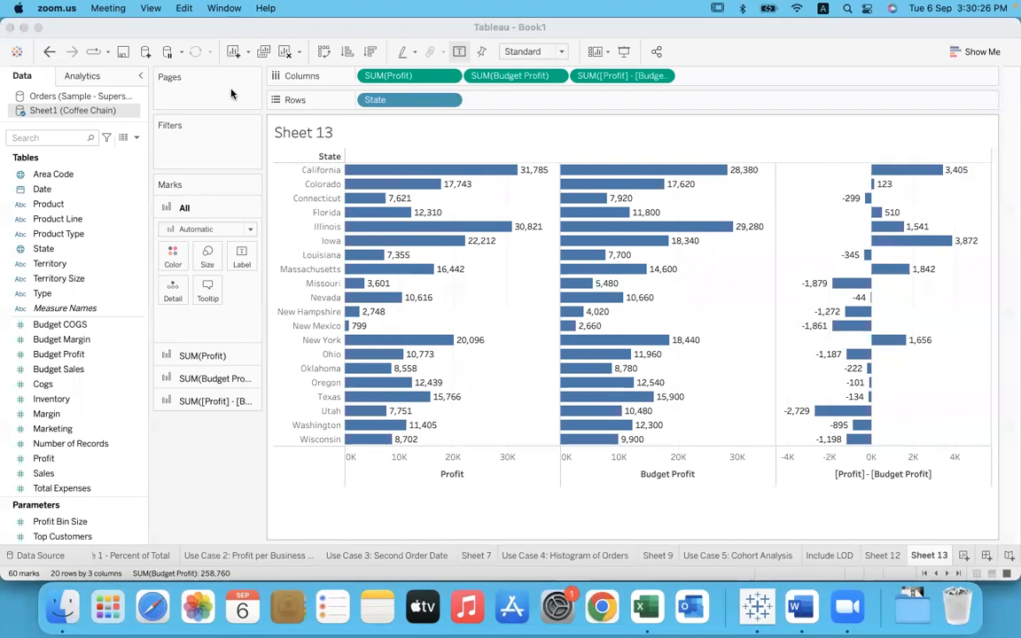
left_click(222, 453)
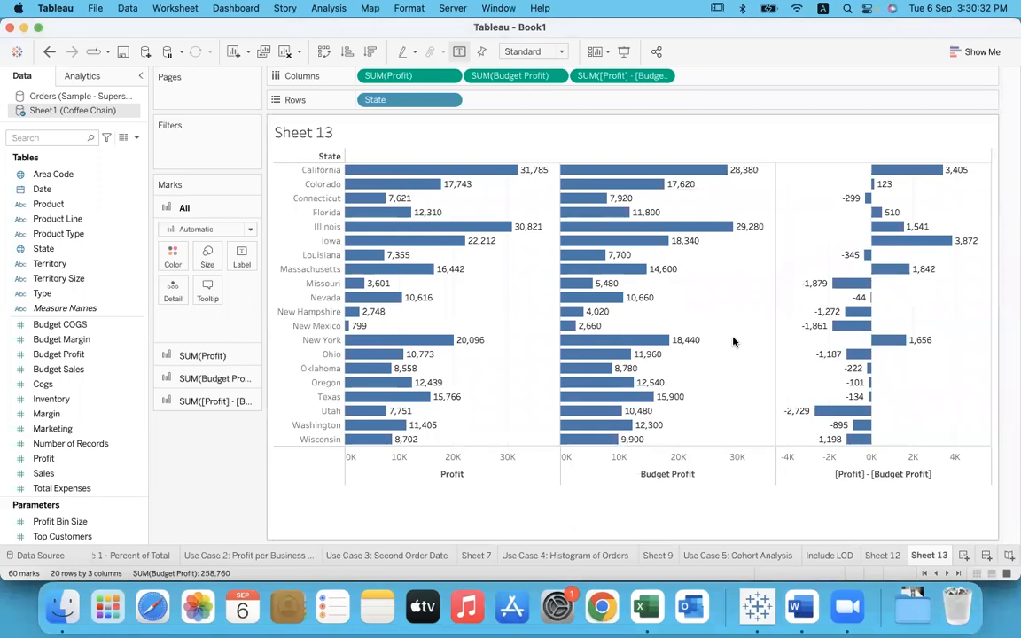
Step: Highlight the California, Colorado and Ohio rows in turn to review which states met or missed their budget profit
left_click(321, 173)
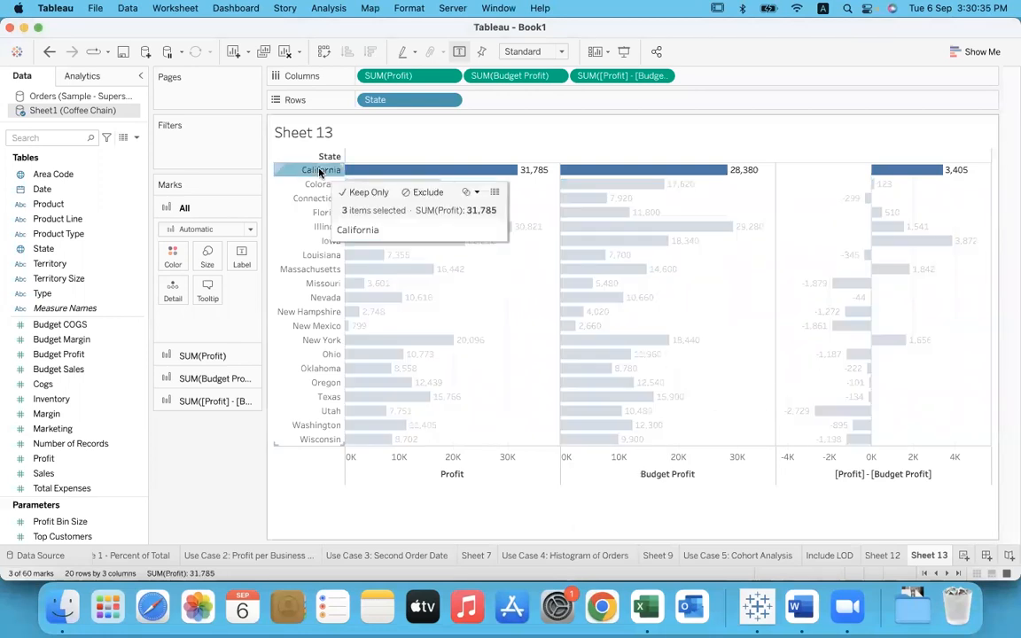
left_click(736, 322)
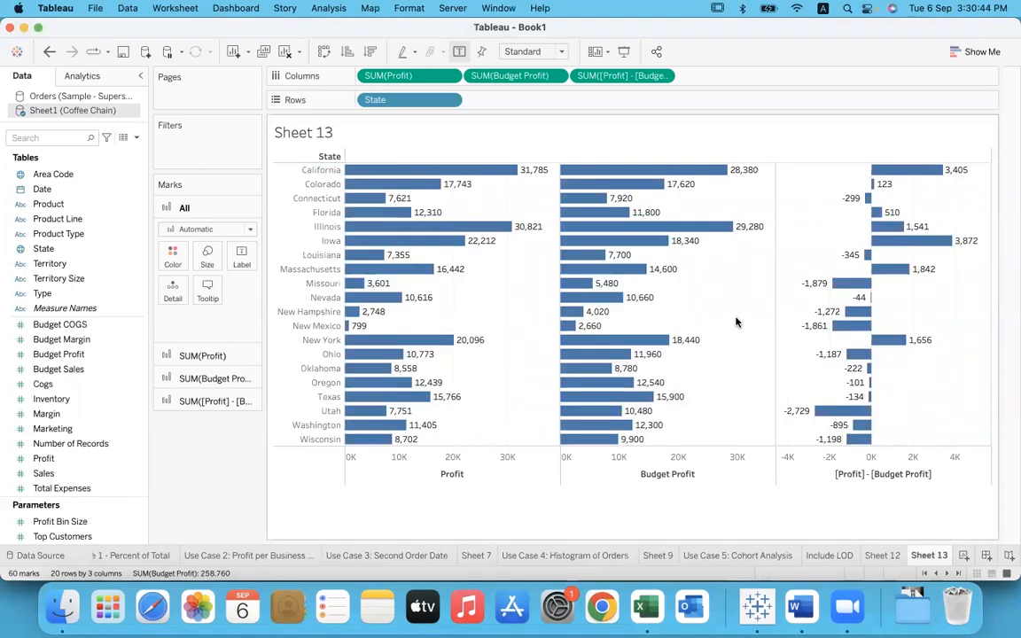
left_click(329, 172)
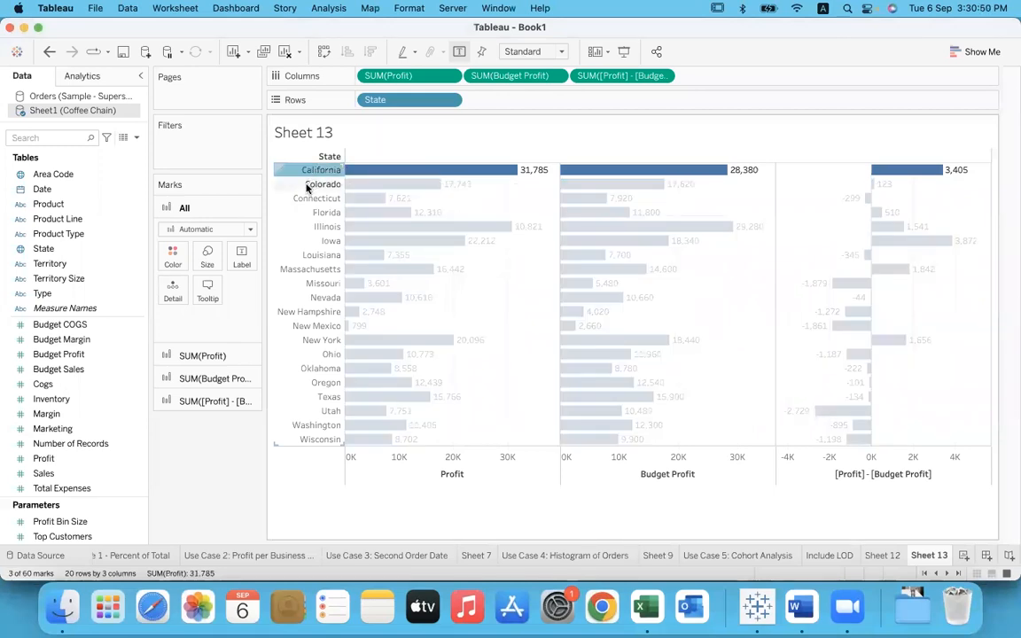
left_click(309, 185)
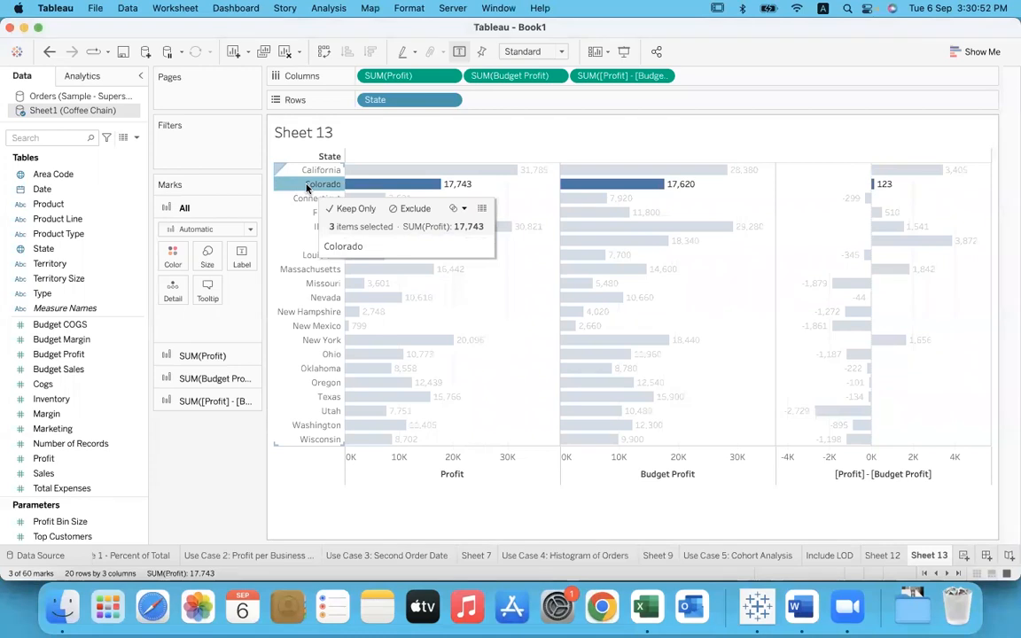
left_click(296, 355)
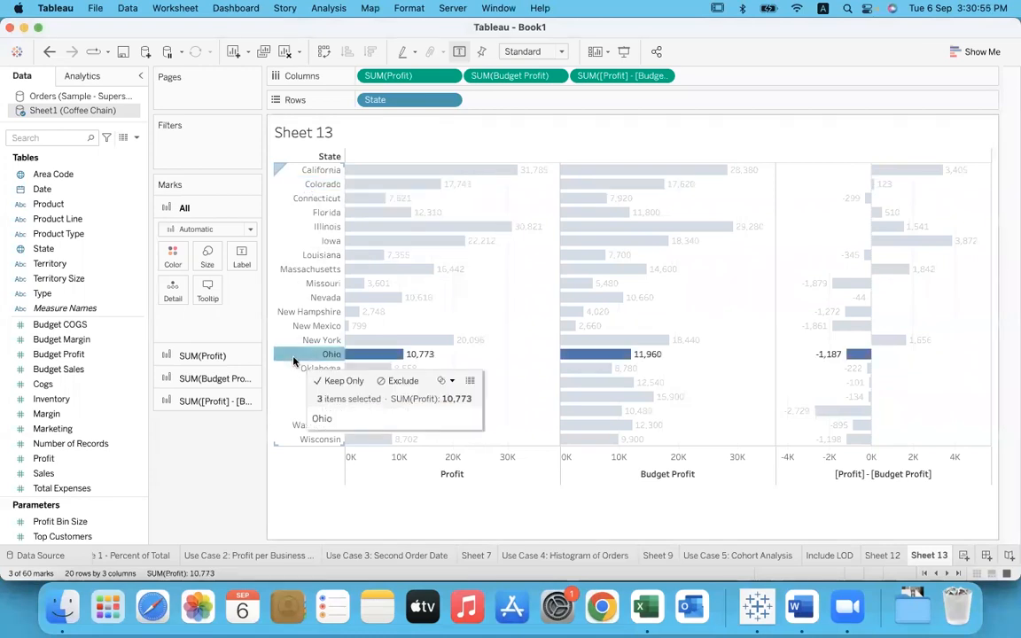
left_click(306, 170)
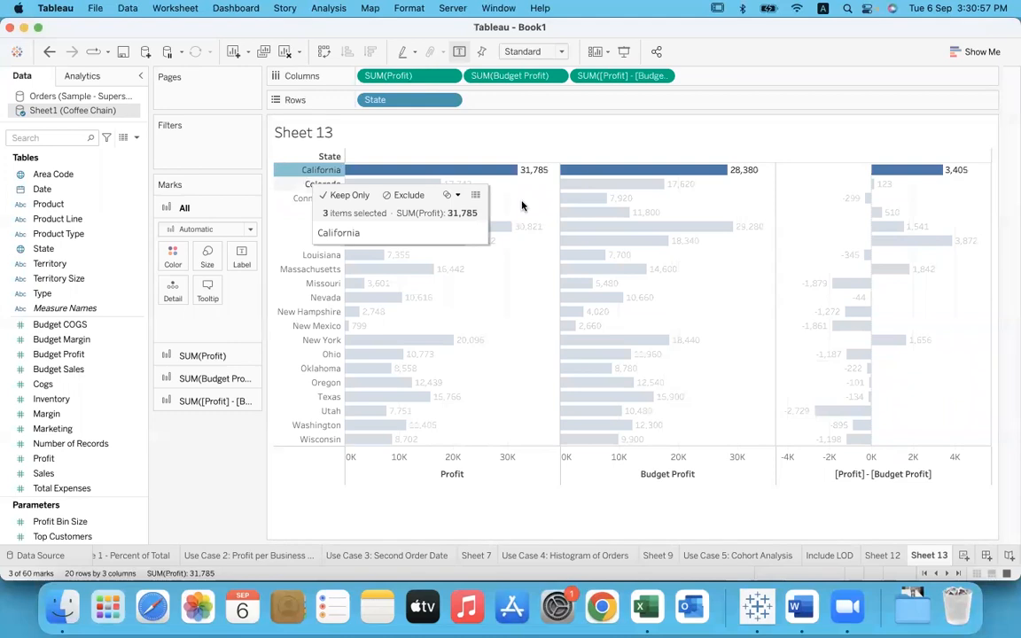
left_click(926, 194)
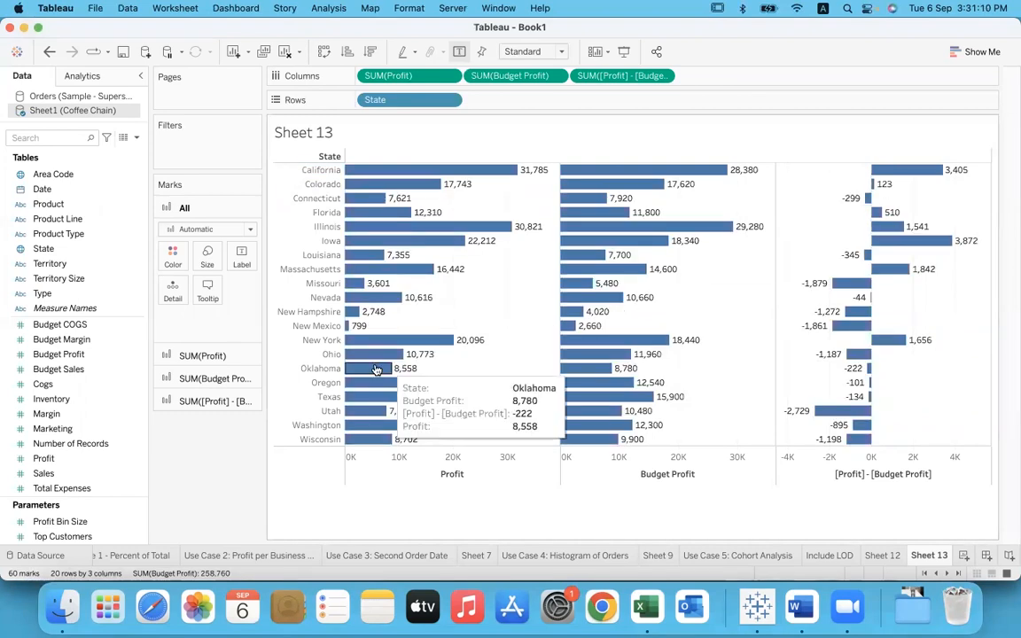
left_click(331, 355)
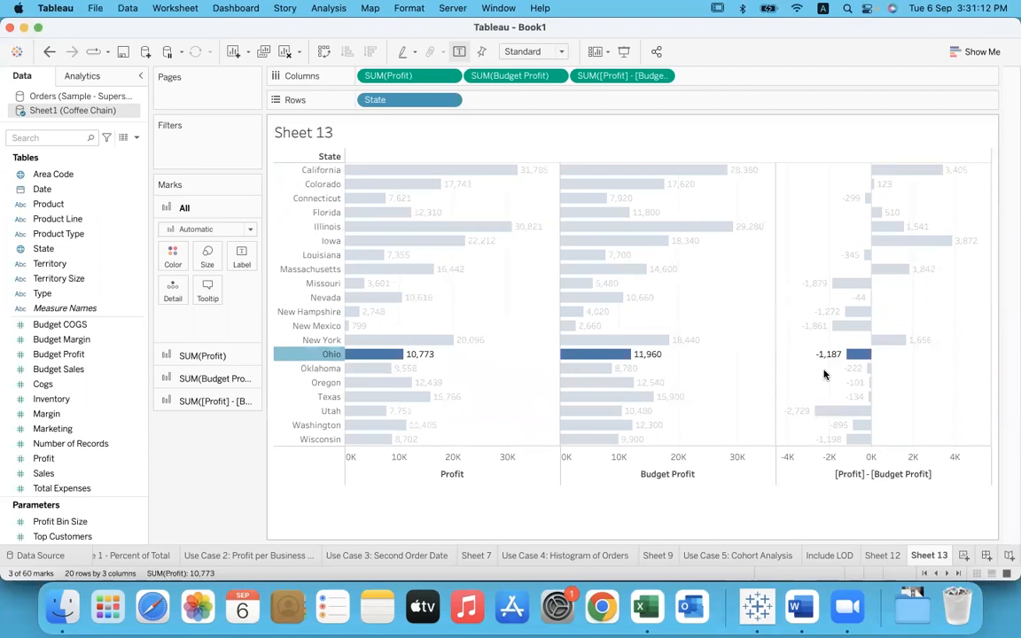
left_click(715, 362)
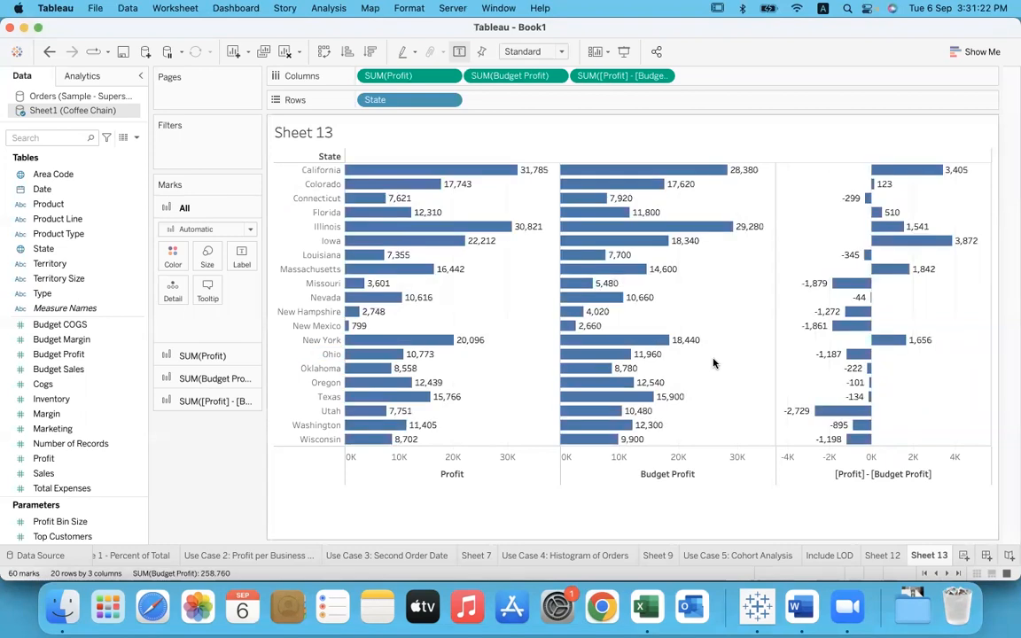
left_click(315, 172)
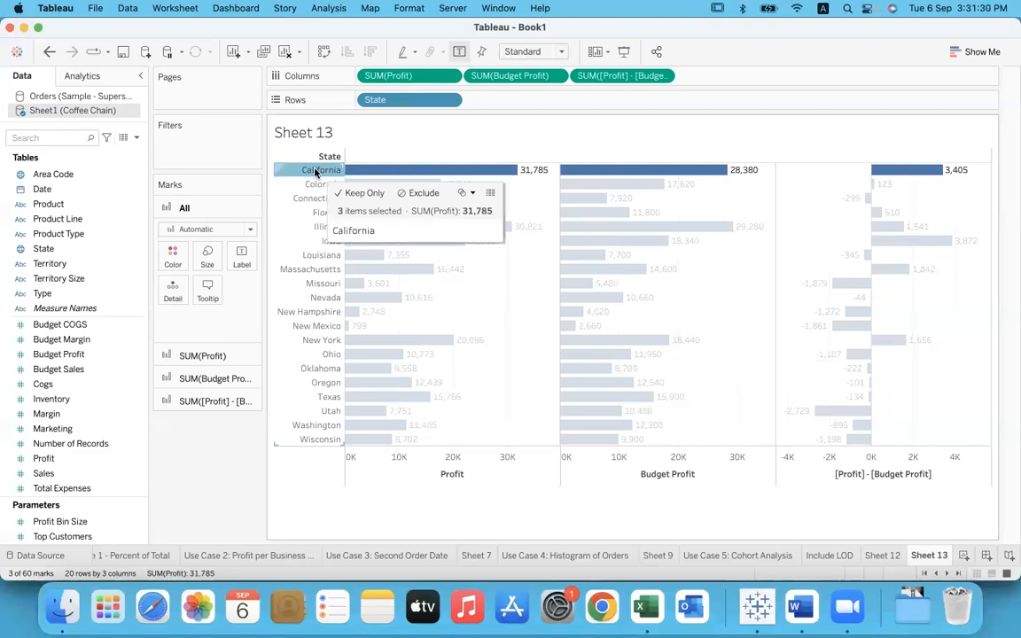
left_click(510, 349)
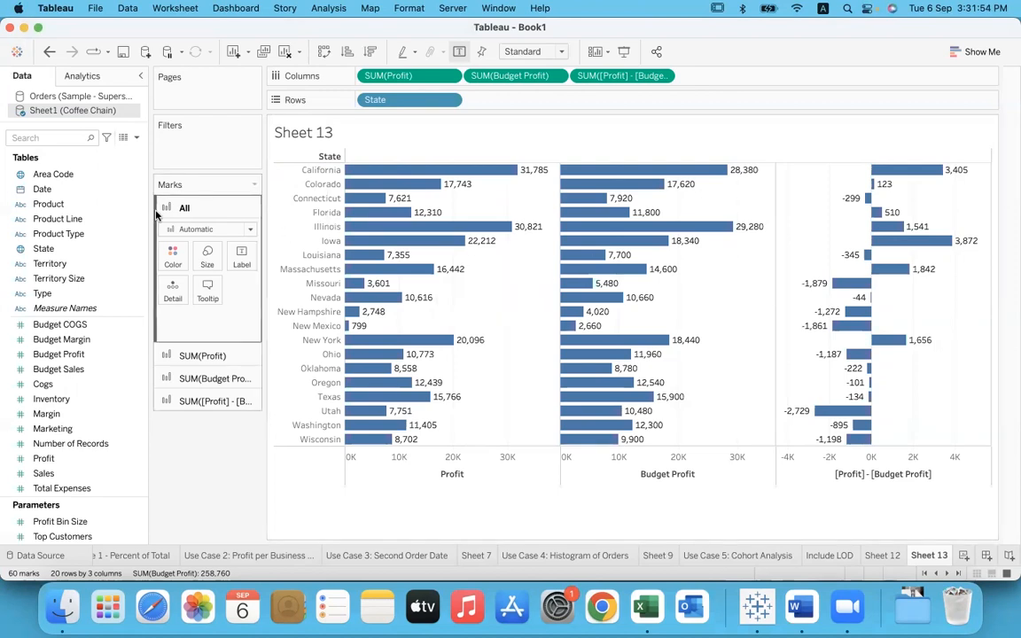
Step: Break the state bars down by Product by adding the Product field after State in the rows
left_click(41, 207)
left_click_drag(41, 206, 487, 108)
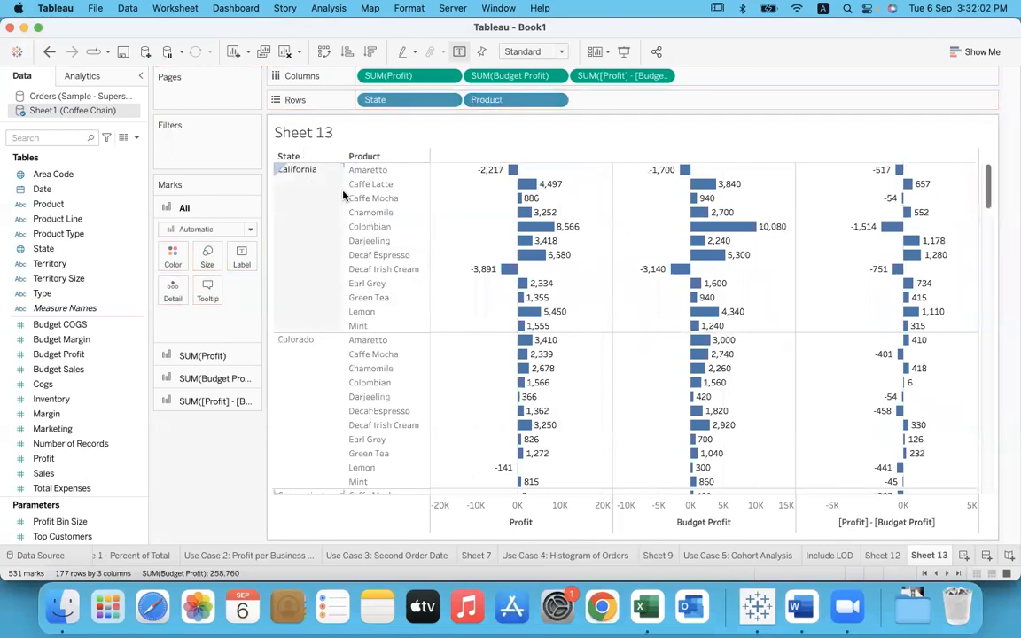
Step: Switch to Excel and enter California, 12 and Total across cells J21 to L21 of Sheet1
left_click(646, 608)
left_click(555, 355)
type("Cali")
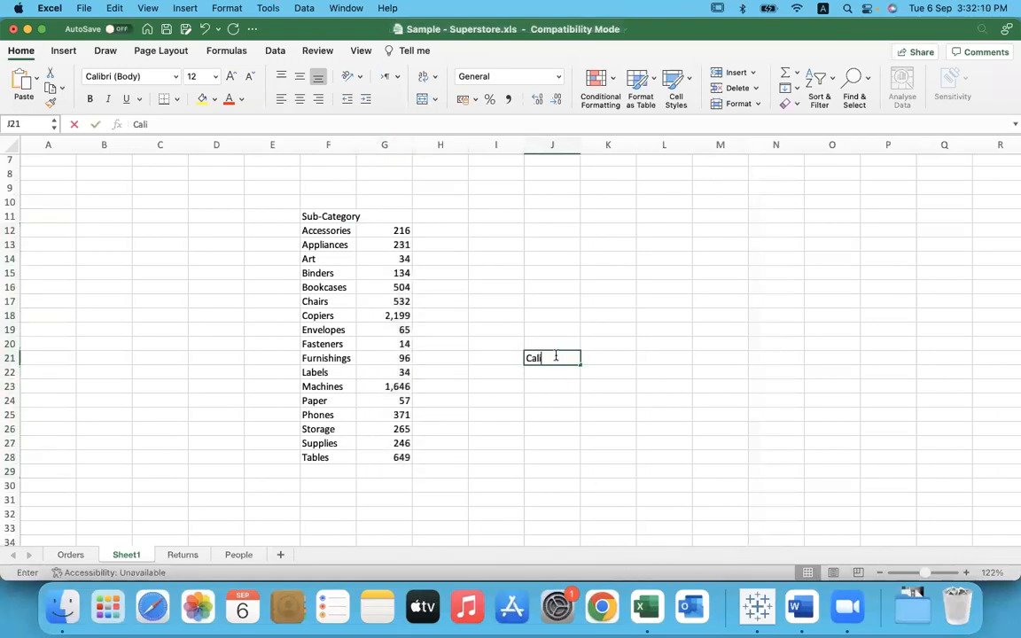
type("forina")
key("BackSpace")
key("BackSpace")
key("BackSpace")
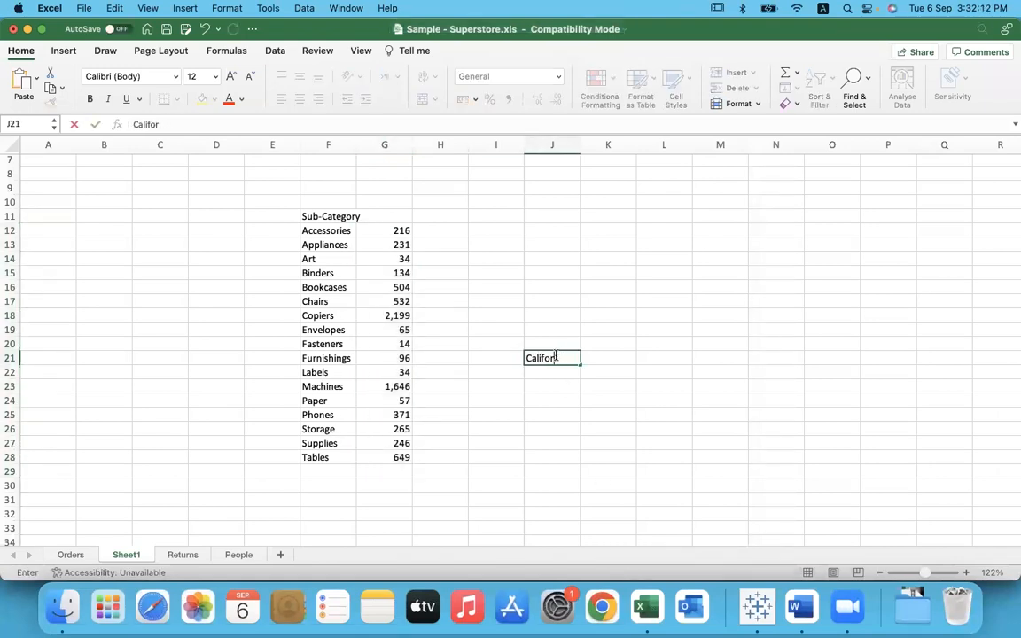
type("nia")
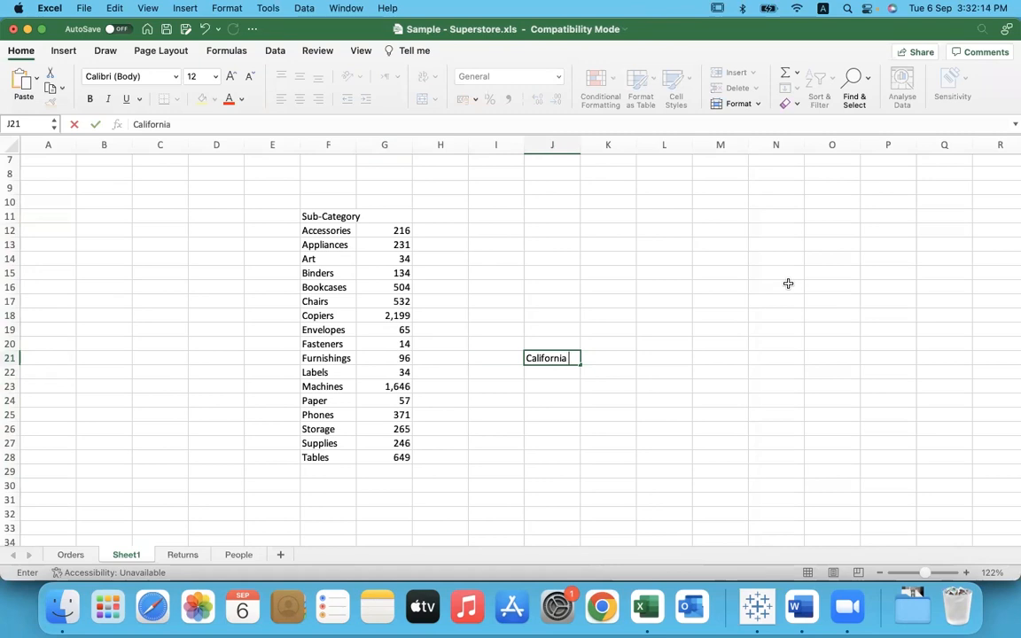
key("Tab")
type("12")
key("Tab")
type("Total")
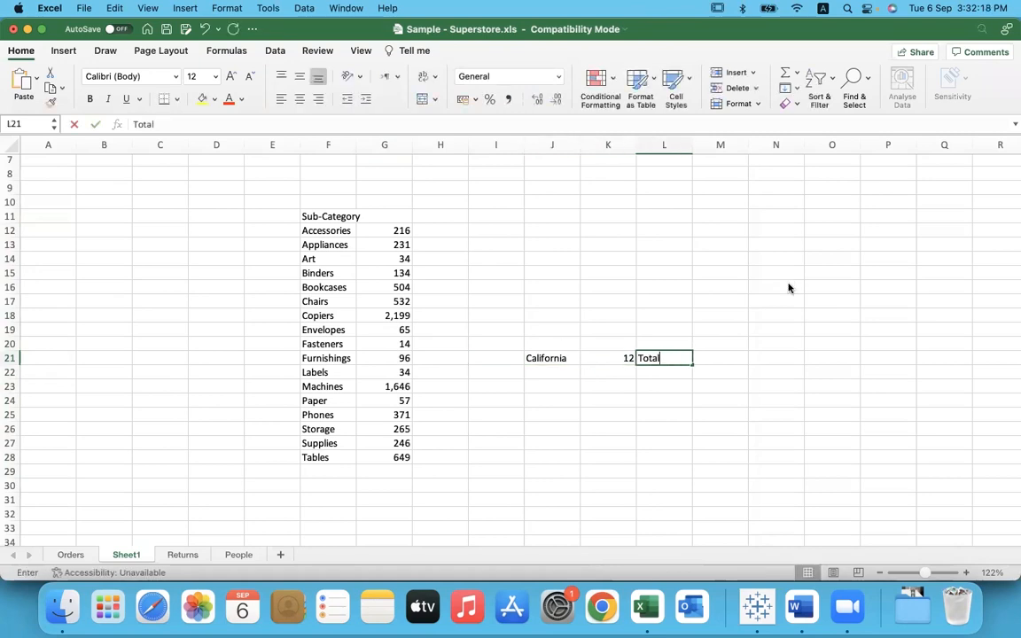
Step: Switch to Tableau and examine which California products have a positive difference between Profit and Budget Profit
key("super+Tab")
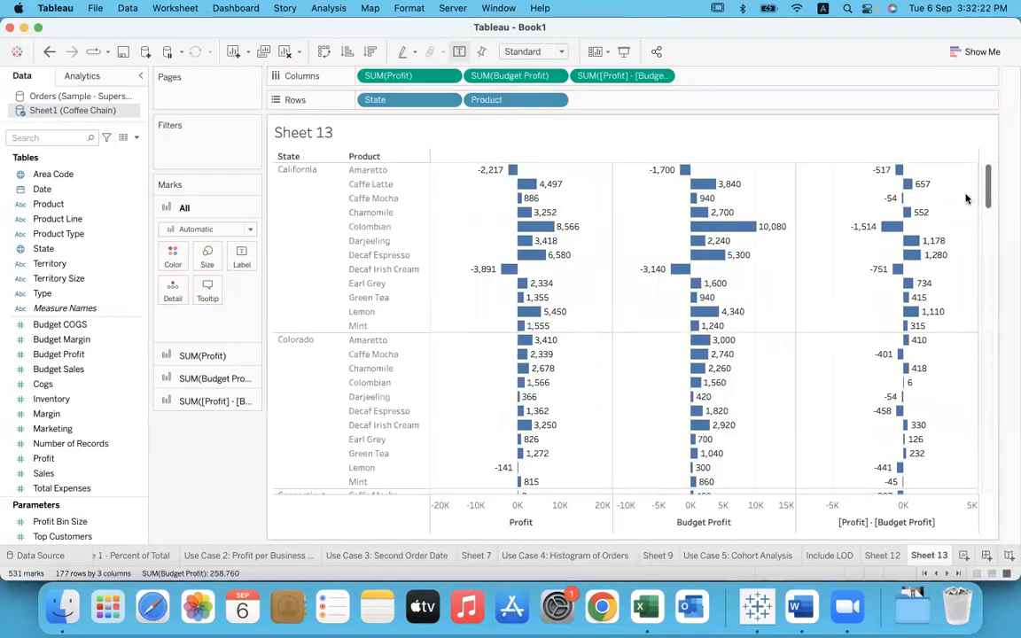
mouse_move(924, 194)
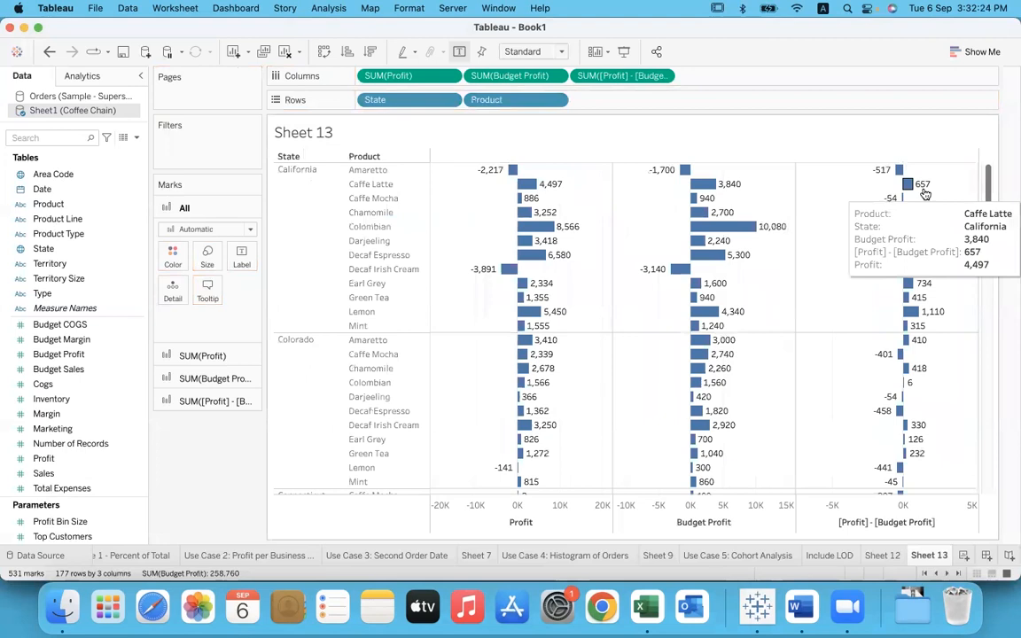
mouse_move(922, 220)
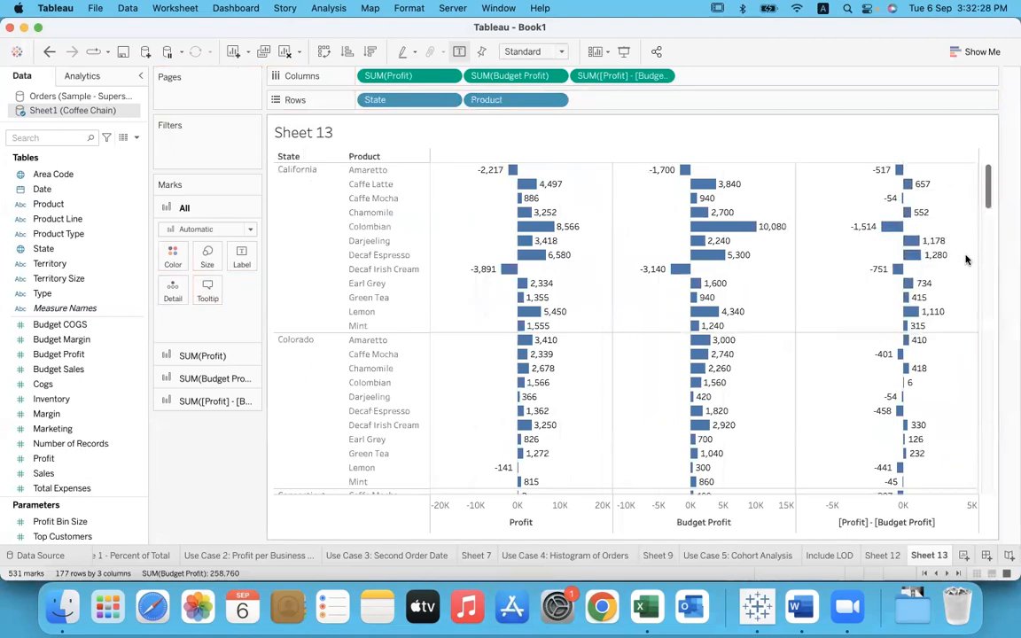
mouse_move(947, 315)
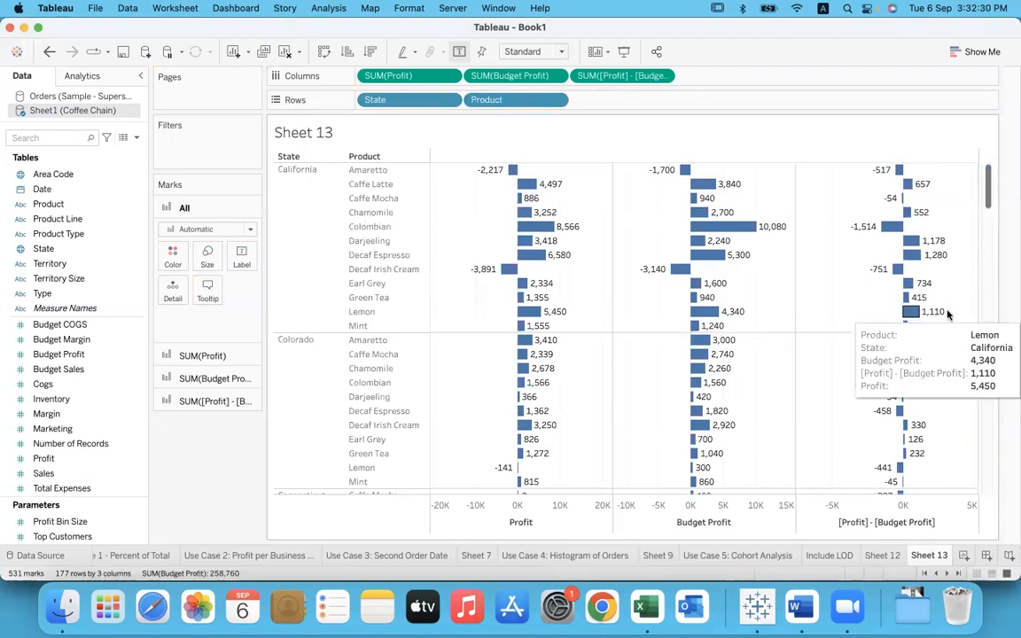
Step: Switch to Excel and enter 8 in cell K22 and "above target" in cell L22 of Sheet1
key("super+Tab")
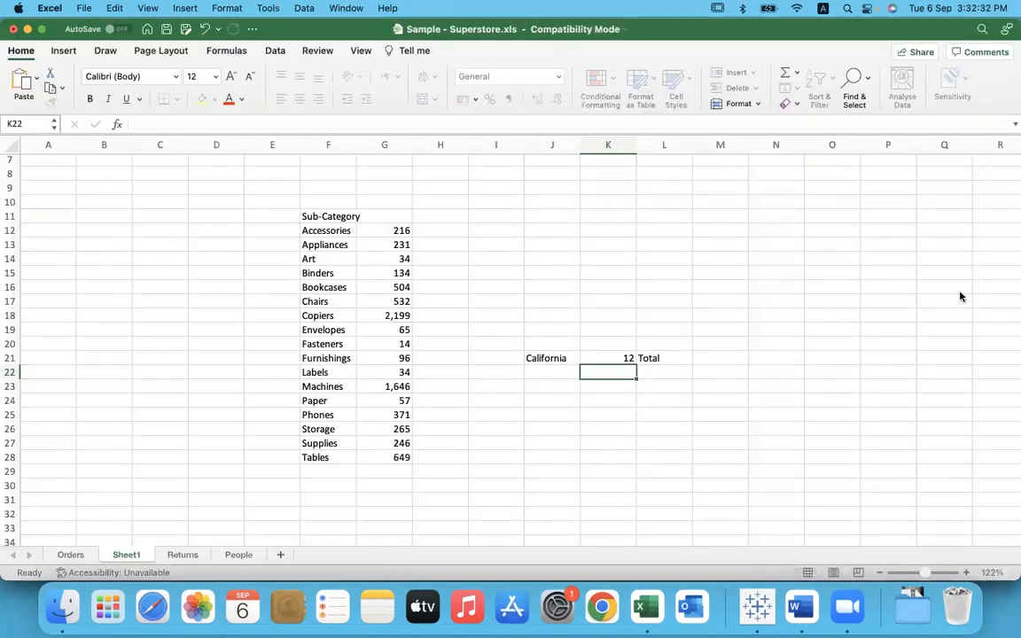
type("8")
key("Tab")
type("a")
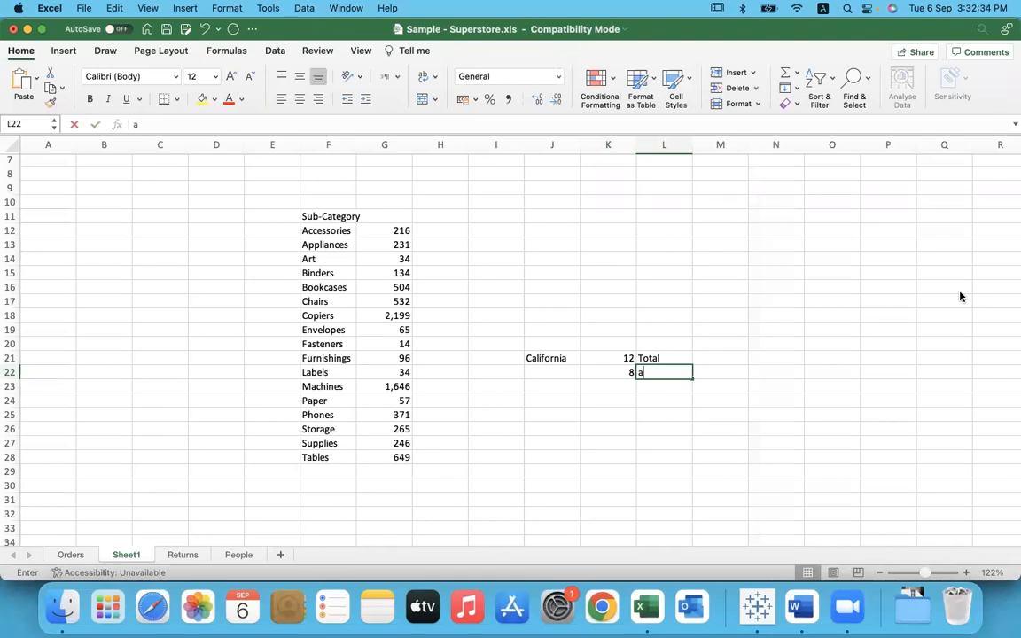
type("bove target")
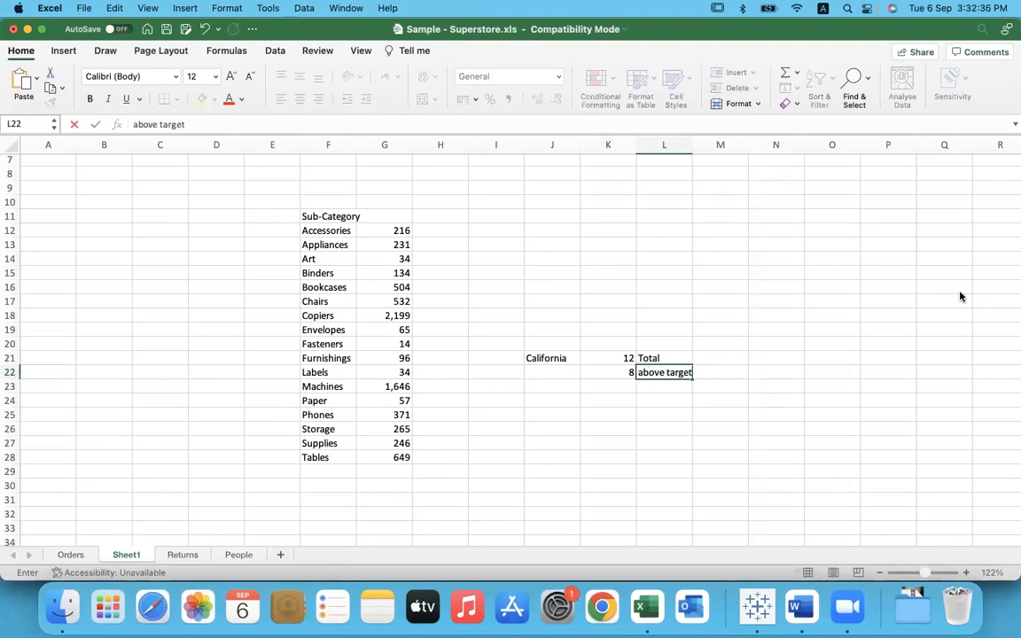
key("Tab")
Step: Enter the label "percent of products above target" in cell K24
key("Down")
key("Left")
key("Left")
key("Left")
key("Right")
key("Down")
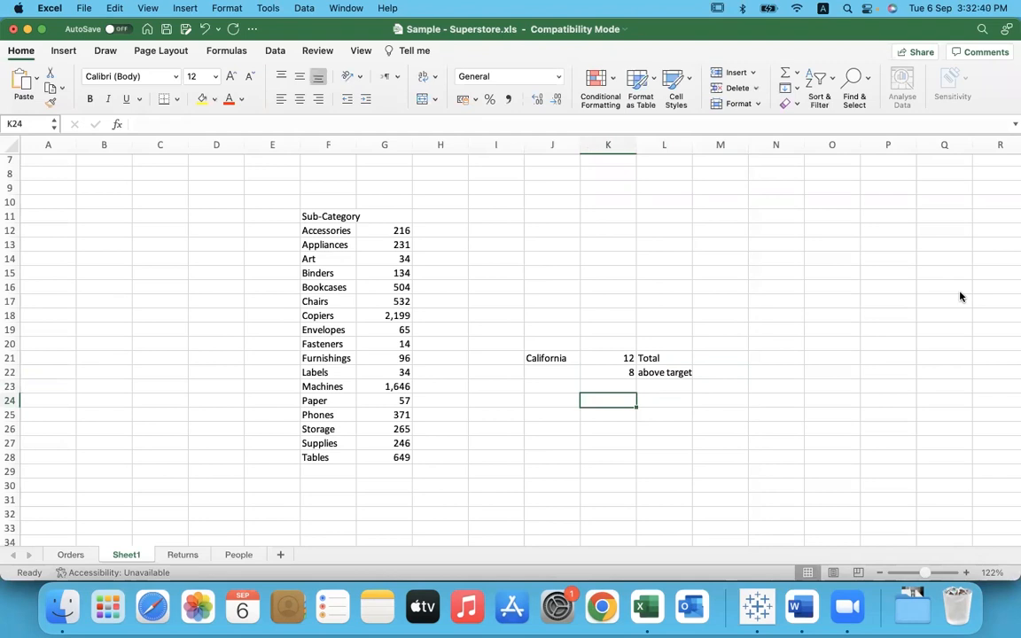
type("percent of products above target")
key("Tab")
Step: Try entering 8/12 in cell N23 and clear the cell again
key("Right")
key("Right")
key("Right")
left_click_drag(617, 358, 692, 373)
left_click(793, 392)
type("8/12")
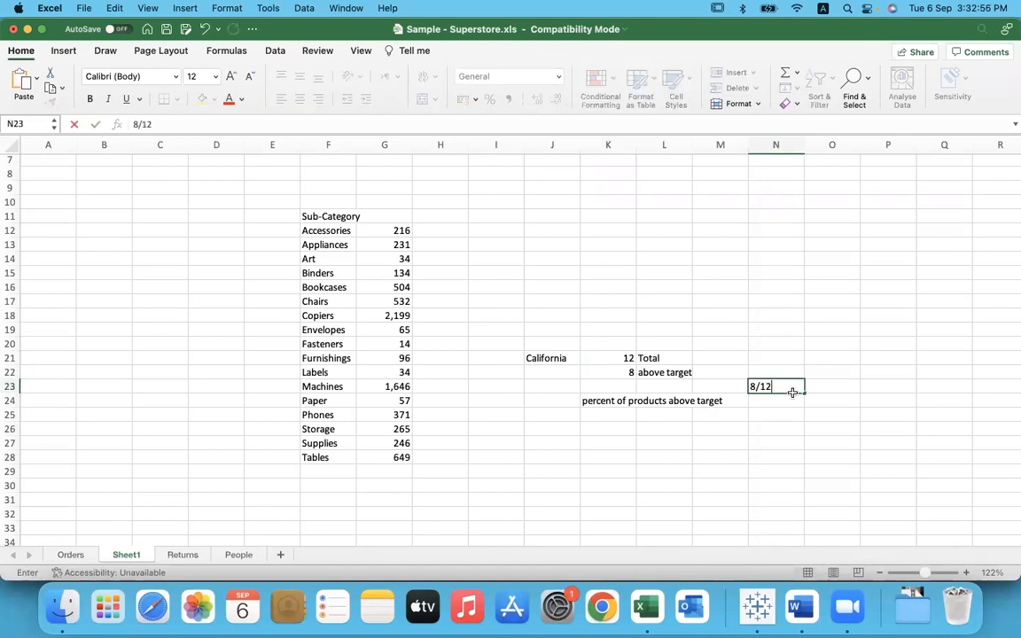
left_click(825, 388)
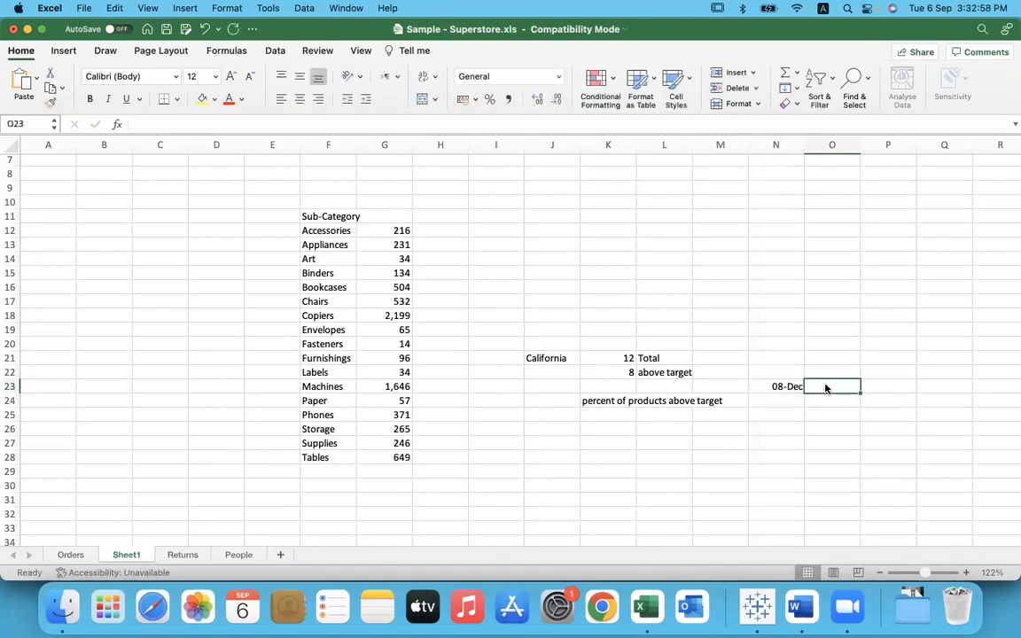
double_click(783, 386)
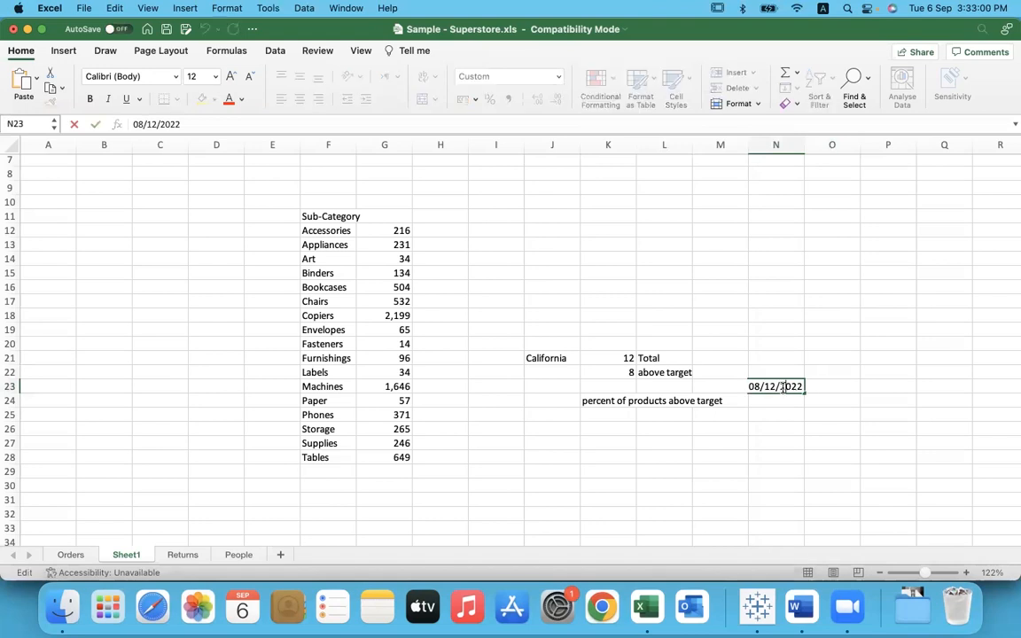
left_click(782, 401)
left_click(783, 389)
key("Delete")
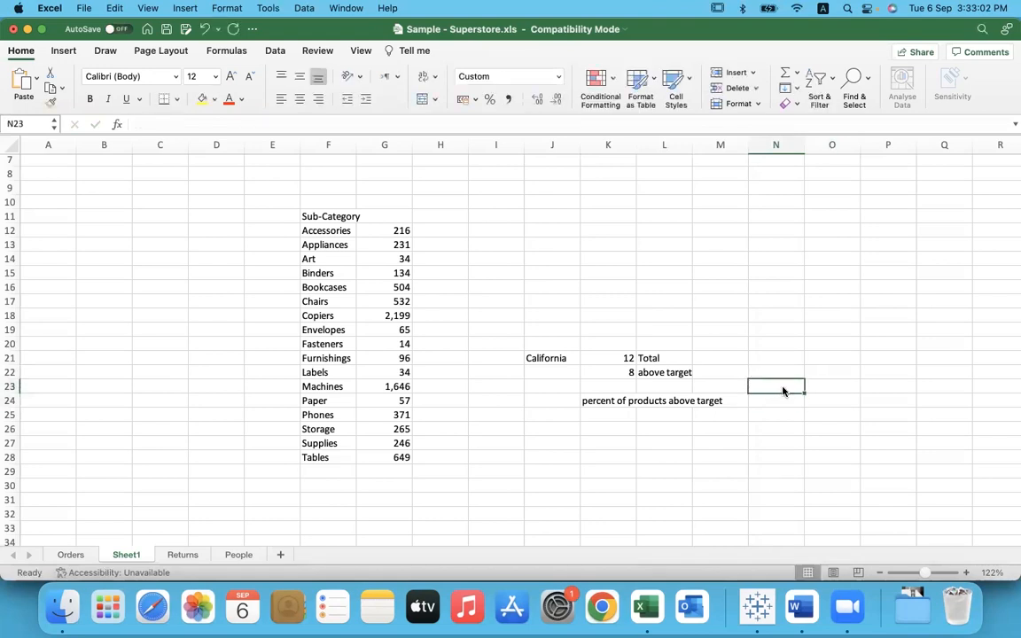
Step: Enter 67% in cell N24 beside the percent of products above target label
left_click(759, 401)
type("67%")
key("Return")
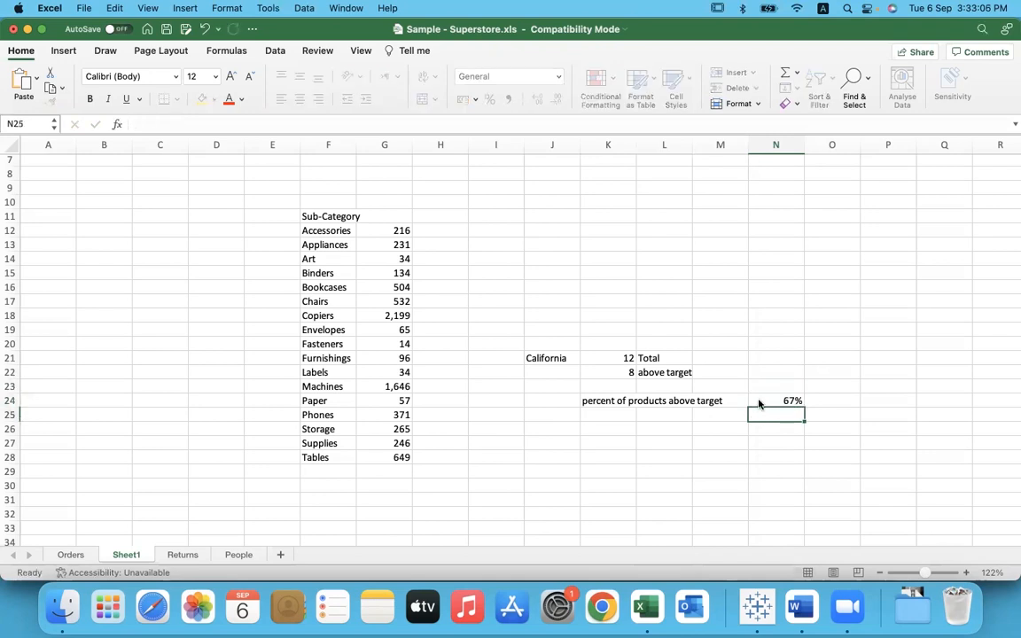
Step: Switch to Tableau and highlight California's Amaretto and Caffe Latte in turn to compare their profit with budget profit
key("super+Tab")
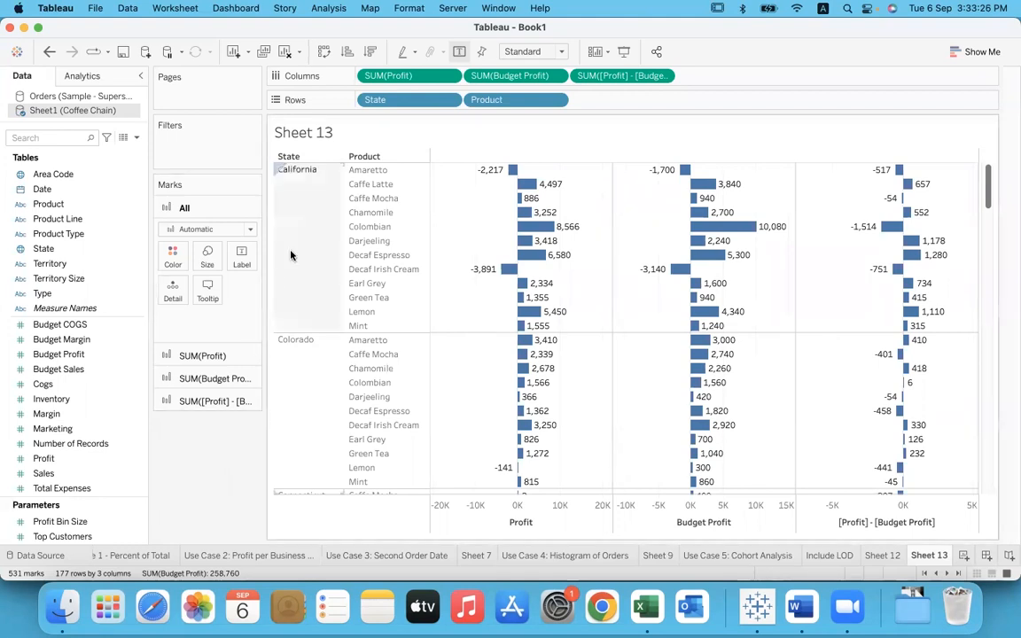
left_click(306, 199)
left_click(396, 171)
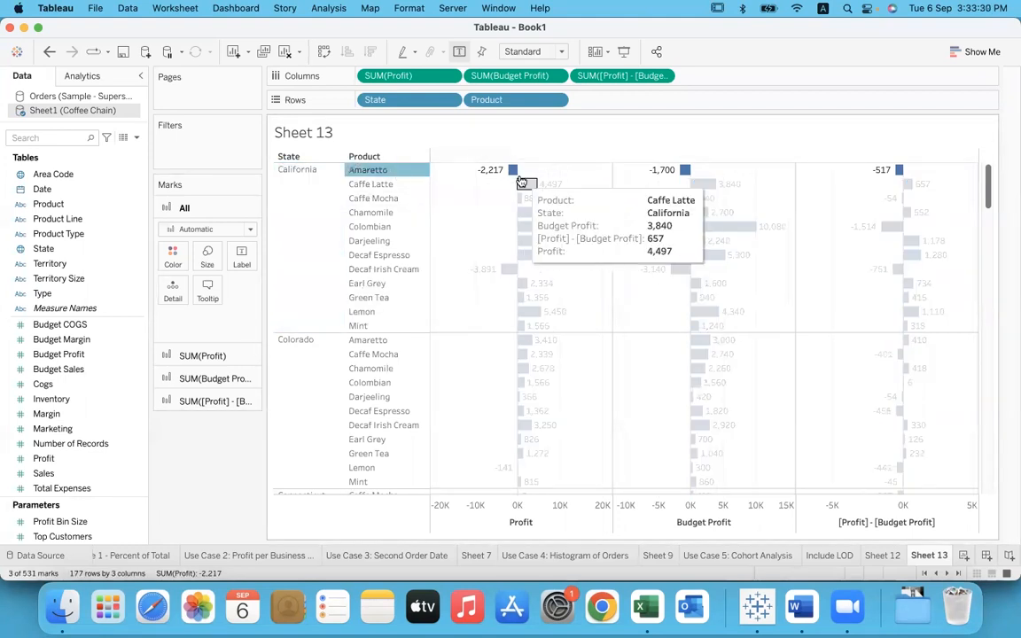
left_click(923, 186)
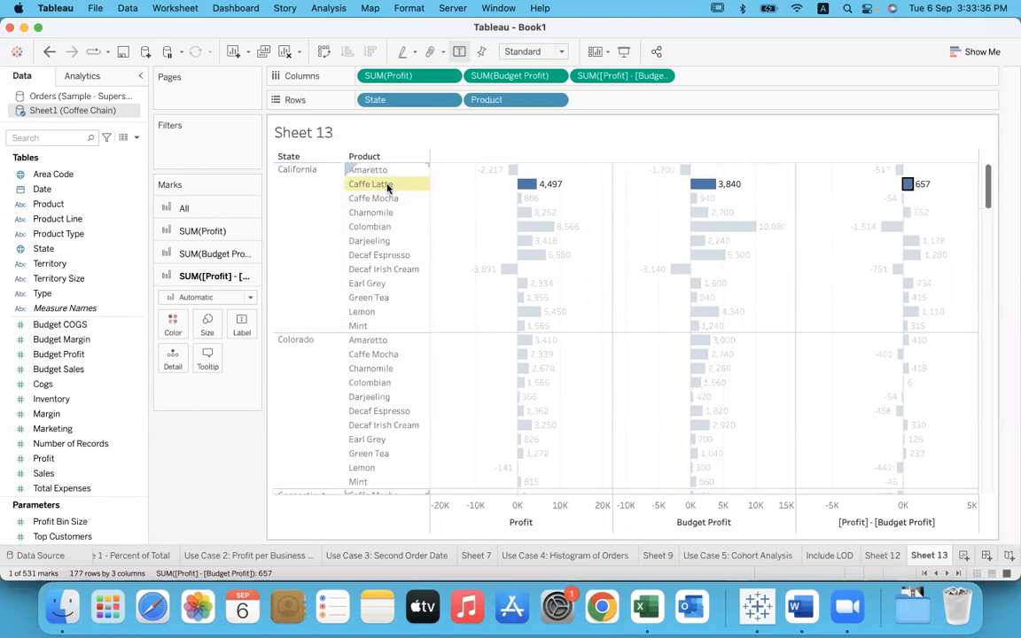
left_click(935, 202)
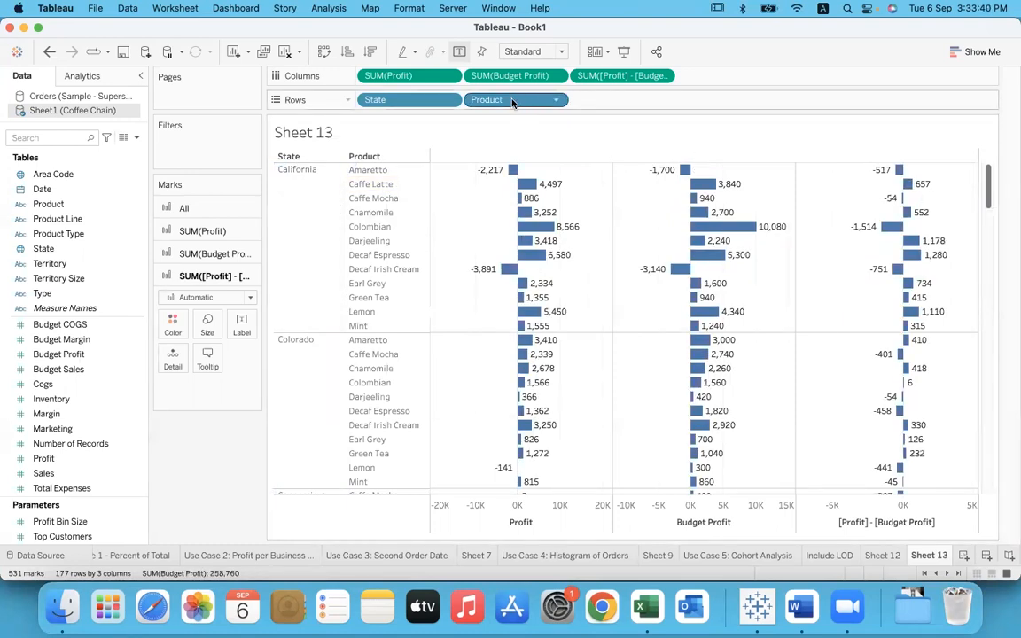
Step: Remove Product from the rows and the Profit minus Budget Profit calculation from the columns
left_click_drag(512, 103, 223, 424)
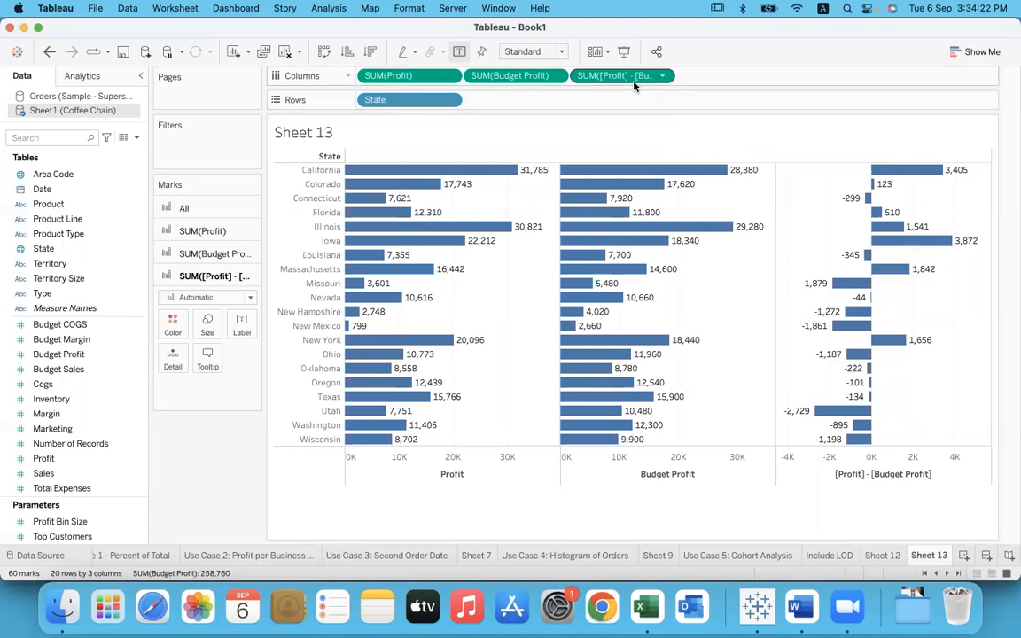
left_click_drag(634, 82, 426, 266)
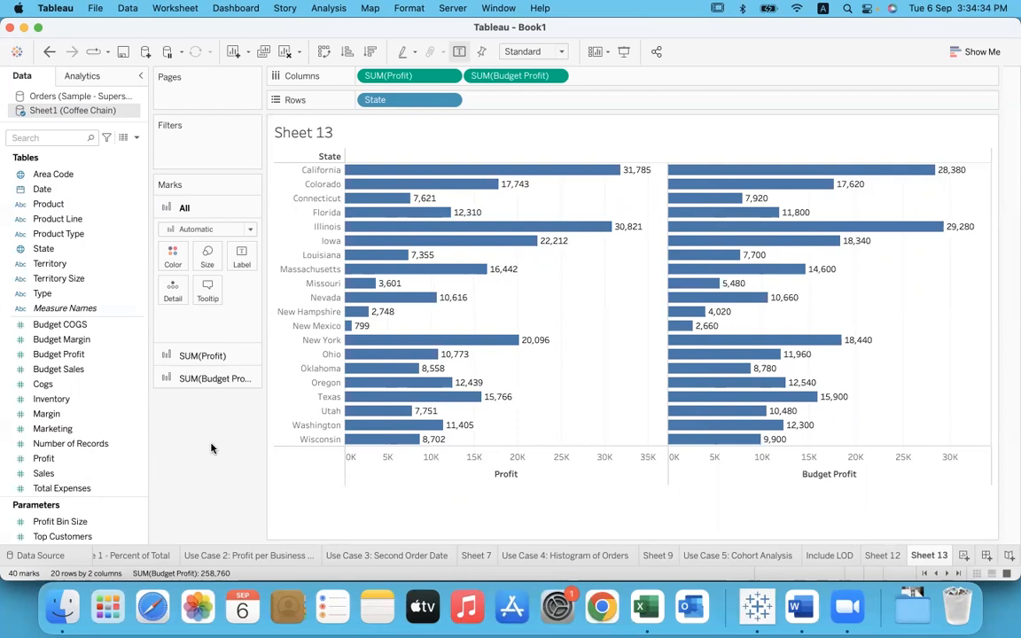
Step: Create a calculated field named Difference and begin its formula with { INCLUDE [Product] :
left_click(326, 9)
left_click(372, 312)
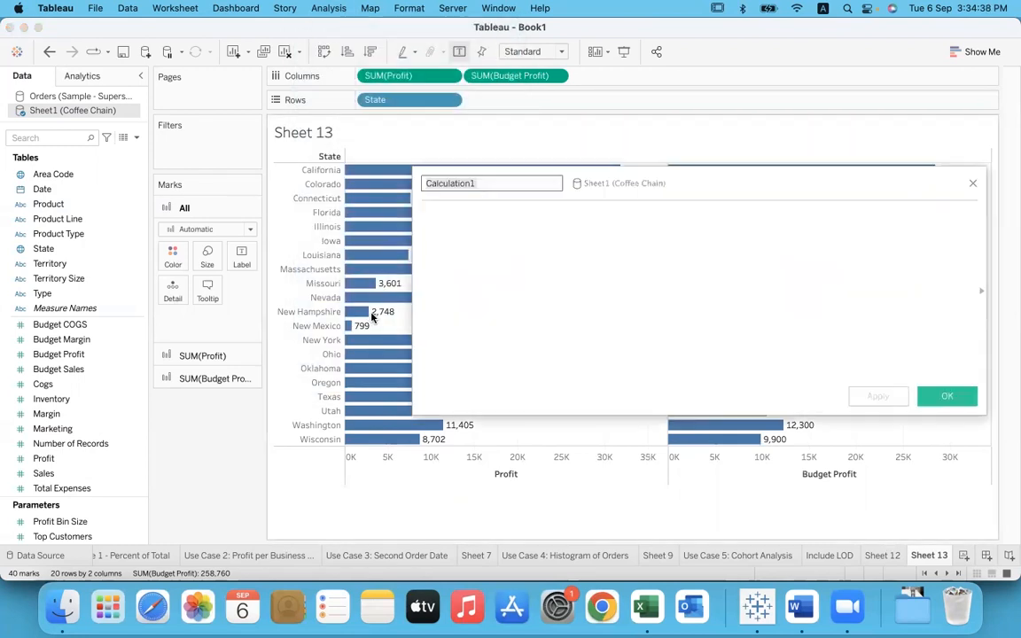
type("Difference")
key("Tab")
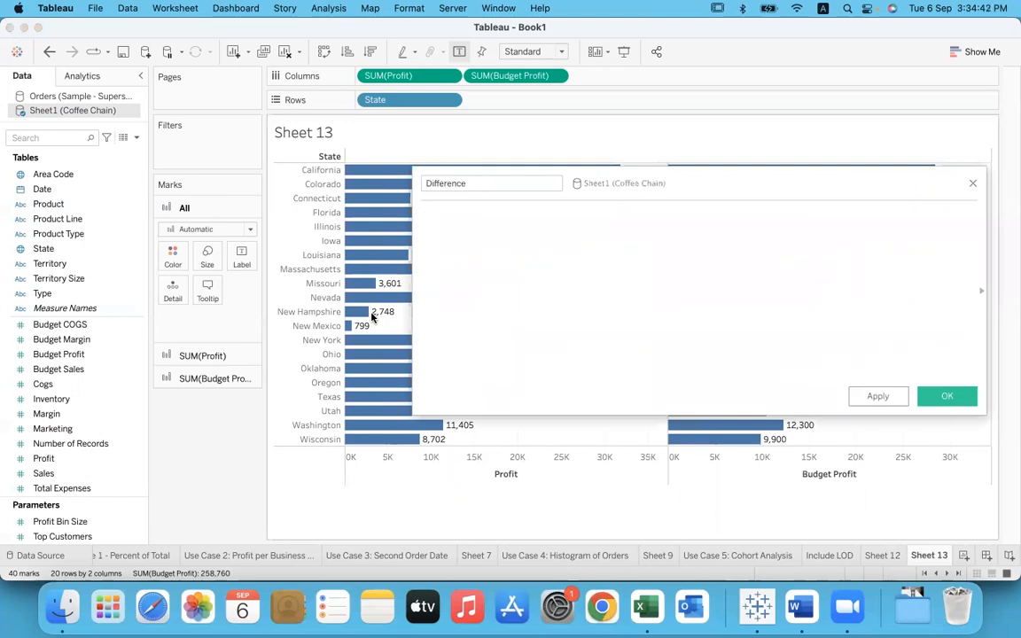
type("{ INCLUDEpro")
key("Return")
type(":")
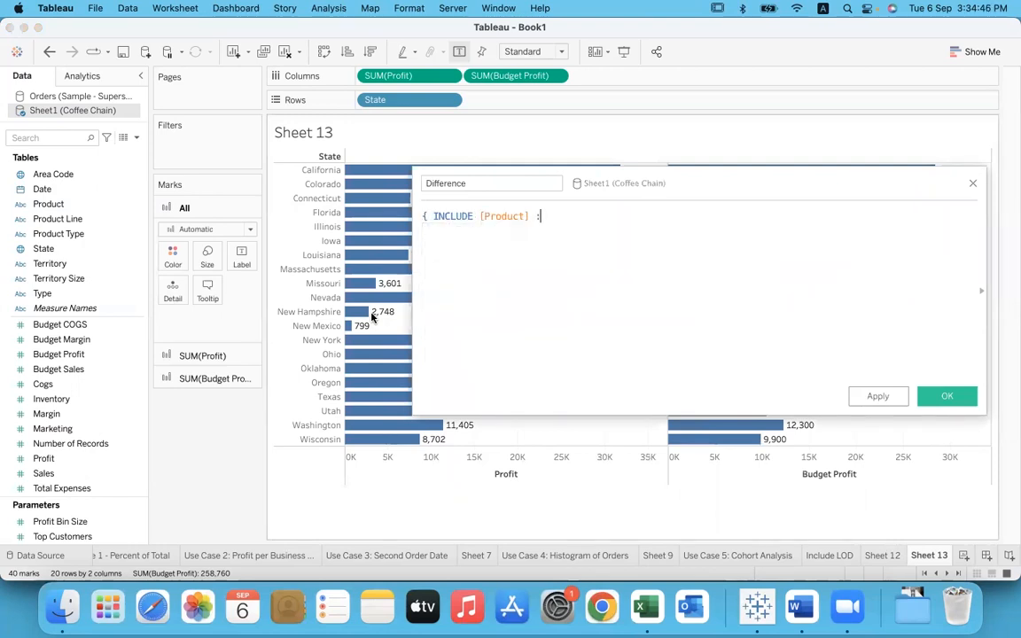
type(" sum(prof")
Step: Complete the Difference formula with the aggregate SUM([Profit] - [Budget Profit]) and the closing brace
key("Return")
key("BackSpace")
type("- budg")
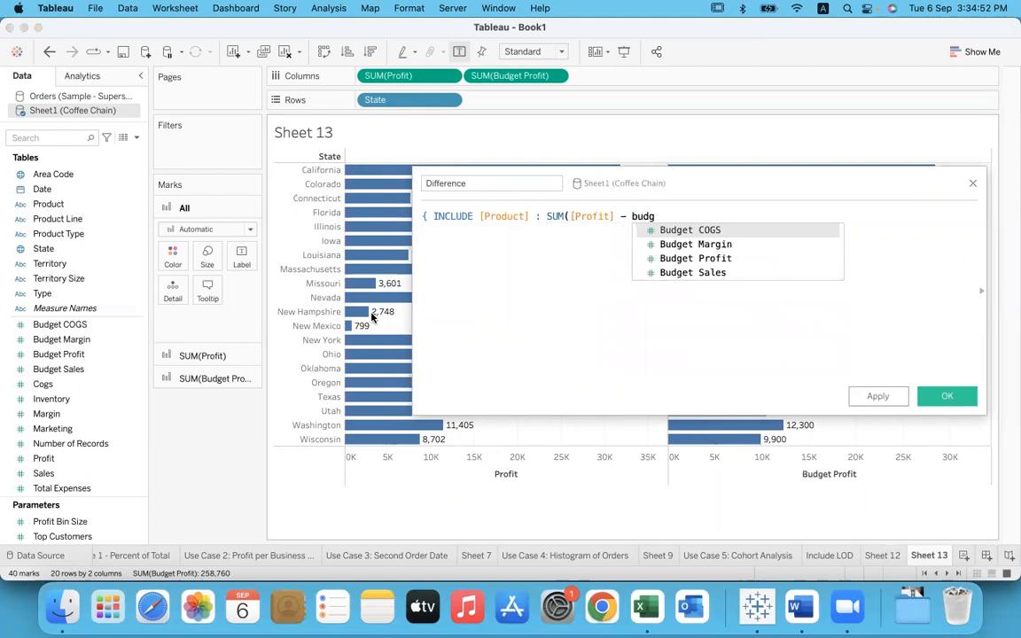
key("Down")
key("Down")
key("Return")
type(")}")
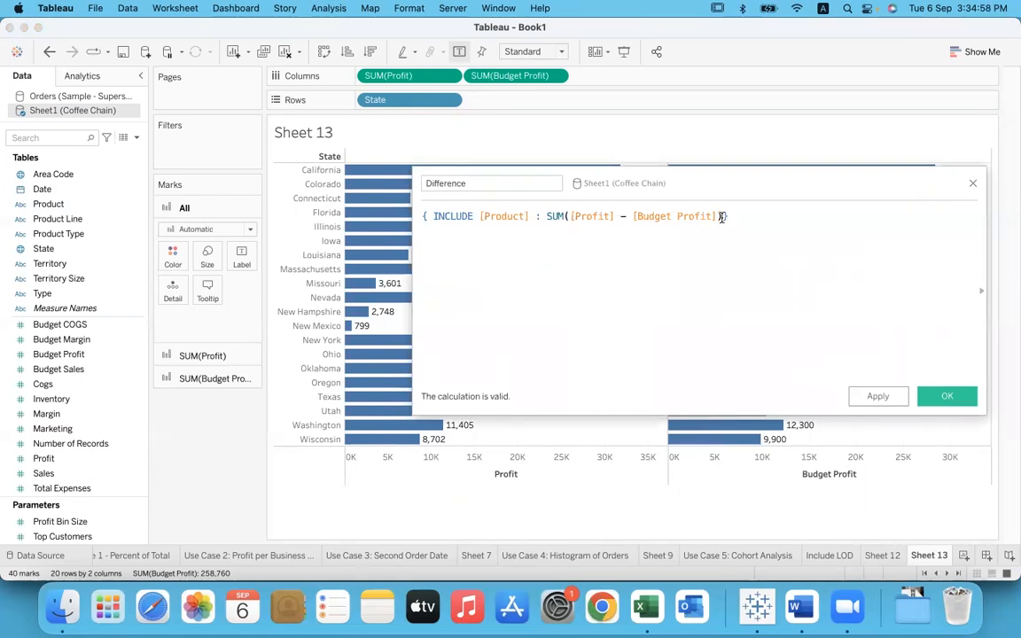
Step: Highlight the Product dimension and the SUM aggregate within the Difference formula, and save the calculated field
left_click_drag(723, 216, 547, 216)
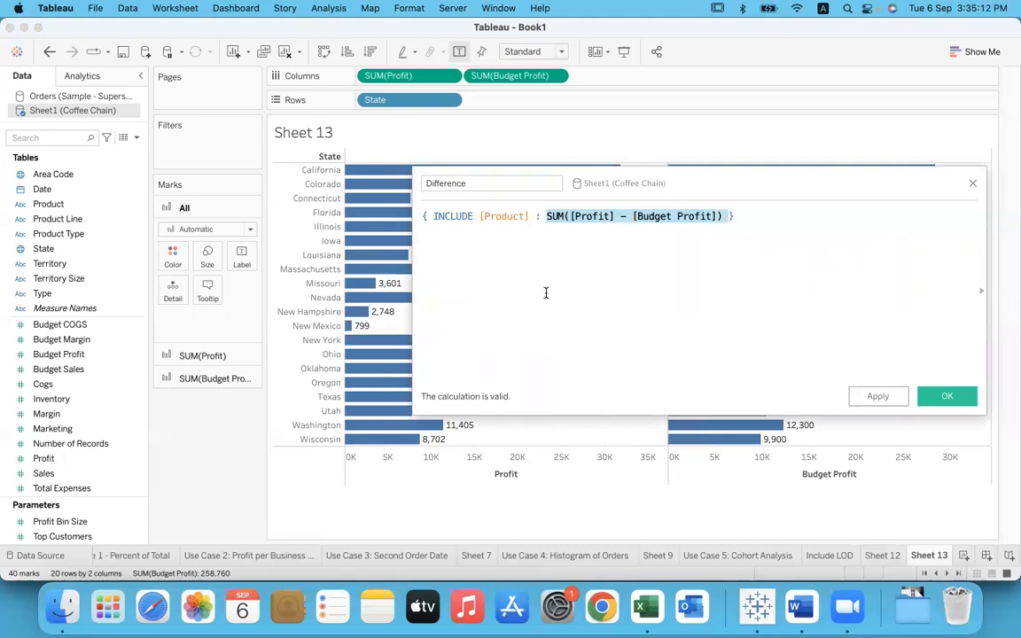
left_click(799, 231)
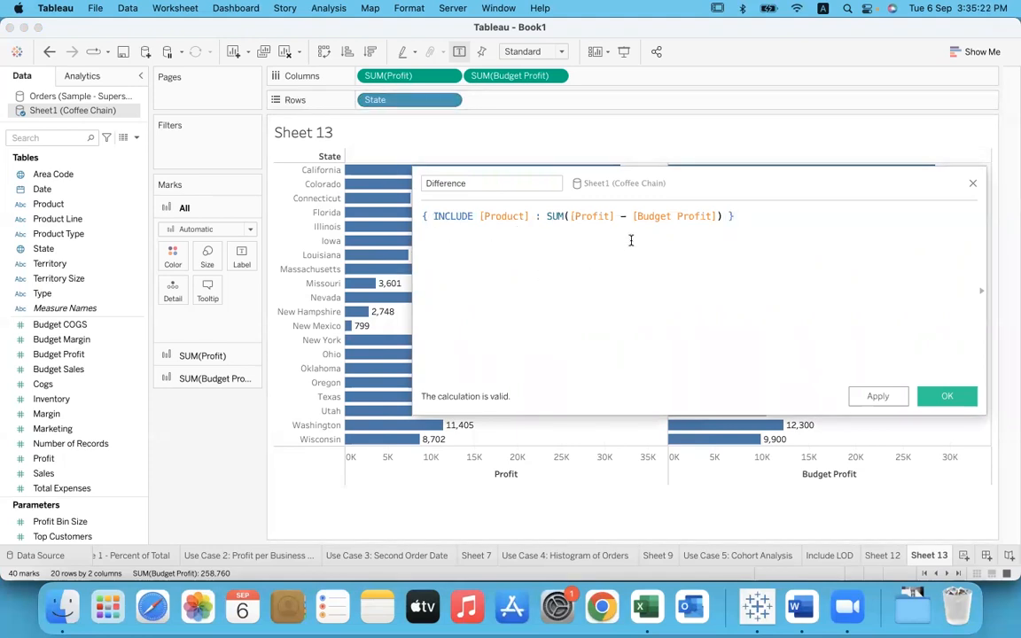
left_click_drag(480, 217, 537, 216)
left_click(537, 216)
left_click_drag(480, 217, 722, 216)
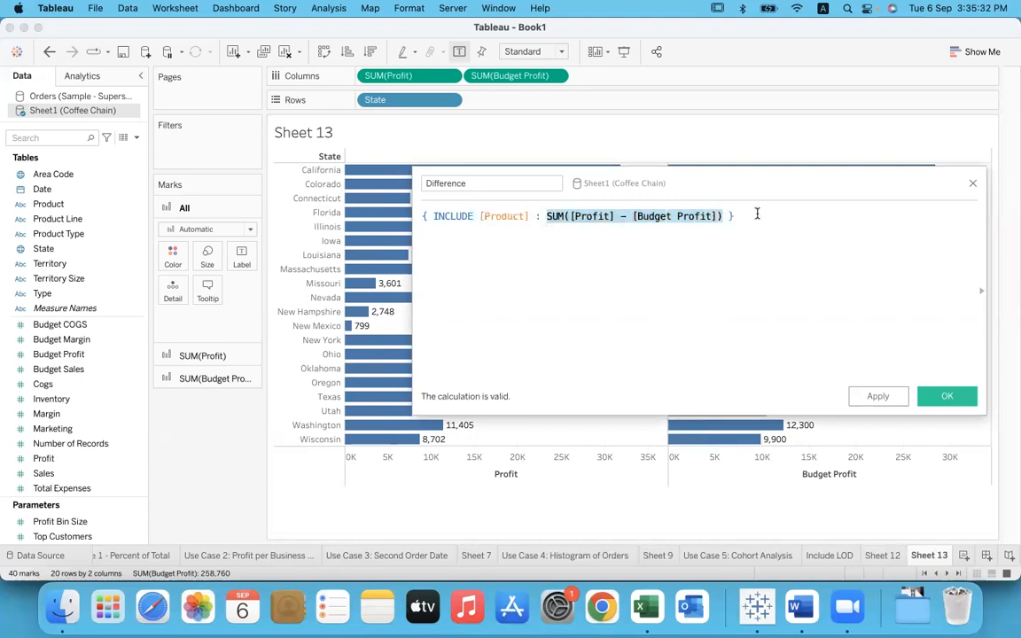
left_click(757, 214)
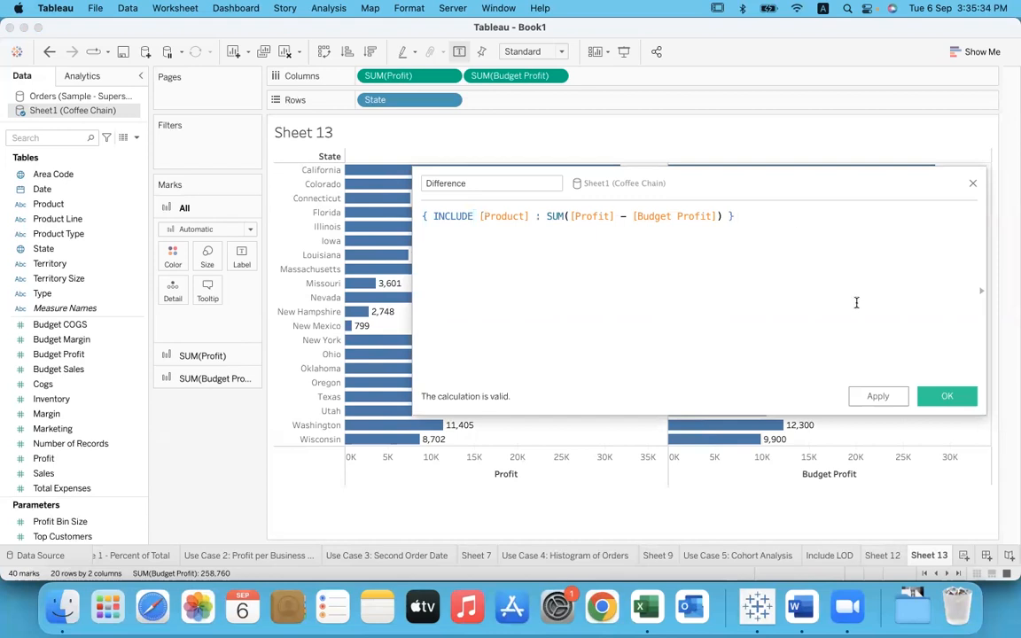
left_click(941, 394)
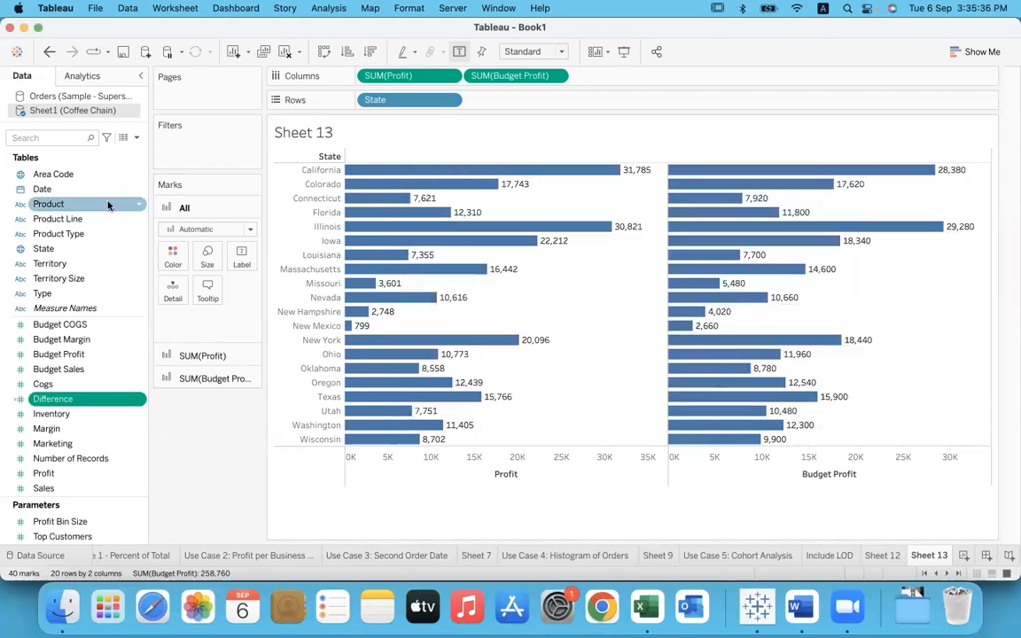
Step: Add Product after State in the rows and the Difference field after Budget Profit in the columns
left_click_drag(52, 204, 510, 103)
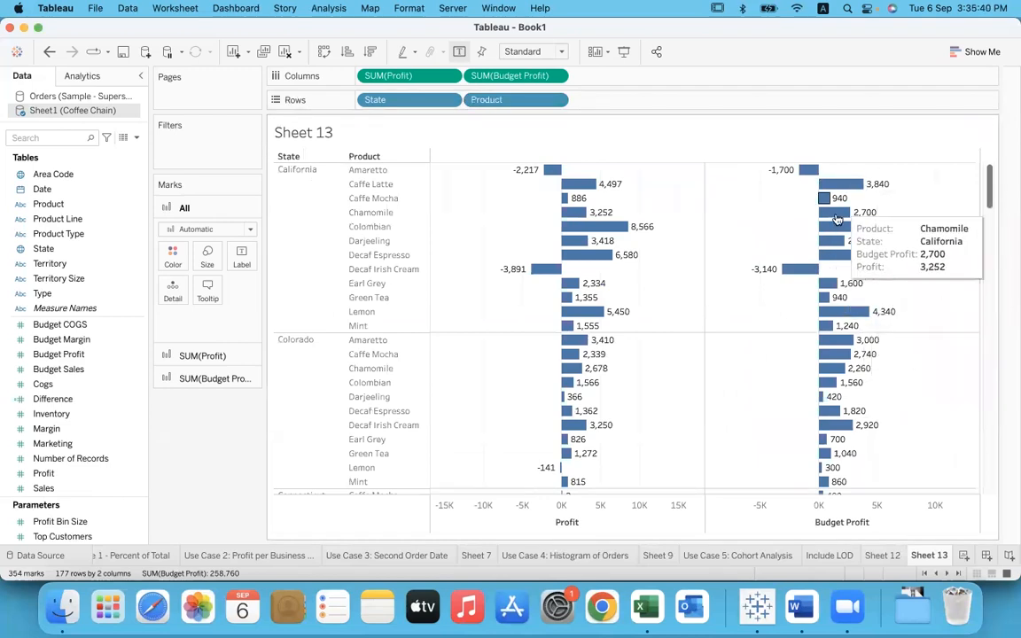
left_click(82, 356)
left_click(74, 400)
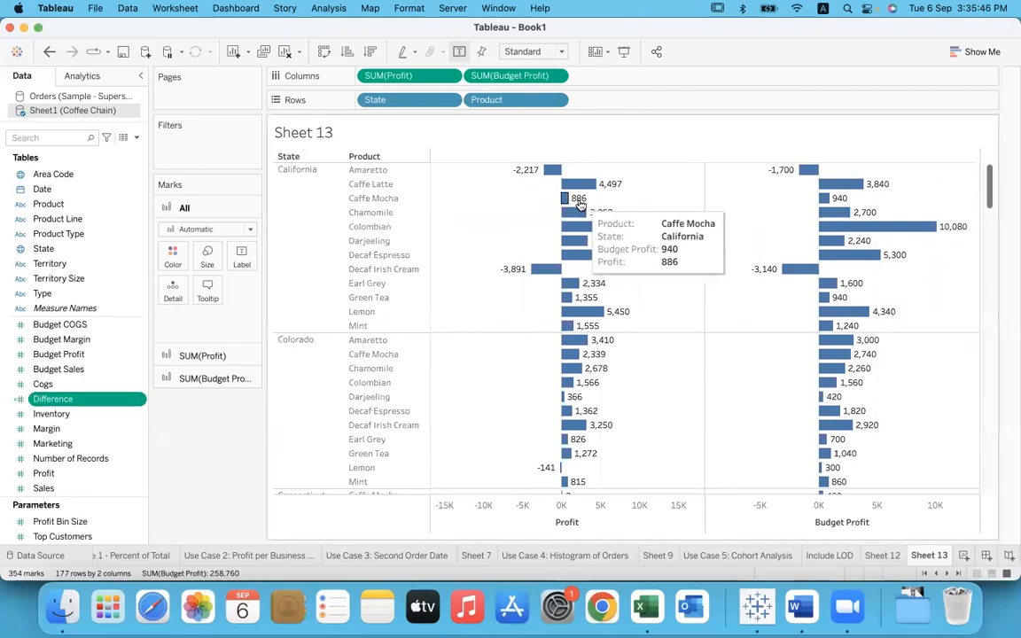
left_click_drag(88, 364, 620, 80)
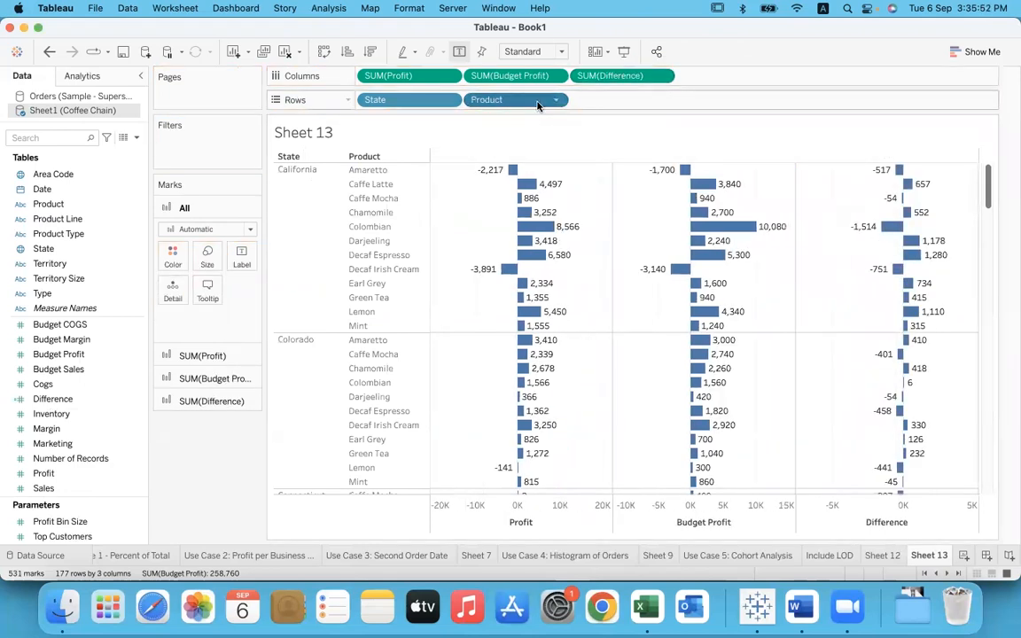
Step: Take Product out of the rows to view Difference by state alone, and add it back after State
left_click(612, 75)
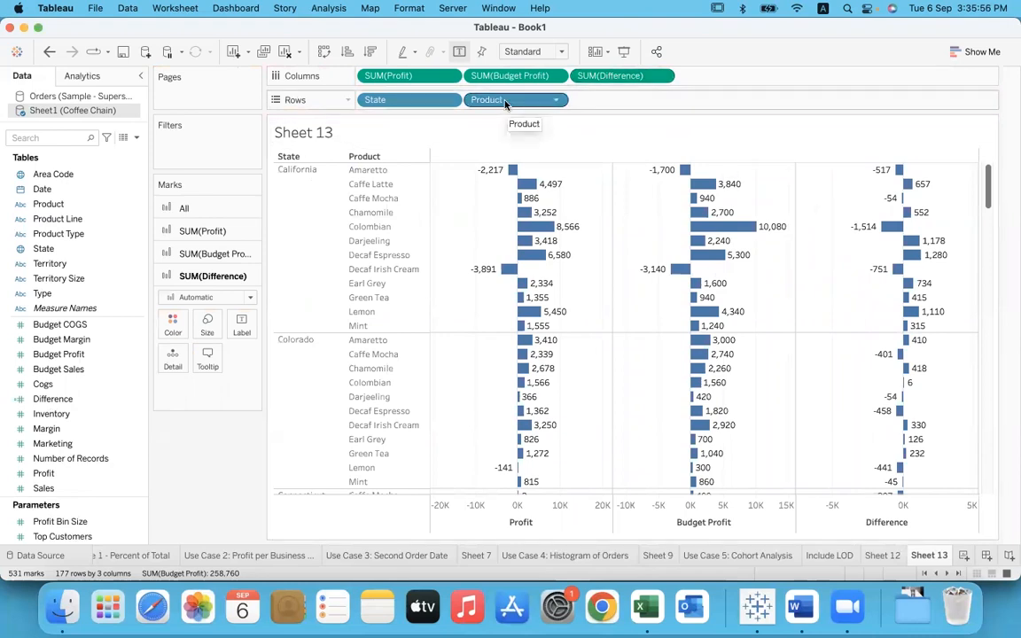
left_click_drag(505, 101, 217, 424)
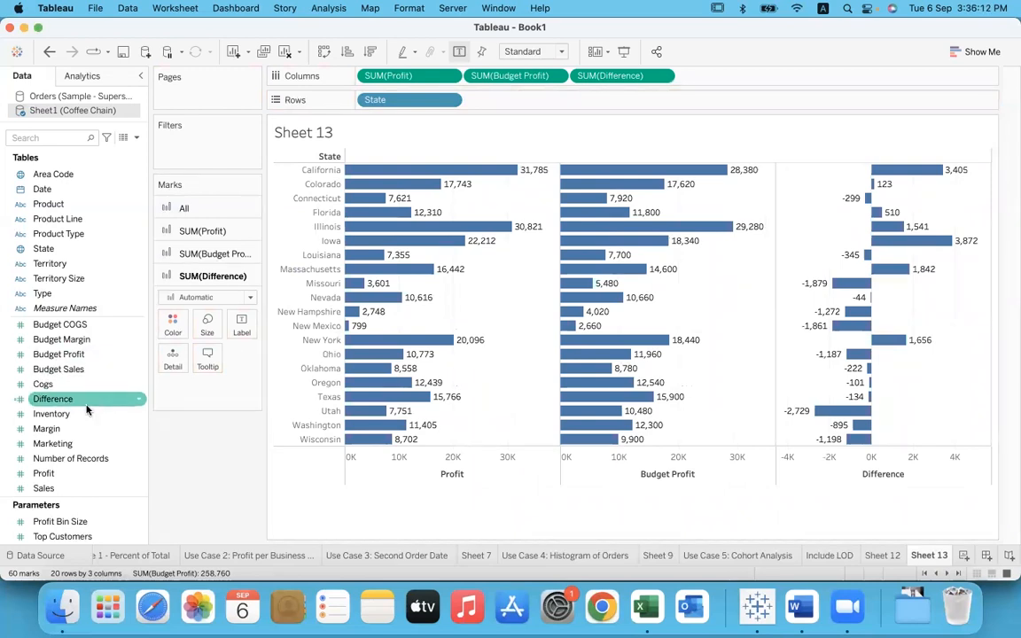
left_click_drag(88, 401, 6, 508)
left_click_drag(46, 206, 448, 93)
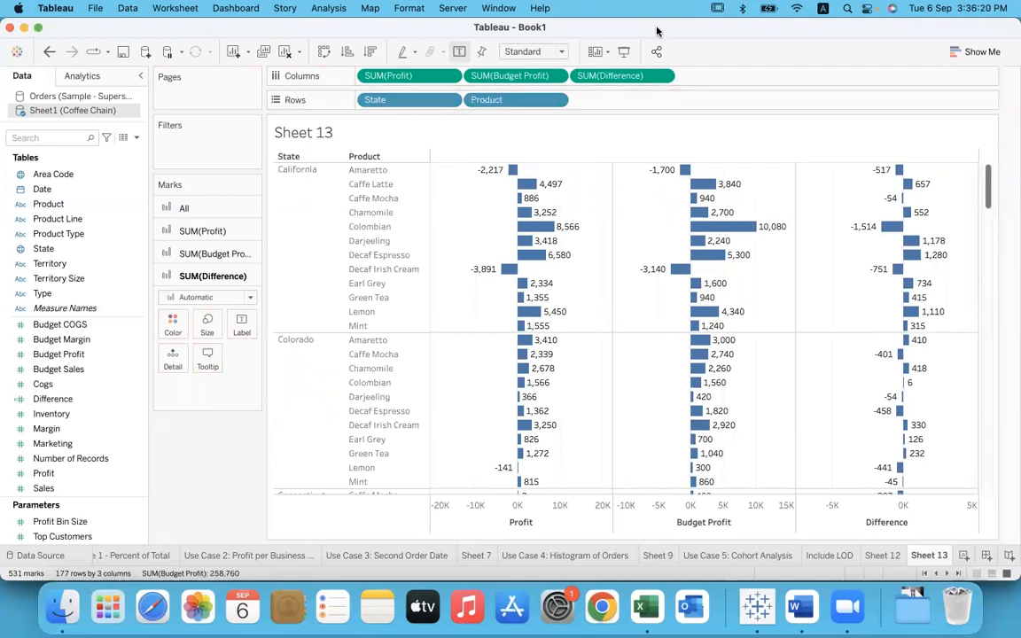
Step: Annotate California's positive differences with vertical strokes and its negative differences with small circles beside the Difference bars
left_click_drag(953, 181, 946, 333)
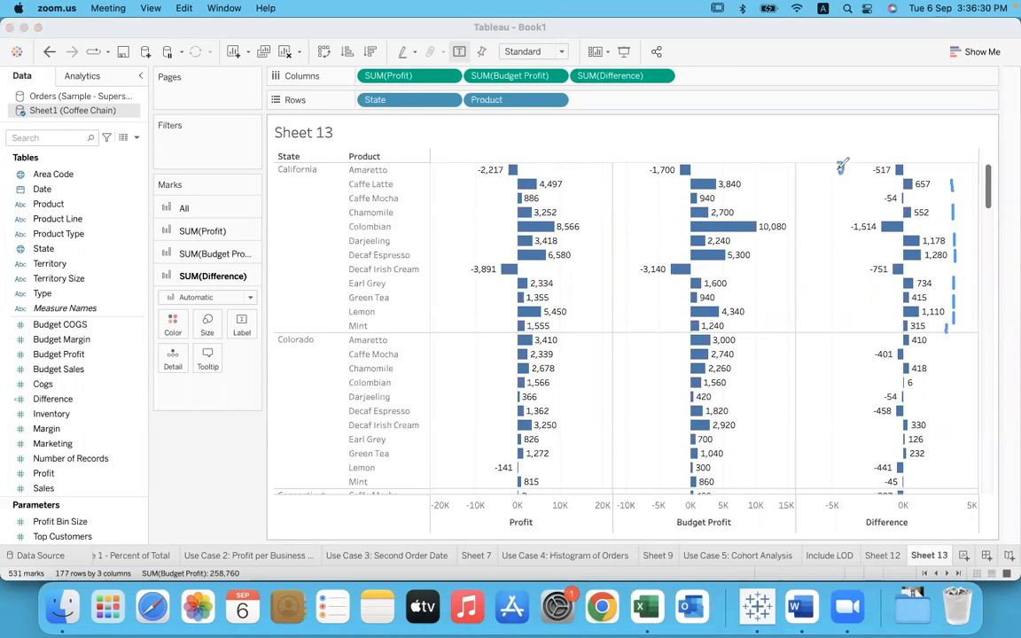
left_click_drag(840, 163, 841, 223)
left_click_drag(857, 262, 853, 261)
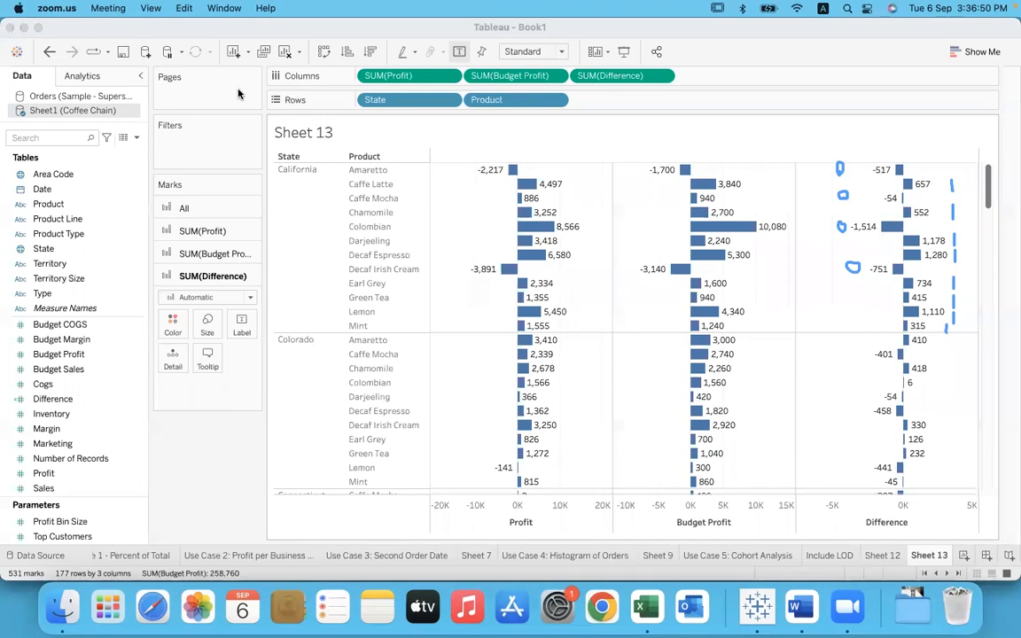
Step: Create a calculated field named "No. of Products above target"
left_click(290, 212)
left_click(328, 8)
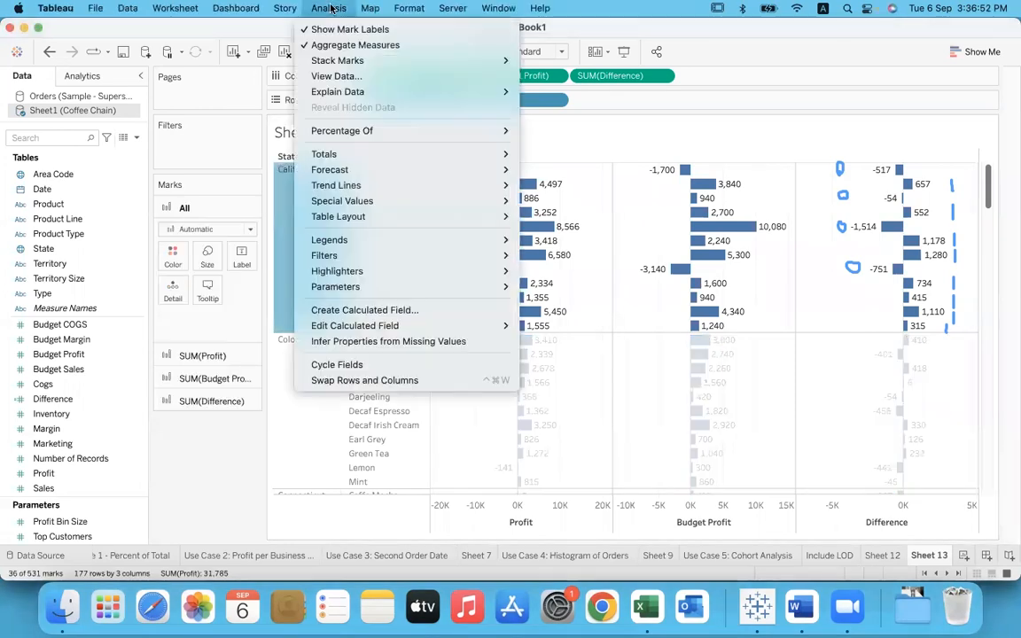
left_click(396, 311)
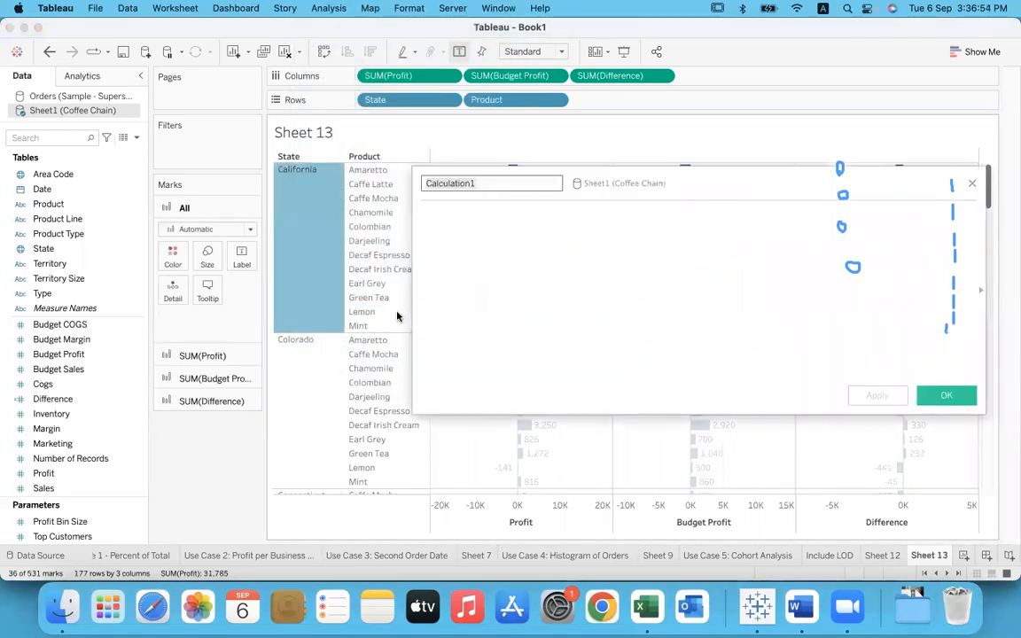
type("No.")
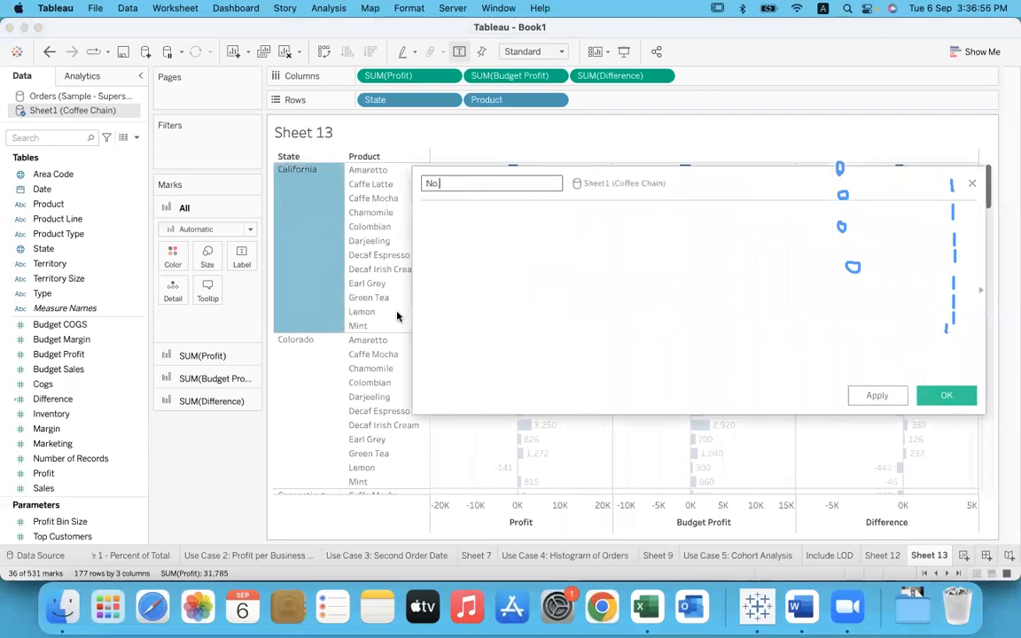
type(" of Products above target")
key("Tab")
Step: Enter the formula IF [Difference]> 0 THEN 1 ELSE 0 END and save the calculated field
type("IF di")
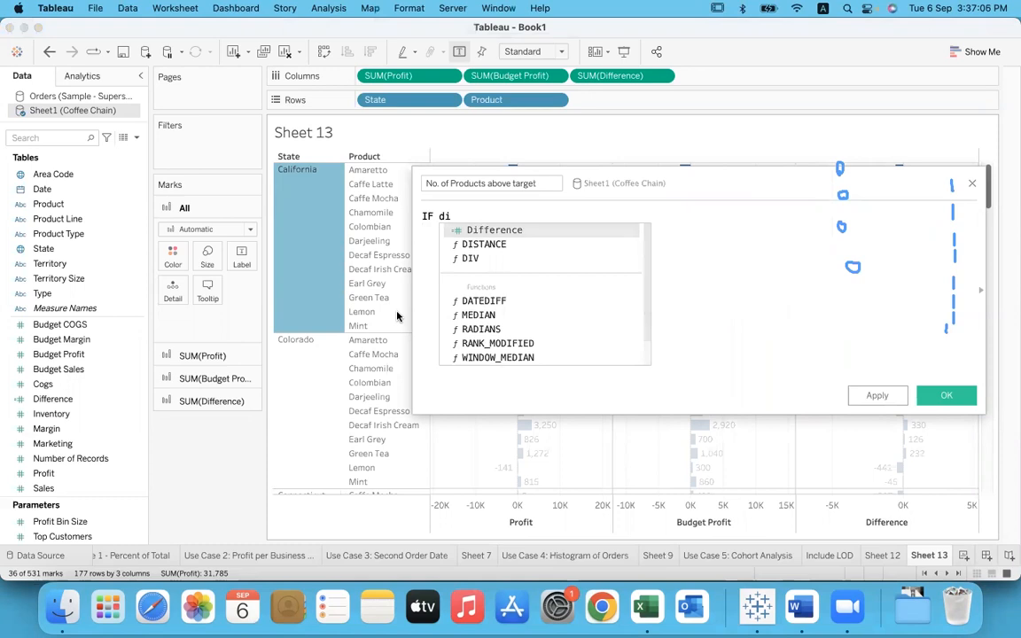
key("Return")
type("> 0 the")
key("Return")
type("1 els")
key("Return")
type("0 end")
key("Return")
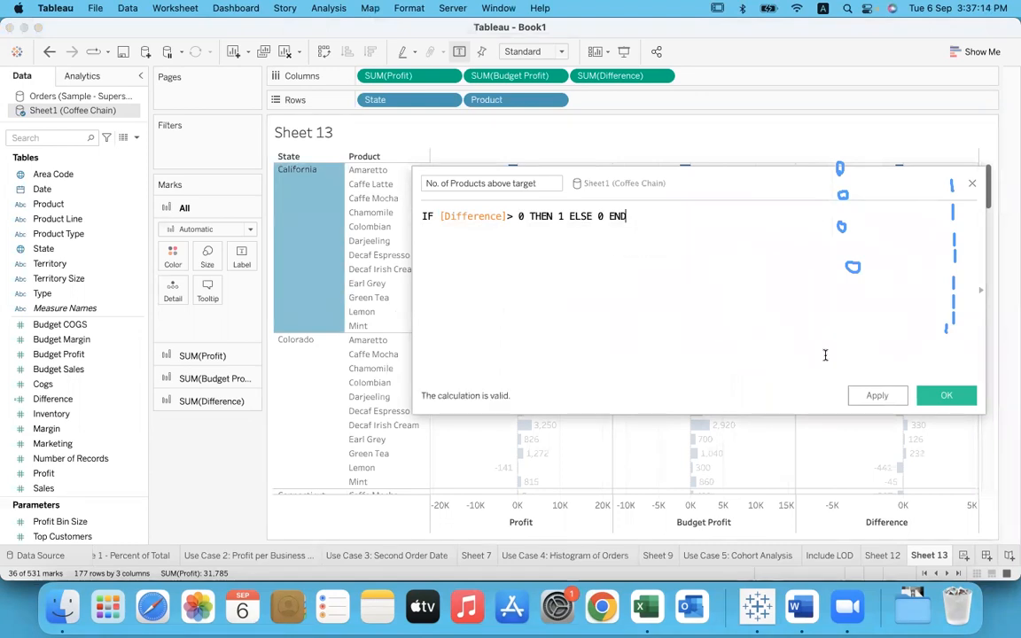
left_click(946, 395)
Step: Add No. of Products above target after Difference in the columns, and take Product out of the rows
left_click_drag(84, 458, 745, 78)
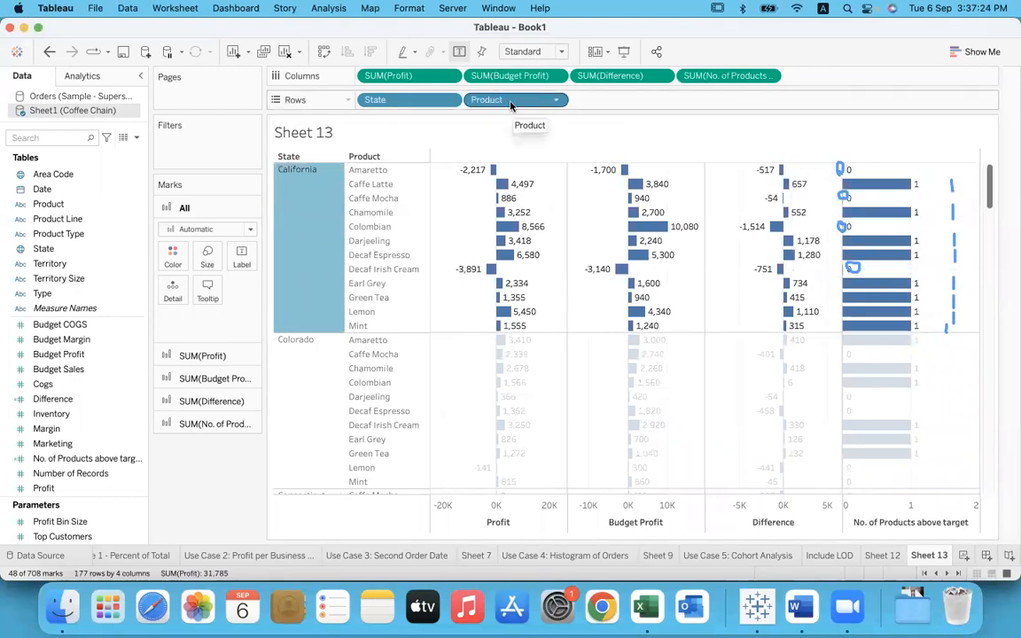
left_click_drag(520, 102, 220, 479)
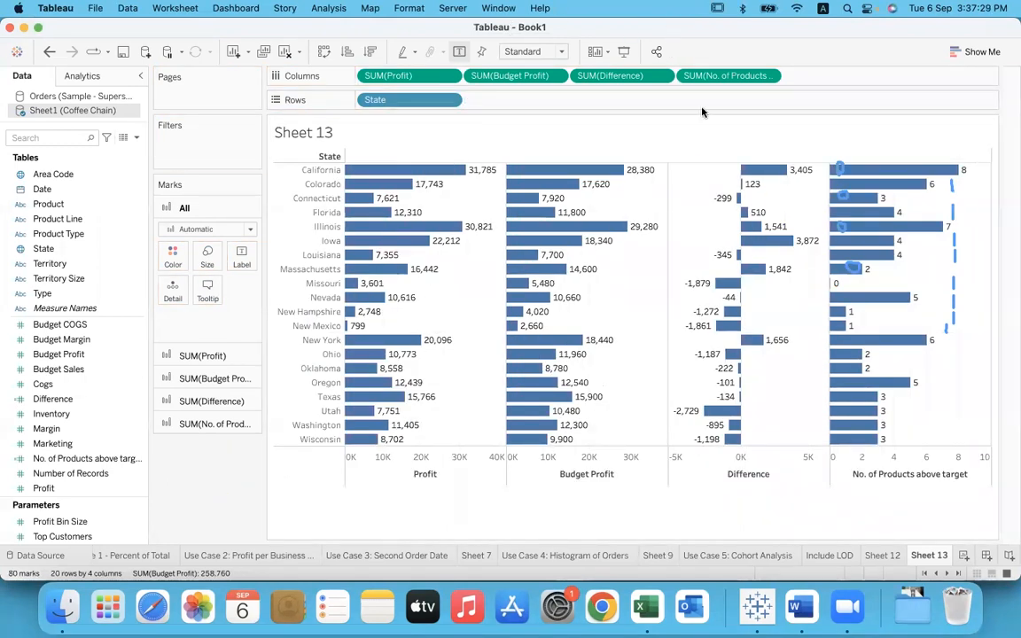
left_click(715, 137)
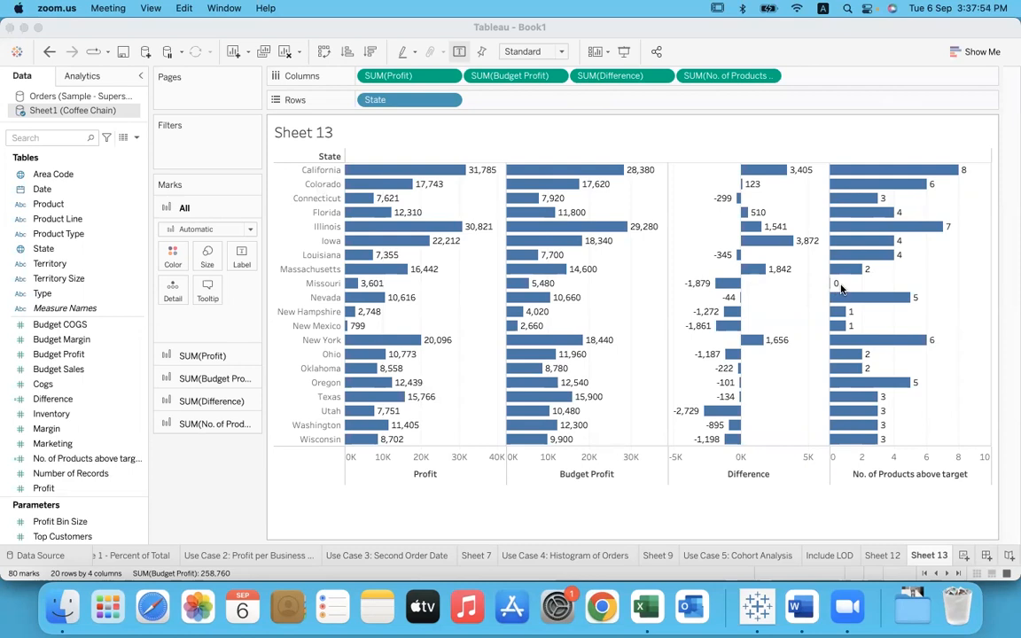
left_click(948, 273)
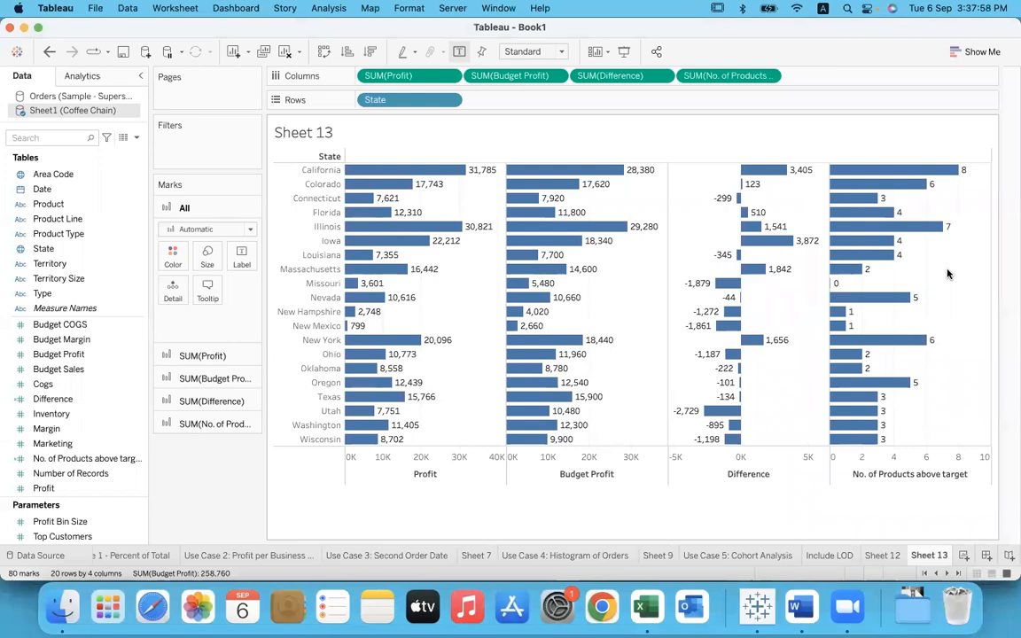
Step: Create another calculated field named "Percent"
left_click(328, 8)
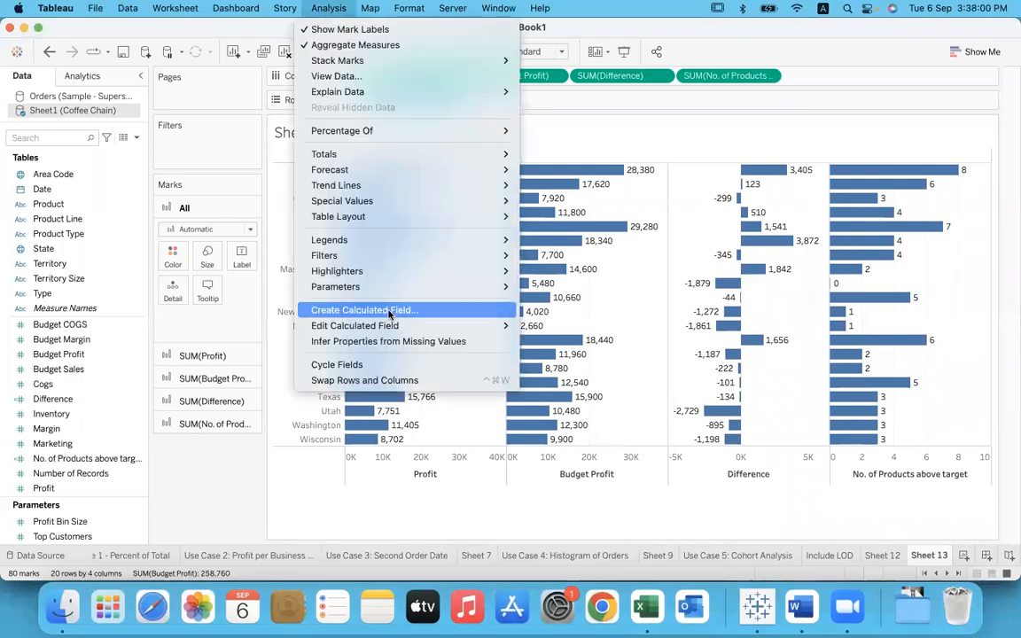
left_click(386, 310)
type("Per")
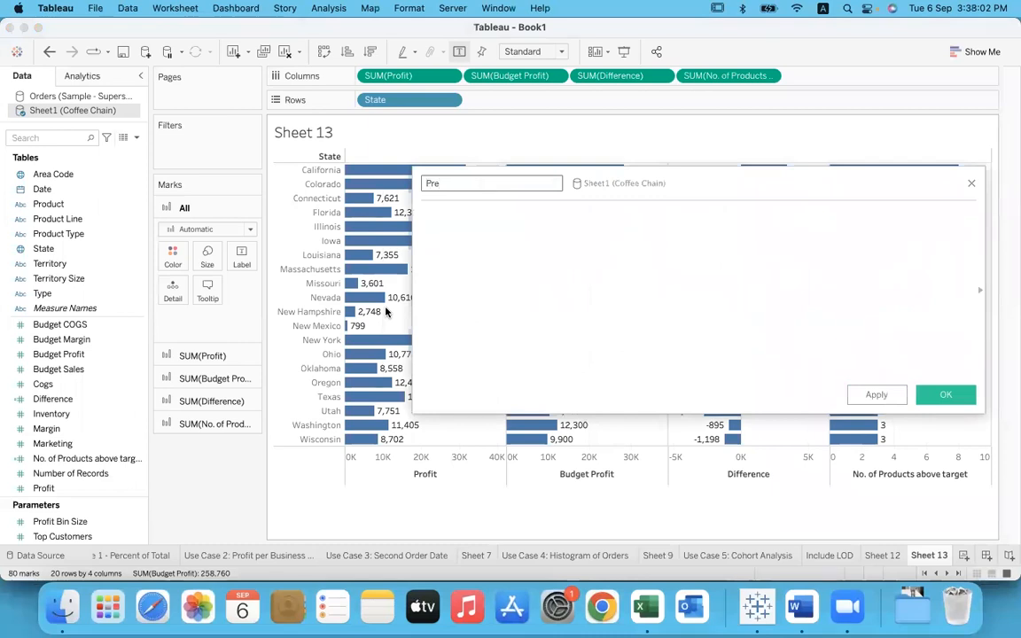
type("cent")
key("Tab")
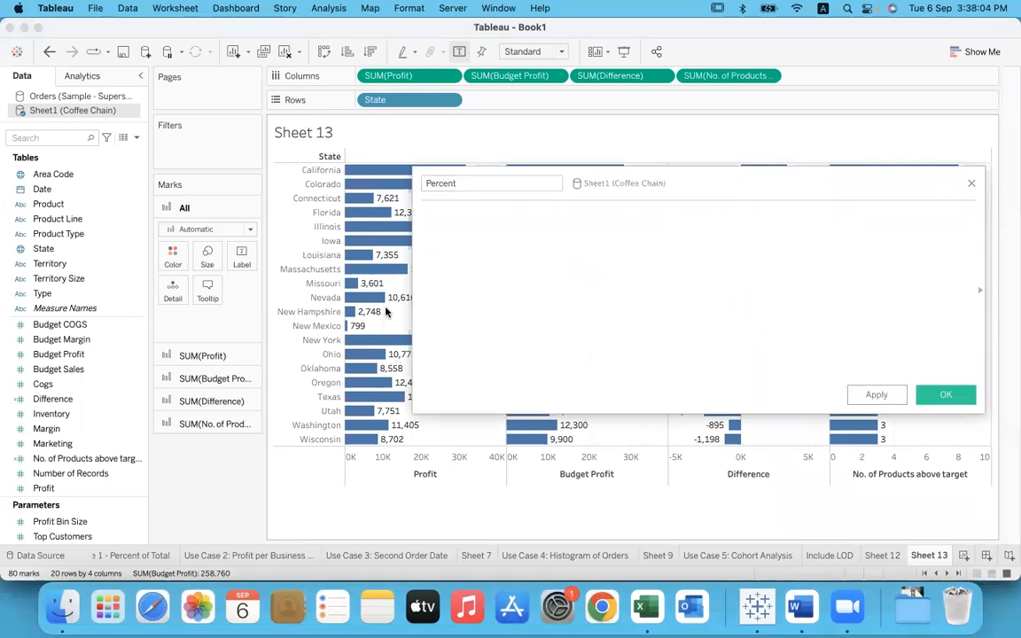
Step: Enter the formula SUM([No. of Products above target])/COUNTD([Product]) and save the Percent field
type("sur")
key("BackSpace")
key("Return")
type("no")
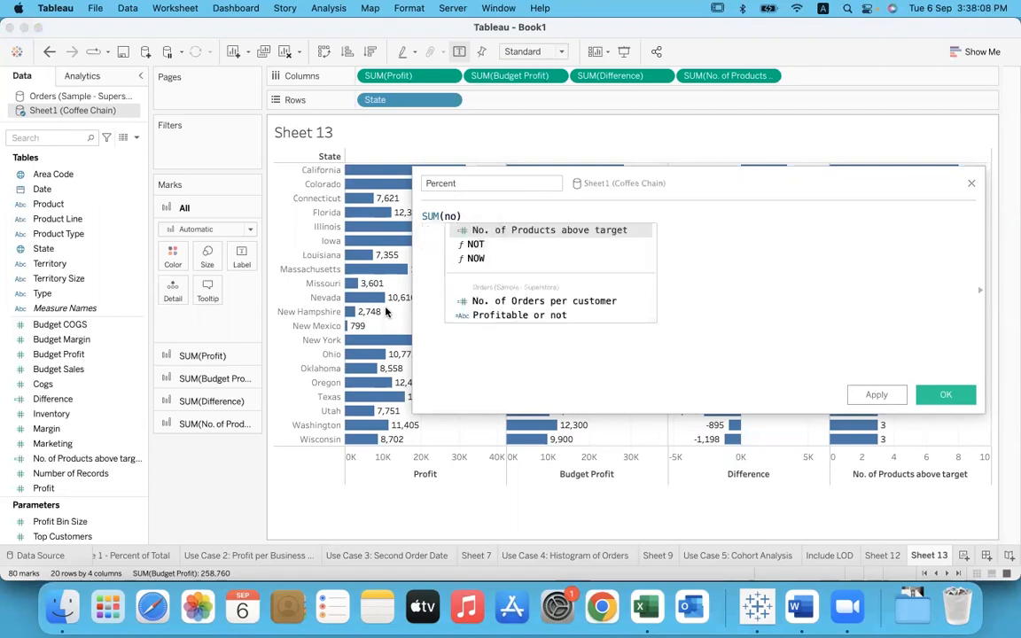
key("Return")
type(")/coun")
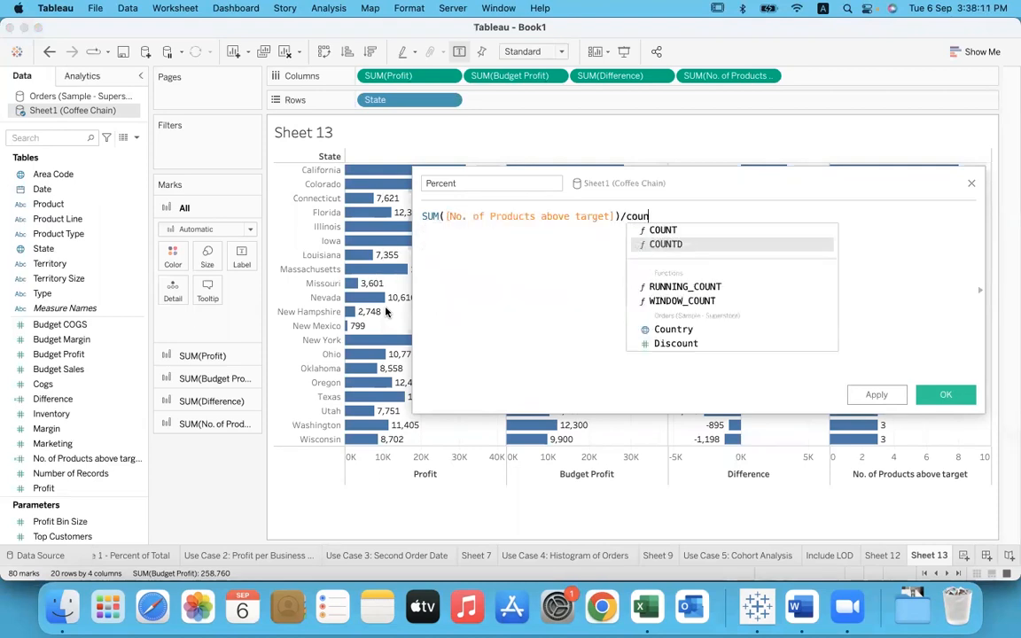
key("Return")
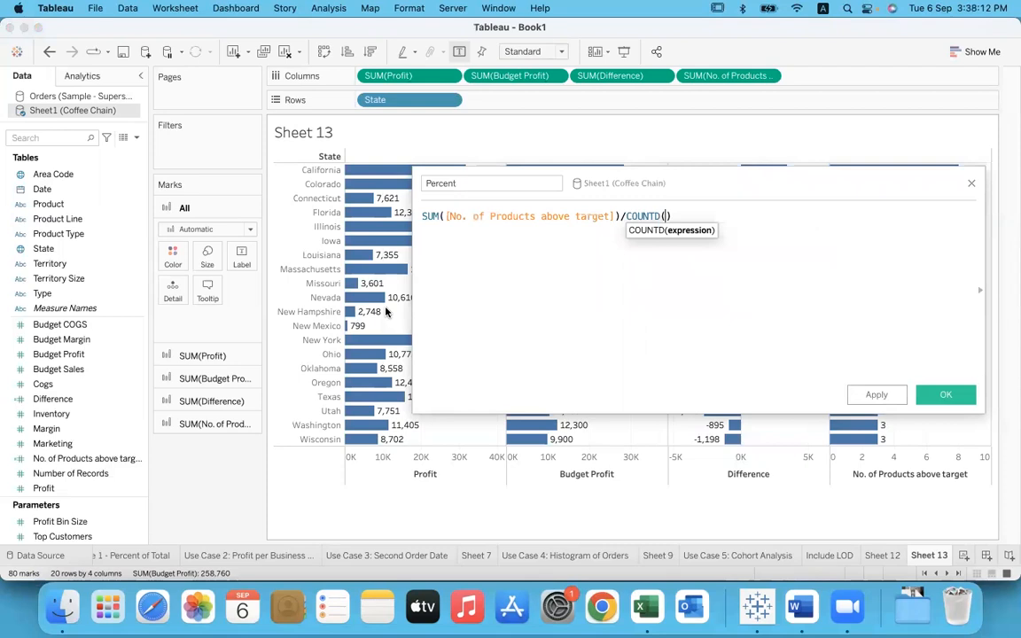
type("produ")
key("Return")
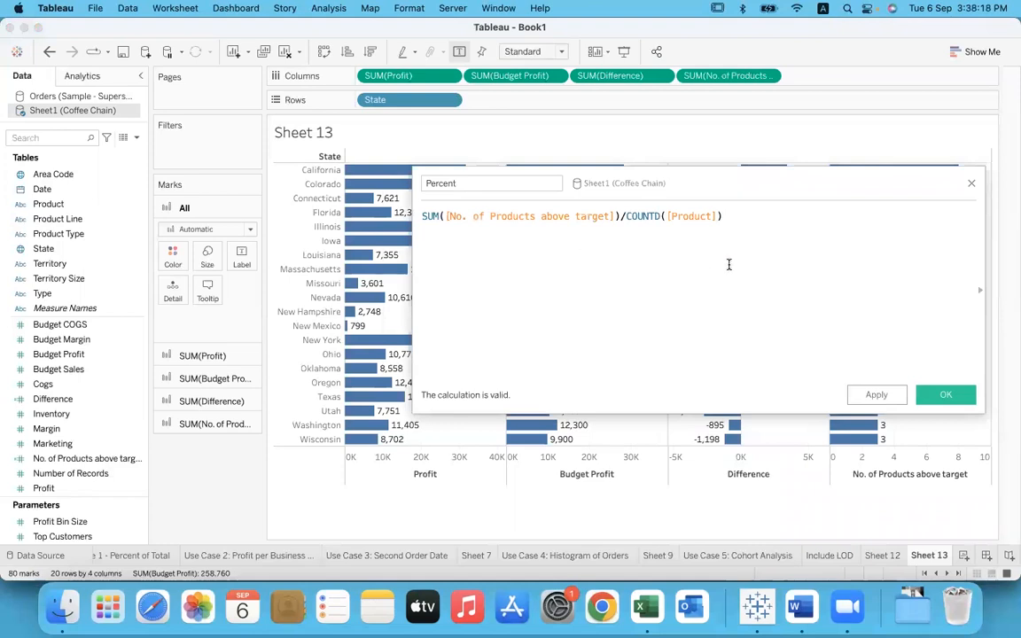
left_click(946, 394)
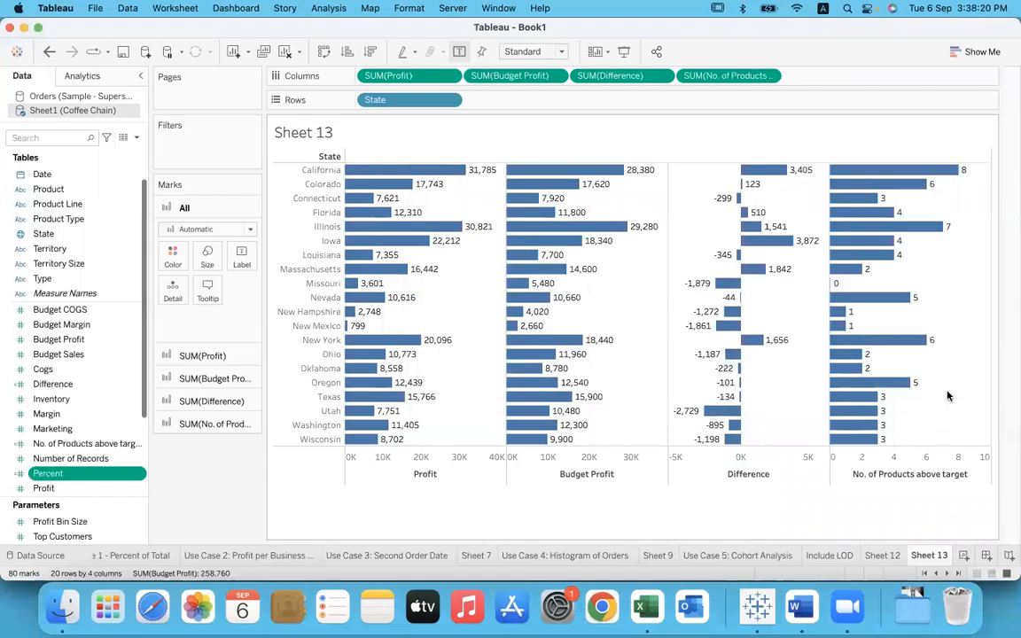
Step: Add Percent after No. of Products above target in the columns and set its pane number format to Percentage
left_click_drag(89, 476, 847, 79)
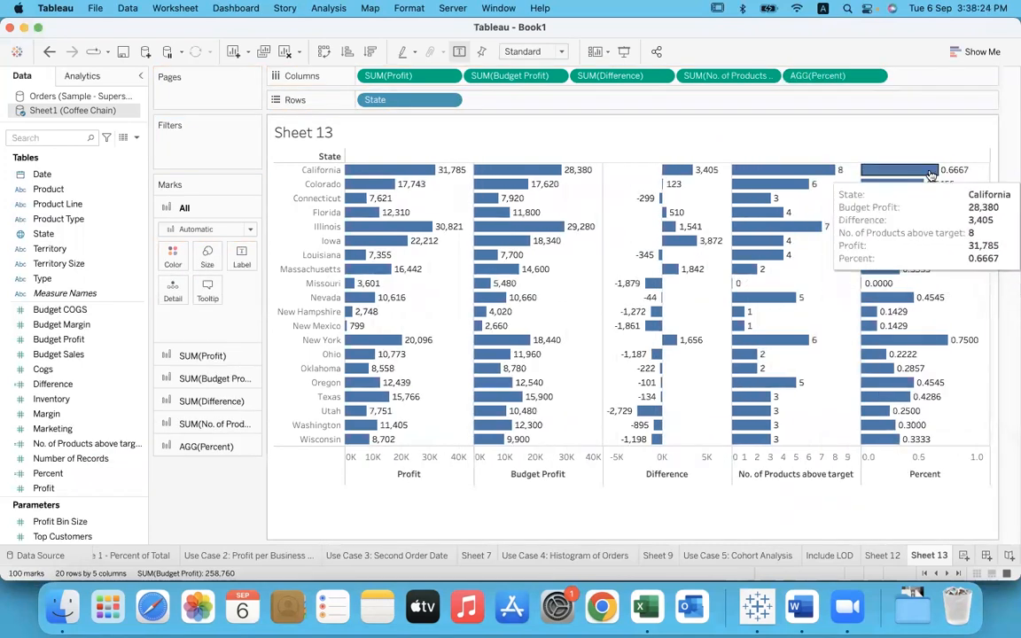
right_click(938, 192)
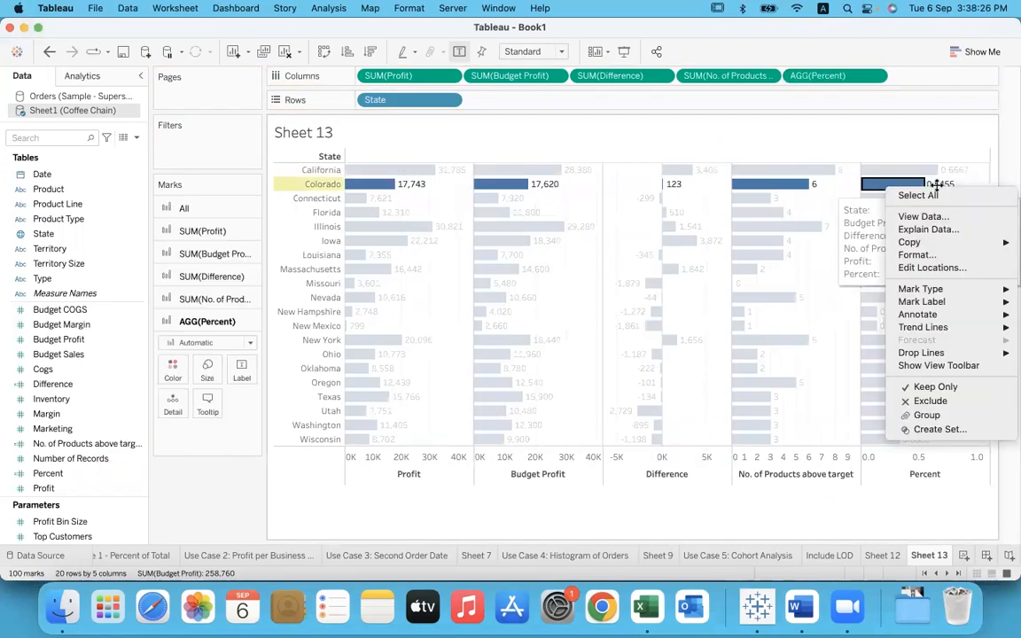
left_click(911, 246)
left_click(122, 100)
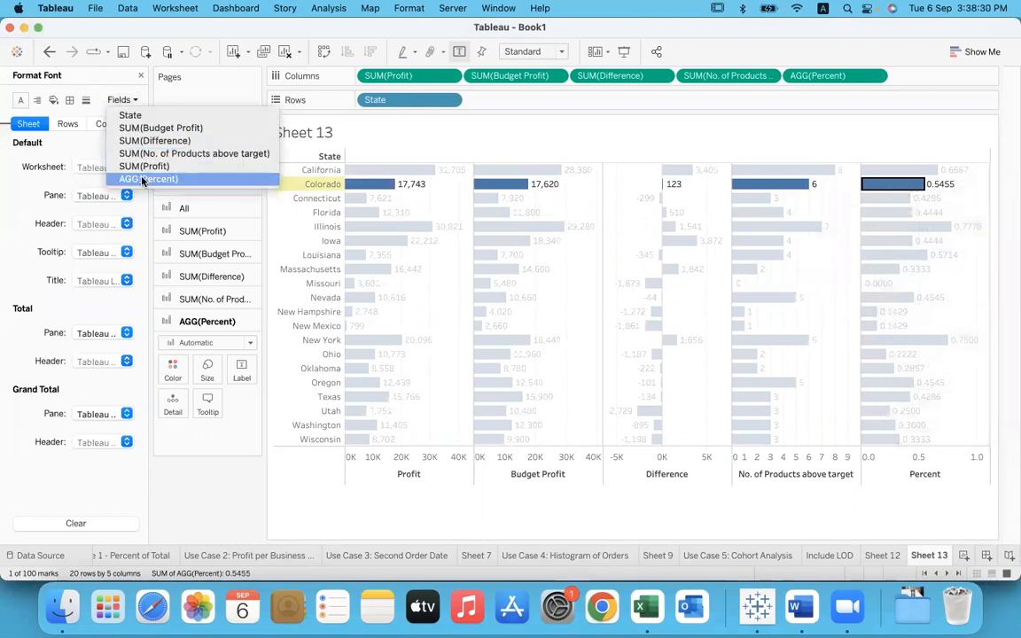
left_click(129, 178)
left_click(90, 123)
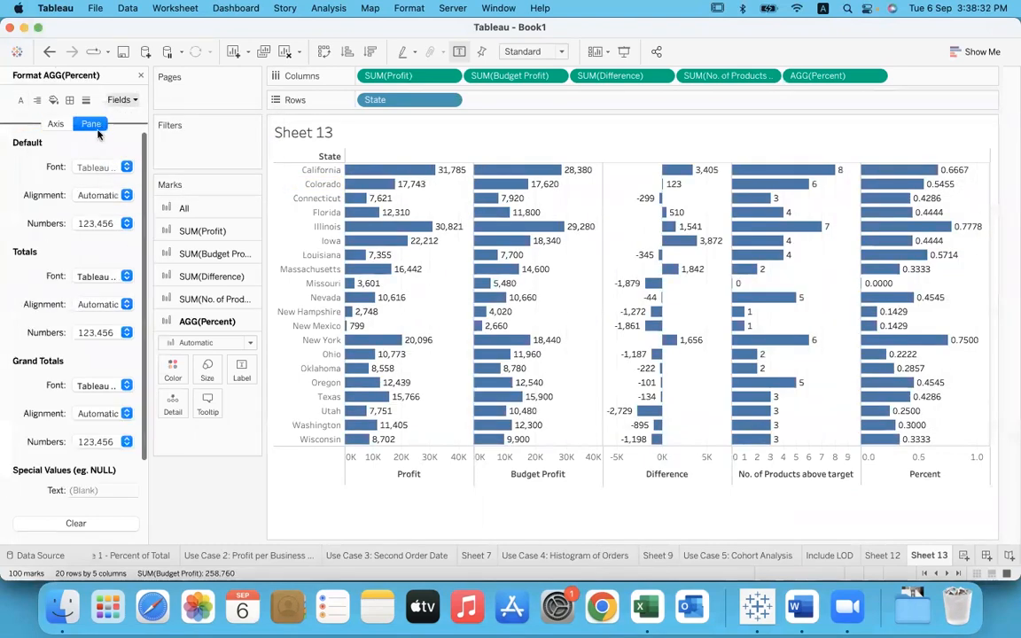
left_click(127, 224)
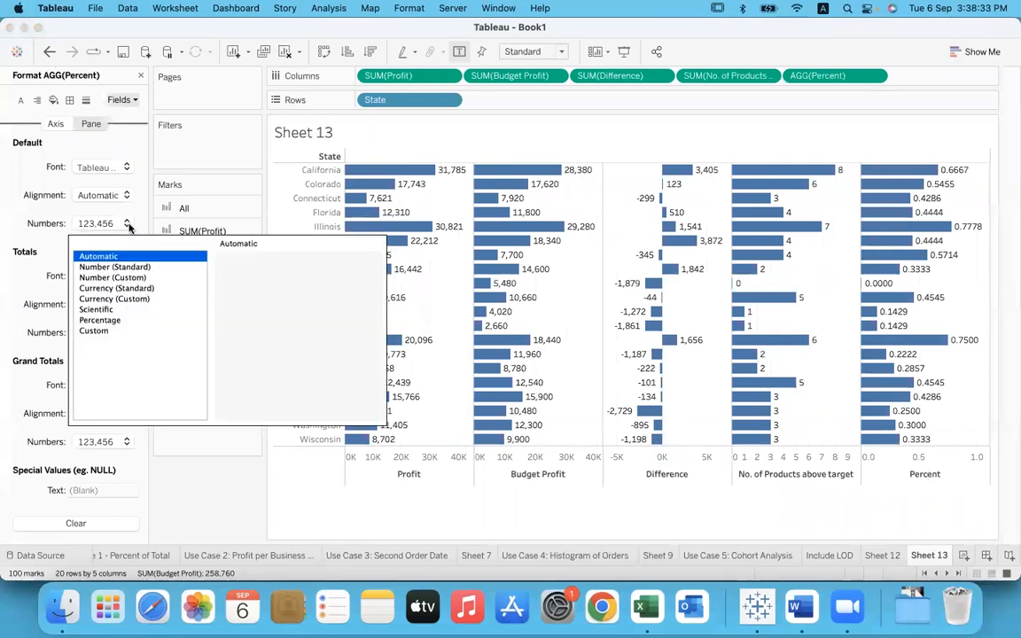
left_click(121, 320)
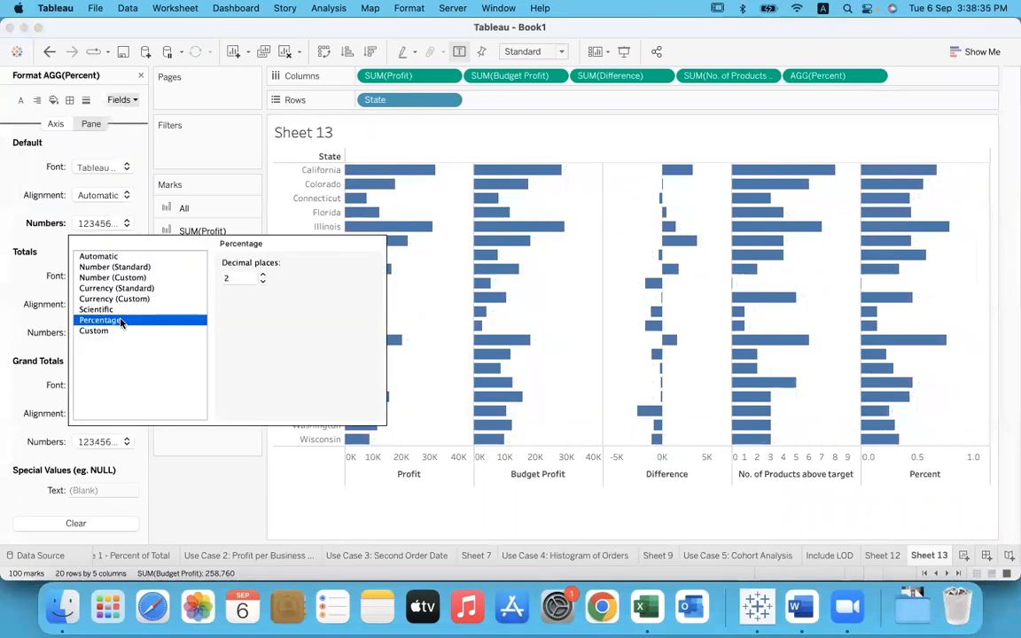
Step: Reduce the Percent field's percentage format to 0 decimal places and close the formatting options
left_click(262, 282)
left_click(262, 282)
left_click(215, 455)
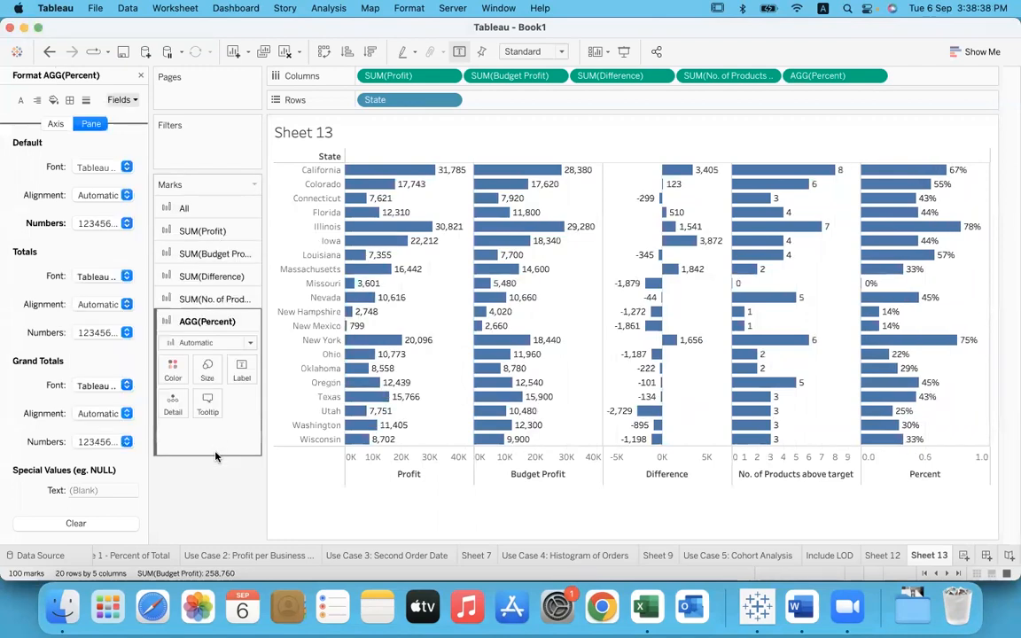
left_click(140, 75)
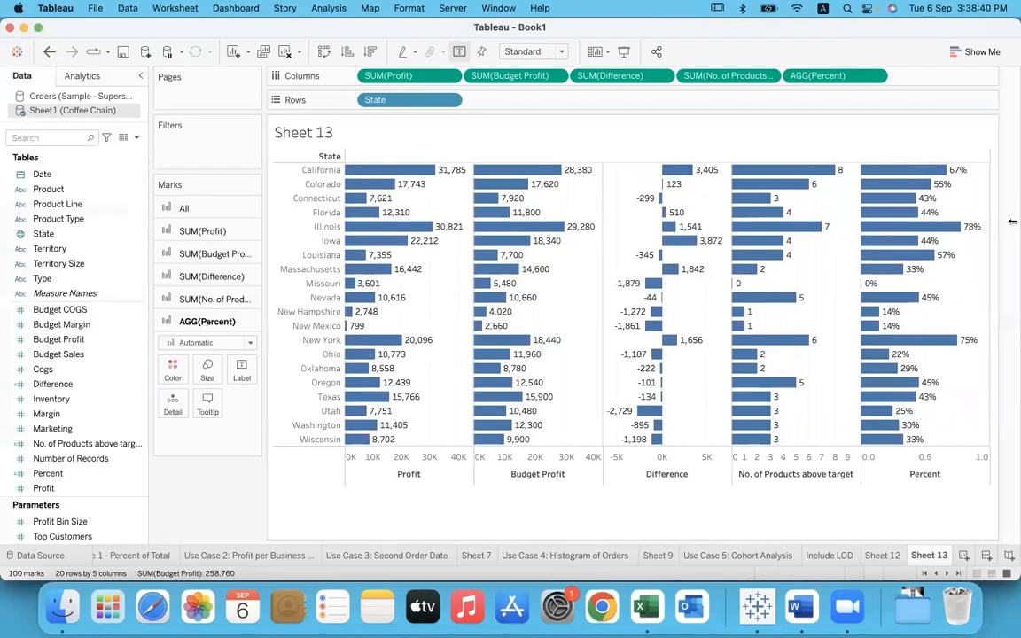
Step: Add a new worksheet and rename it "Exclude LOD"
mouse_move(965, 177)
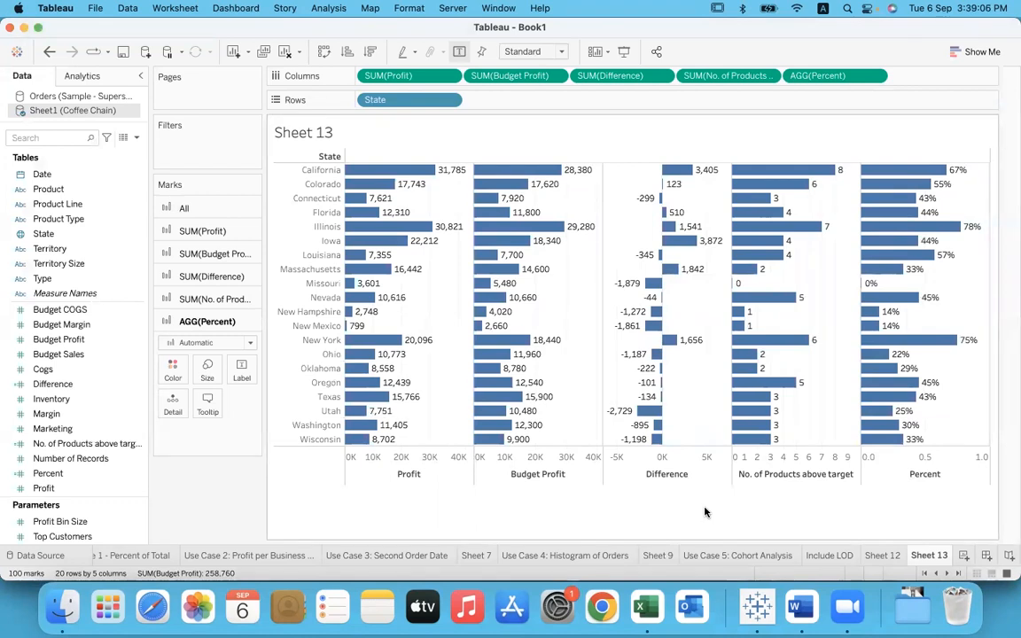
left_click(964, 556)
double_click(928, 556)
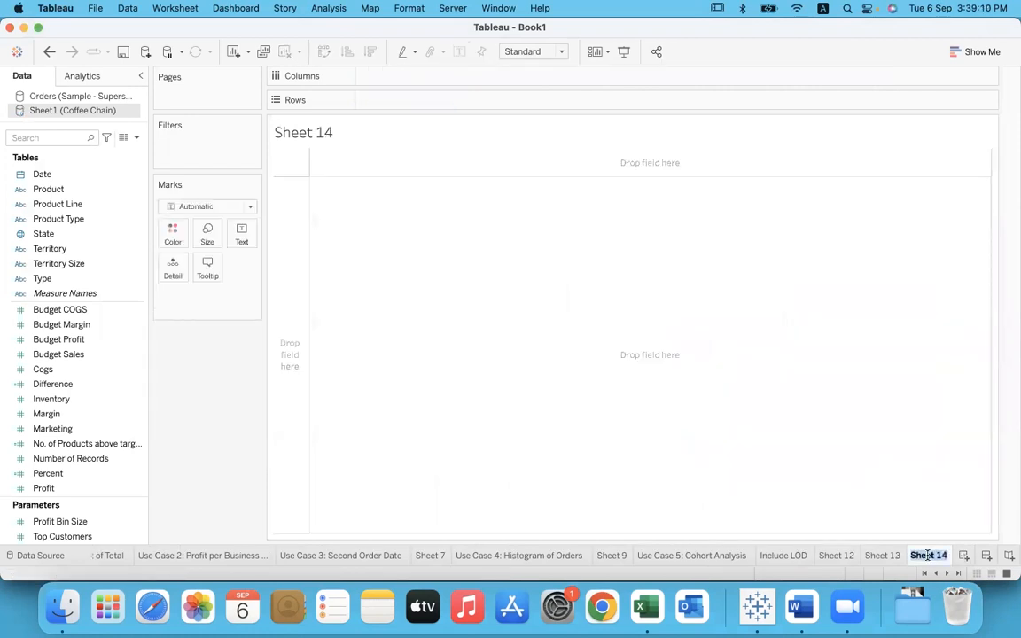
type("Exclude LOD")
left_click(501, 392)
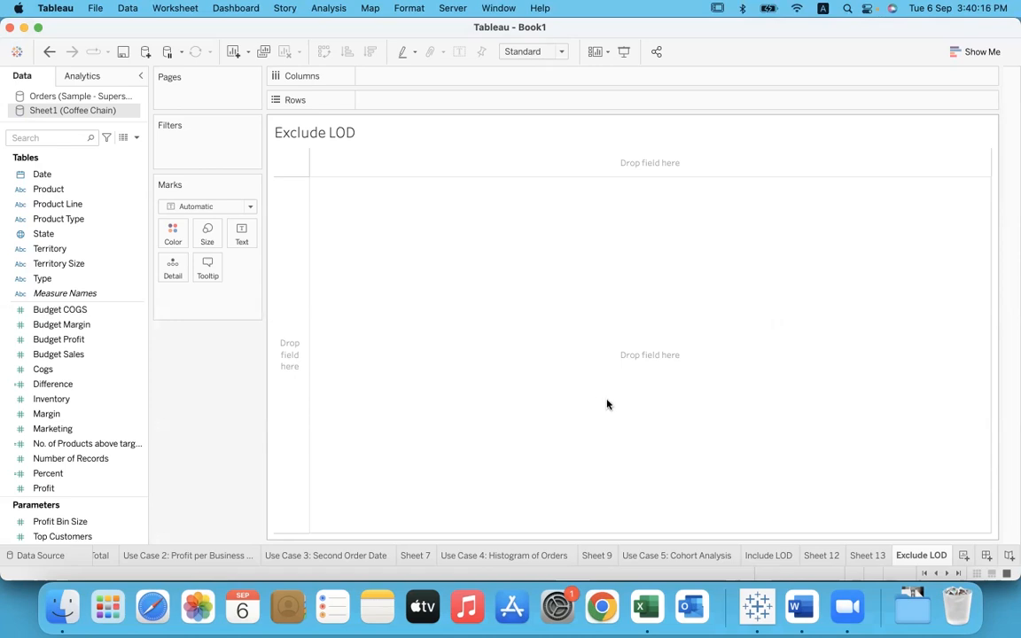
Step: Switch to the Word notes and review the Include LOD and Exclude LOD definitions
left_click(801, 607)
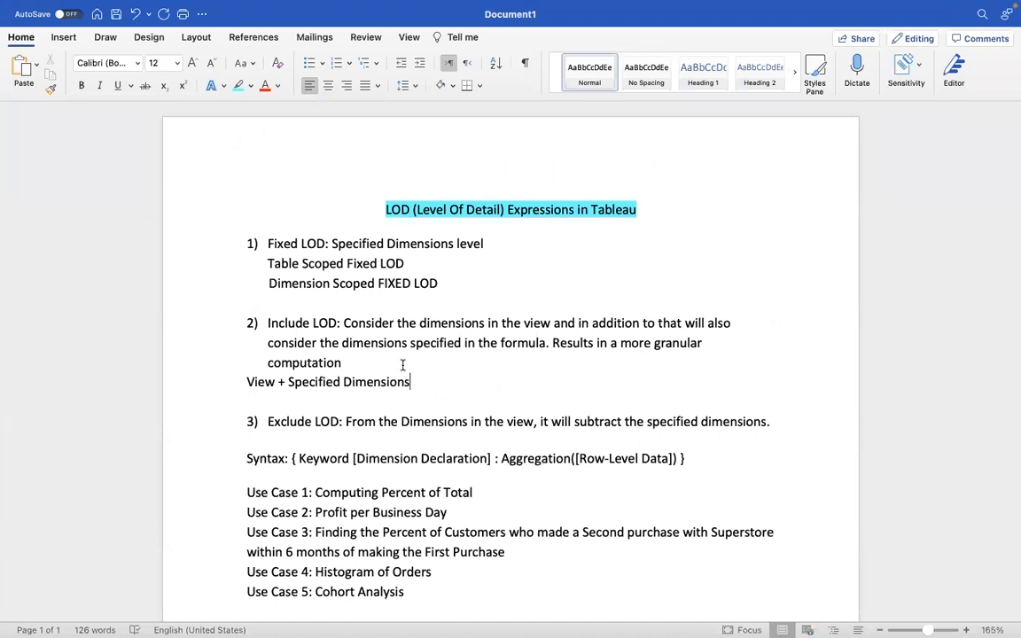
left_click_drag(267, 323, 342, 323)
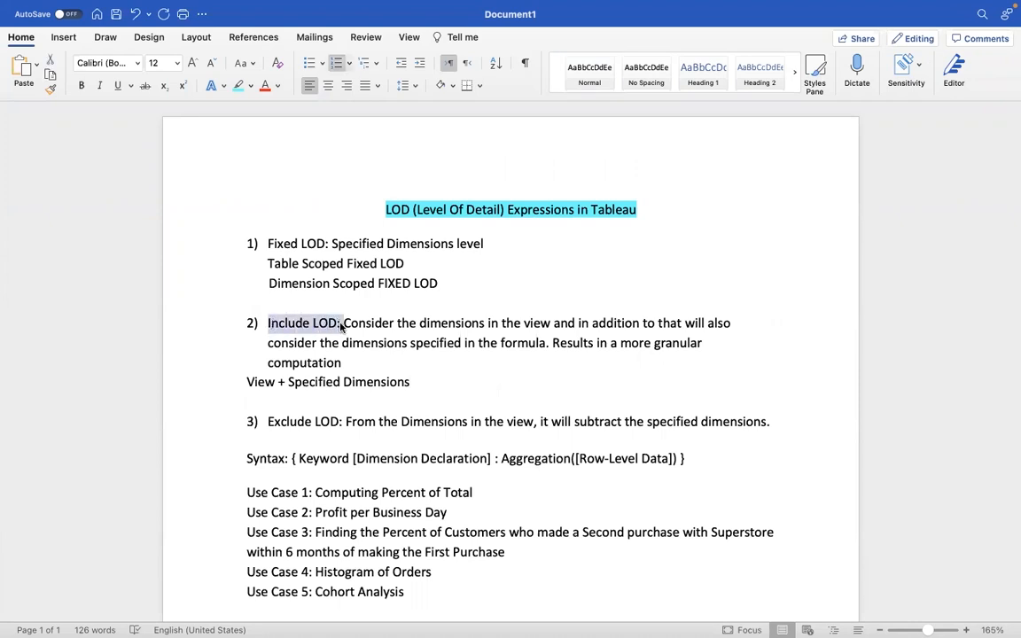
left_click_drag(246, 382, 423, 387)
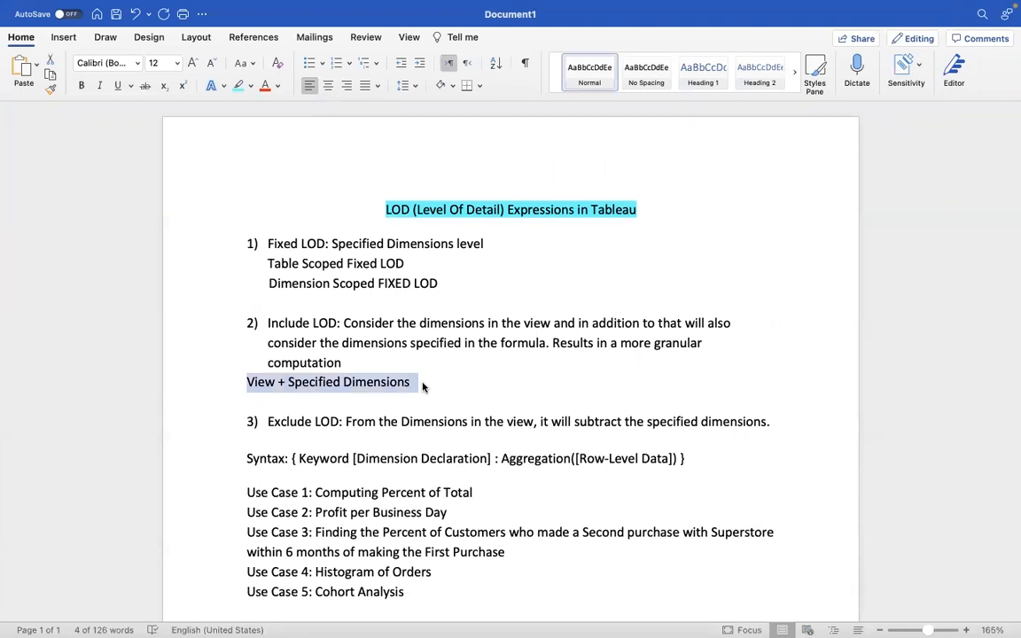
left_click(395, 421)
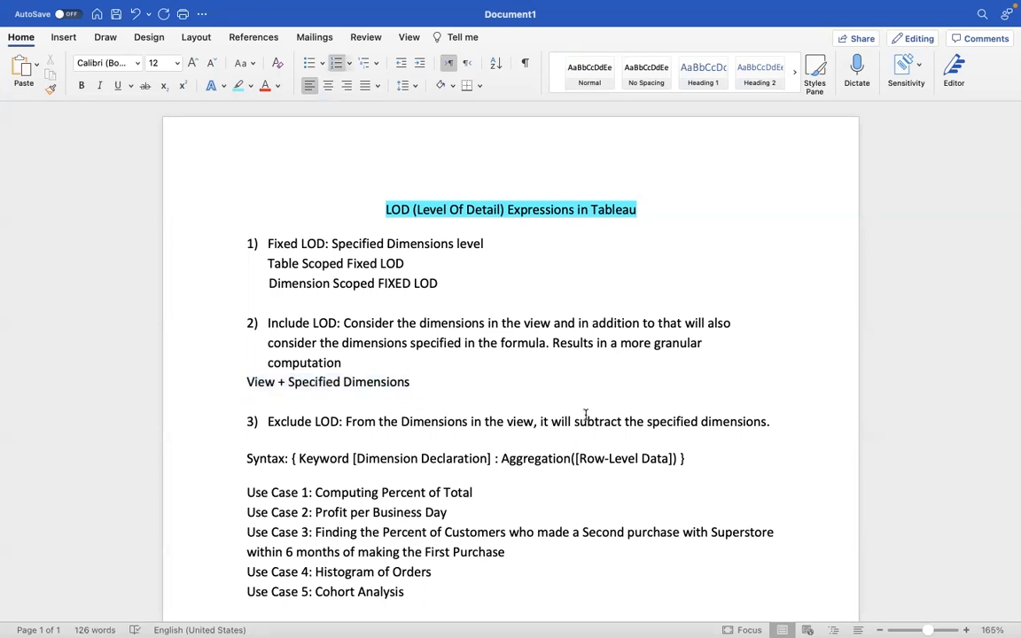
left_click_drag(575, 422, 628, 424)
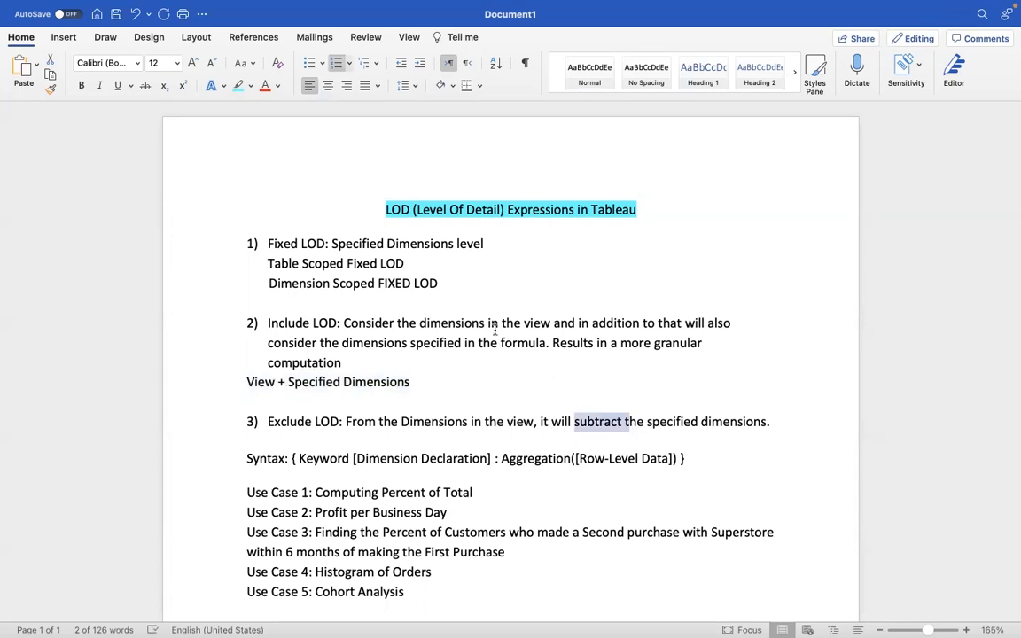
left_click_drag(489, 324, 635, 324)
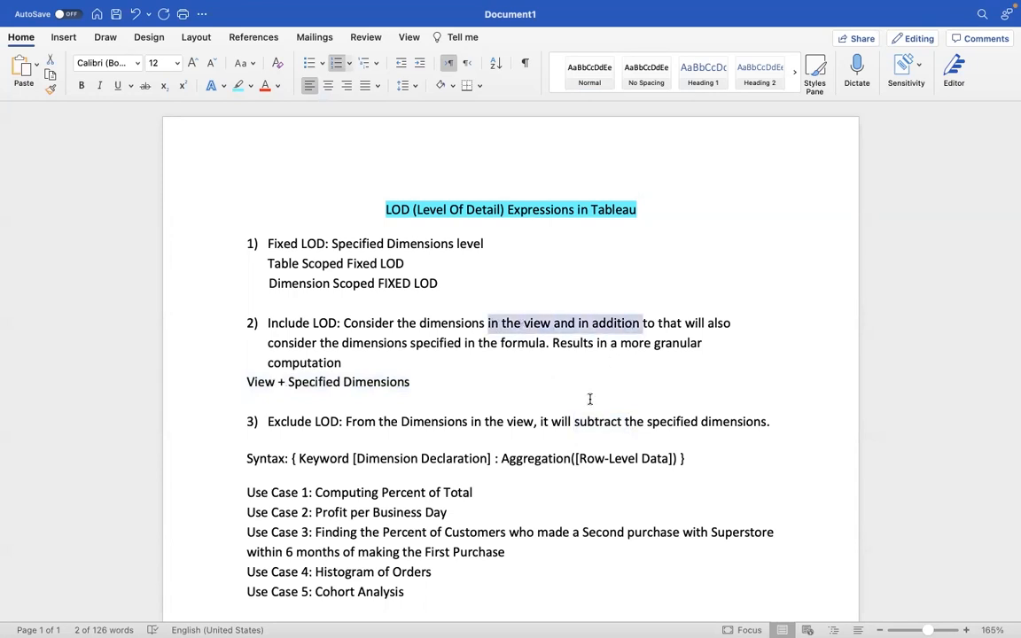
left_click_drag(574, 422, 625, 422)
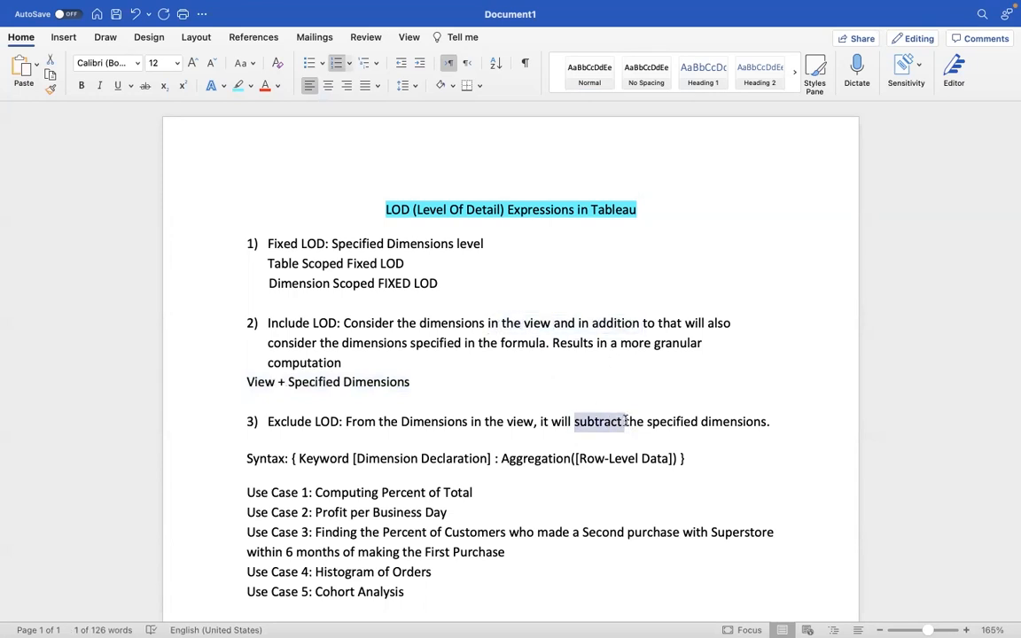
Step: Add the unnumbered line "View Level – Specified Dimensions" directly below the Exclude LOD definition
left_click(797, 422)
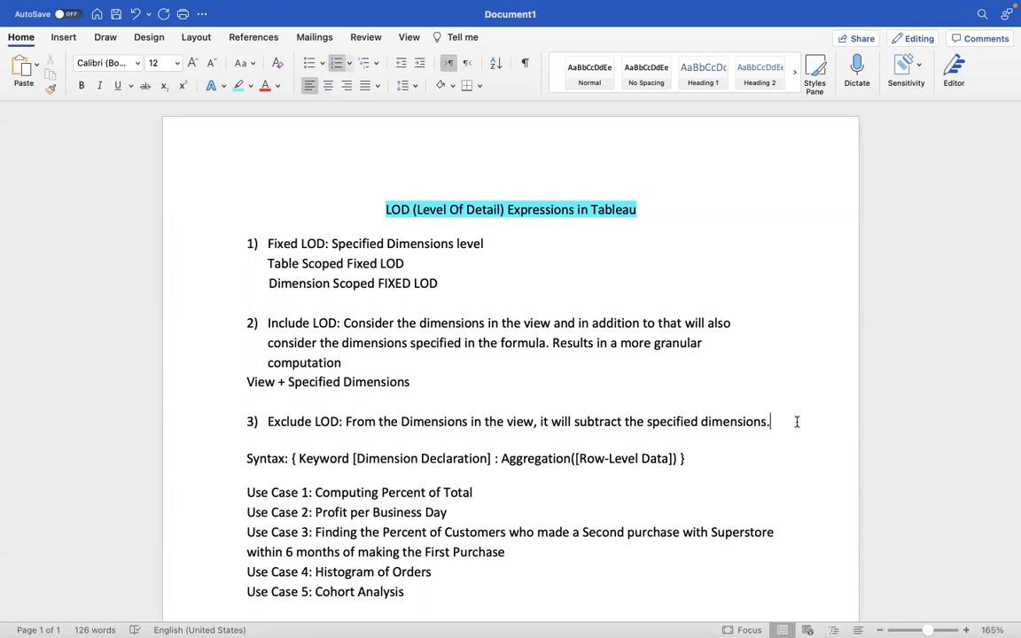
key("Return")
key("BackSpace")
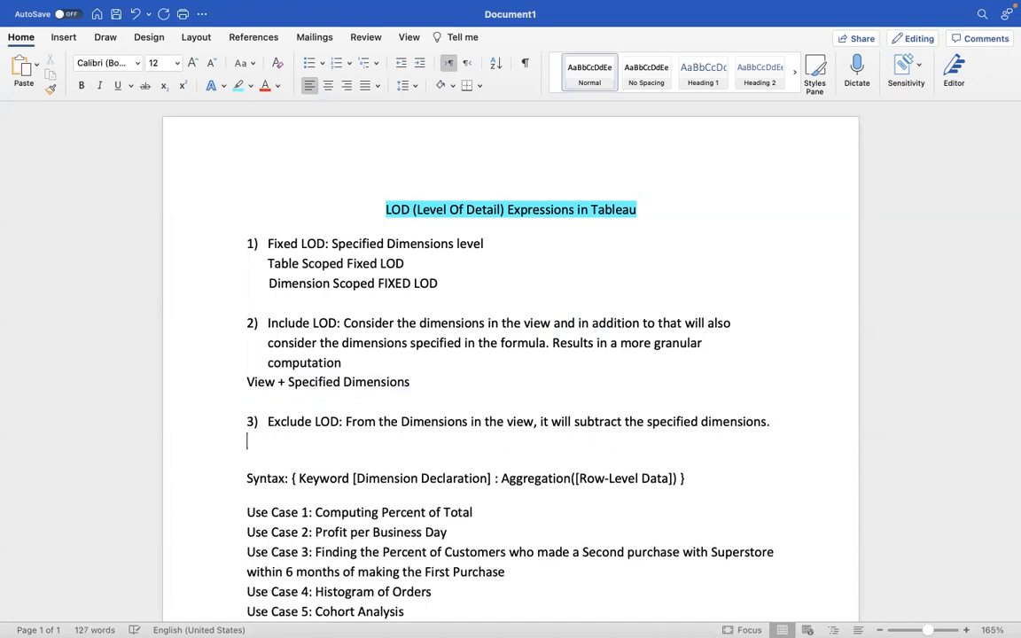
type("View ")
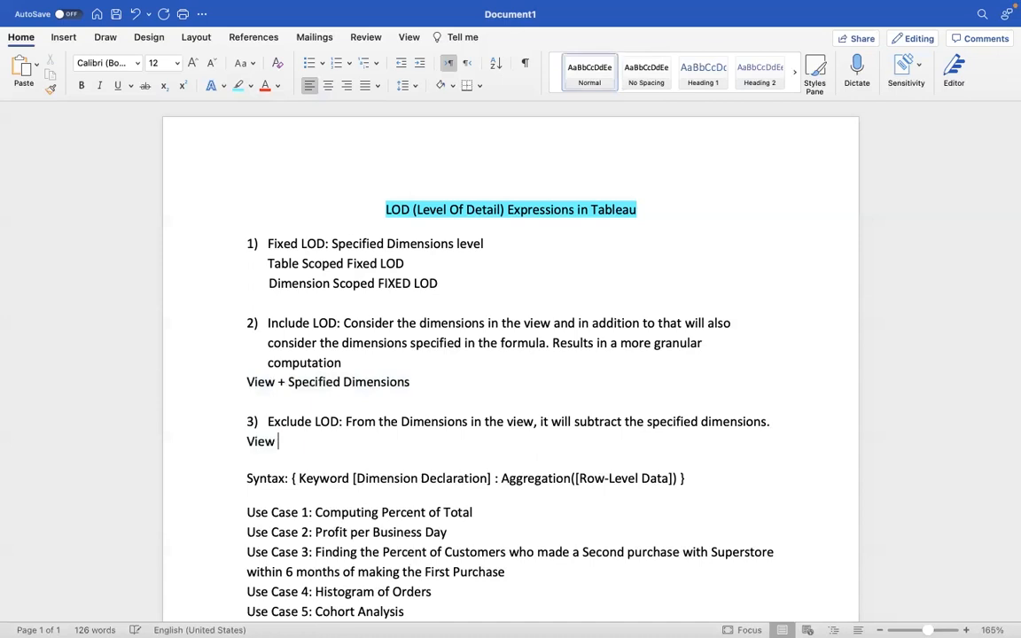
type("Level - Specif")
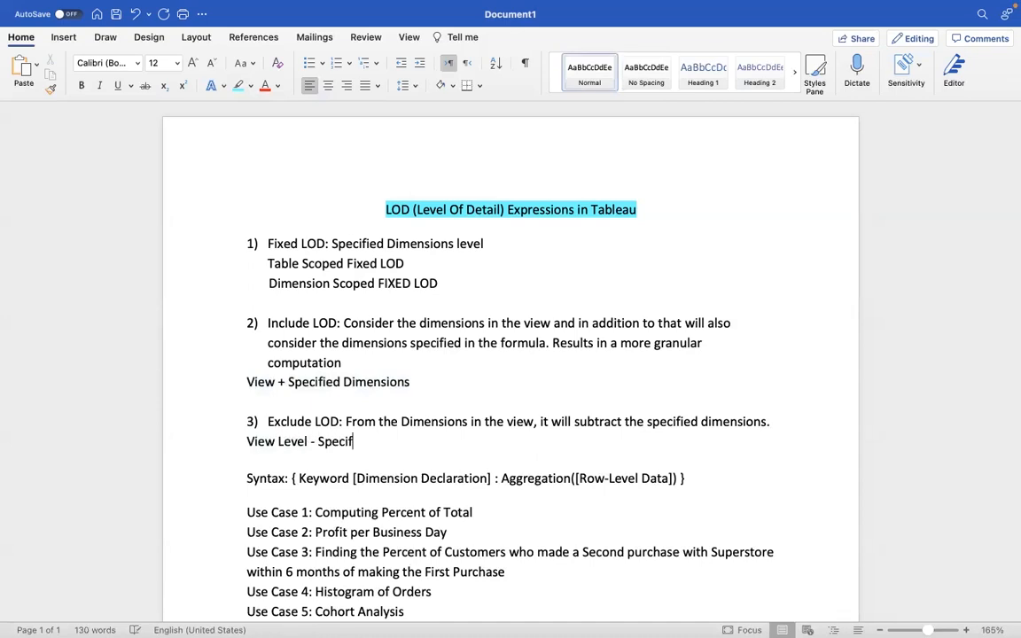
type("ied Dimensions")
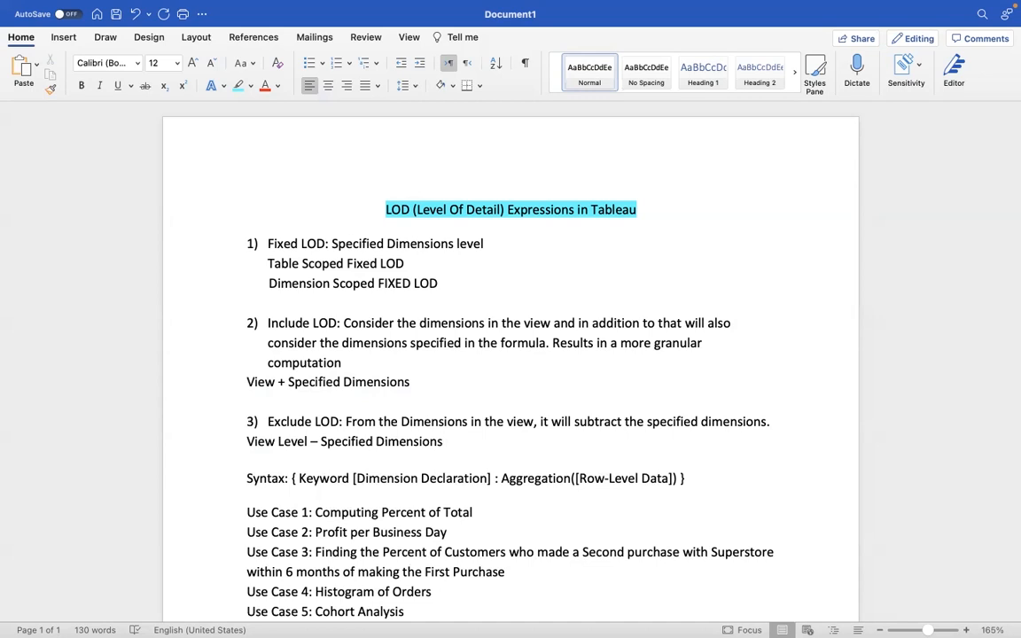
Step: Switch to Tableau and place Sales from the Coffee Chain data source on Columns of the Exclude LOD sheet
key("super+Tab")
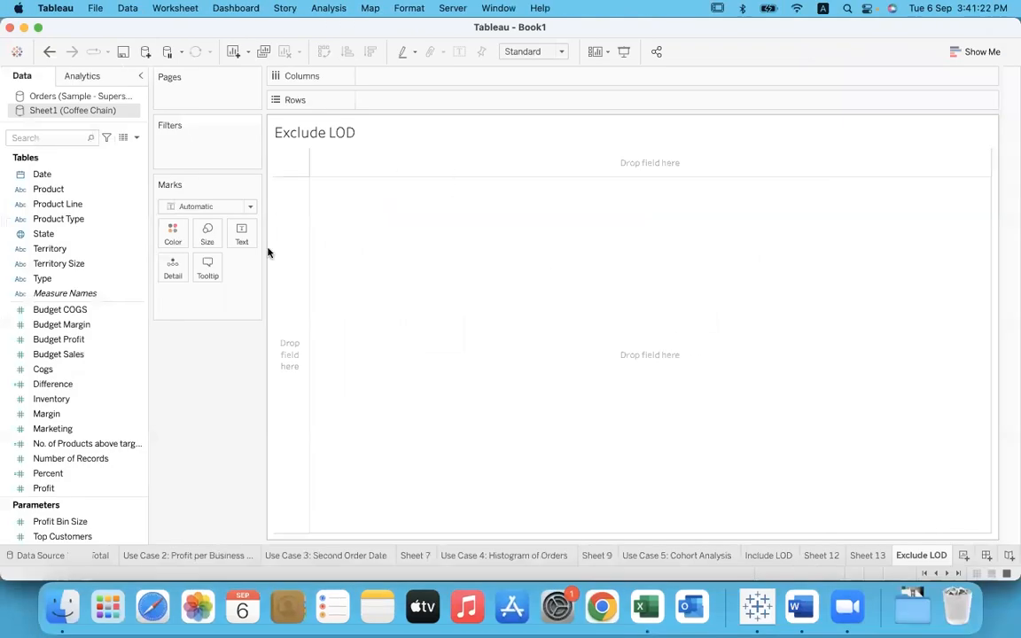
scroll(92, 438, "down", 2)
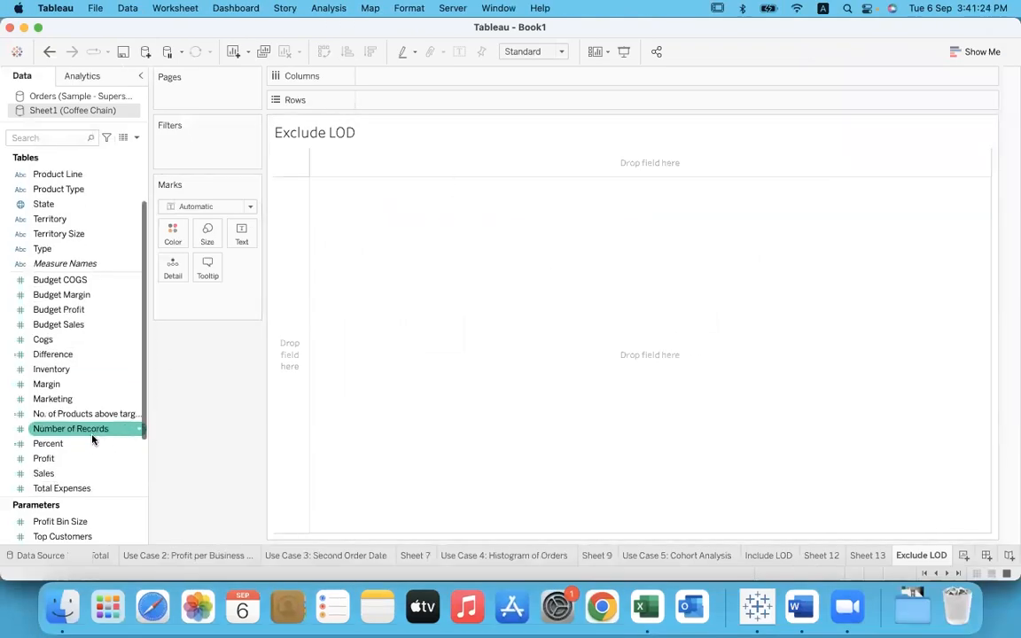
scroll(92, 434, "down", 4)
left_click_drag(84, 399, 393, 77)
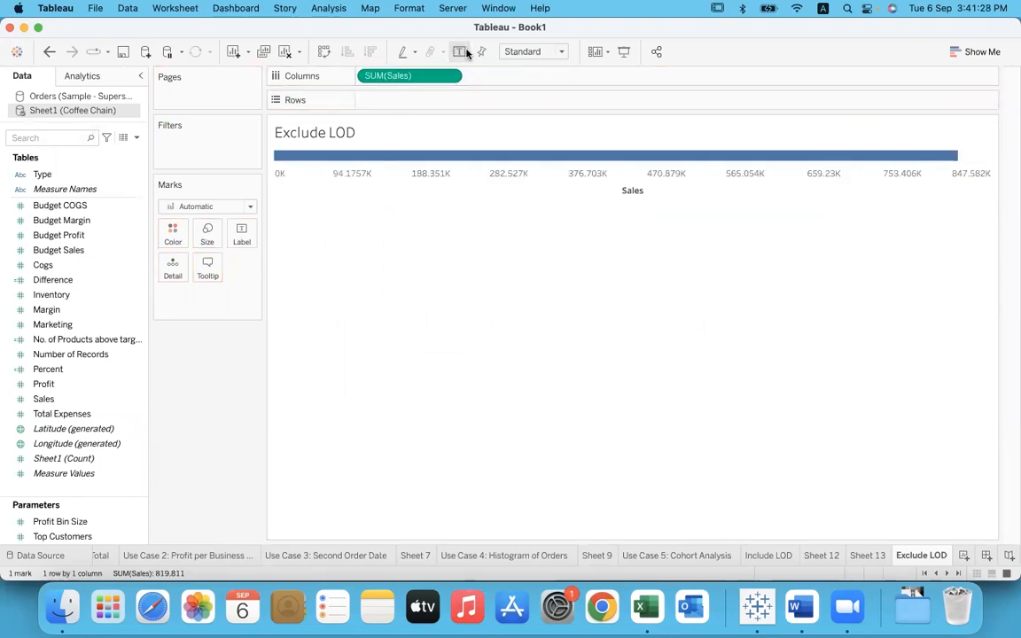
Step: Show mark labels and replace the Coffee Chain measure on Columns with Sales from the Orders (Sample - Superstore) source
left_click(465, 53)
left_click_drag(388, 77, 178, 222)
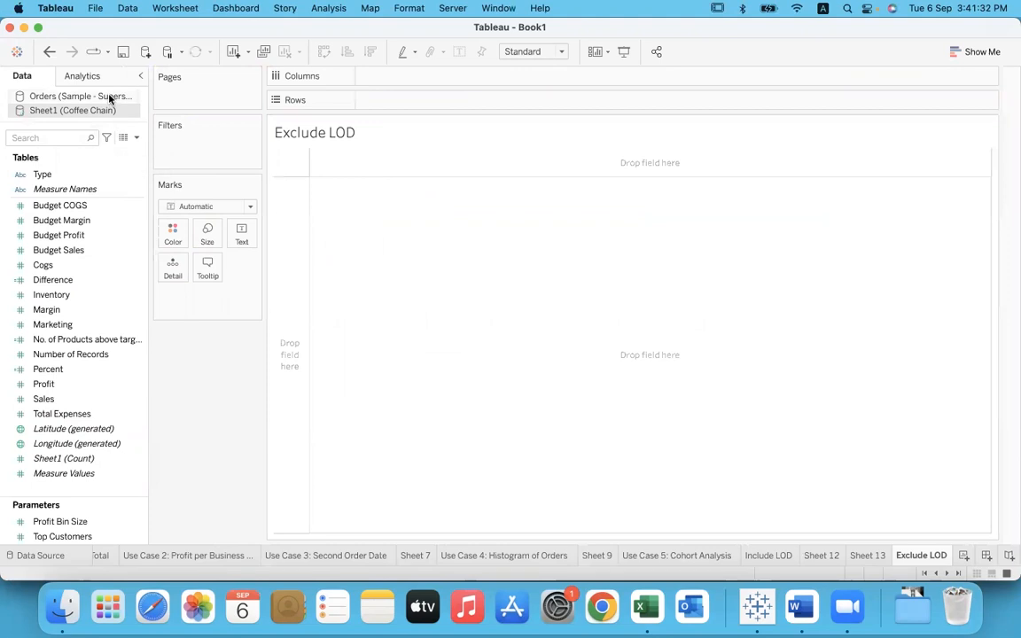
left_click(107, 96)
left_click_drag(54, 458, 383, 80)
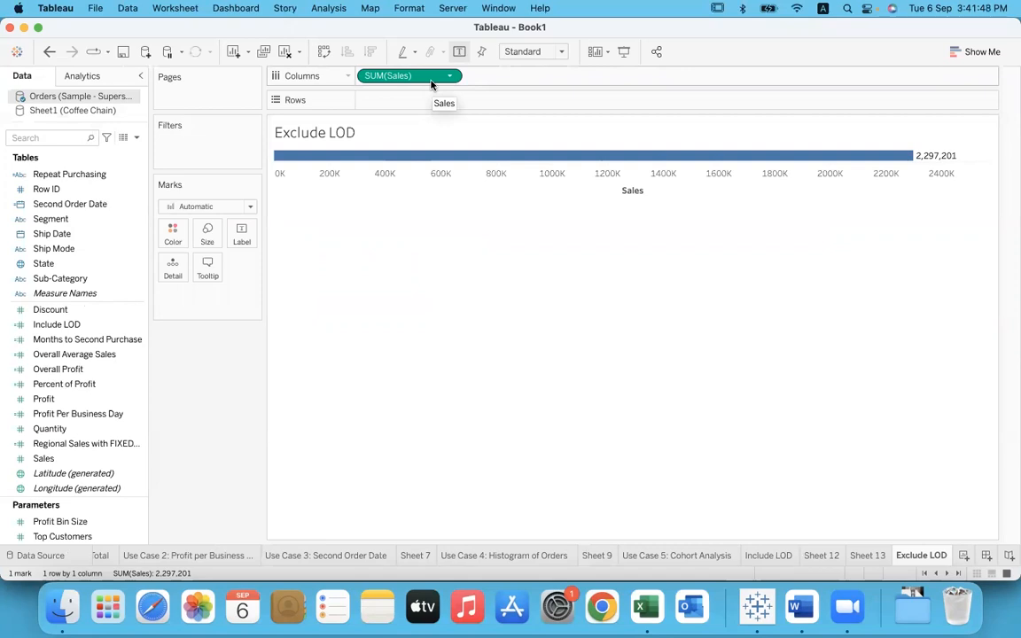
double_click(594, 75)
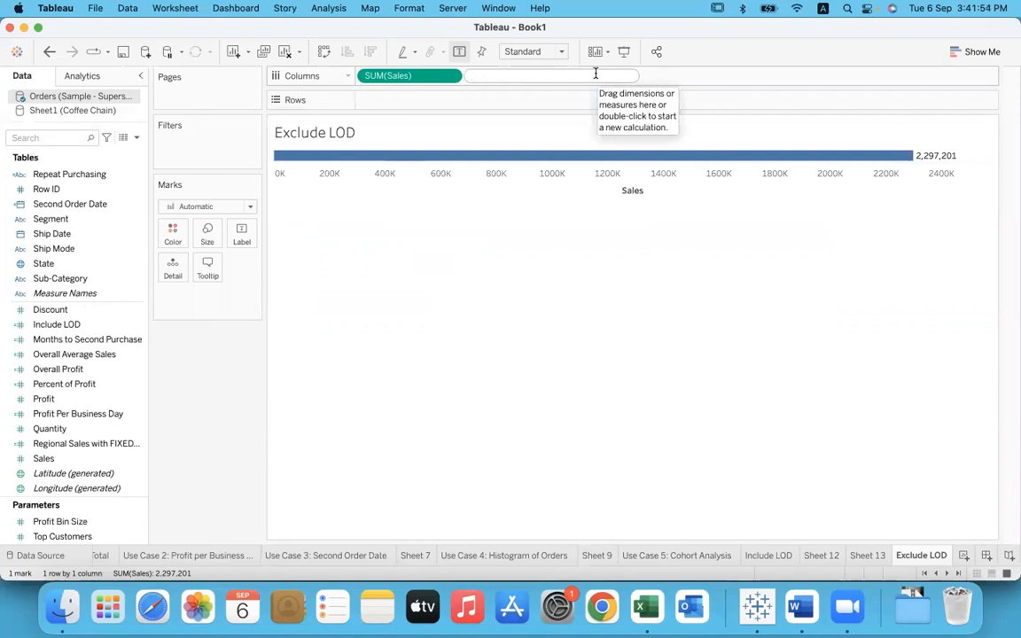
left_click(671, 80)
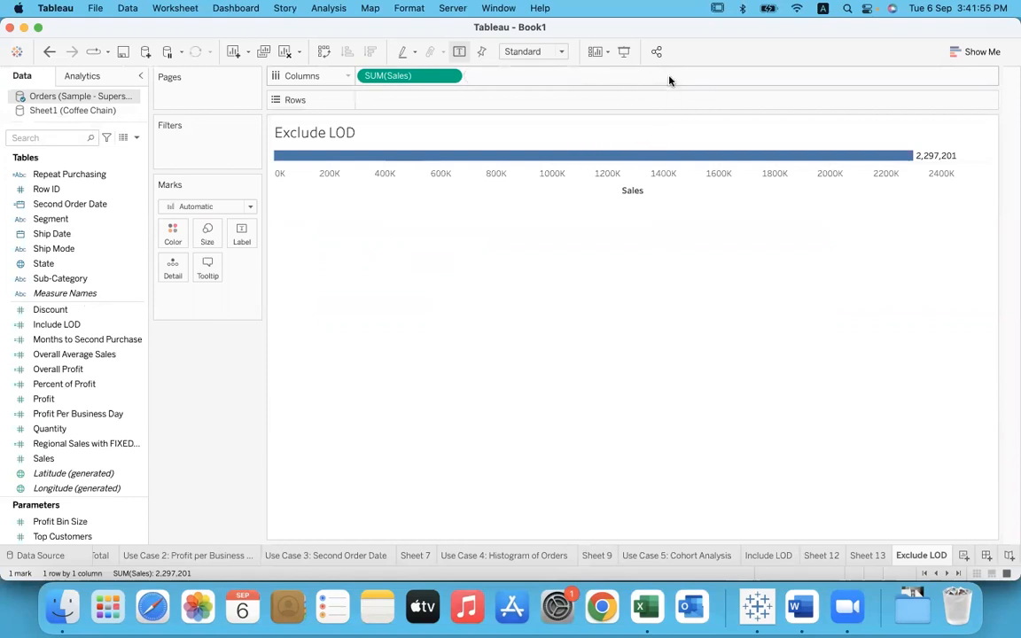
double_click(603, 79)
double_click(432, 103)
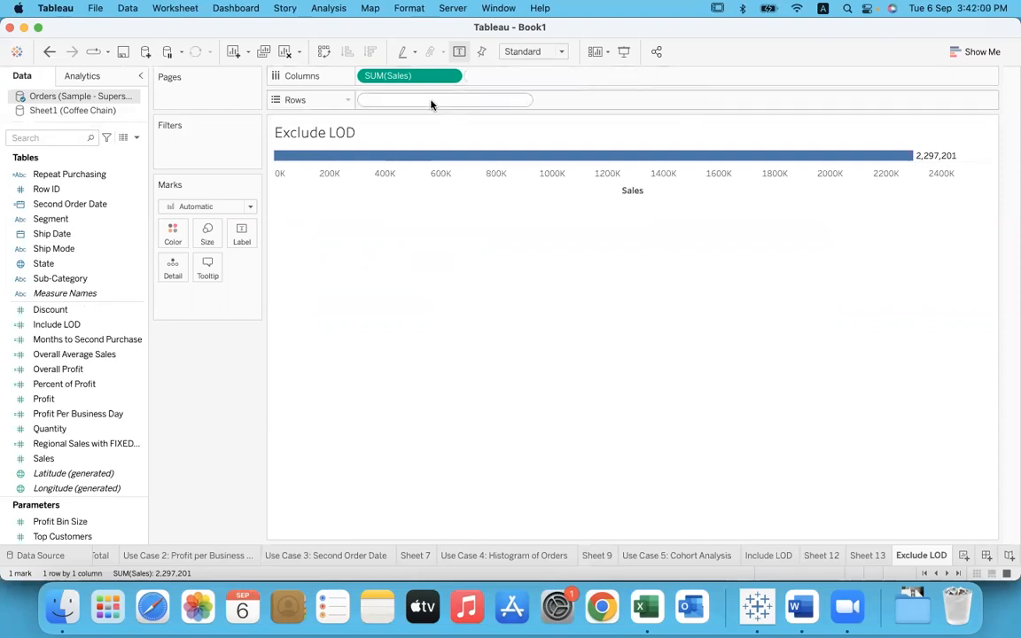
double_click(204, 308)
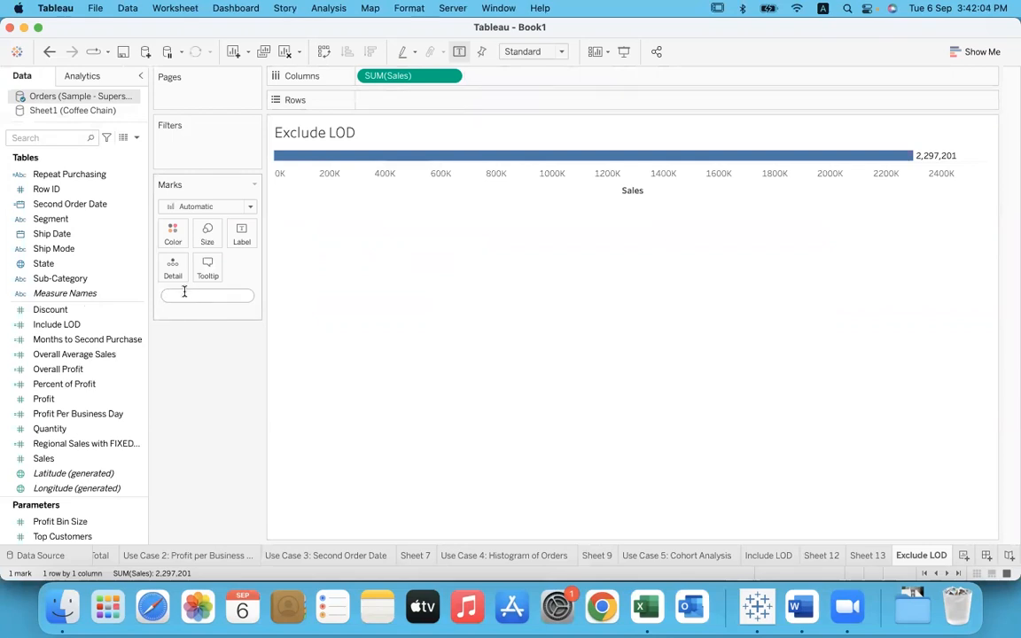
Step: Add the inline calculation { EXCLUDE [Region] : SUM([Sales]) } to Columns after SUM(Sales)
left_click(524, 82)
double_click(524, 79)
type("exc")
key("Return")
type("regio")
key("Return")
type(": sum")
key("Return")
type("sa")
key("Return")
type(")")
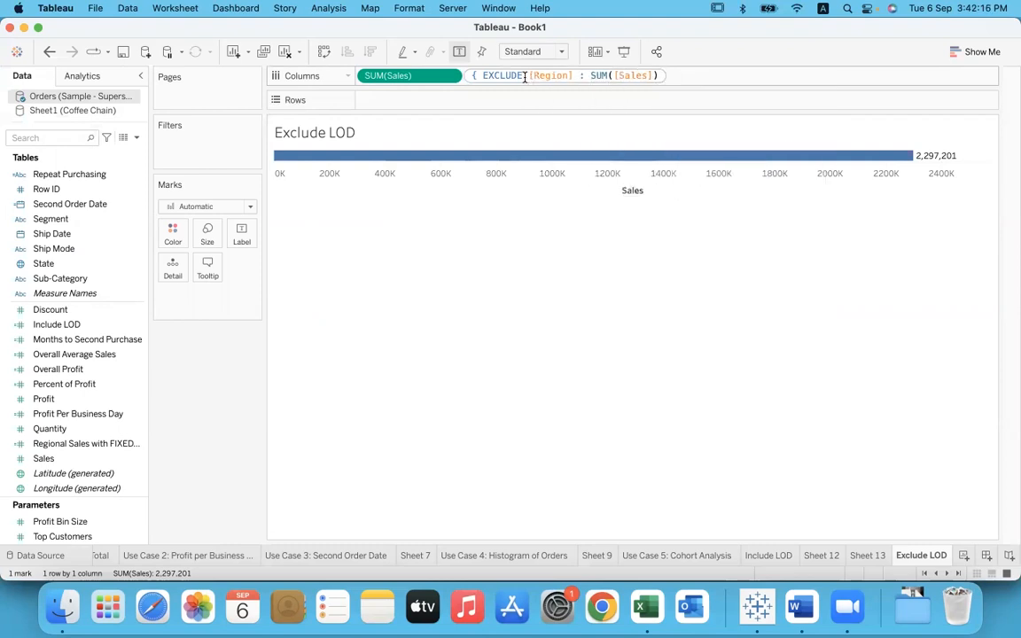
type(" }")
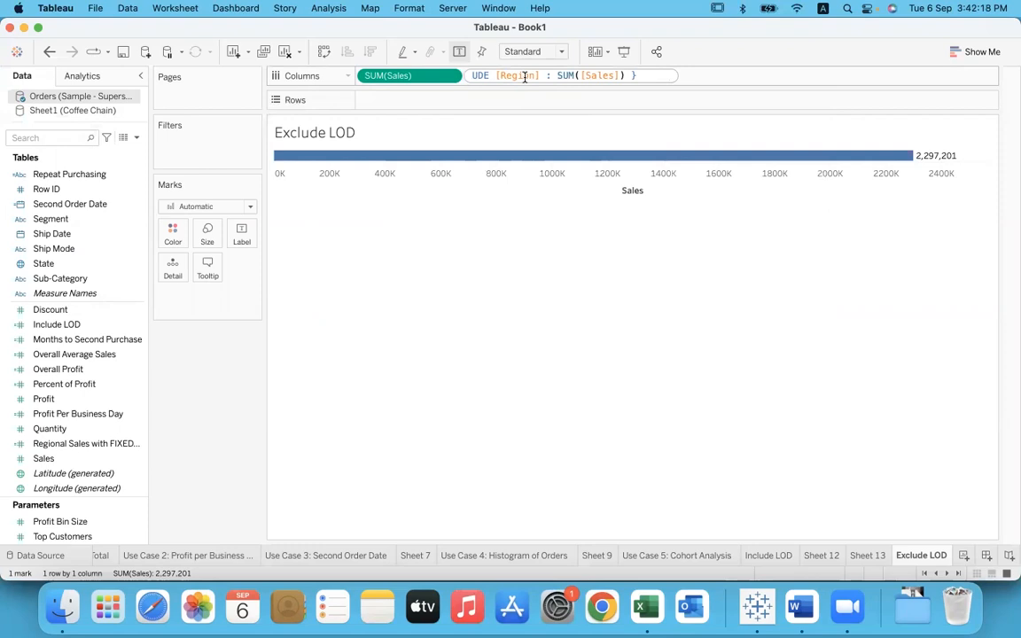
left_click_drag(643, 75, 437, 80)
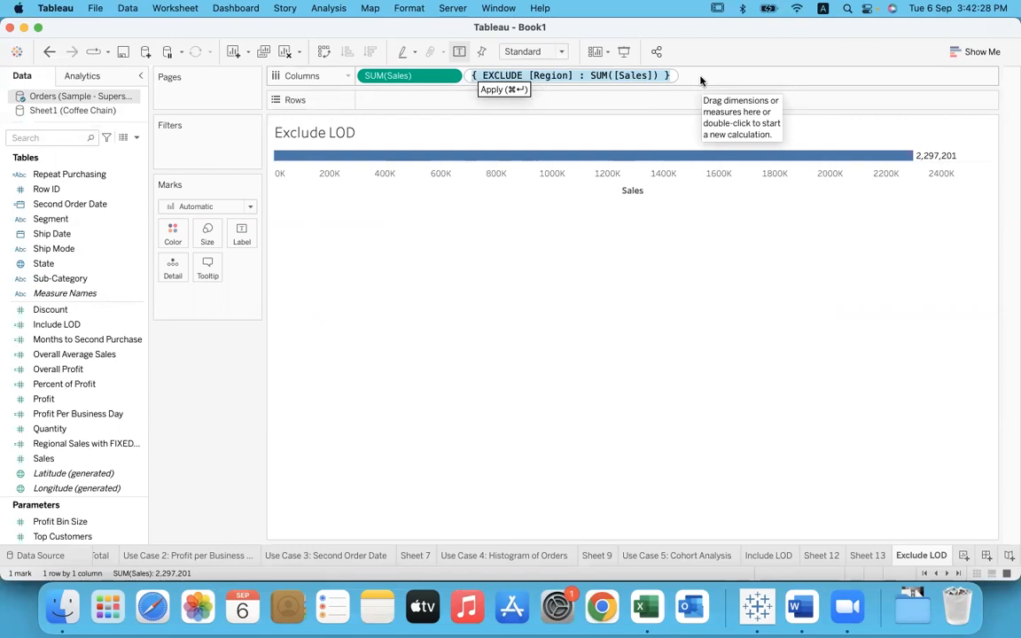
key("Return")
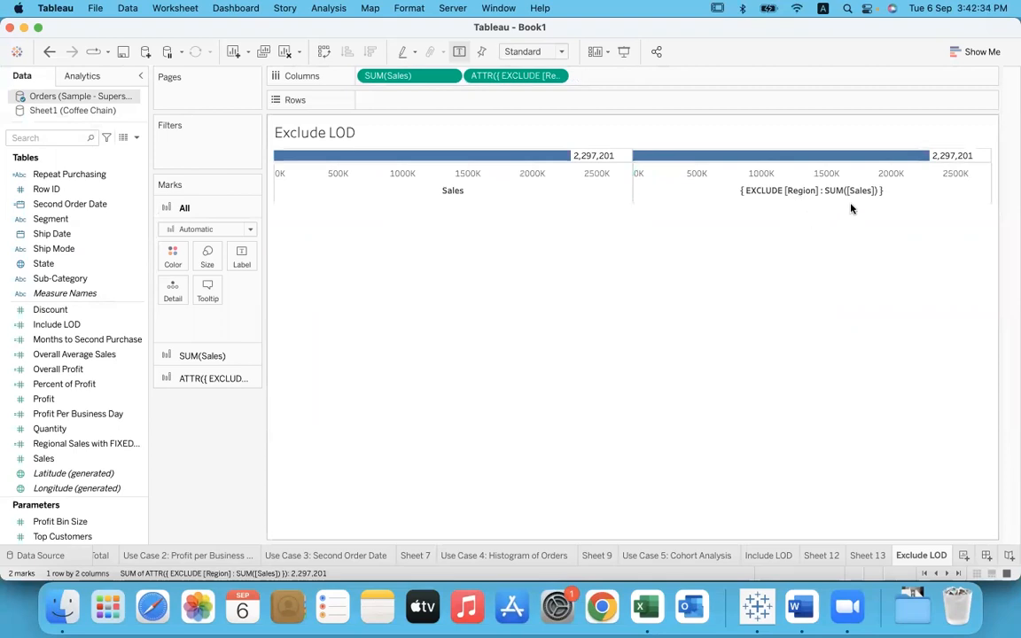
Step: Switch to the Word notes and review the "View Level – Specified Dimensions" rule under Exclude LOD
mouse_move(947, 164)
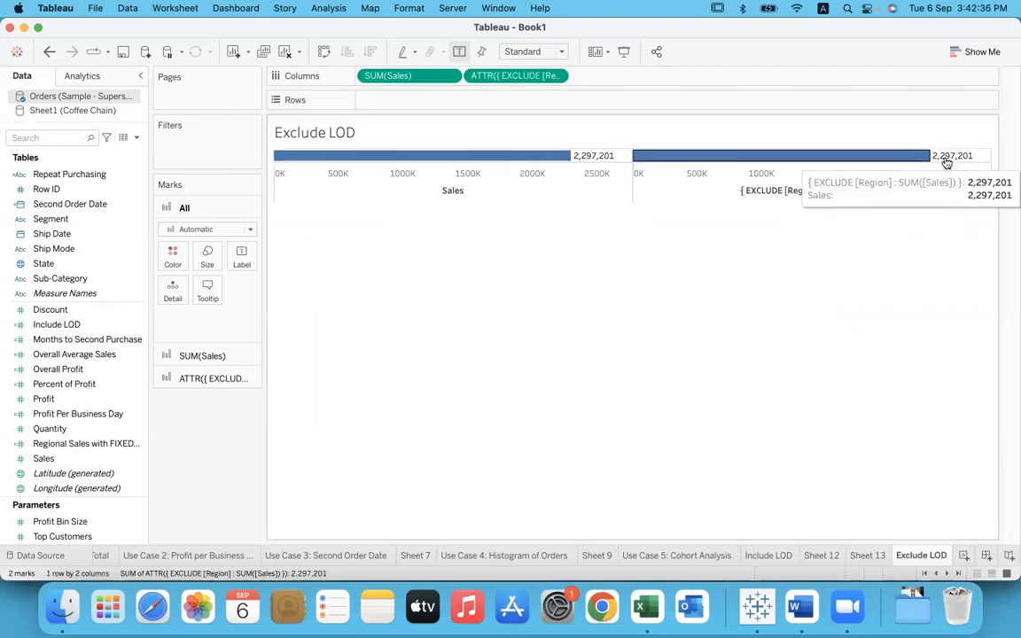
mouse_move(562, 161)
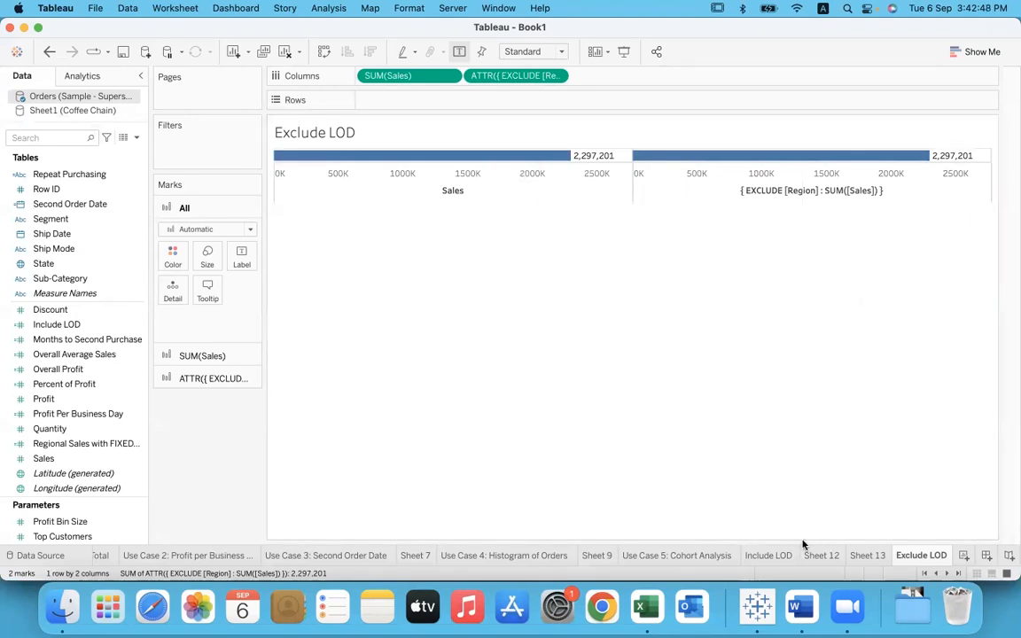
left_click(800, 607)
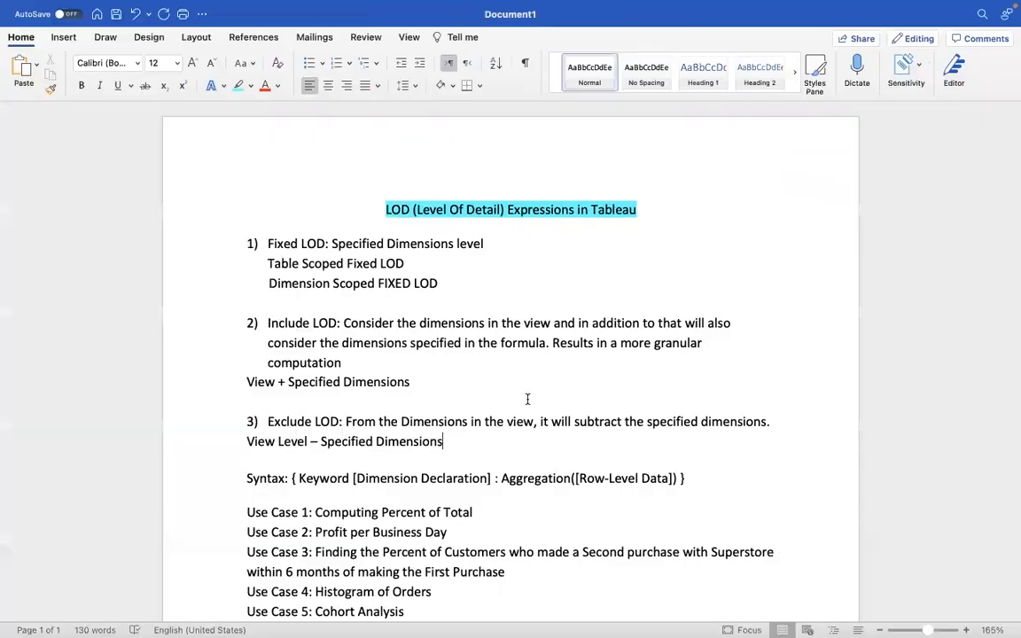
left_click_drag(248, 442, 301, 444)
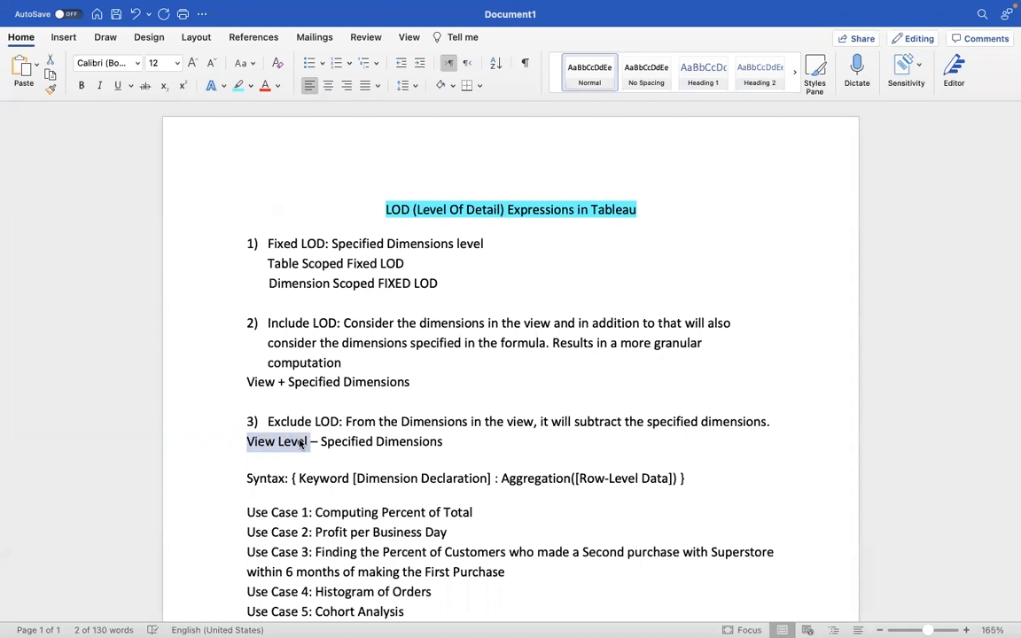
left_click_drag(320, 438, 448, 443)
left_click(450, 443)
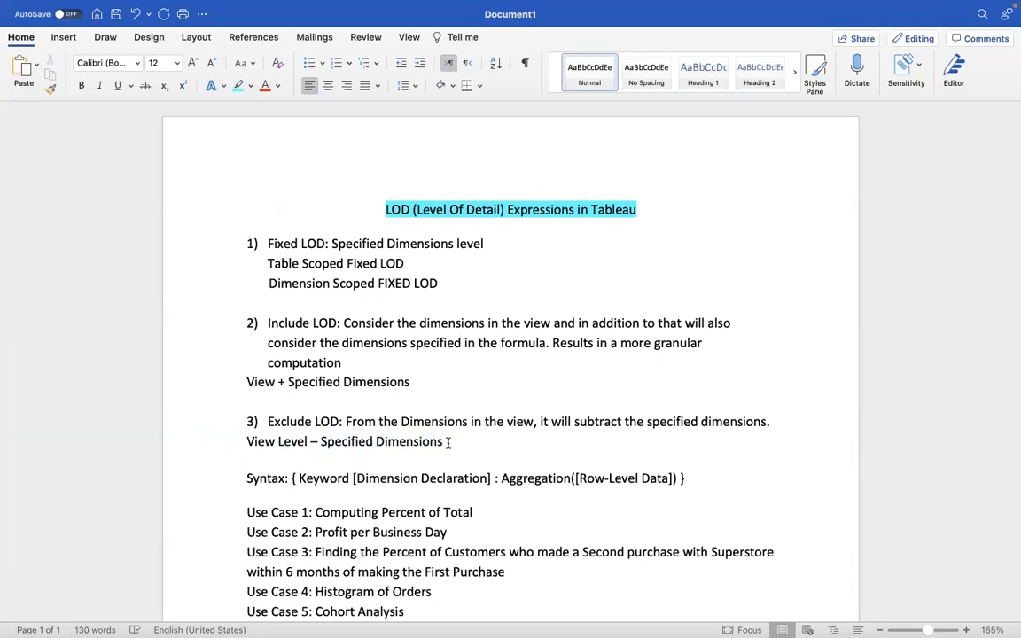
Step: Switch back to Tableau and place Region on Rows to break down both sales measures by region
key("super+Tab")
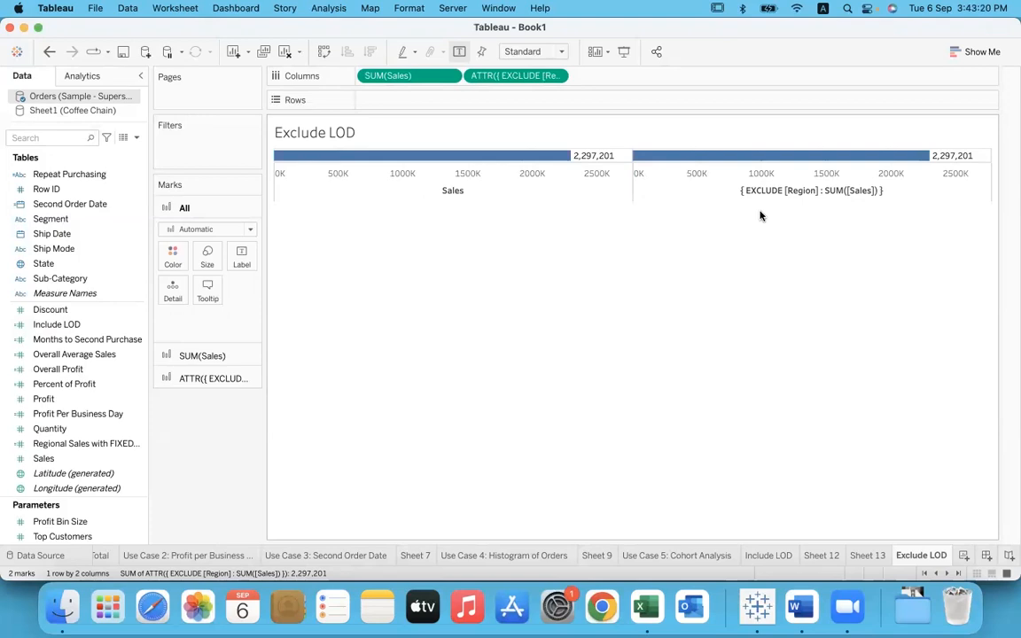
left_click(71, 250)
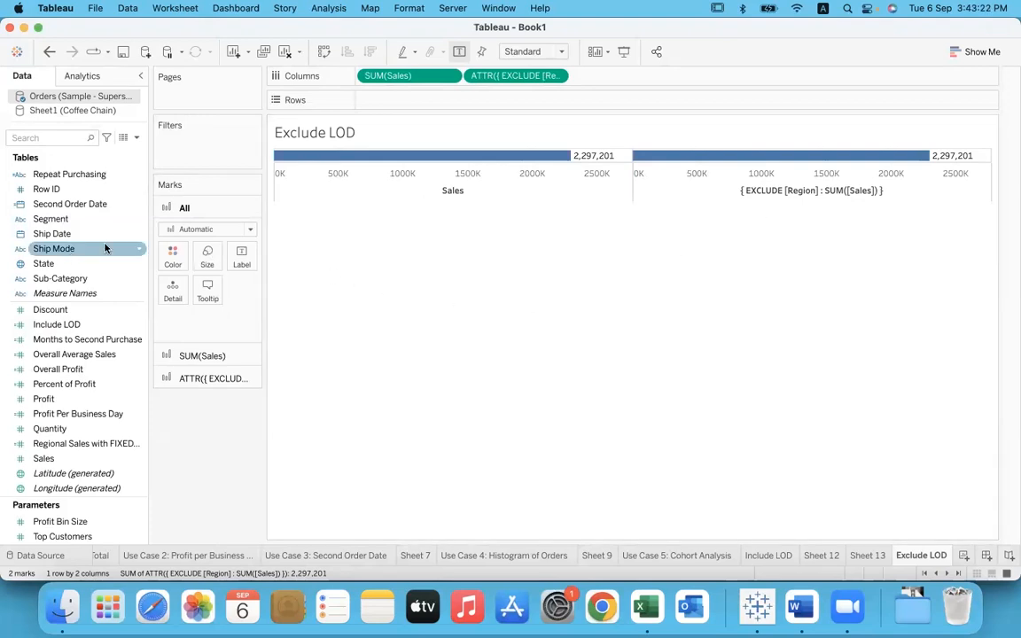
scroll(69, 259, "up", 5)
left_click(64, 340)
left_click_drag(64, 338, 395, 101)
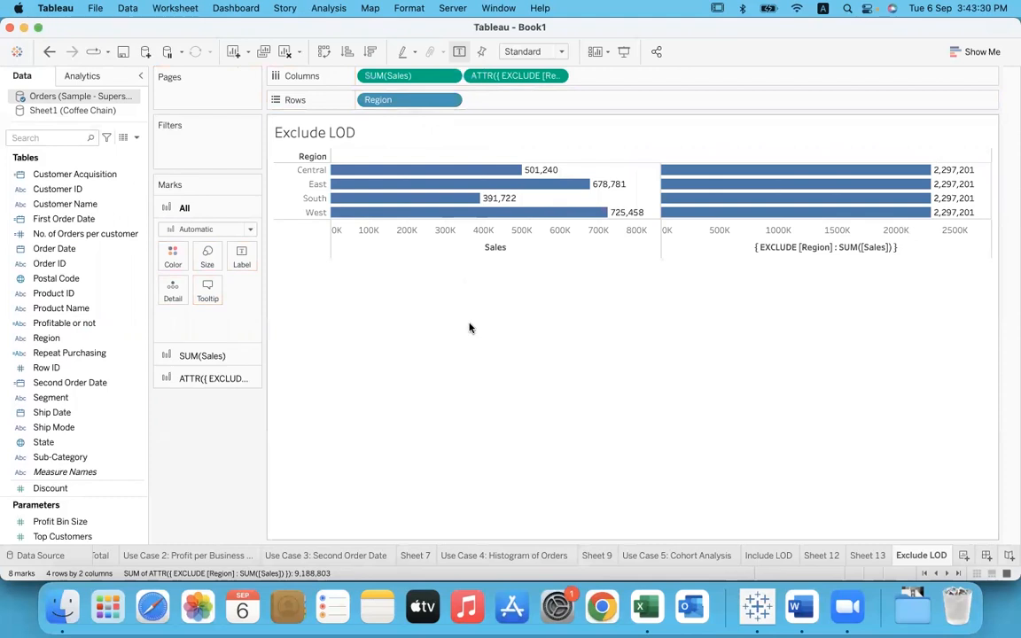
left_click(459, 256)
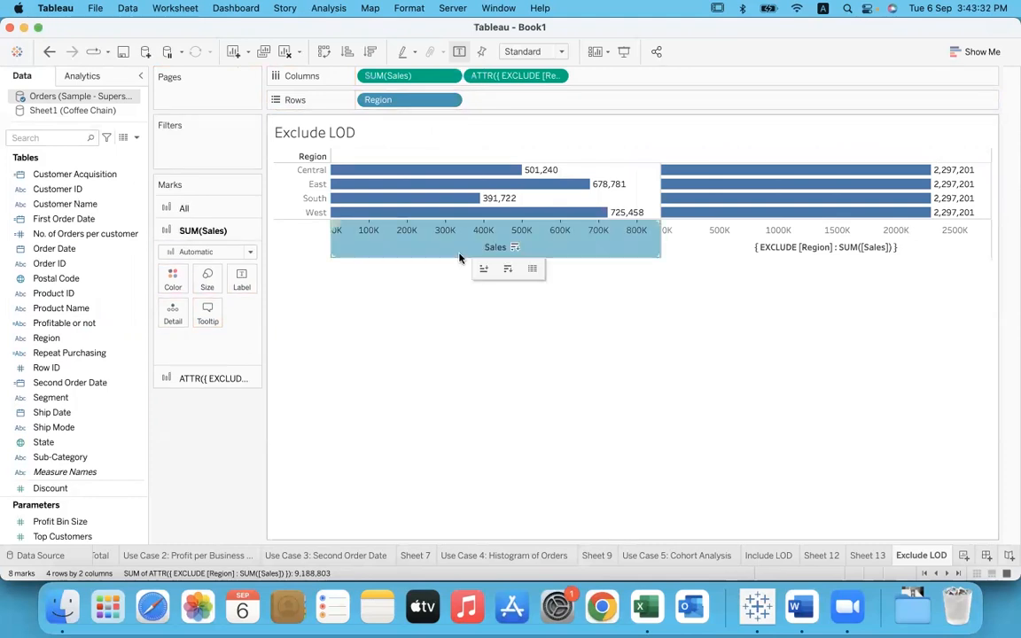
left_click(435, 298)
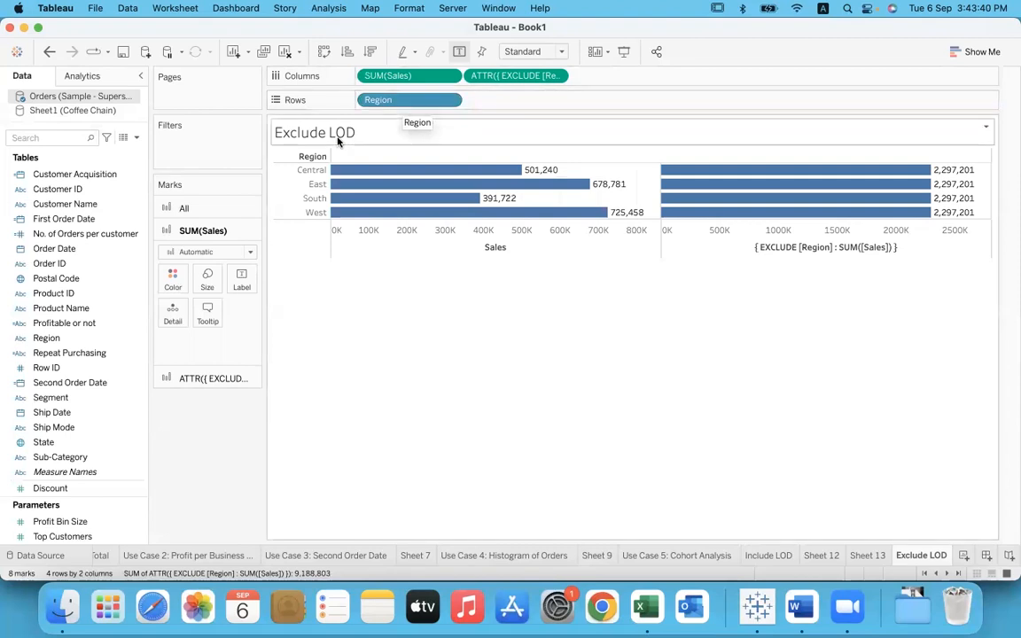
Step: Underline the { EXCLUDE [Region] : SUM([Sales]) } axis title with a freehand annotation
mouse_move(344, 172)
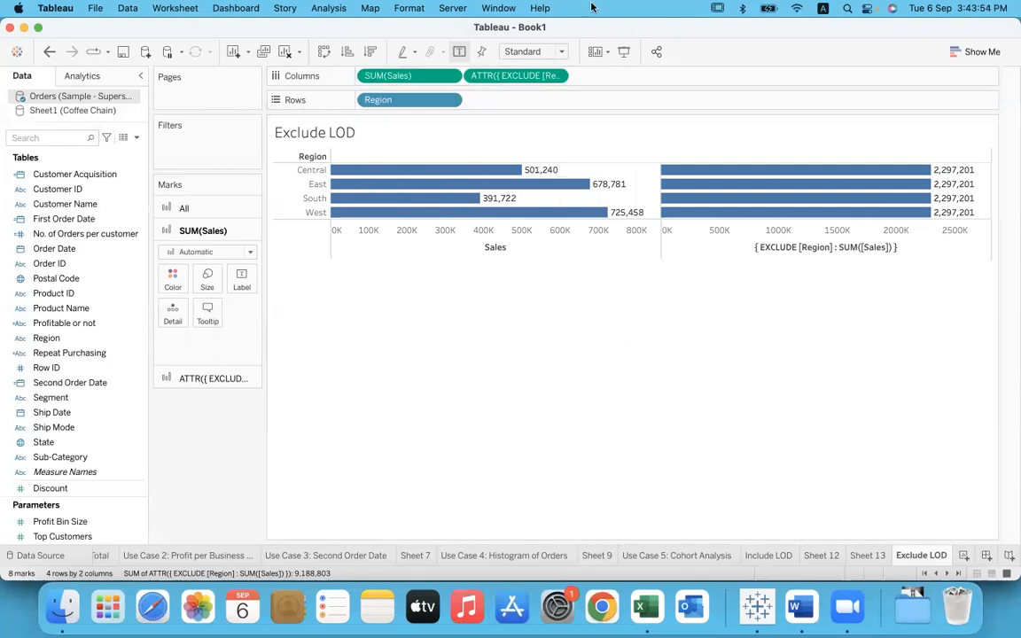
left_click_drag(759, 259, 898, 256)
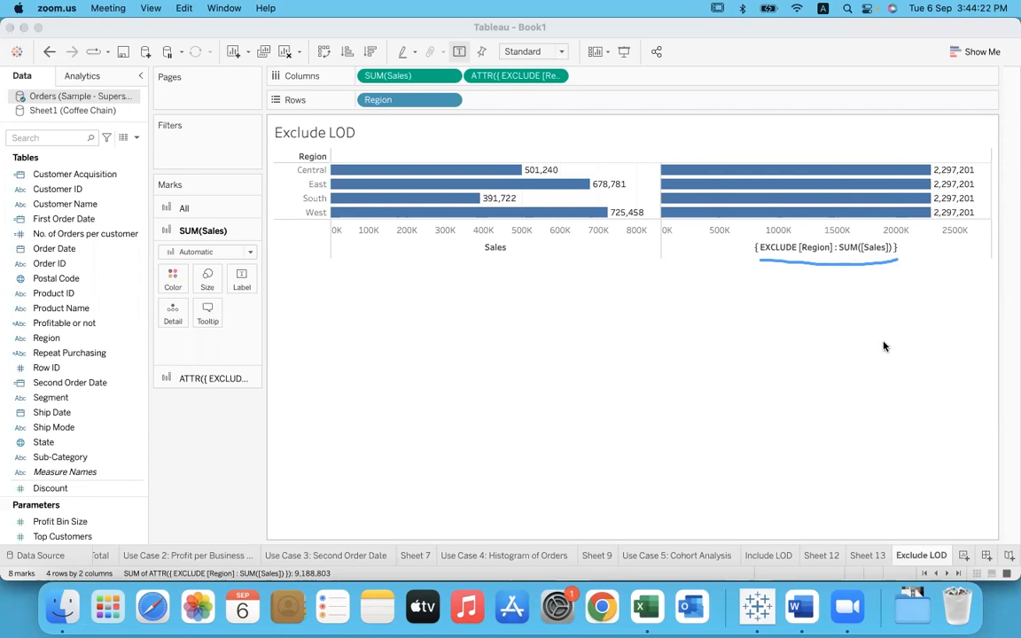
Step: Switch to the Word notes and add the line "Region – Region = 0 dimensions" below "View Level – Specified Dimensions"
key("super+Tab")
key("super+Tab")
key("super+Tab")
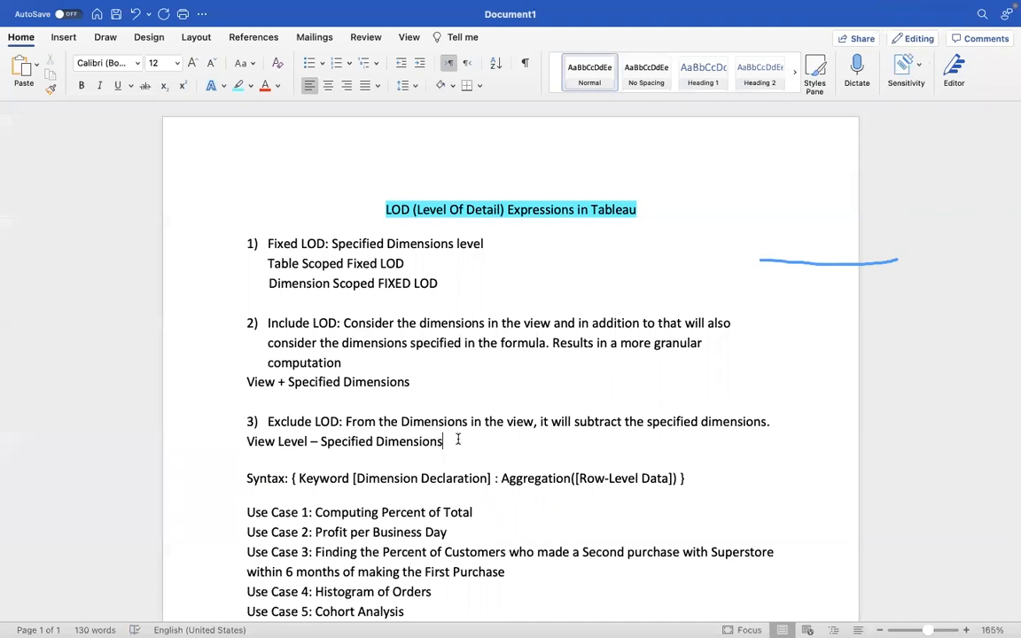
key("Return")
key("Return")
key("Return")
key("Up")
key("Up")
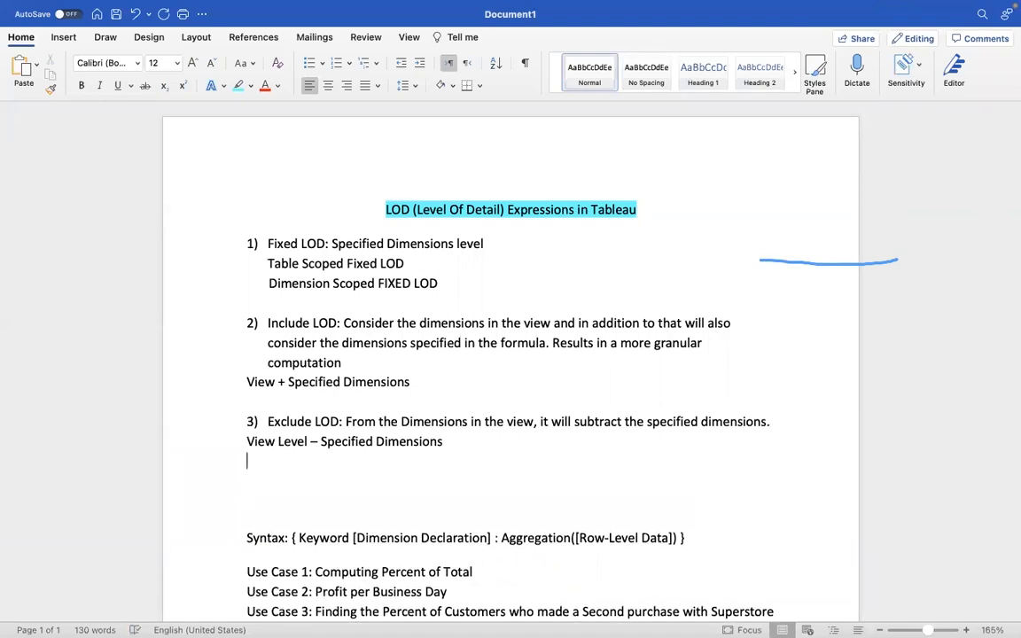
type("Region - ")
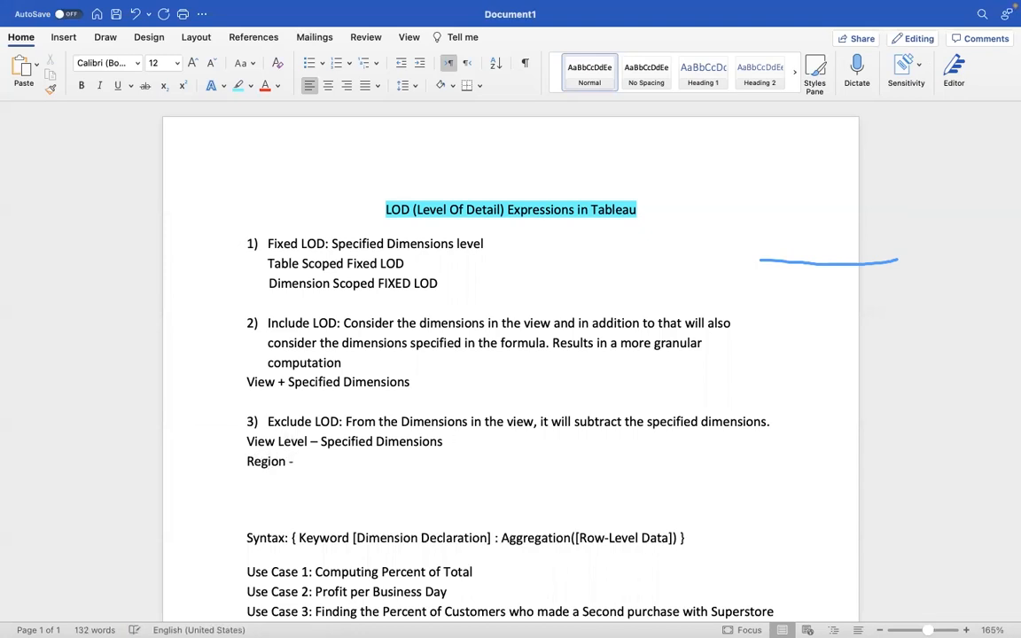
type("Region = 0 dimensions")
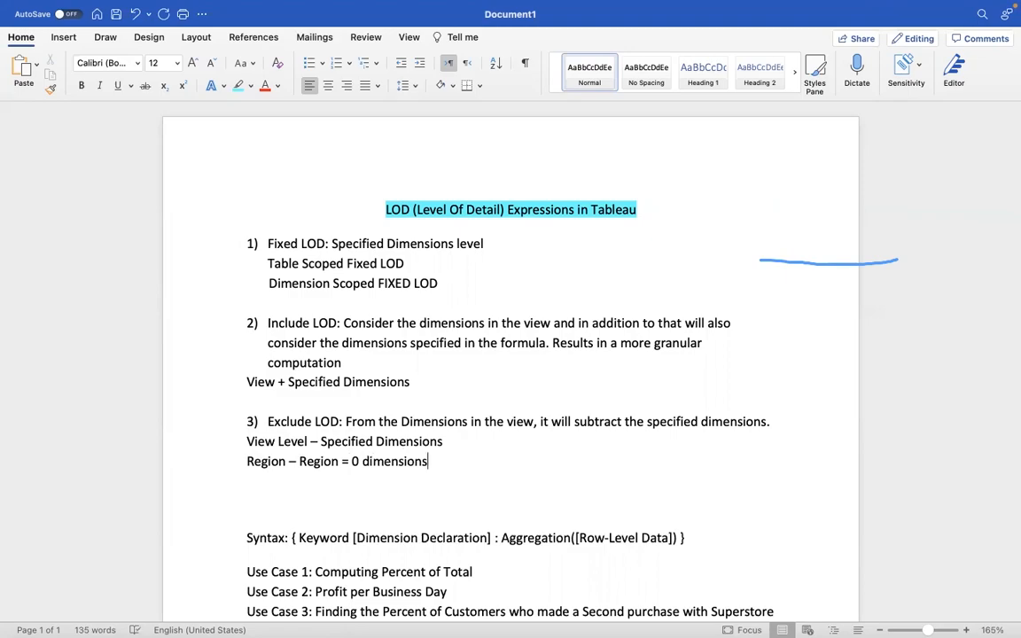
Step: Switch back to Tableau, add Category after Region on Rows, and clear the freehand underline annotation
key("ctrl+Left")
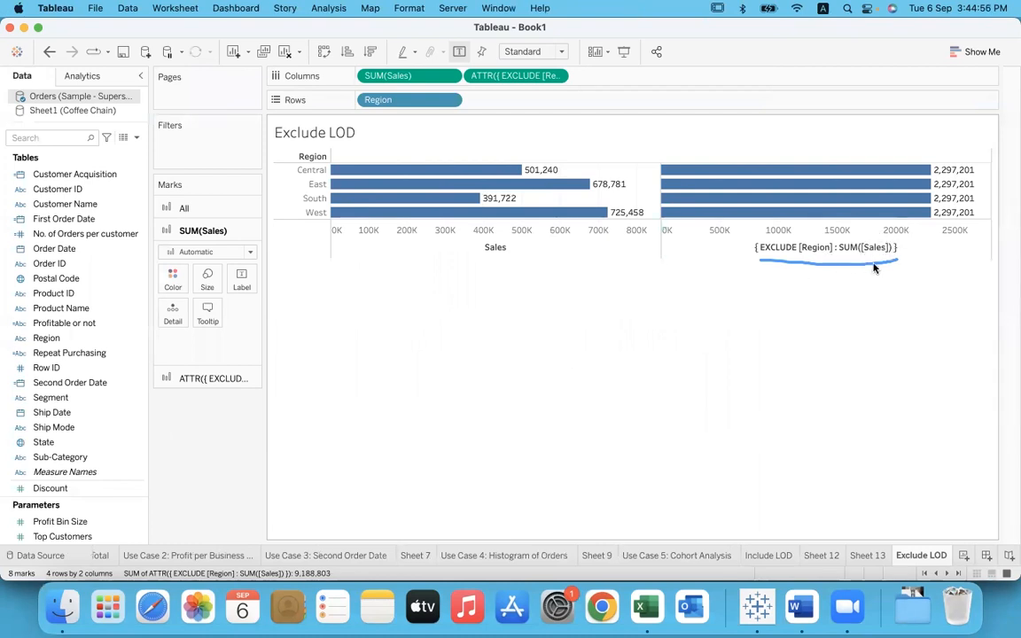
mouse_move(945, 177)
scroll(96, 292, "up", 3)
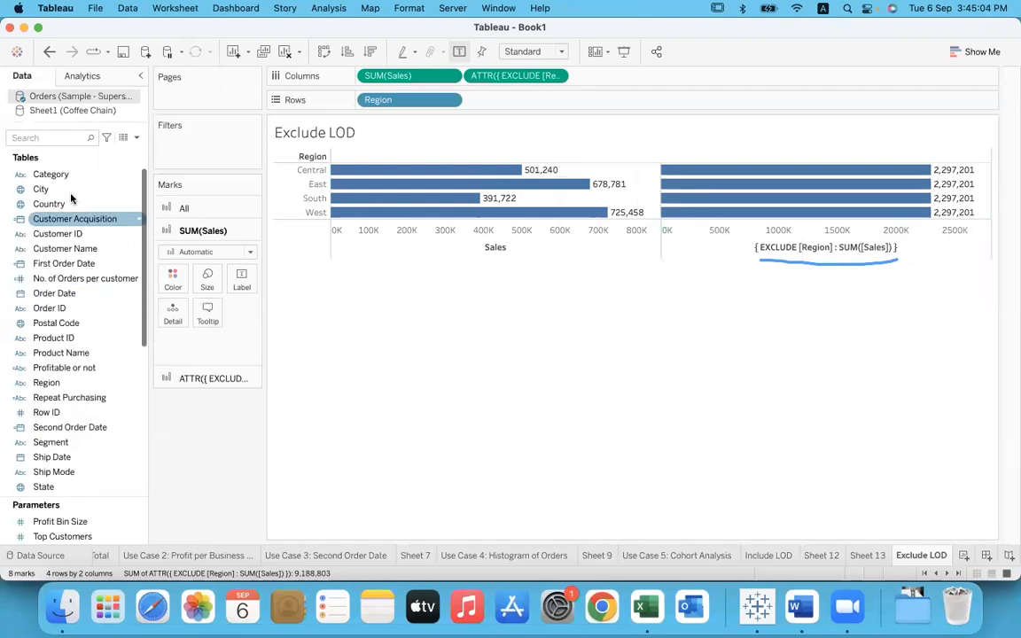
left_click_drag(62, 174, 506, 101)
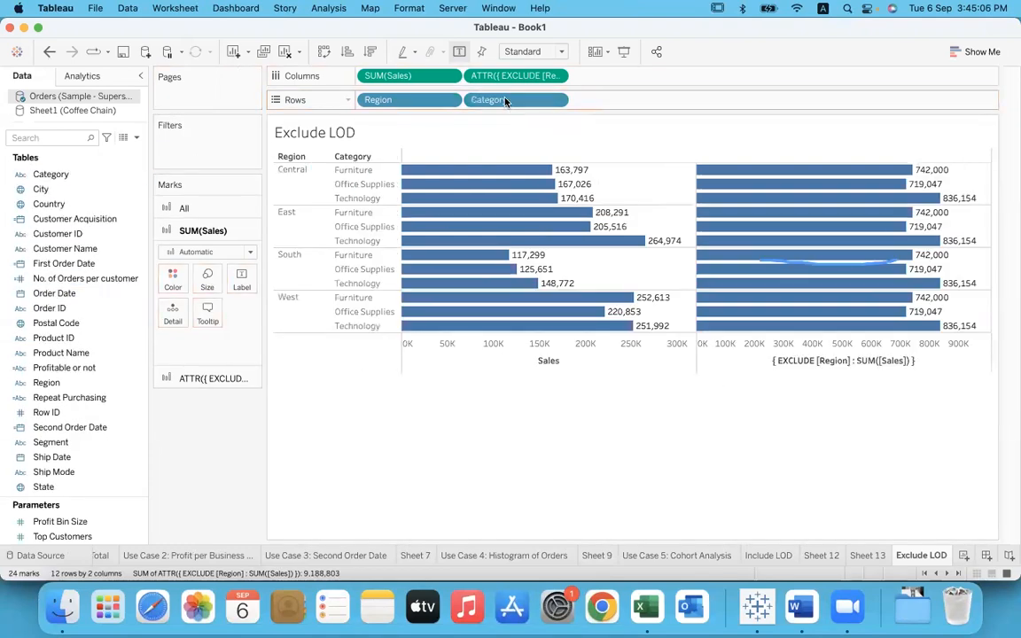
left_click(722, 130)
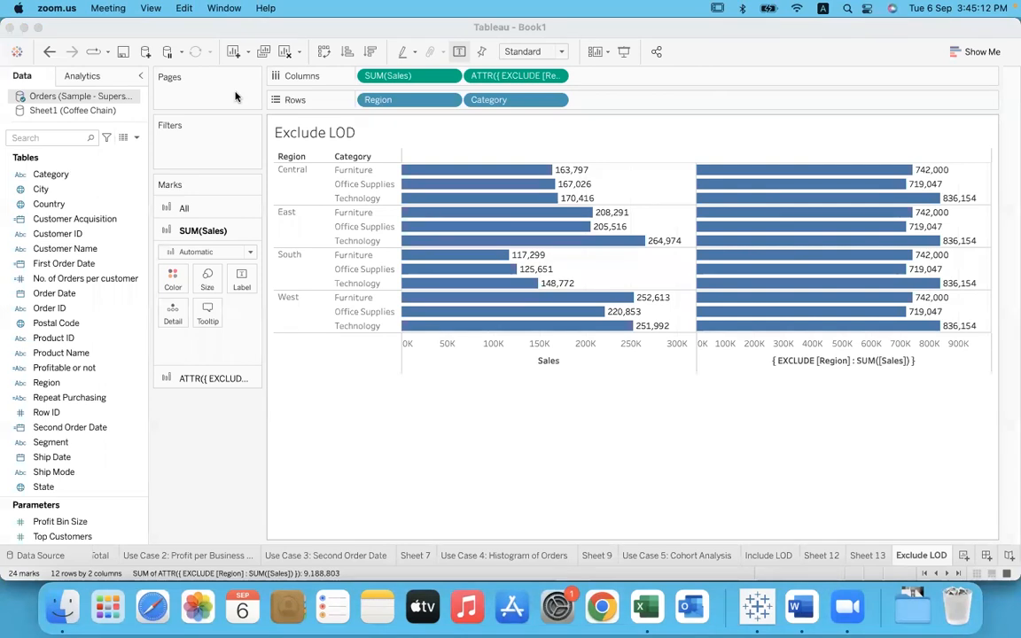
left_click(408, 347)
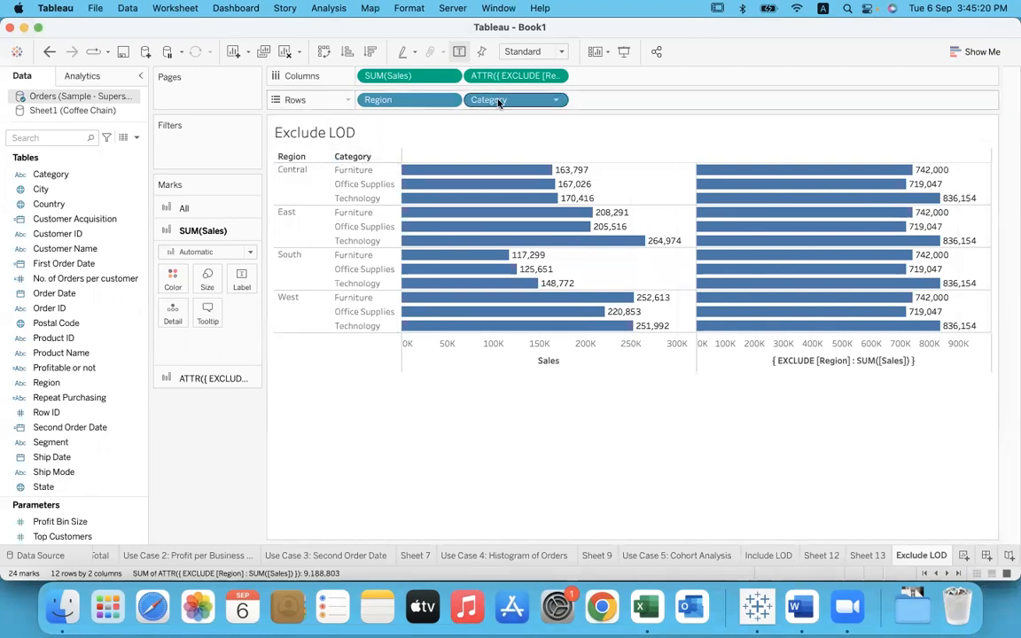
Step: Compare the Sales bars with the { EXCLUDE [Region] : SUM([Sales]) } bars for each category within the regions
left_click(473, 361)
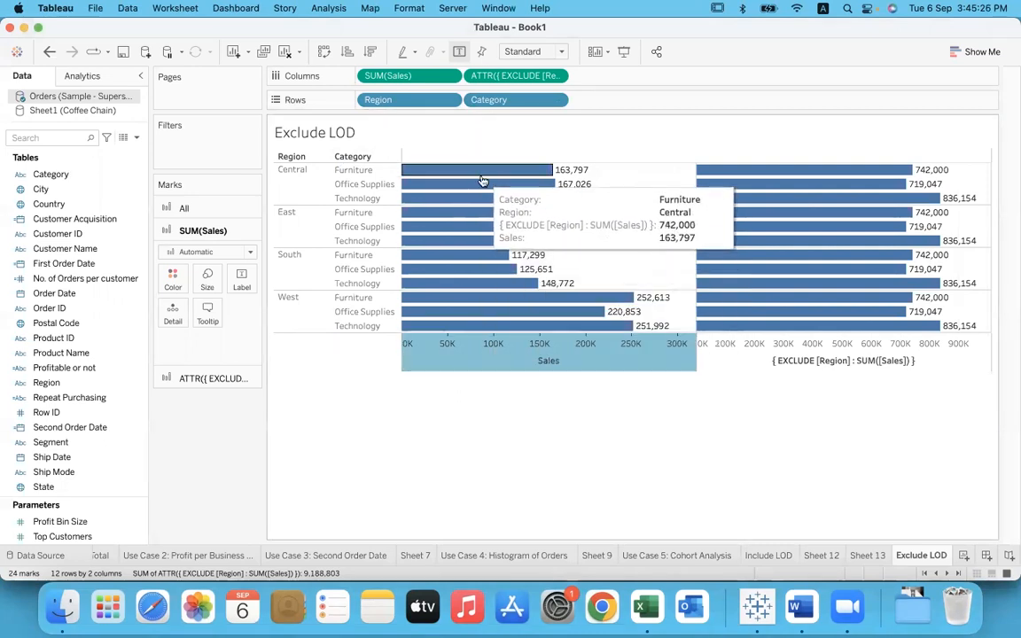
left_click(498, 433)
left_click(309, 199)
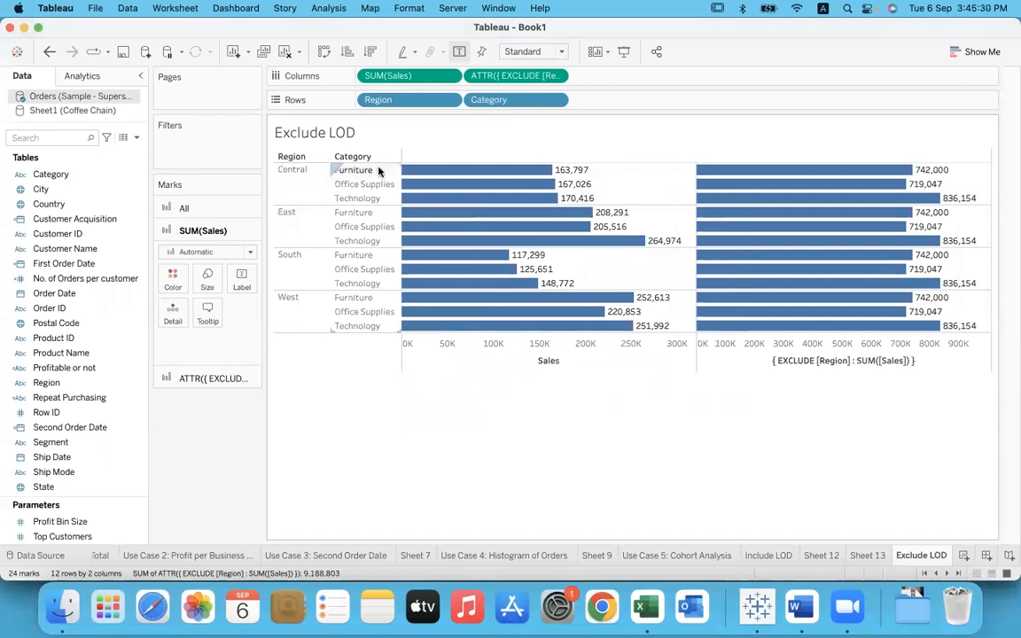
mouse_move(444, 175)
mouse_move(424, 233)
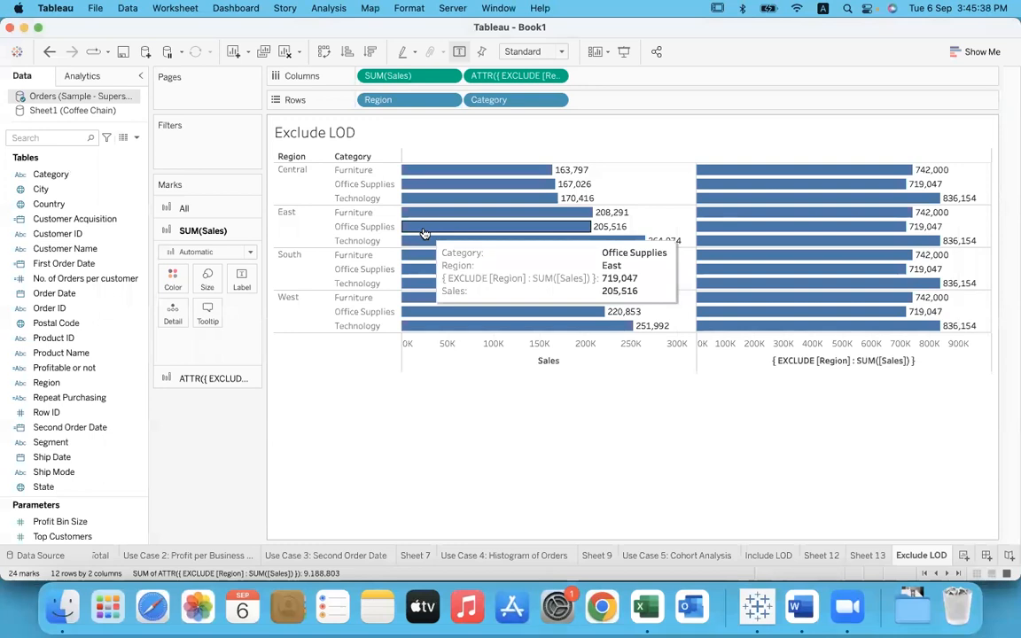
left_click(856, 361)
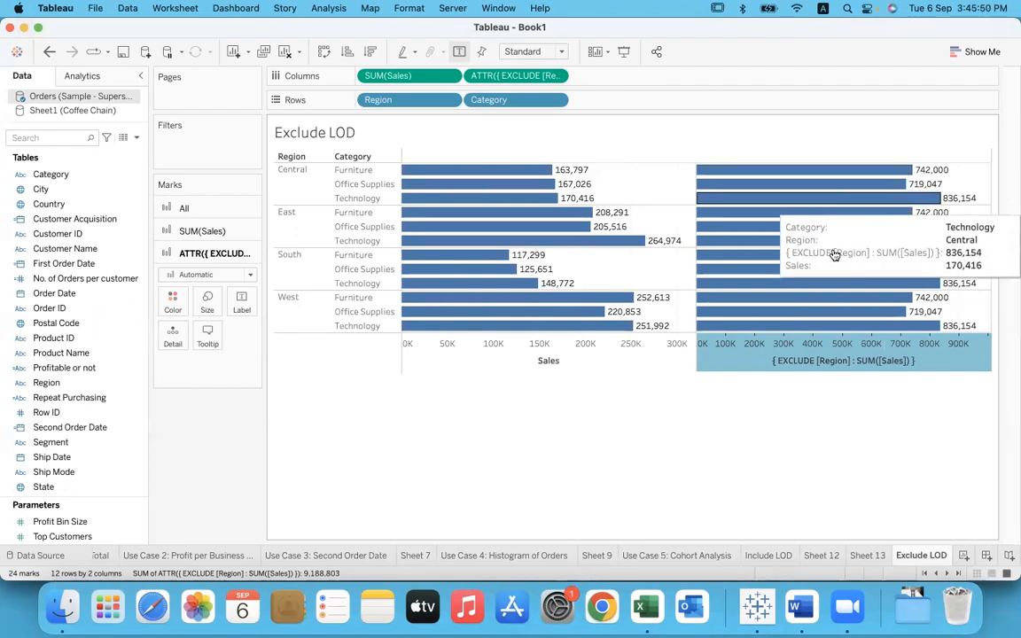
left_click(918, 418)
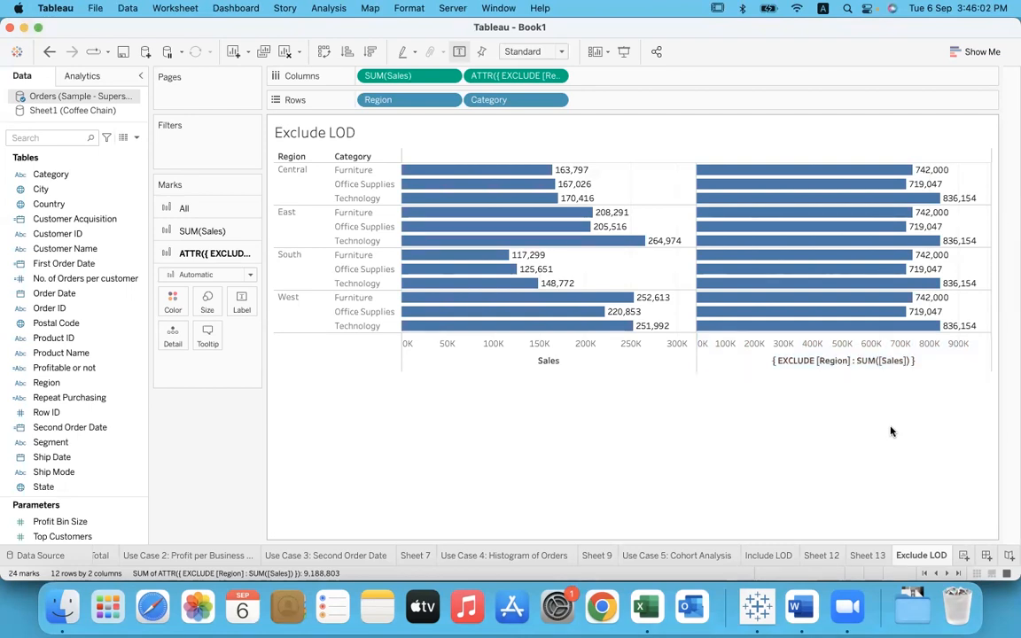
Step: Switch to the Word notes and add the line "(Region + category) – region = category" under the Exclude LOD example
left_click(796, 608)
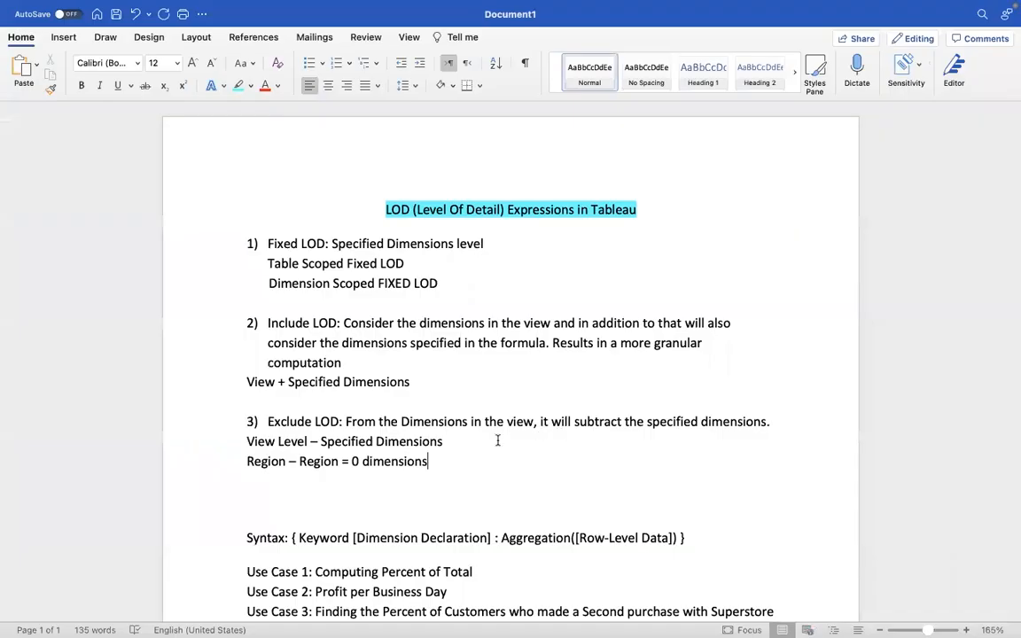
left_click_drag(247, 441, 308, 442)
left_click(462, 461)
key("Return")
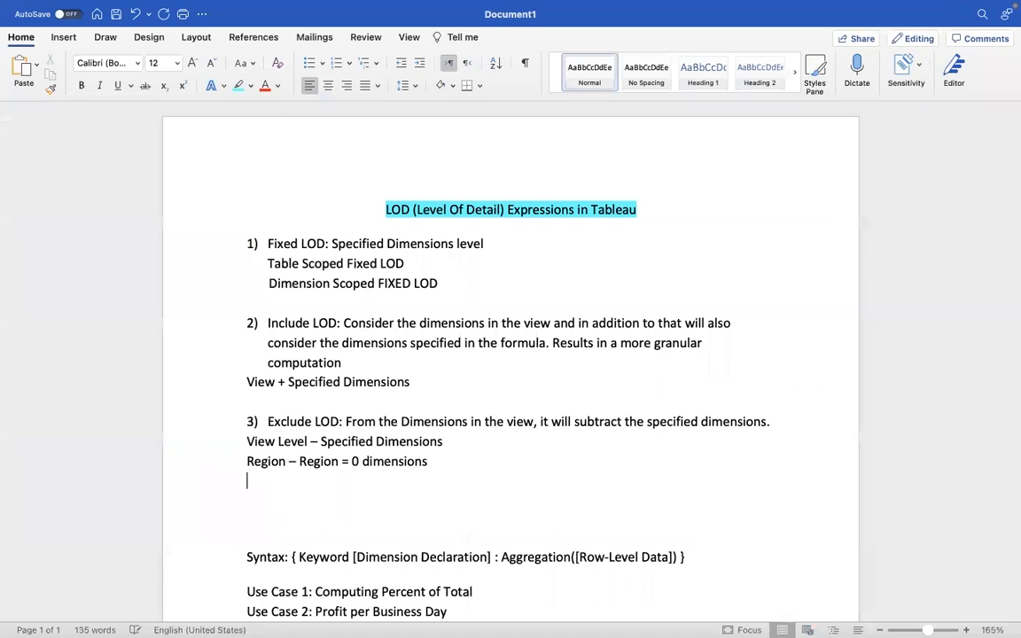
type("Region + categ")
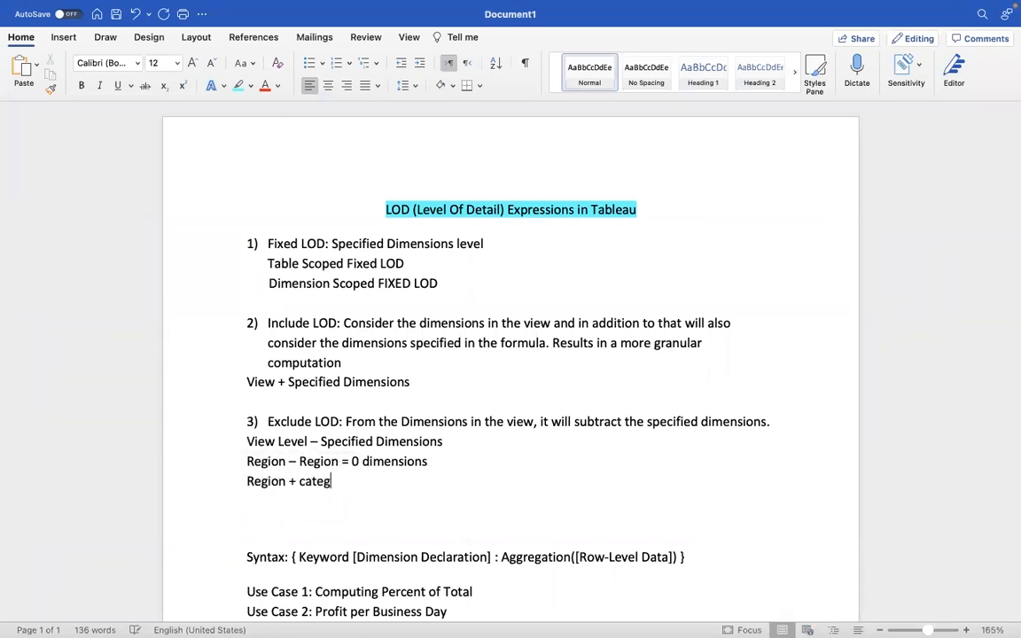
type("ory )")
left_click(248, 482)
type("(")
left_click(379, 481)
type("-")
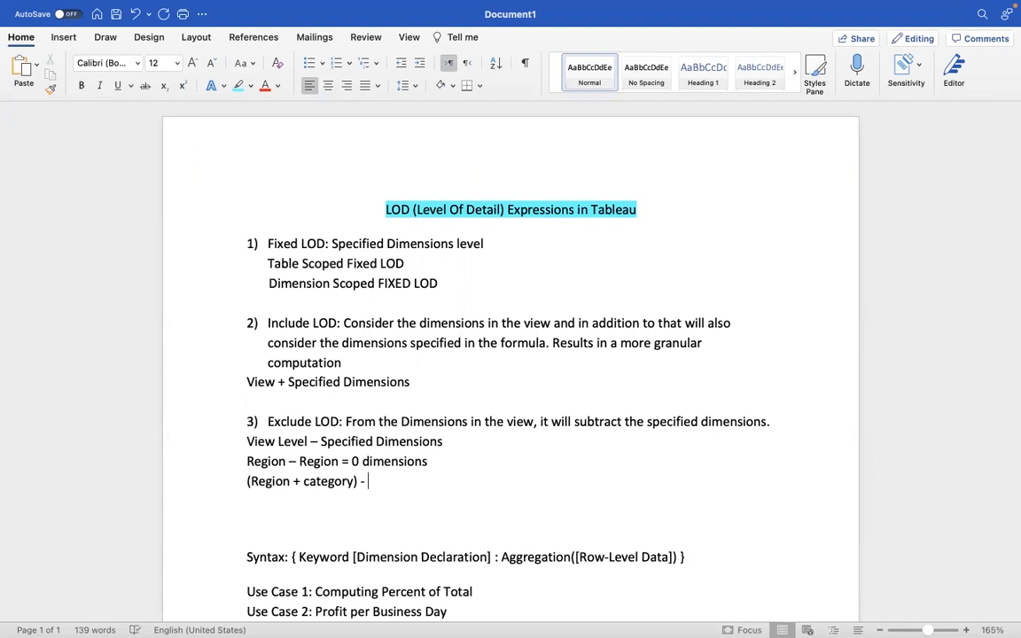
type("region = category")
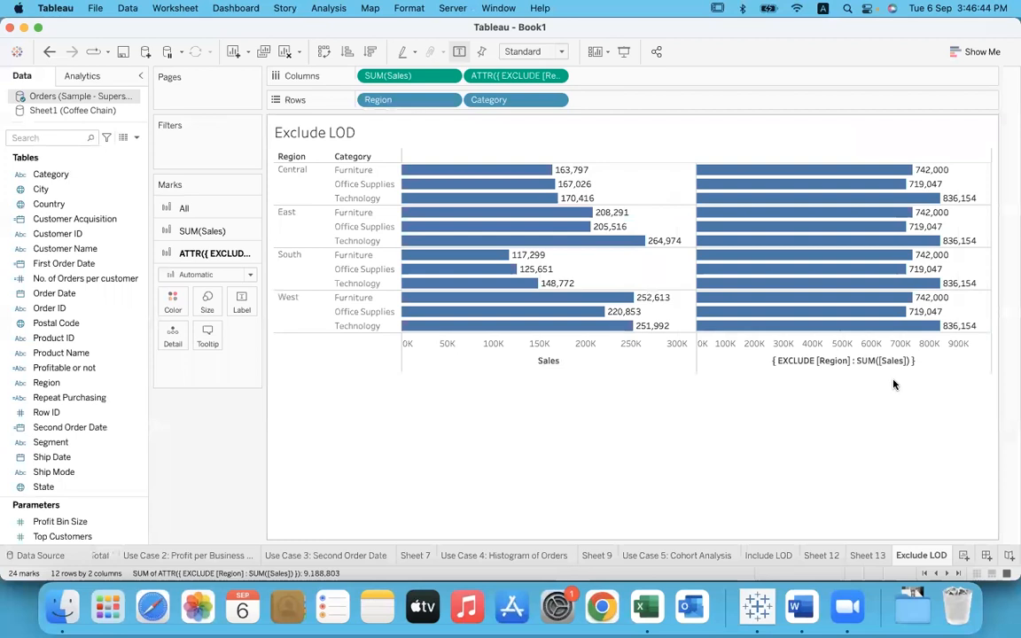
Step: In Tableau, select the Furniture rows of Central, East, South and West together to check their combined Sales, and clear the selection
left_click(354, 169)
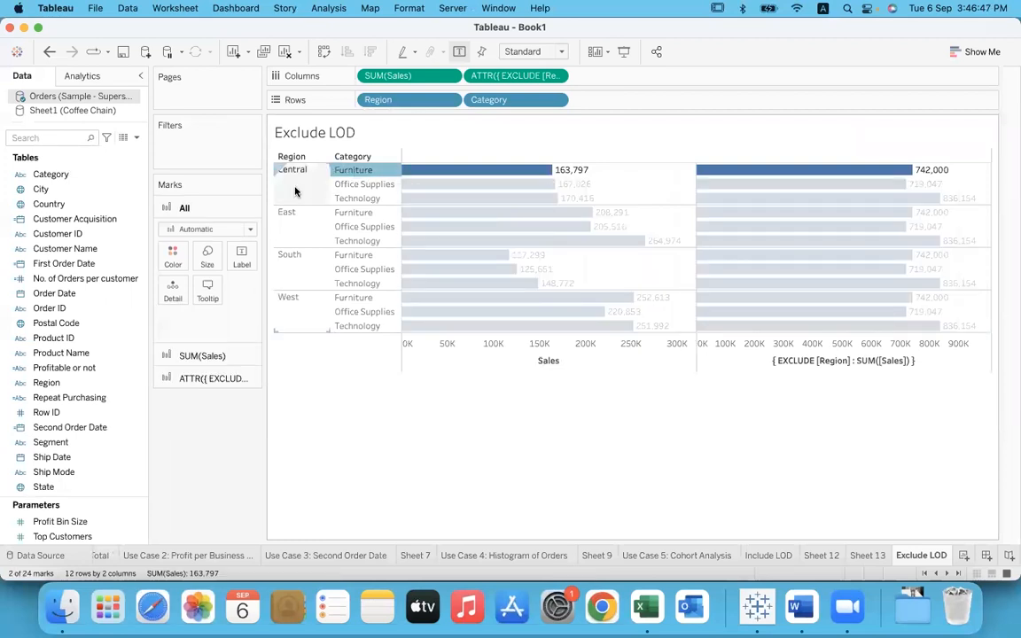
left_click(353, 213, "super")
left_click(350, 255, "super")
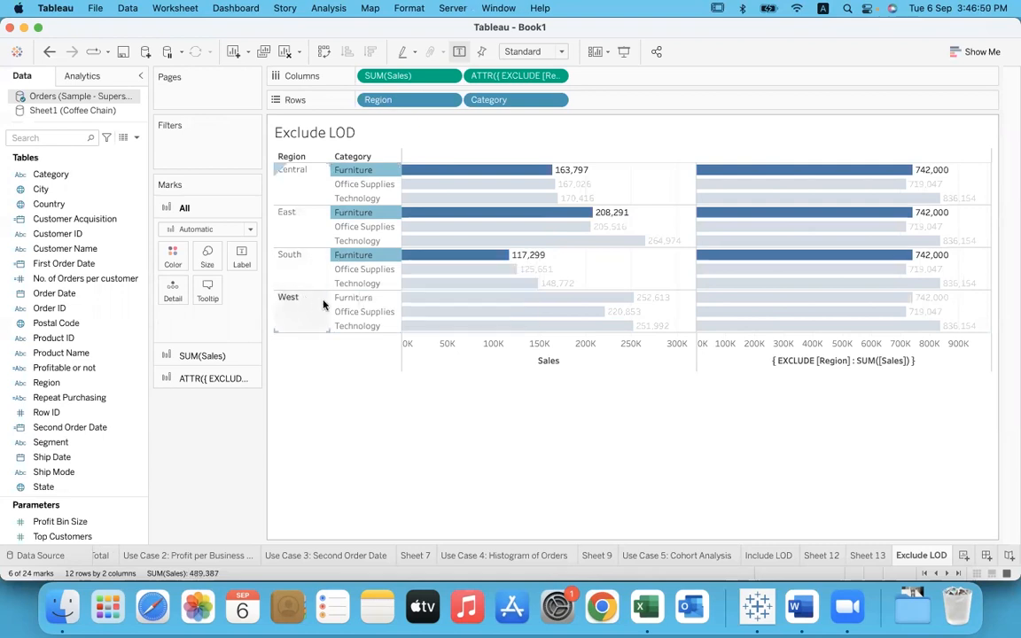
left_click(354, 299, "super")
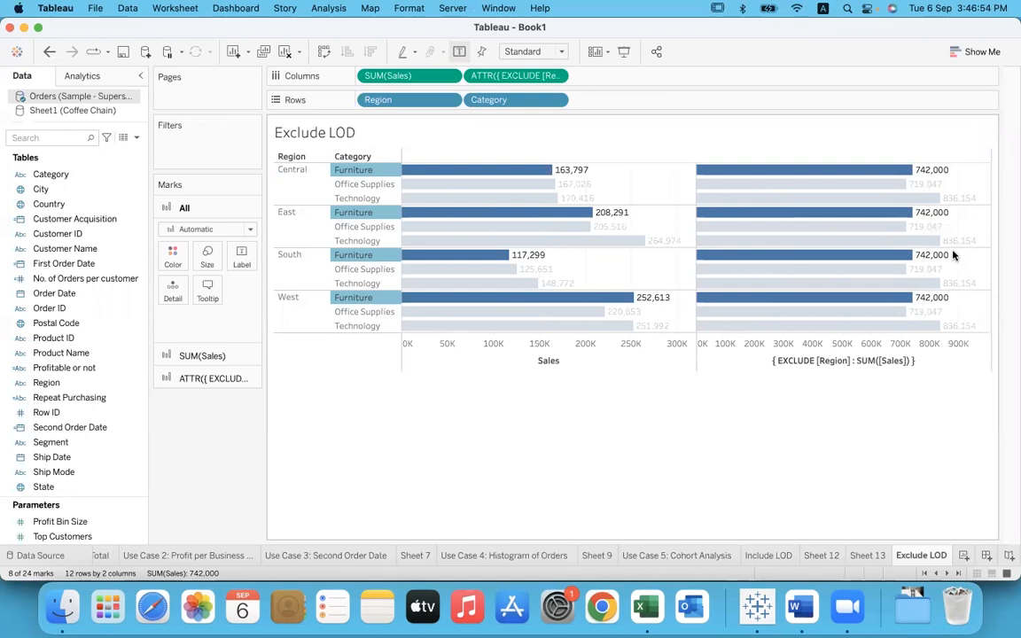
left_click(806, 423)
Step: Add the inline calculation { EXCLUDE [Category] : SUM([Sales]) } to Columns after the Region exclusion measure
double_click(674, 82)
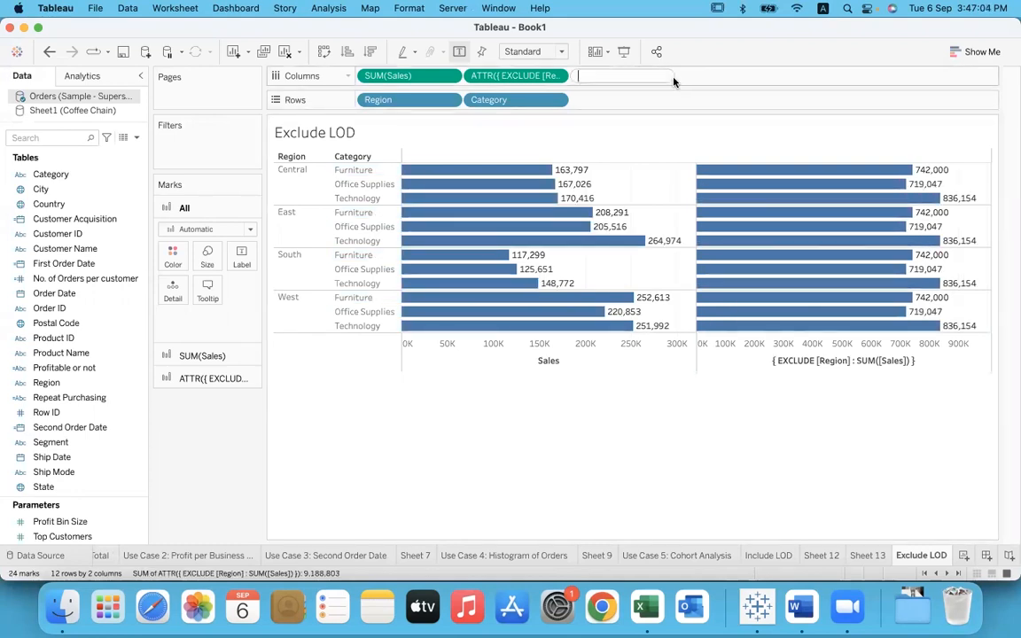
type("exclu")
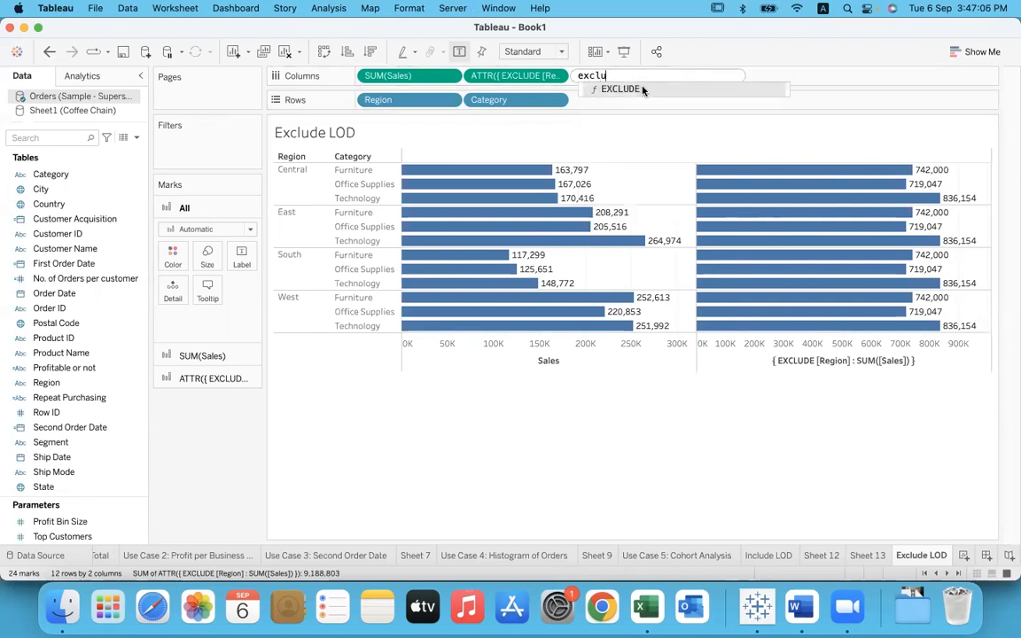
left_click(643, 90)
type("c")
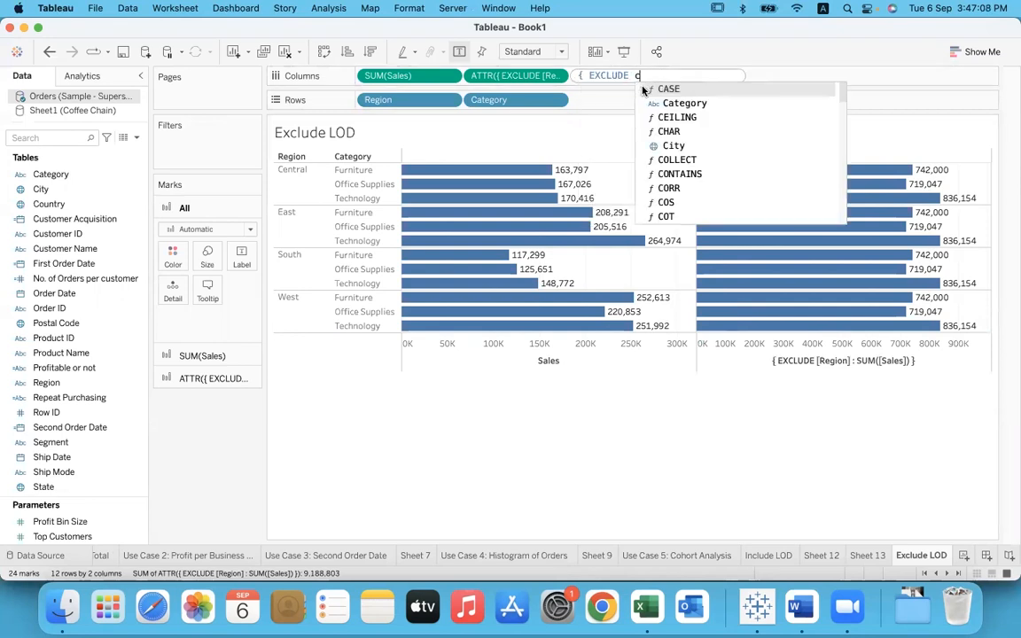
type("ate")
left_click(643, 88)
type(": SUM([Sales]) }")
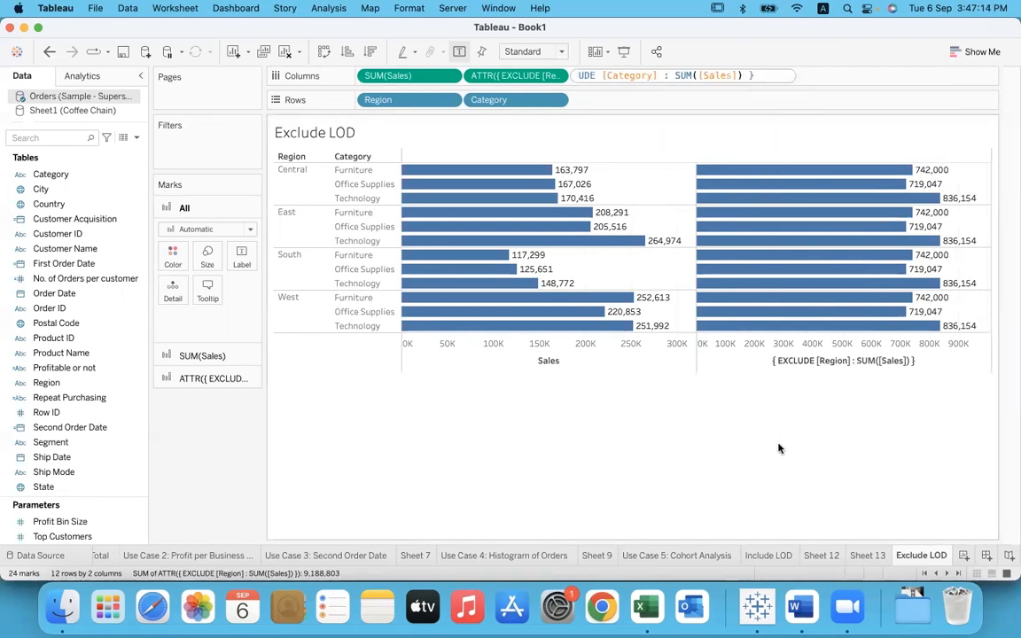
key("Return")
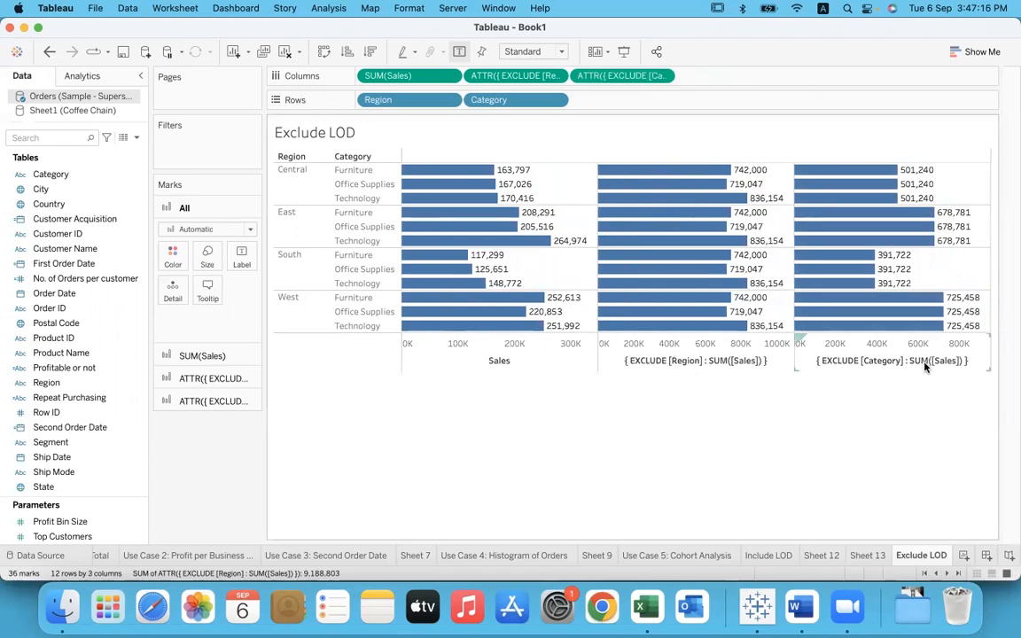
Step: Switch to the Word notes and copy "(Region + category)" onto a new line below the region subtraction example
mouse_move(860, 323)
key("super+Tab")
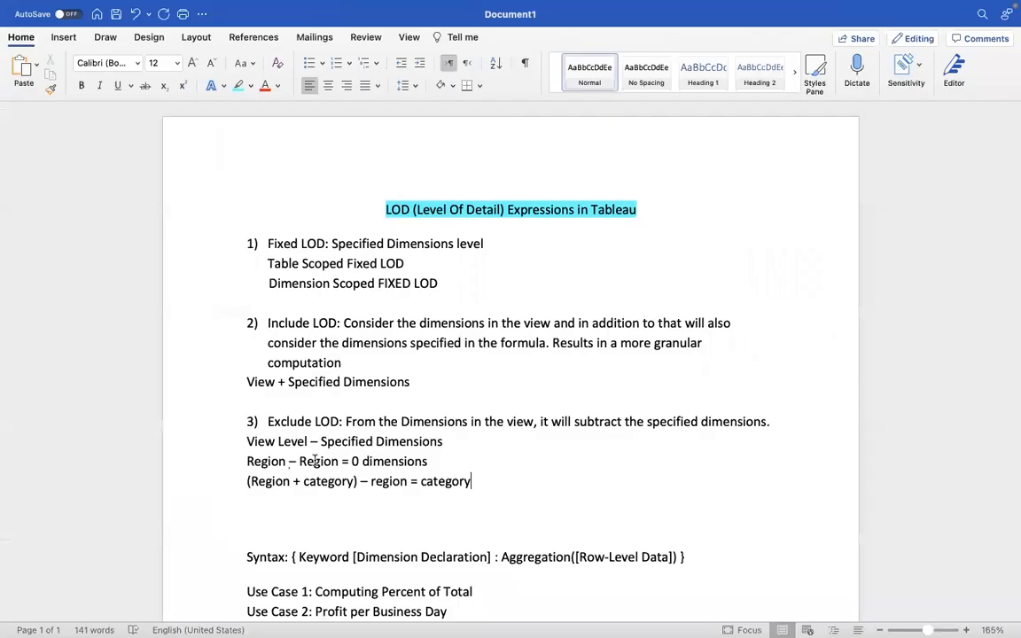
left_click_drag(248, 441, 433, 442)
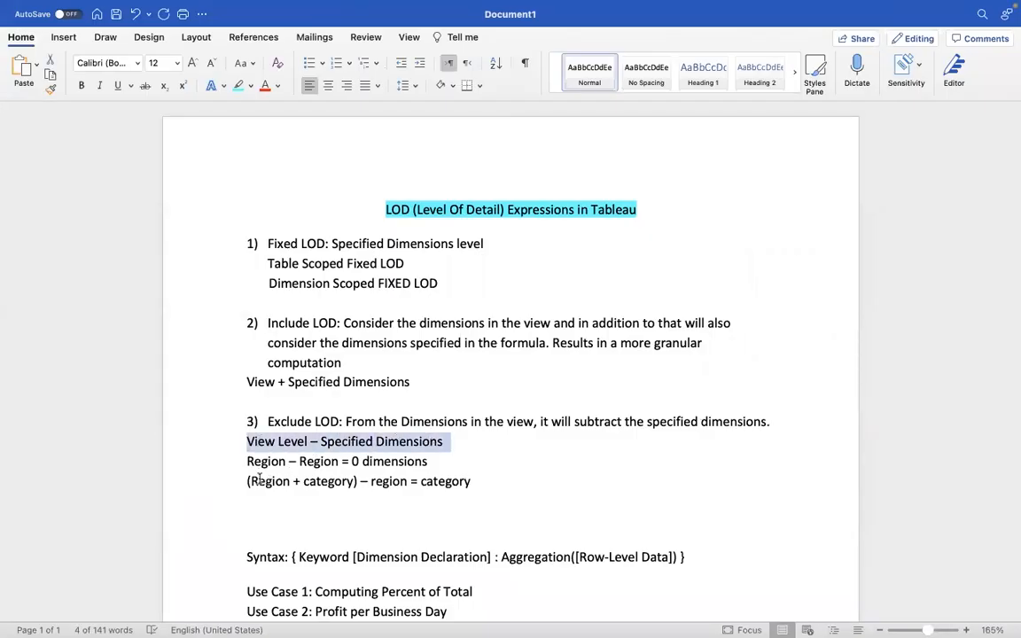
left_click_drag(249, 481, 361, 484)
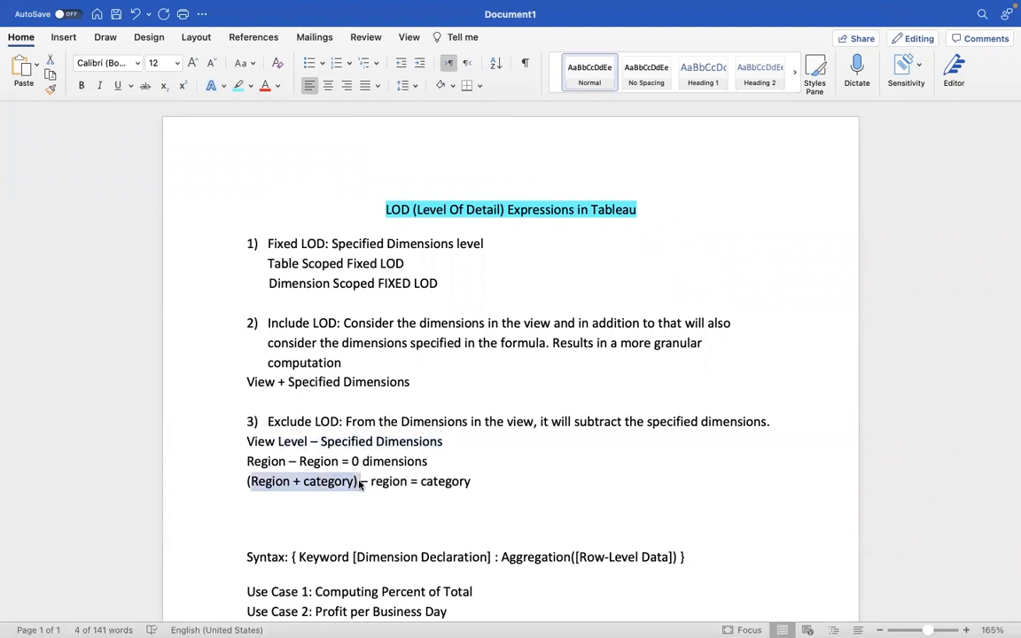
key("super+c")
left_click(319, 502)
key("super+v")
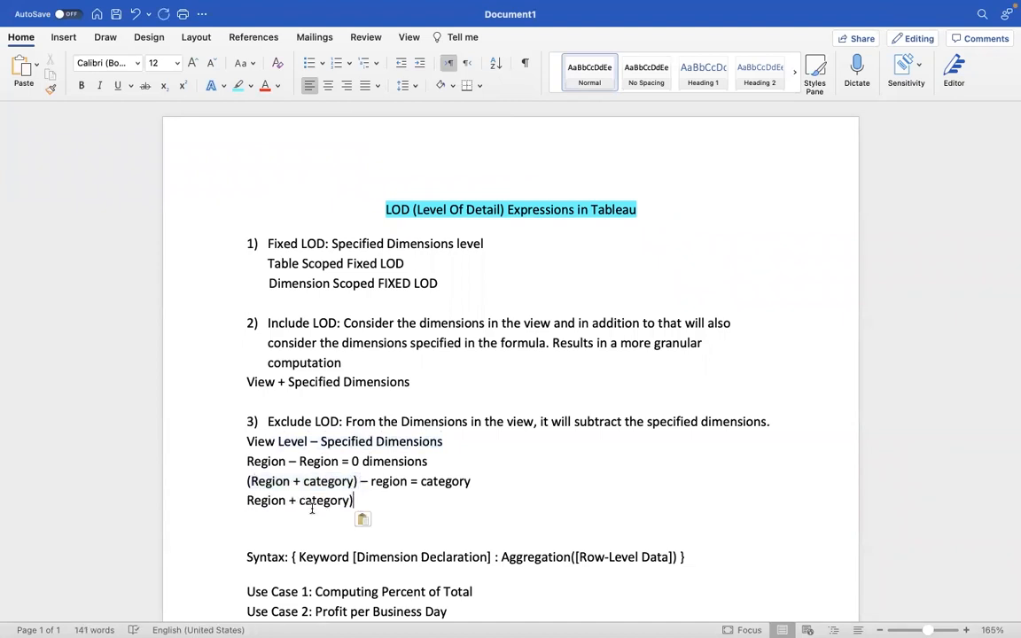
left_click(247, 501)
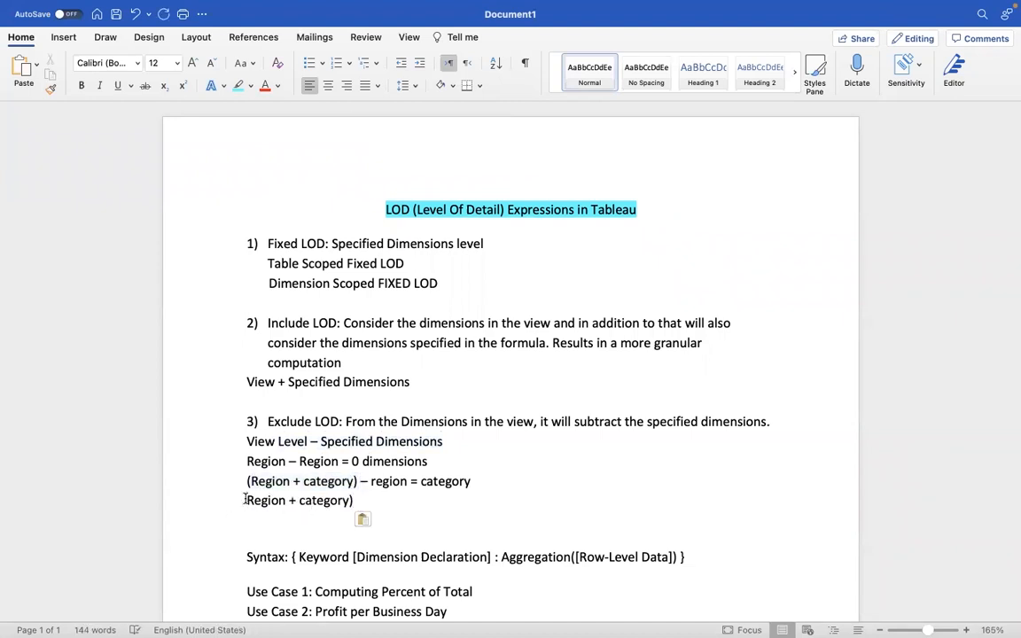
type("(")
Step: Complete the last Exclude LOD example line in the notes with "– category = region", reusing the words from the line above
left_click(374, 503)
type("-")
left_click_drag(471, 483, 422, 487)
key("ctrl+c")
left_click(380, 499)
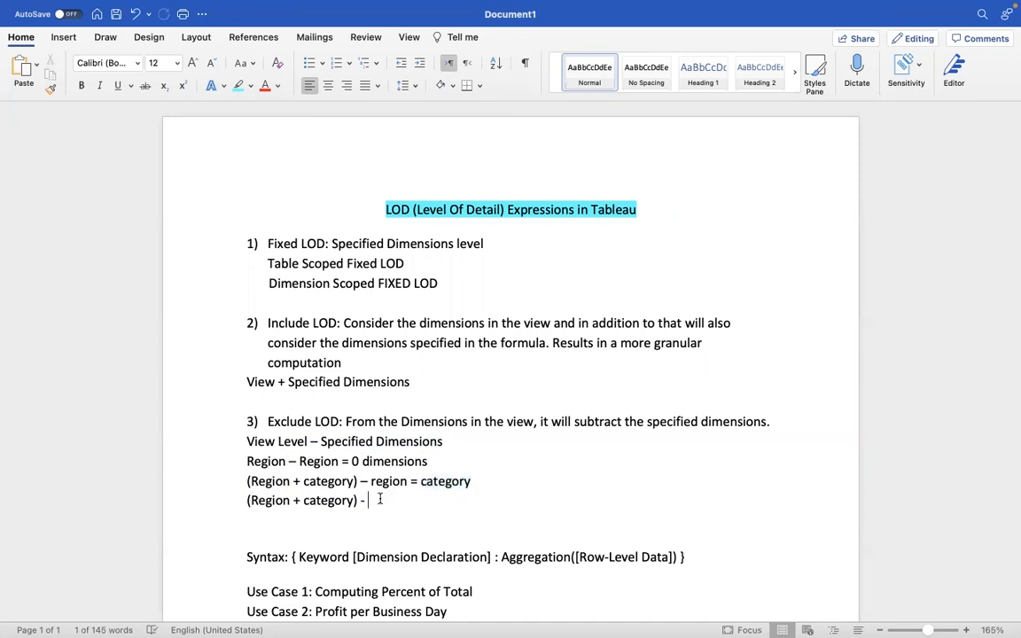
key("ctrl+v")
type("=")
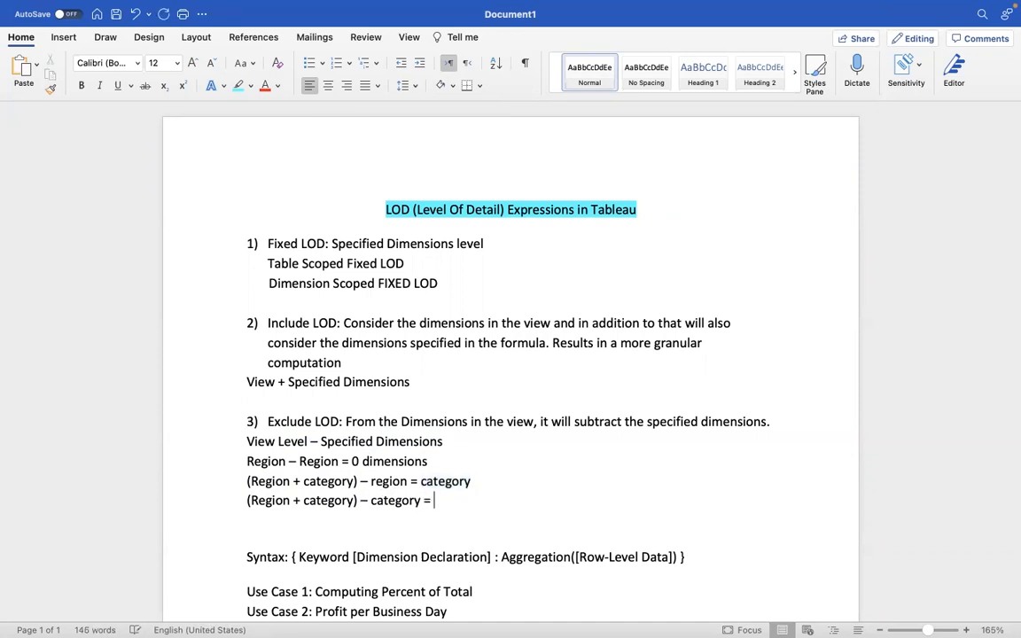
left_click_drag(408, 483, 370, 483)
key("ctrl+c")
left_click(464, 506)
key("ctrl+v")
Step: Switch to Tableau and select the Central, East and South regions in turn to compare combined Sales with the Category exclusion, and clear the selection
key("ctrl+Left")
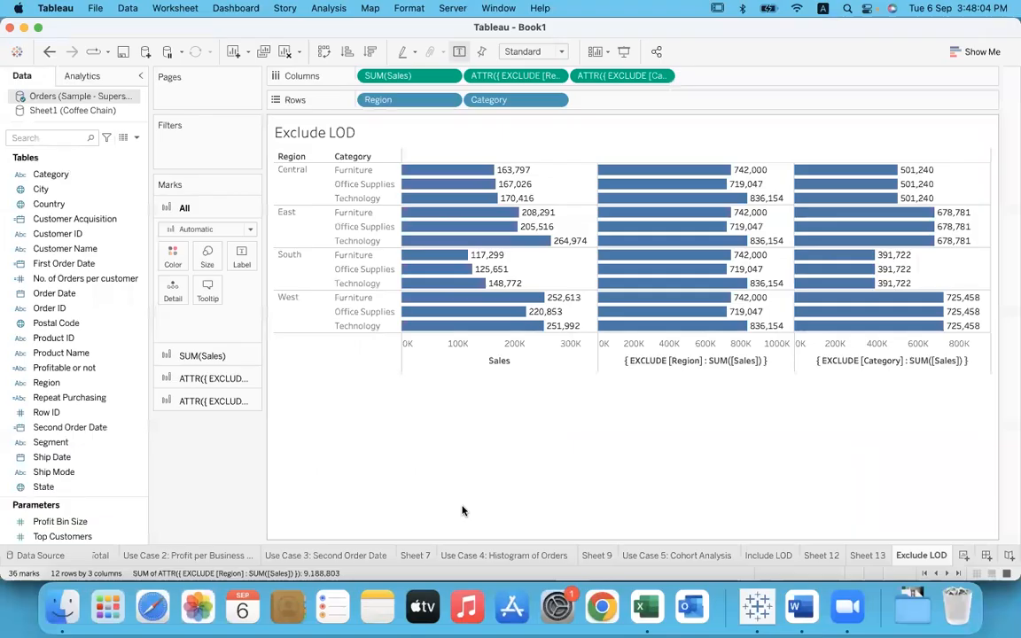
left_click(858, 366)
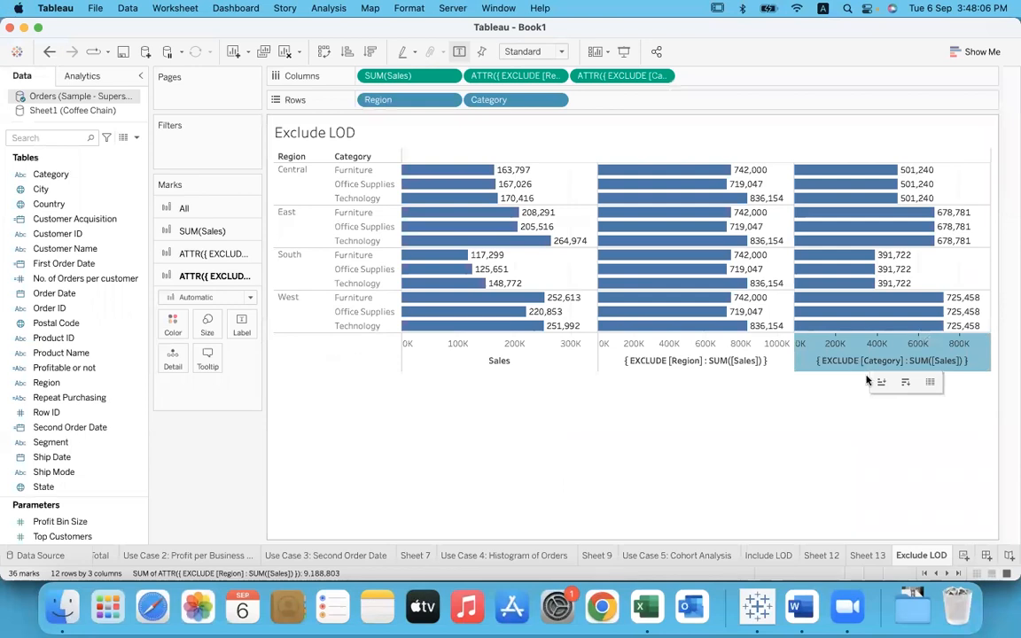
left_click(831, 436)
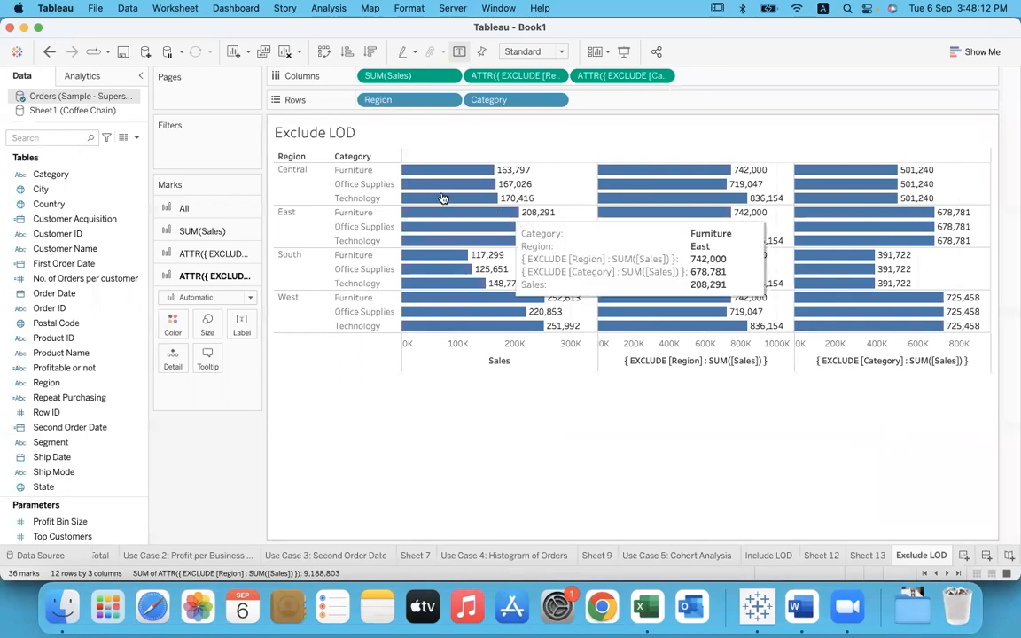
left_click(301, 191)
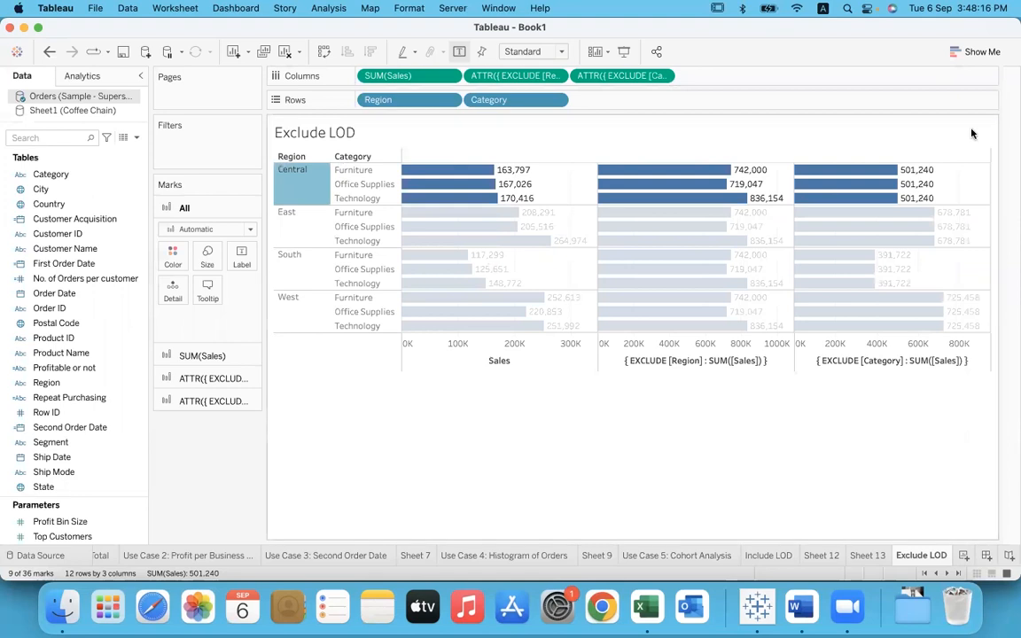
mouse_move(919, 198)
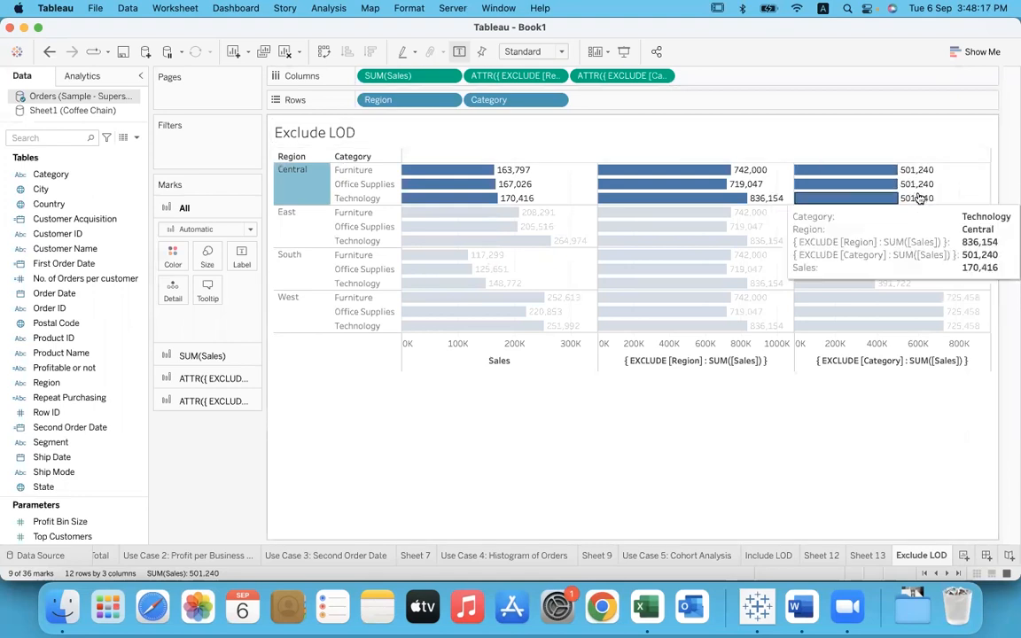
left_click(293, 219)
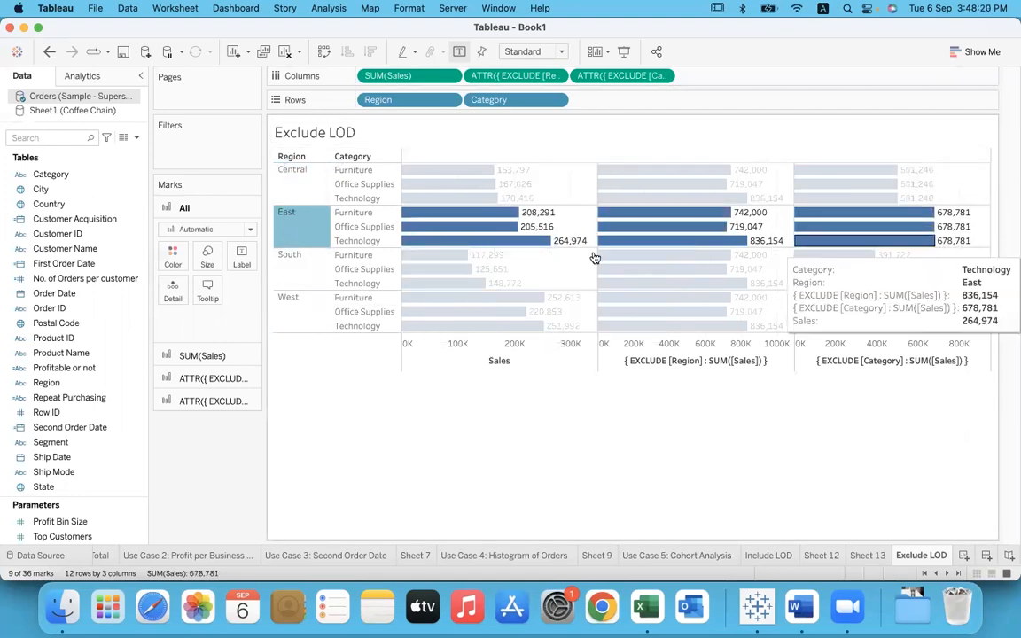
left_click(309, 264)
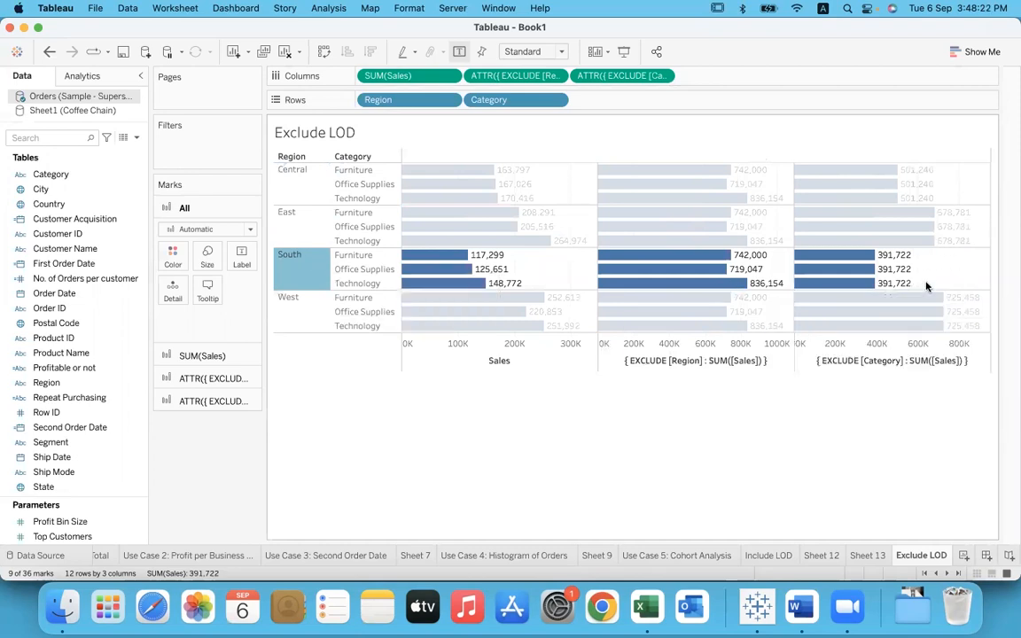
left_click(846, 484)
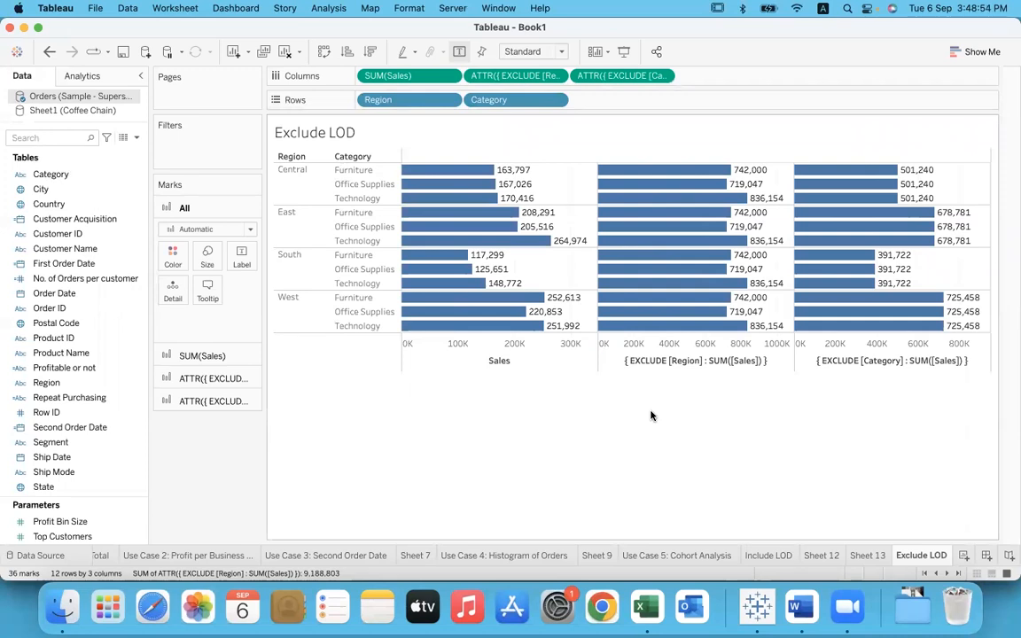
Step: Switch to the Word notes, review the Fixed, Include and Exclude LOD definitions and the Syntax line by selecting their text, and return to Tableau
left_click(802, 607)
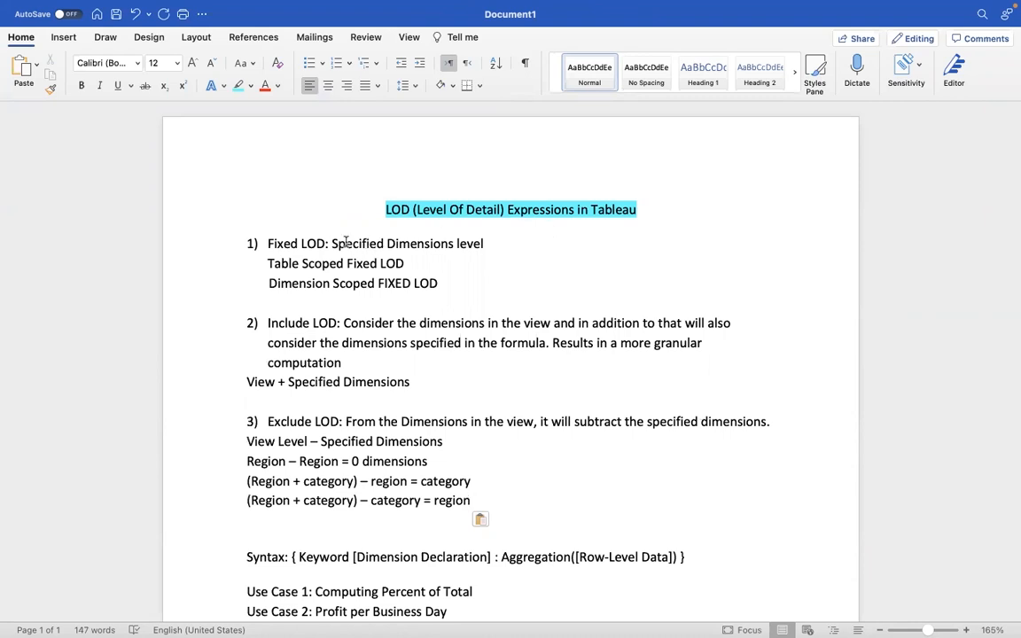
left_click_drag(332, 243, 499, 248)
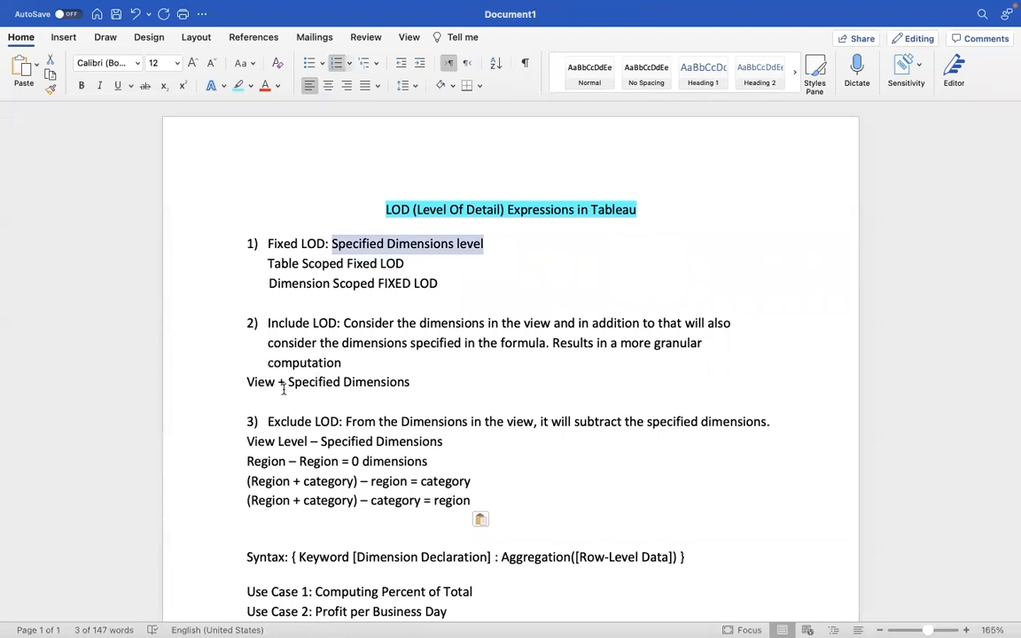
left_click_drag(247, 381, 414, 385)
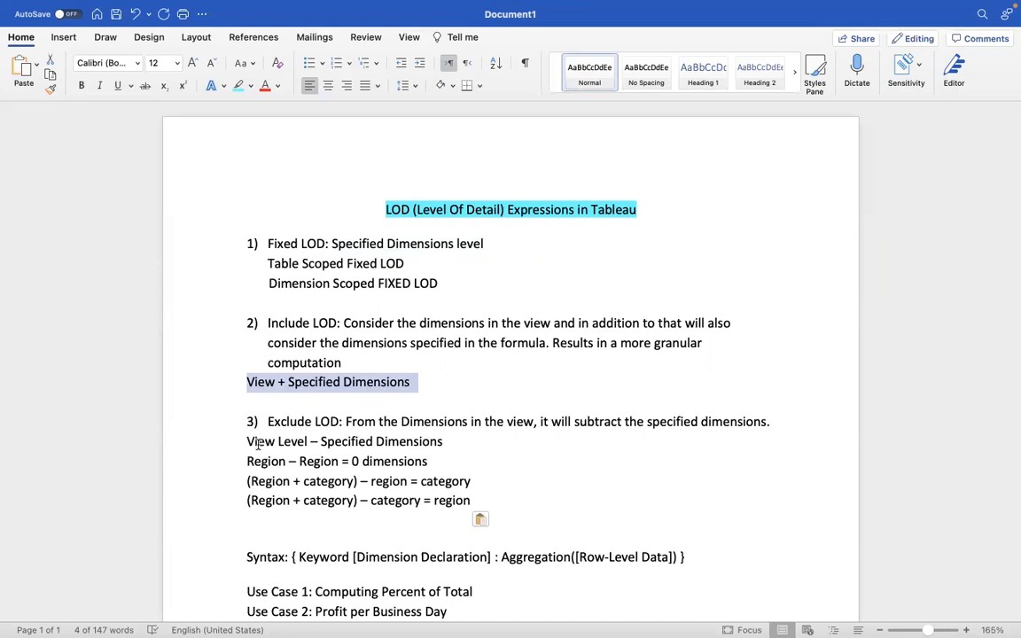
left_click_drag(248, 441, 467, 450)
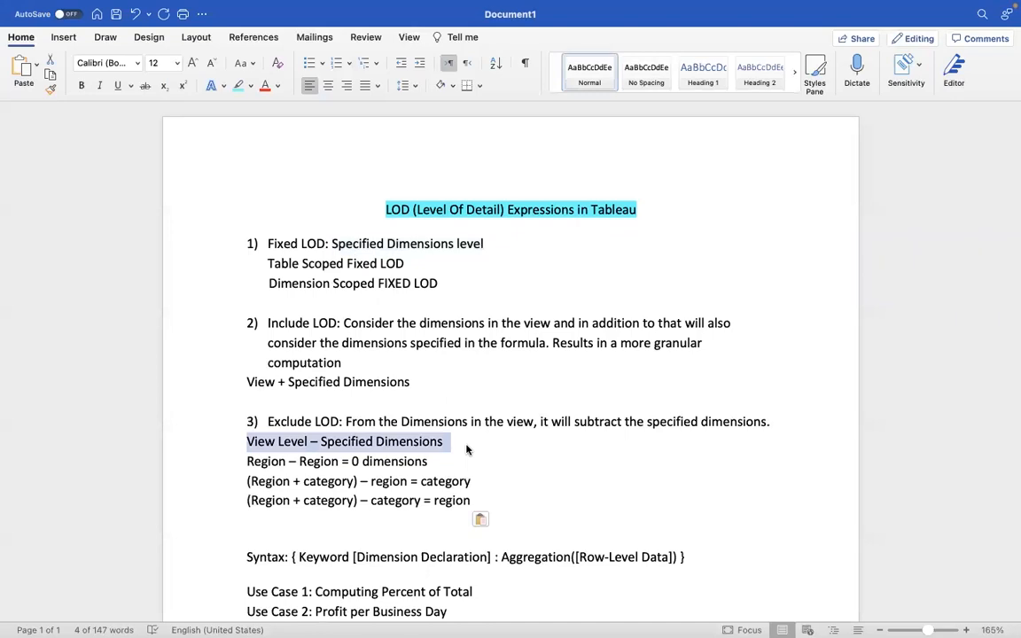
left_click(466, 444)
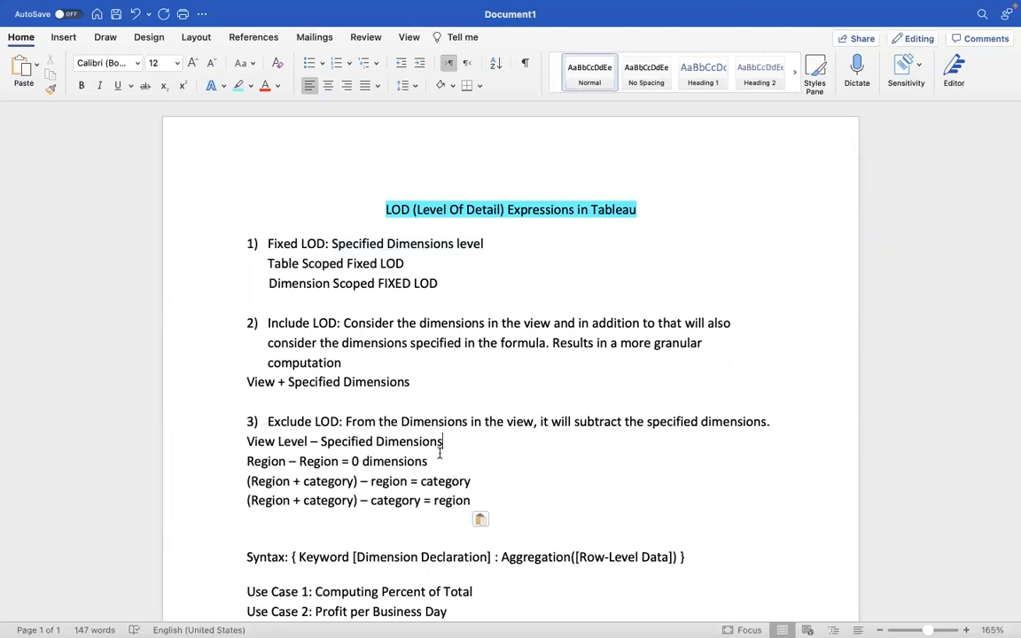
left_click_drag(252, 554, 636, 557)
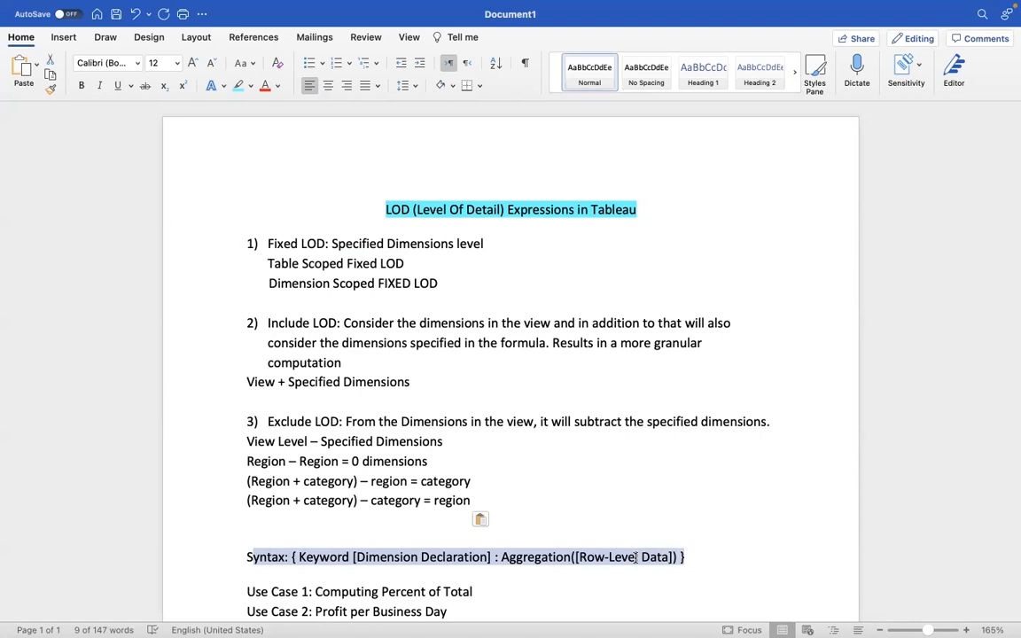
key("super+Tab")
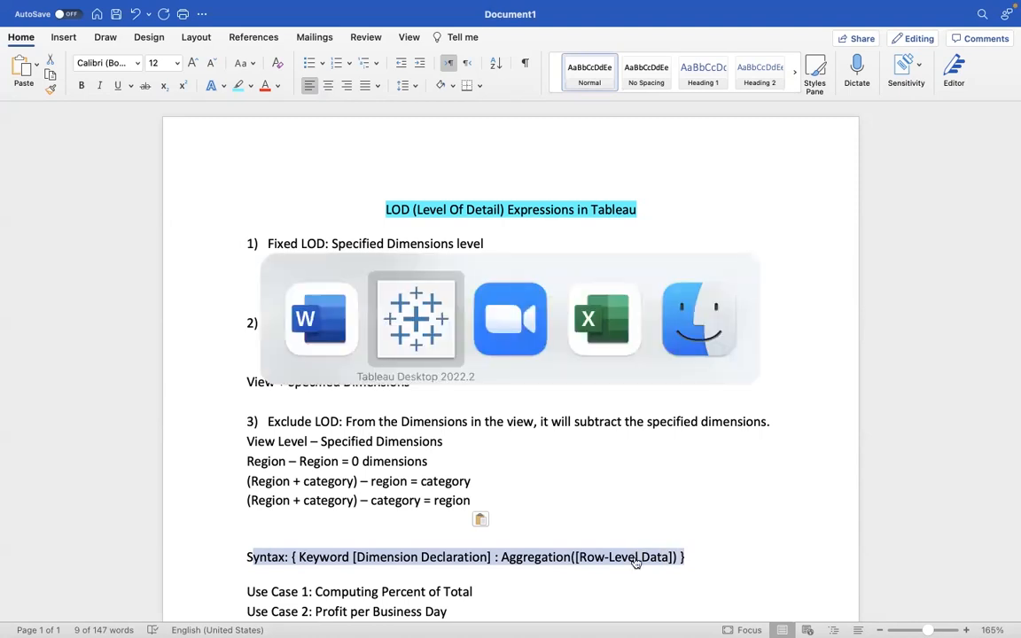